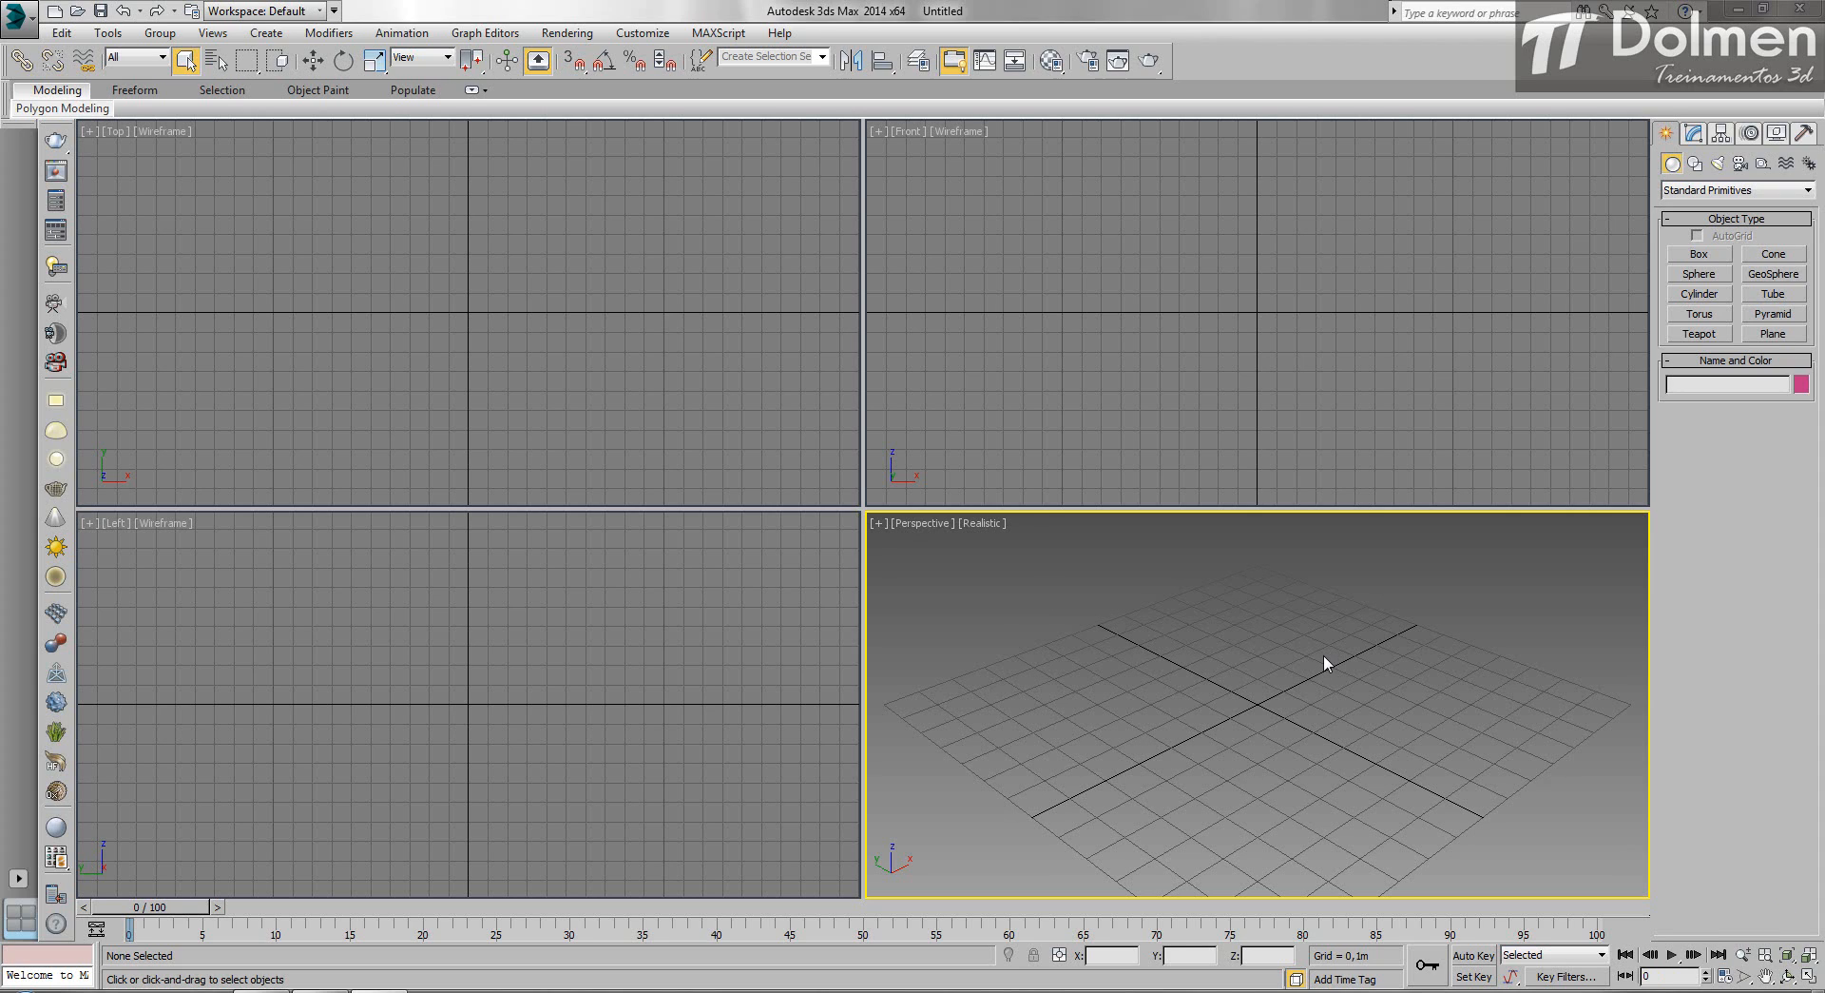
# Assign the image Noe de Azevedo.jpg as a Bitmap environment map for the scene background.
pyautogui.click(566, 32)
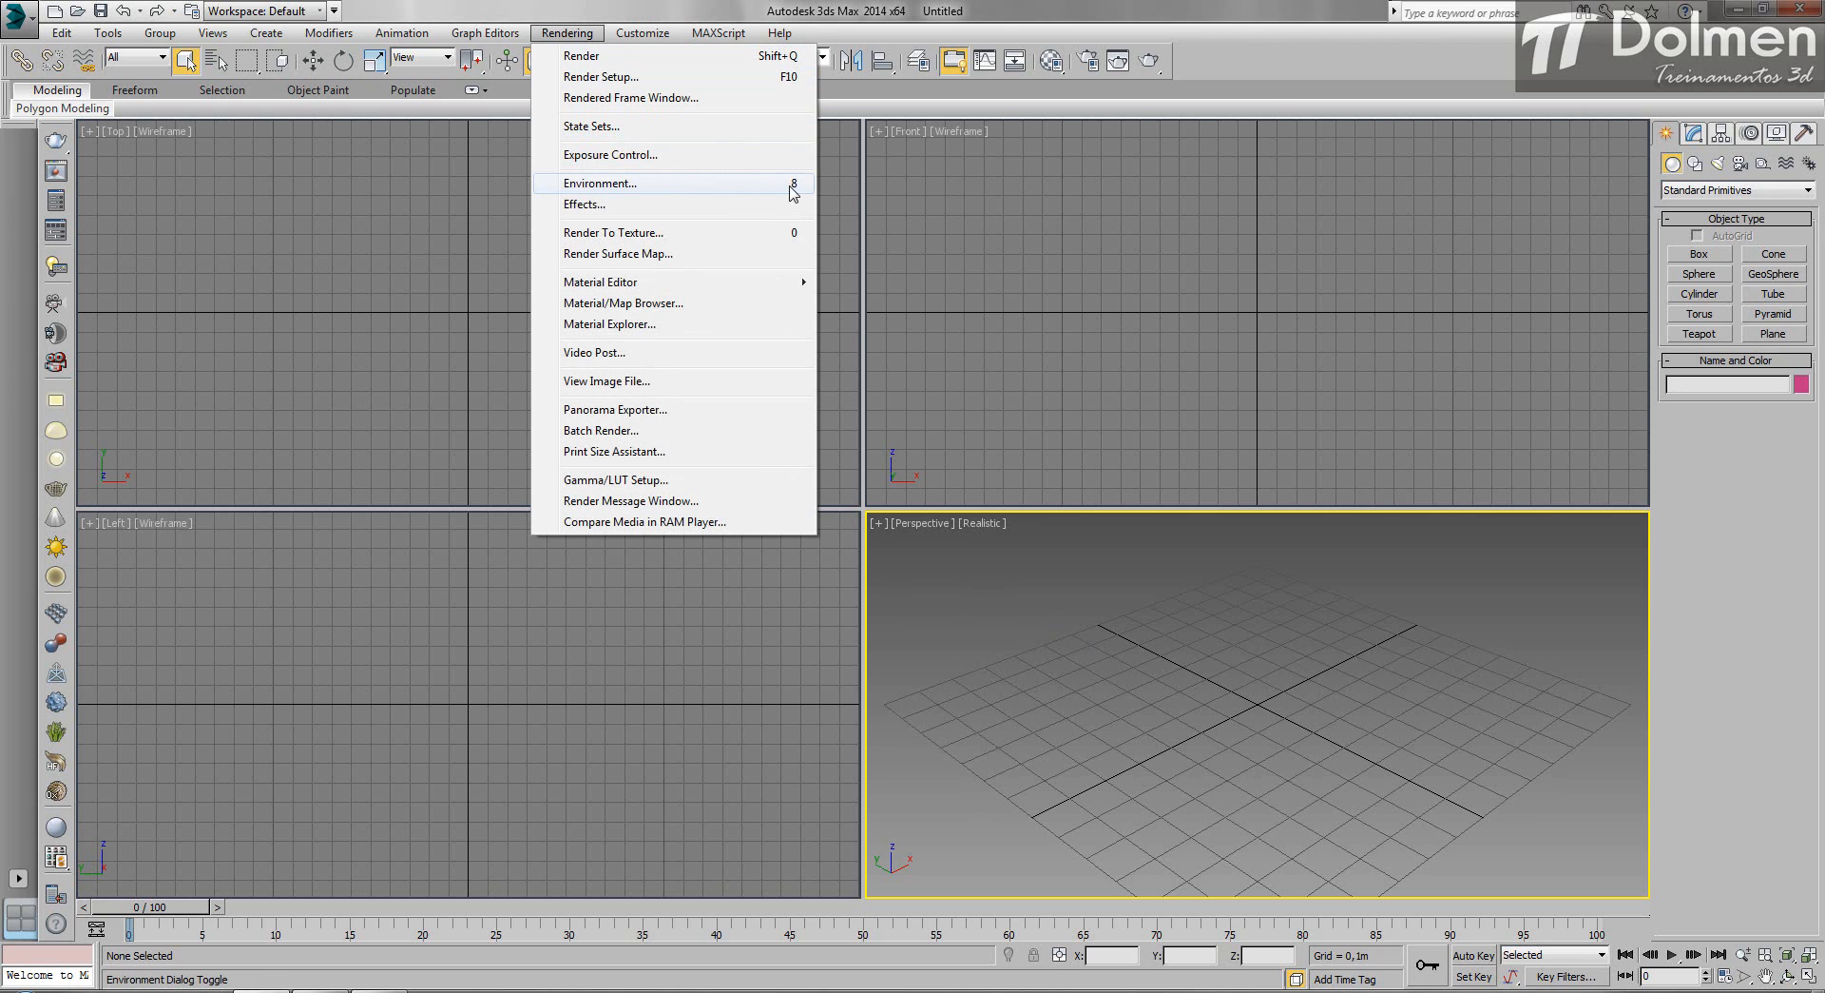
pyautogui.click(744, 190)
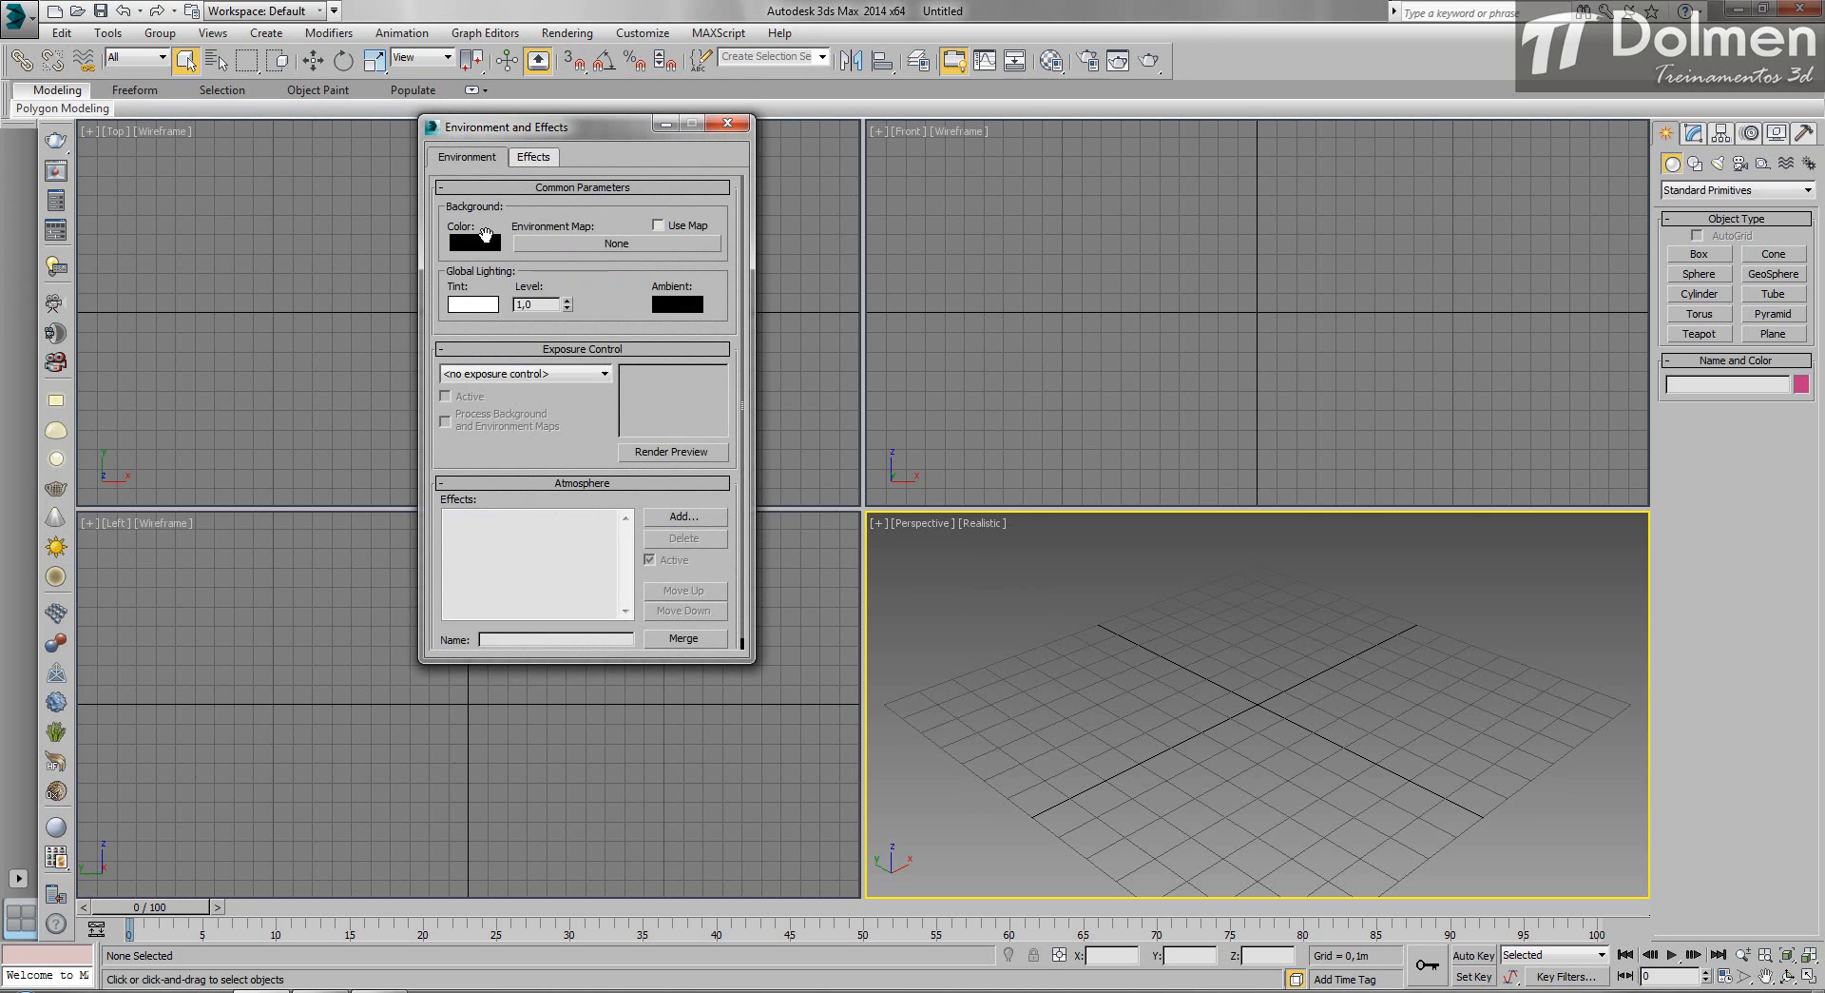
pyautogui.click(670, 245)
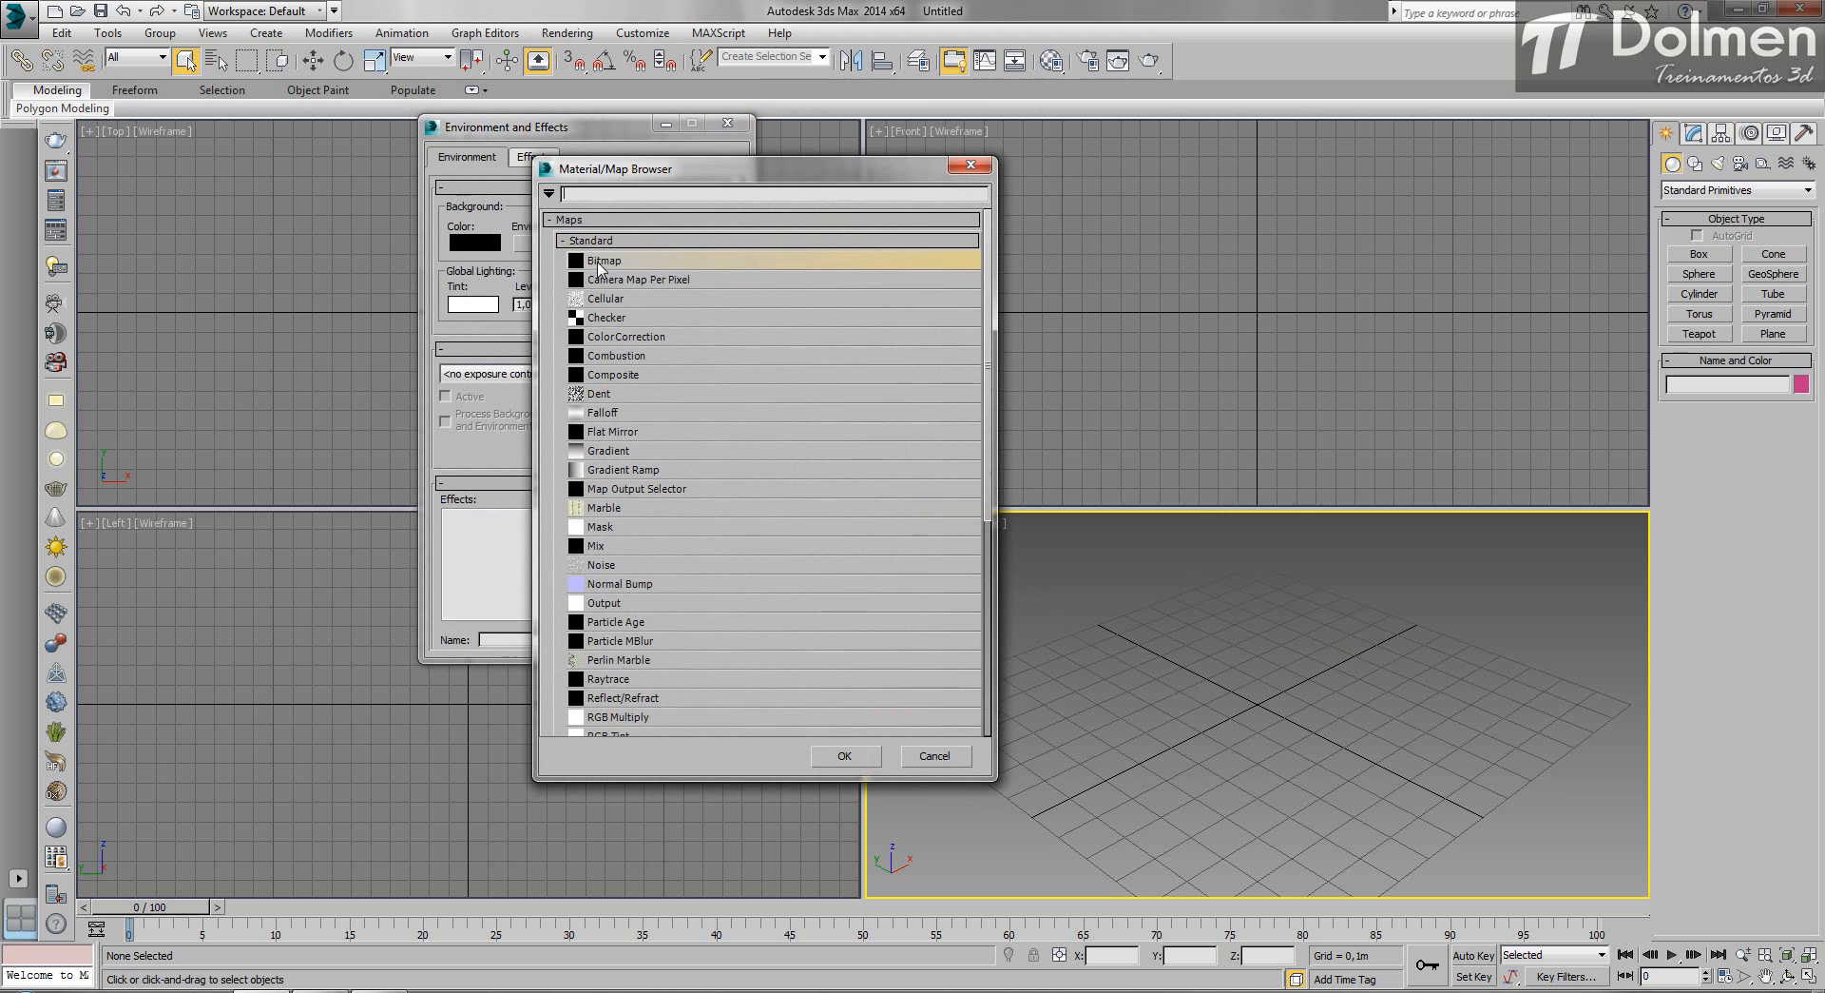
pyautogui.doubleClick(616, 262)
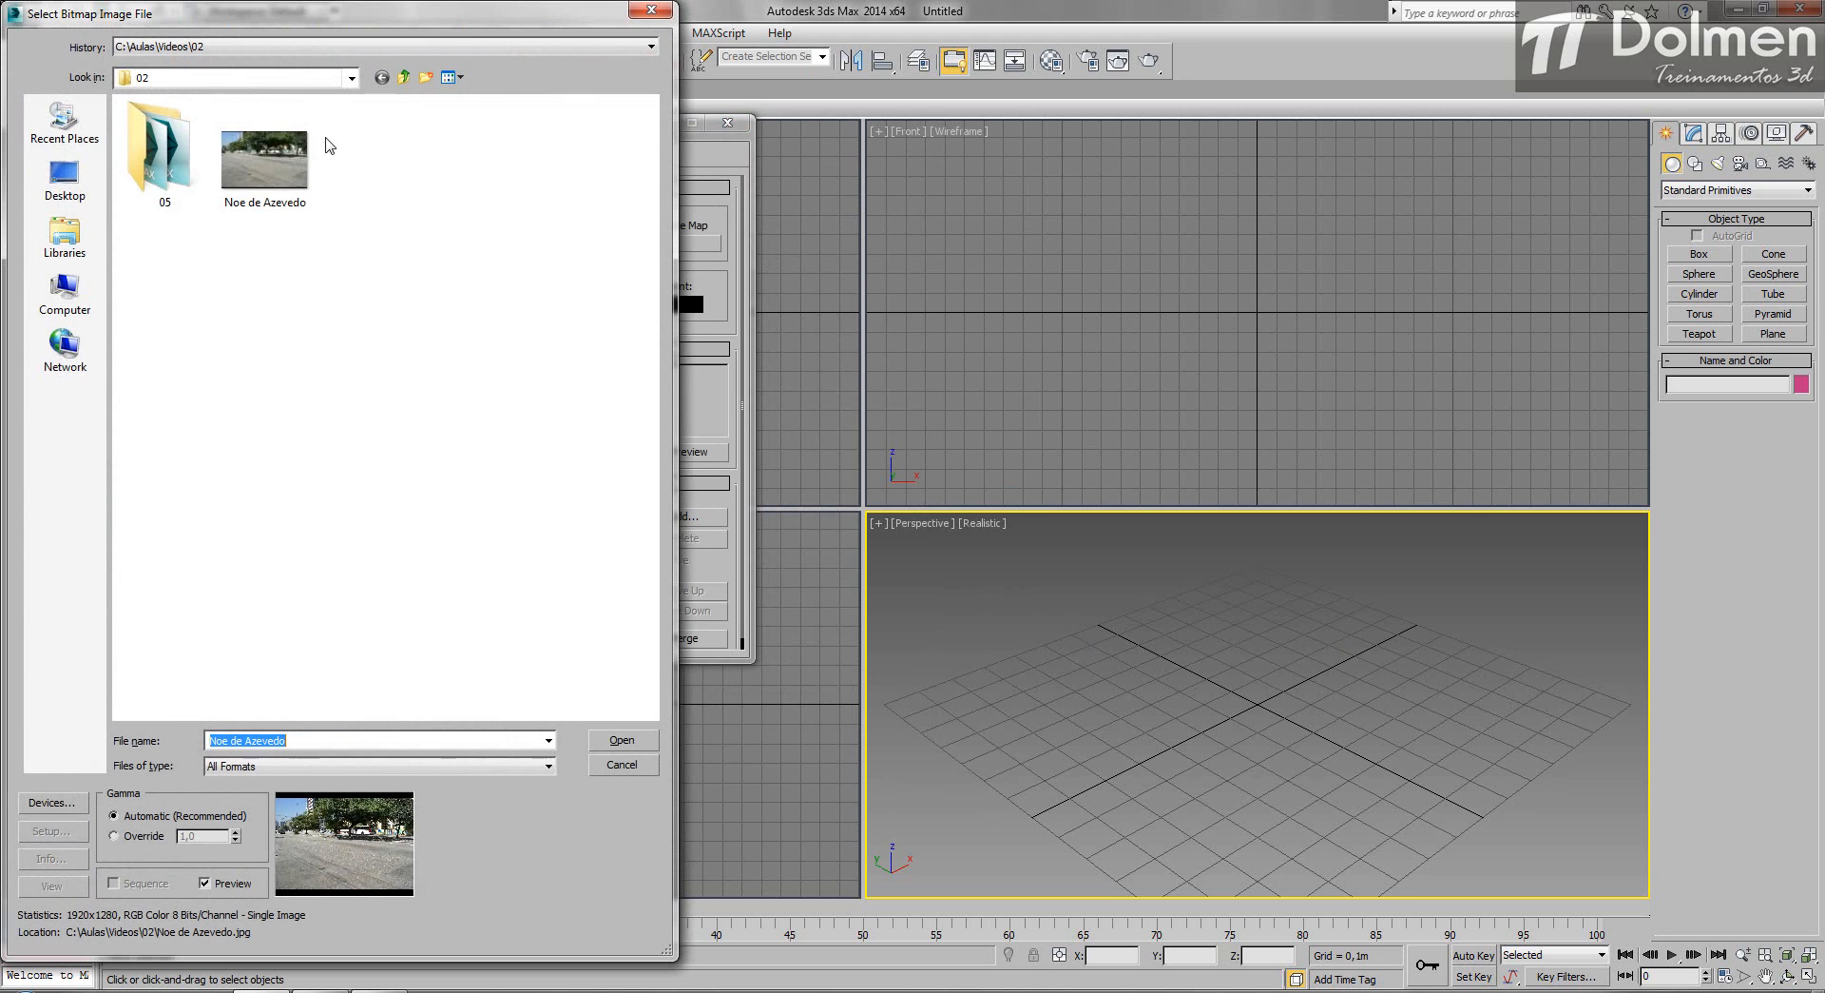
pyautogui.click(285, 176)
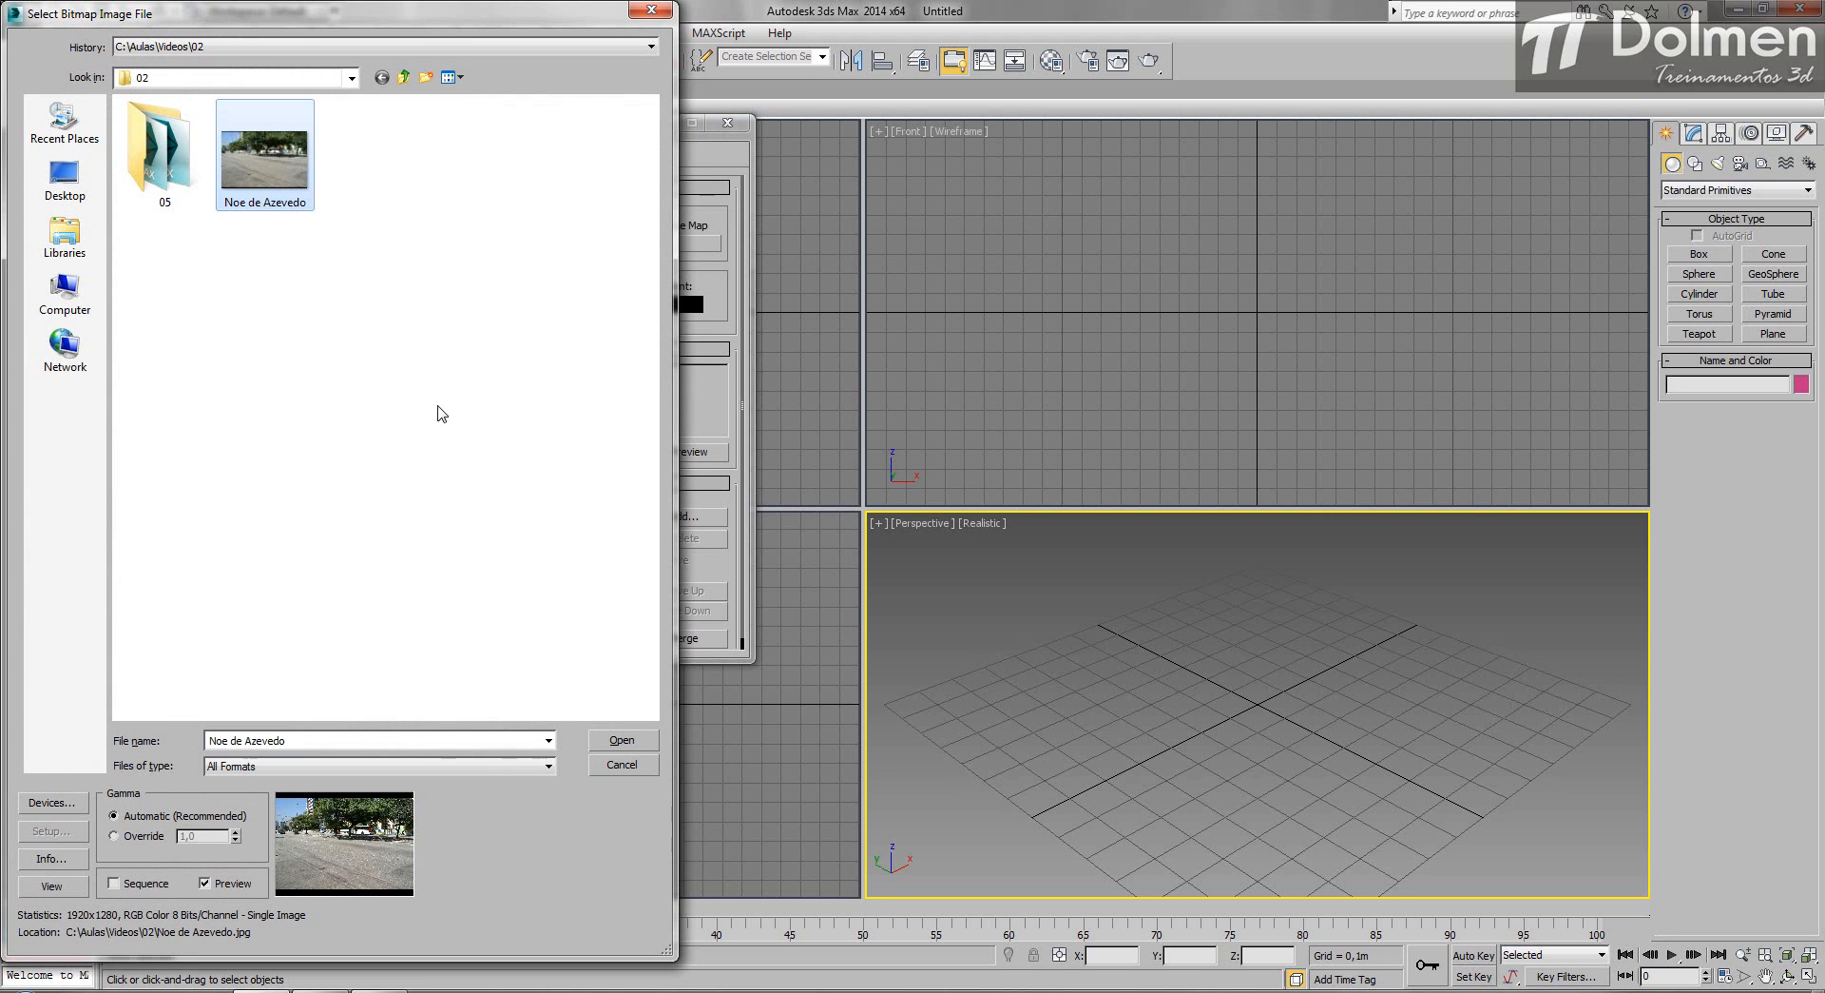
pyautogui.click(621, 740)
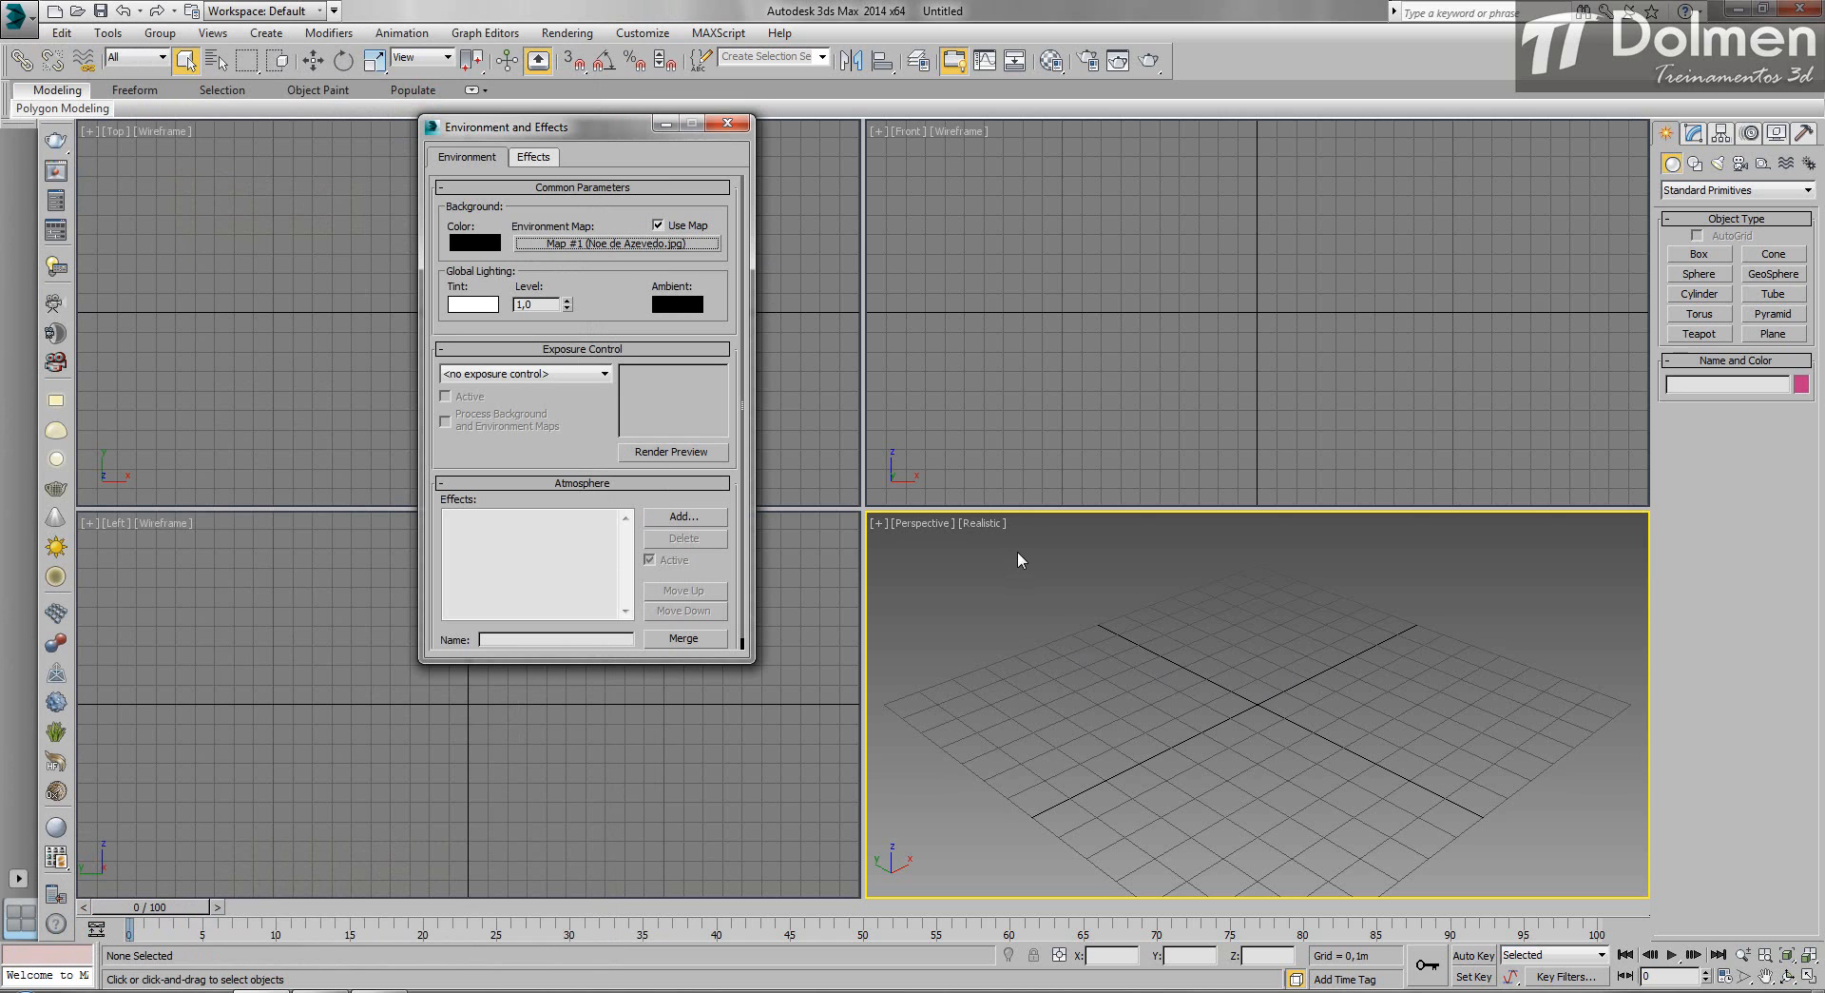
# Test-render the perspective view to check the background image, and close the frame buffer.
pyautogui.click(1149, 60)
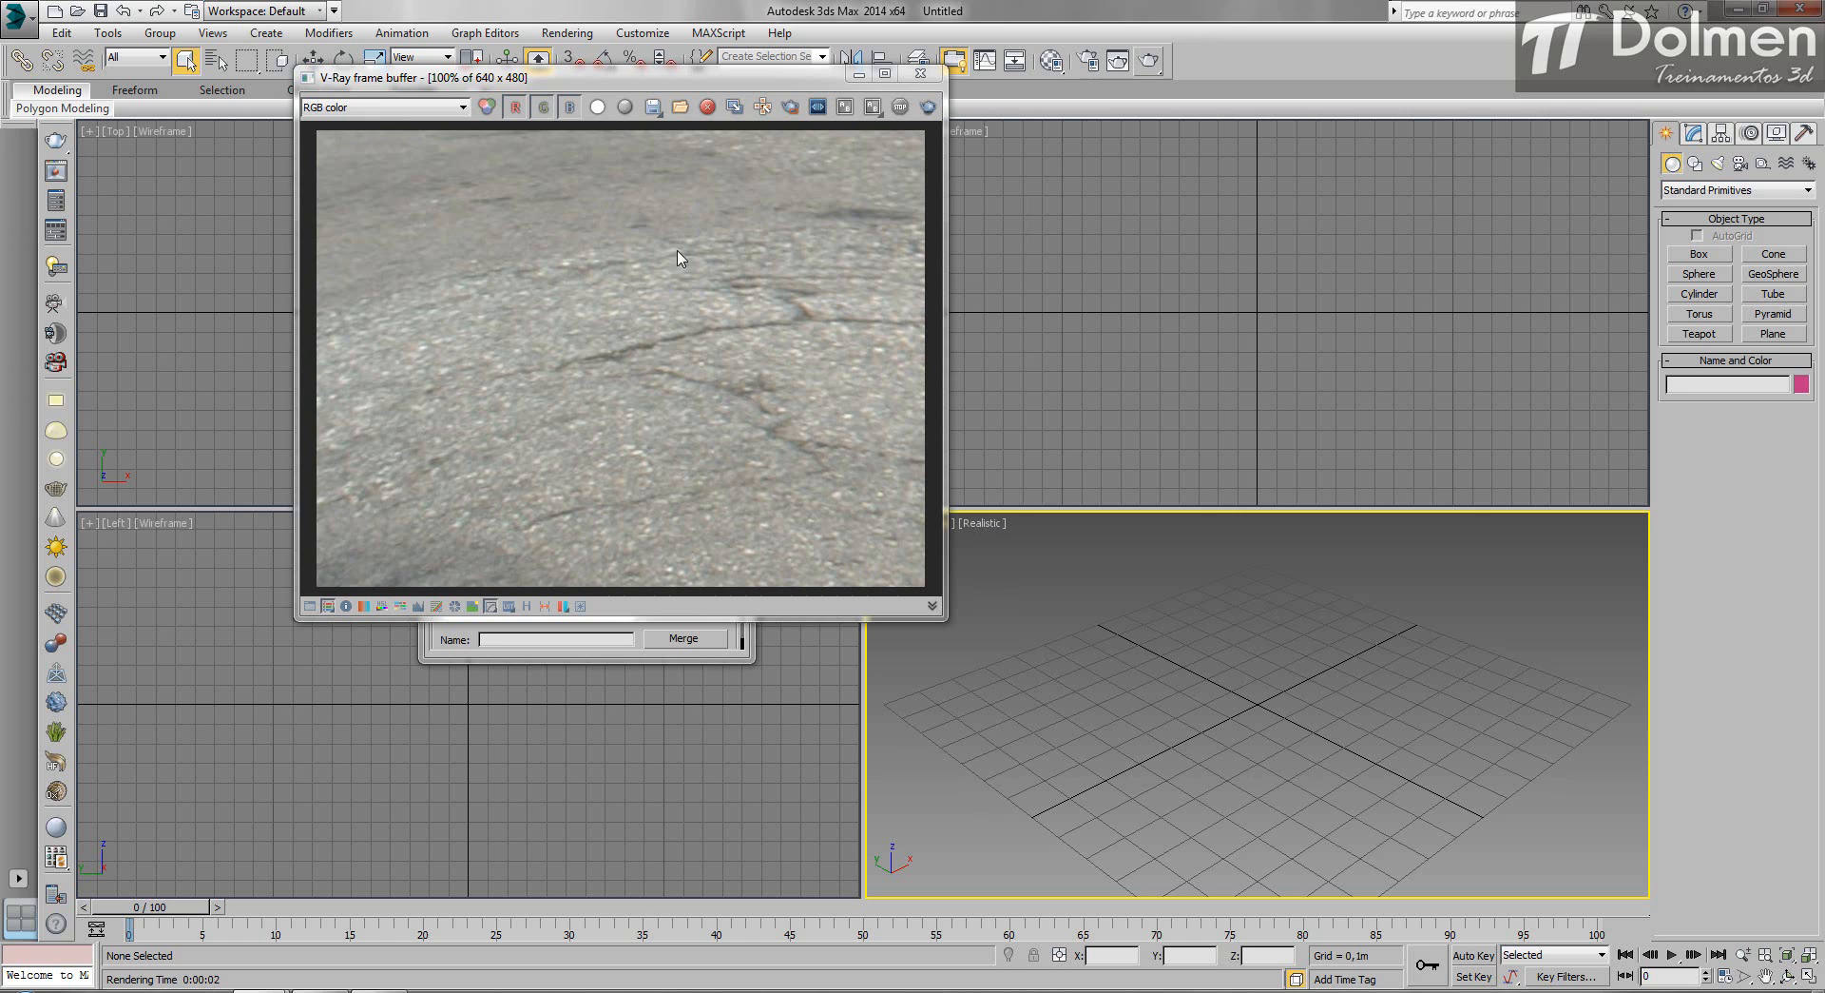
pyautogui.click(924, 76)
pyautogui.moveTo(613, 133); pyautogui.dragTo(544, 150)
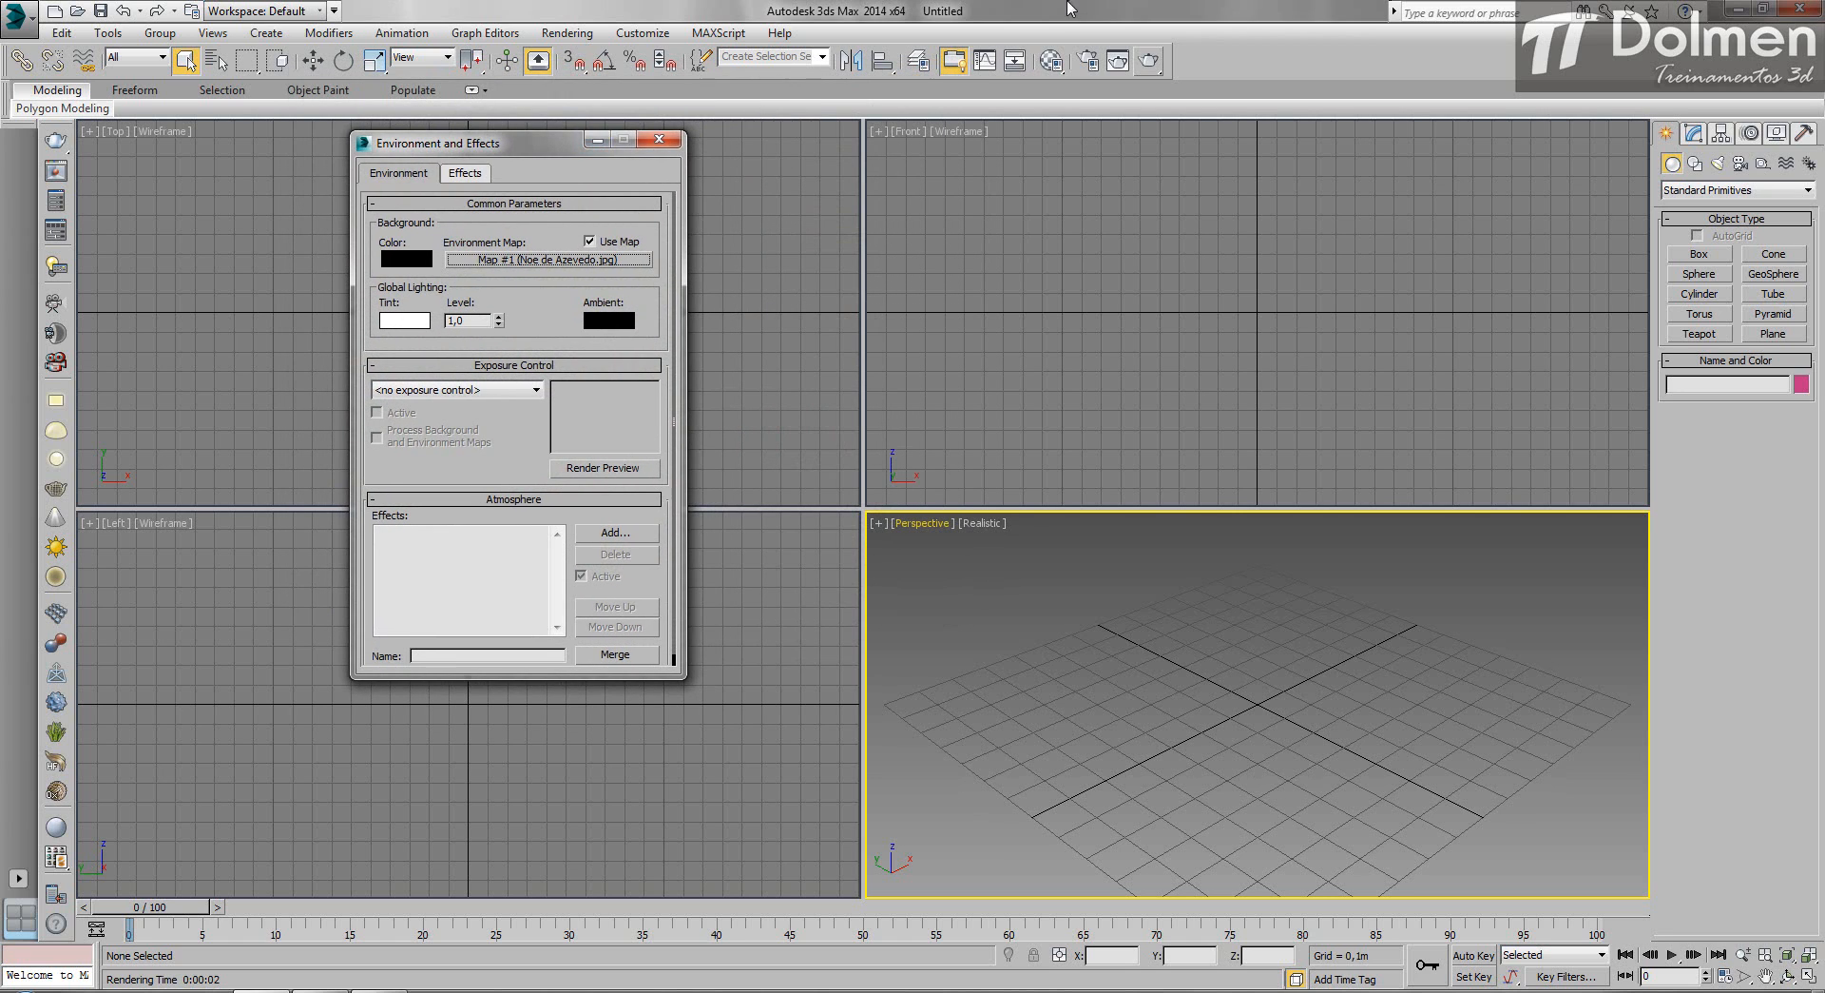
# Copy the environment map into the first Material Editor slot as an instance.
pyautogui.click(1051, 60)
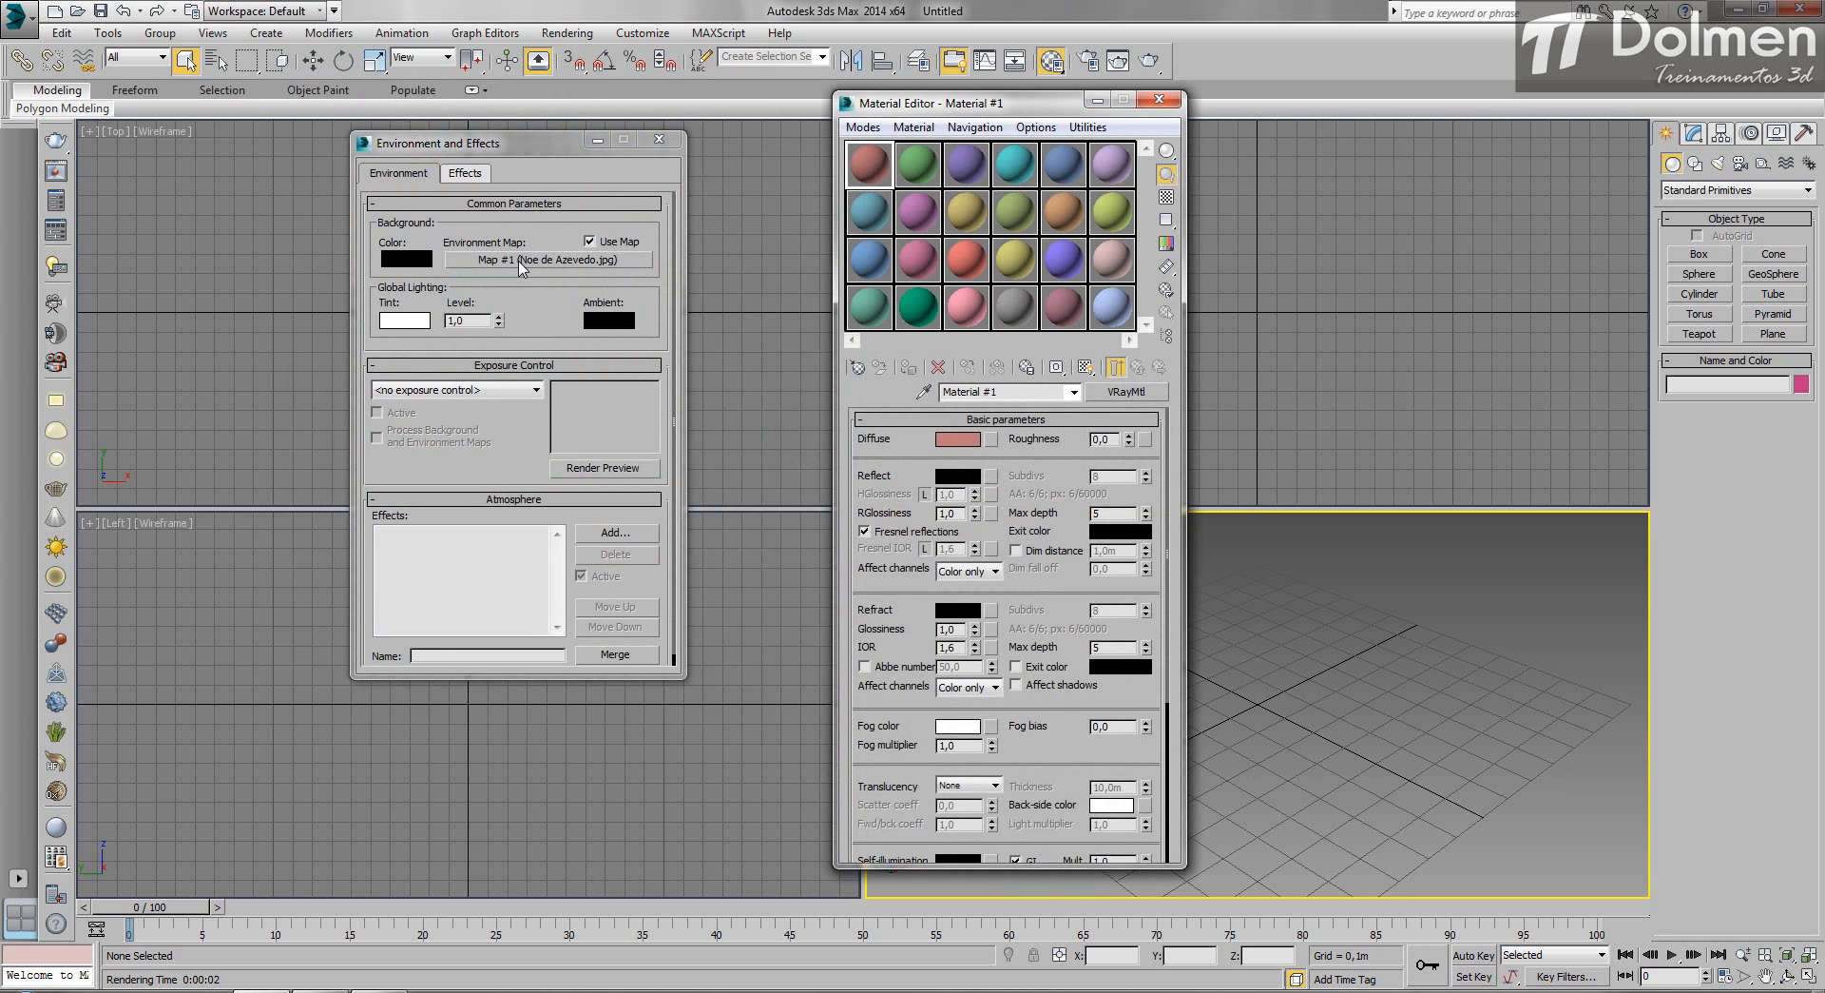
pyautogui.moveTo(519, 264); pyautogui.dragTo(874, 171)
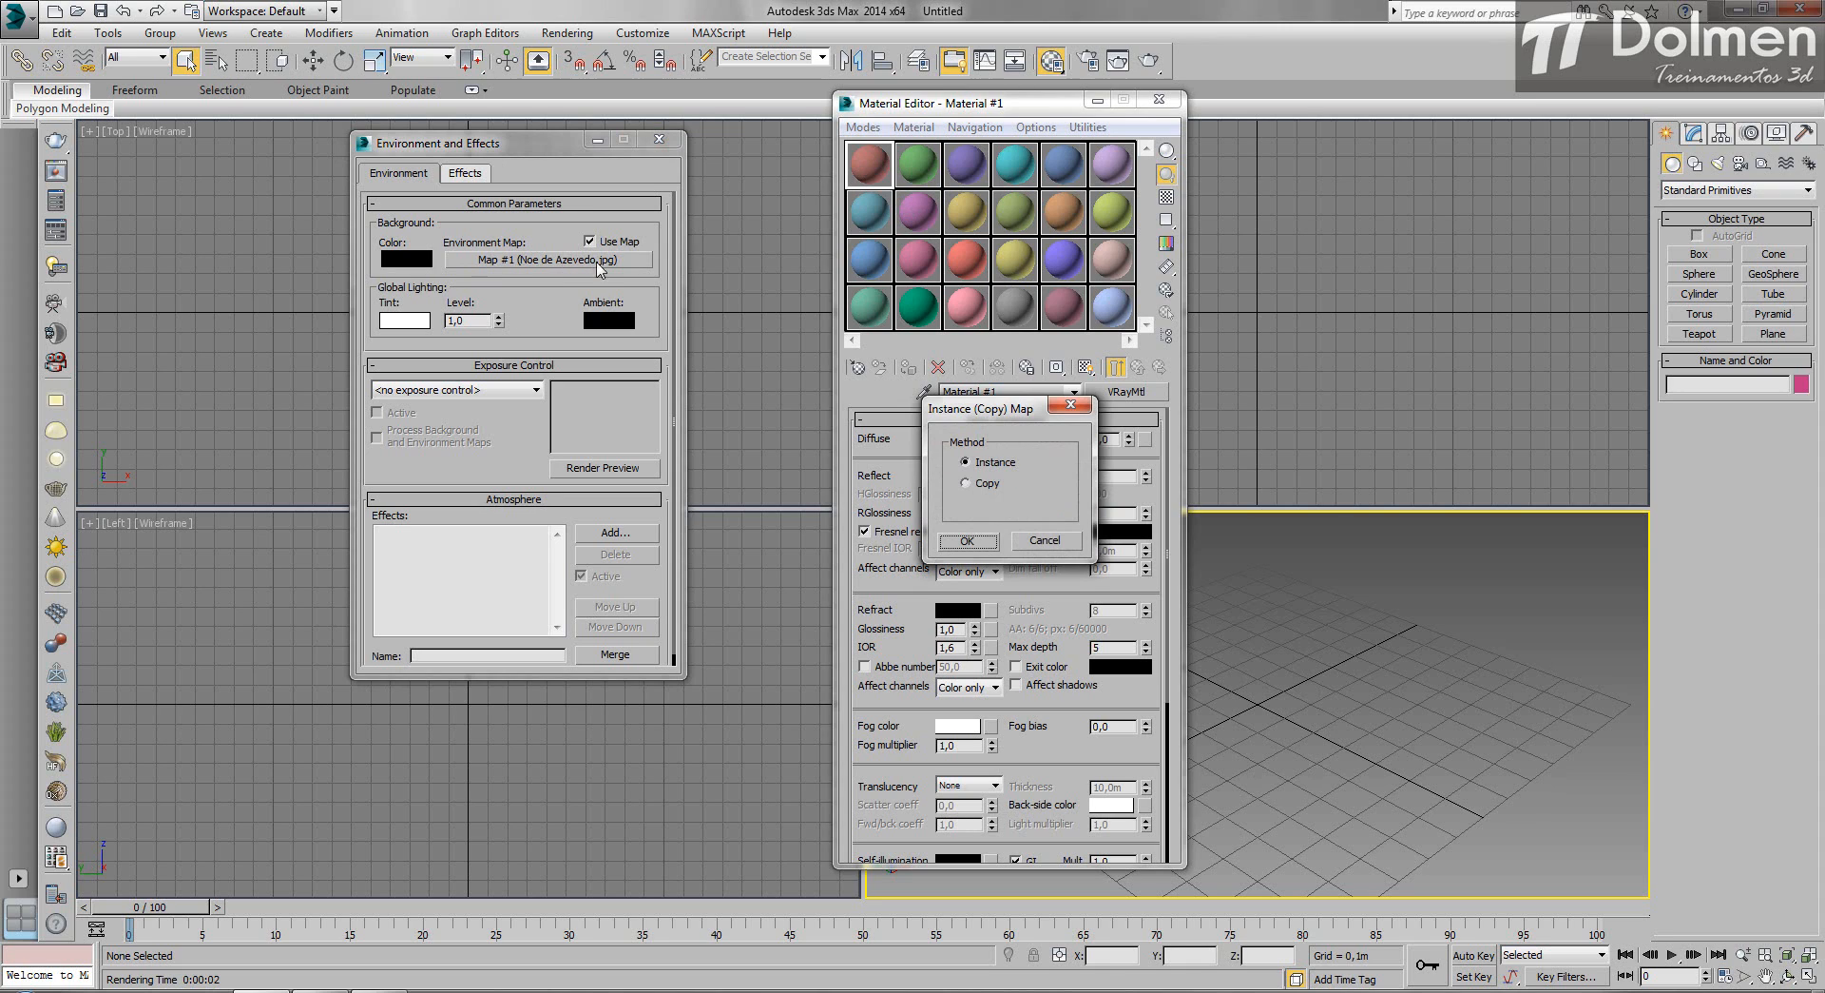
pyautogui.click(967, 541)
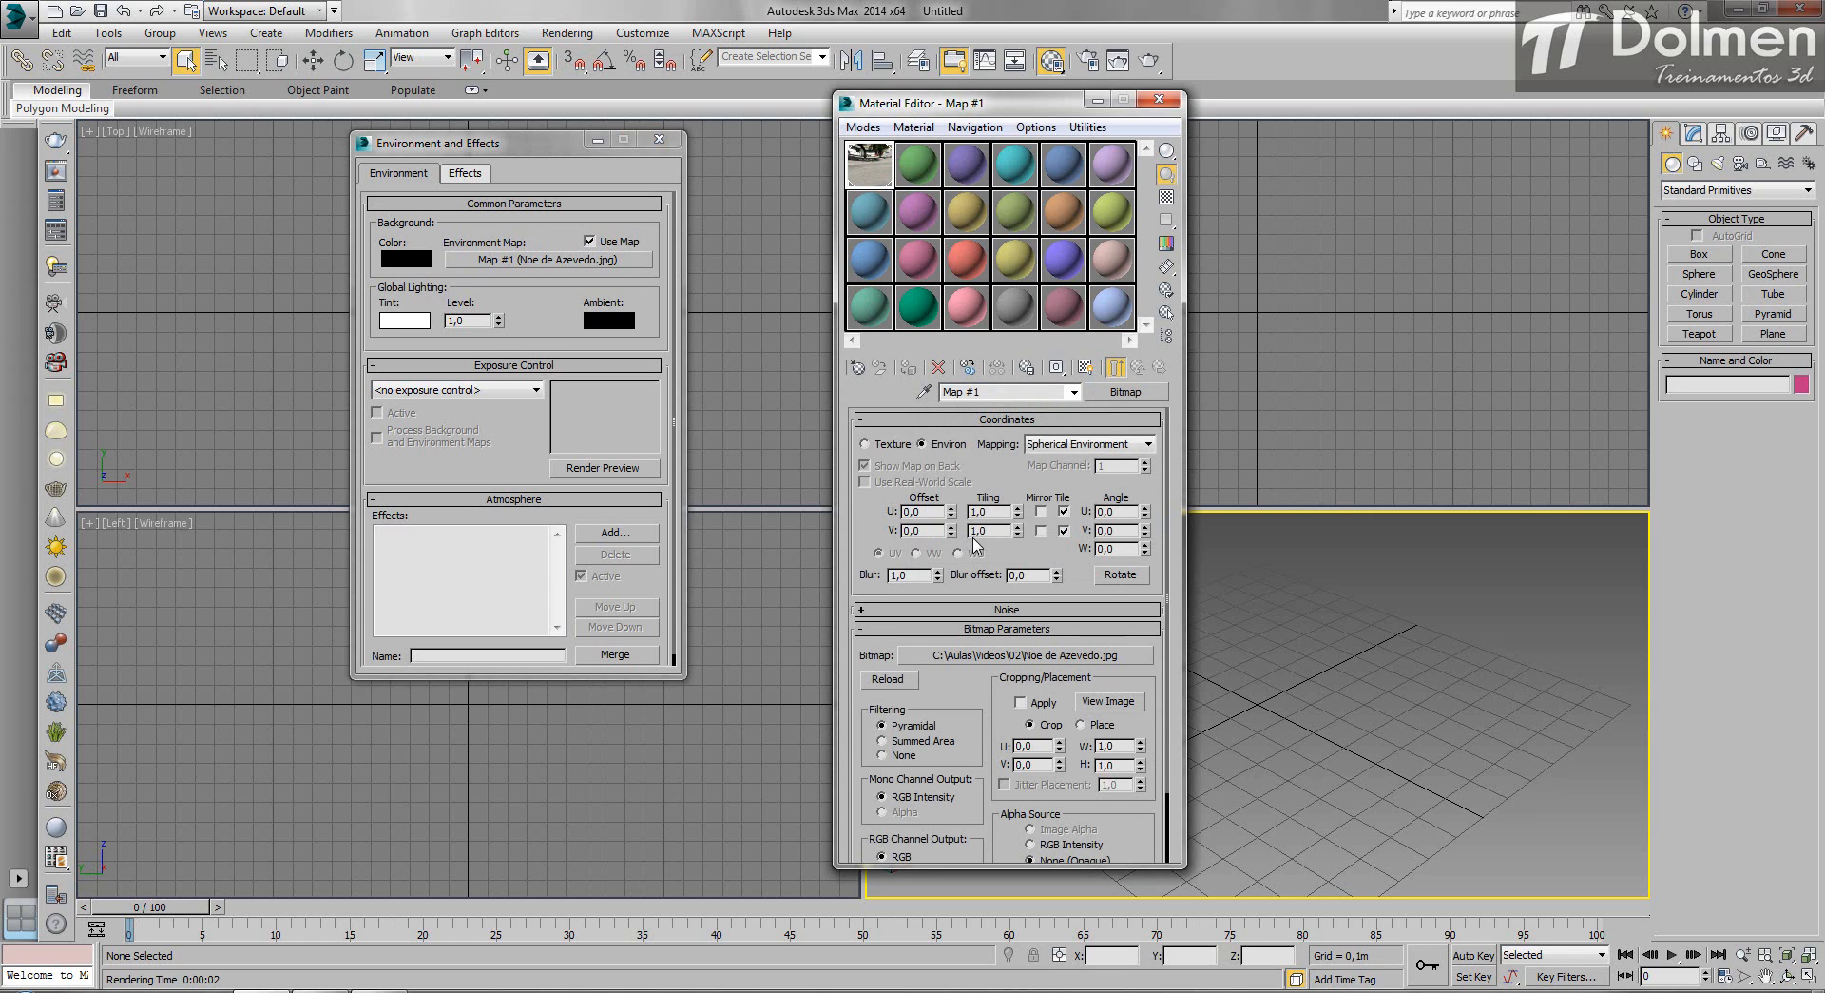
# Open an enlarged preview of the background map and set its environment mapping to Screen.
pyautogui.doubleClick(872, 172)
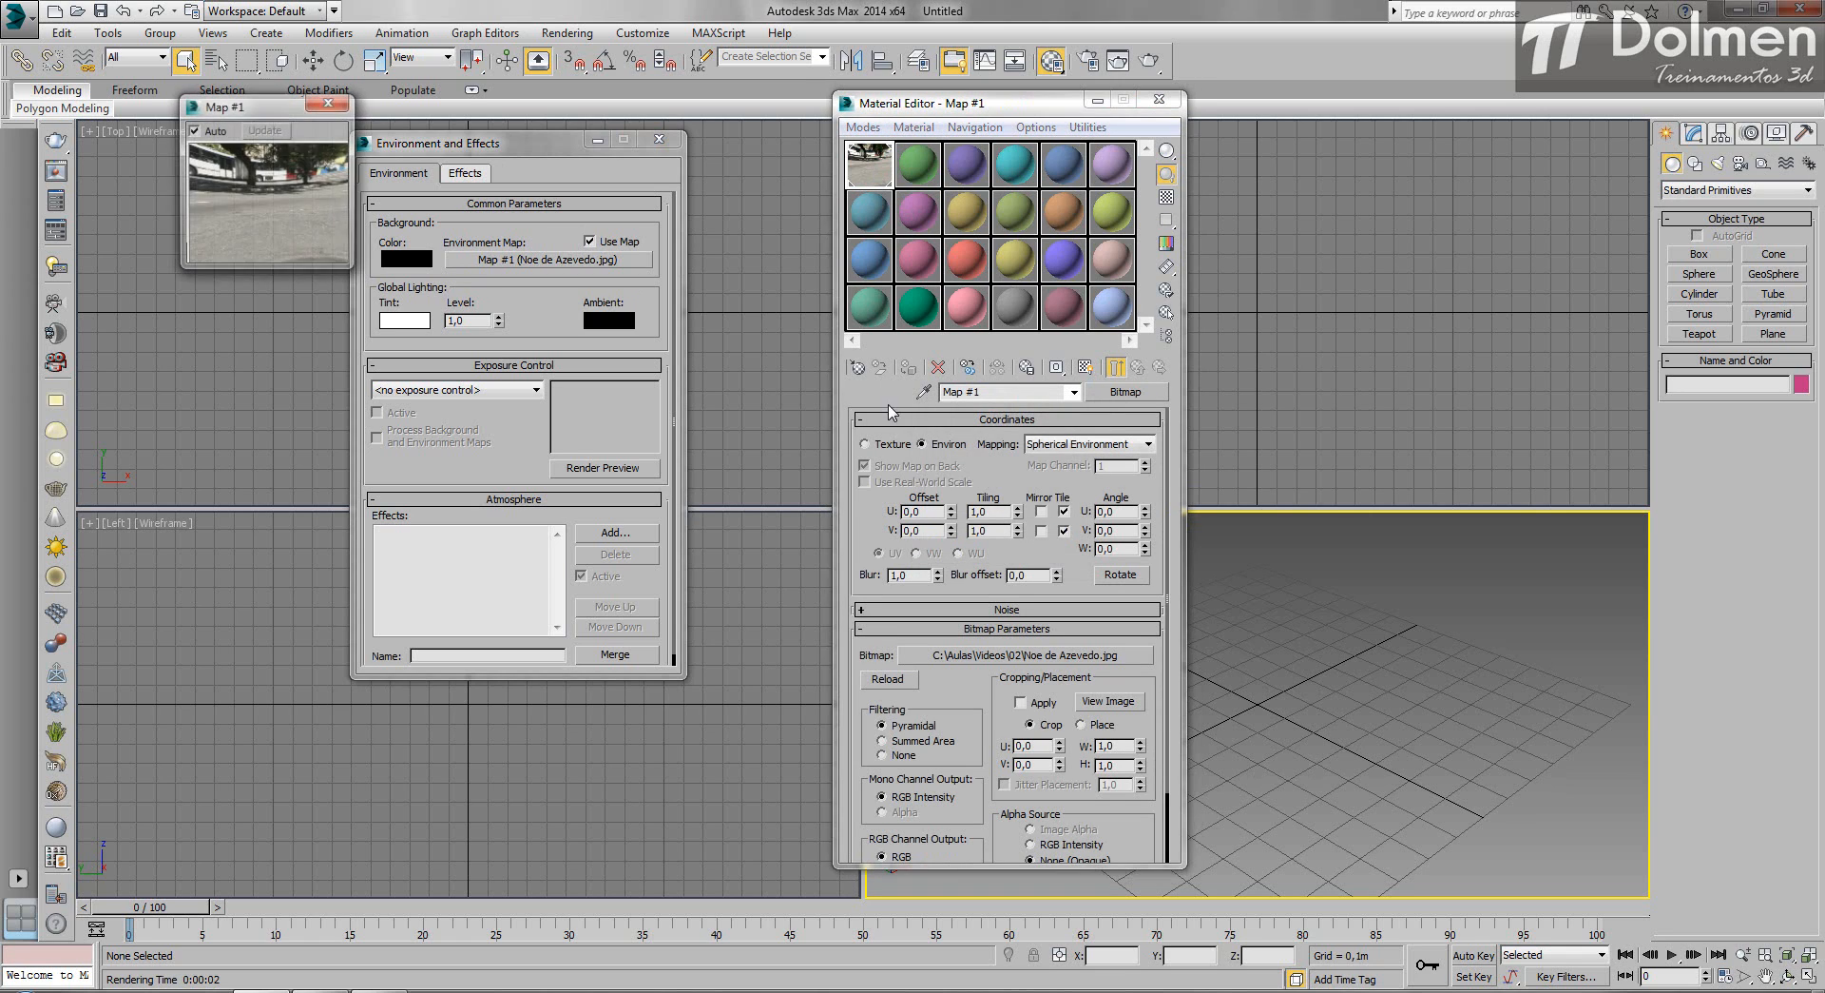
pyautogui.moveTo(275, 107); pyautogui.dragTo(407, 172)
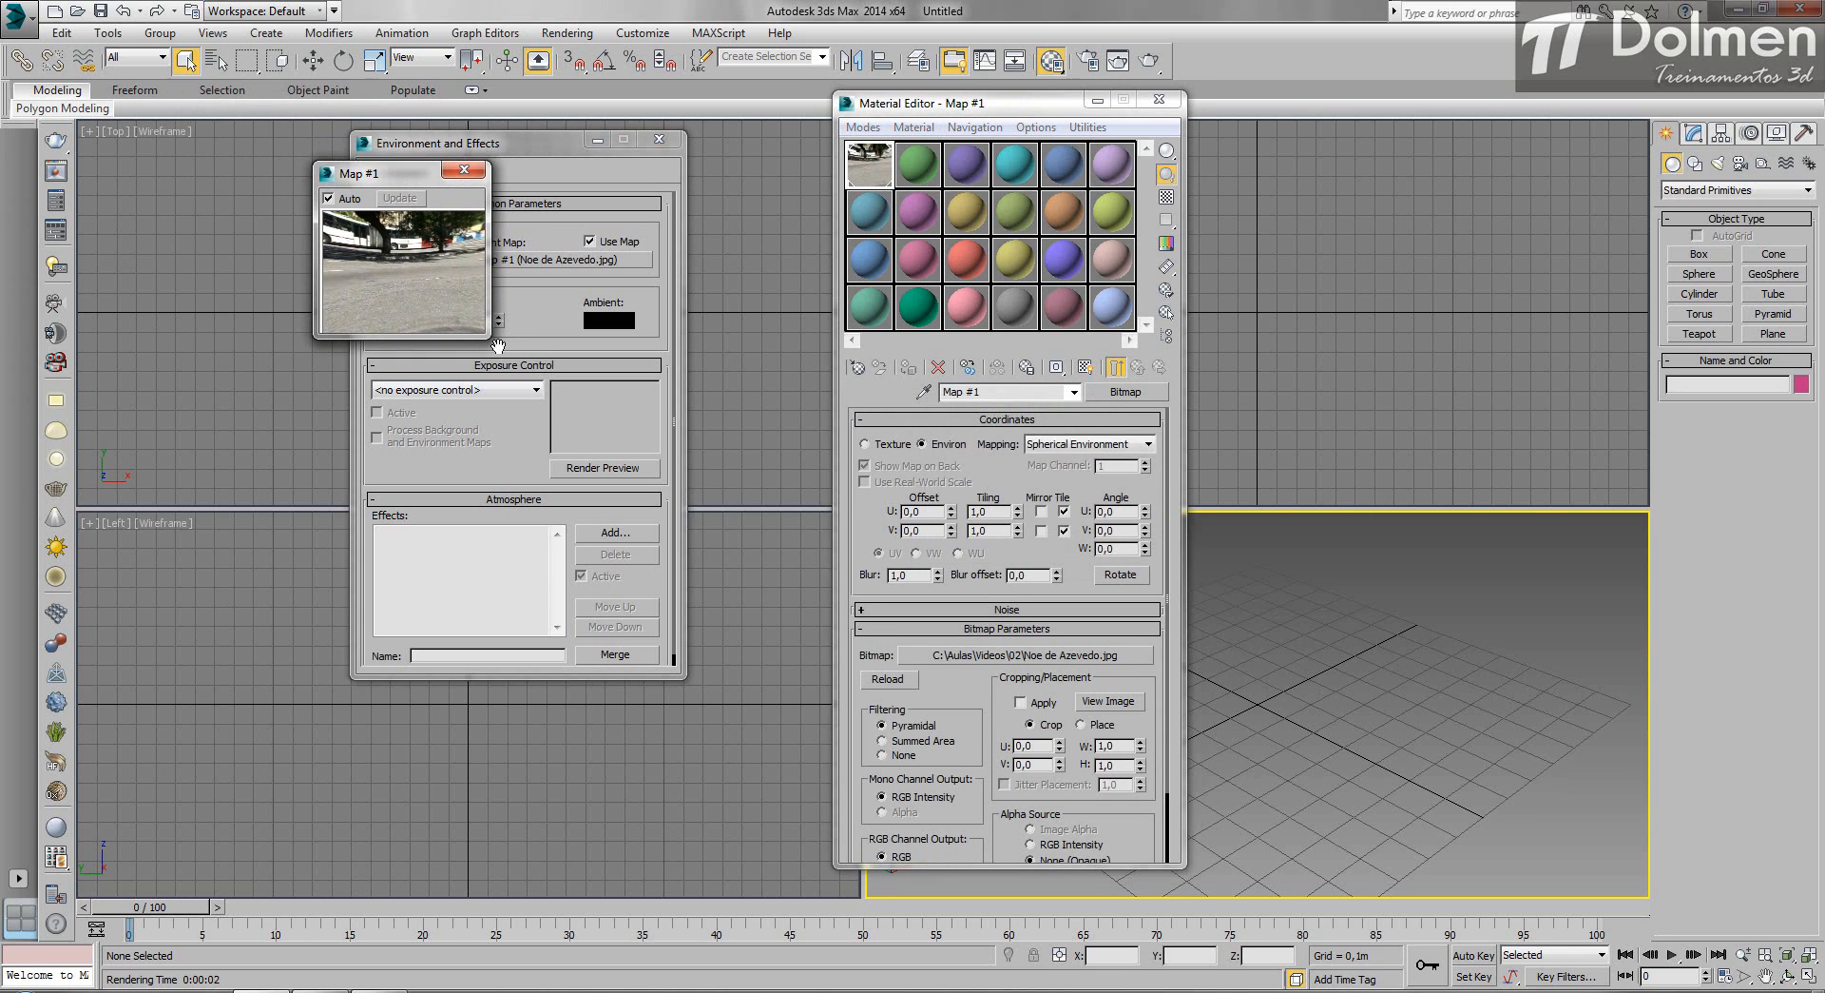
pyautogui.moveTo(497, 347); pyautogui.dragTo(715, 561)
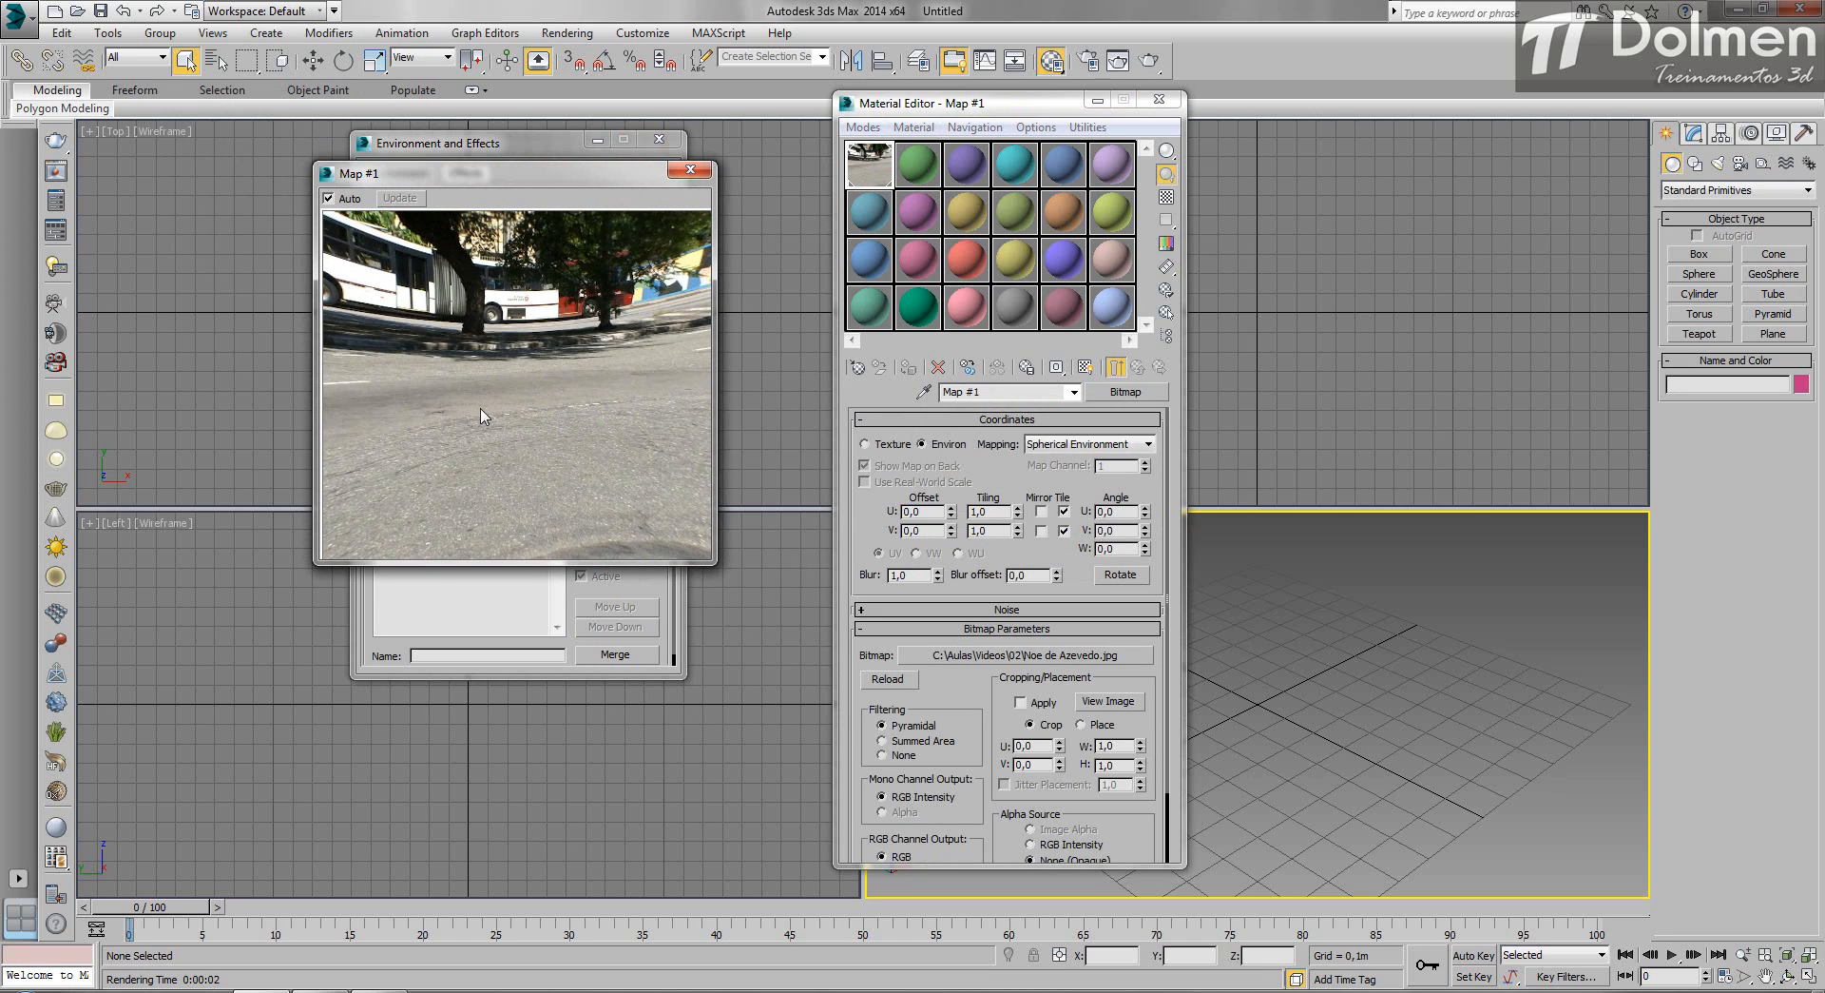
pyautogui.click(1080, 446)
pyautogui.click(1150, 445)
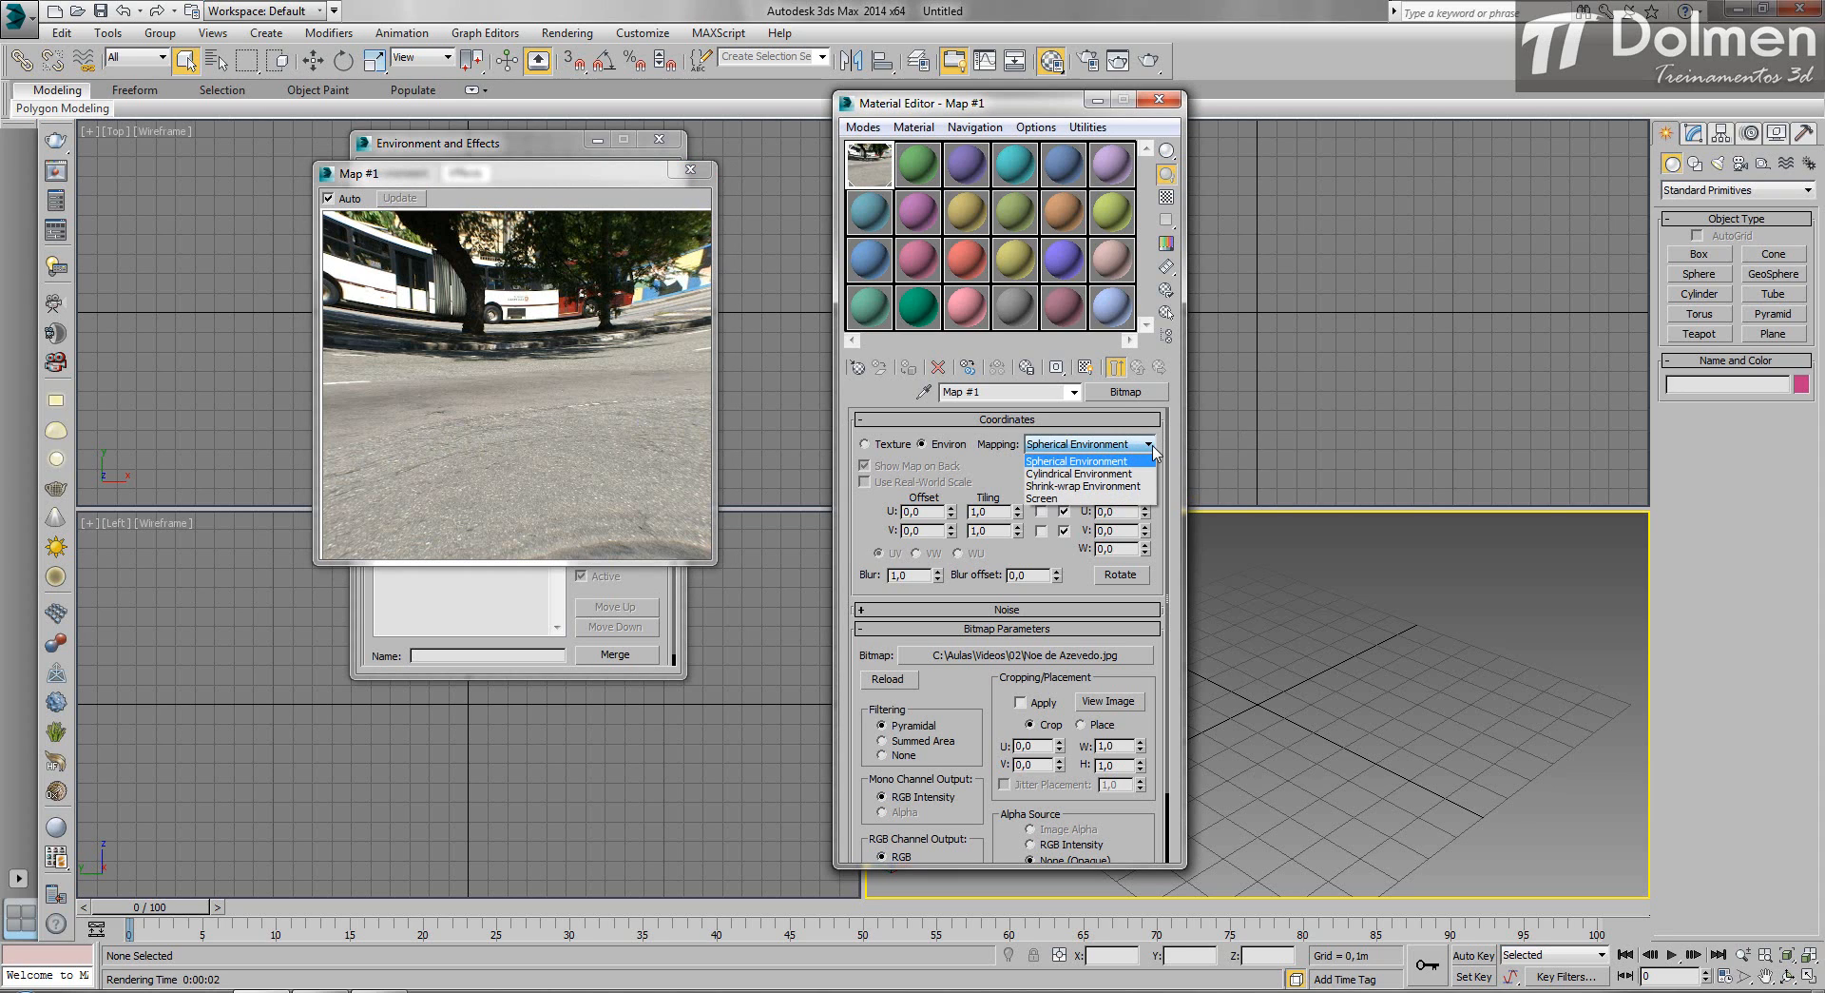
pyautogui.click(1068, 498)
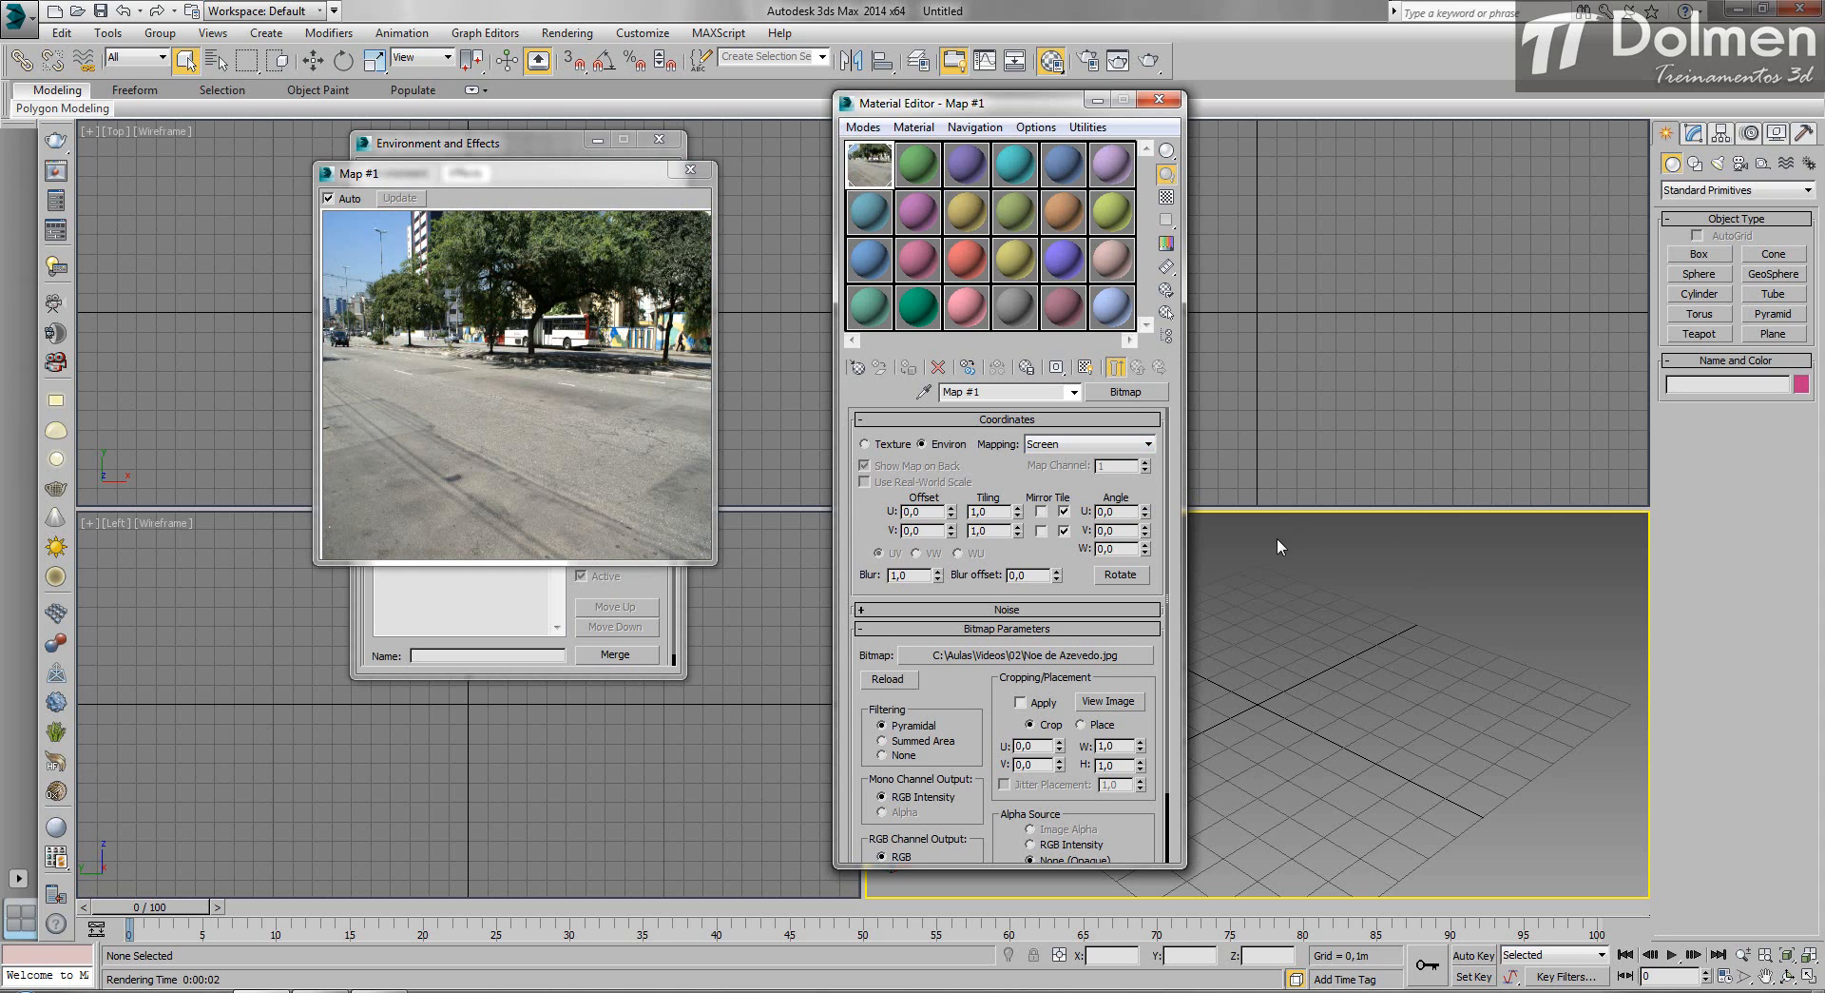
# Test-render the background with the new mapping, and close the frame buffer, Material Editor and environment settings.
pyautogui.click(1154, 61)
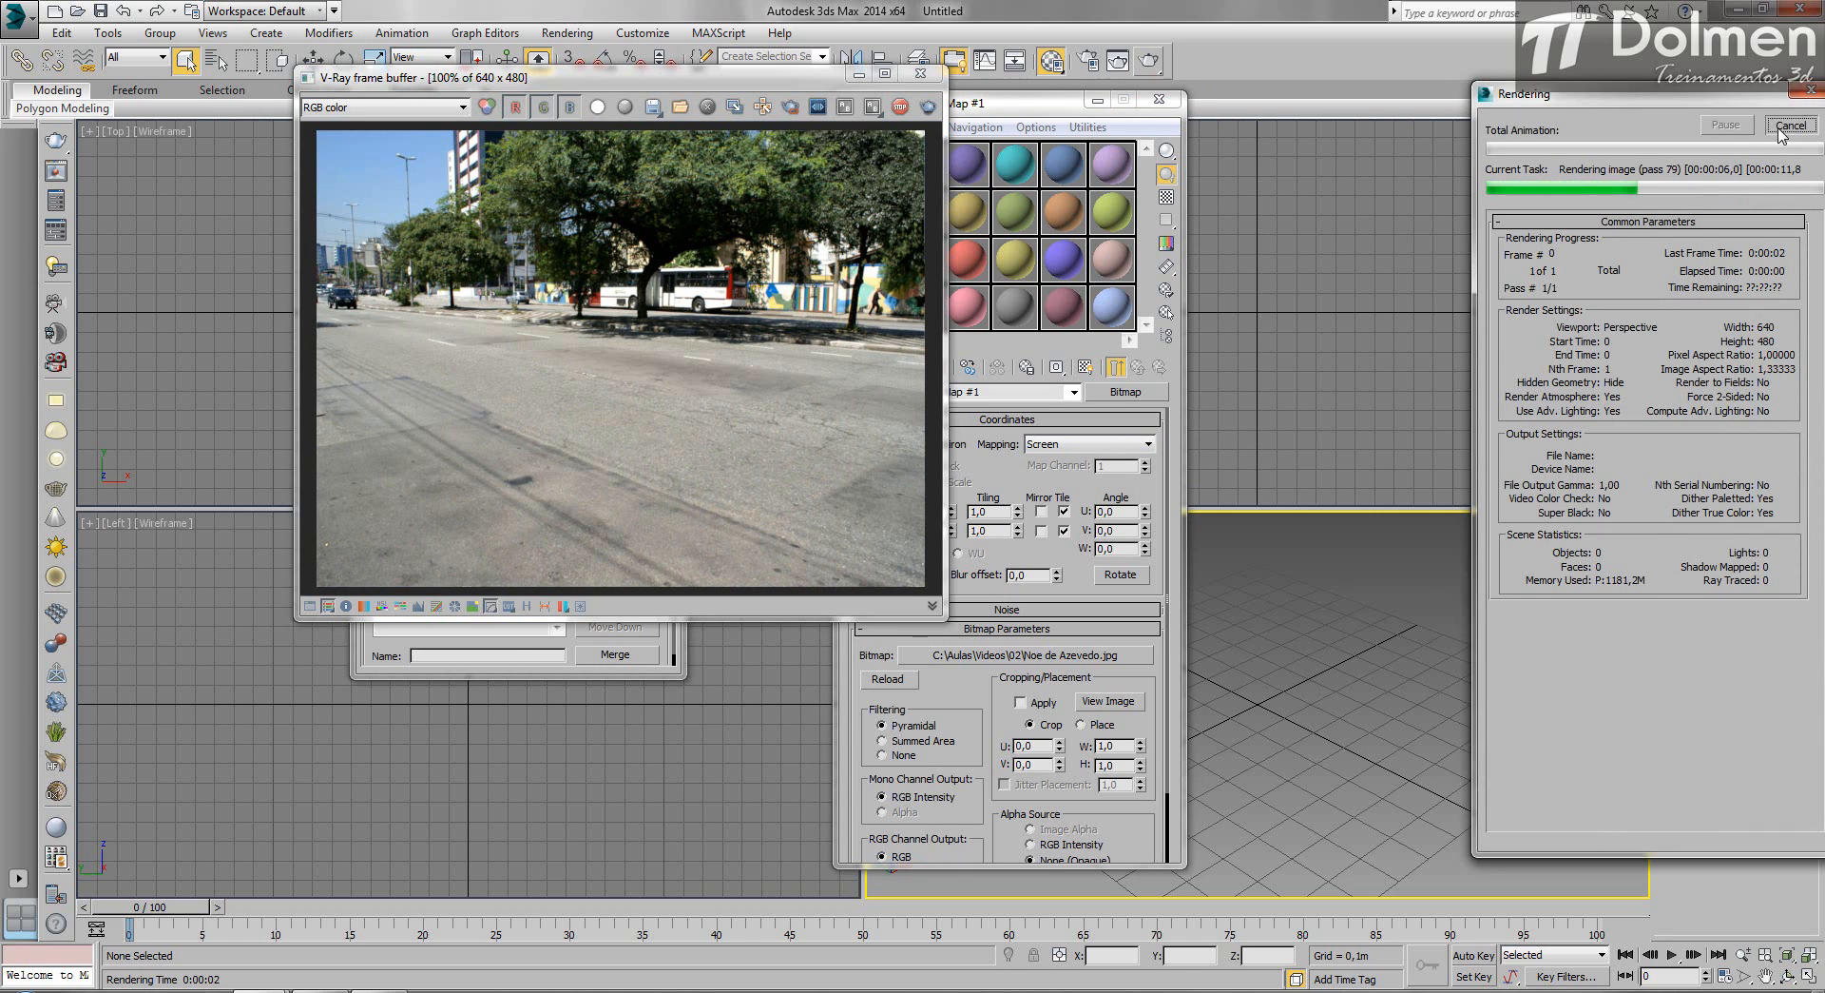
pyautogui.click(923, 76)
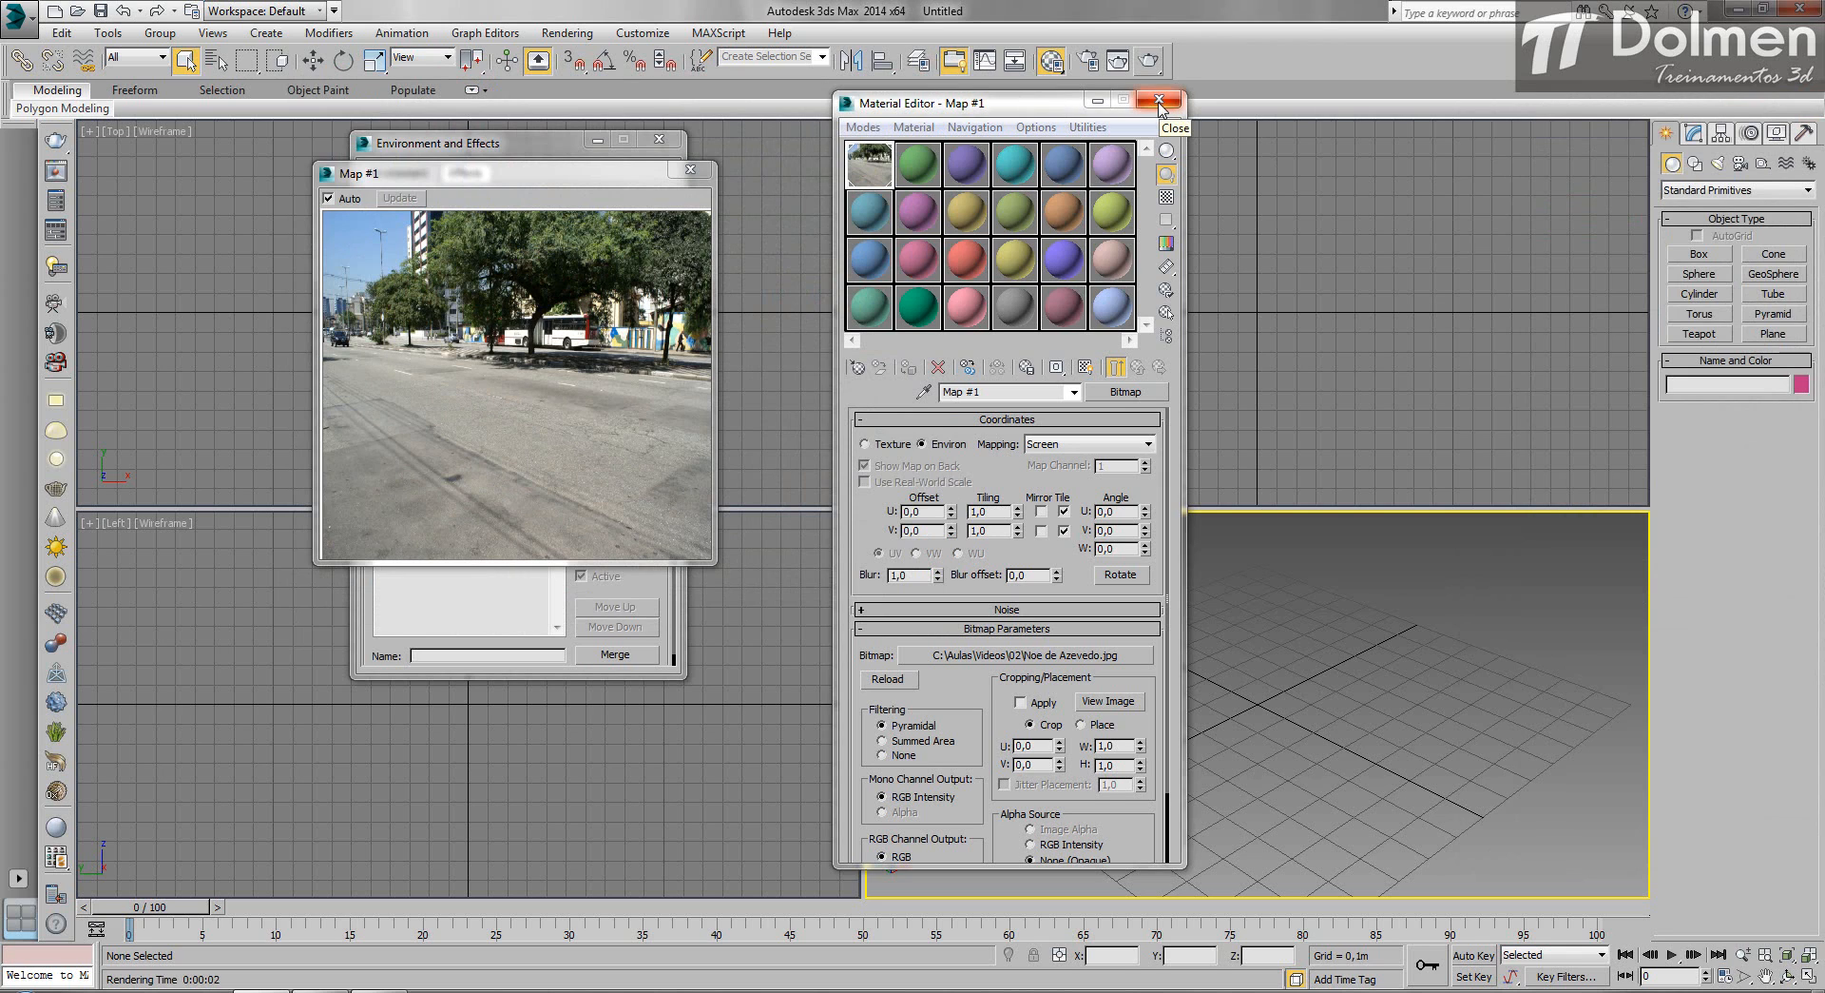
pyautogui.click(1159, 100)
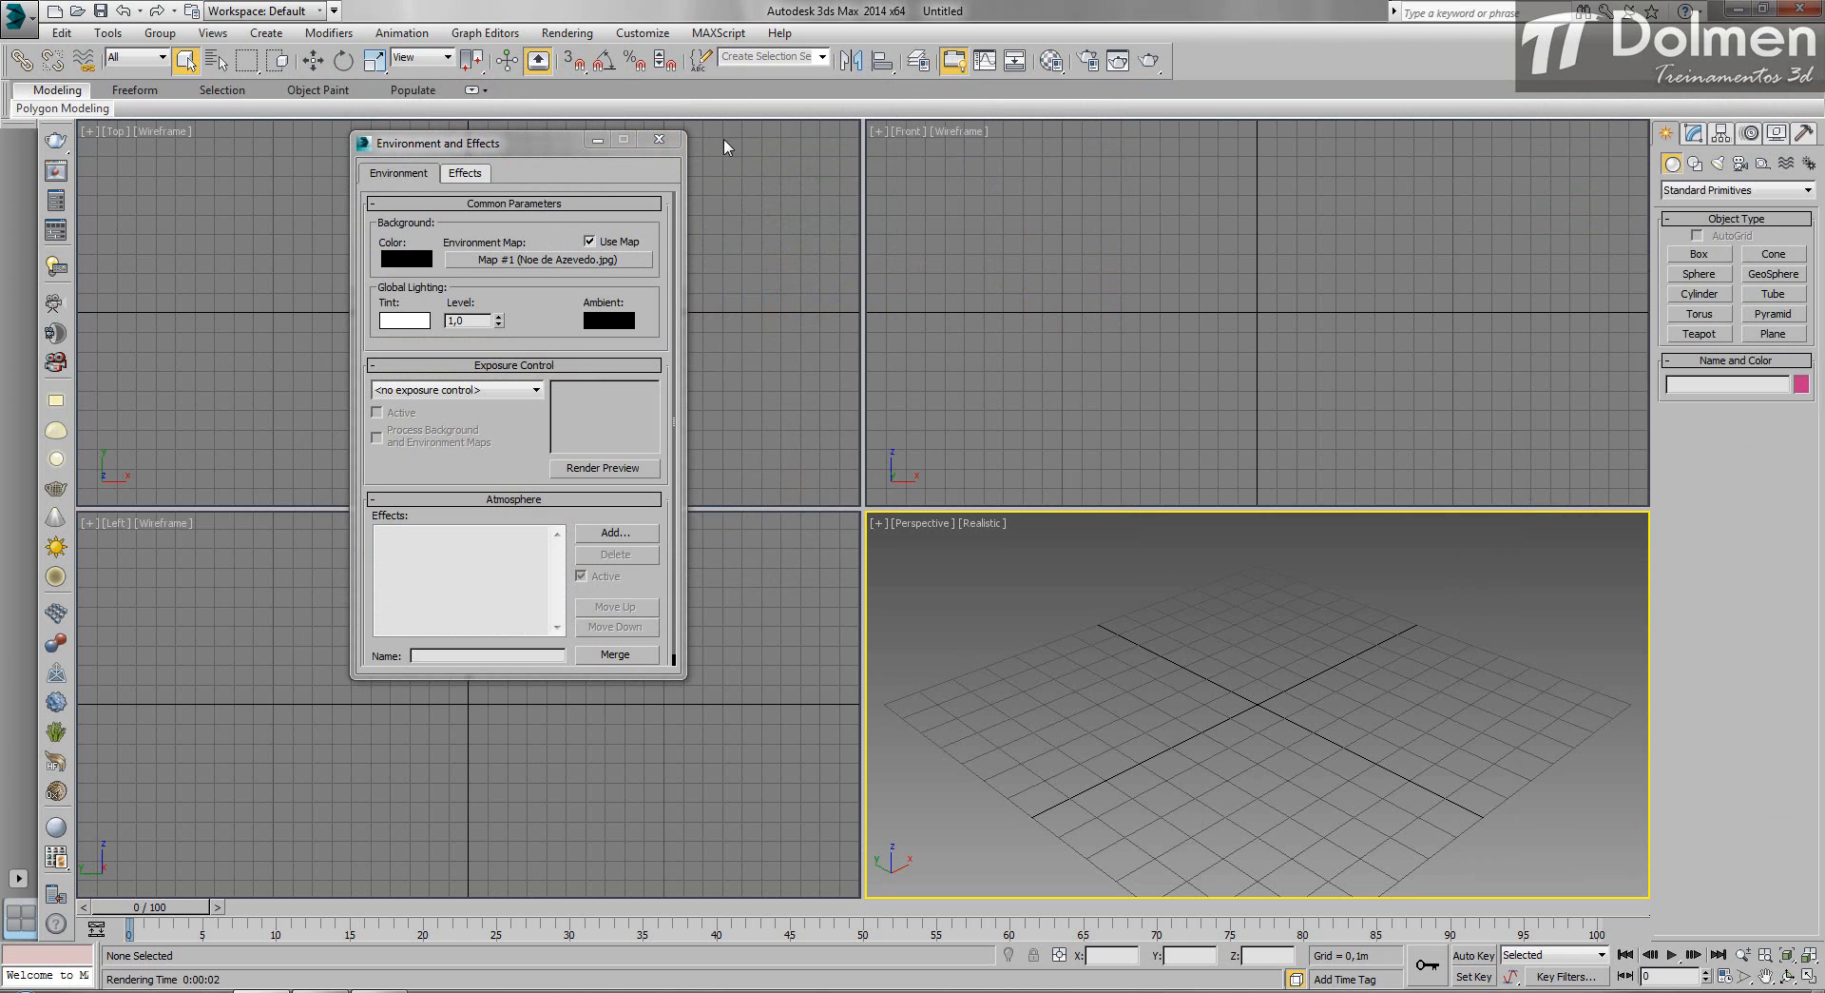
pyautogui.click(662, 140)
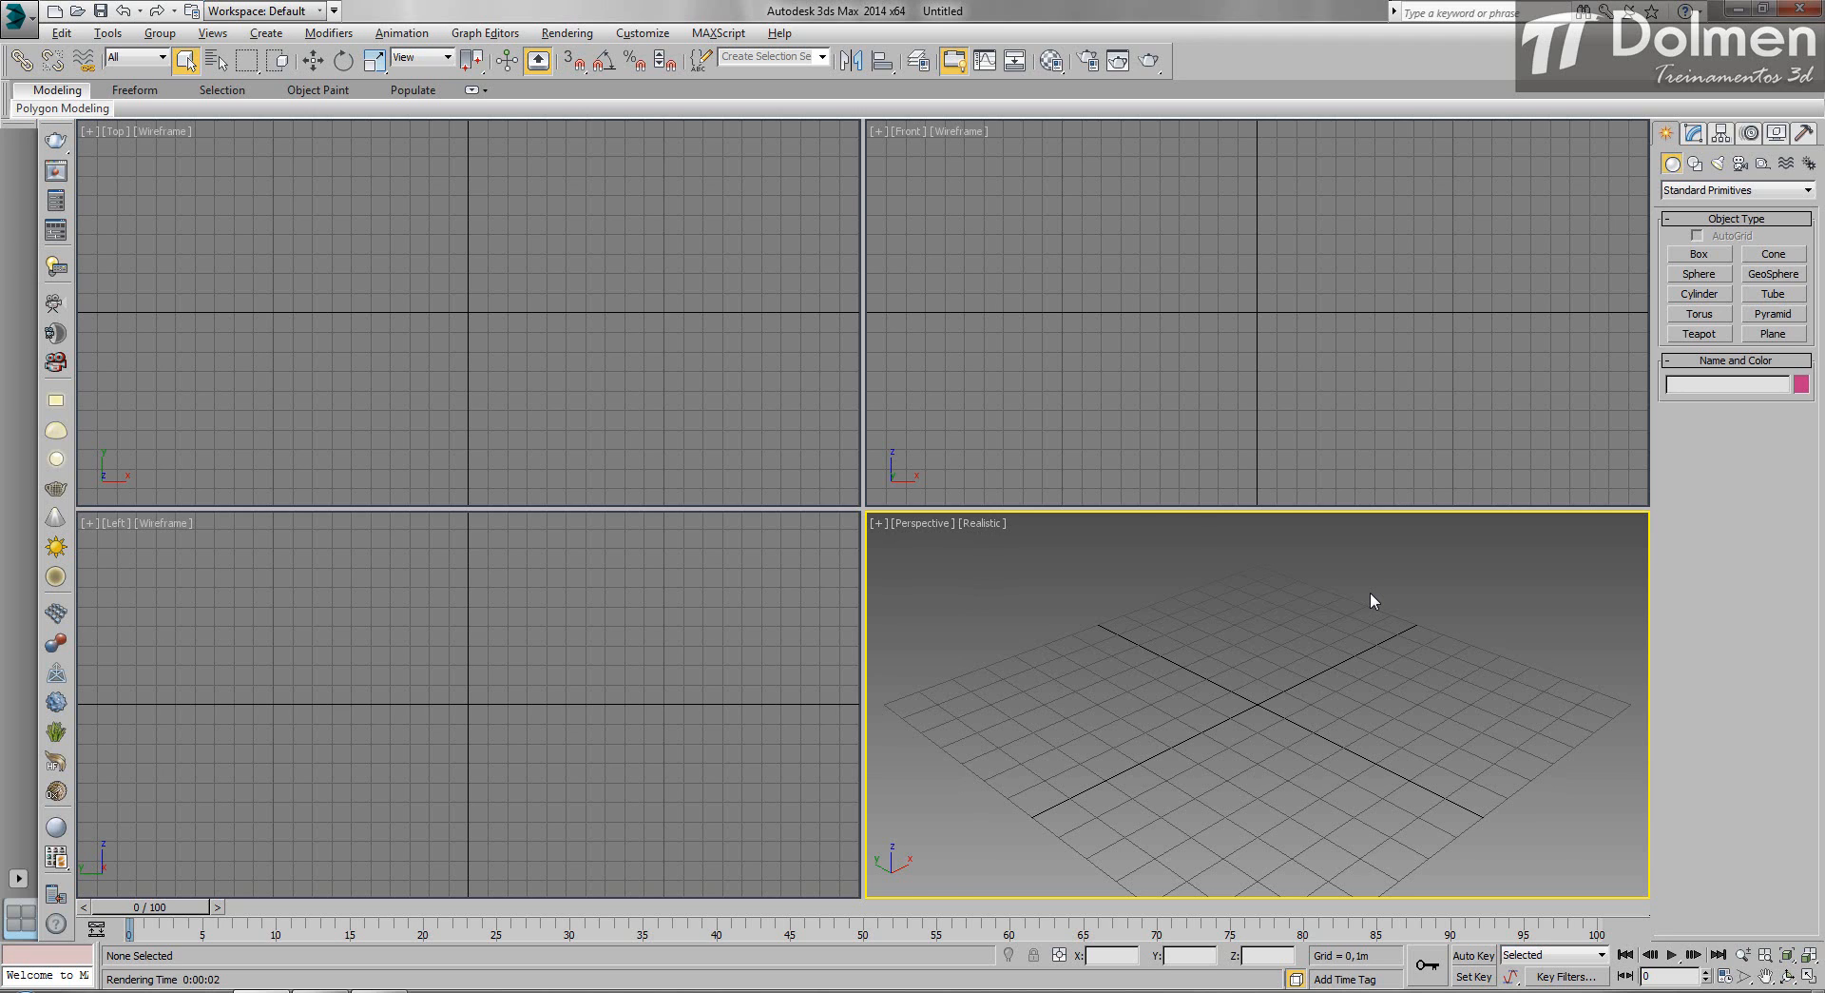
# Display the environment background in the perspective viewport and turn on its safe frame.
pyautogui.hotkey('alt', 'b')
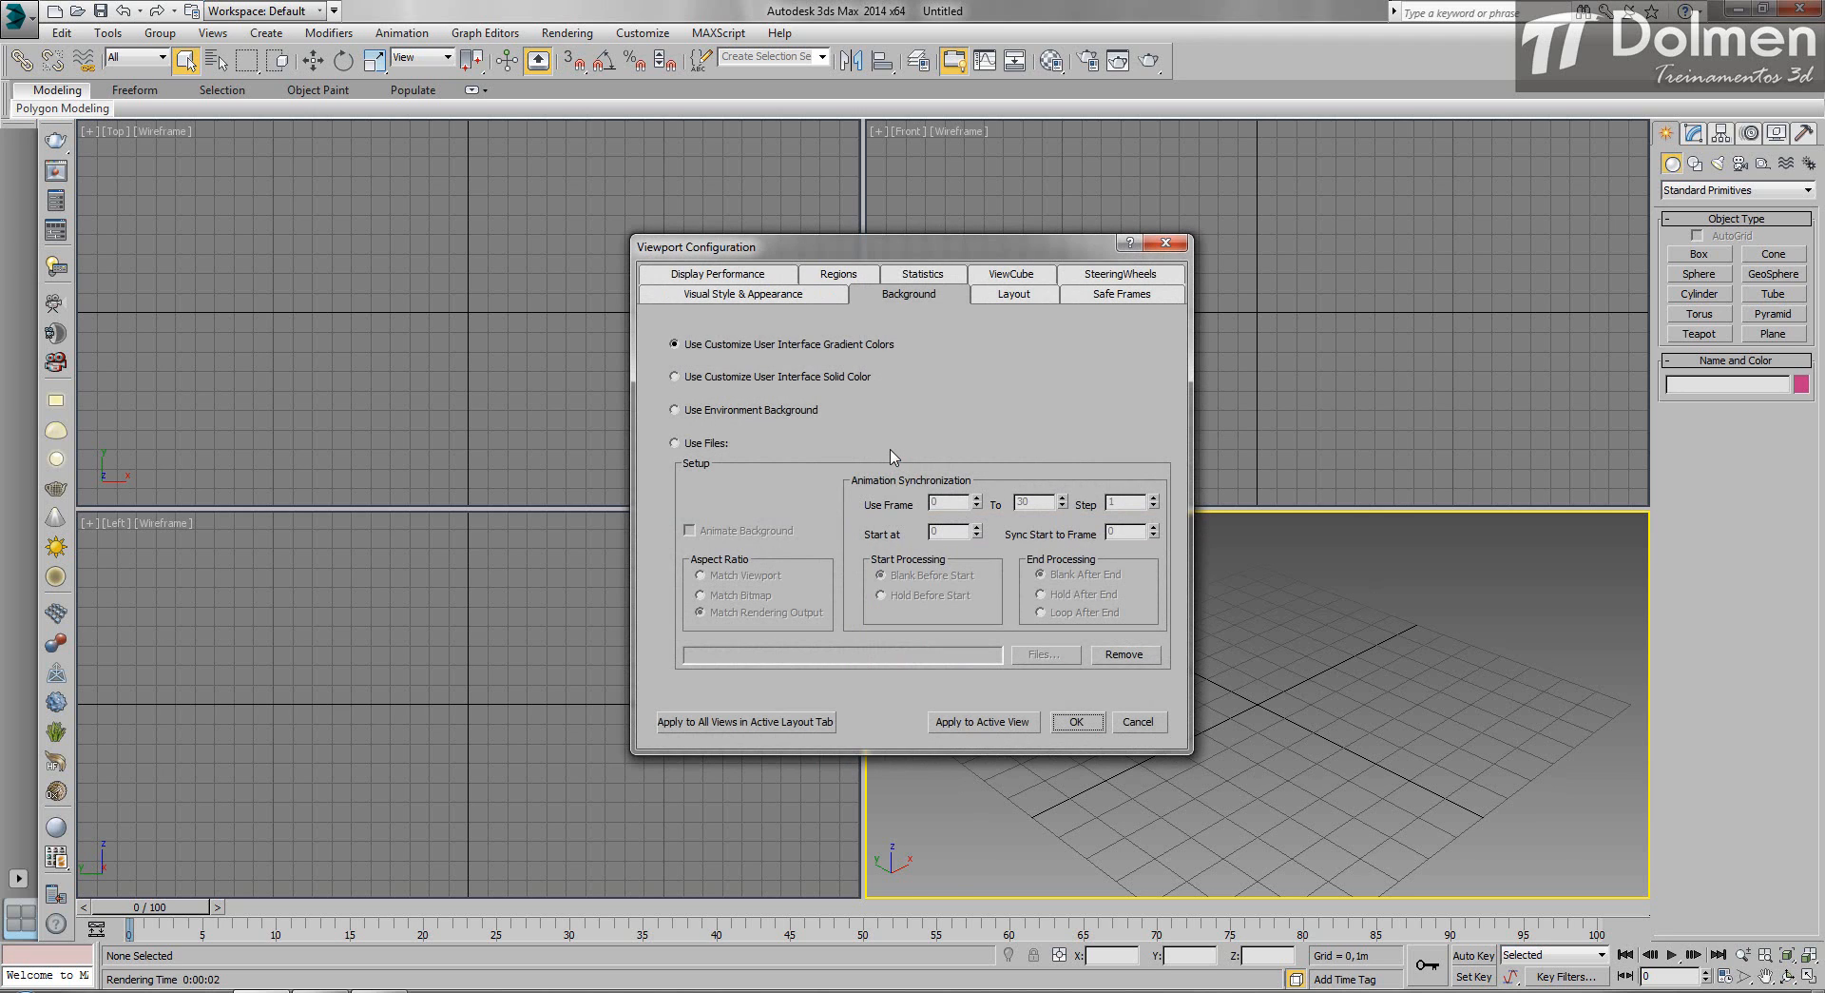
pyautogui.click(715, 410)
pyautogui.click(1076, 722)
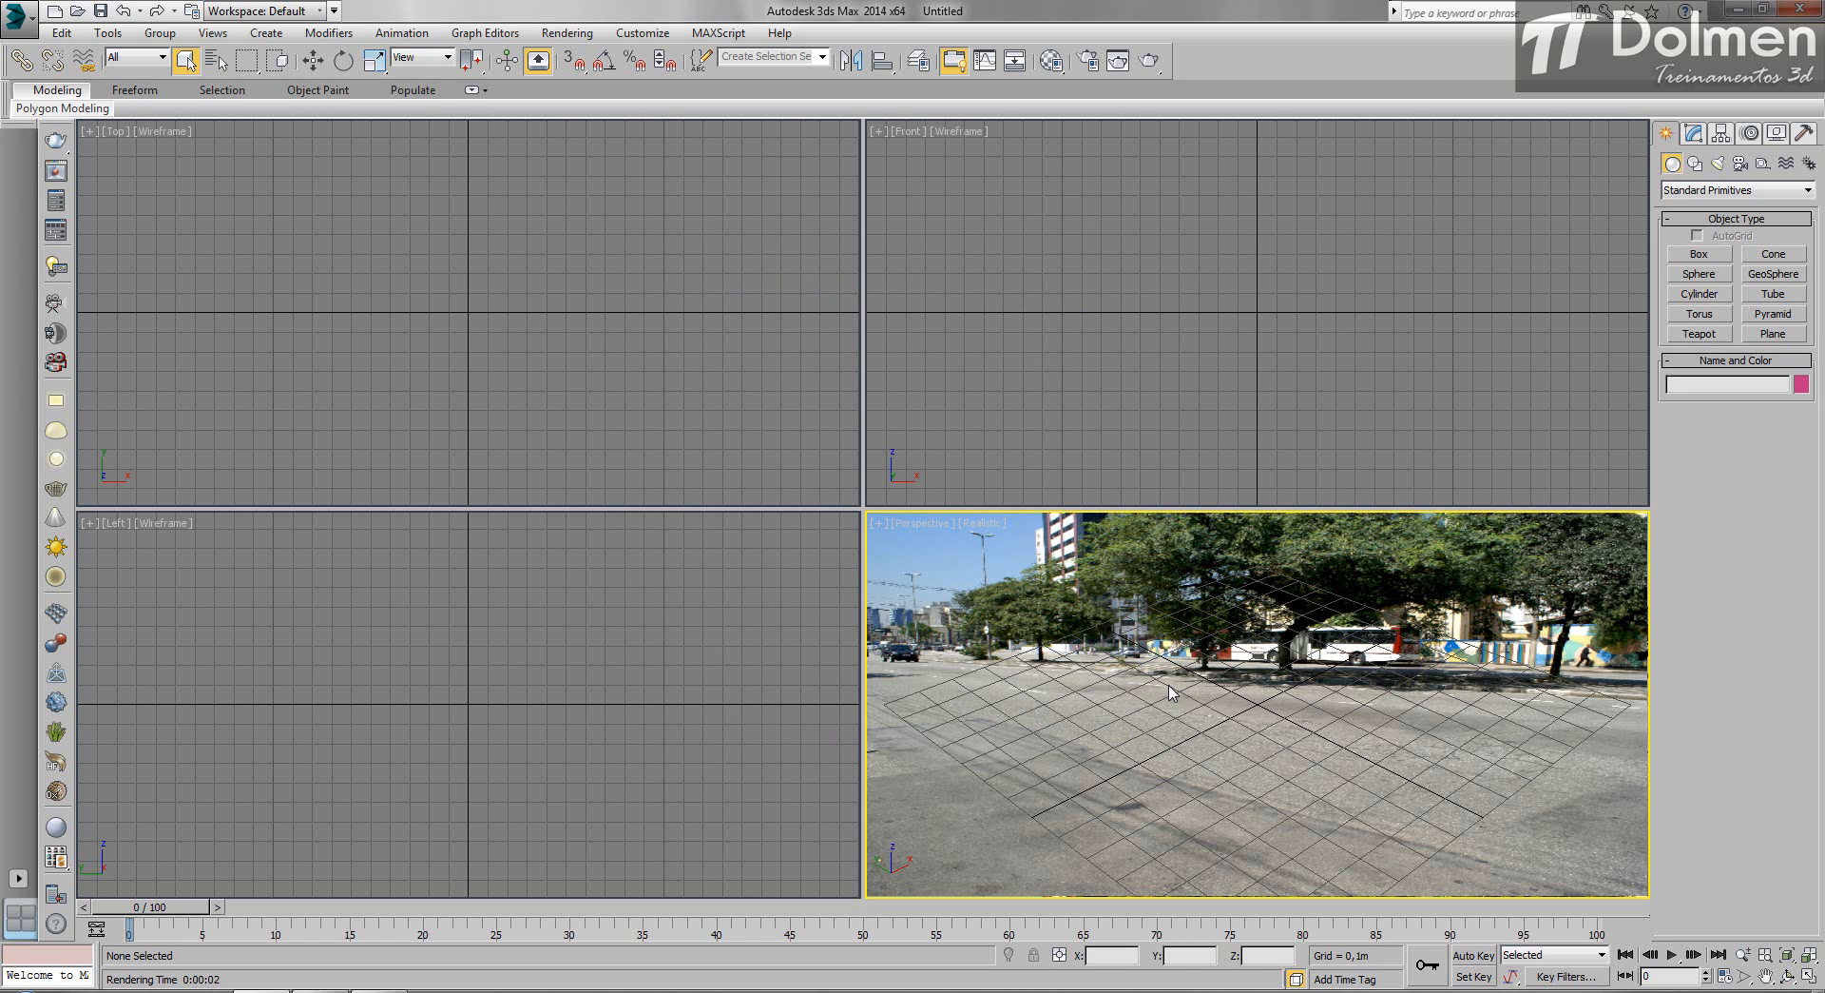
pyautogui.moveTo(1233, 678); pyautogui.dragTo(1232, 879, button='middle')
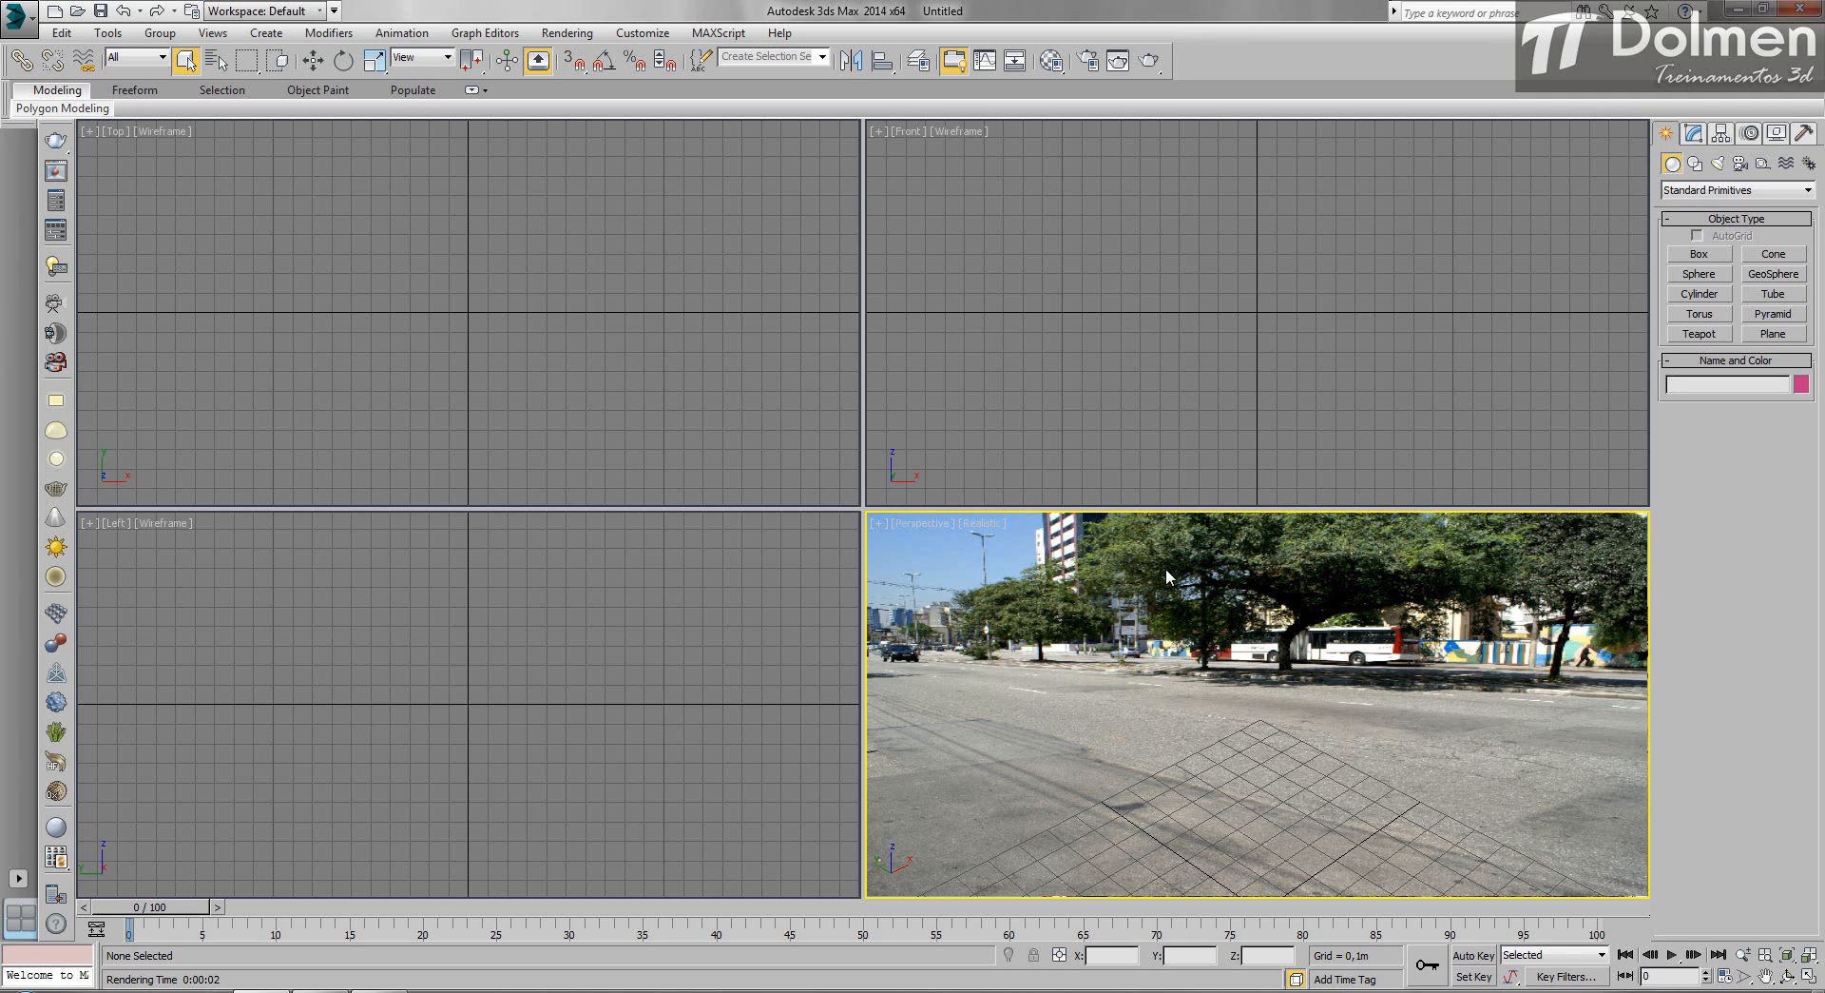
pyautogui.hotkey('shift', 'f')
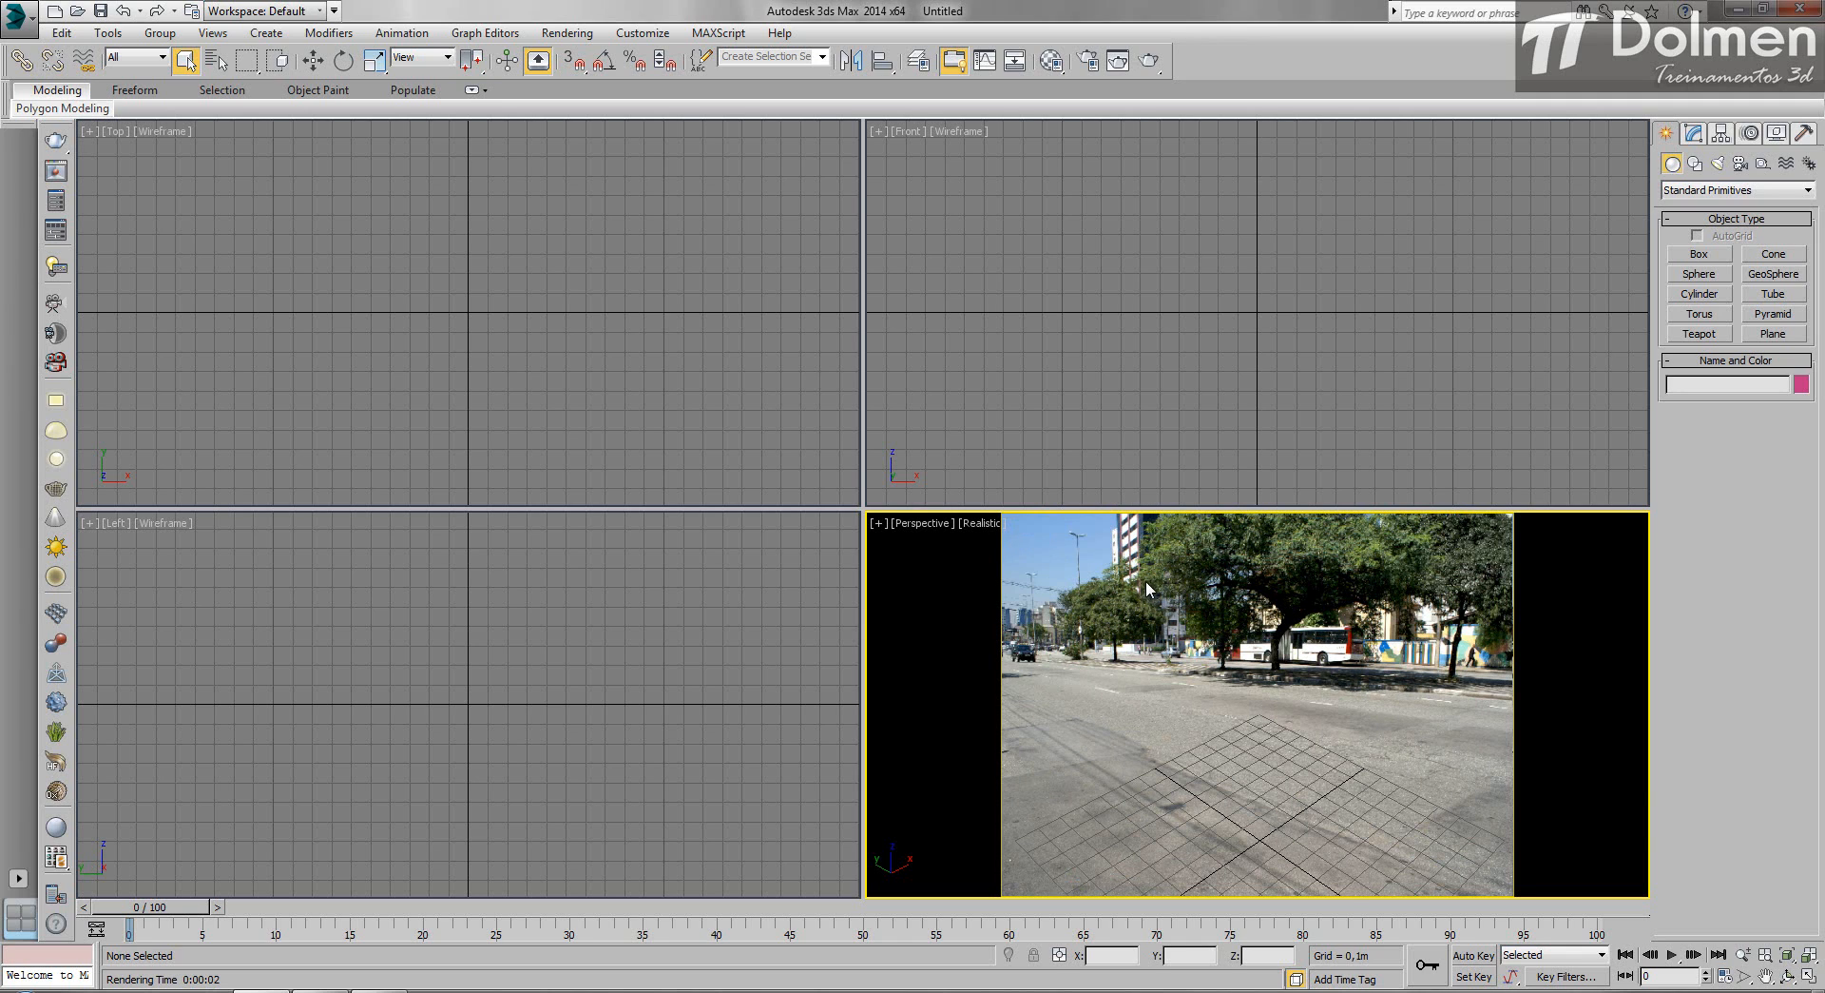
# Render the perspective view and compare its framing with the viewport, stopping the render and closing the frame buffer.
pyautogui.click(1150, 60)
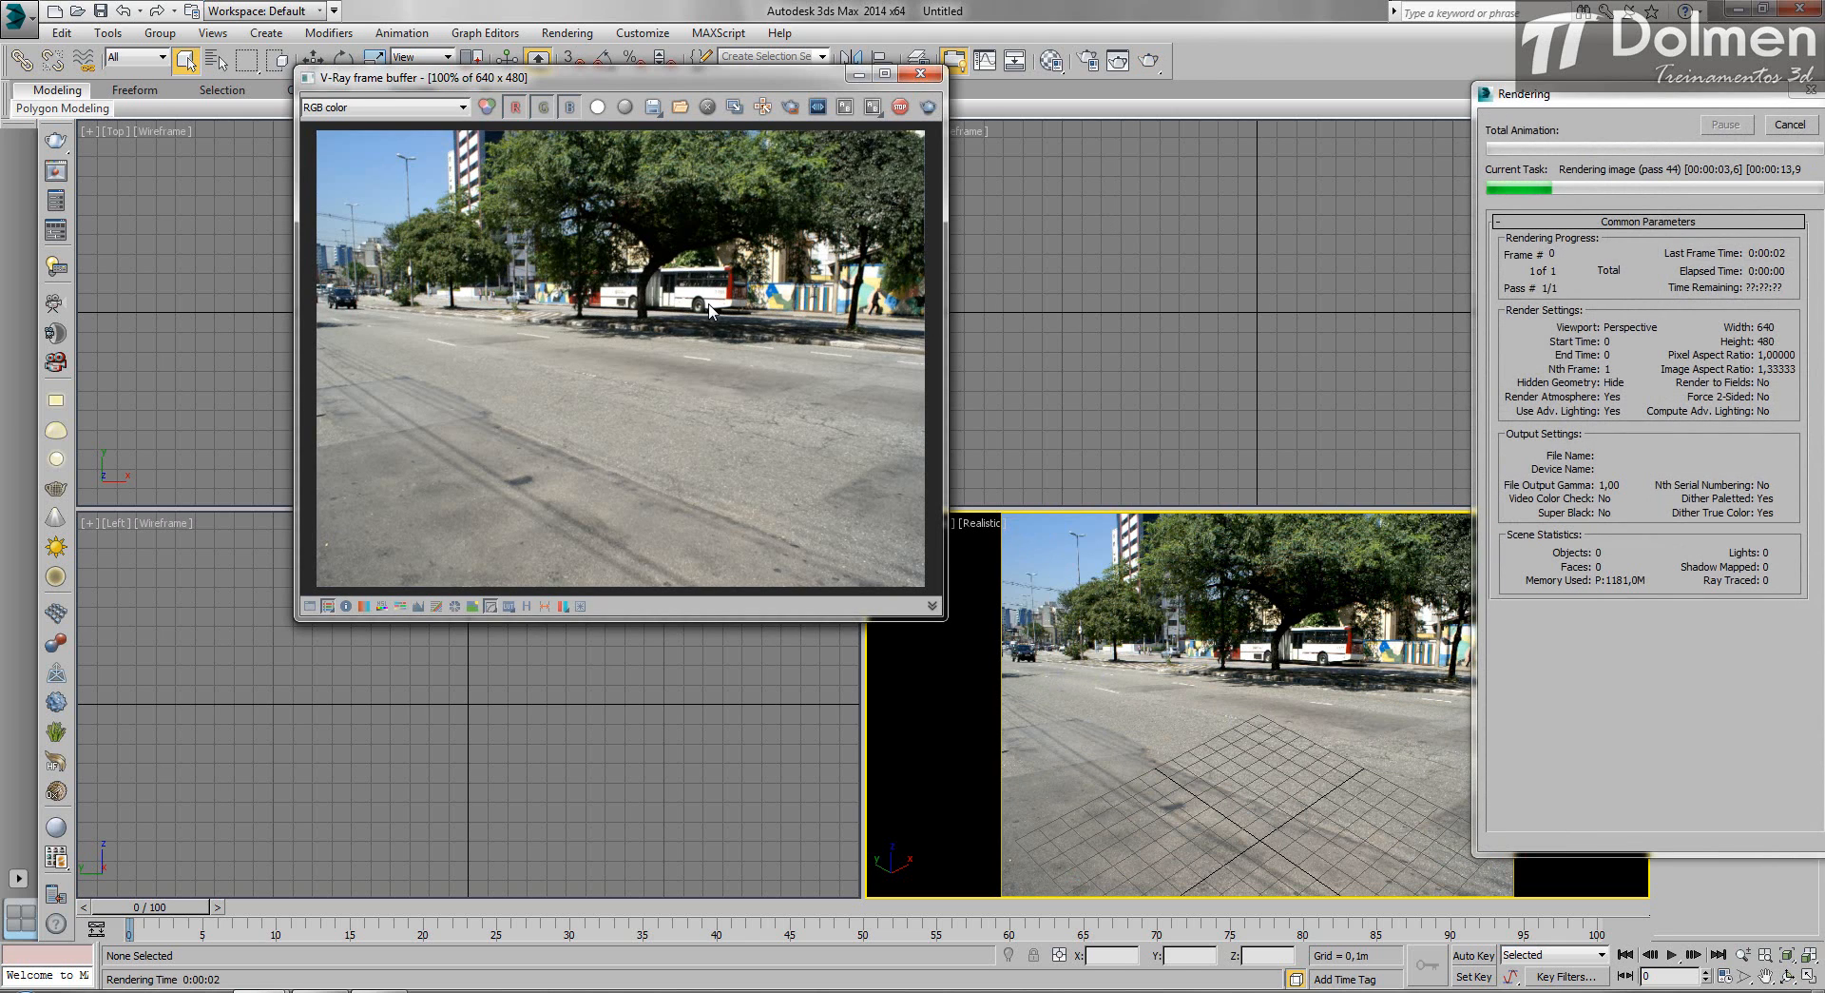
pyautogui.click(1785, 126)
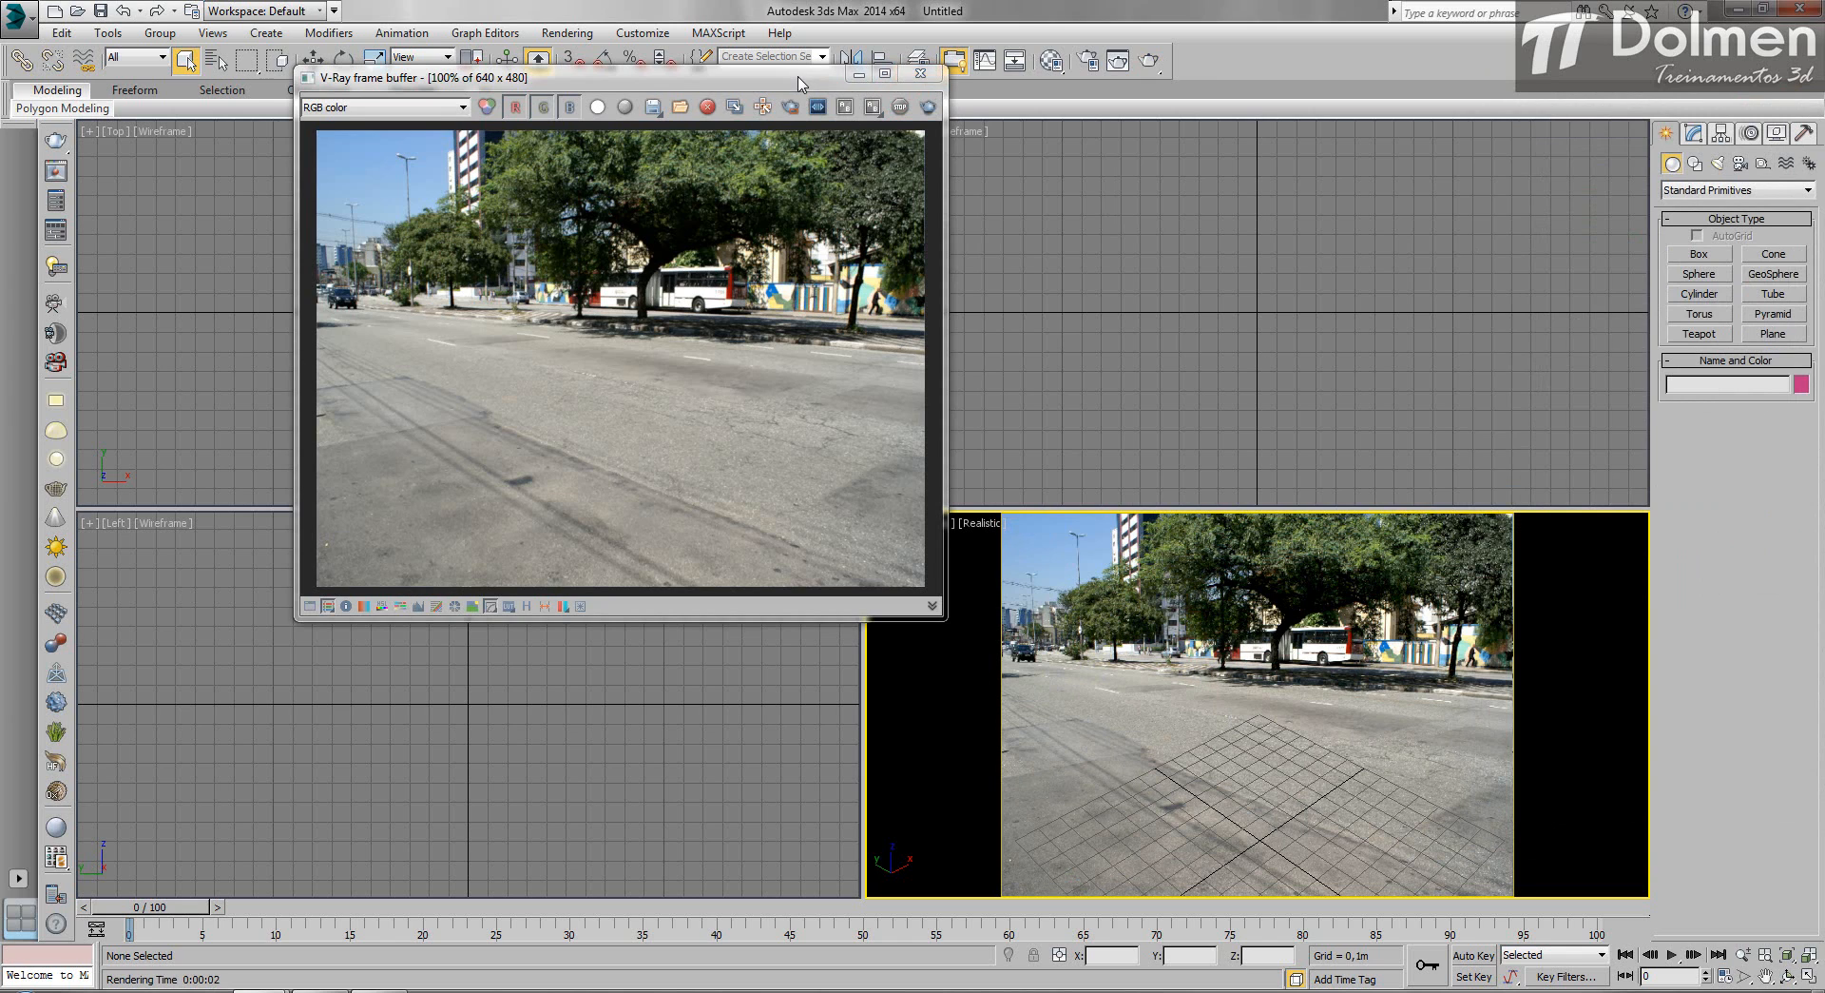
pyautogui.moveTo(801, 85); pyautogui.dragTo(628, 321)
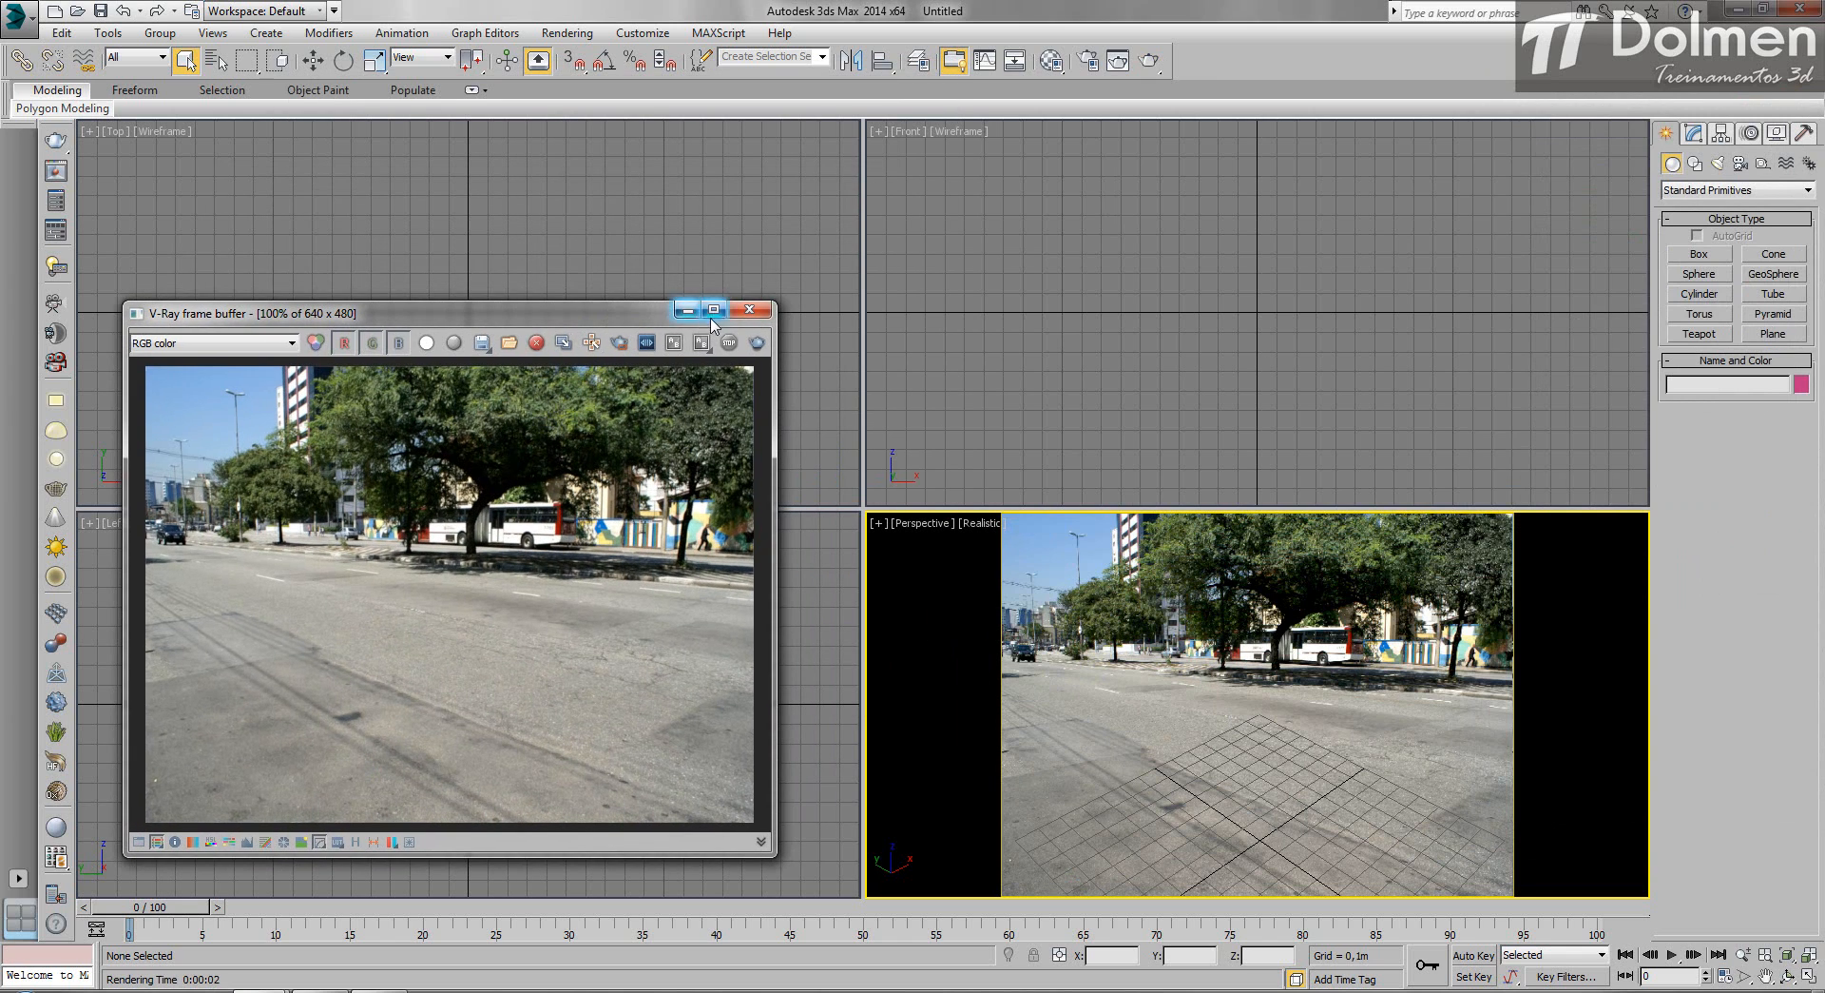
pyautogui.click(750, 309)
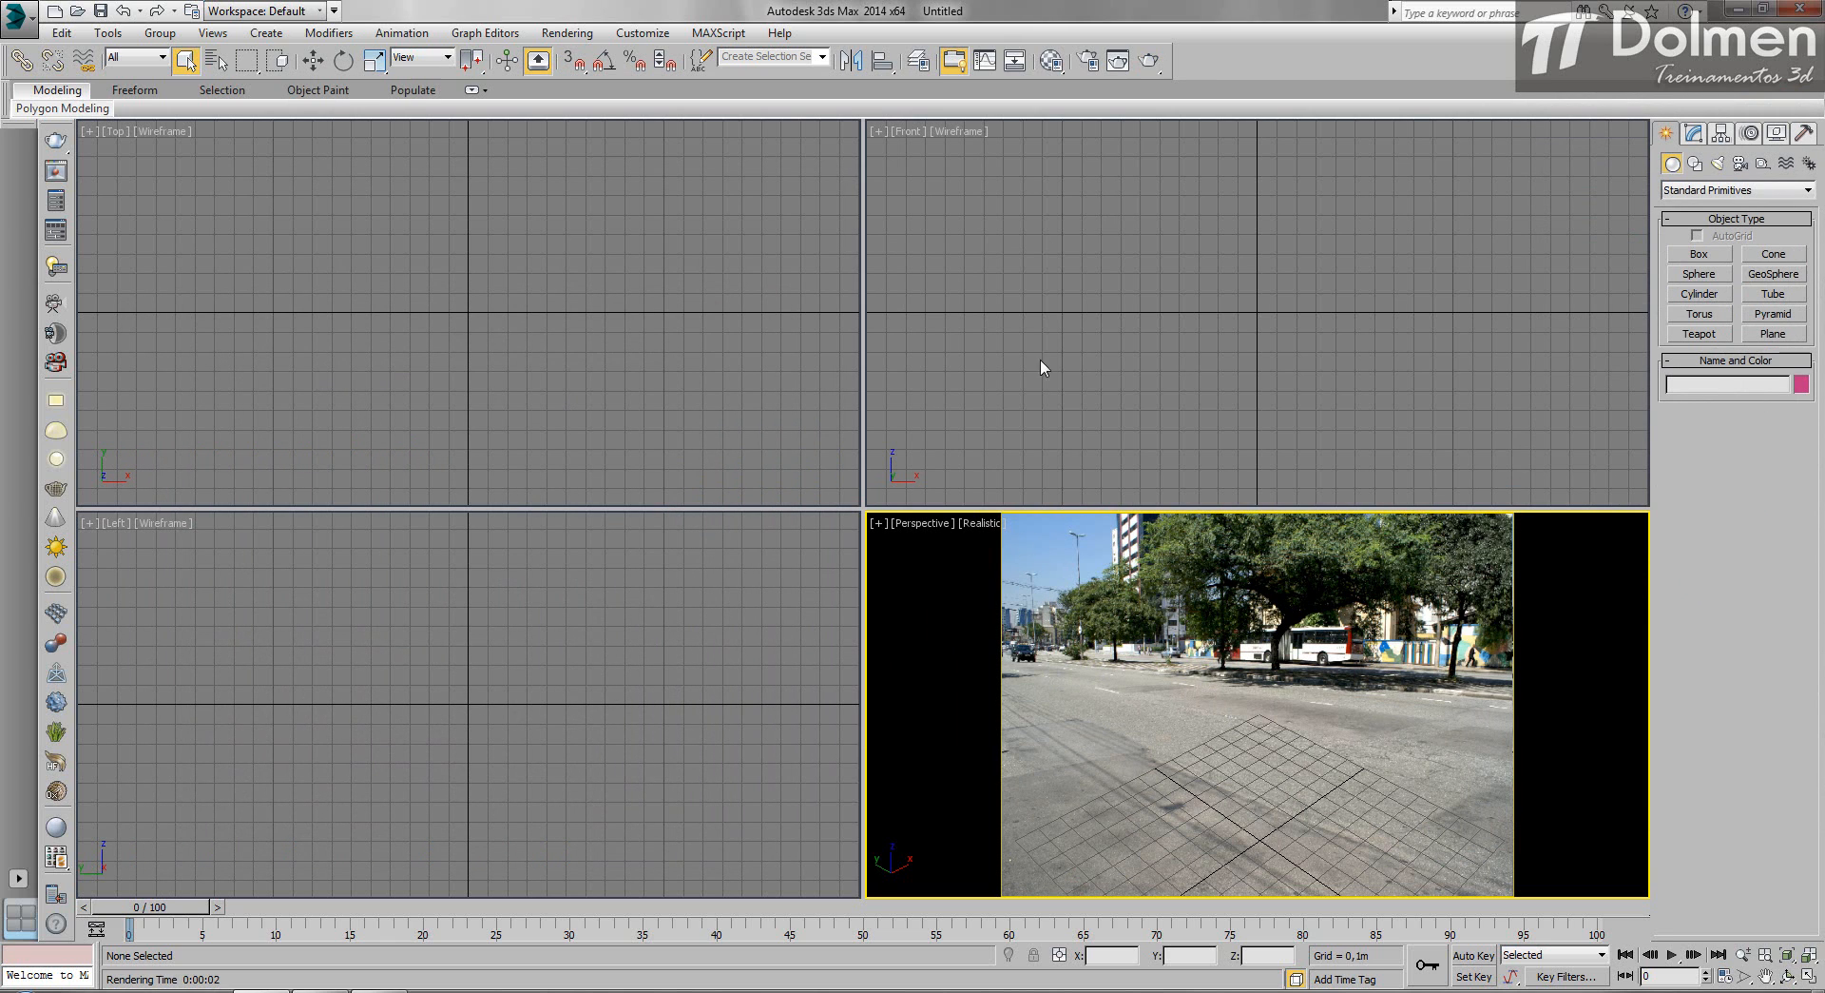
# Set the render output size to 1920 x 1280 and lock the image aspect ratio.
pyautogui.click(1088, 60)
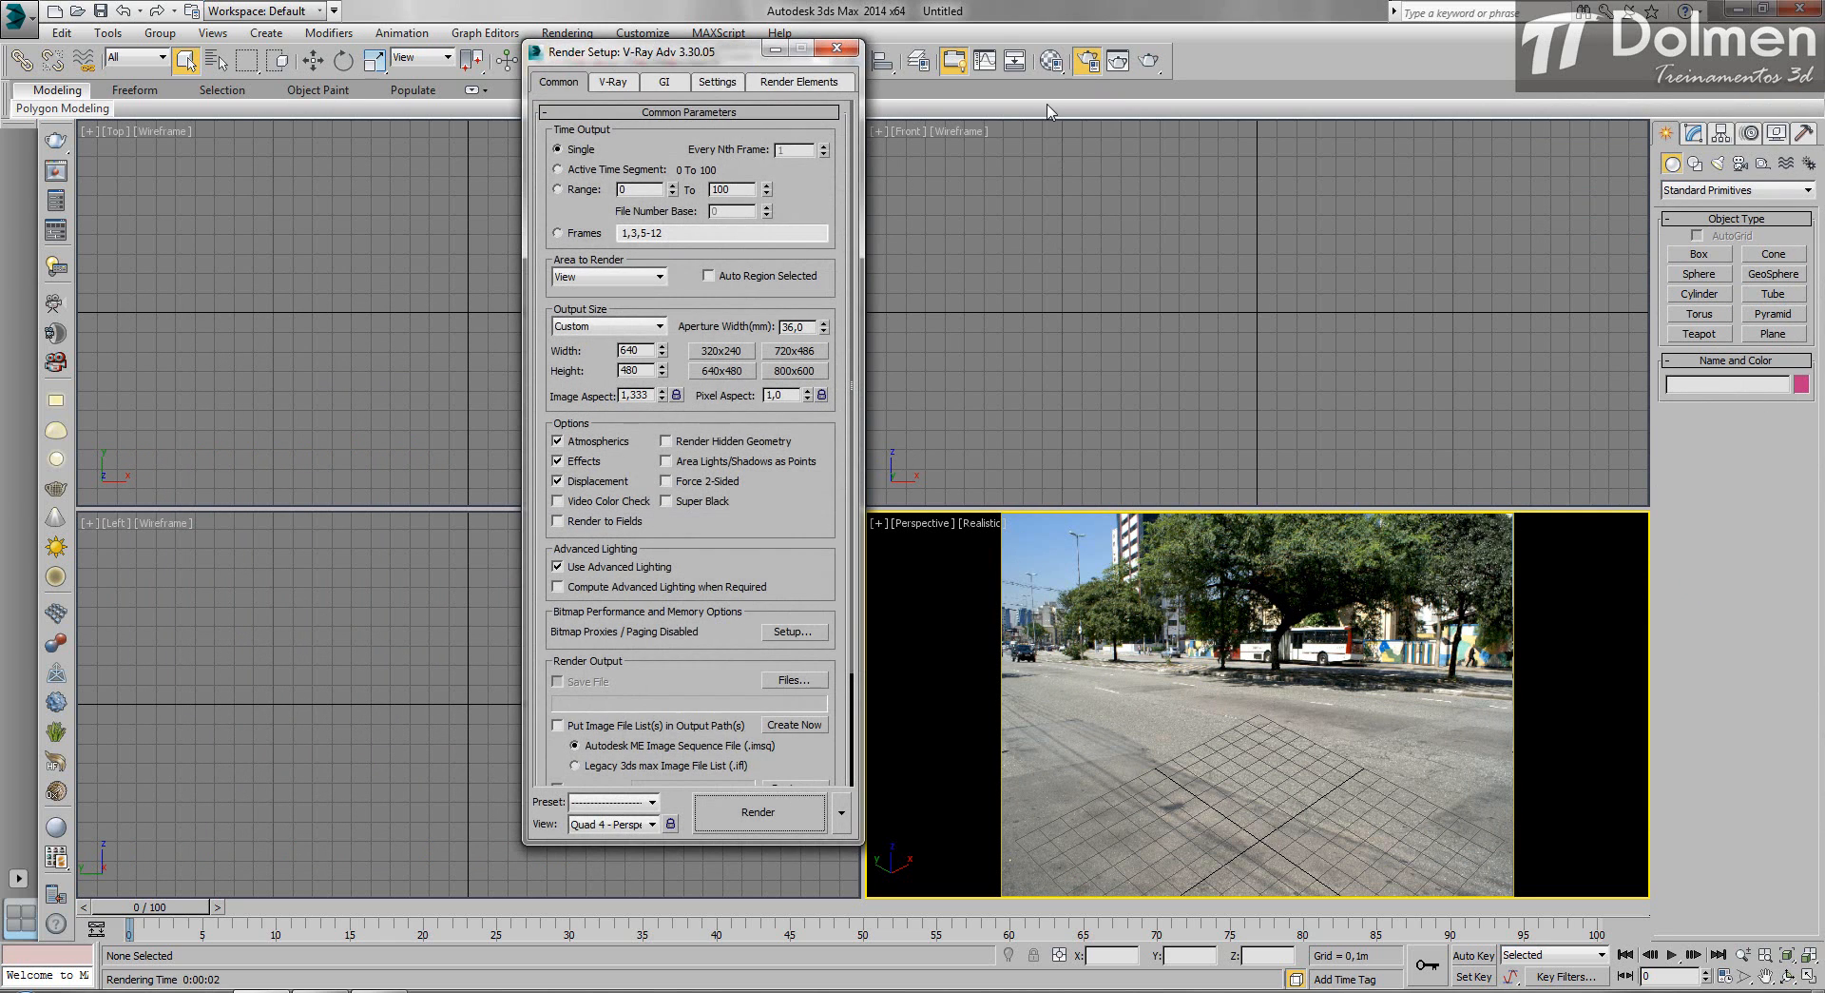
pyautogui.moveTo(706, 52); pyautogui.dragTo(510, 60)
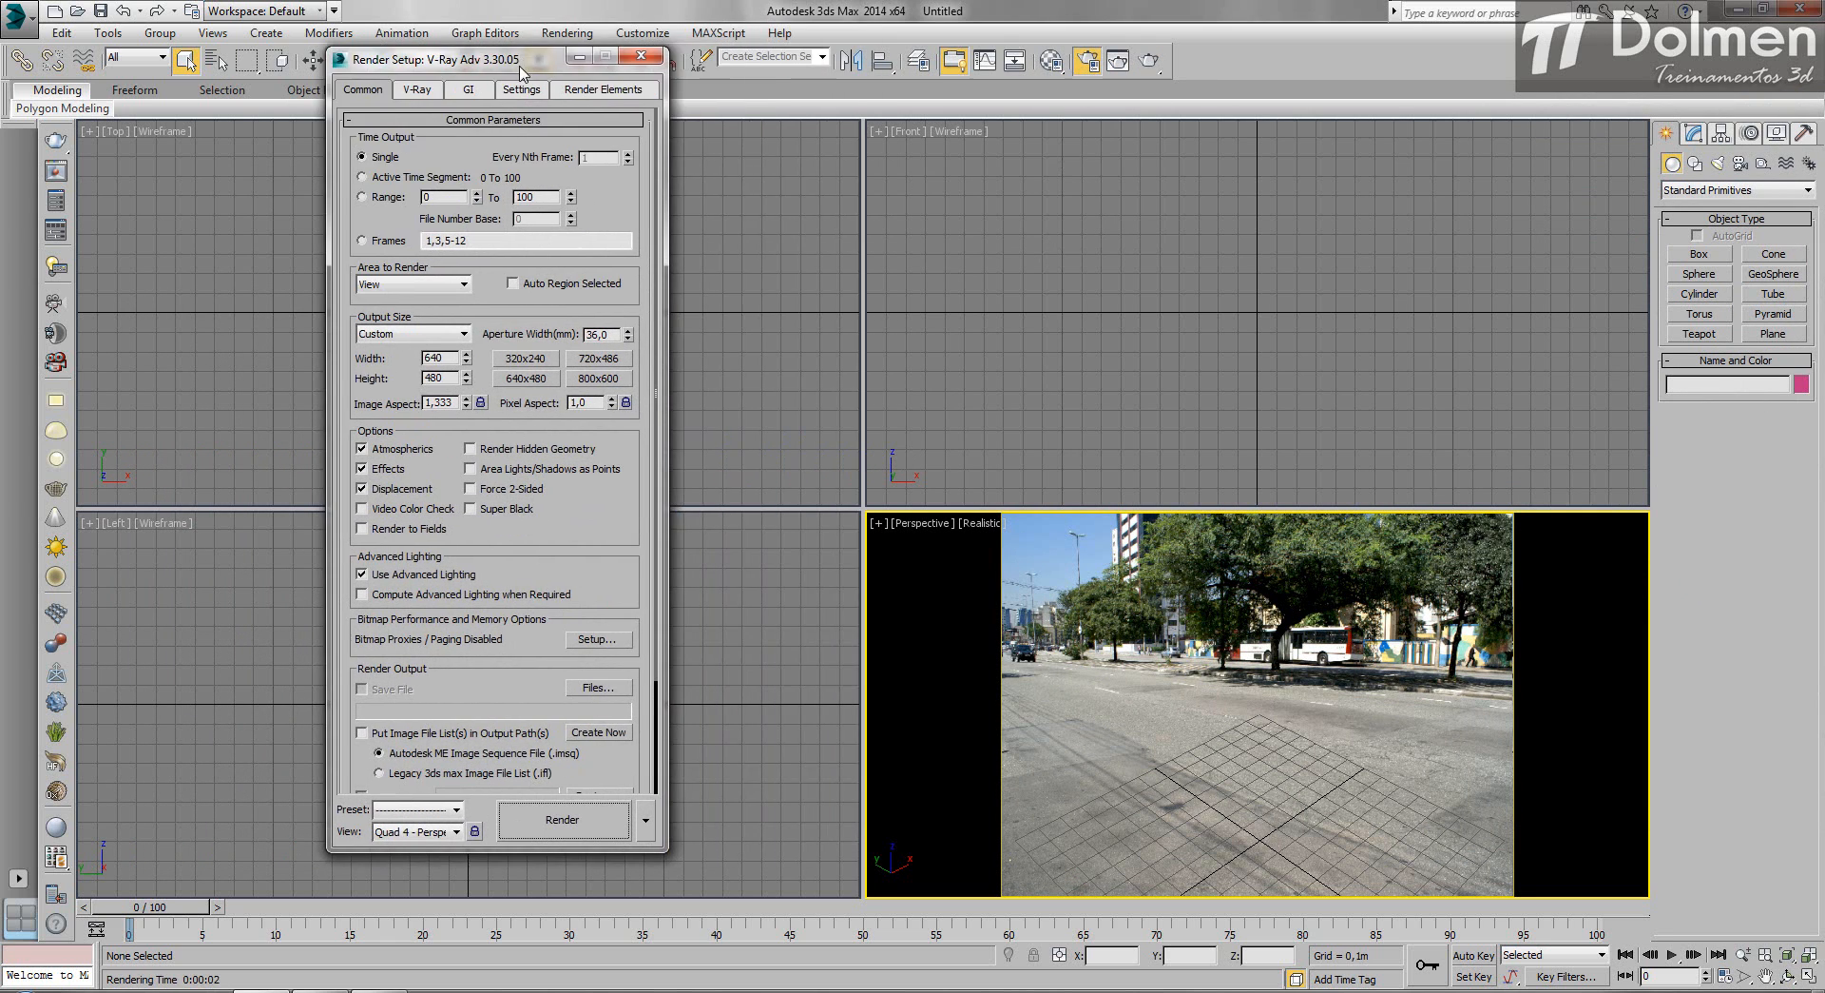
pyautogui.doubleClick(452, 360)
pyautogui.write('1920')
pyautogui.press('Tab')
pyautogui.write('1')
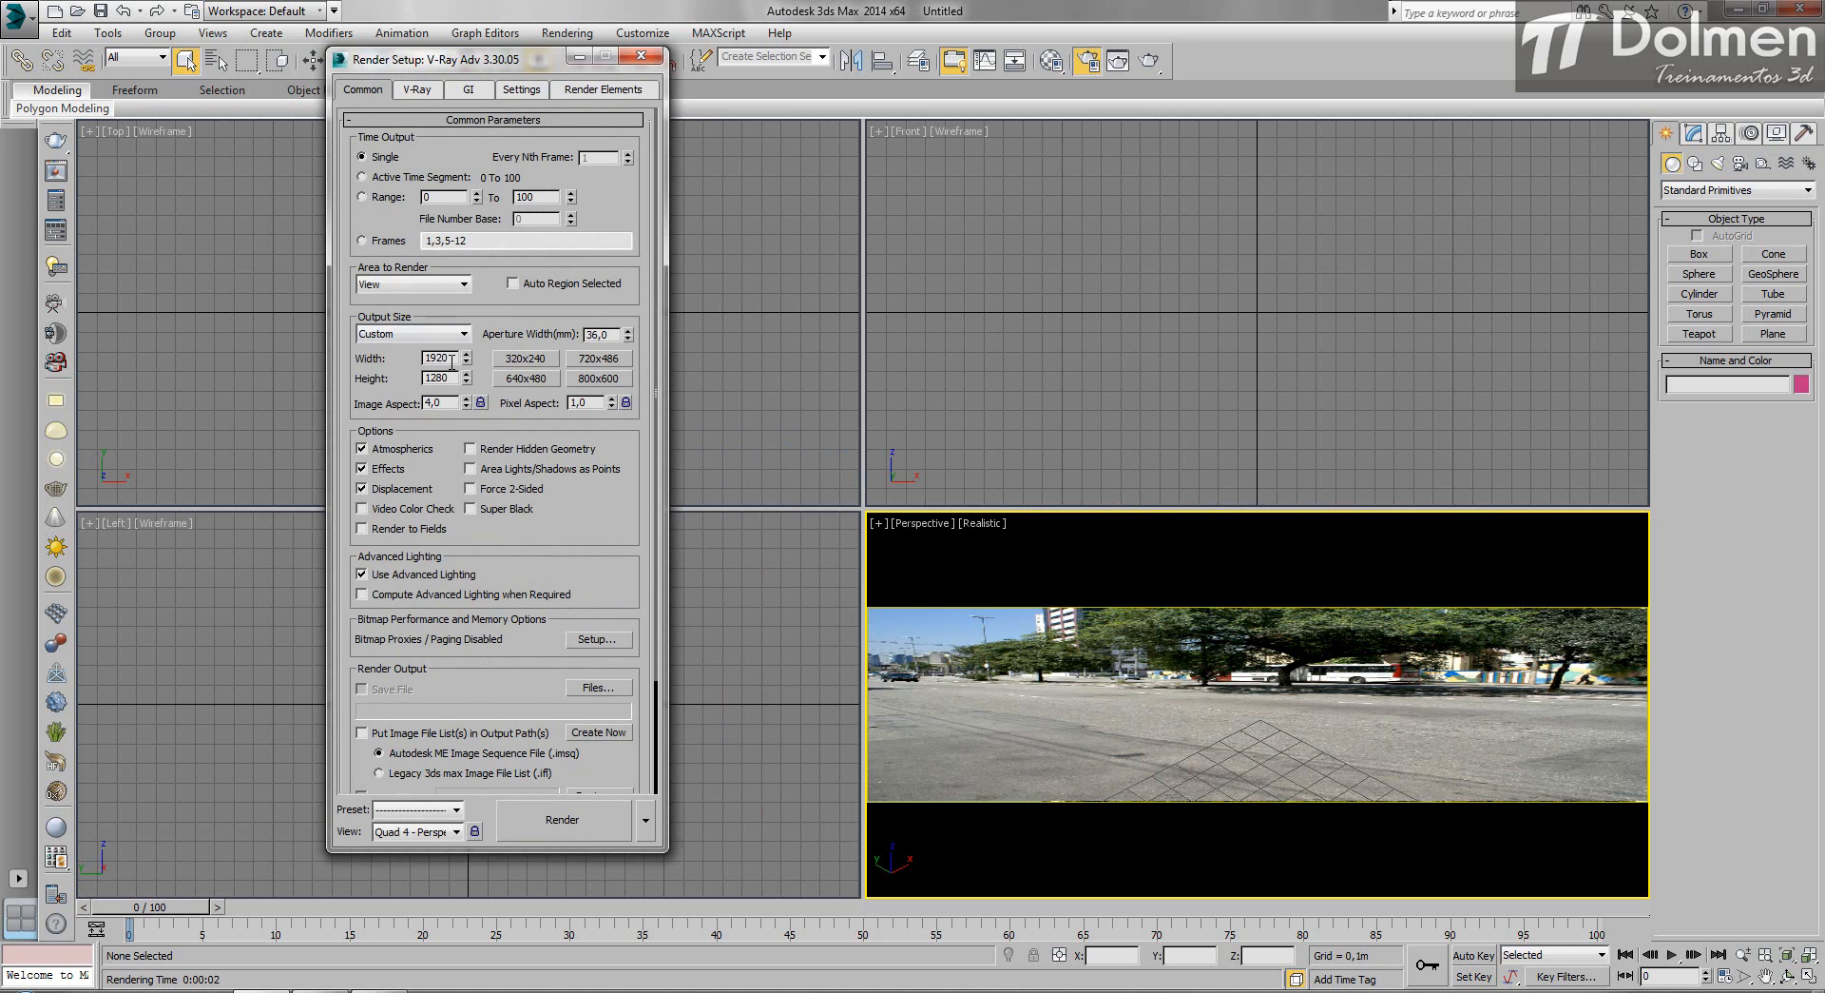
pyautogui.press('Return')
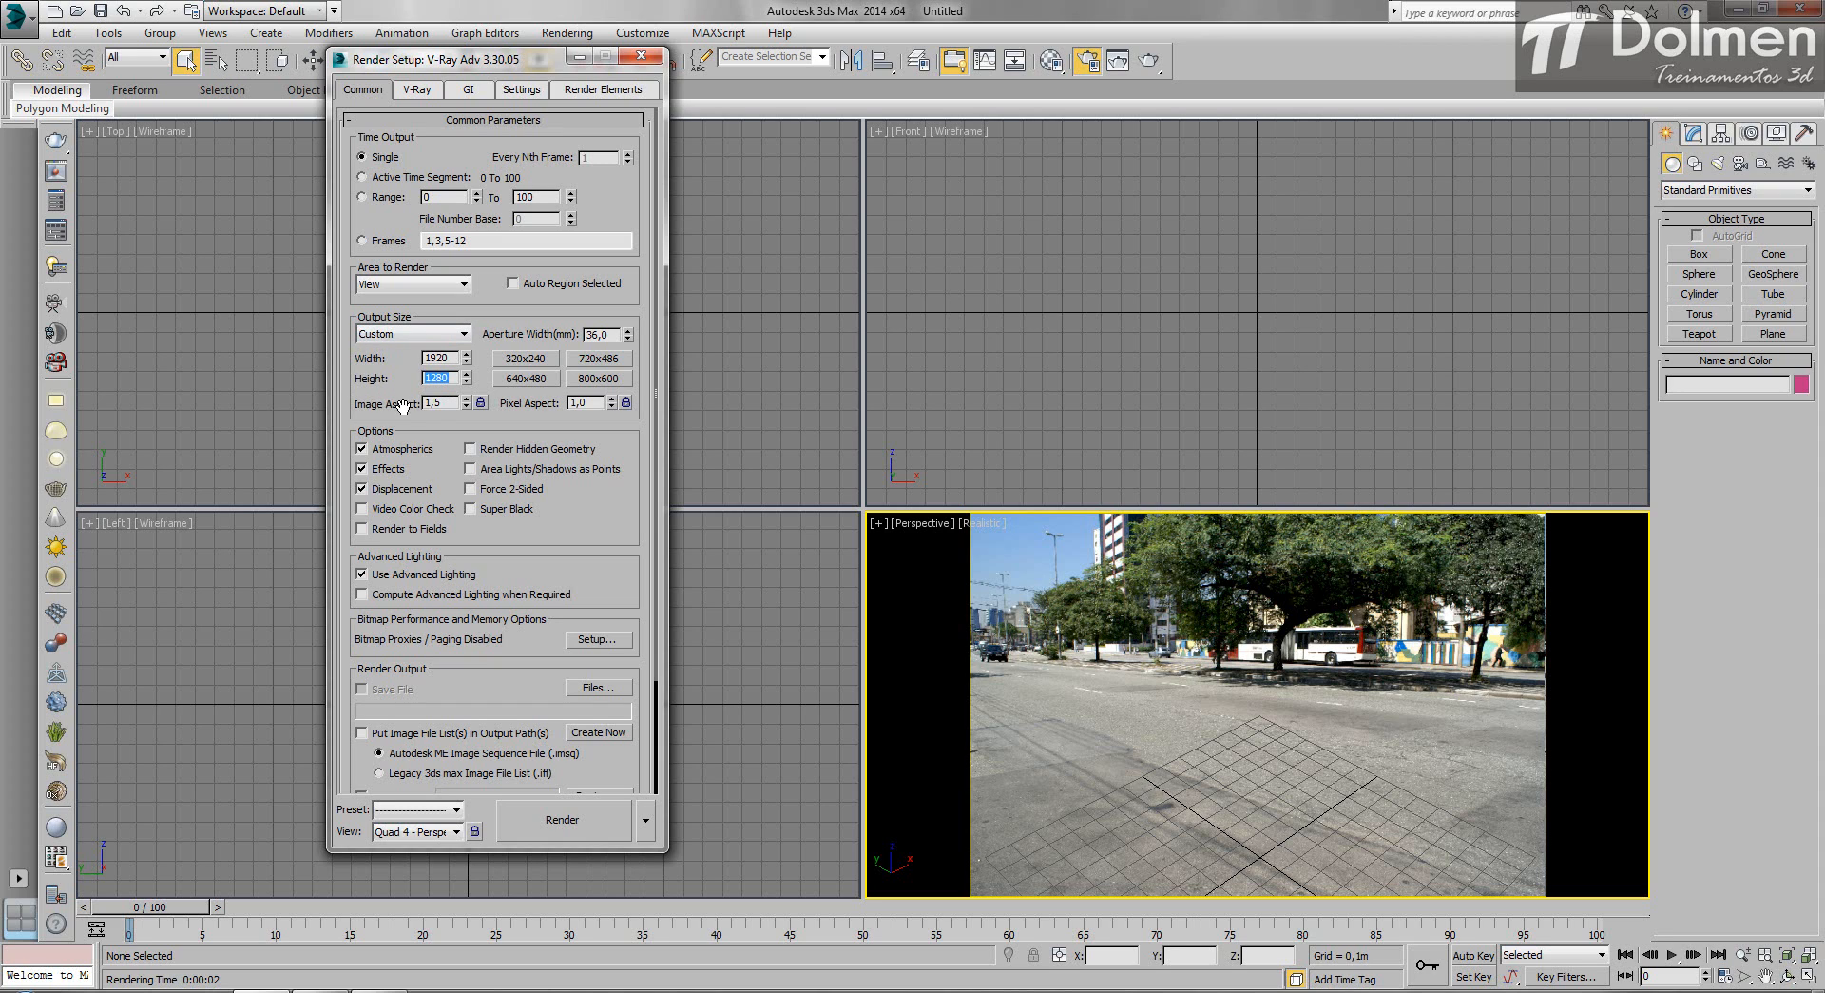
pyautogui.click(480, 402)
# Render the perspective view at the new output size to check the background's proportions, and close the frame buffer.
pyautogui.click(1150, 60)
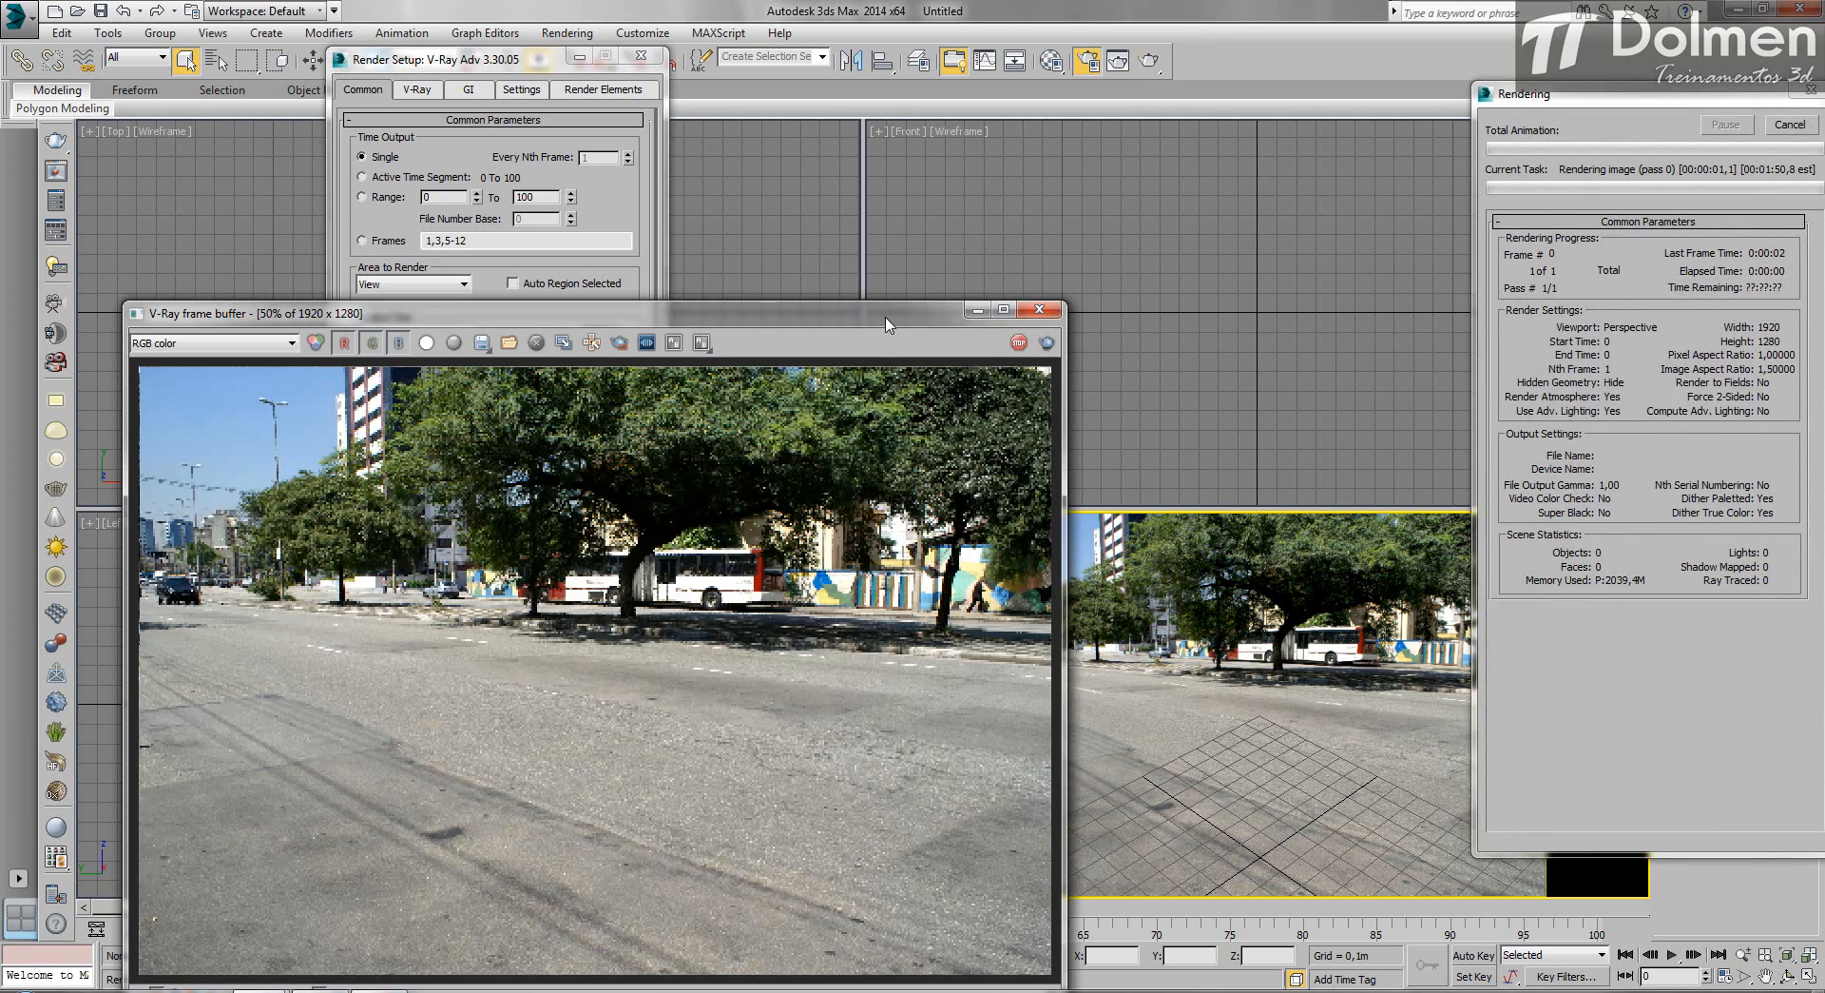
pyautogui.moveTo(892, 326); pyautogui.dragTo(1255, 84)
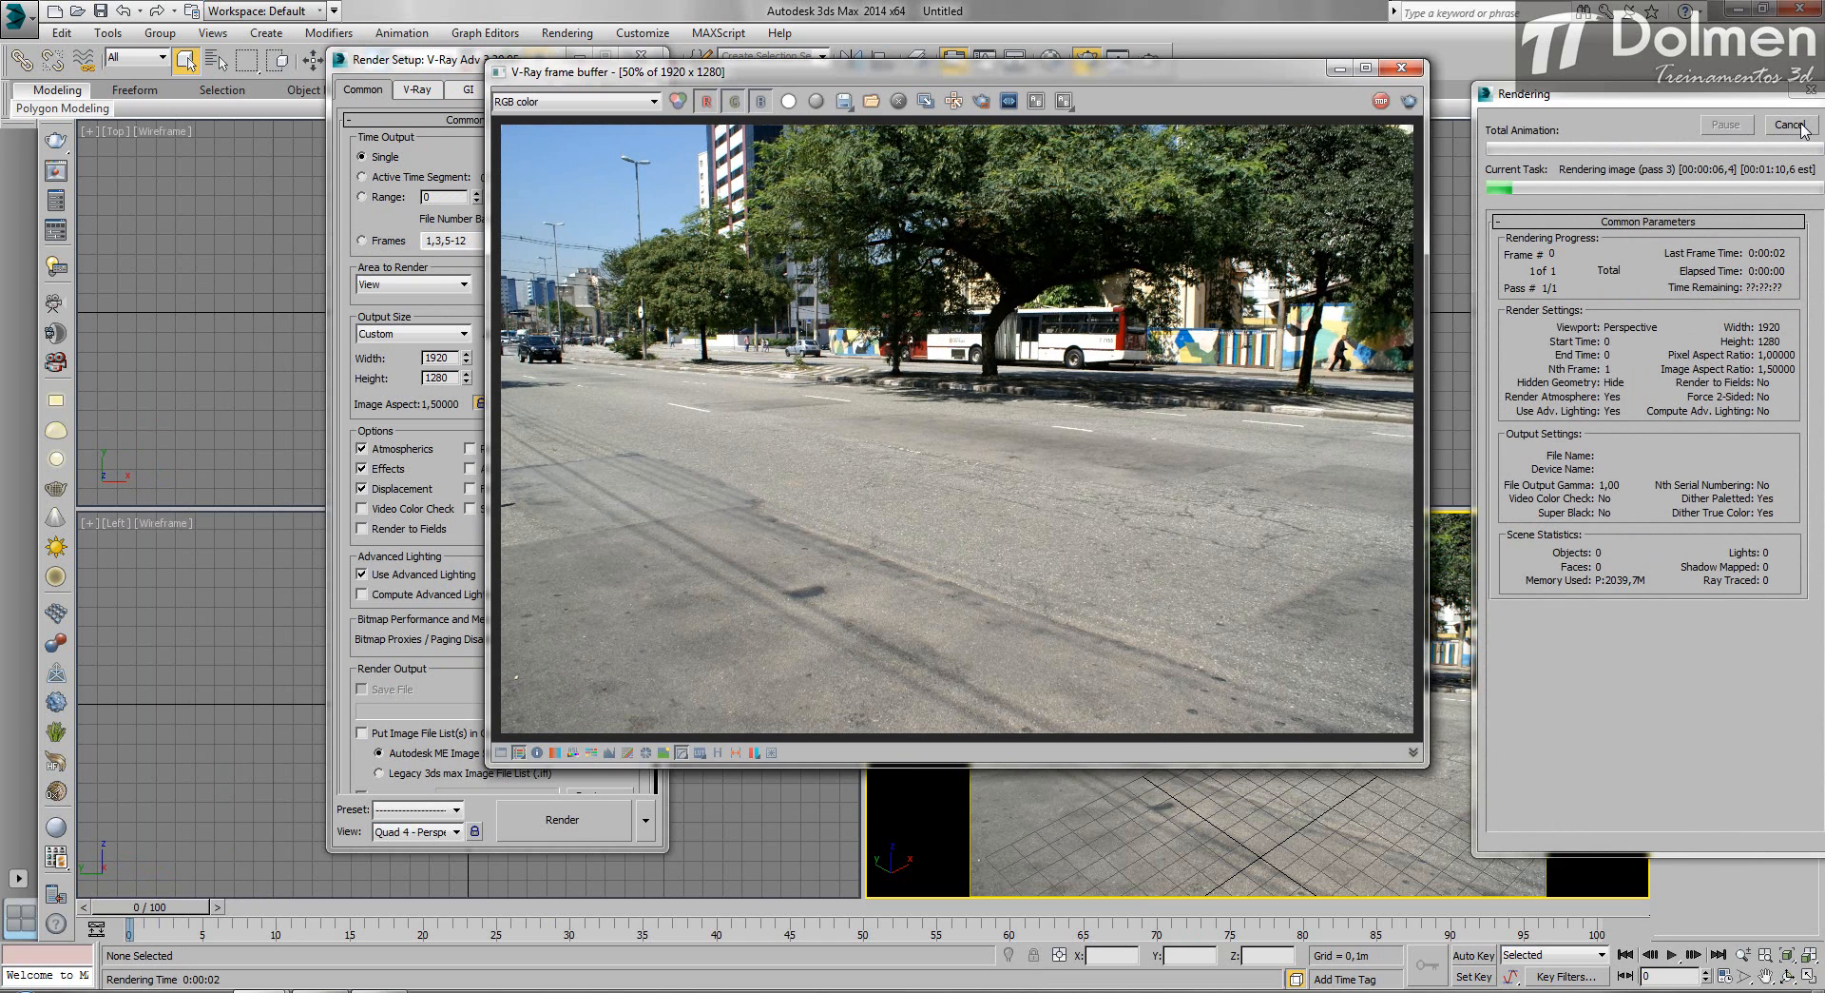
pyautogui.click(1401, 71)
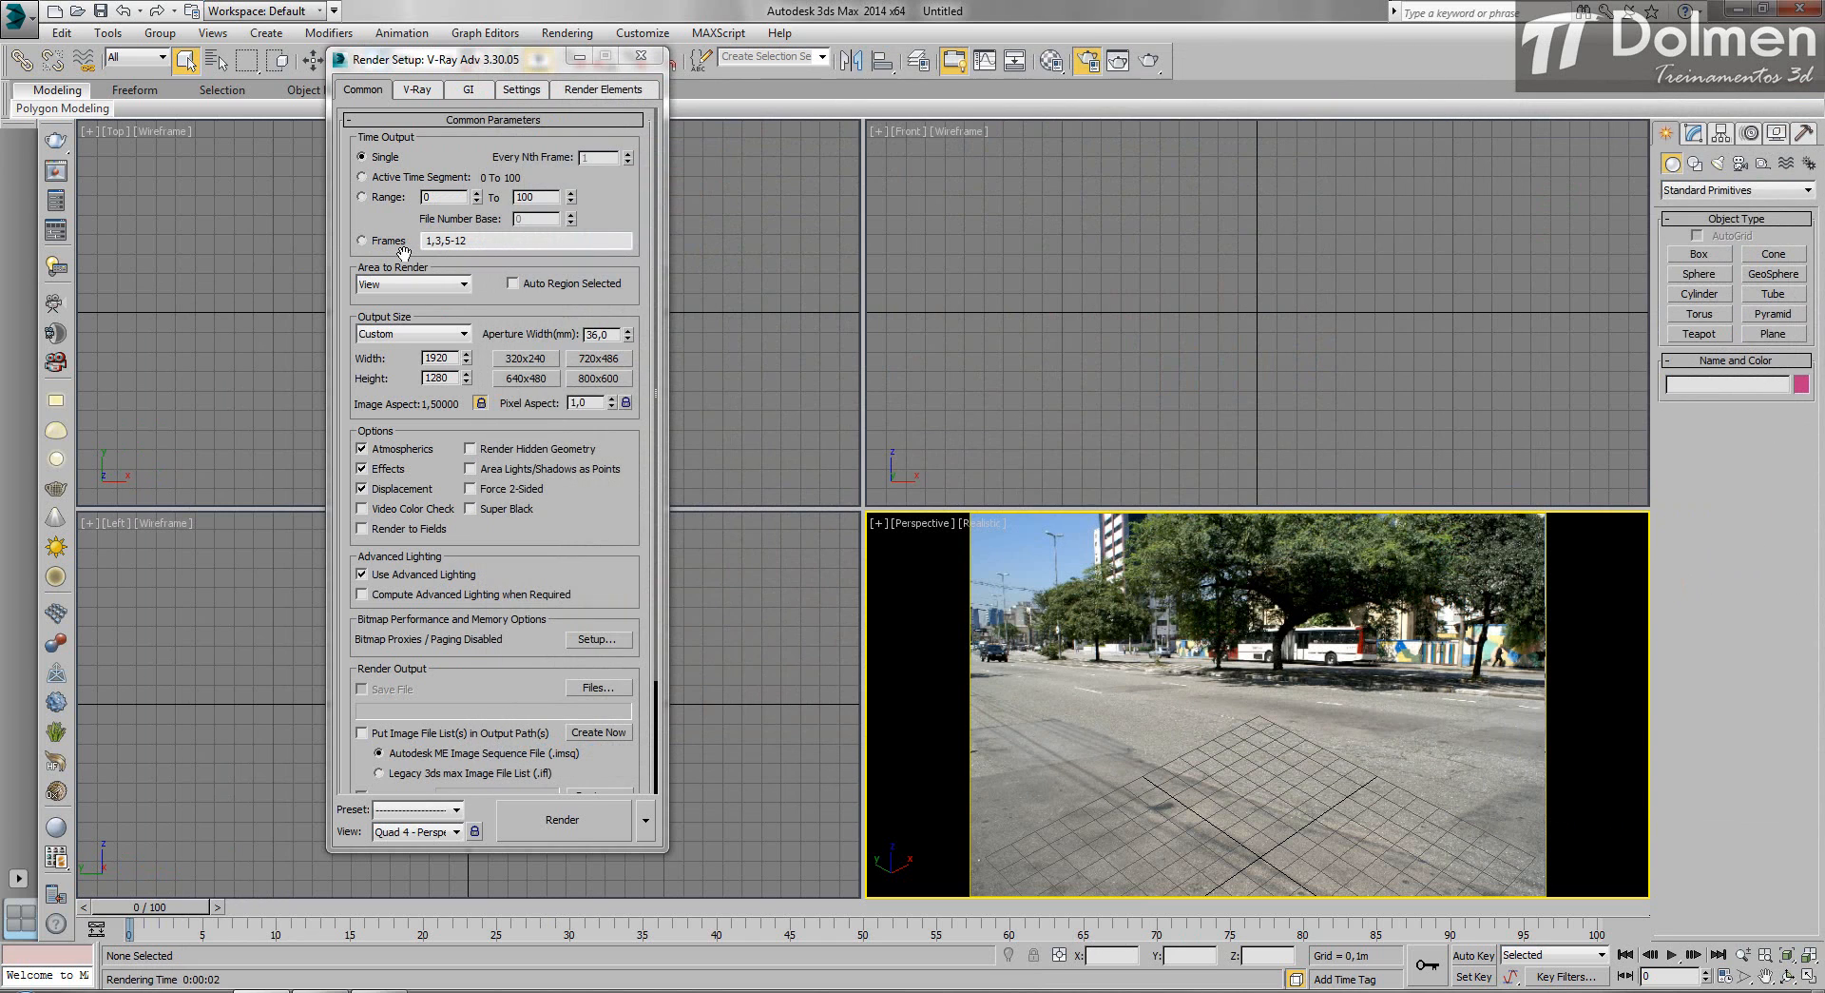
# Set the render output width to 1100 with the image aspect ratio locked, and close the render settings.
pyautogui.doubleClick(450, 357)
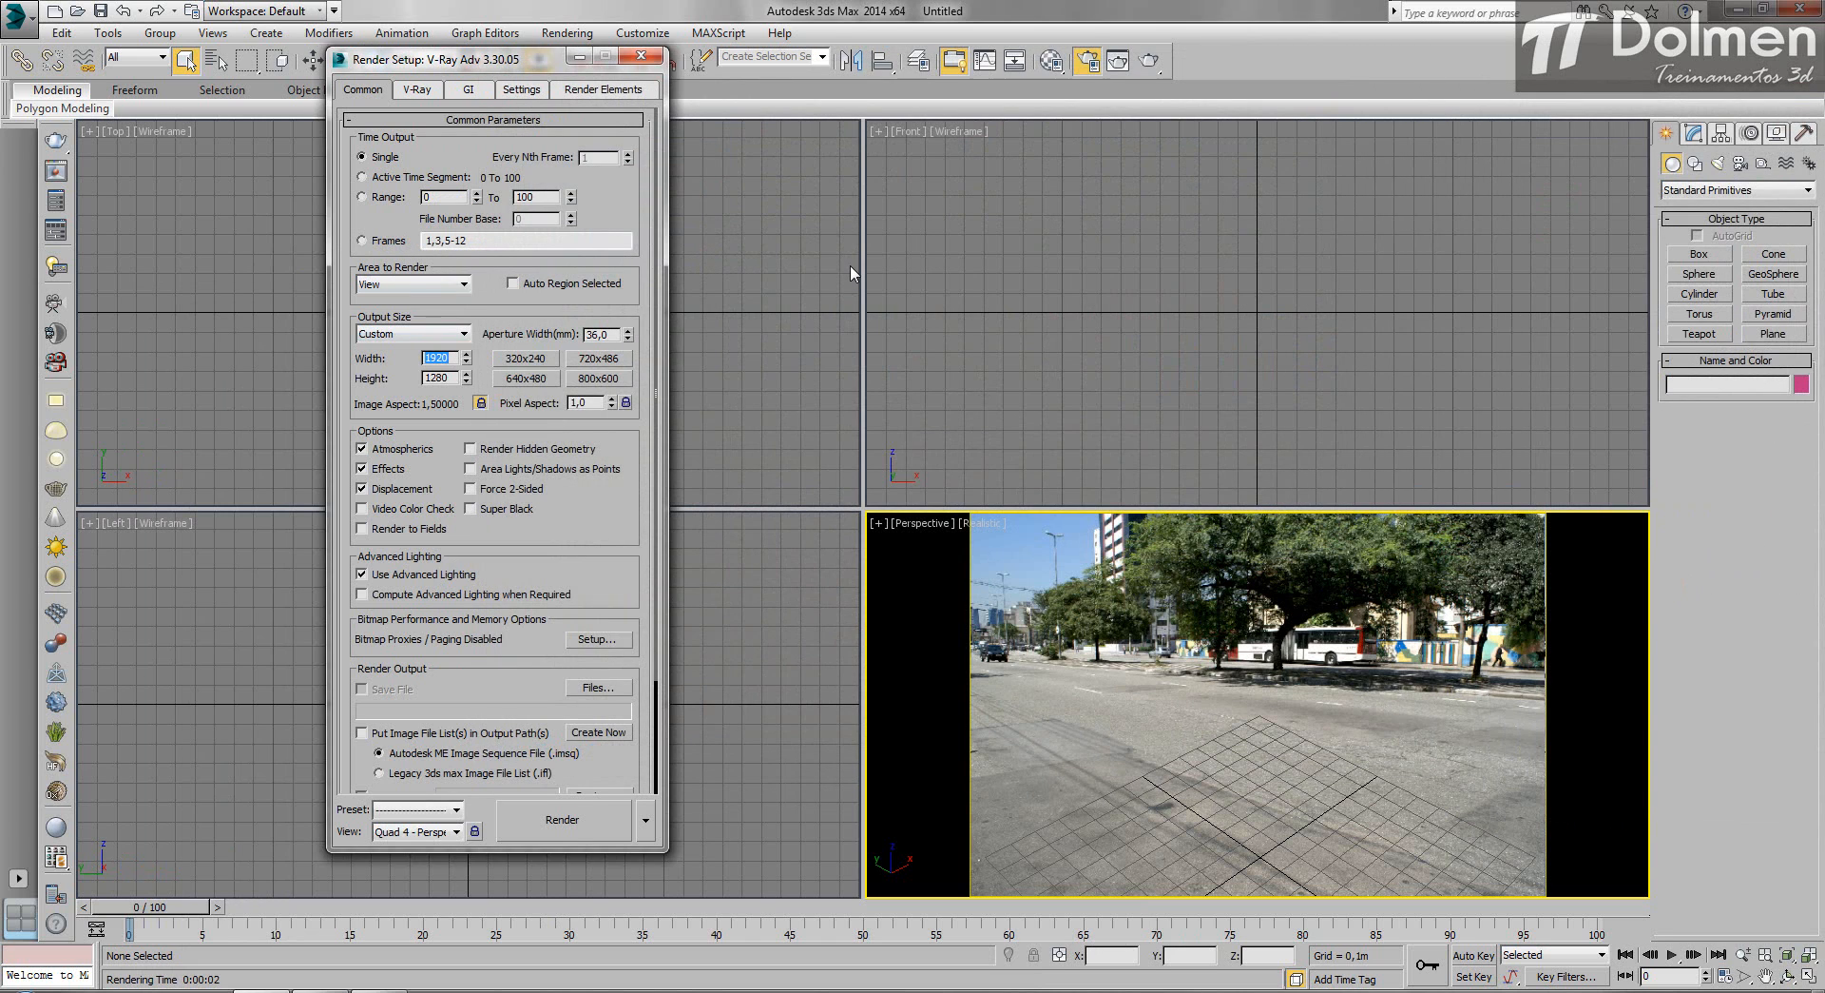
pyautogui.write('100')
pyautogui.press('Return')
pyautogui.moveTo(1208, 780); pyautogui.dragTo(1201, 667, button='middle')
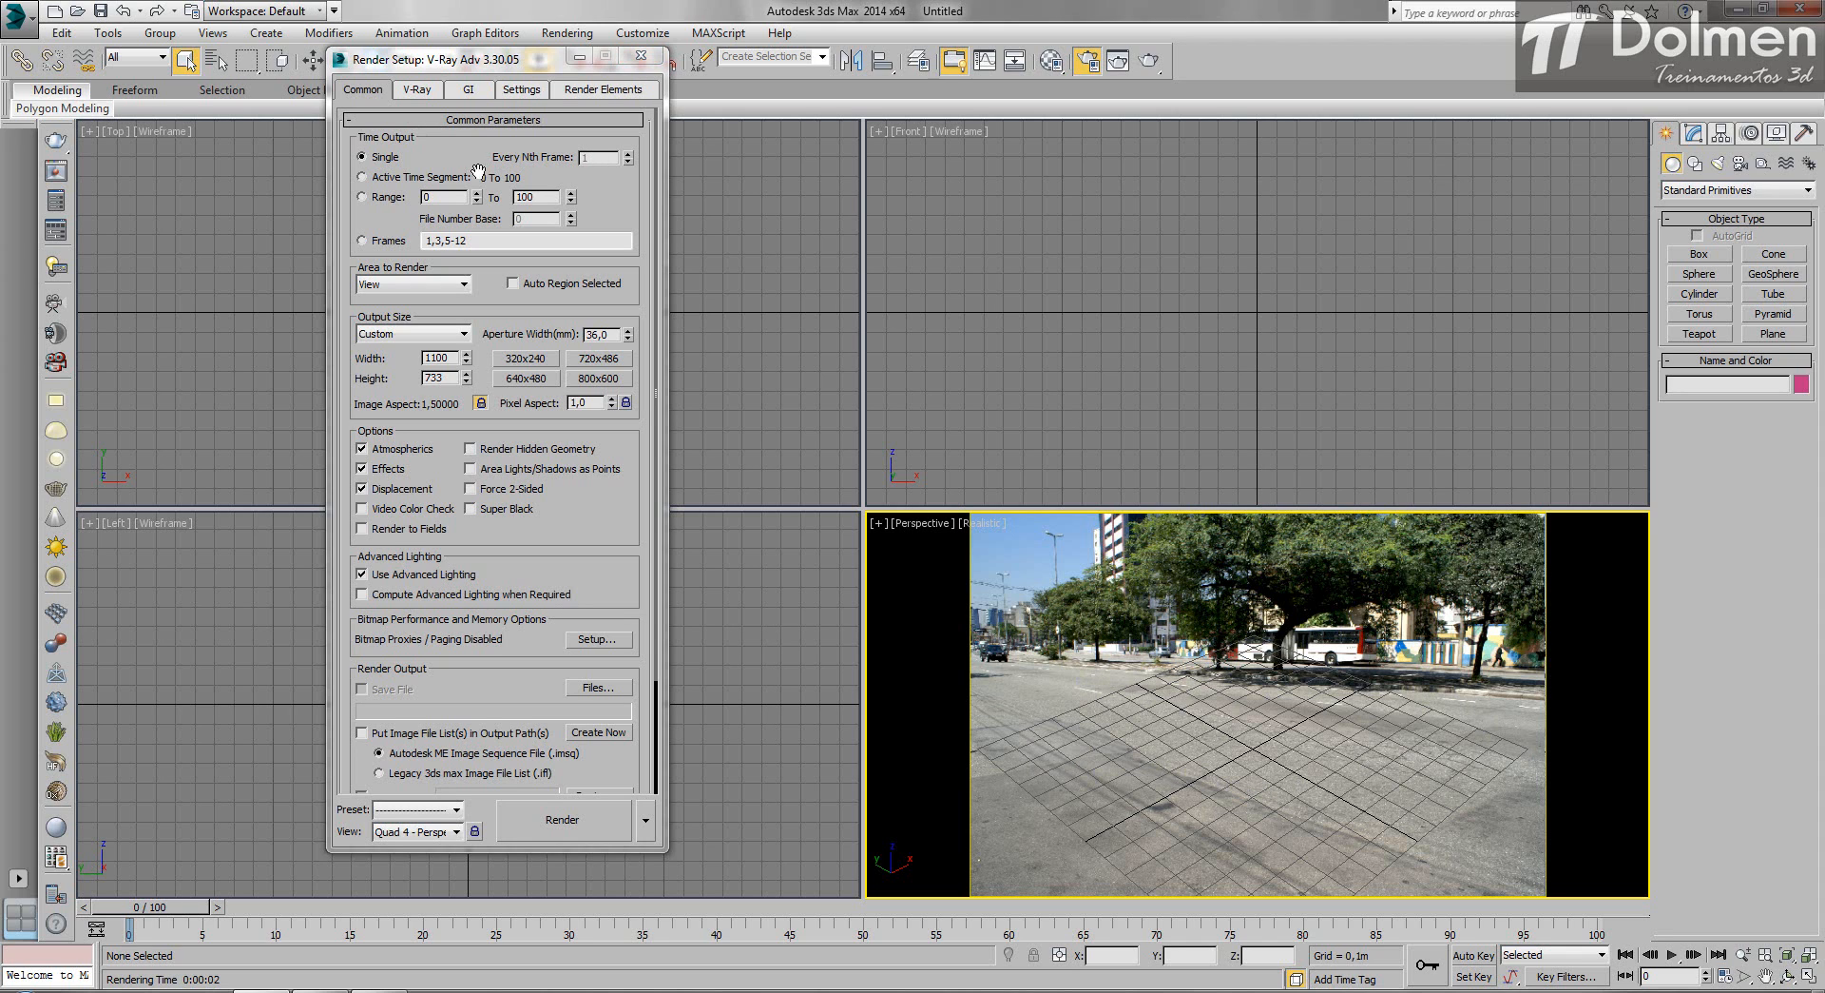
pyautogui.click(640, 55)
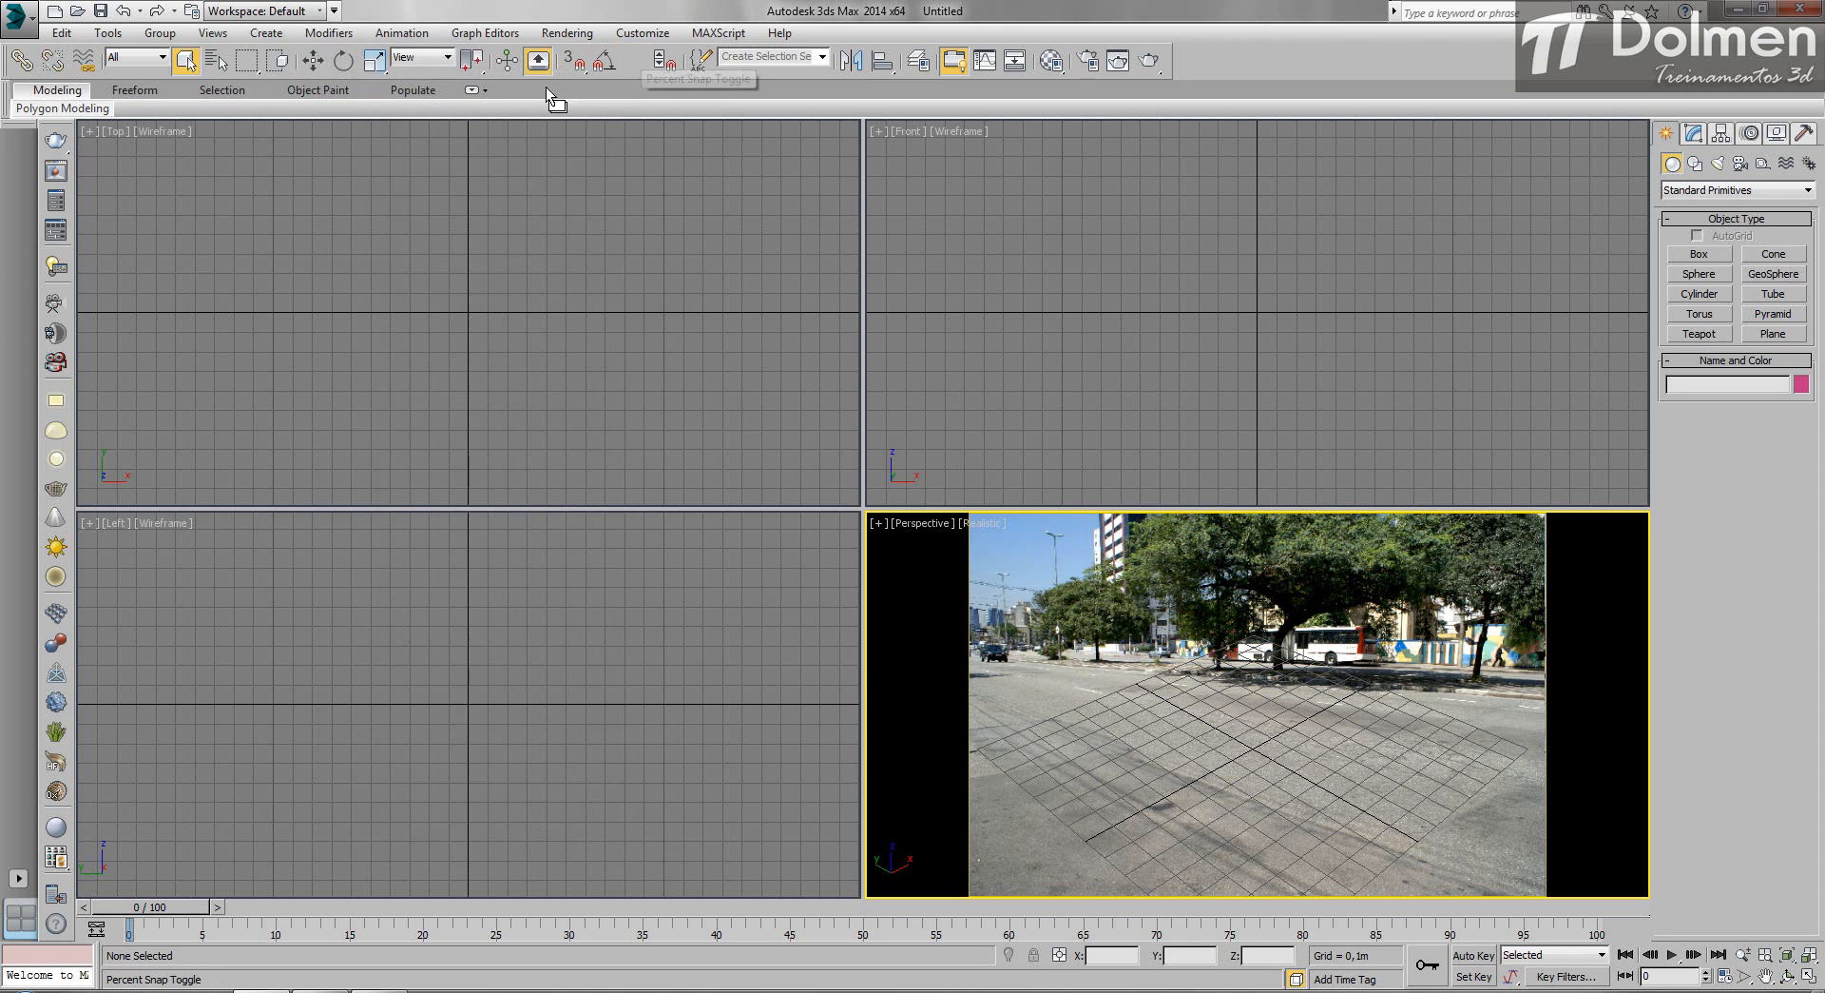
# Start merging the car file 05_lowpoly_vray from folder 05 inside C:\Aulas\Videos\02 into the current scene.
pyautogui.click(21, 27)
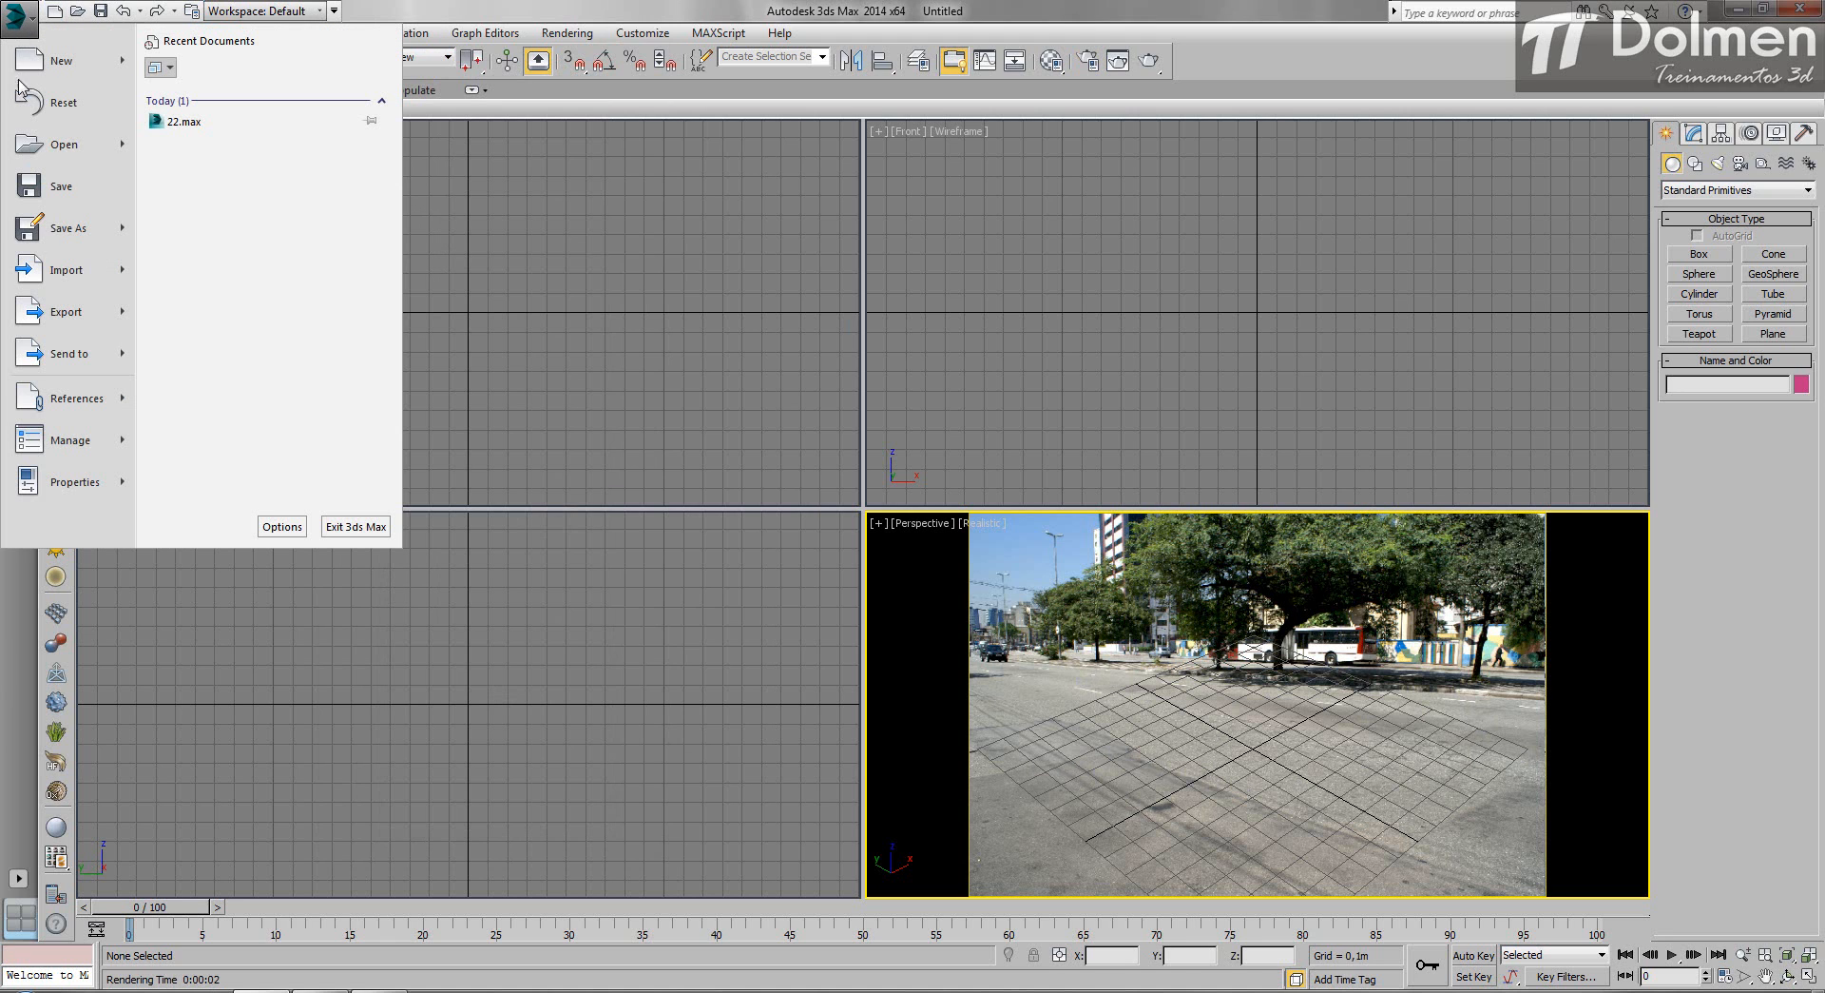
pyautogui.moveTo(72, 273)
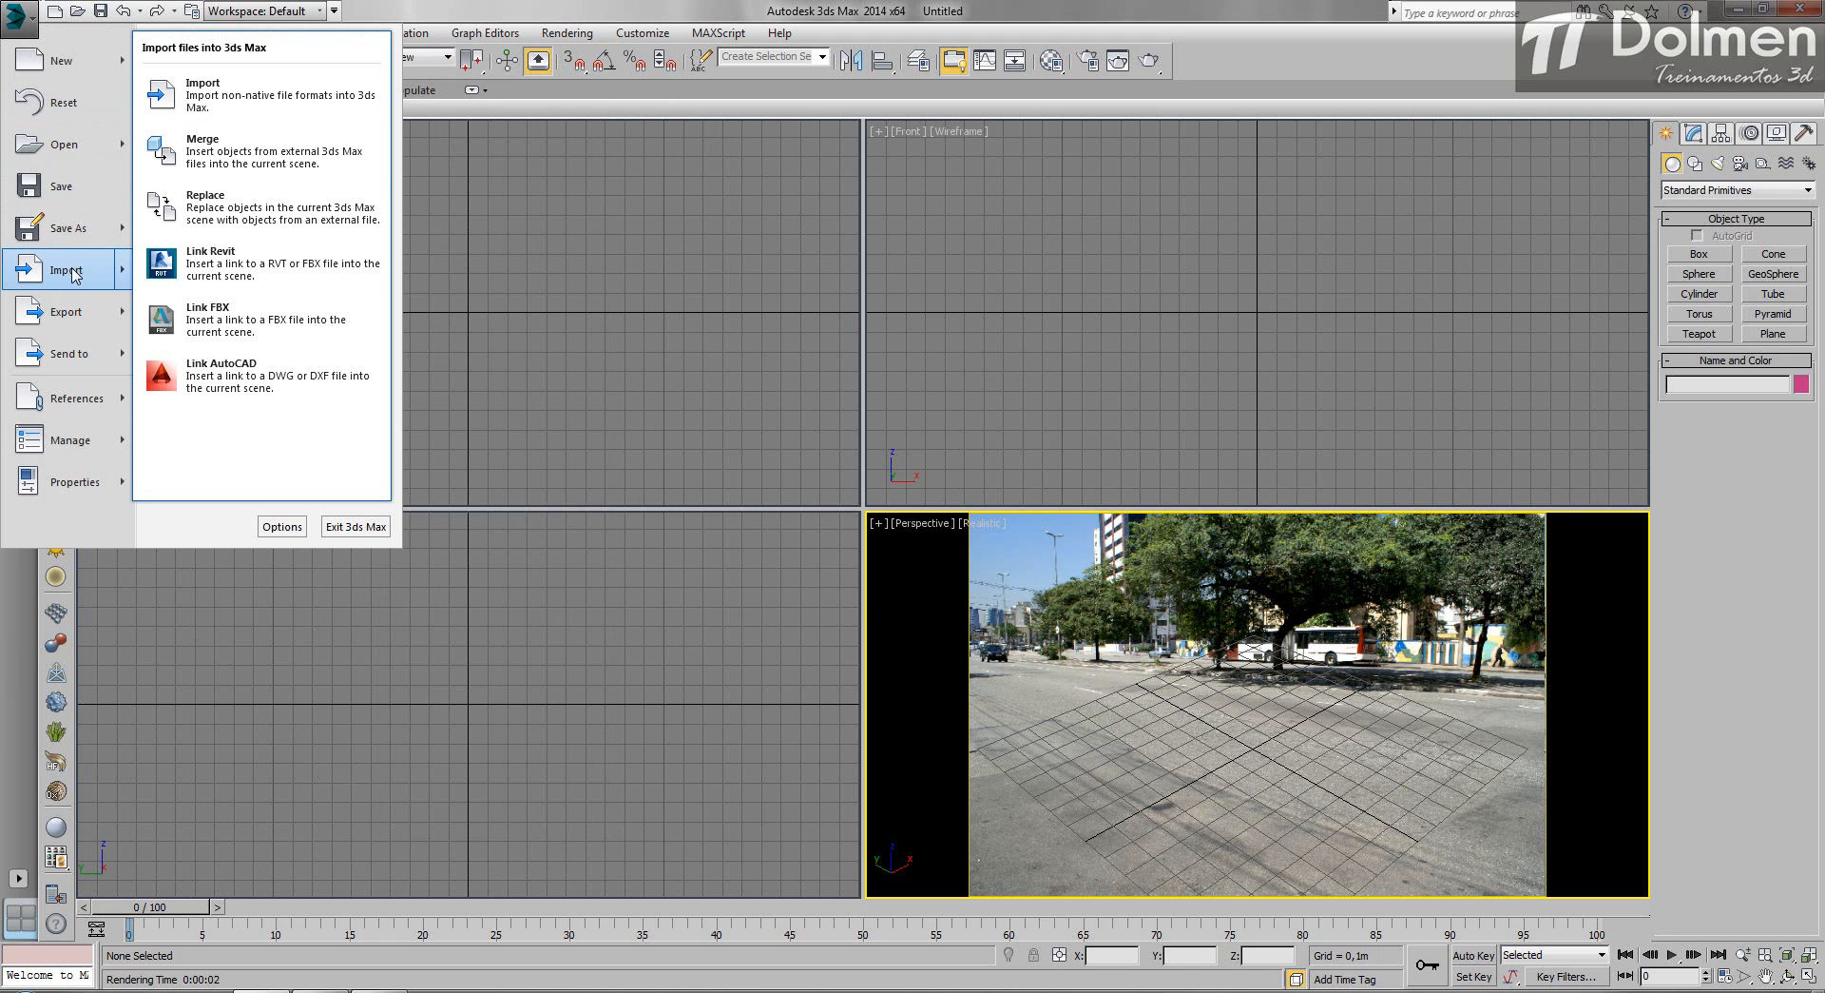
pyautogui.click(320, 159)
pyautogui.click(251, 48)
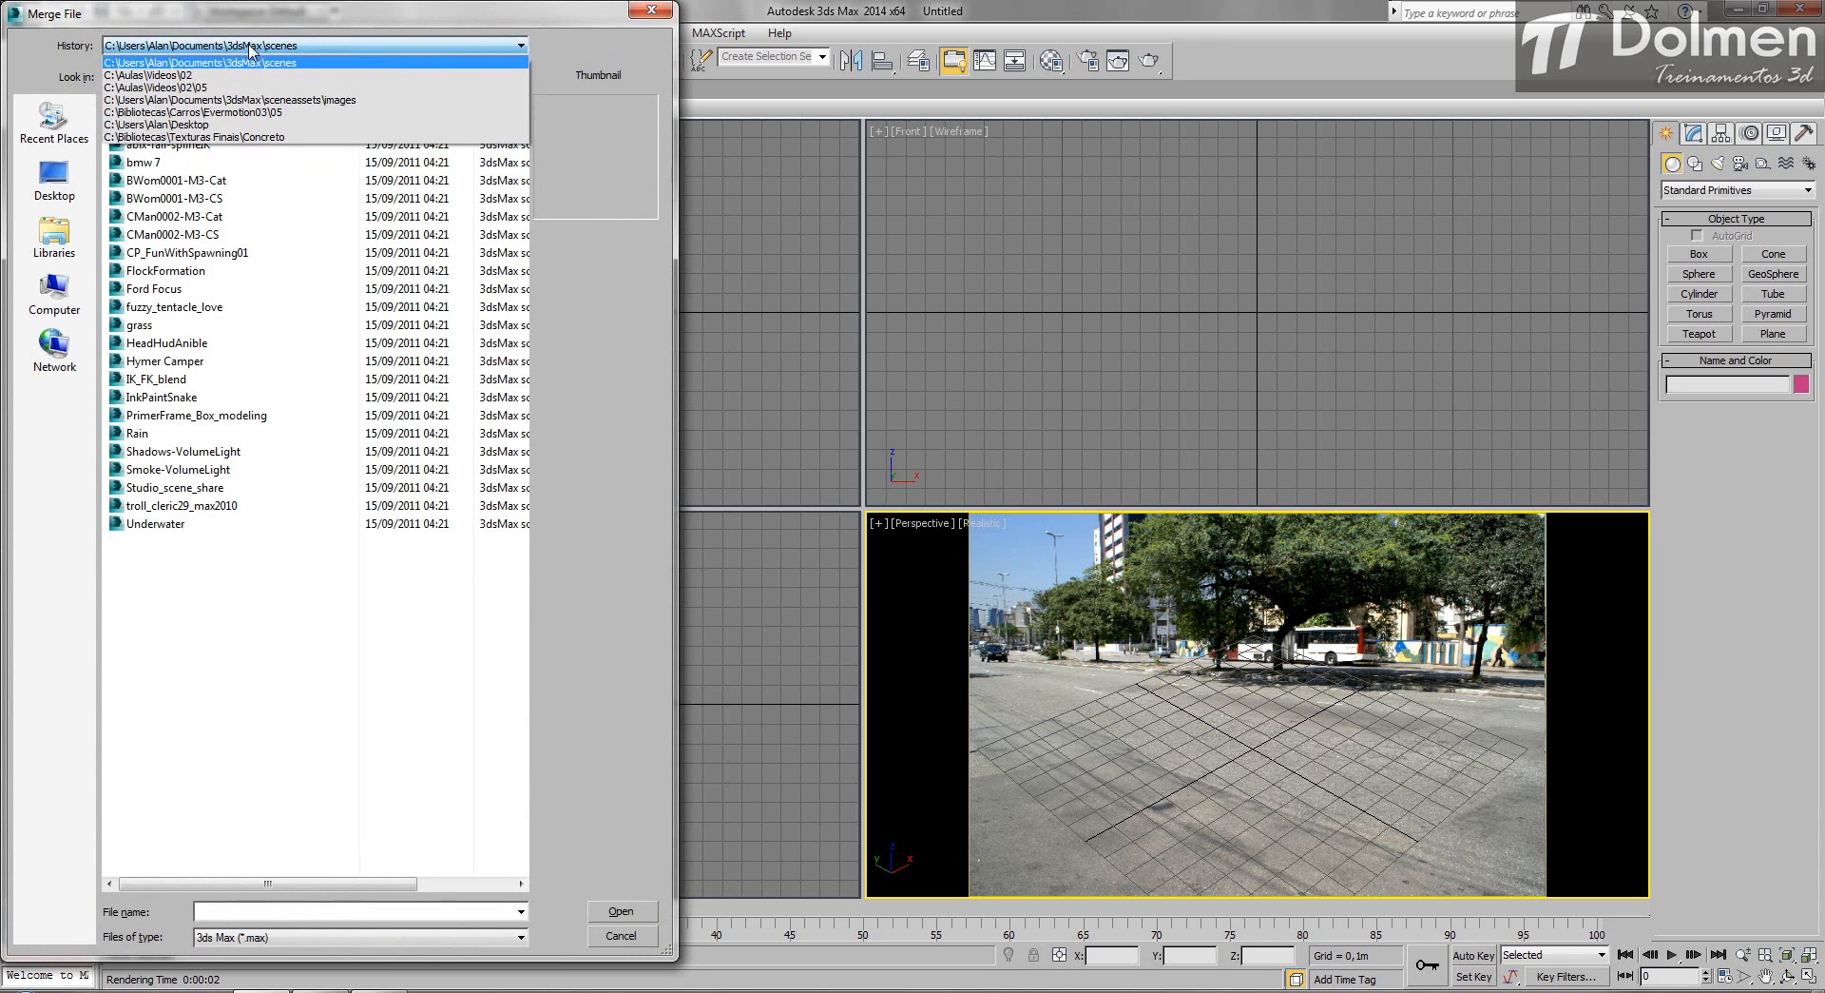
pyautogui.click(237, 75)
pyautogui.doubleClick(152, 152)
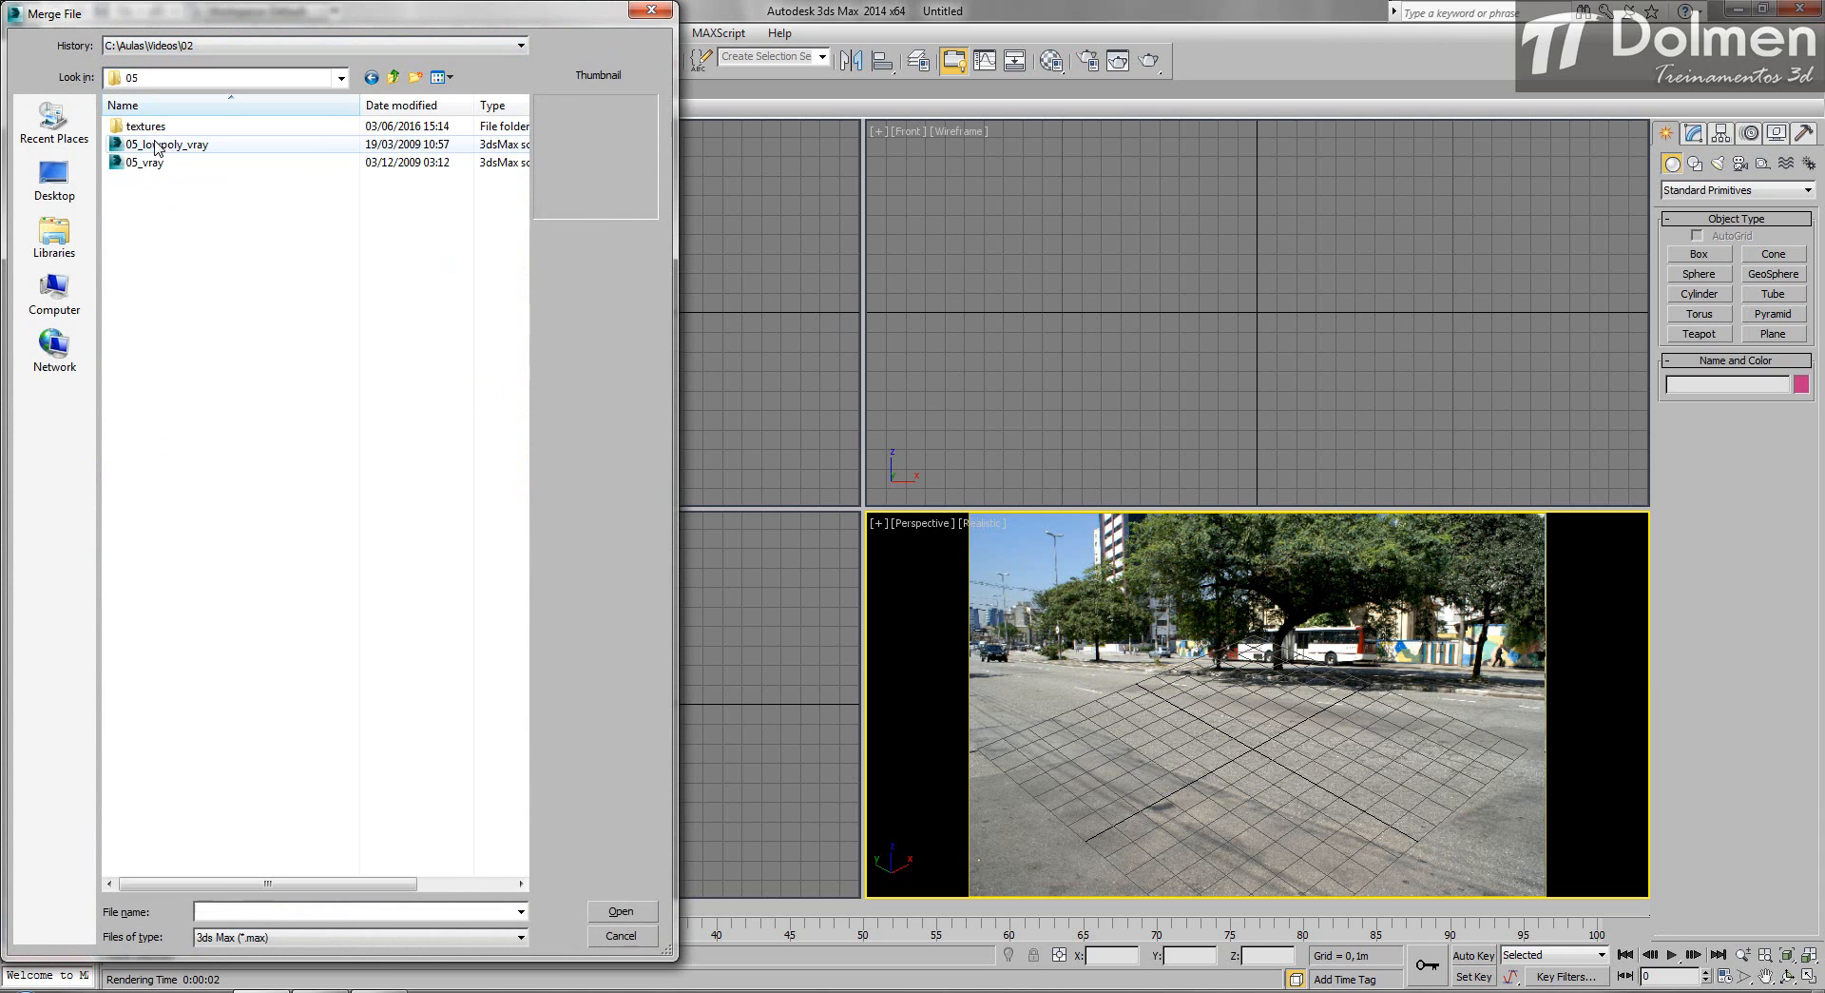
pyautogui.click(157, 146)
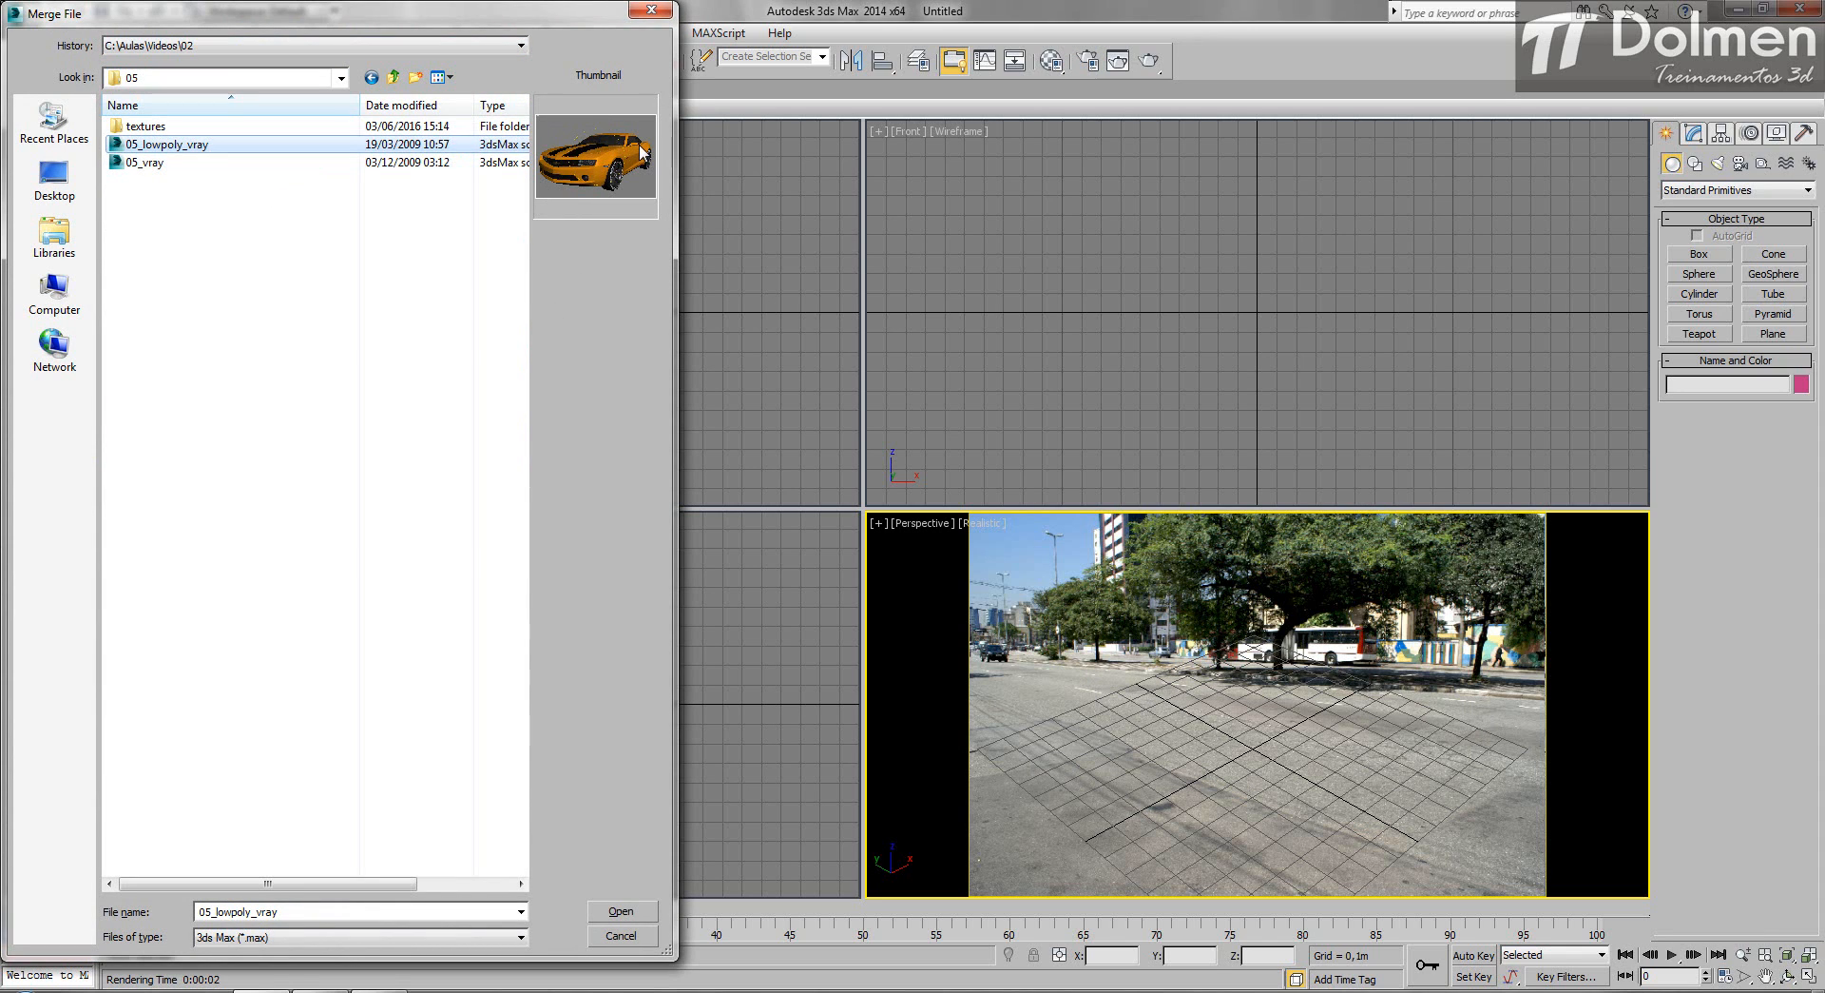
pyautogui.click(641, 914)
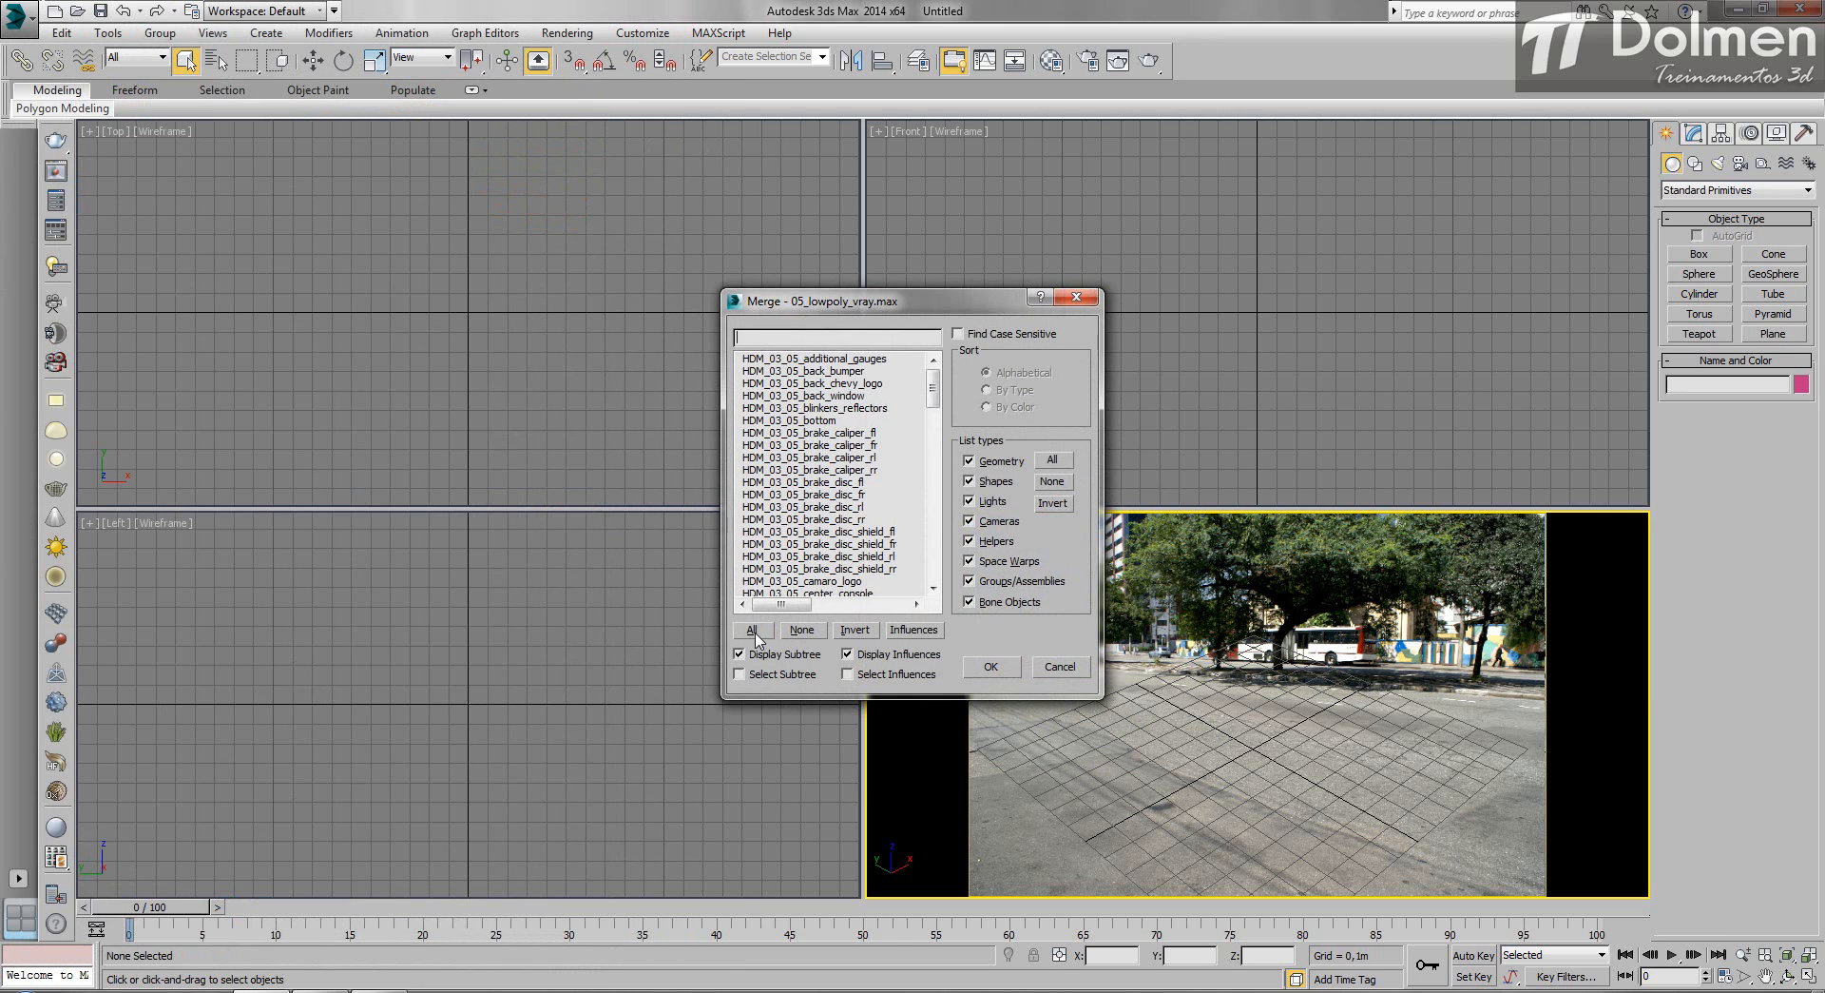
# Merge all of the file's objects into the scene, and deselect the imported car.
pyautogui.click(752, 630)
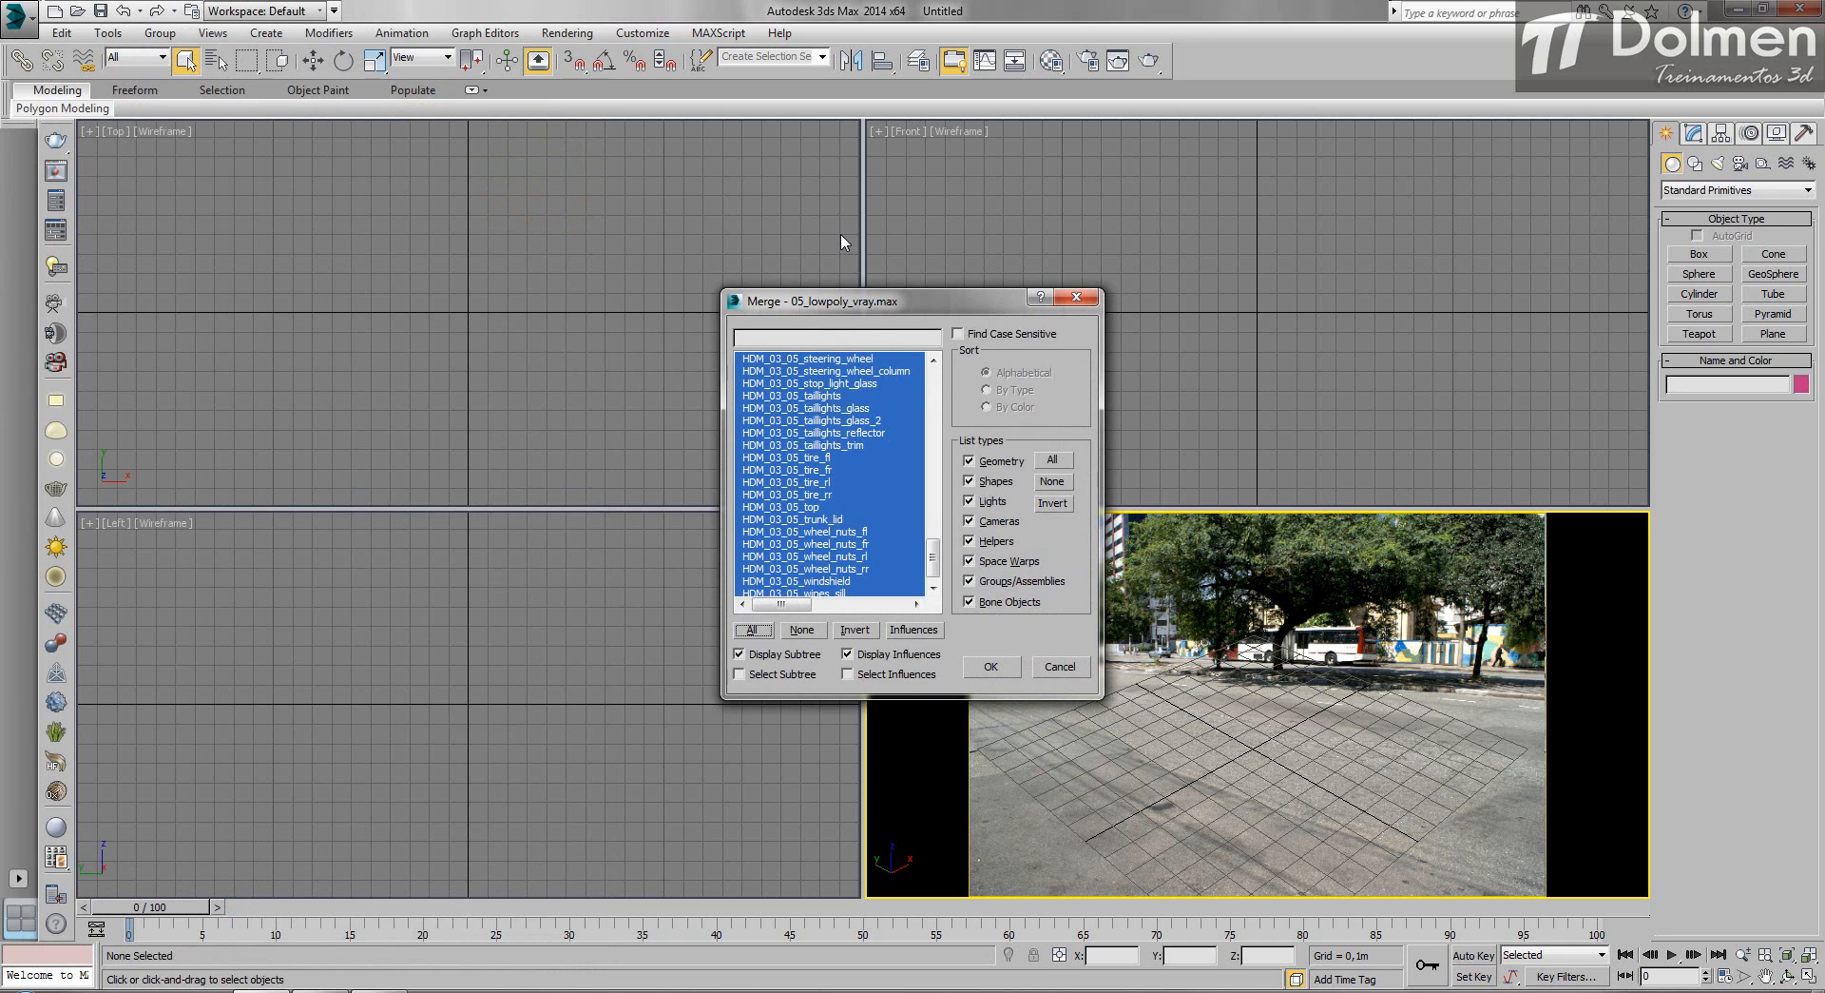
pyautogui.moveTo(913, 303); pyautogui.dragTo(507, 302)
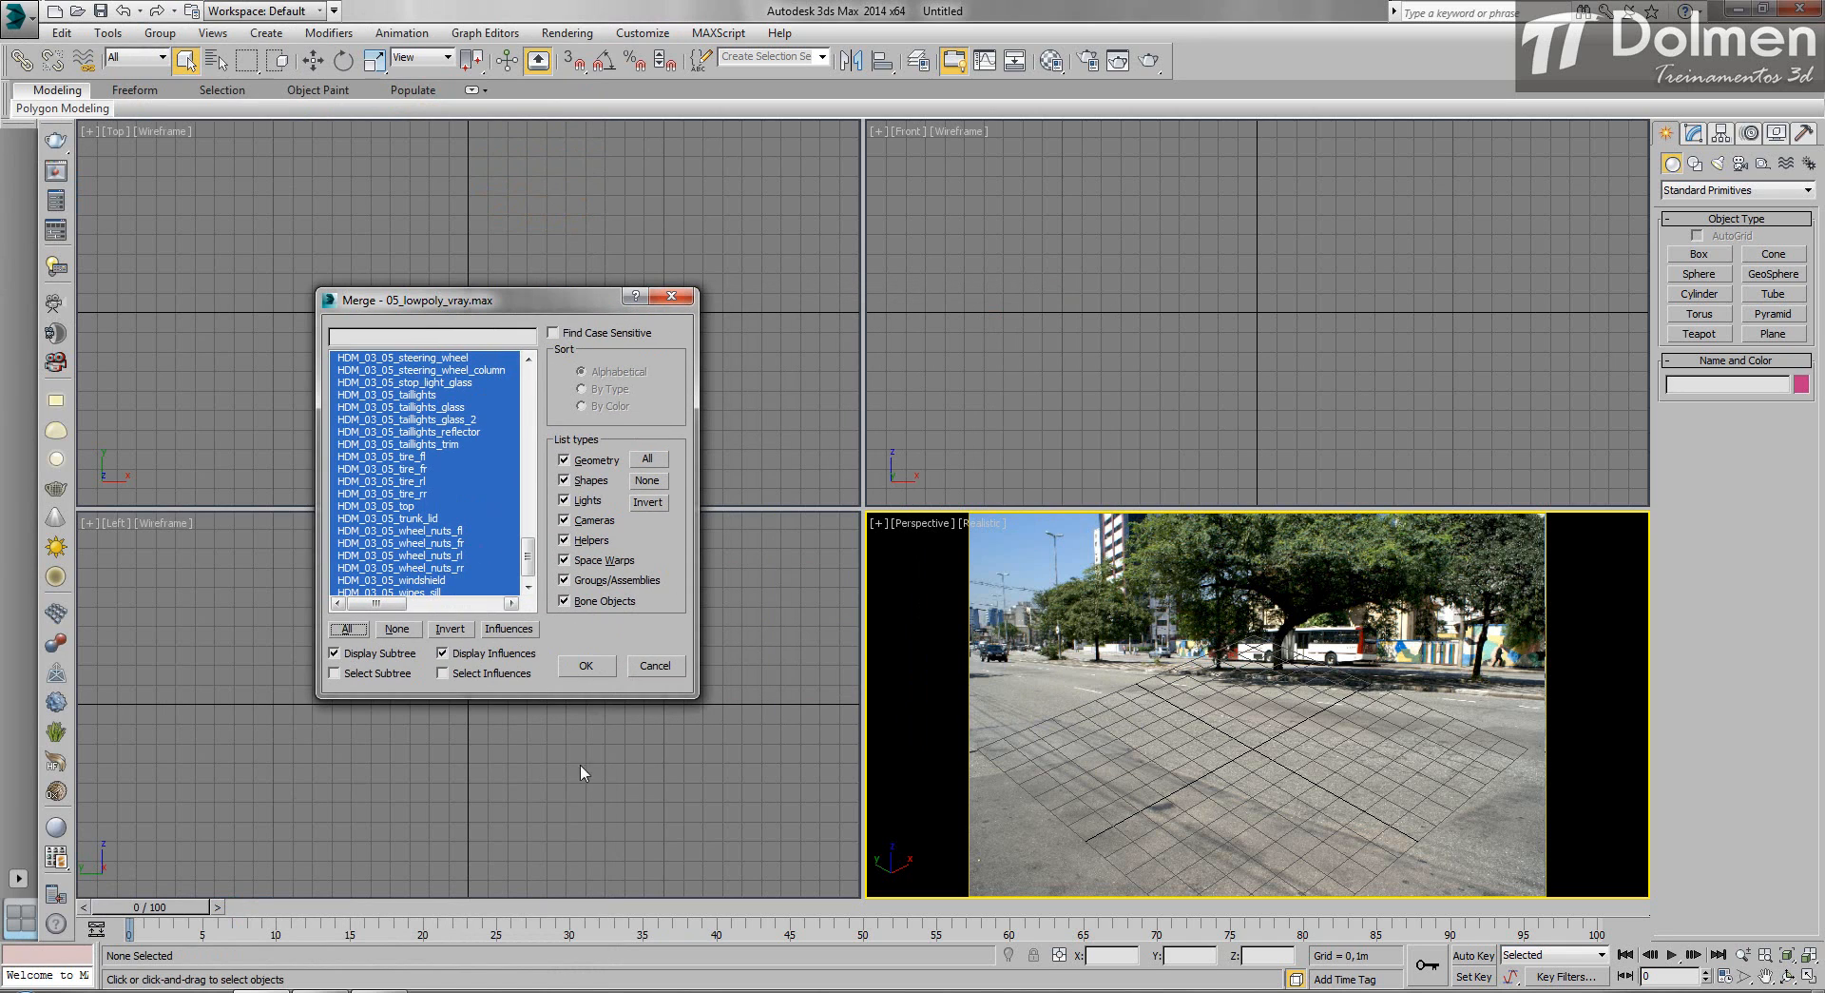
pyautogui.click(586, 668)
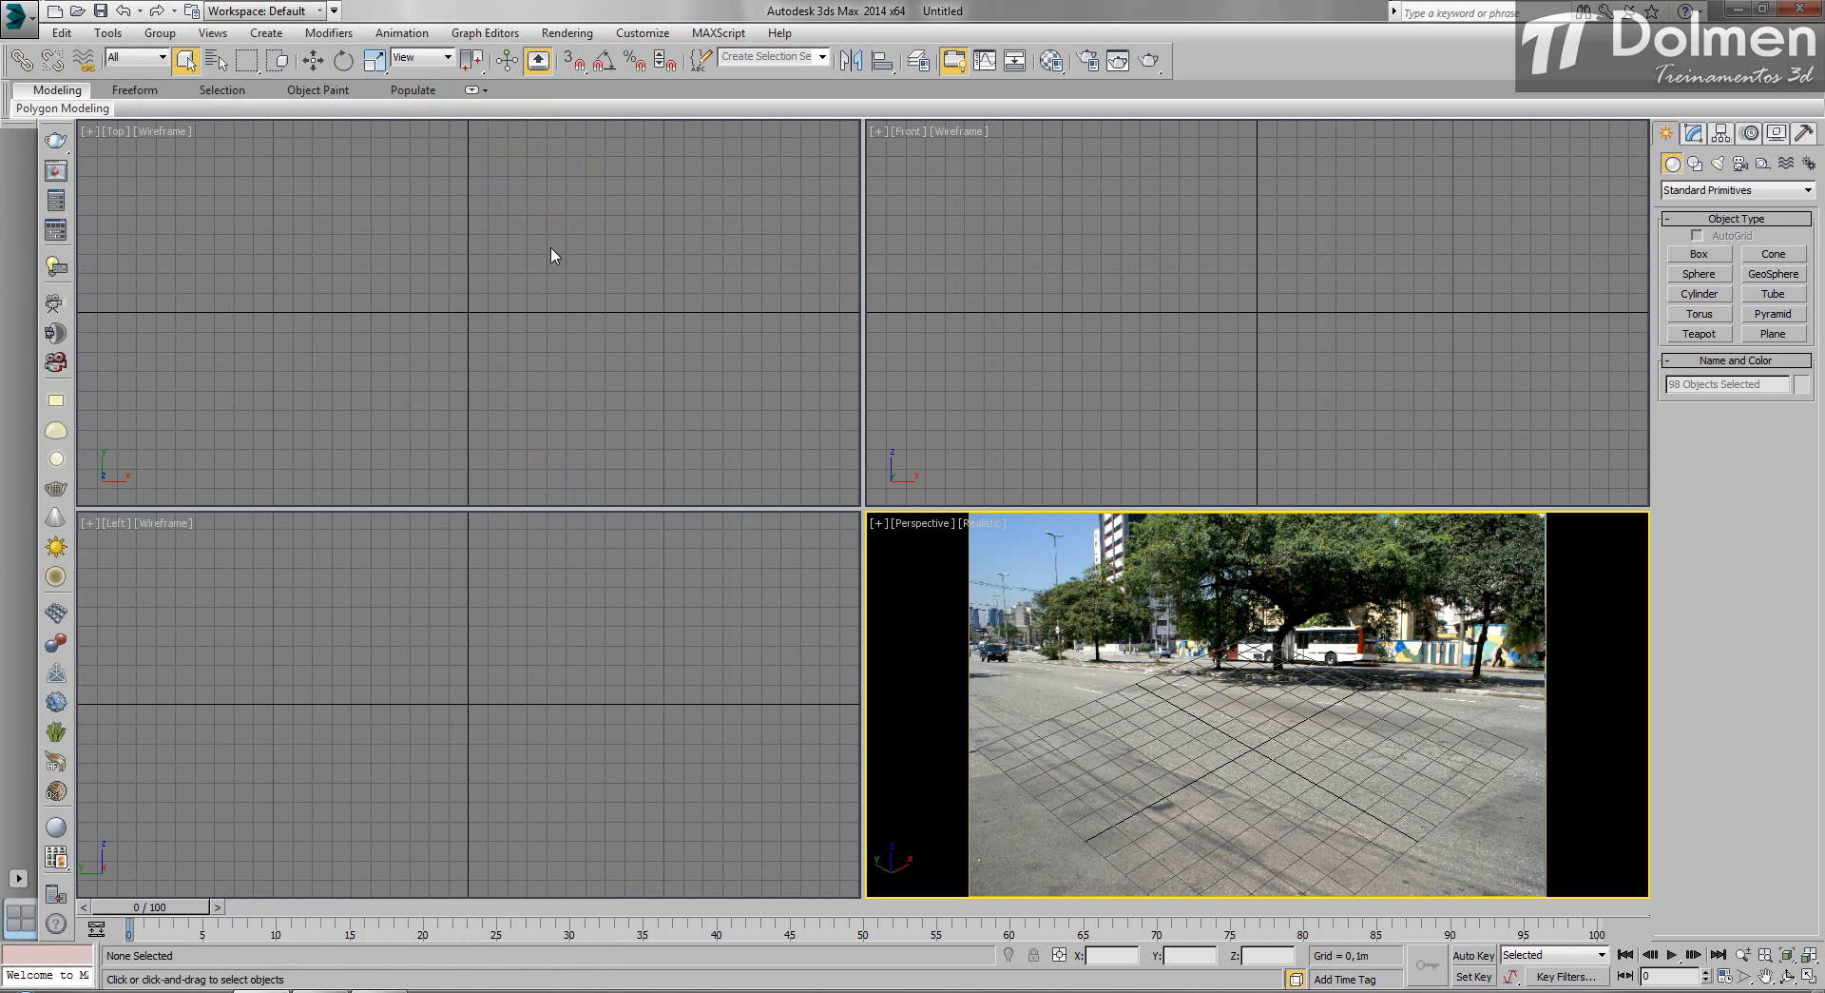
pyautogui.scroll(-5, 539, 277)
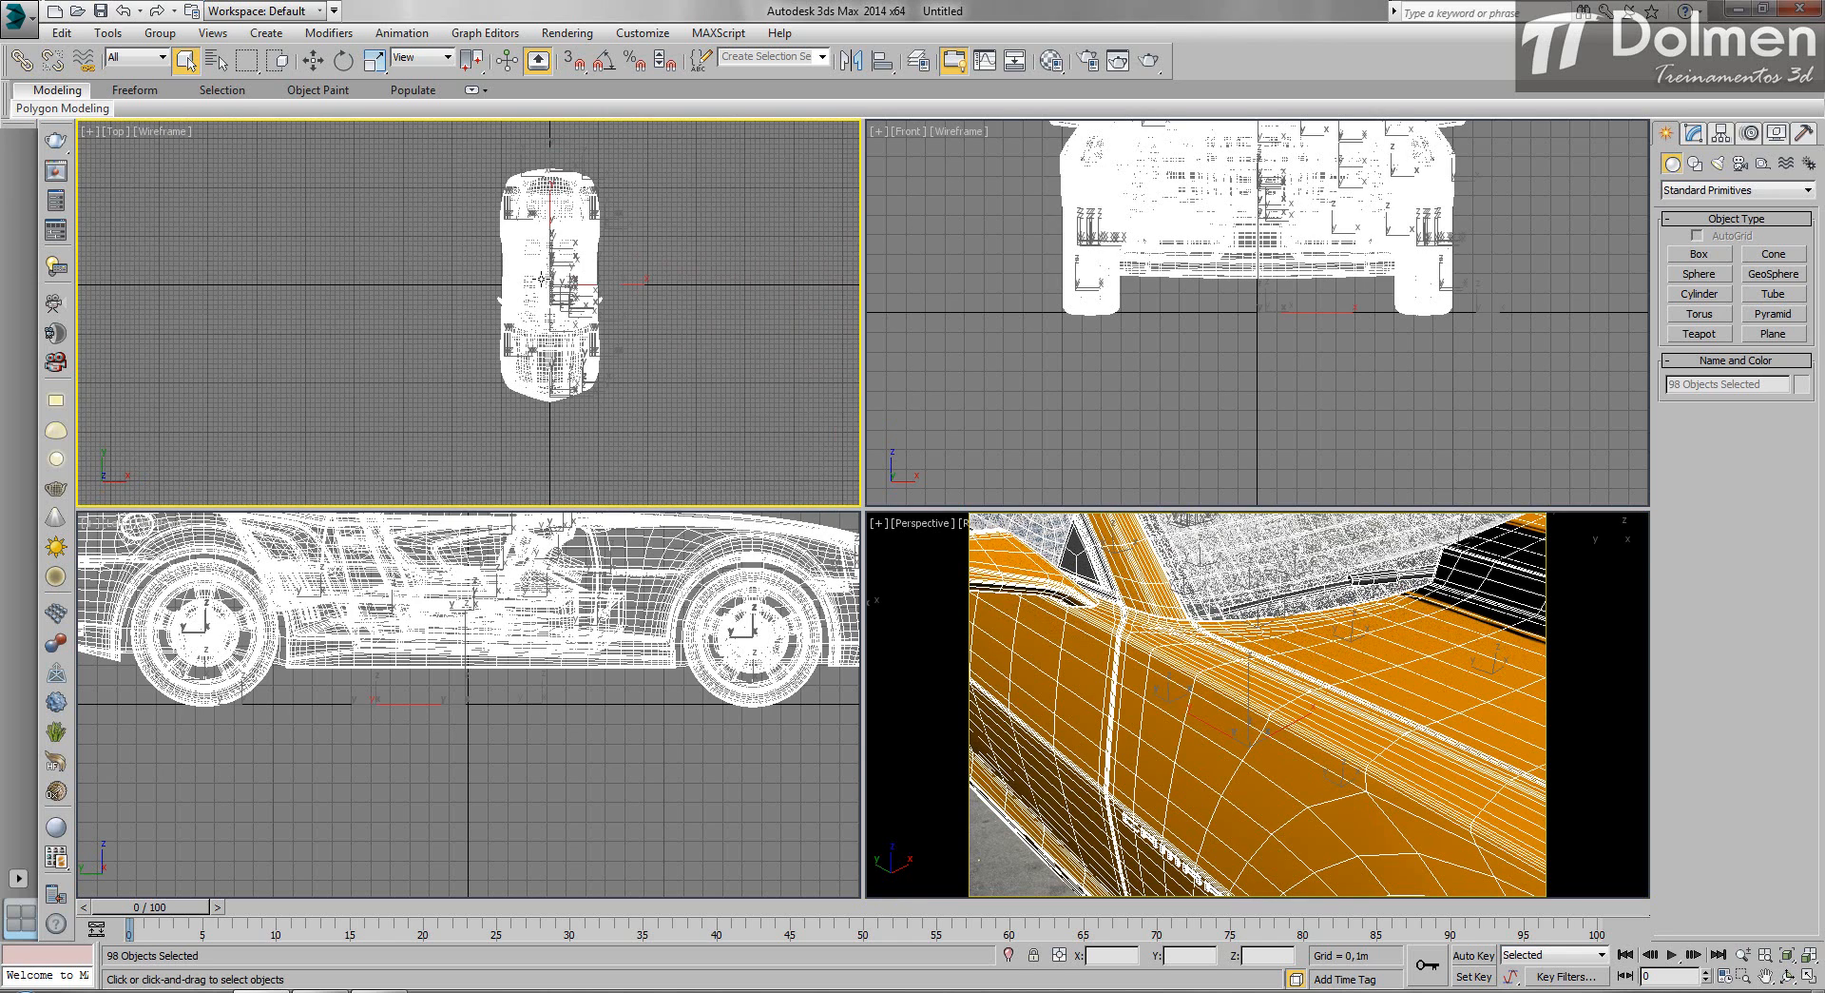
pyautogui.click(715, 332)
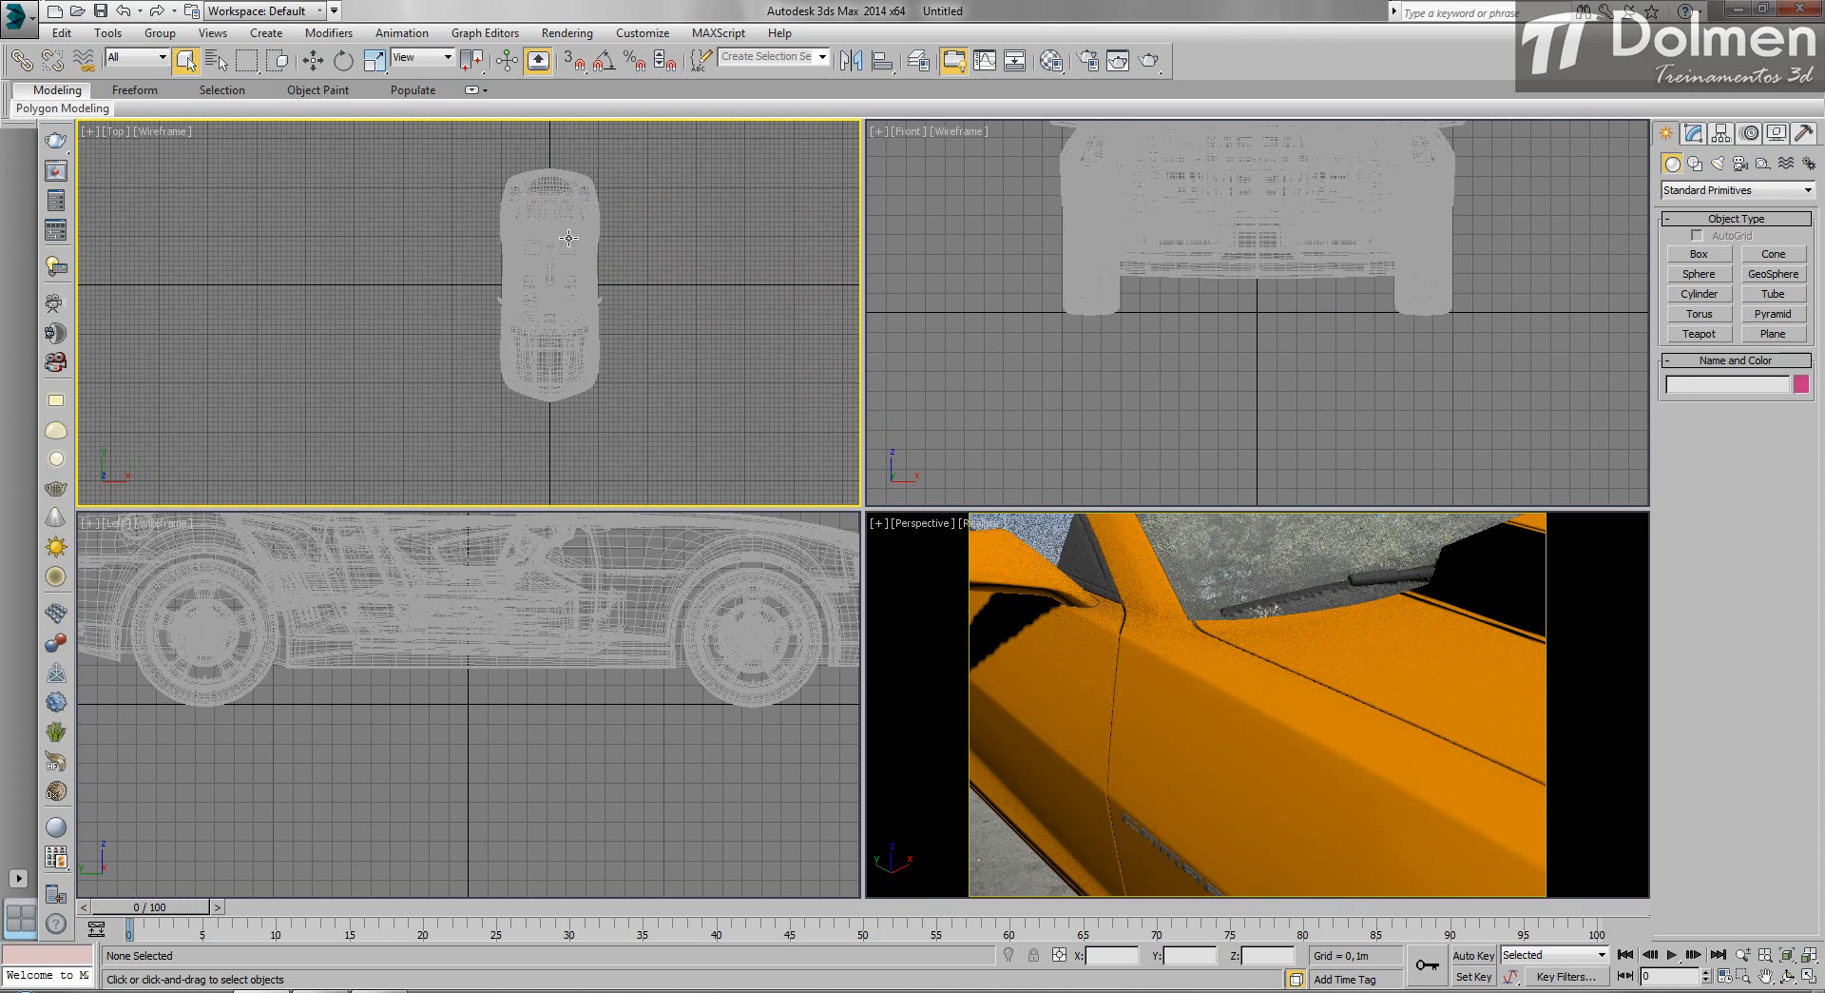
# Check the scene's display units and system unit scale in the units setup.
pyautogui.click(641, 34)
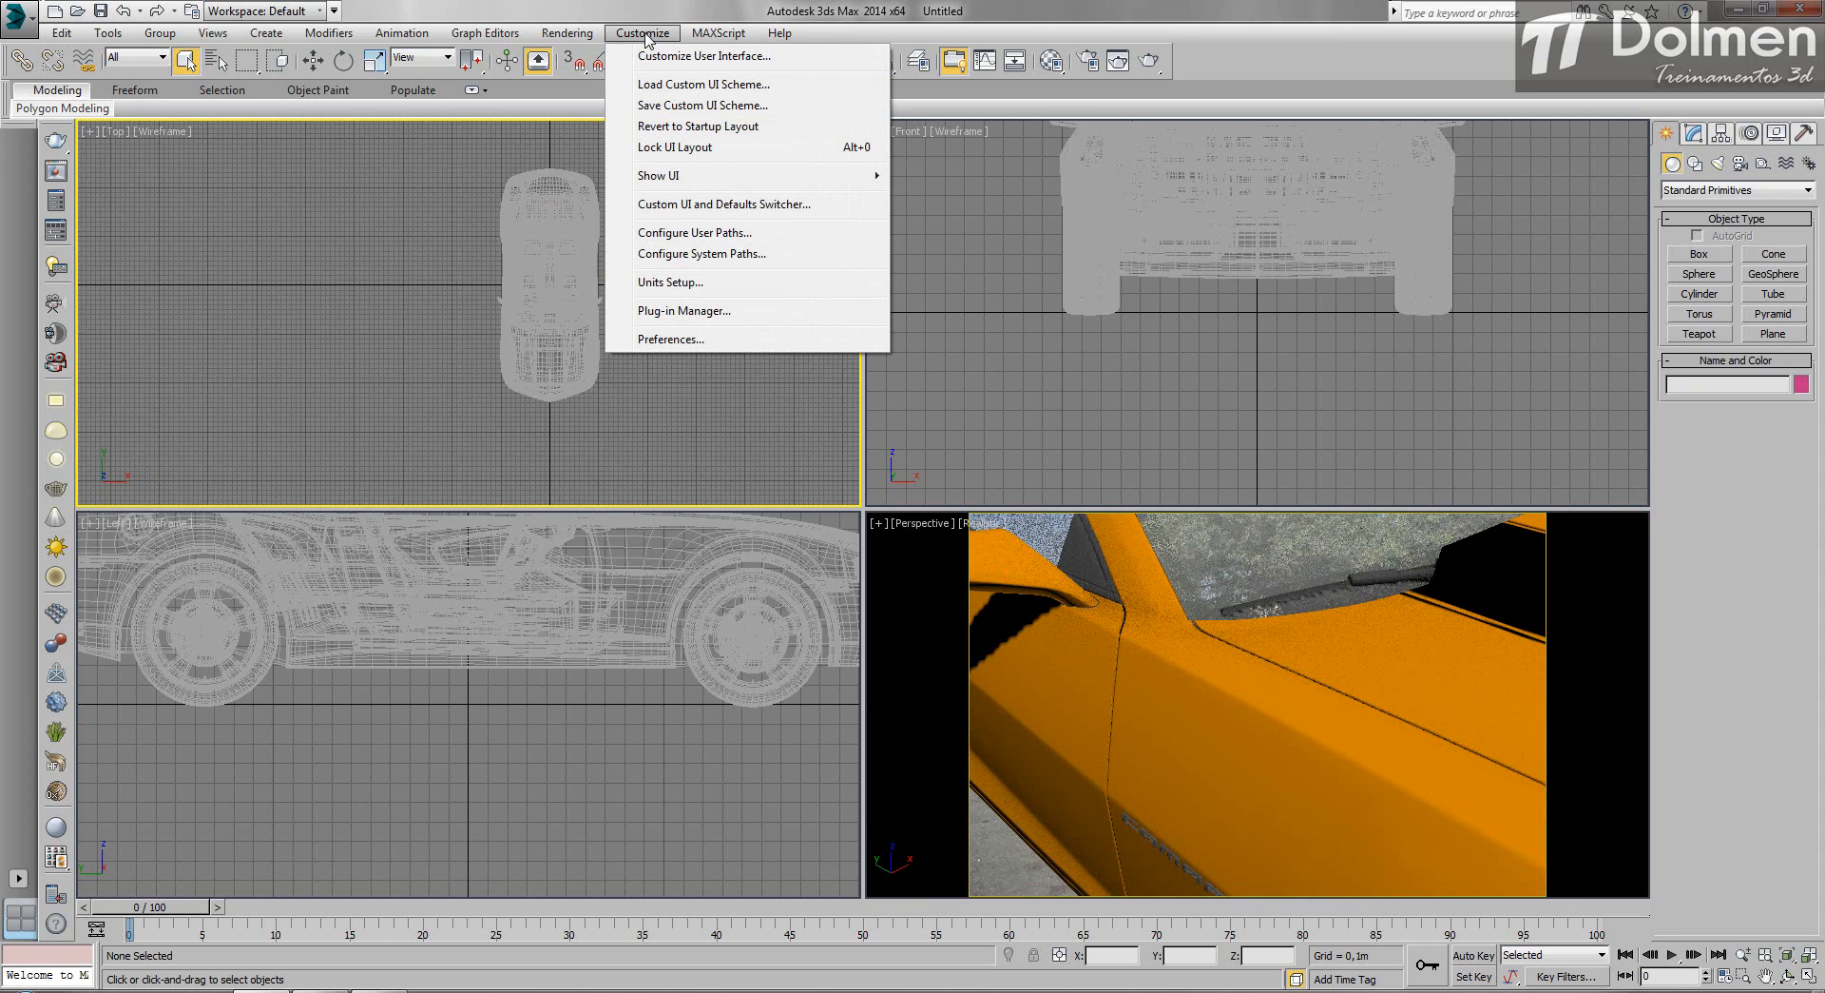
pyautogui.click(721, 283)
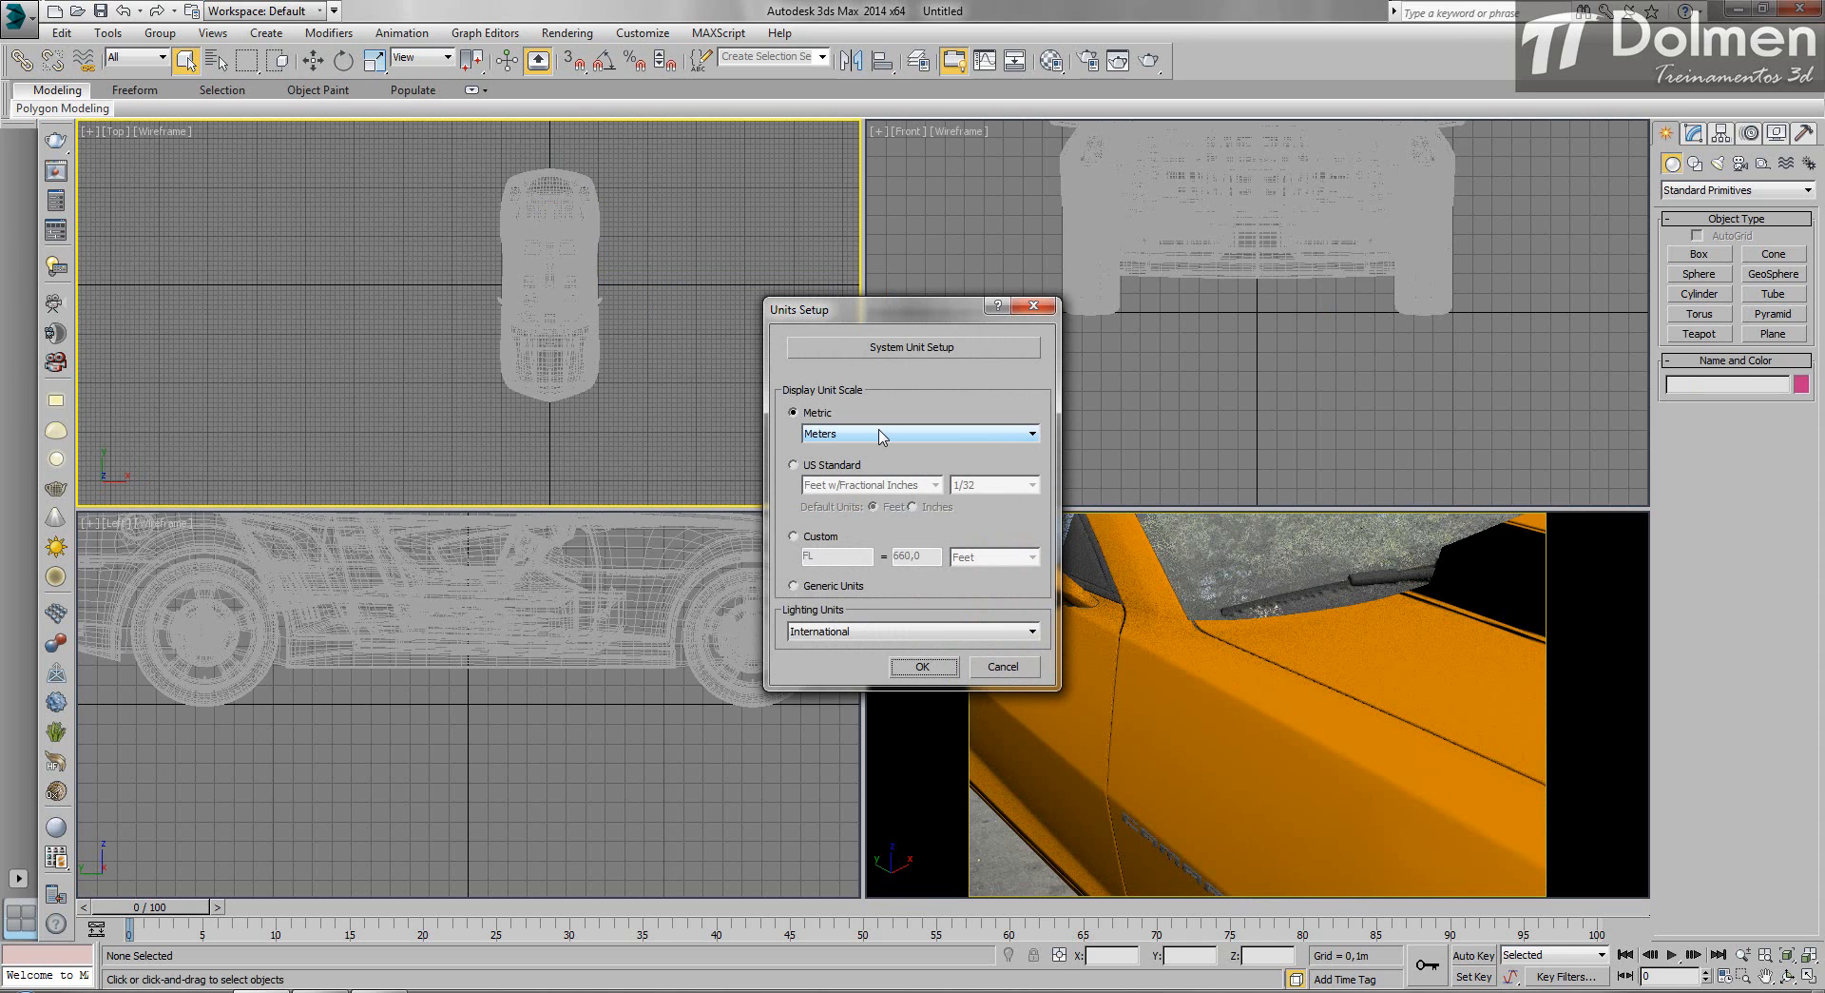
pyautogui.click(945, 351)
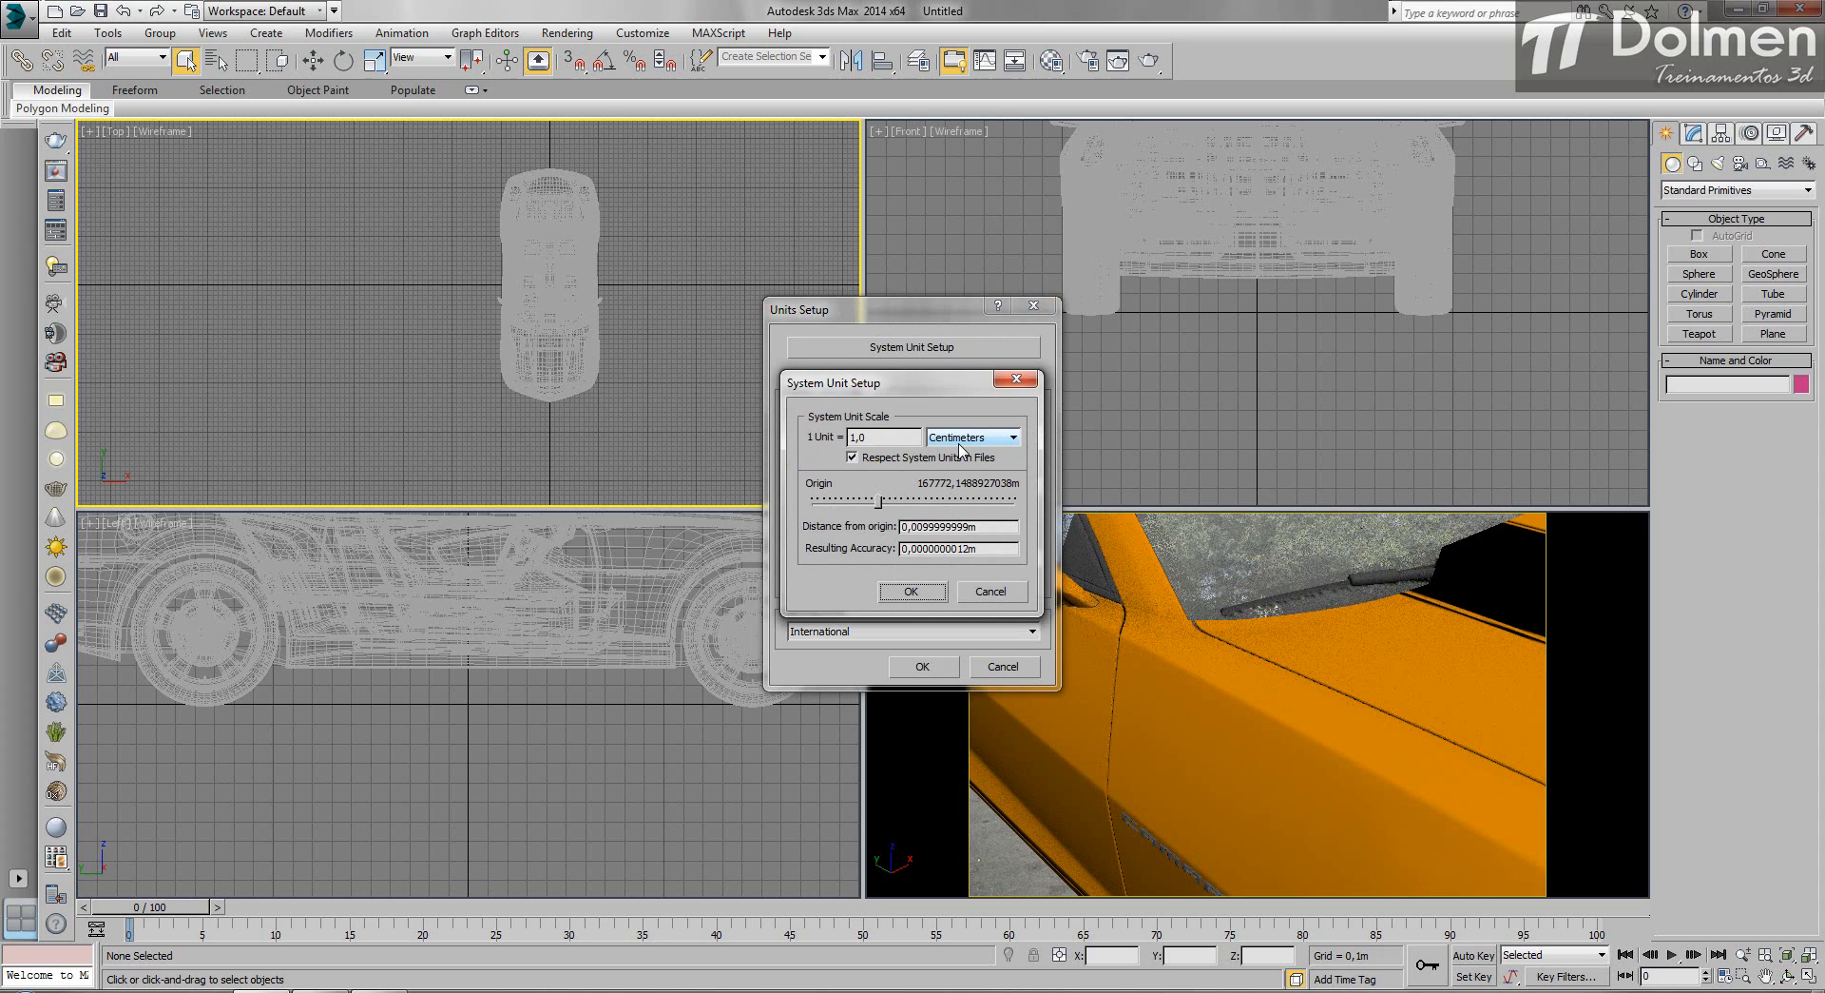
pyautogui.click(913, 591)
pyautogui.click(922, 666)
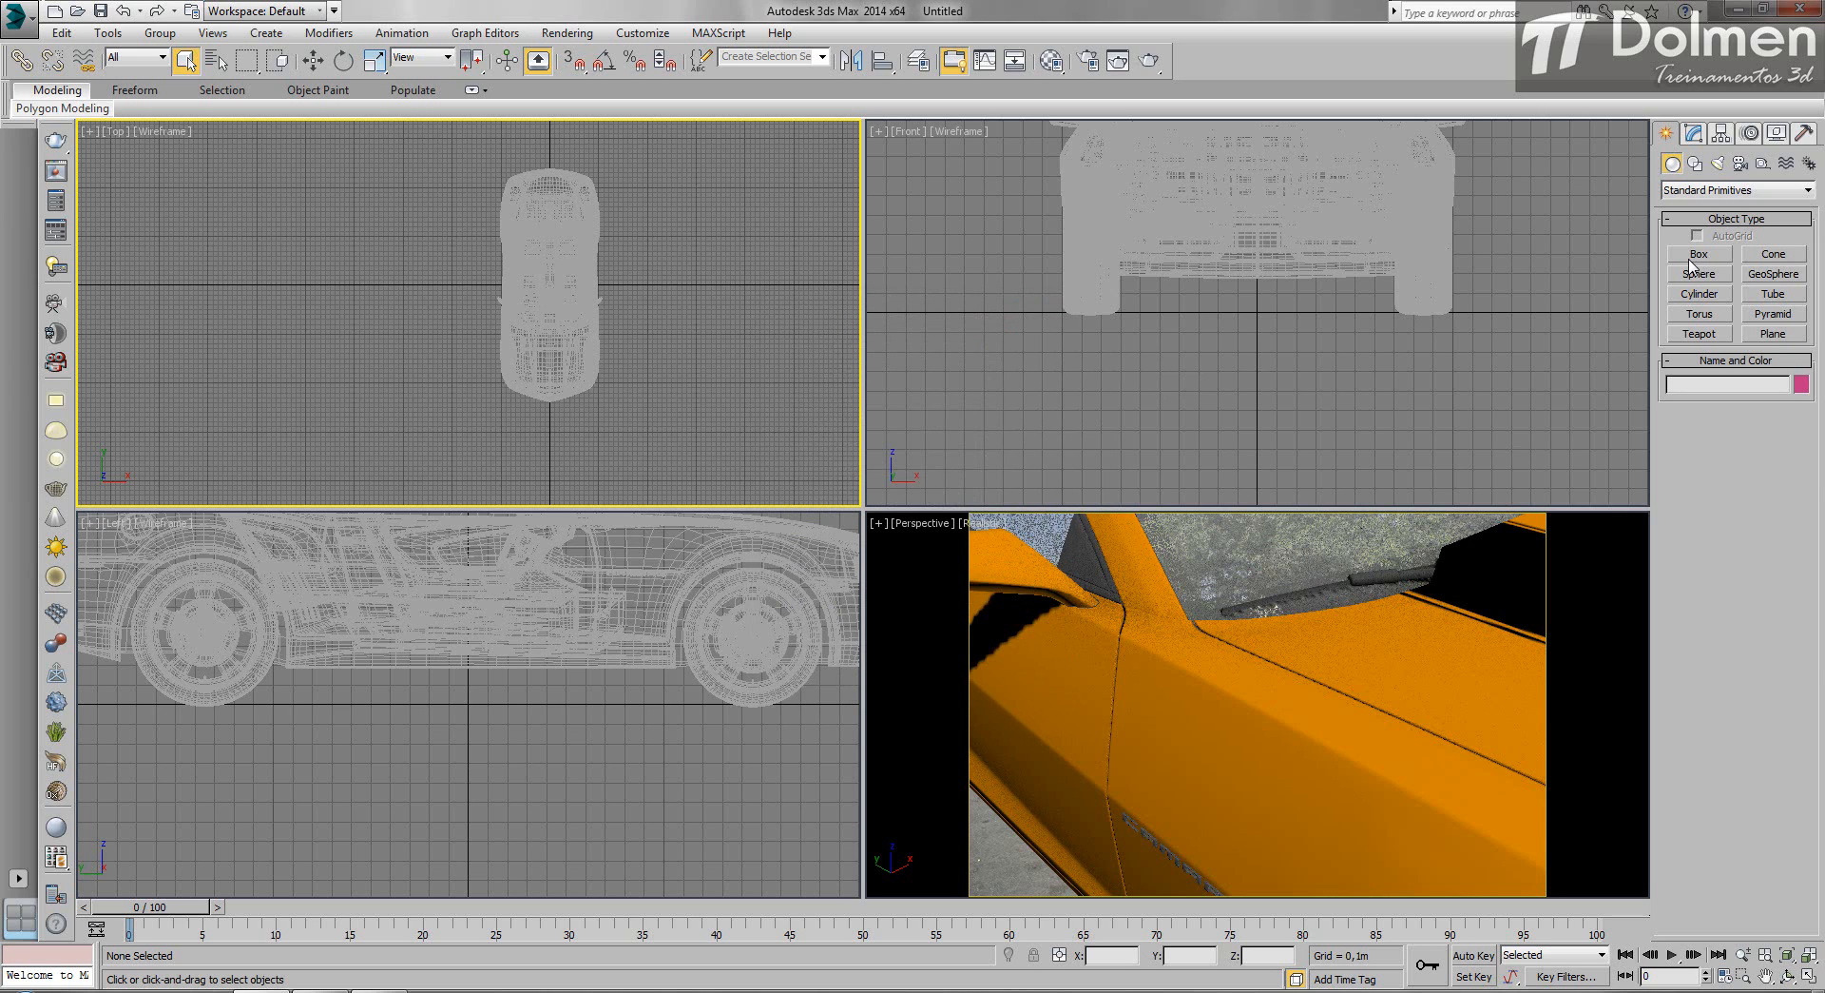
# Draw a box about 4.85 m long and 1.97 m wide around the car in the top view to check its size, and delete it.
pyautogui.click(1698, 255)
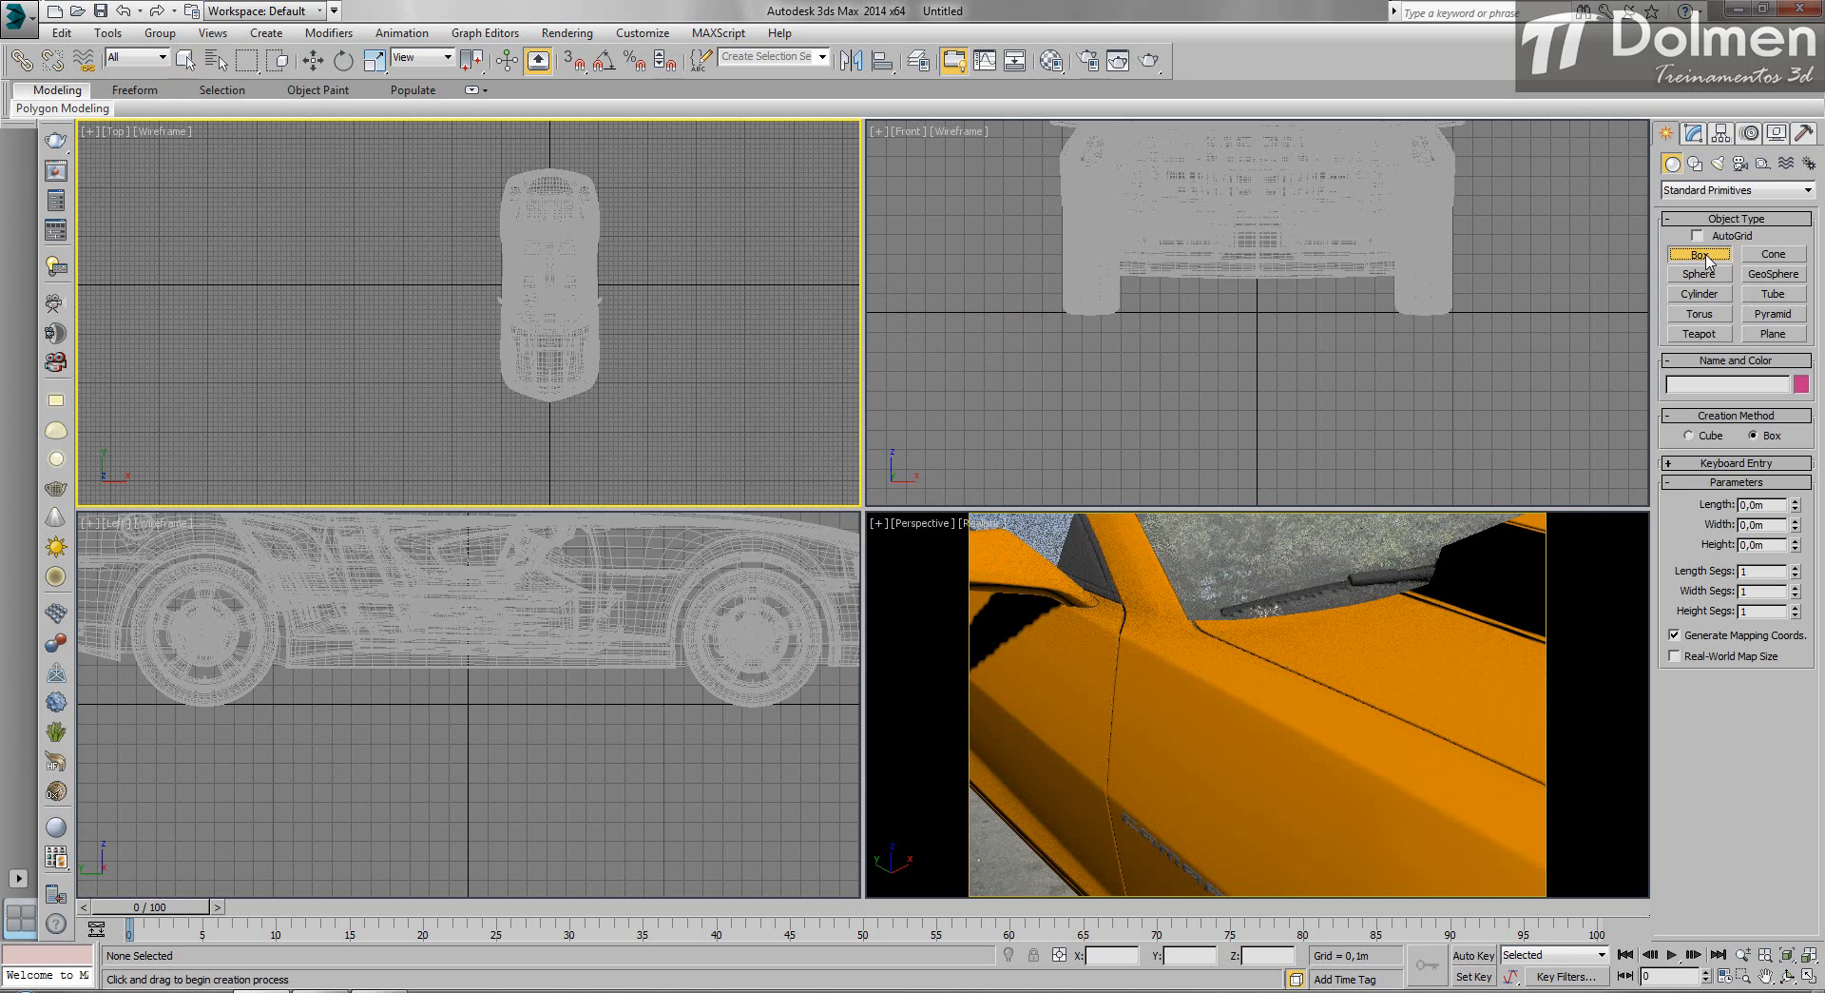
pyautogui.moveTo(596, 164); pyautogui.dragTo(499, 401)
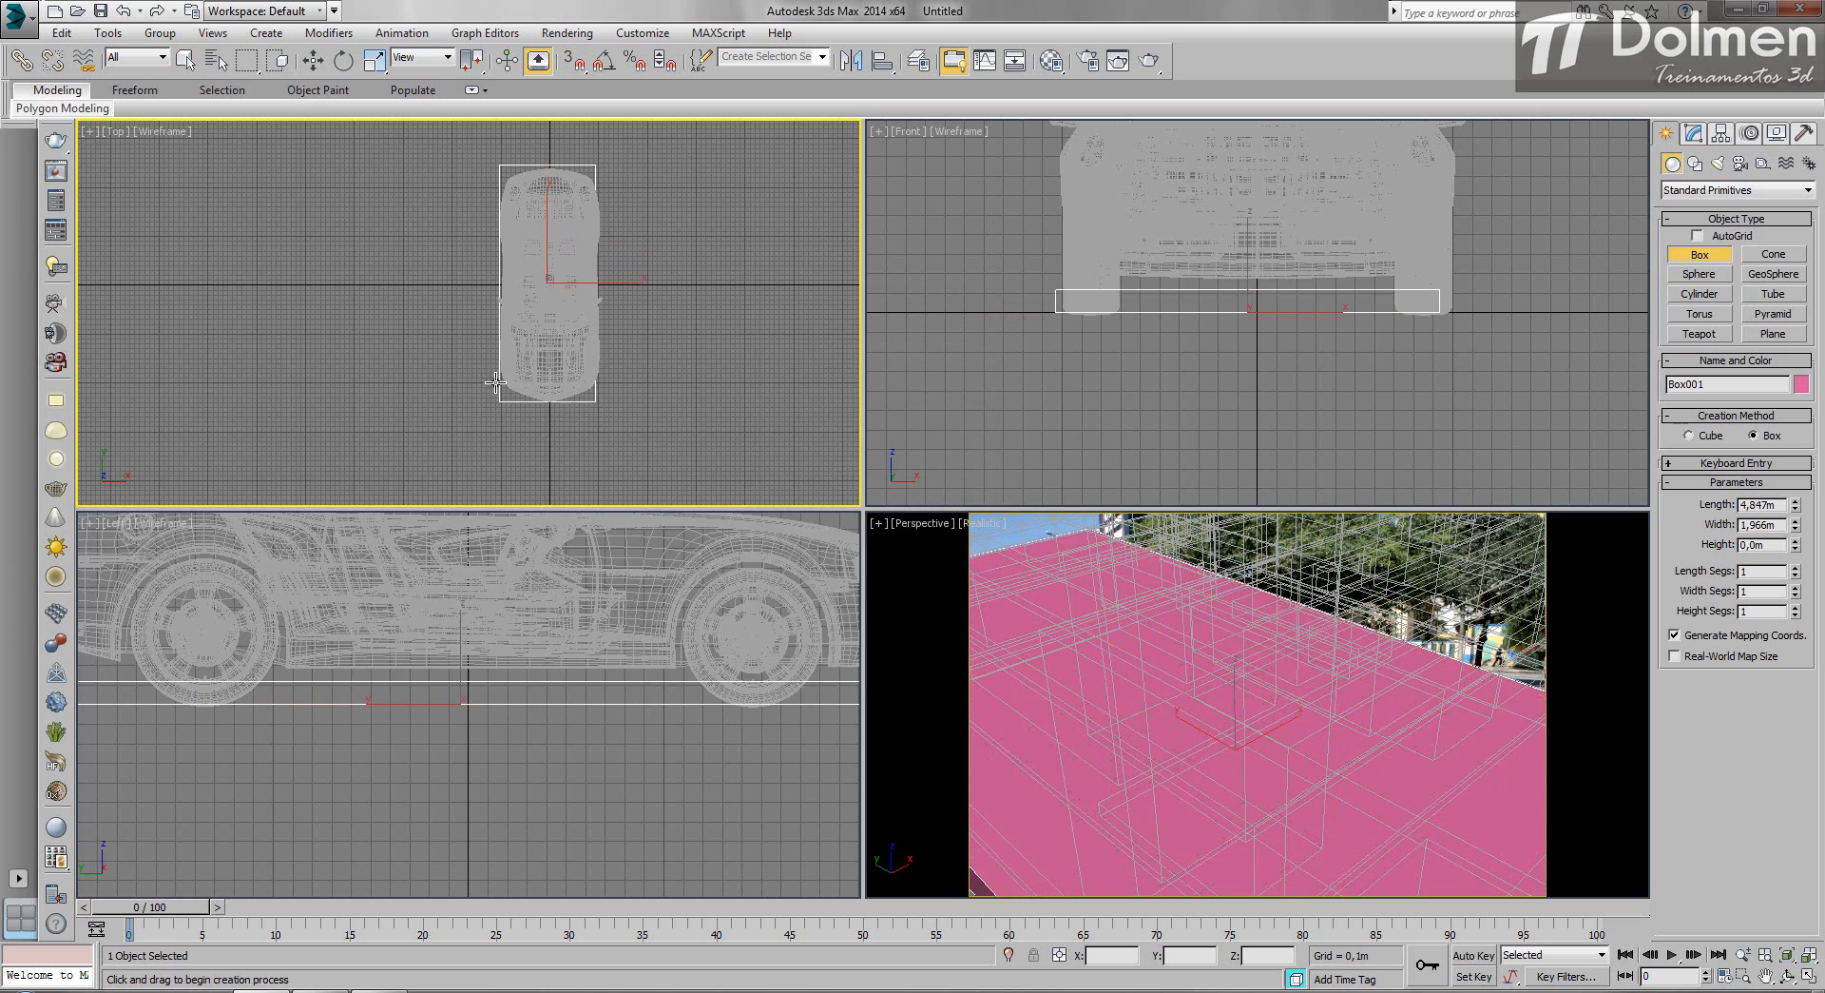
pyautogui.click(496, 364)
pyautogui.click(1732, 505)
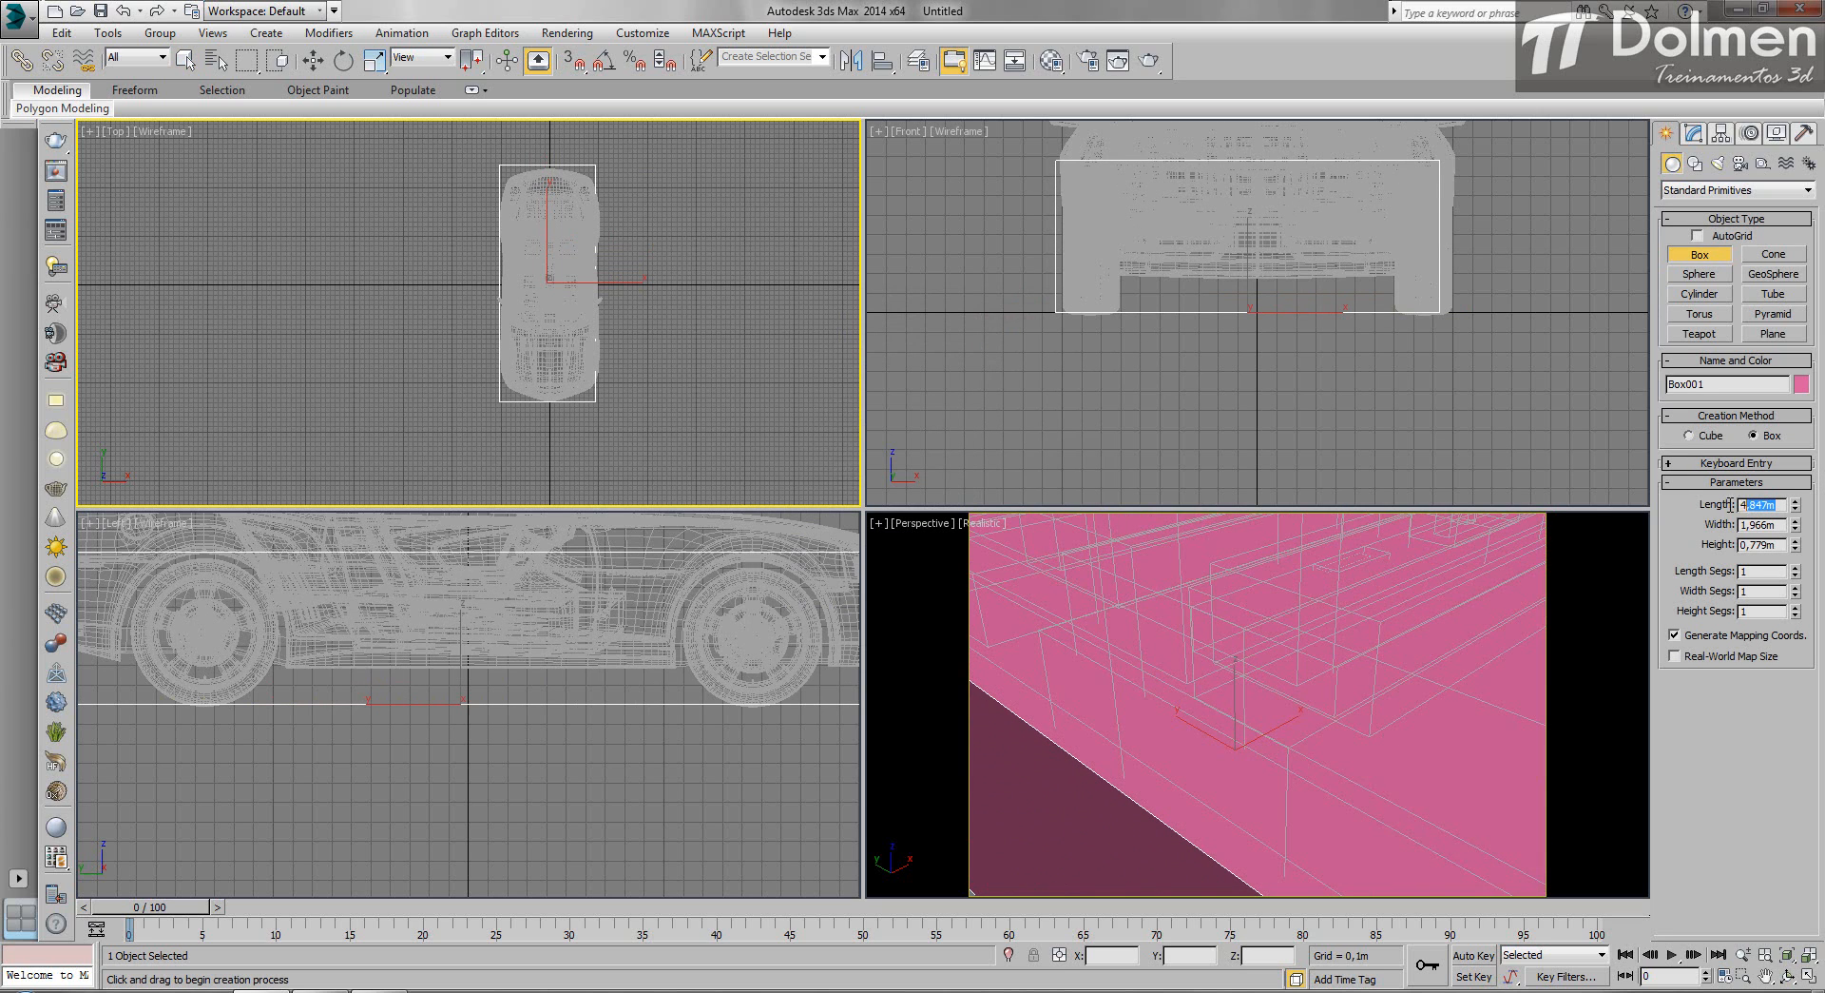
pyautogui.click(1732, 525)
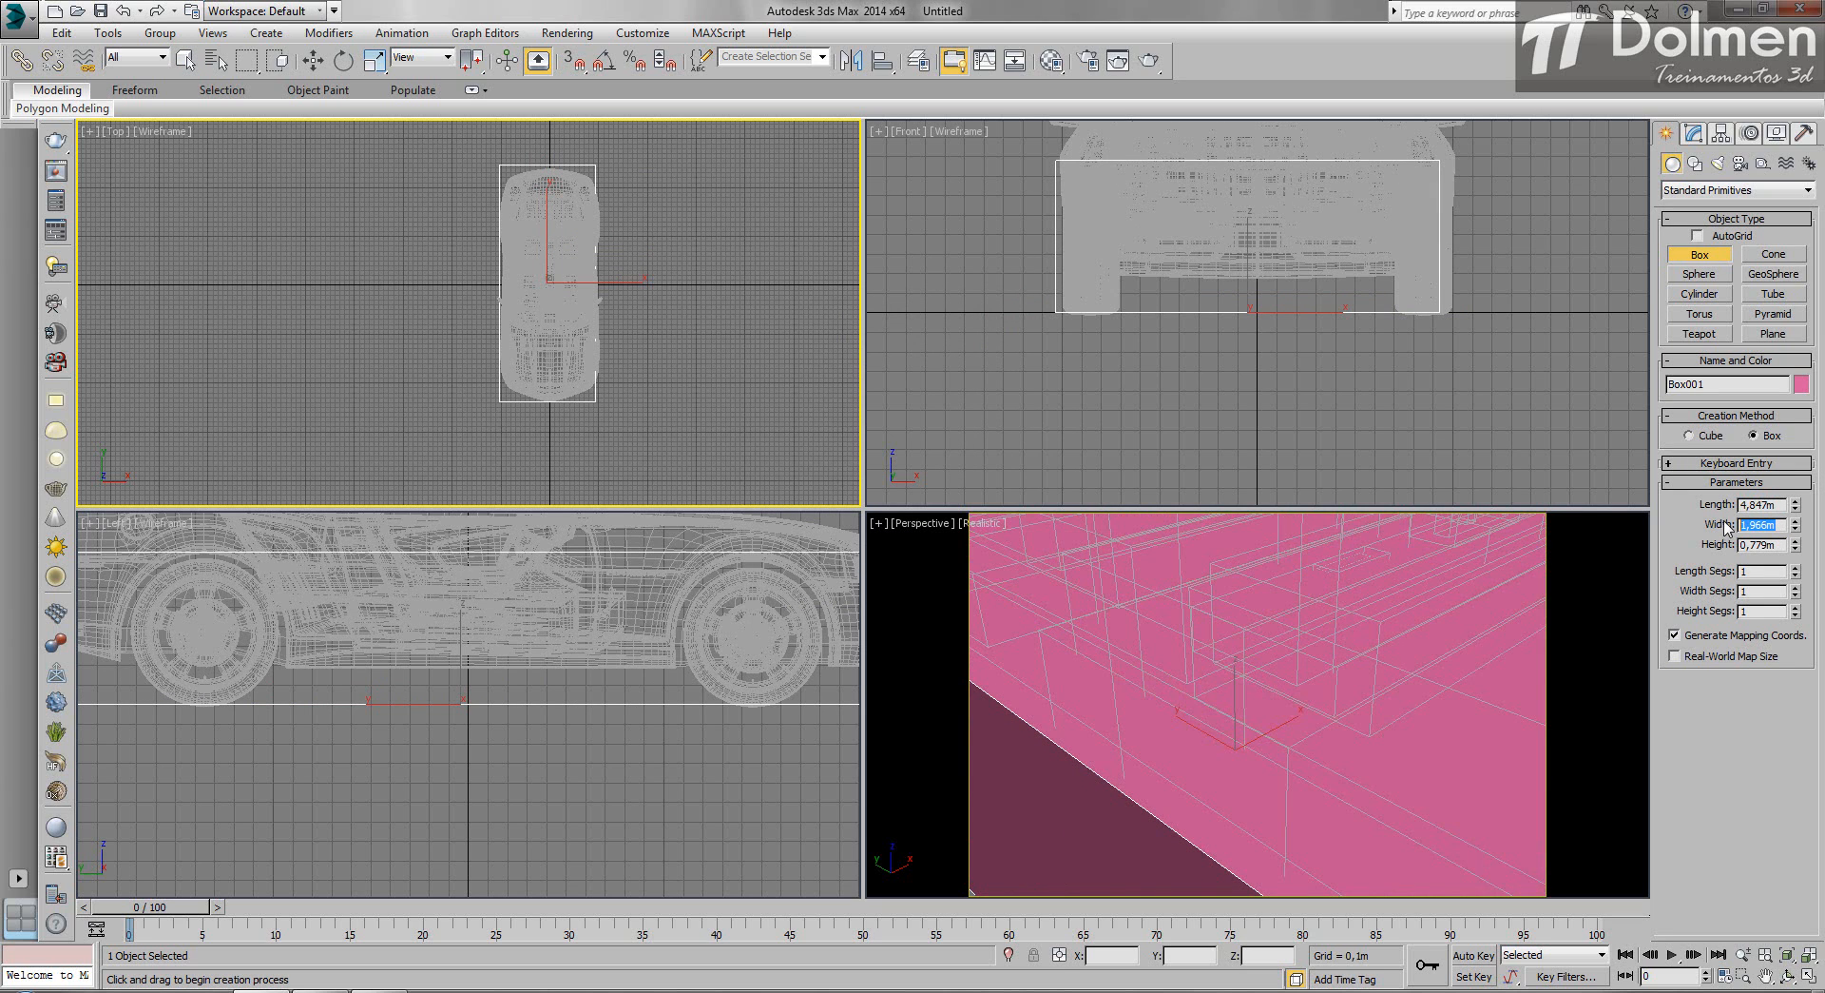
pyautogui.click(1780, 505)
pyautogui.click(1778, 526)
pyautogui.rightClick(671, 235)
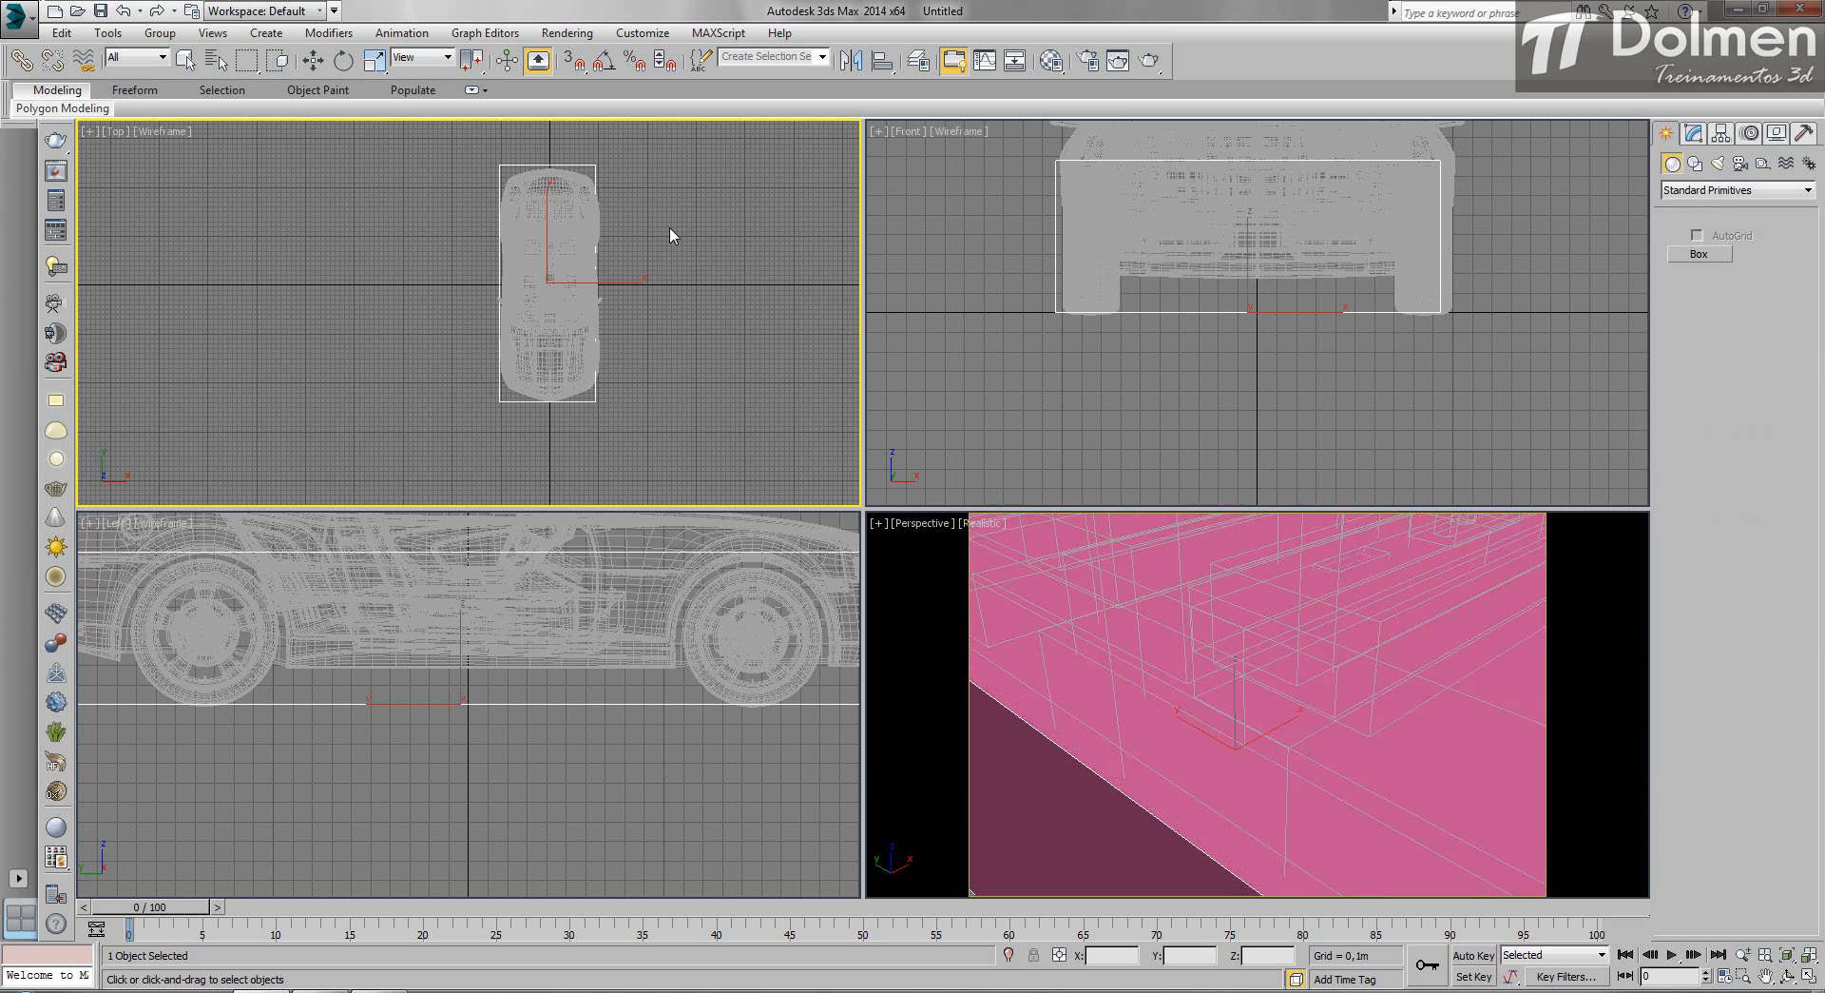
pyautogui.press('Delete')
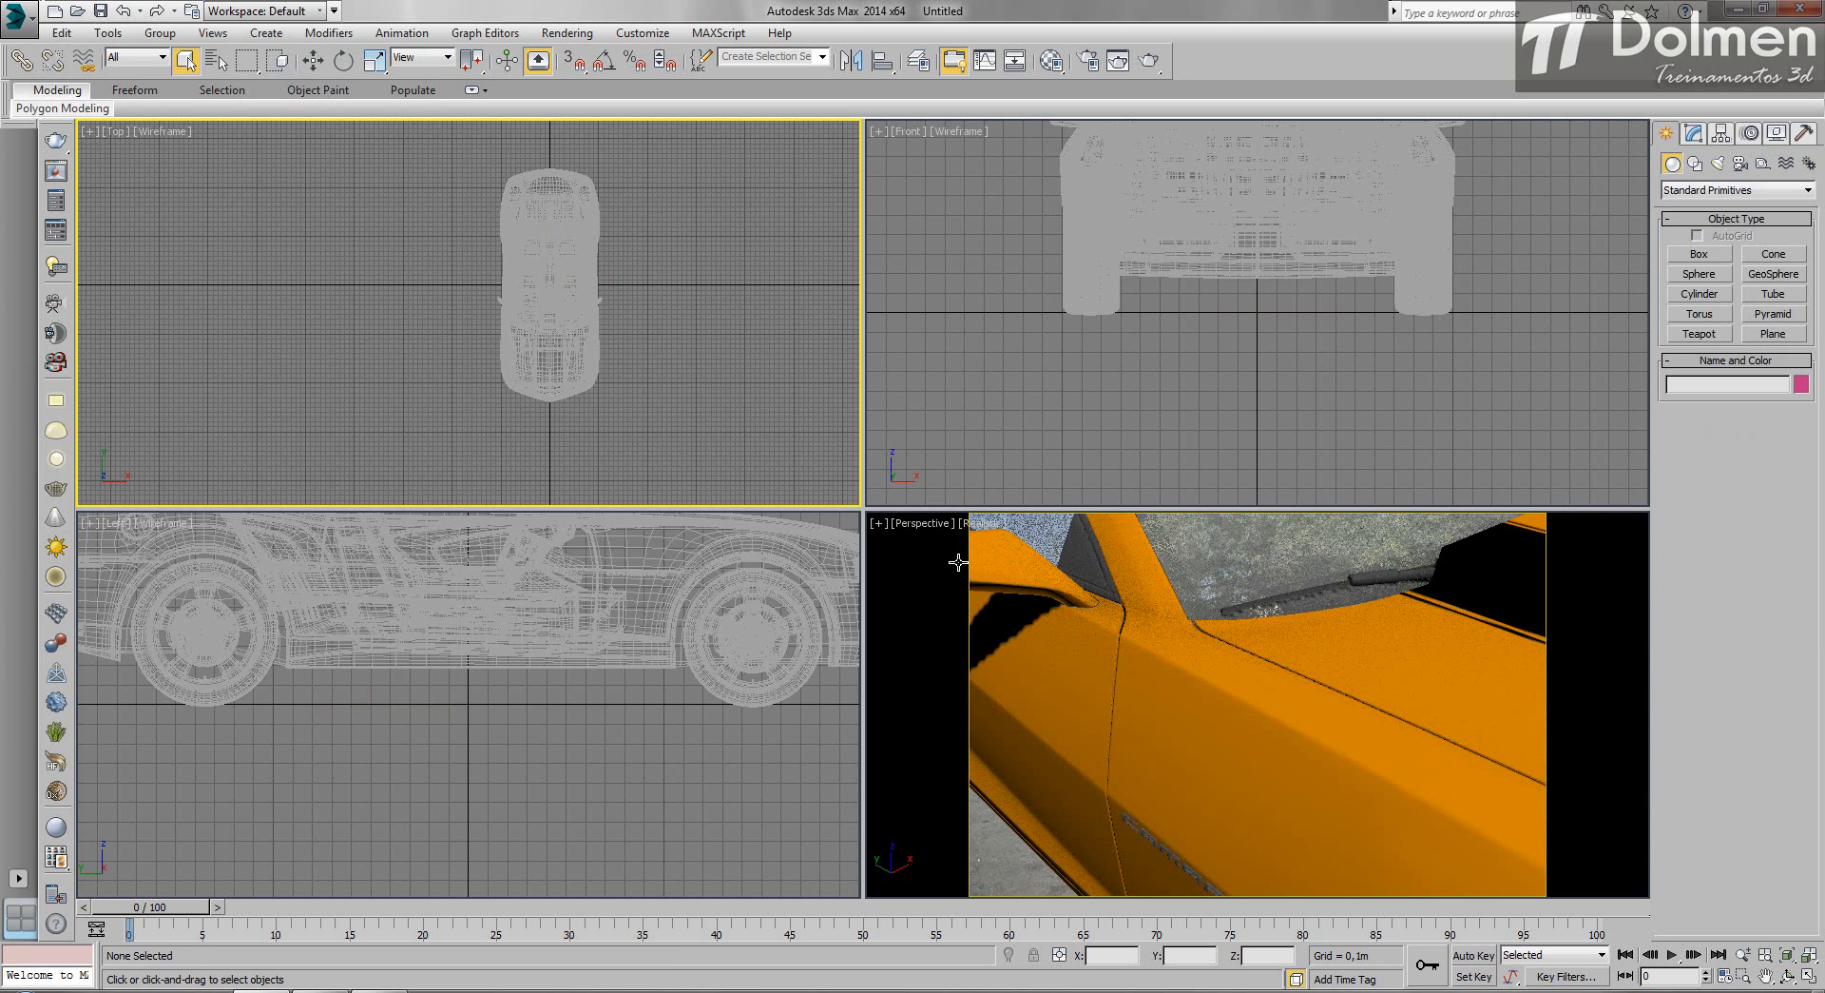
# Select all the car's parts and group them under the default group name.
pyautogui.rightClick(961, 562)
pyautogui.click(899, 565)
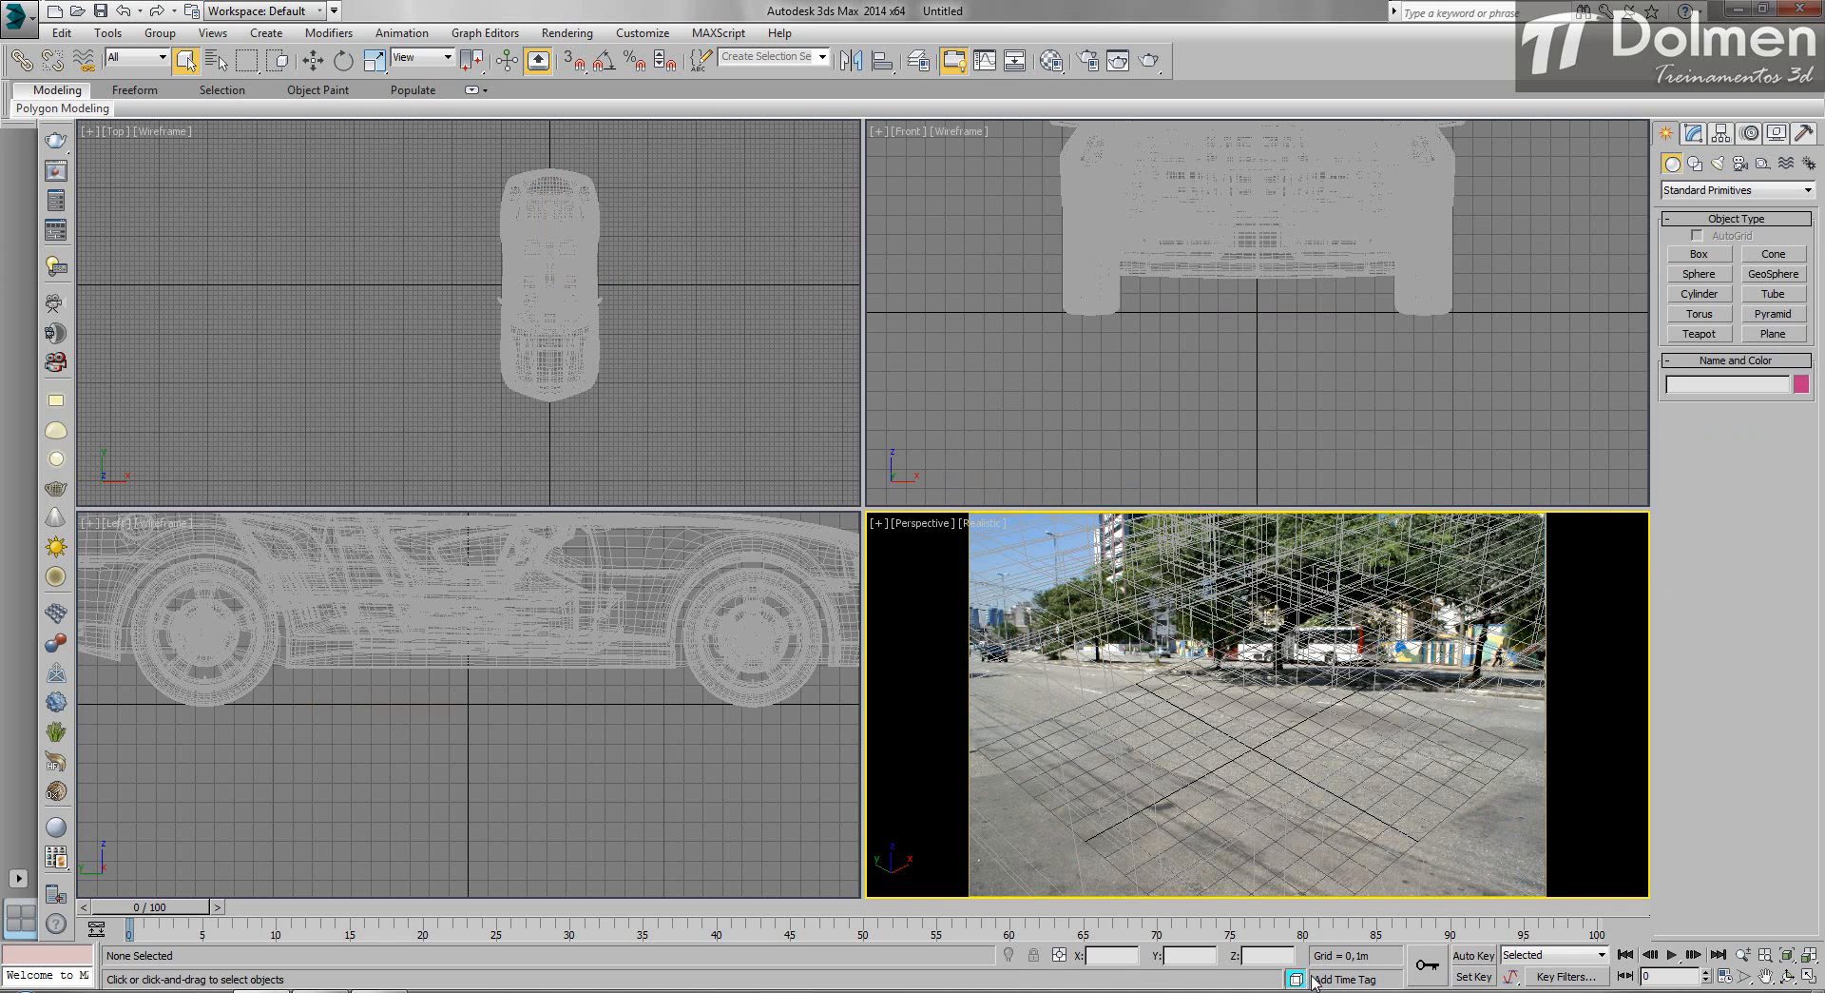
pyautogui.click(481, 163)
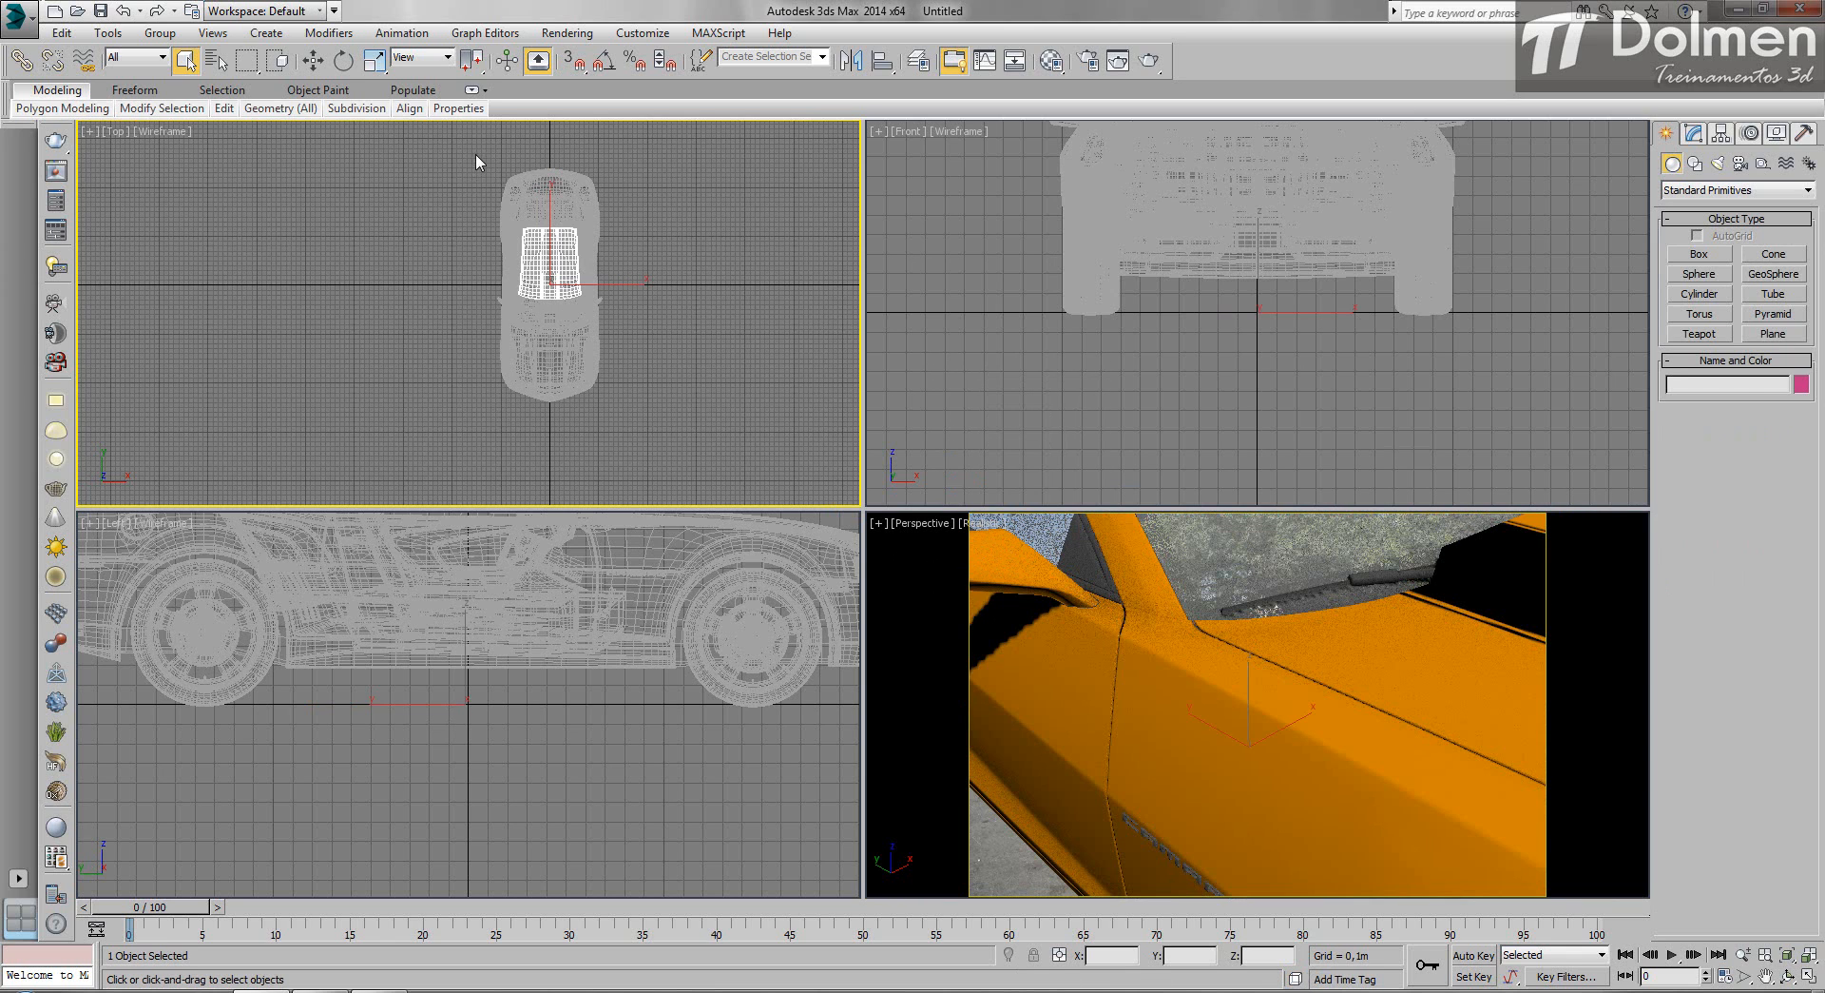
pyautogui.hotkey('ctrl', 'a')
pyautogui.click(152, 33)
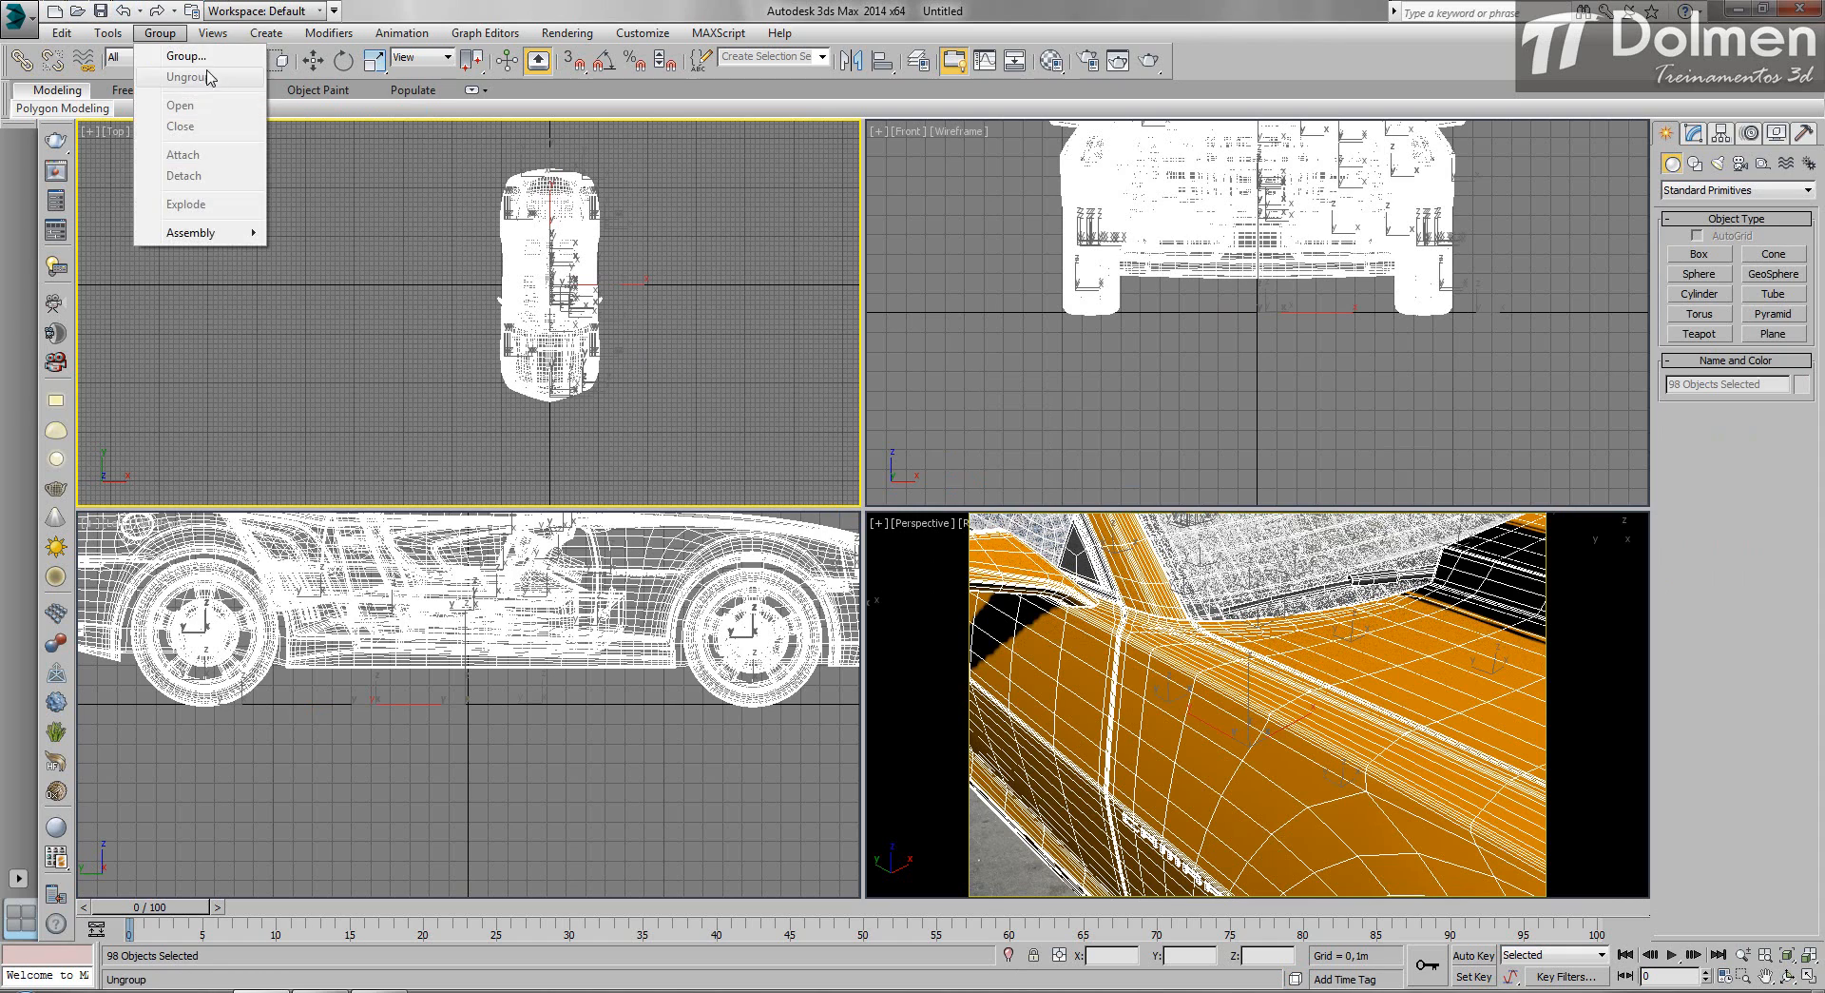
pyautogui.click(181, 60)
pyautogui.click(923, 534)
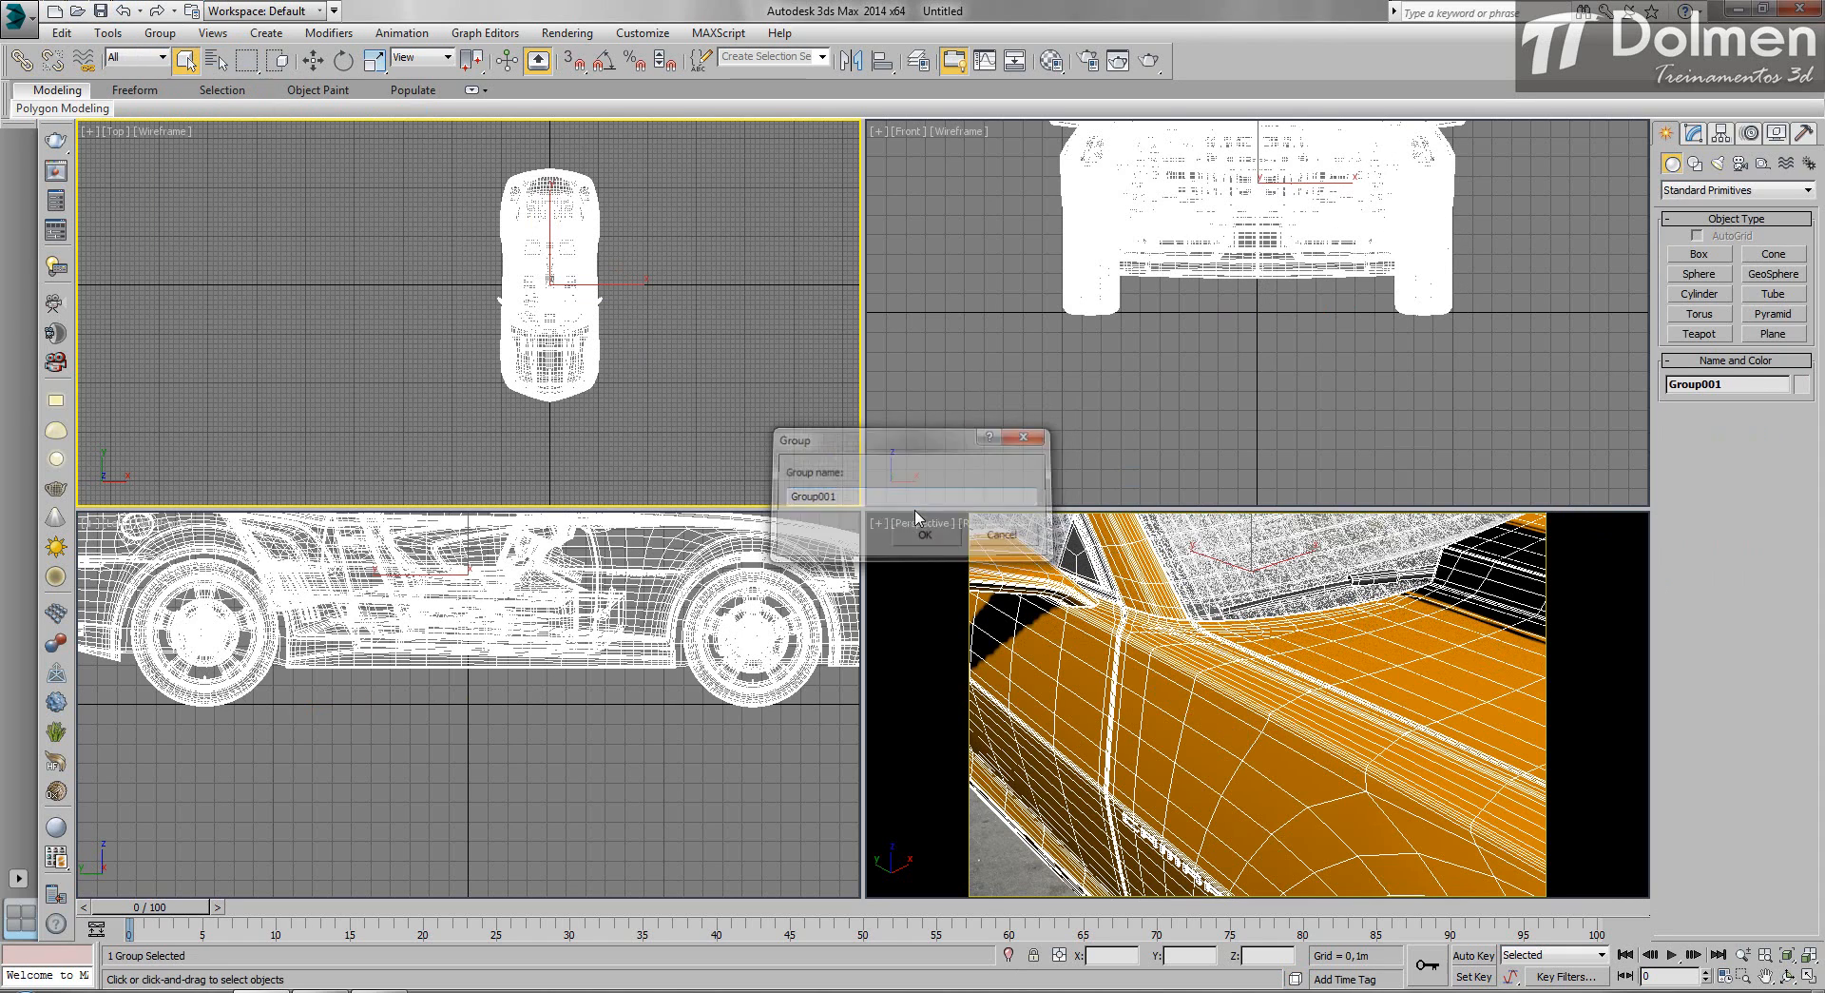
# Frame the car group in the perspective viewport and orbit to a lower angle so it sits over the road.
pyautogui.click(1353, 724)
pyautogui.press('z')
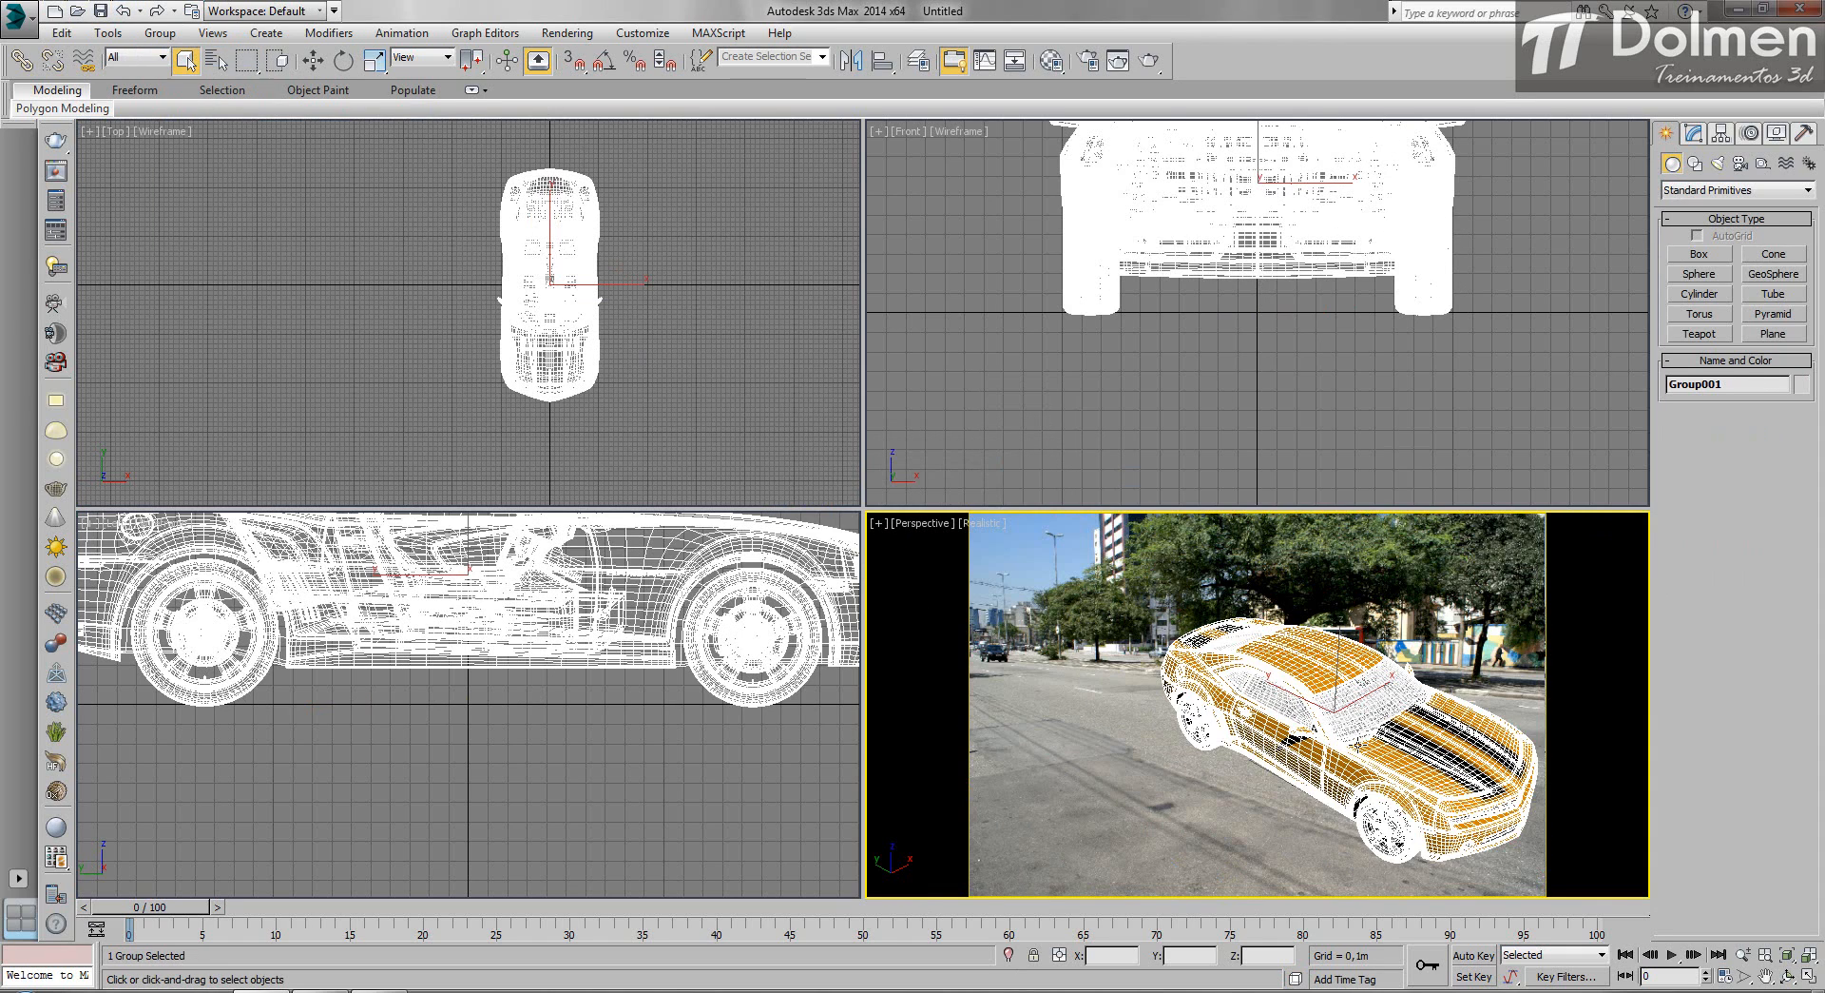
pyautogui.moveTo(1352, 740); pyautogui.dragTo(1244, 701, button='middle')
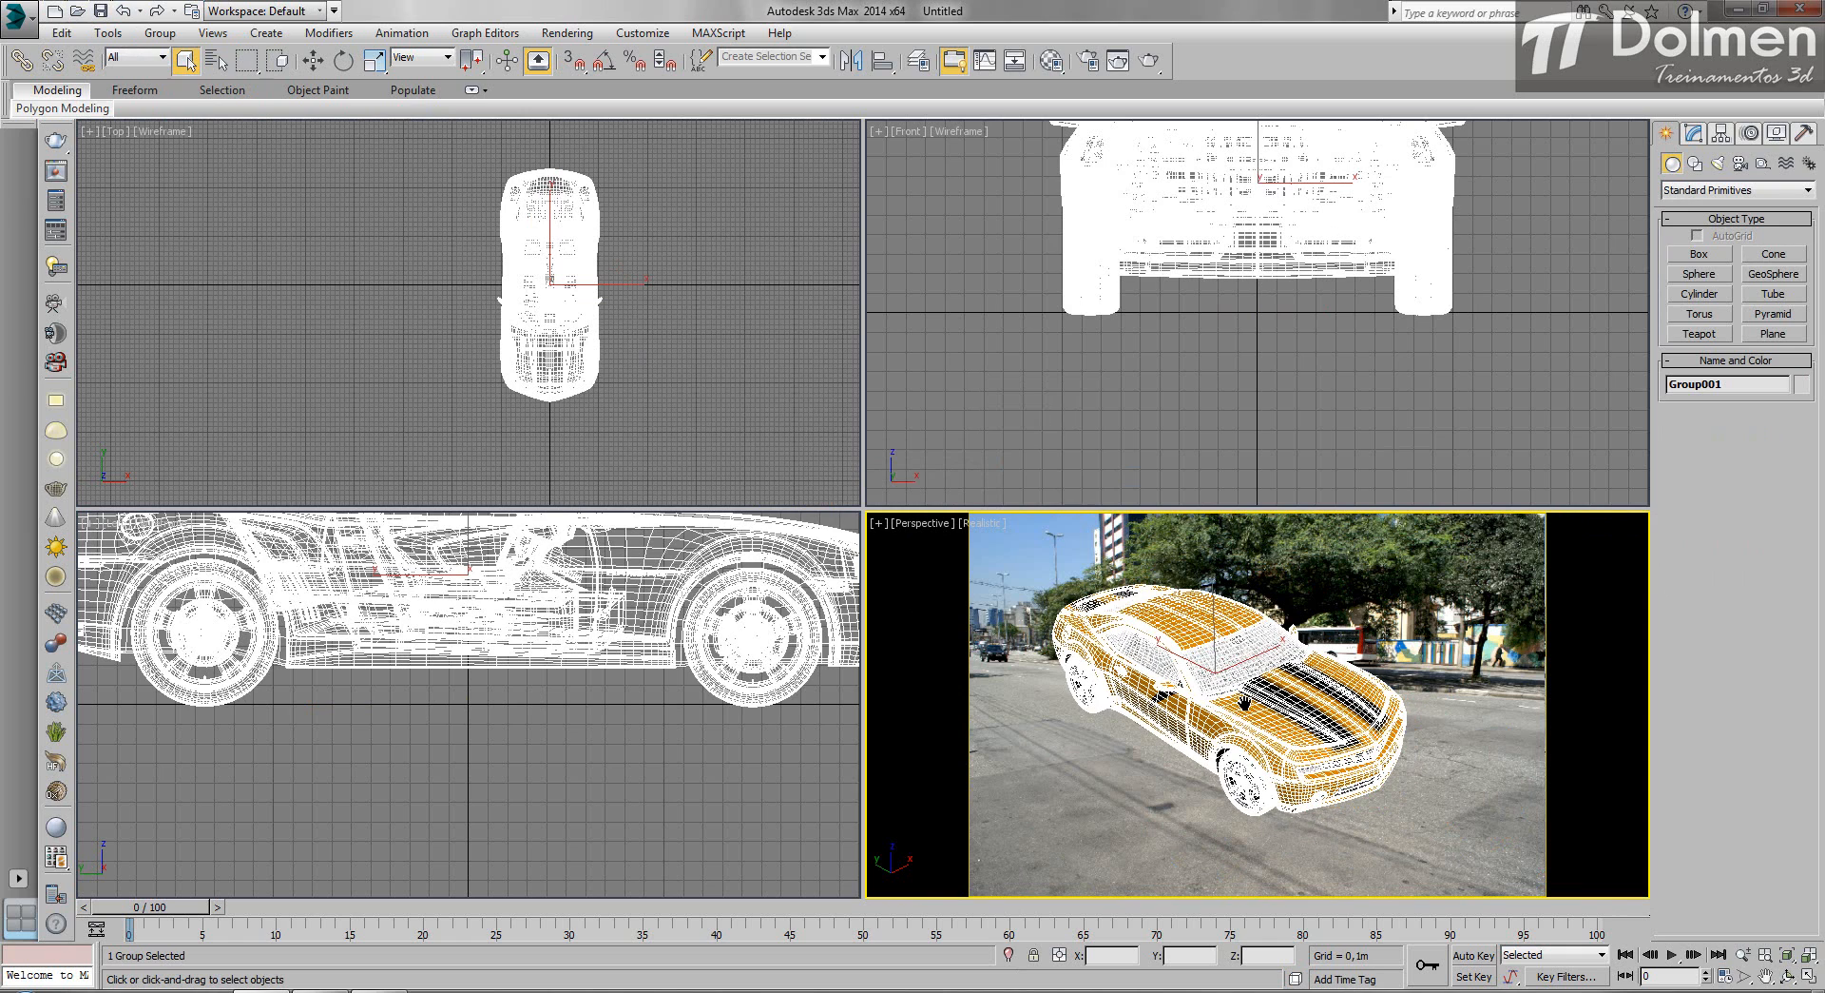
pyautogui.click(1788, 976)
pyautogui.moveTo(1275, 758); pyautogui.dragTo(1263, 725)
pyautogui.moveTo(1262, 725); pyautogui.dragTo(1308, 739, button='middle')
pyautogui.rightClick(1308, 740)
pyautogui.click(1528, 859)
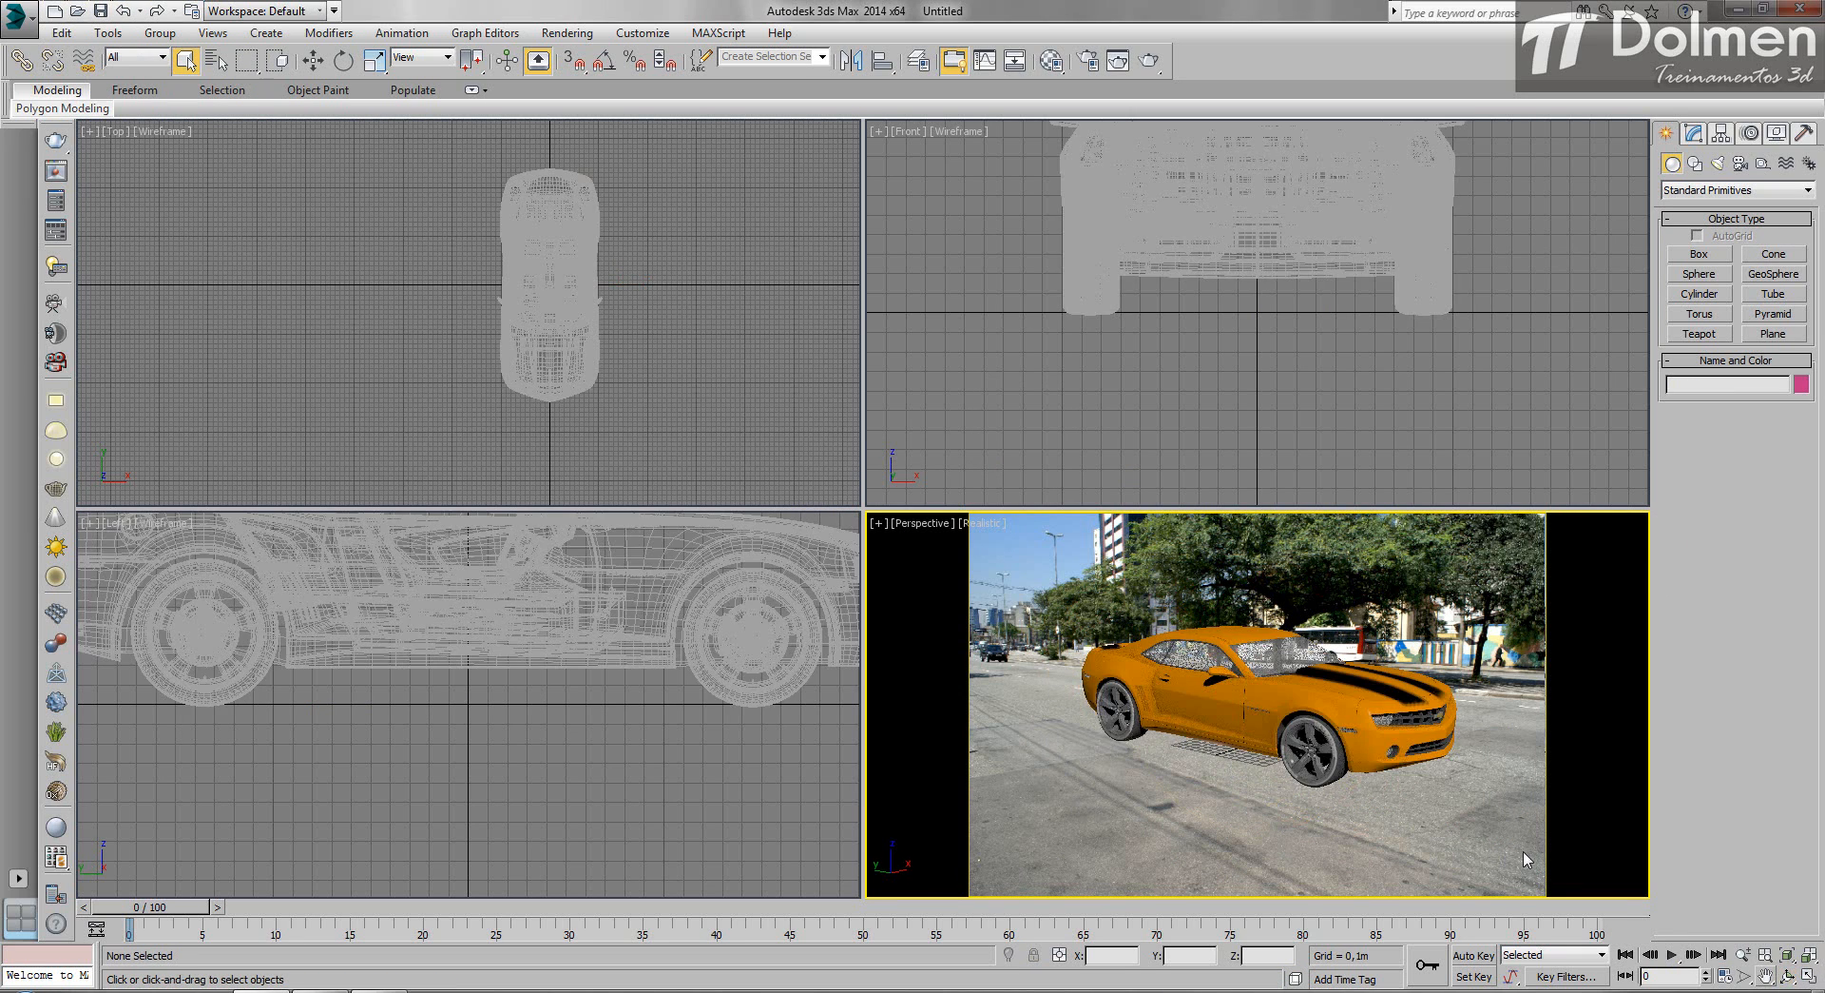
# Fine-tune the orbit of the perspective view to align the car with the street photo's perspective.
pyautogui.click(1788, 979)
pyautogui.moveTo(1241, 711); pyautogui.dragTo(1284, 729)
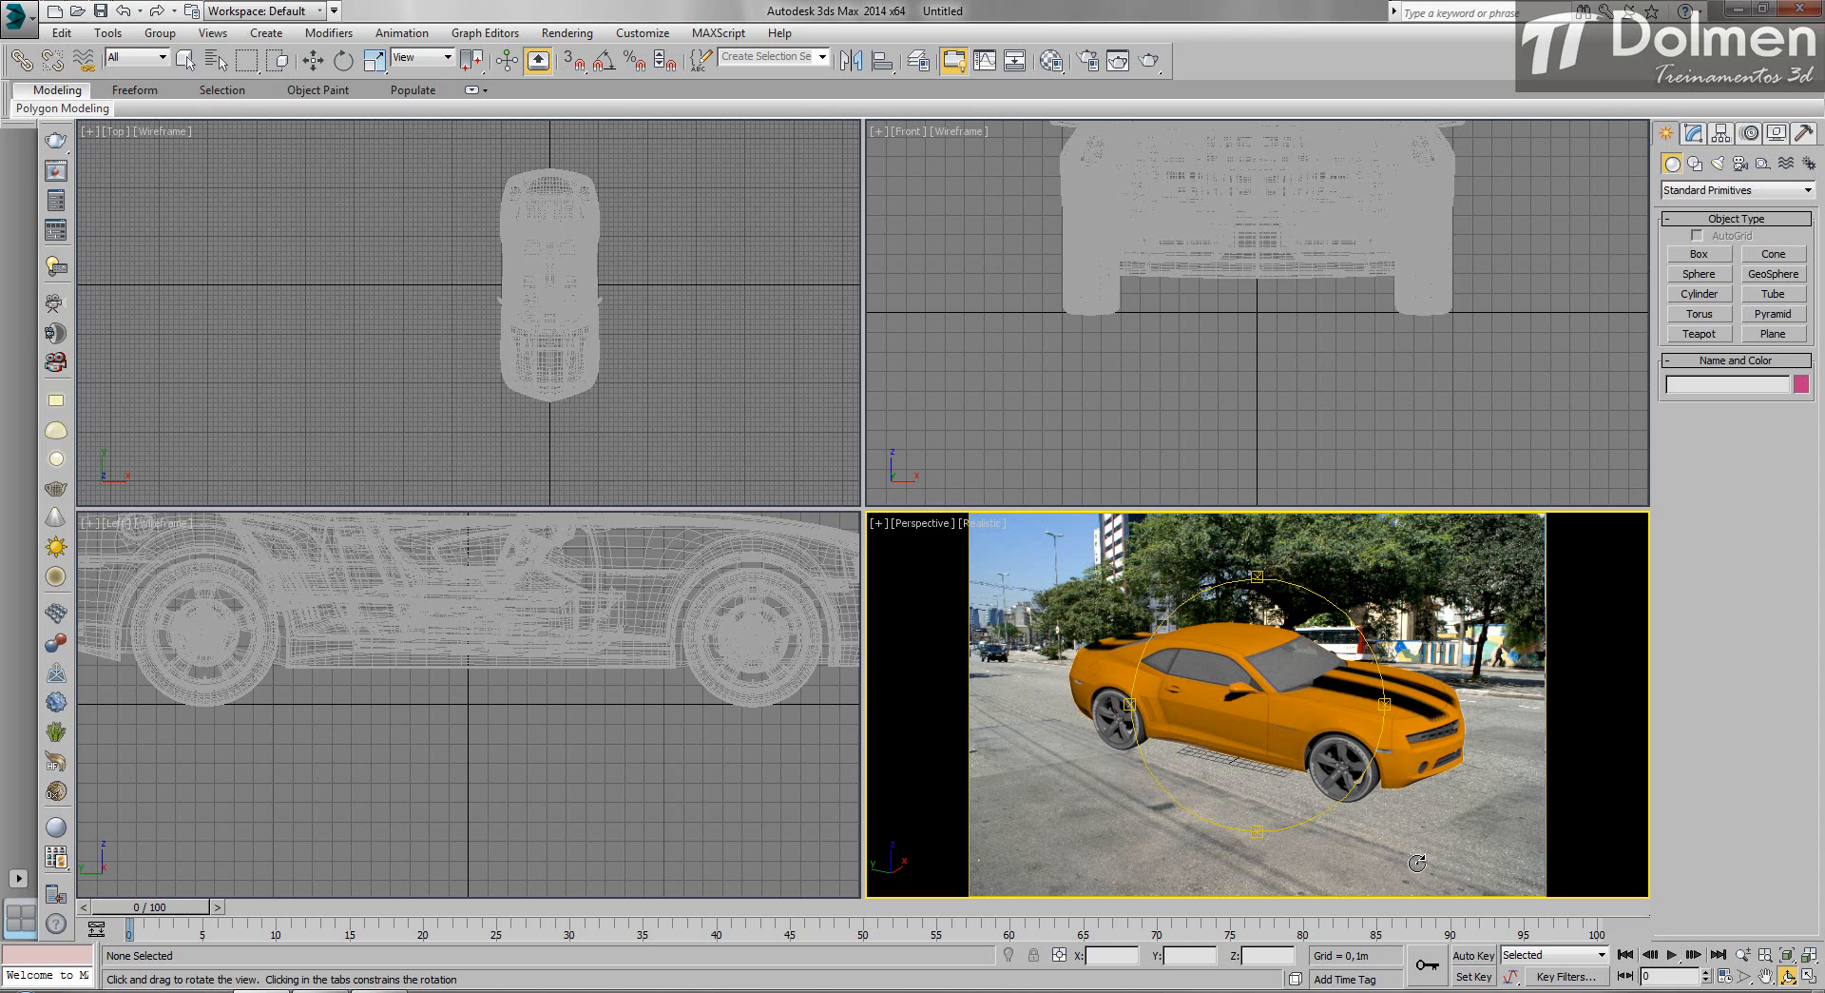
pyautogui.moveTo(1279, 685); pyautogui.dragTo(1269, 672)
pyautogui.press('Escape')
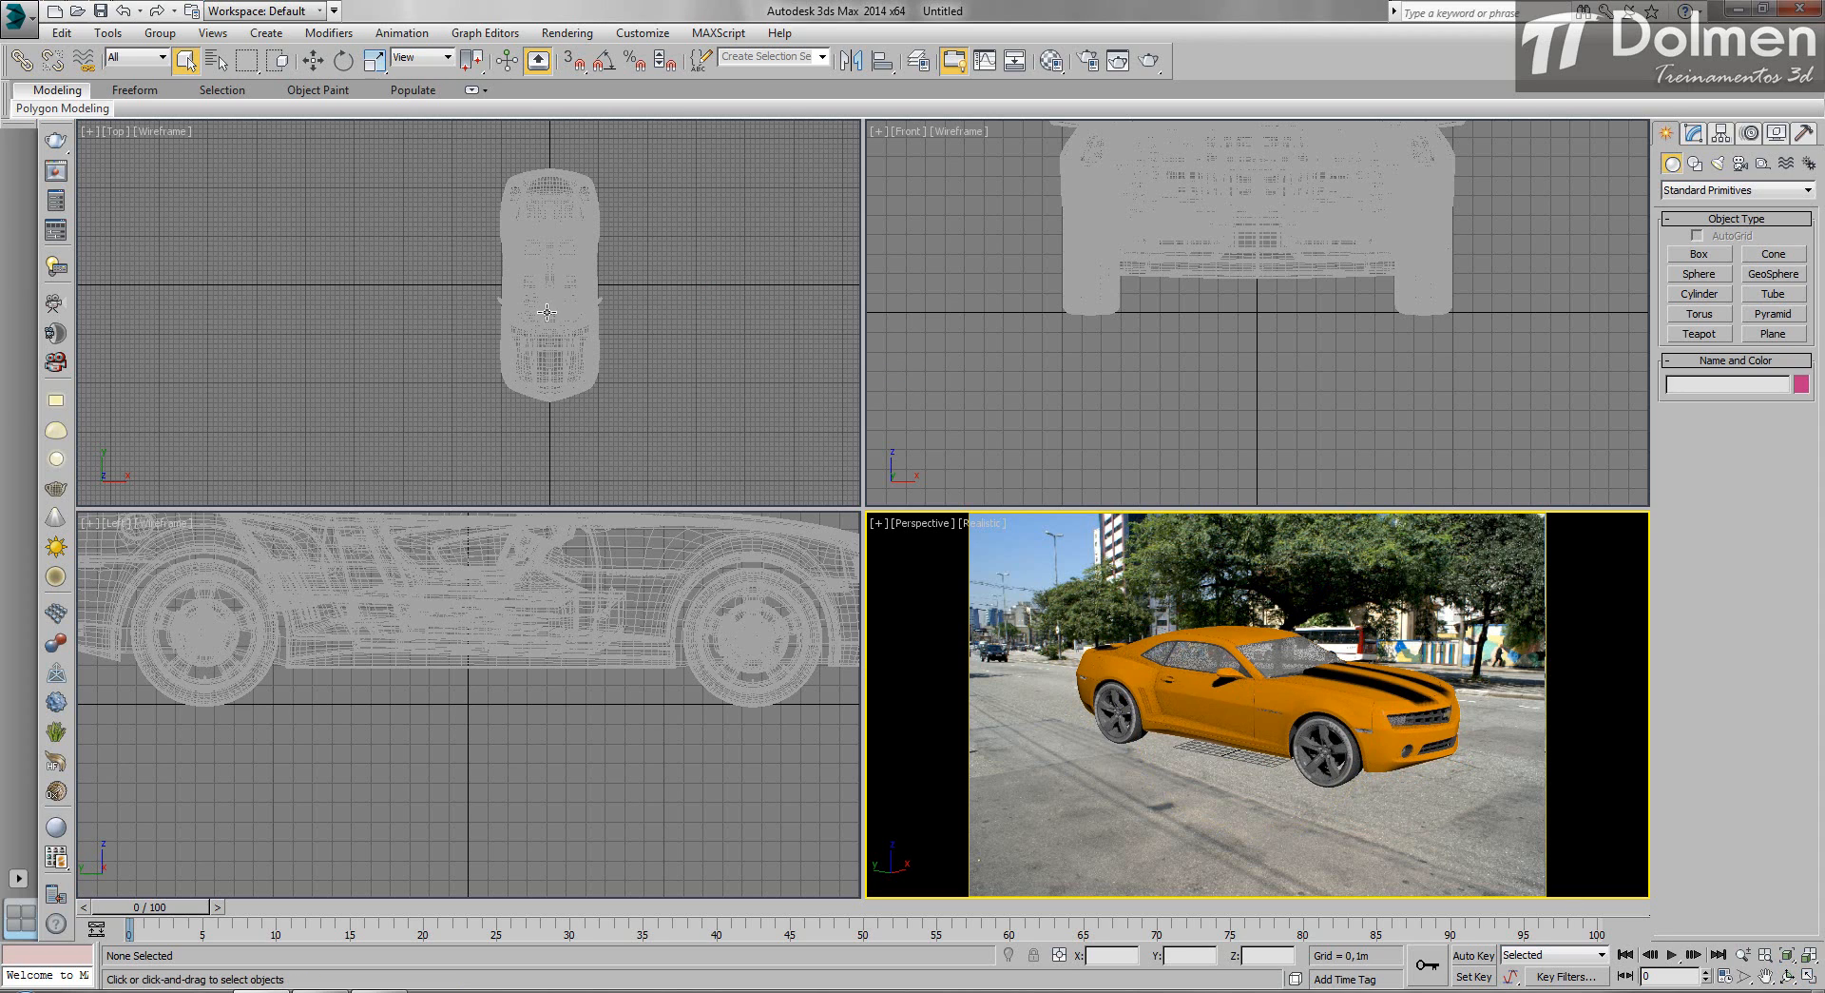
# Zoom out the top, left and front viewports to show the whole car with space around it.
pyautogui.scroll(-6, 398, 306)
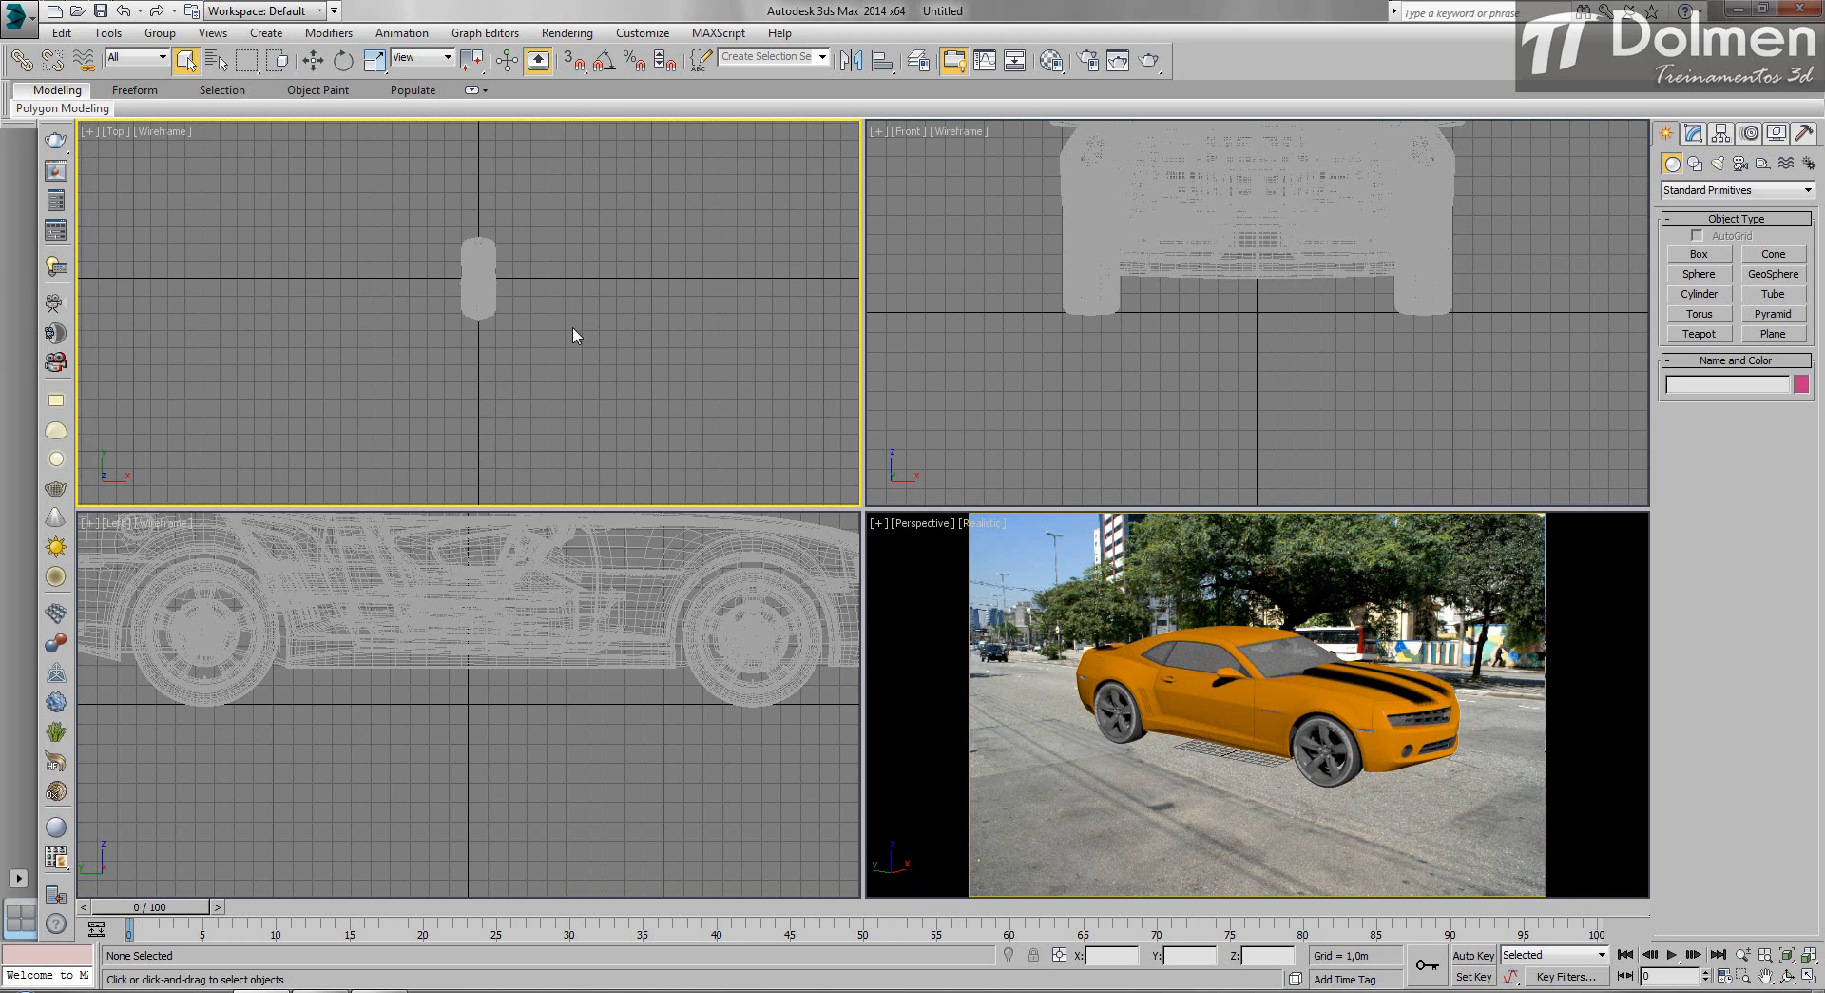
pyautogui.scroll(-5, 538, 569)
pyautogui.moveTo(538, 568); pyautogui.dragTo(511, 692, button='middle')
pyautogui.scroll(-1, 1424, 361)
pyautogui.scroll(-4, 1423, 369)
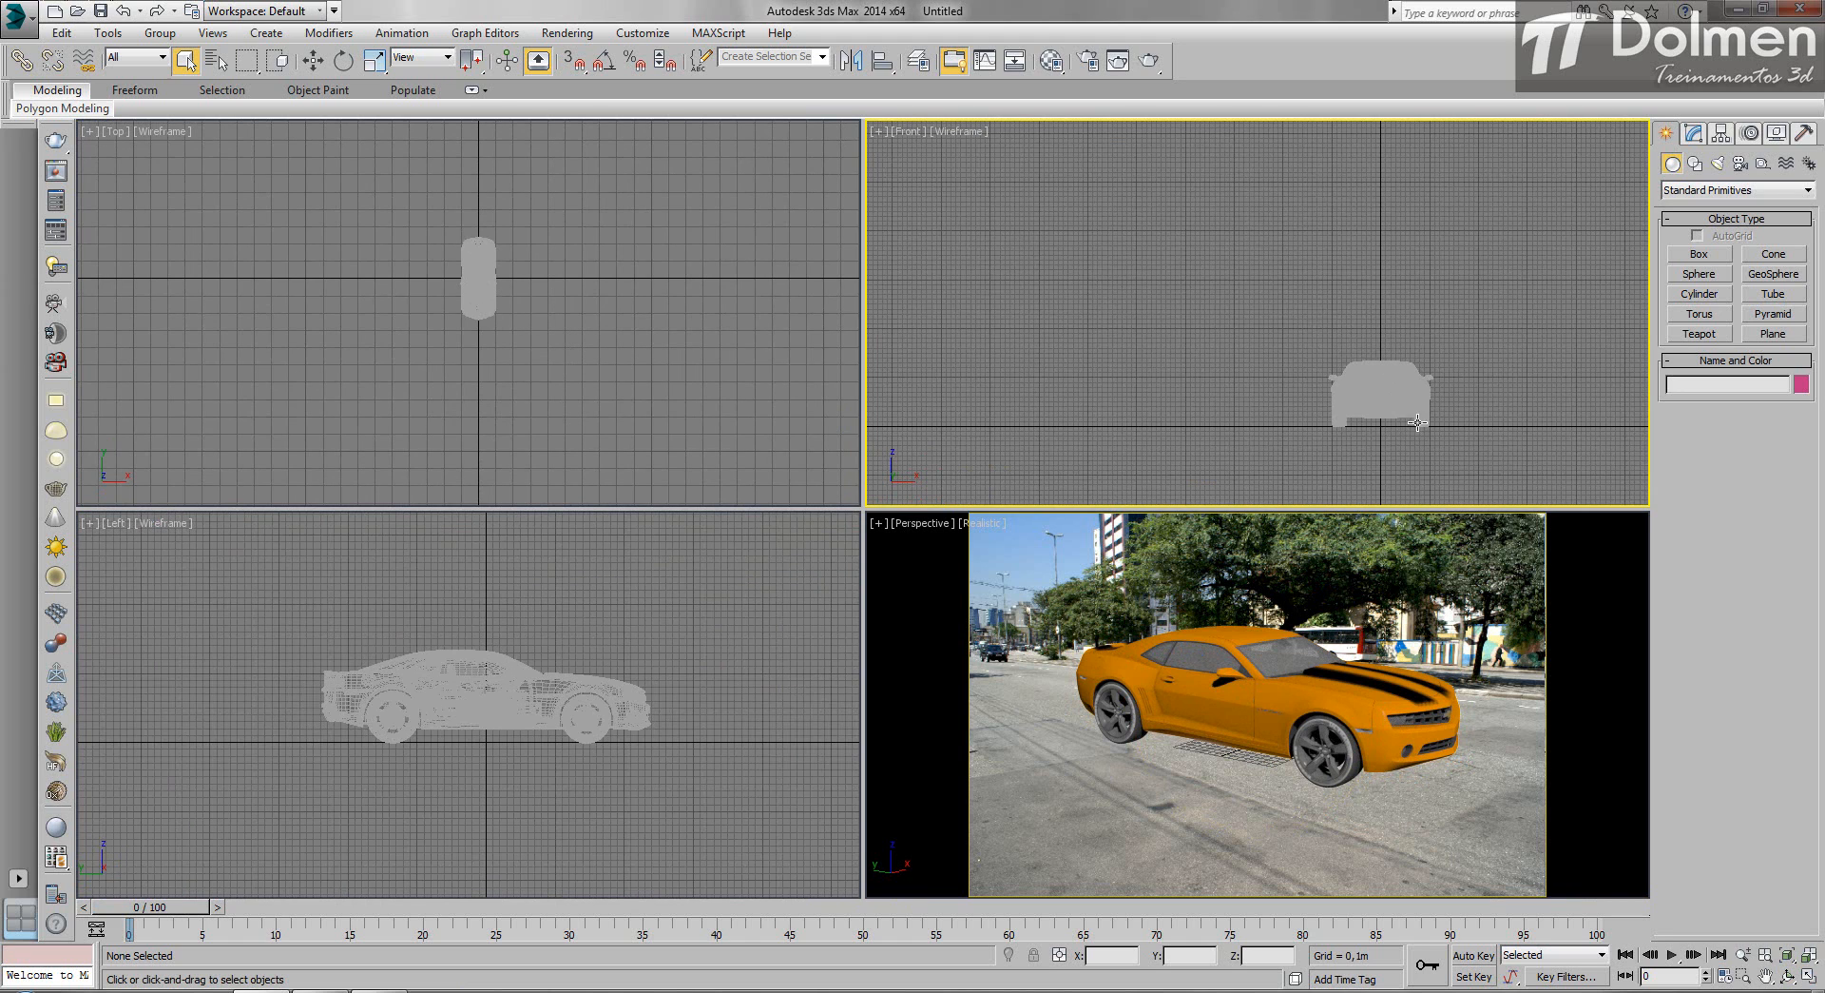
# Create a standard Target camera in the top view, placed diagonally off the car with its target on the car.
pyautogui.click(1740, 164)
pyautogui.click(1687, 190)
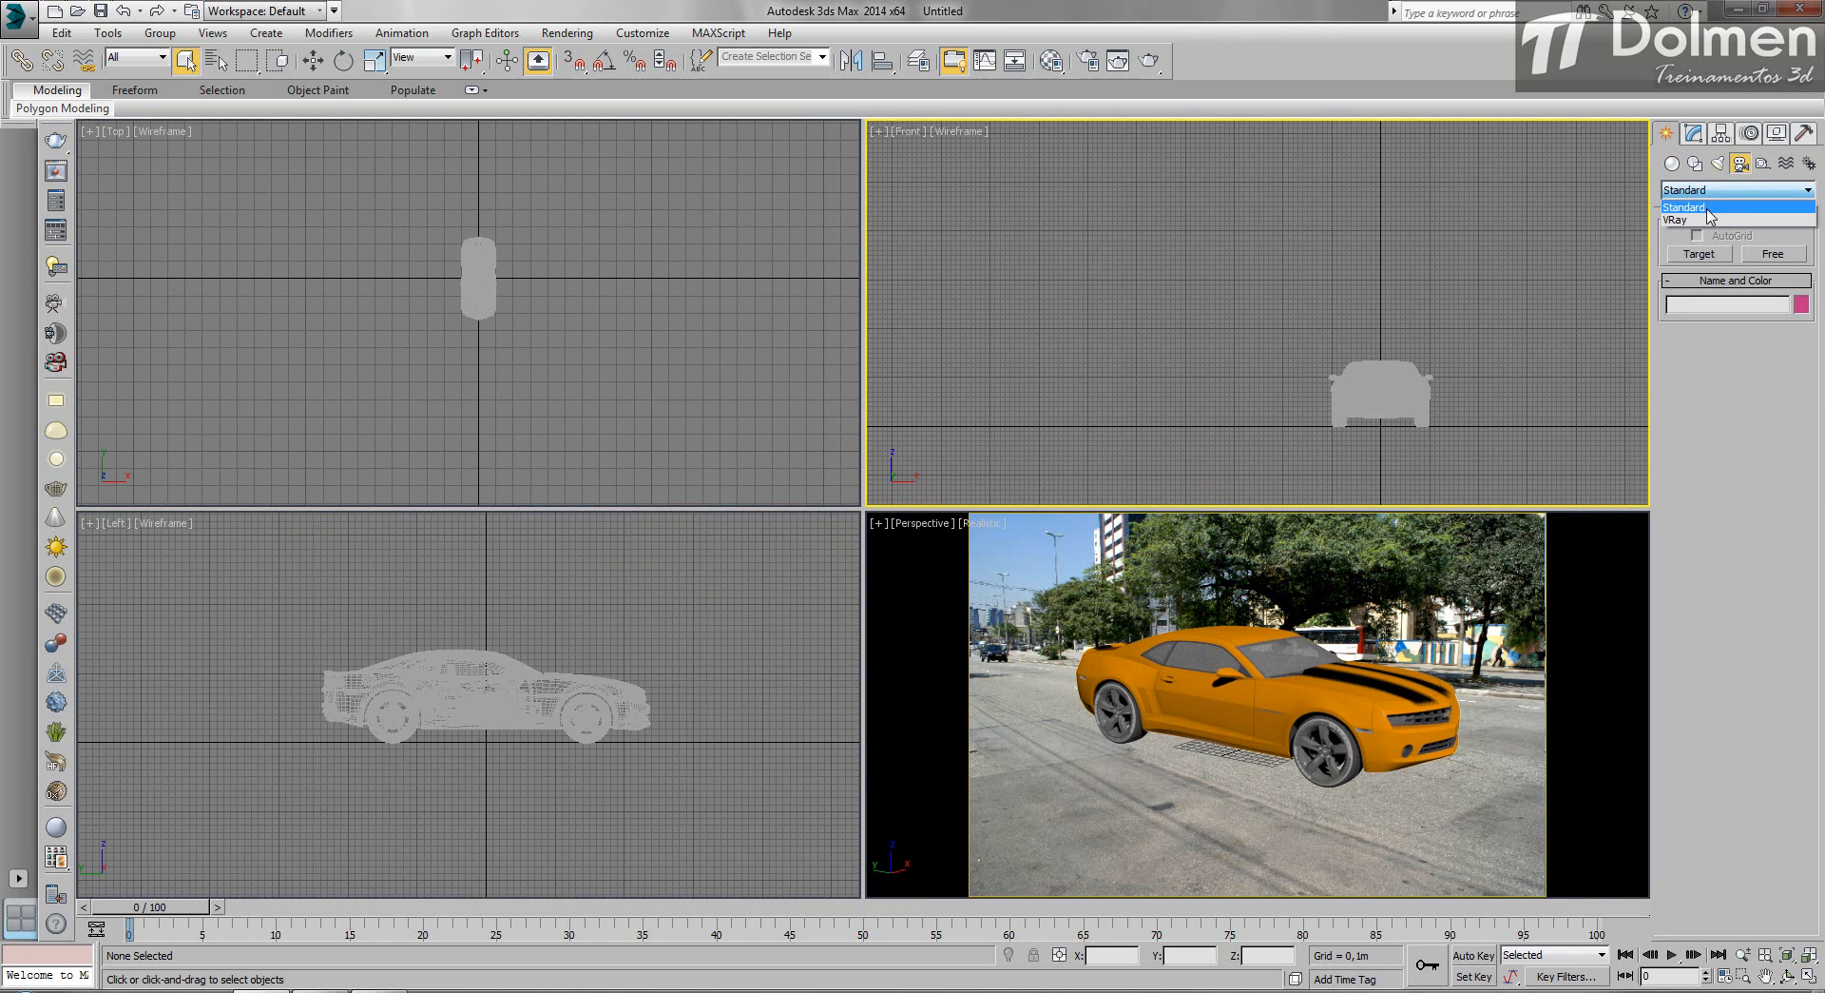
pyautogui.click(1695, 207)
pyautogui.click(1704, 254)
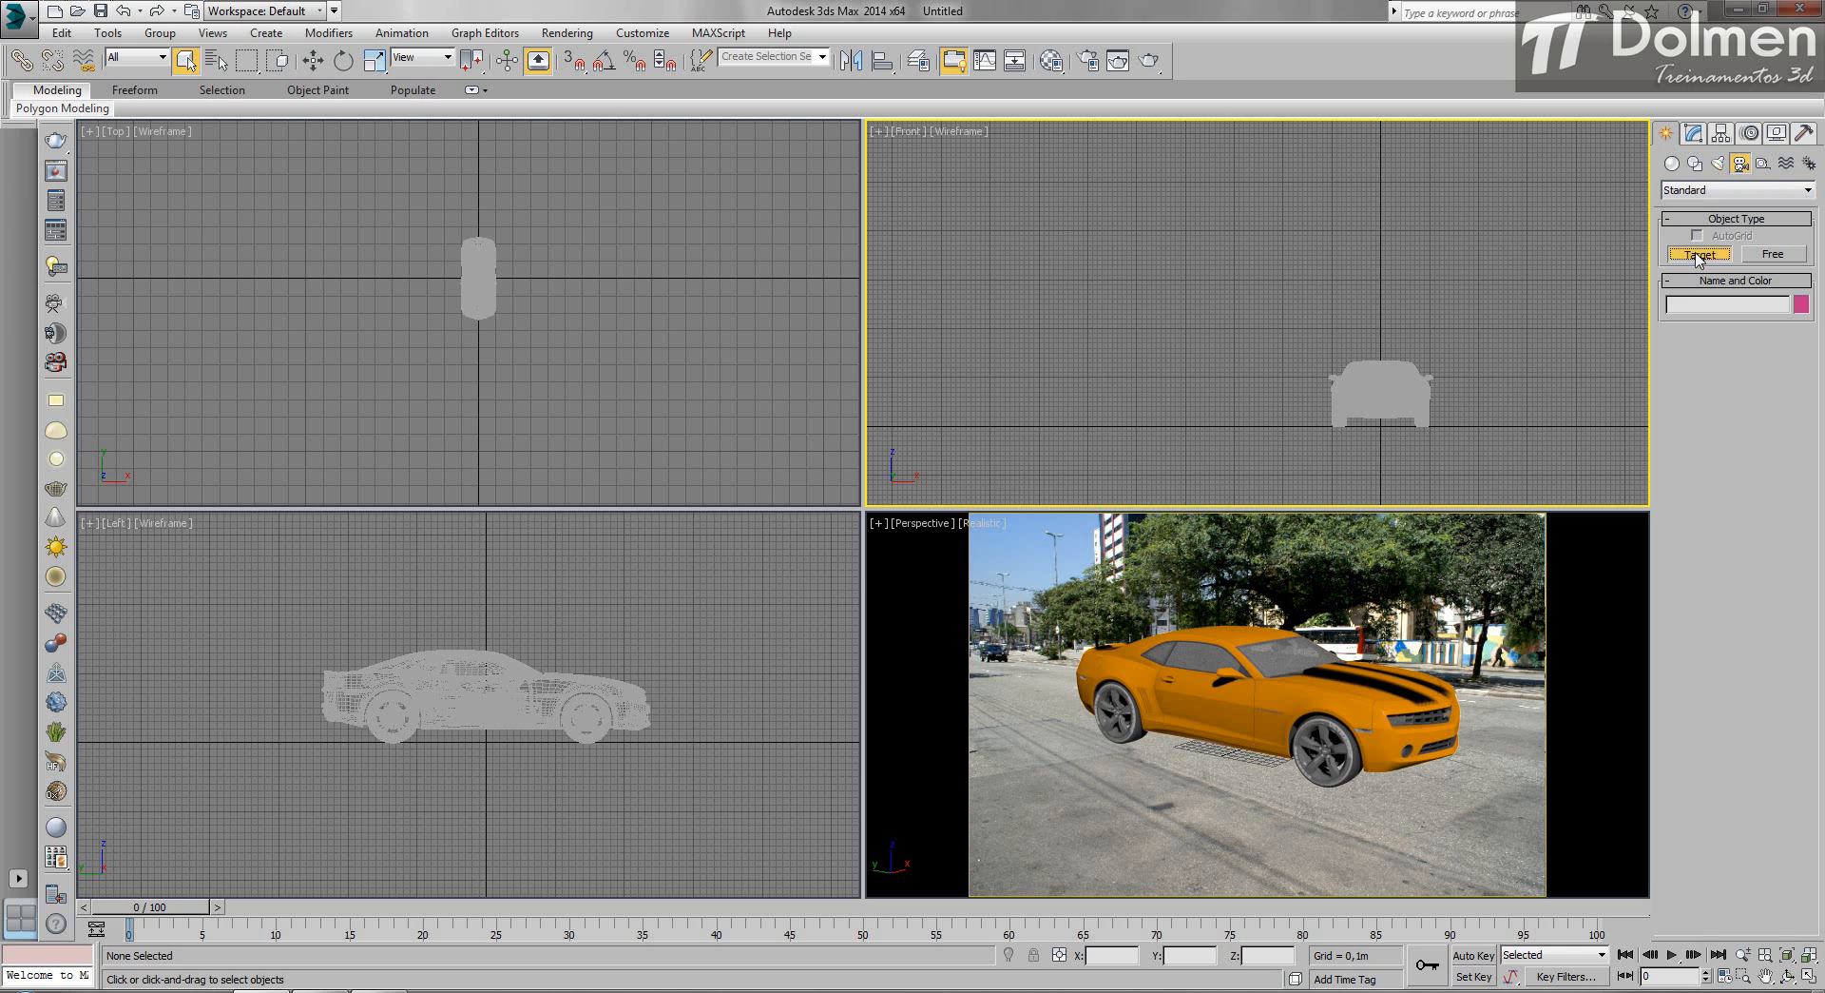
pyautogui.click(305, 475)
pyautogui.moveTo(305, 475); pyautogui.dragTo(476, 286)
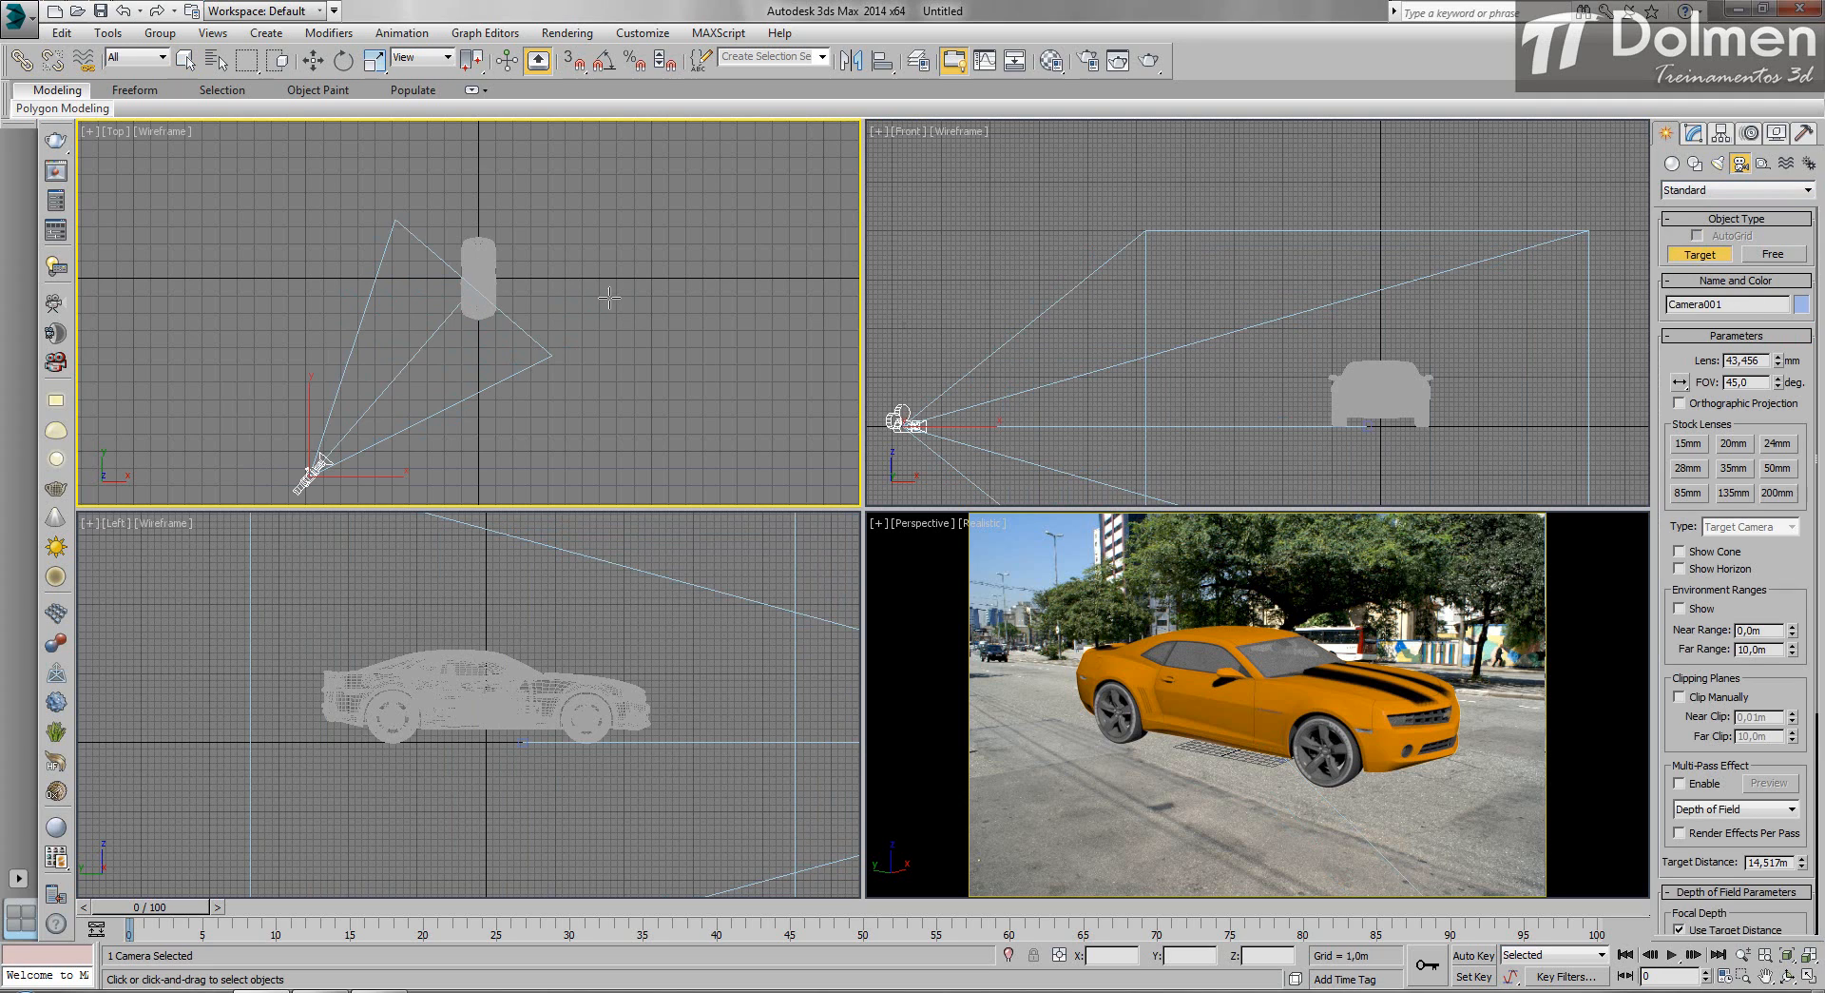
pyautogui.rightClick(749, 359)
# Switch the perspective viewport to the Camera001 view and set its display mode to Shaded.
pyautogui.rightClick(944, 652)
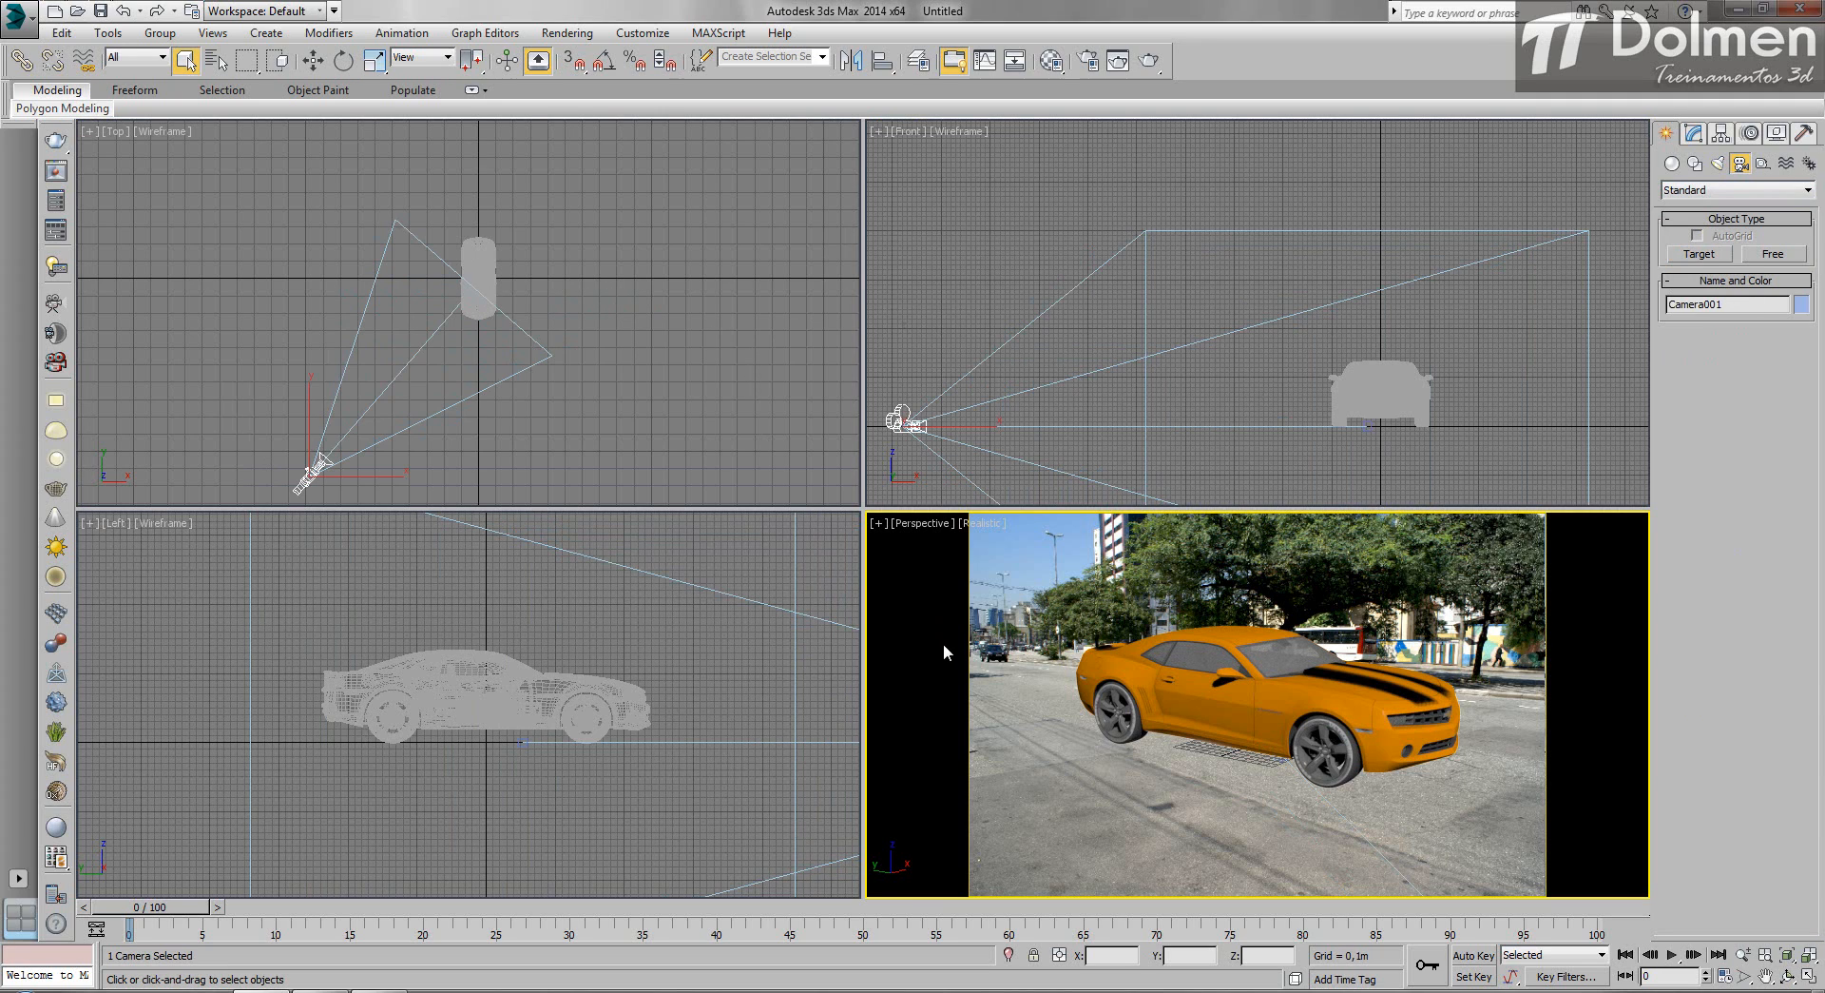
pyautogui.press('c')
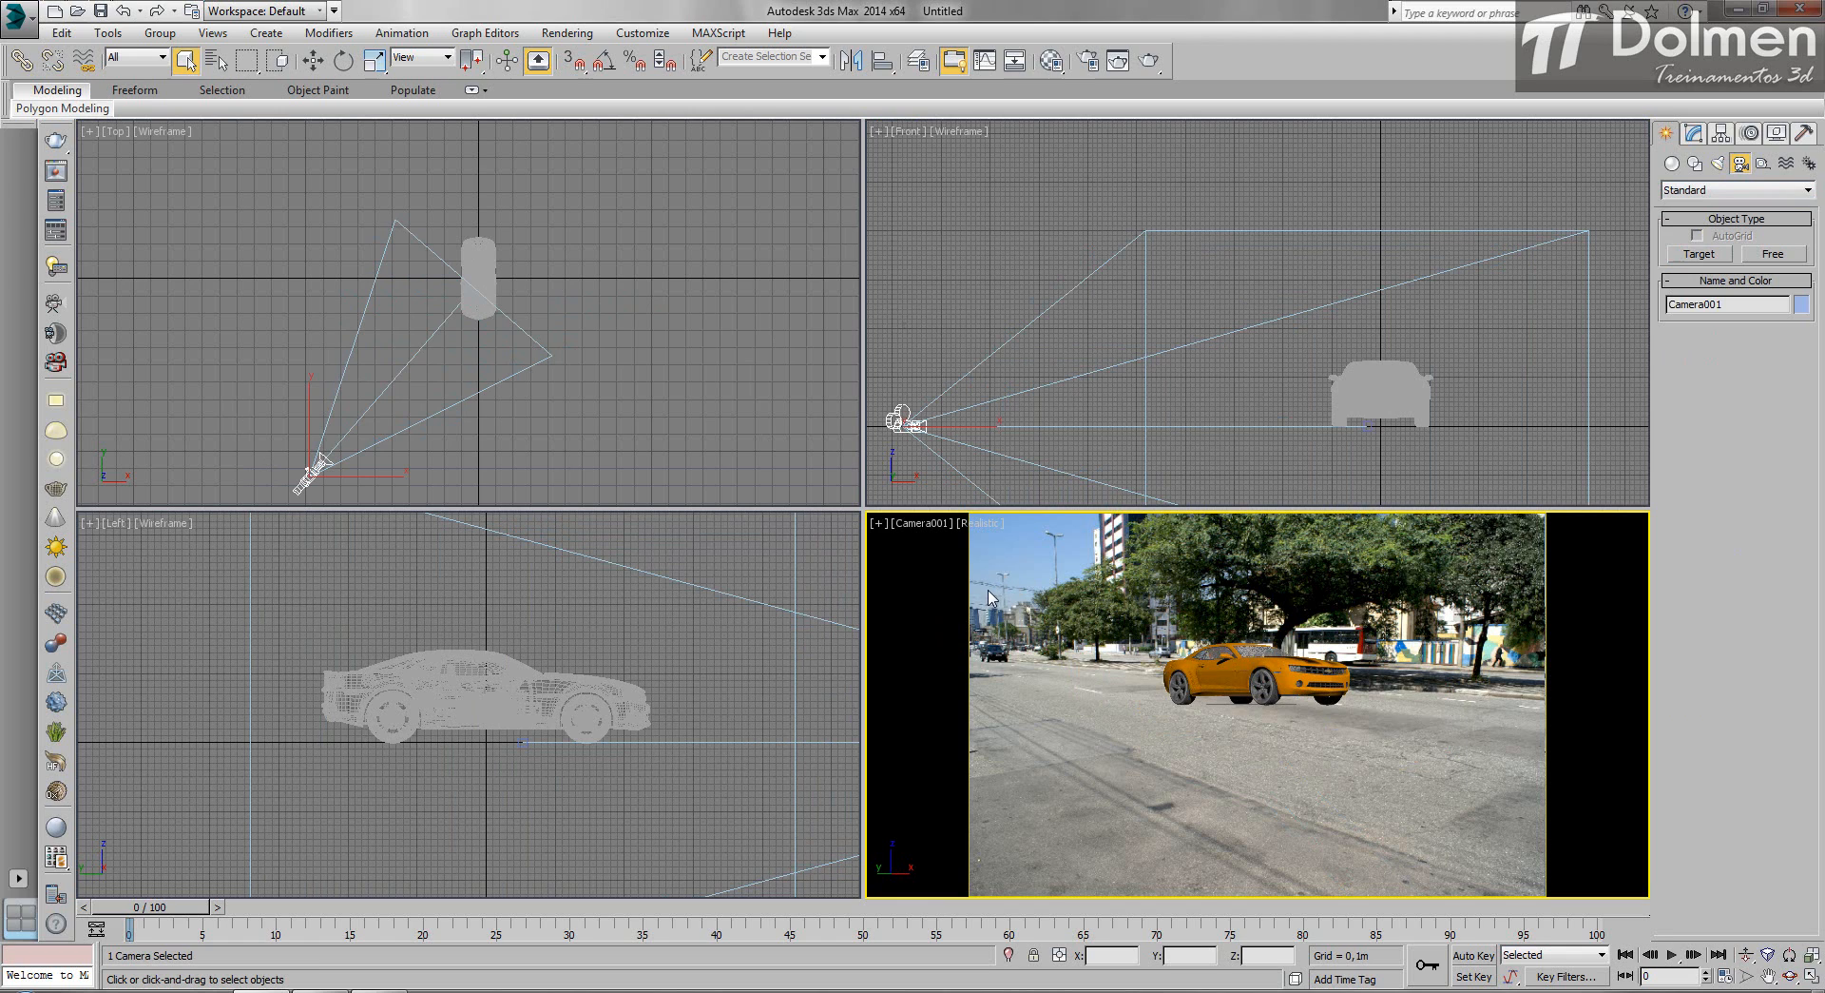
pyautogui.click(977, 530)
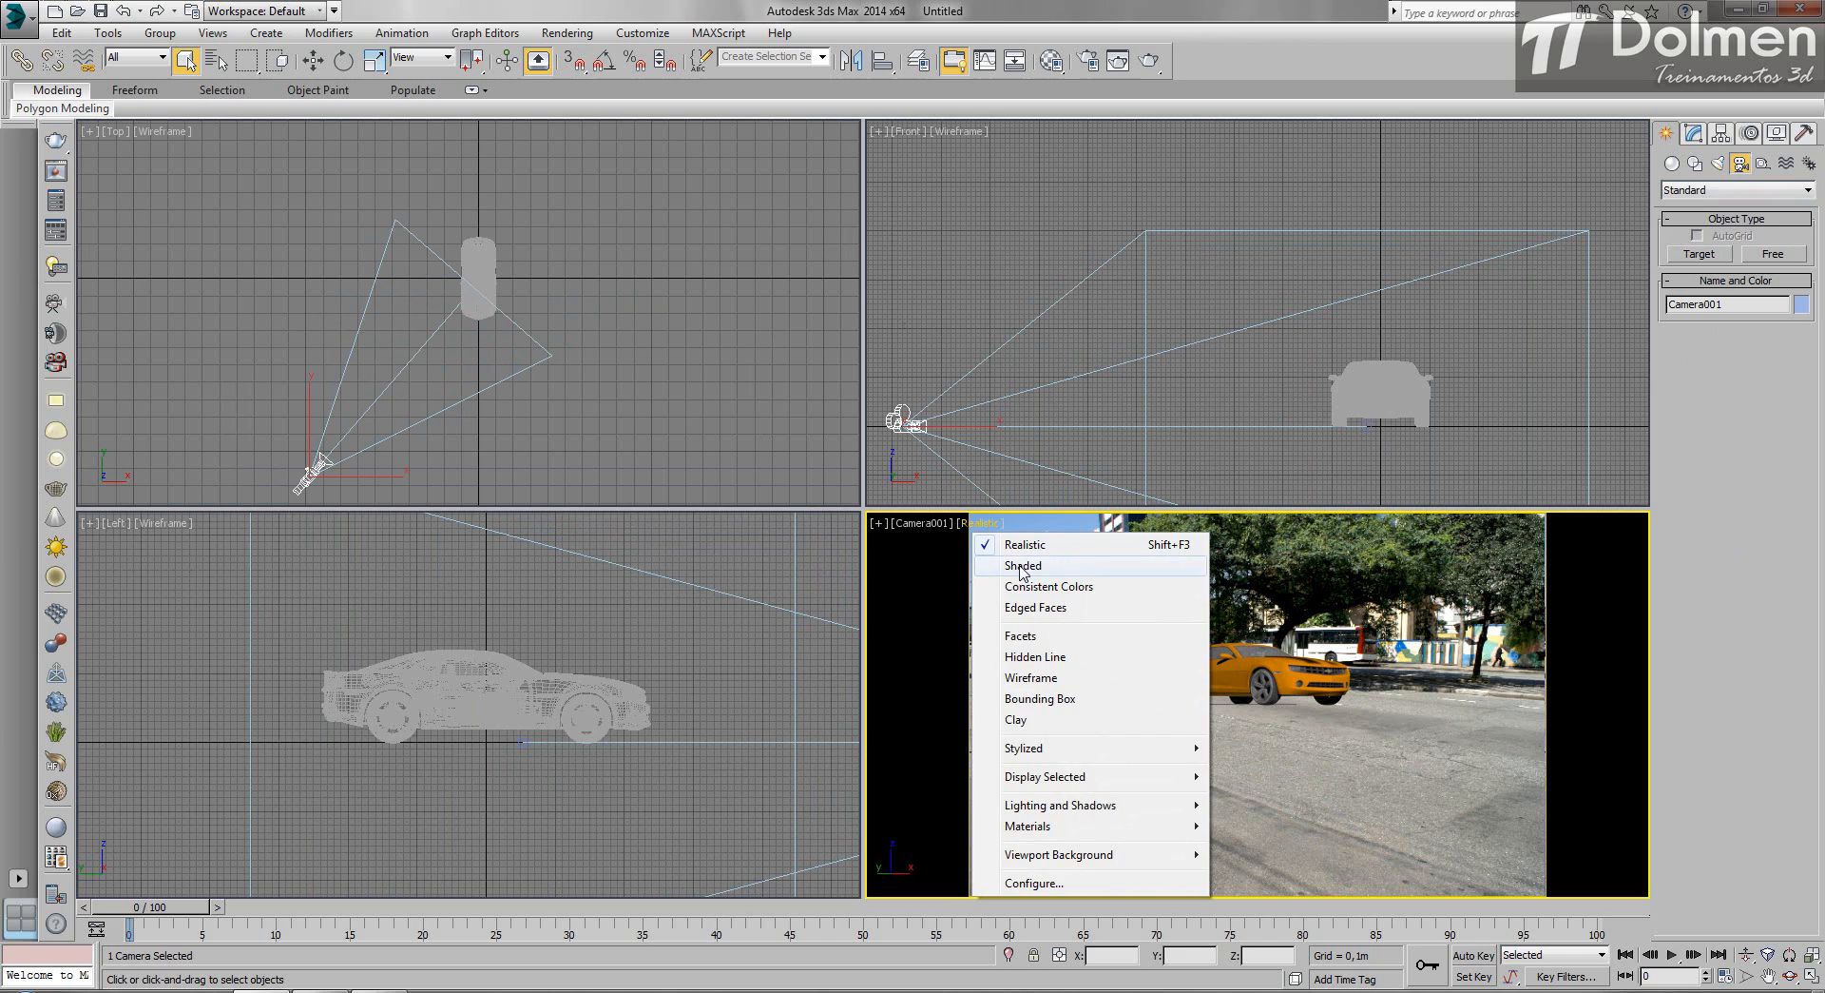
pyautogui.click(1016, 564)
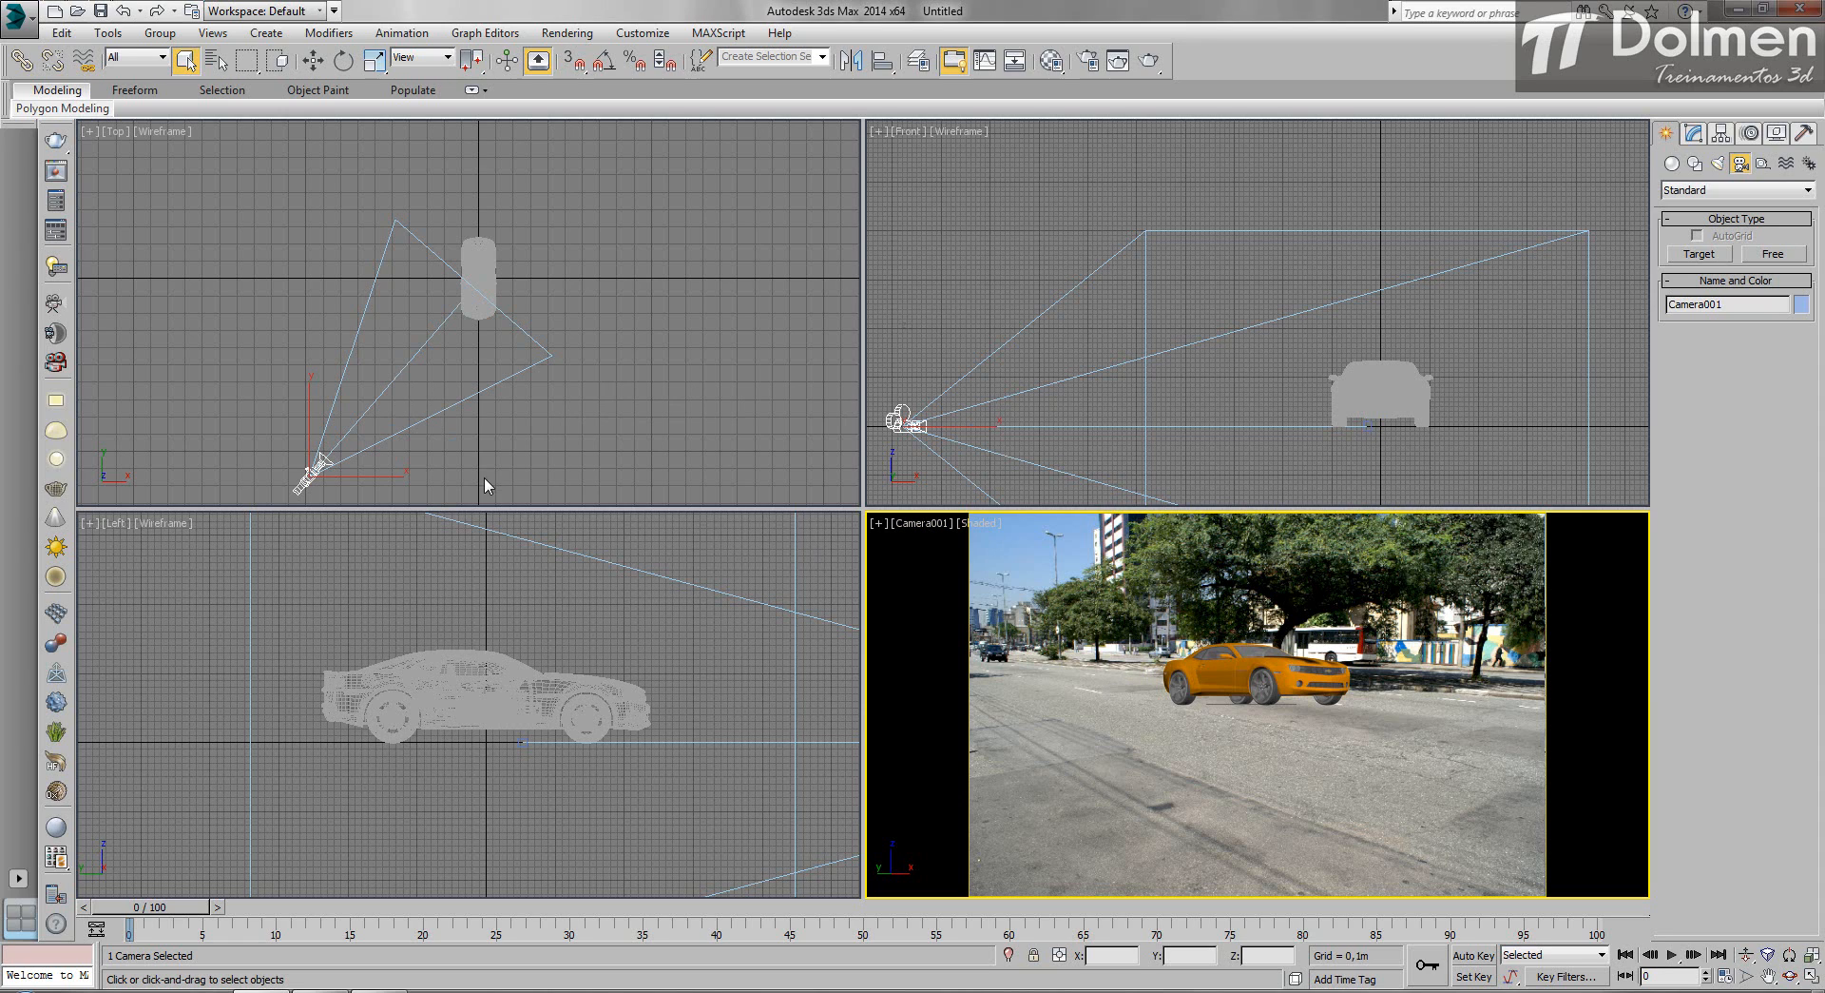
# Change the camera's type from Target Camera to Free Camera.
pyautogui.click(1694, 134)
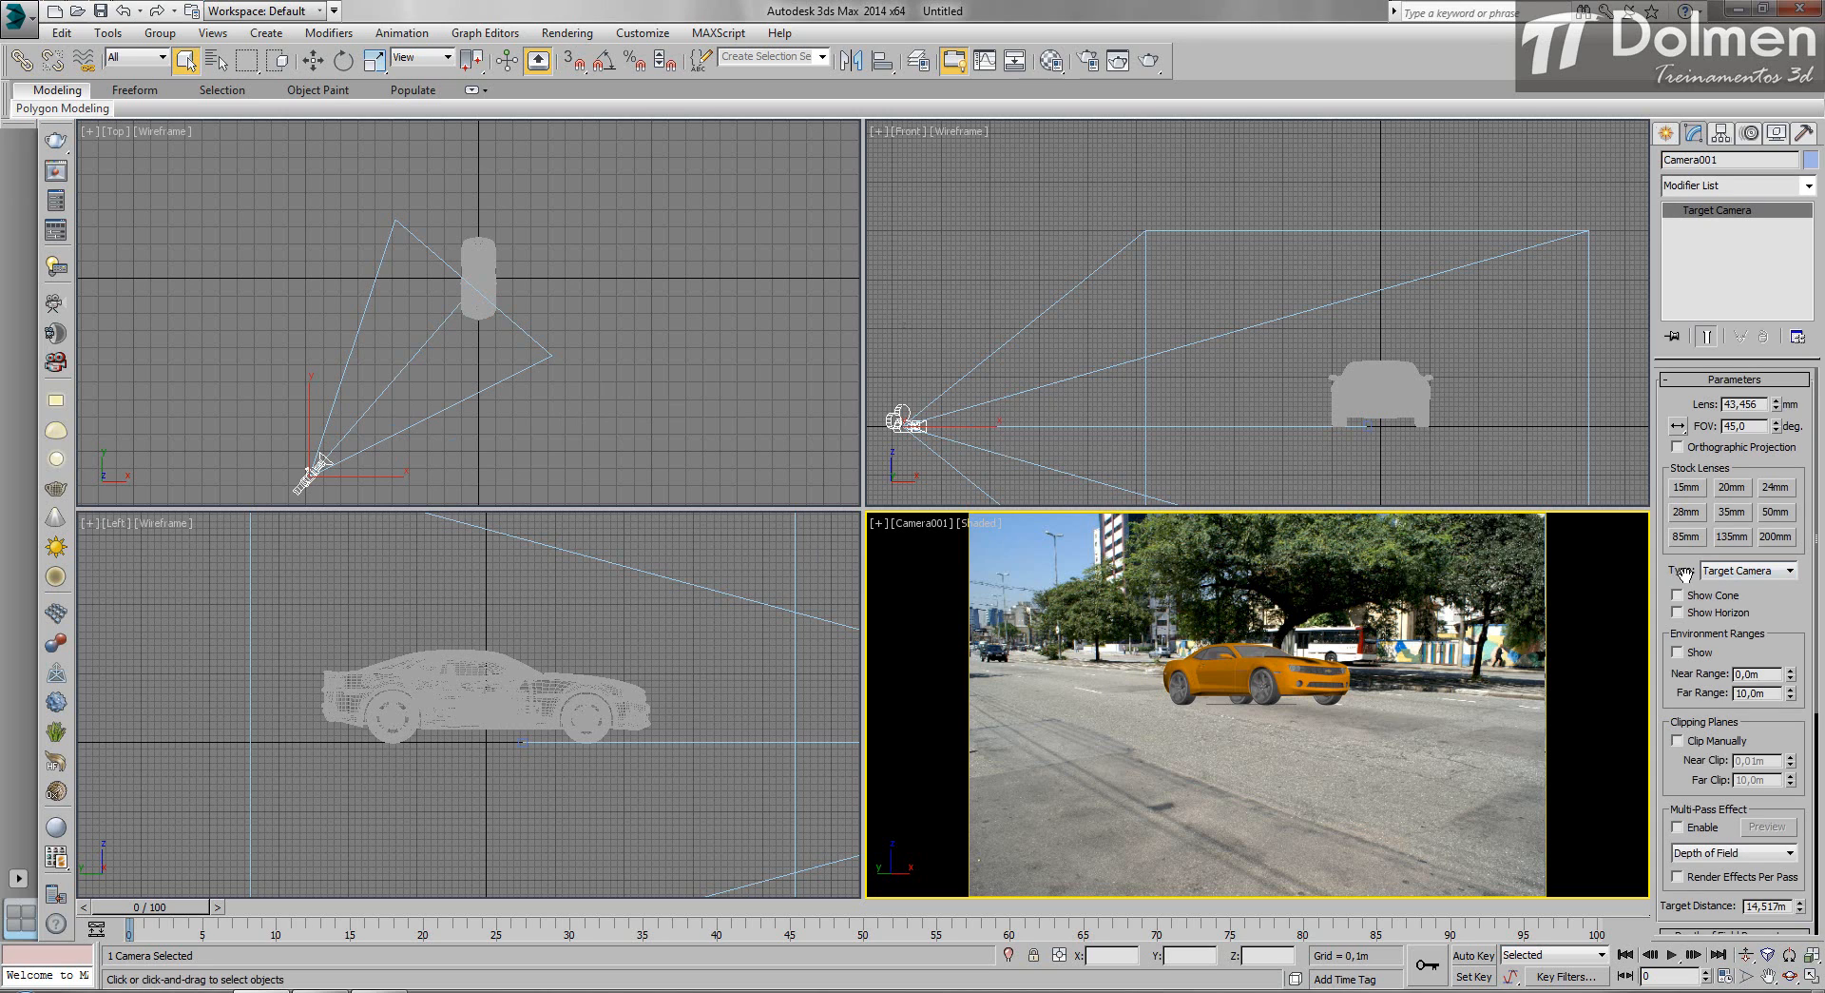
pyautogui.click(1757, 571)
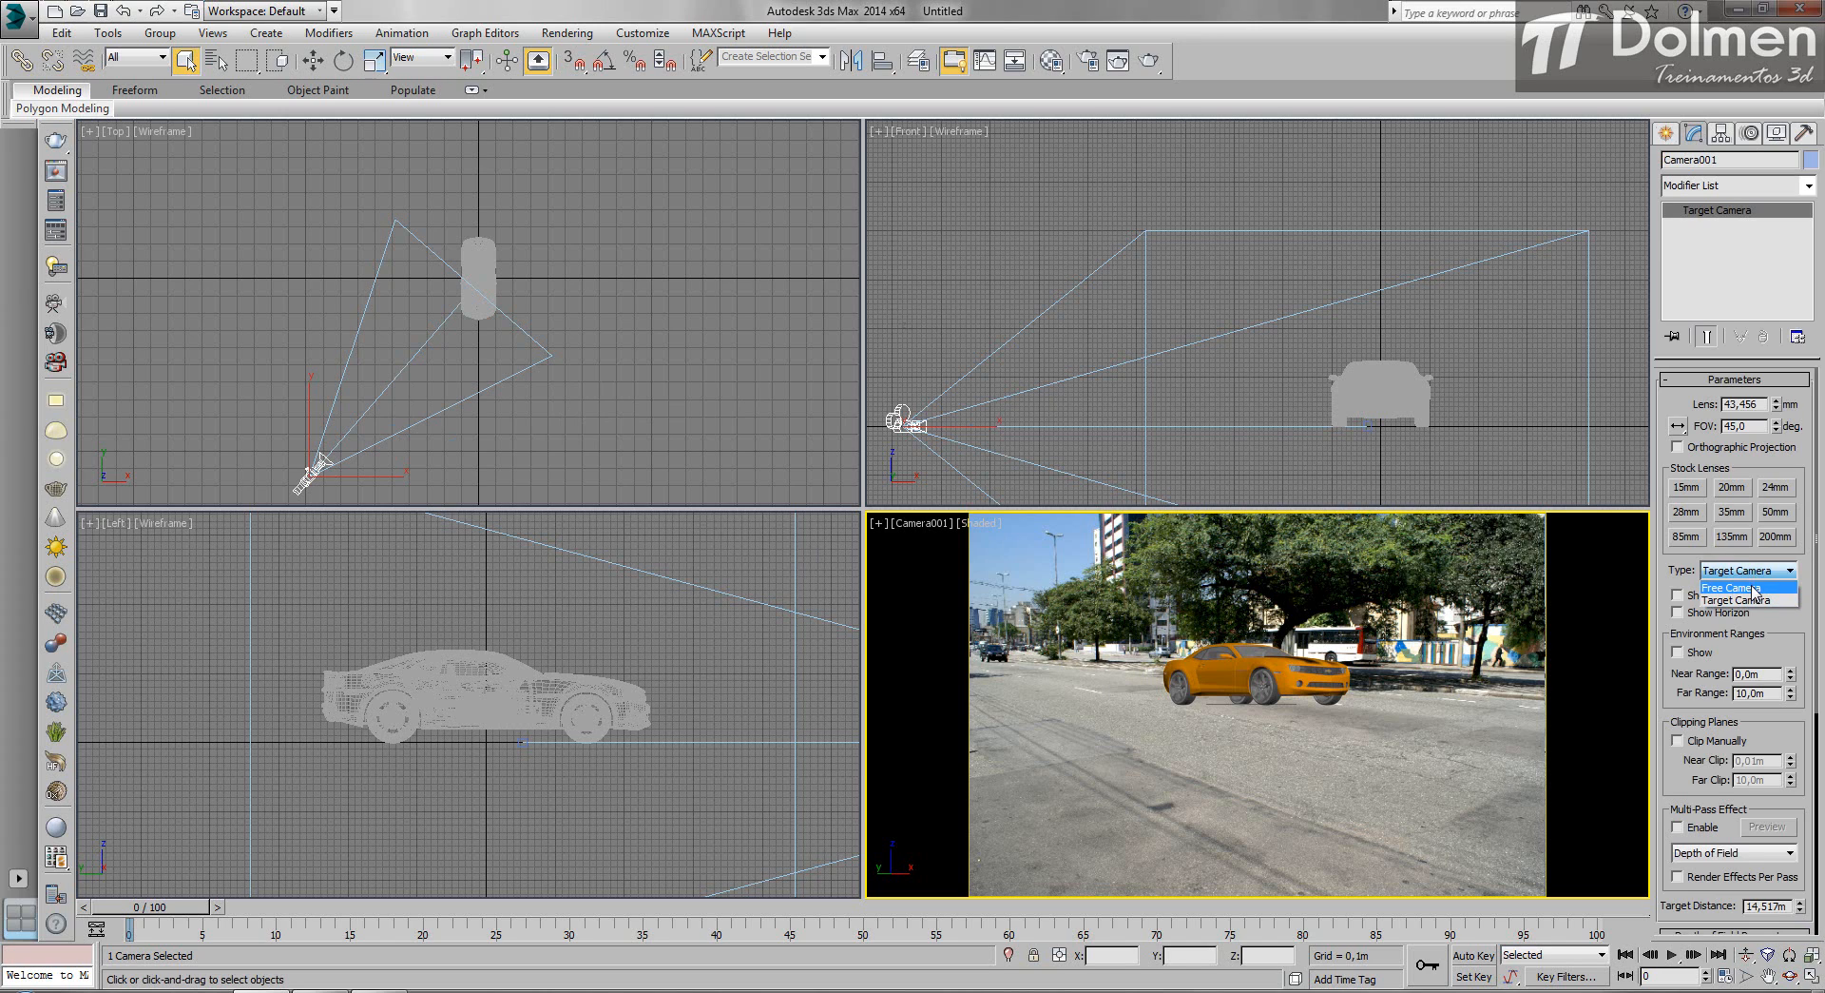
pyautogui.click(1772, 588)
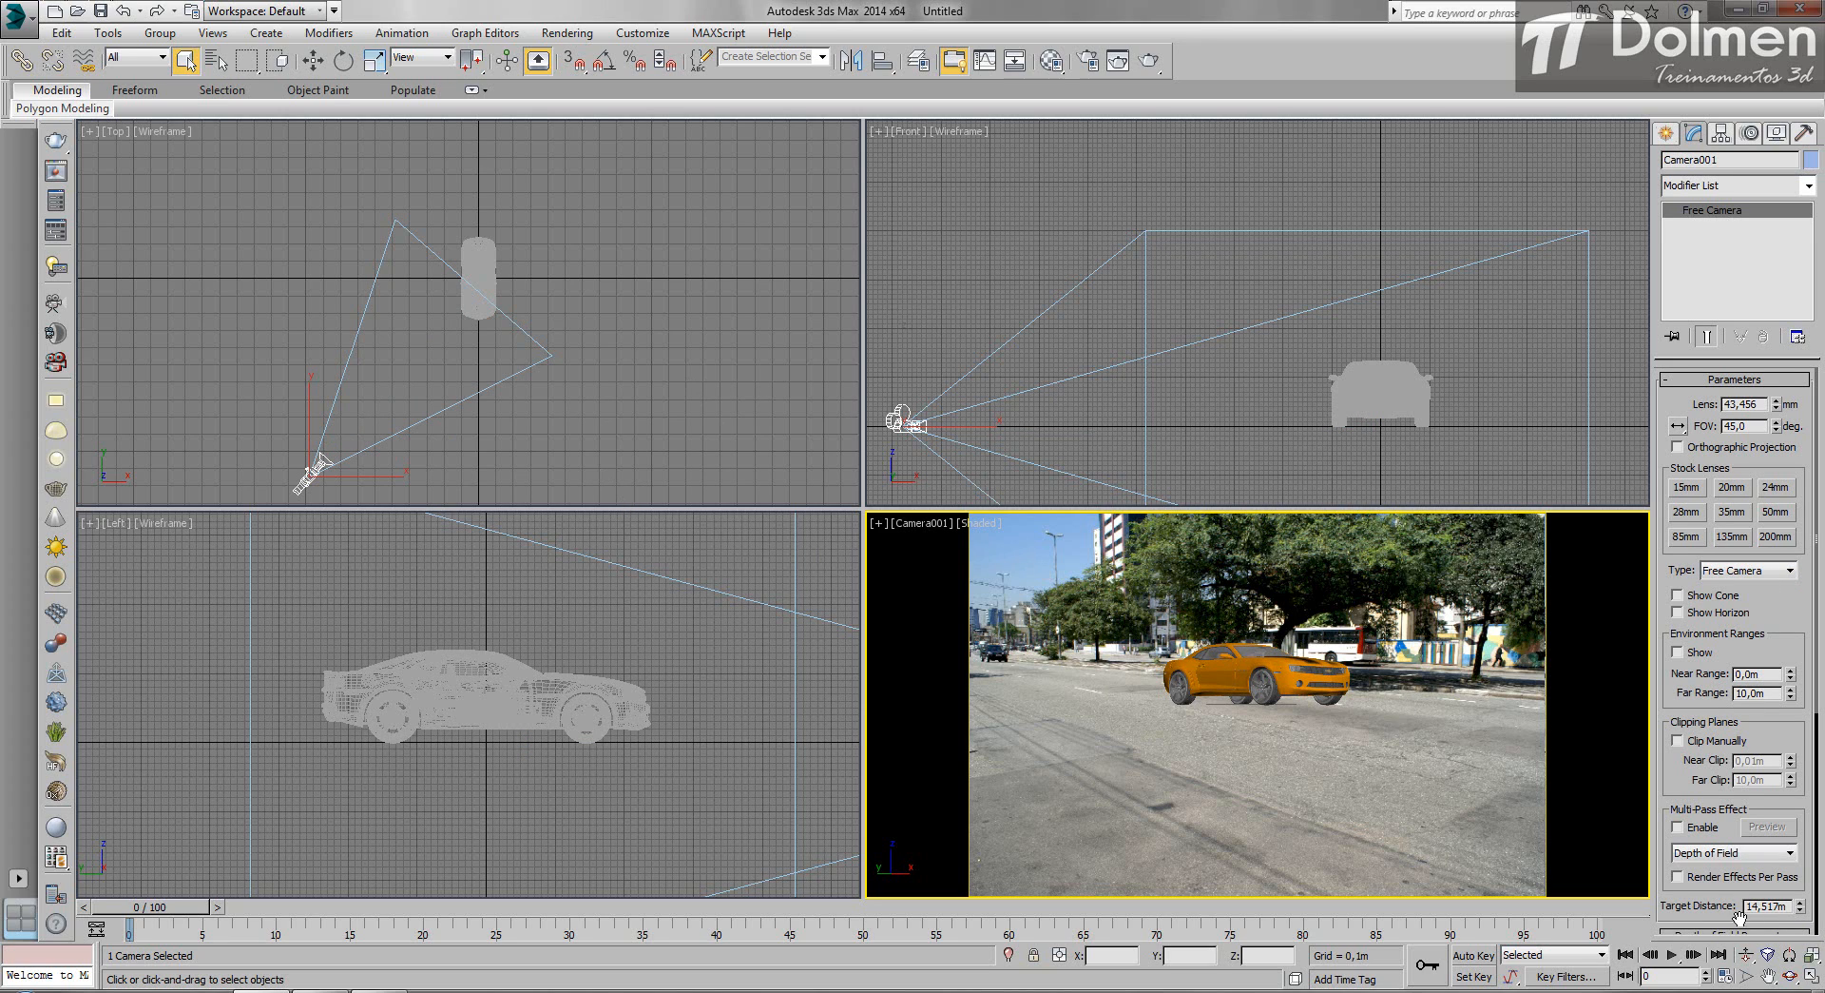
# Orbit the camera view to look down on the car from a higher angle over the road.
pyautogui.click(1789, 977)
pyautogui.moveTo(1262, 715); pyautogui.dragTo(1280, 761)
pyautogui.rightClick(1226, 792)
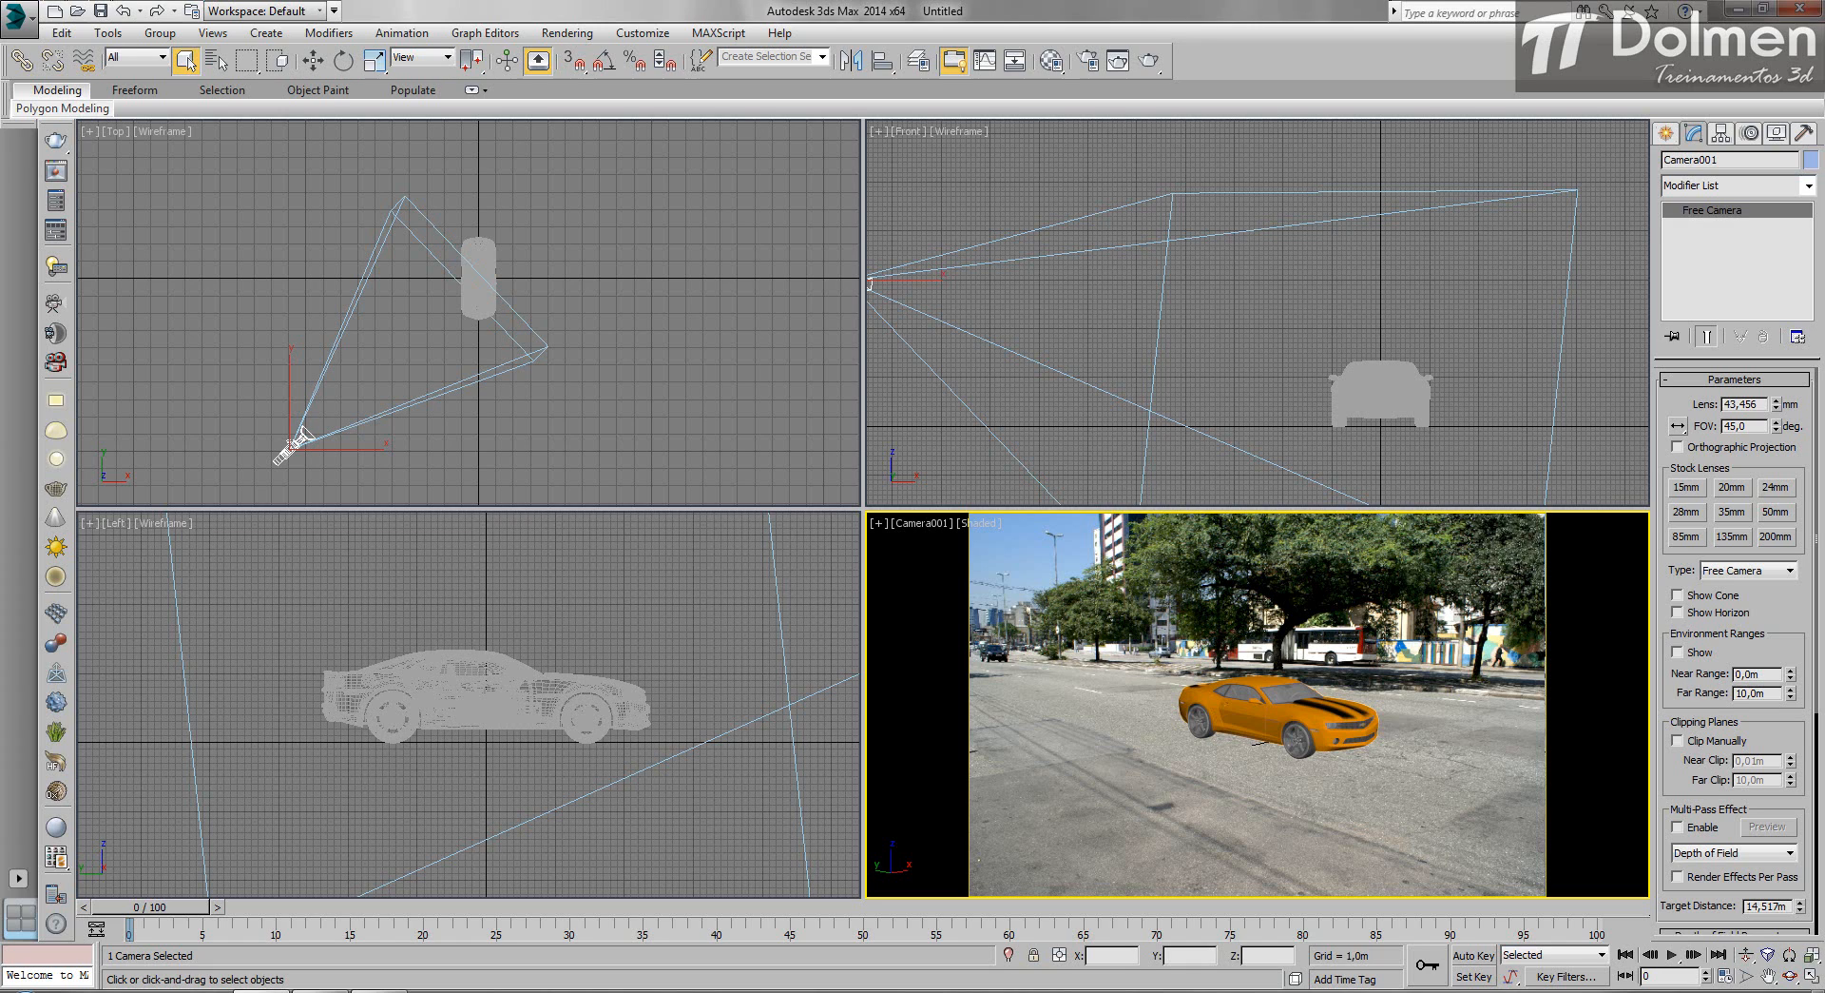
# Start the Perspective Match utility and show its XYZ vanishing lines in the maximized camera view.
pyautogui.click(1805, 137)
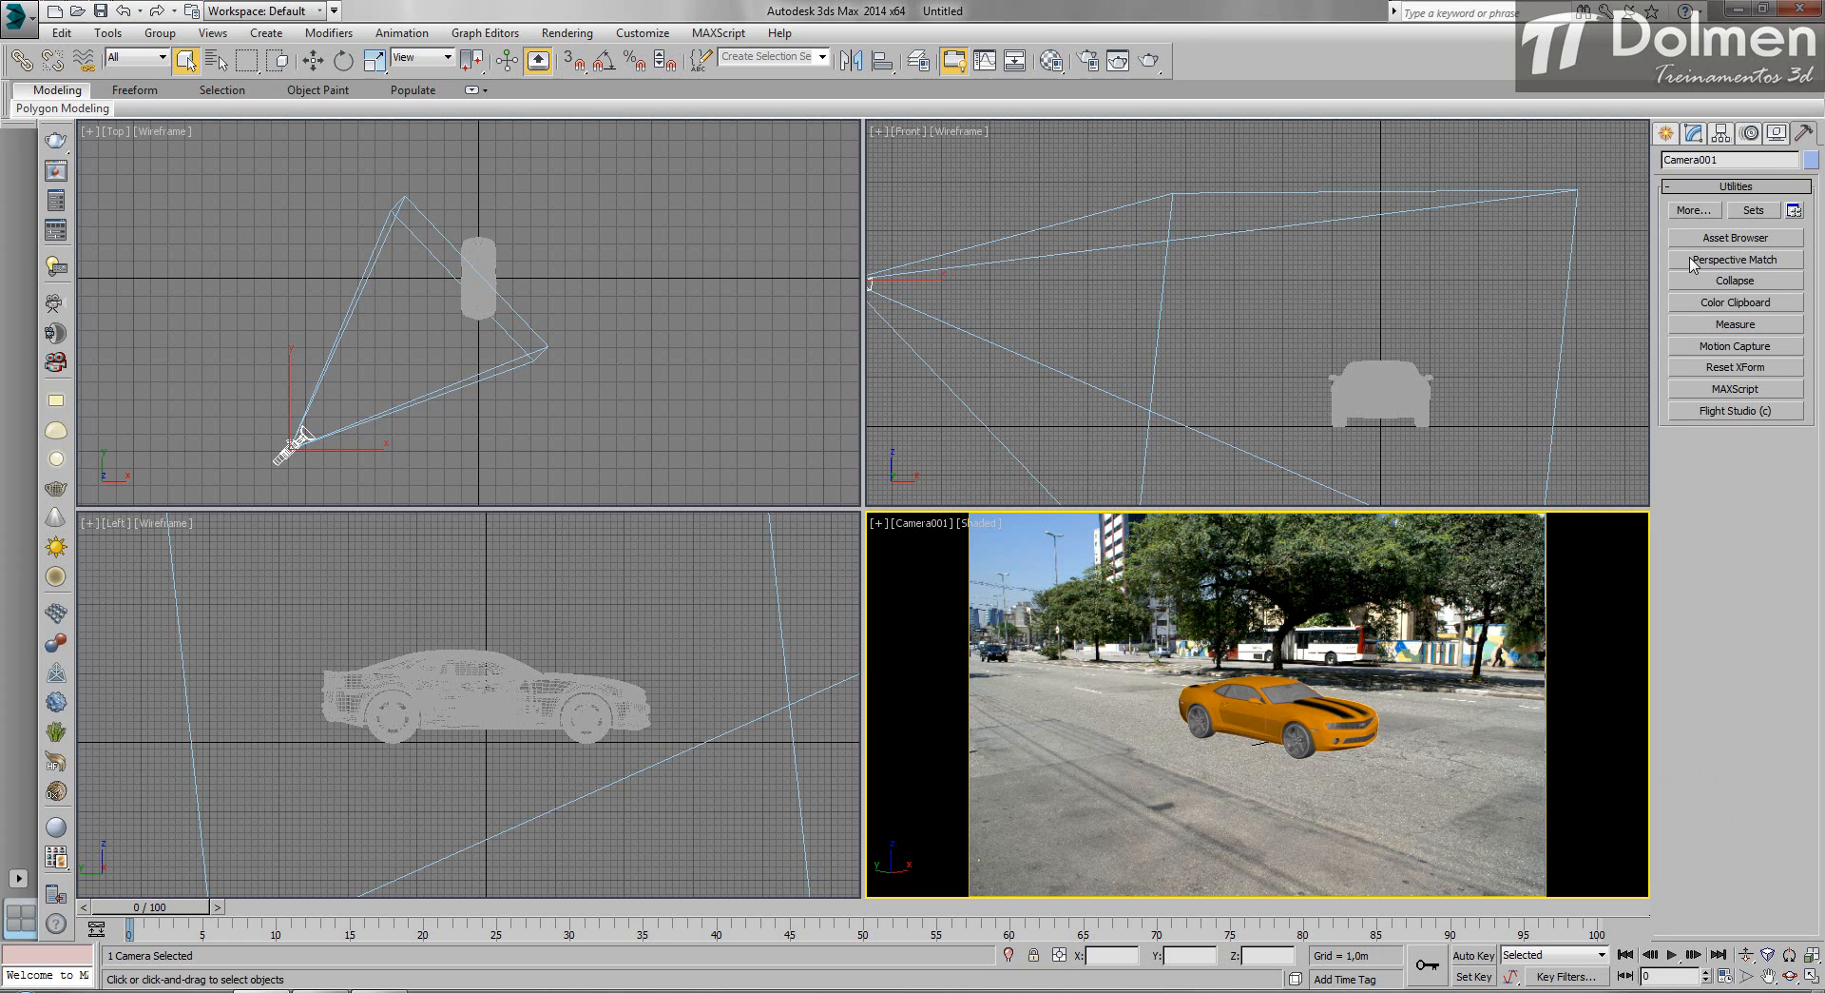
pyautogui.click(1747, 267)
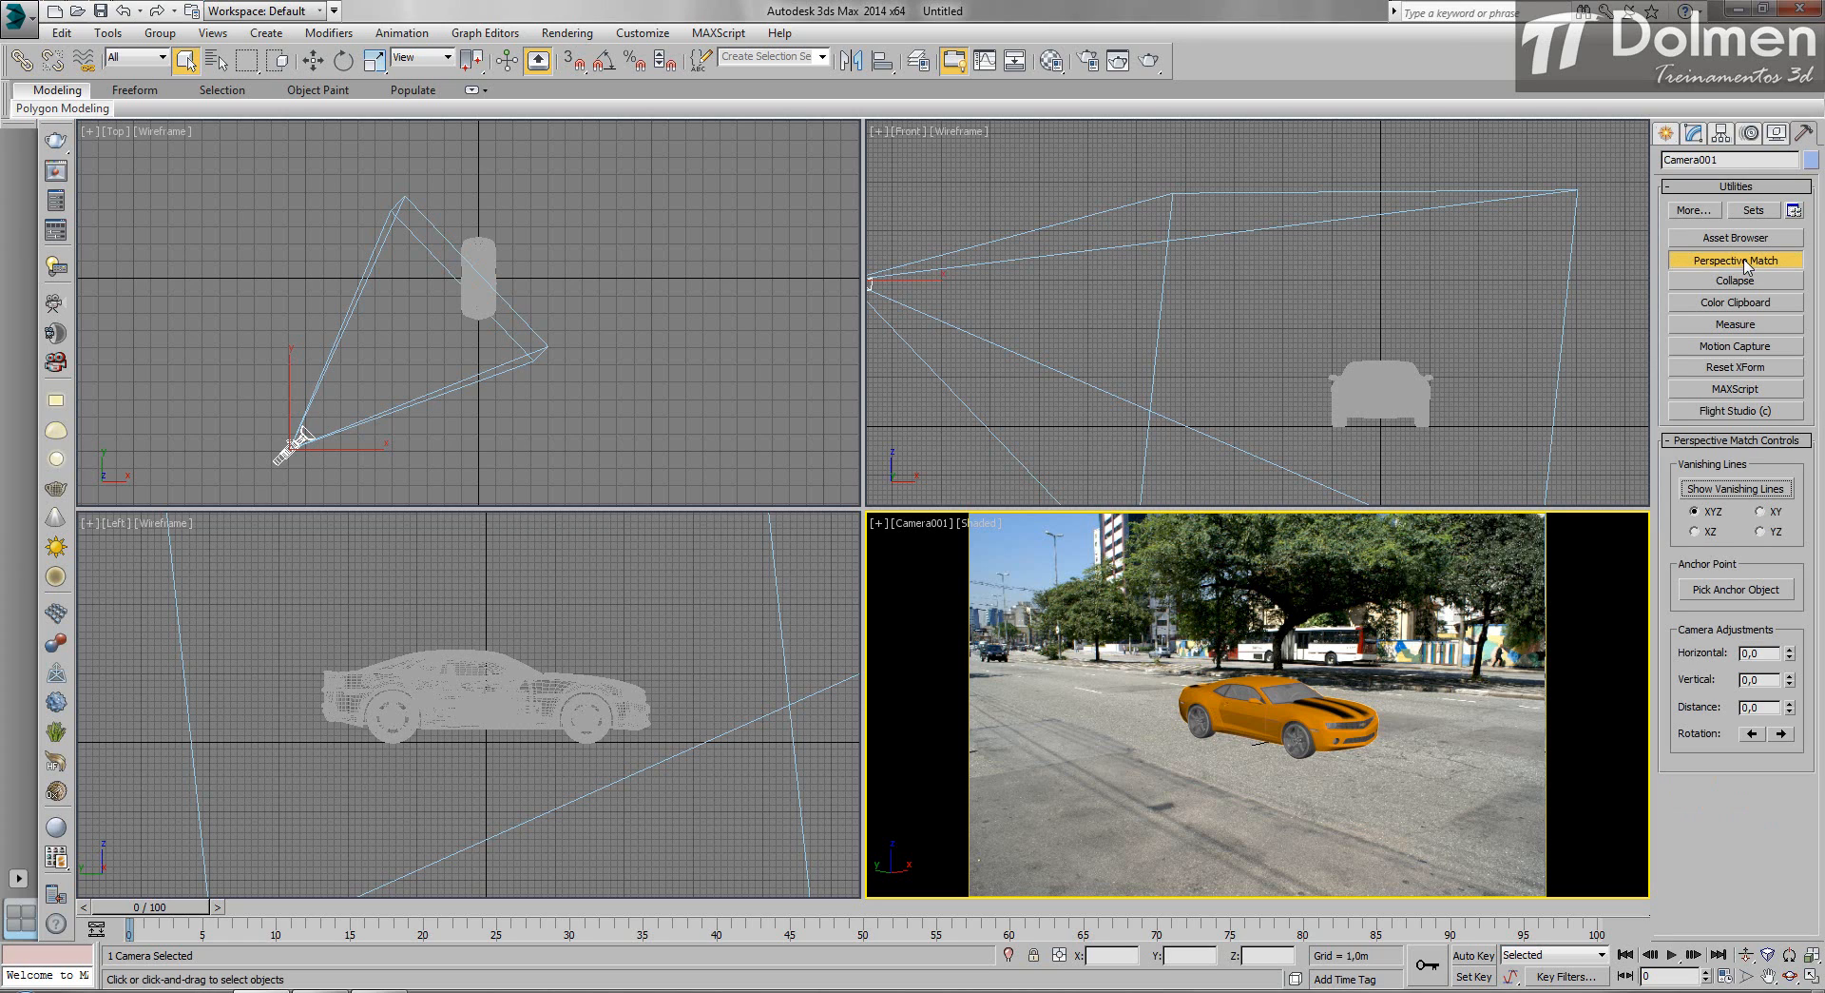
pyautogui.click(1810, 983)
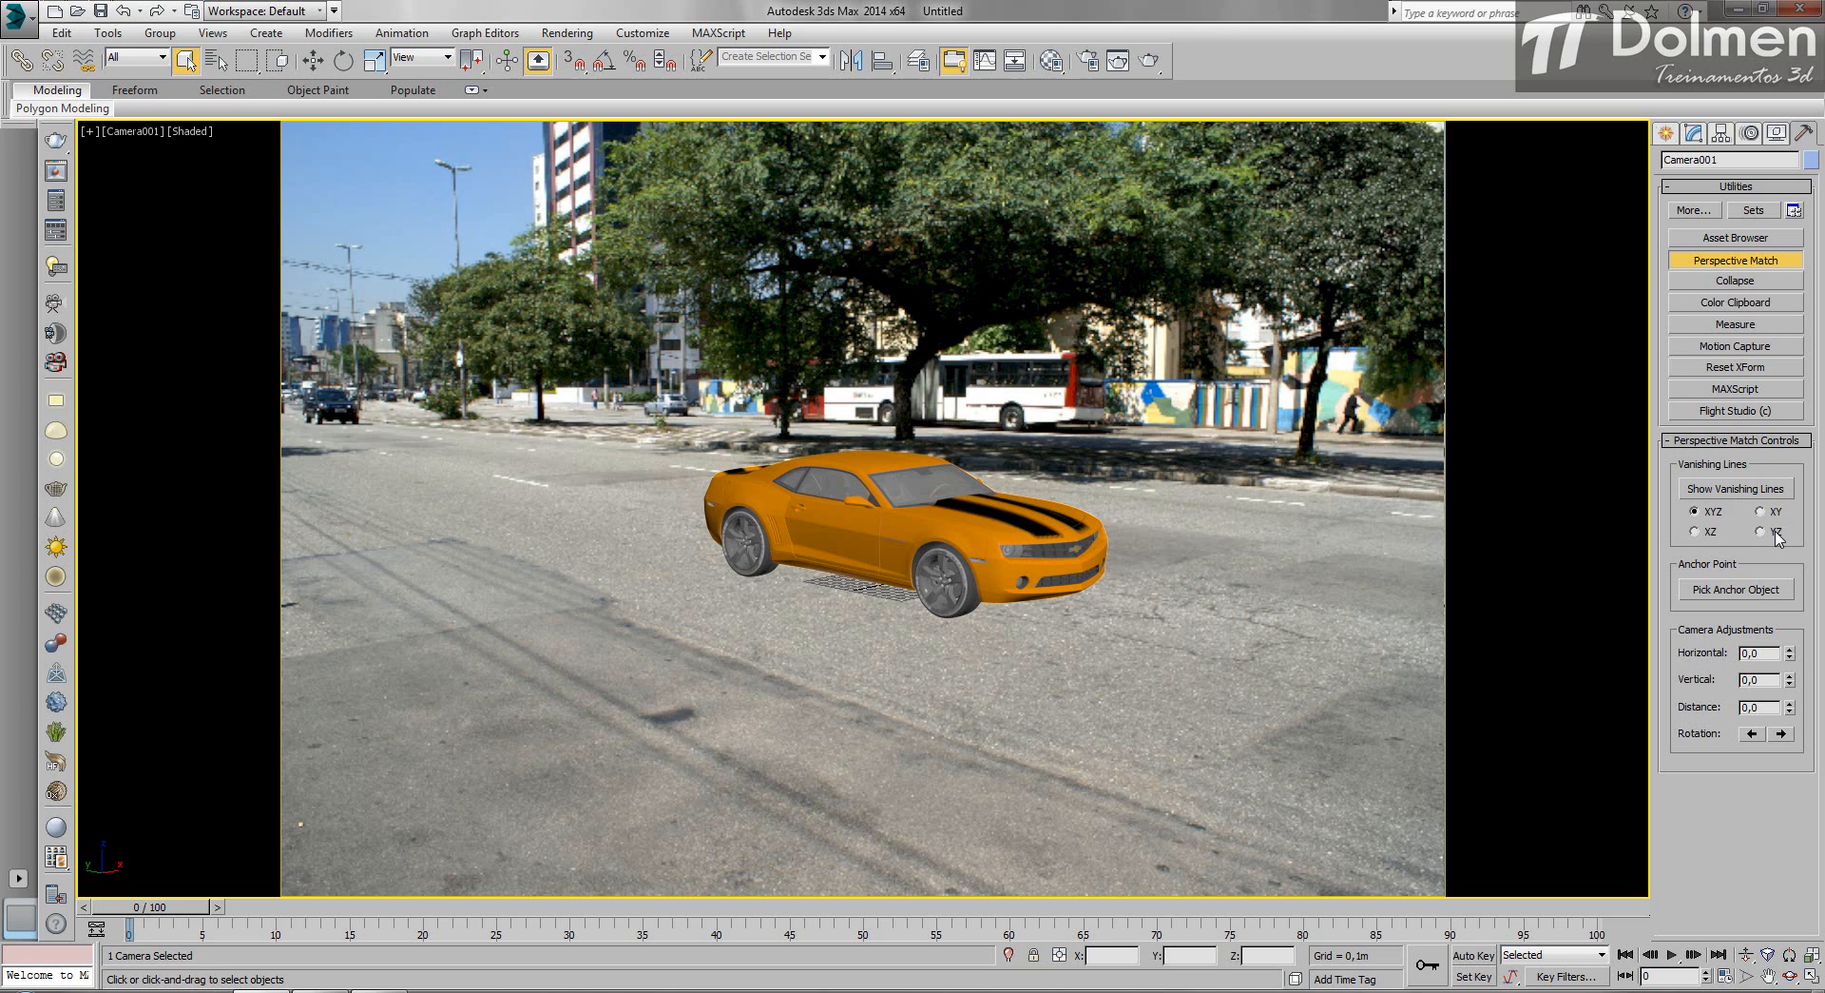
pyautogui.click(1721, 492)
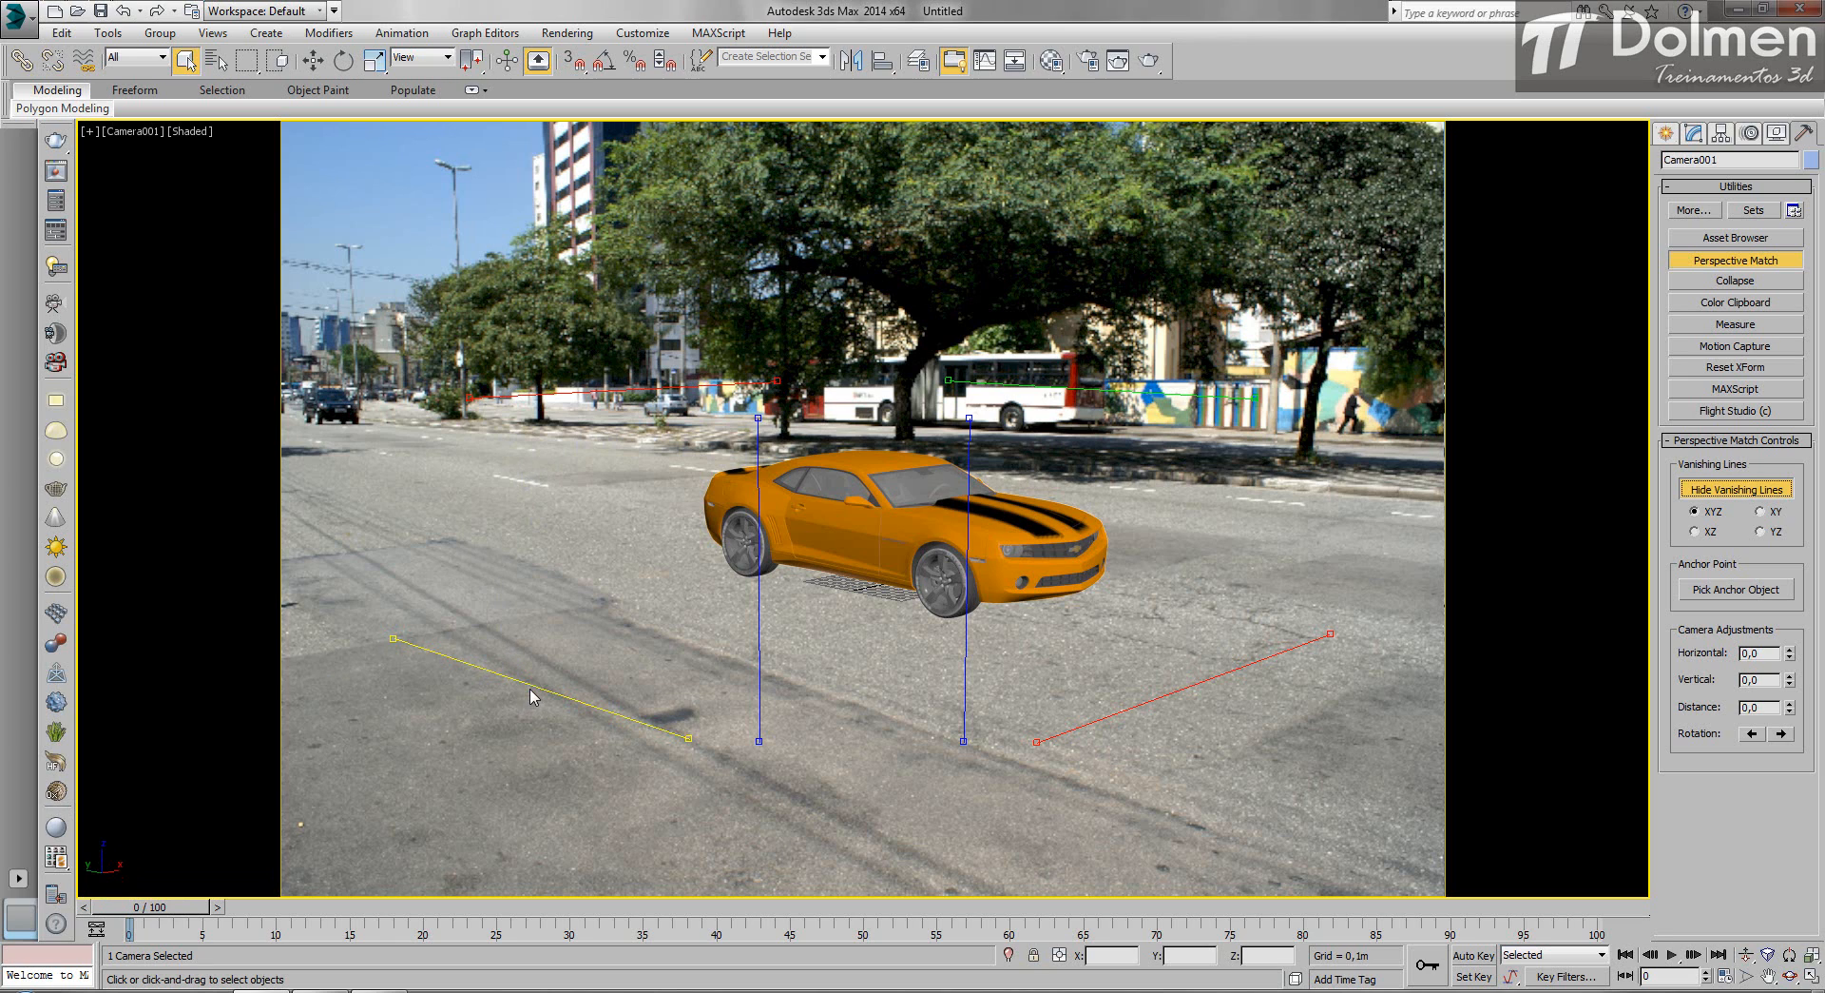
# Align the two green vanishing lines with the near edge of the road and the far curb in the photo.
pyautogui.moveTo(464, 675); pyautogui.dragTo(345, 526)
pyautogui.moveTo(586, 582); pyautogui.dragTo(1000, 902)
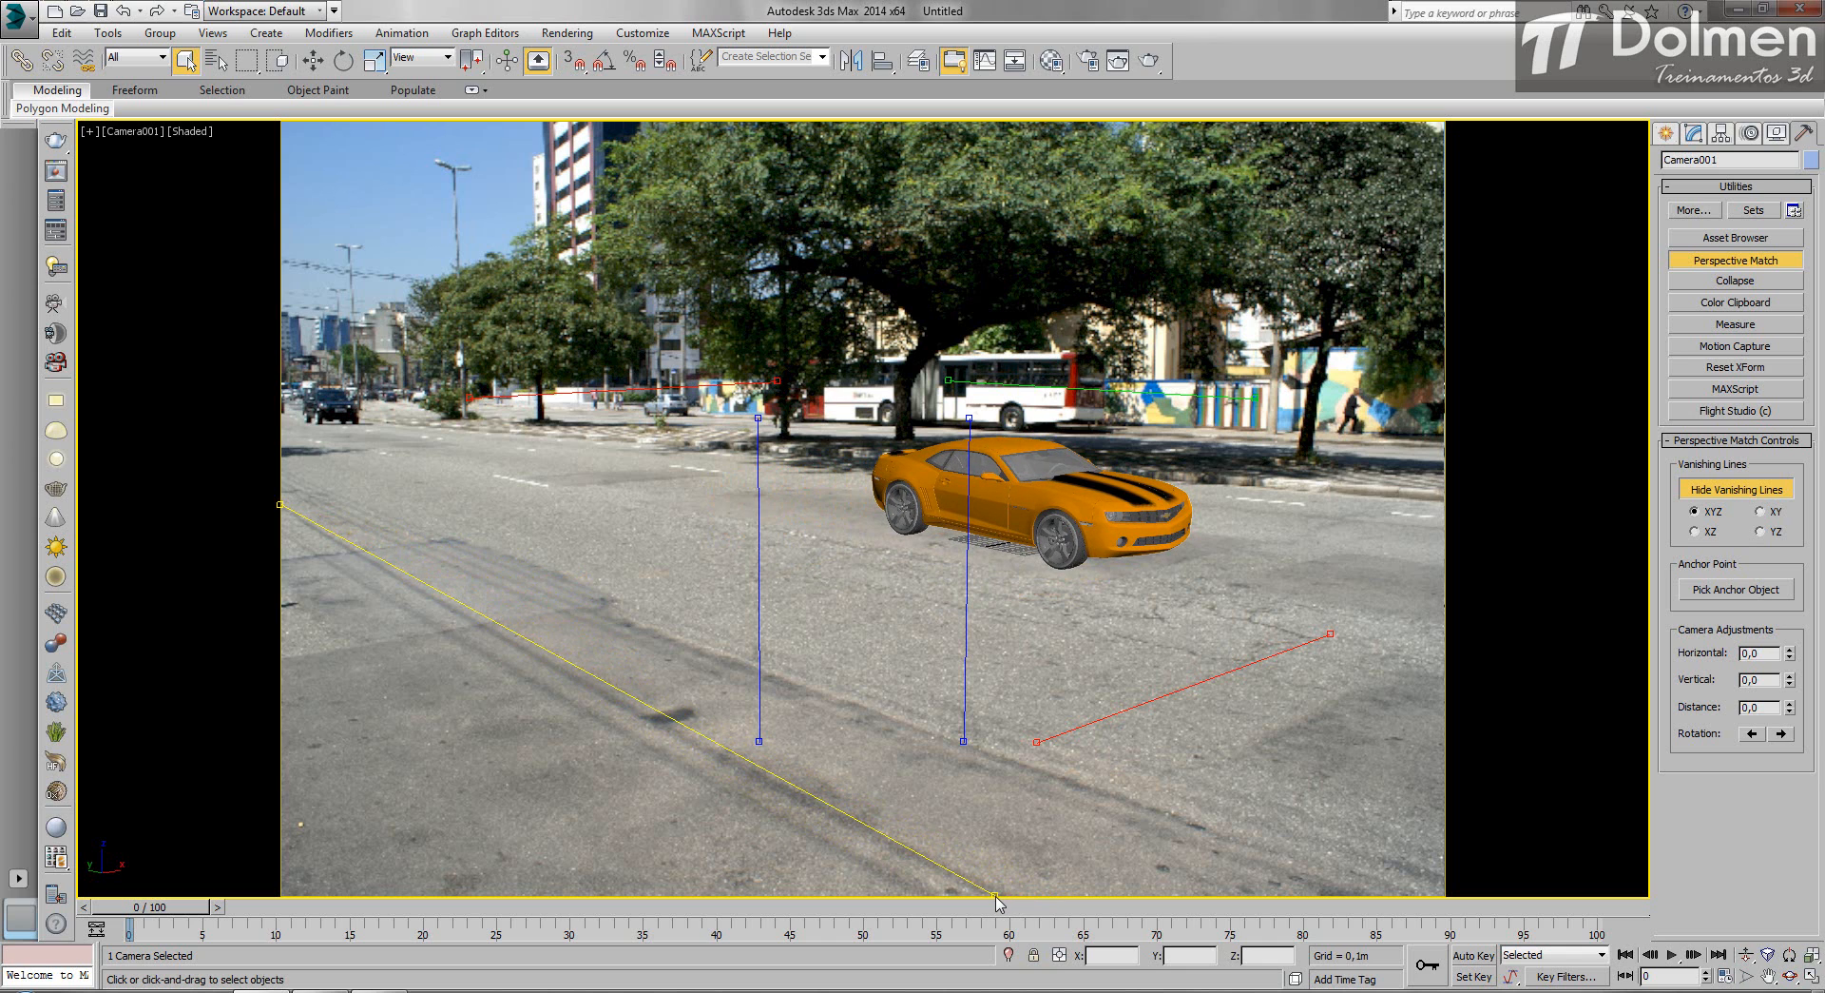
pyautogui.moveTo(998, 903)
pyautogui.mouseDown()
pyautogui.moveTo(1258, 902)
pyautogui.moveTo(984, 899)
pyautogui.mouseUp()
pyautogui.moveTo(1172, 393); pyautogui.dragTo(1285, 495)
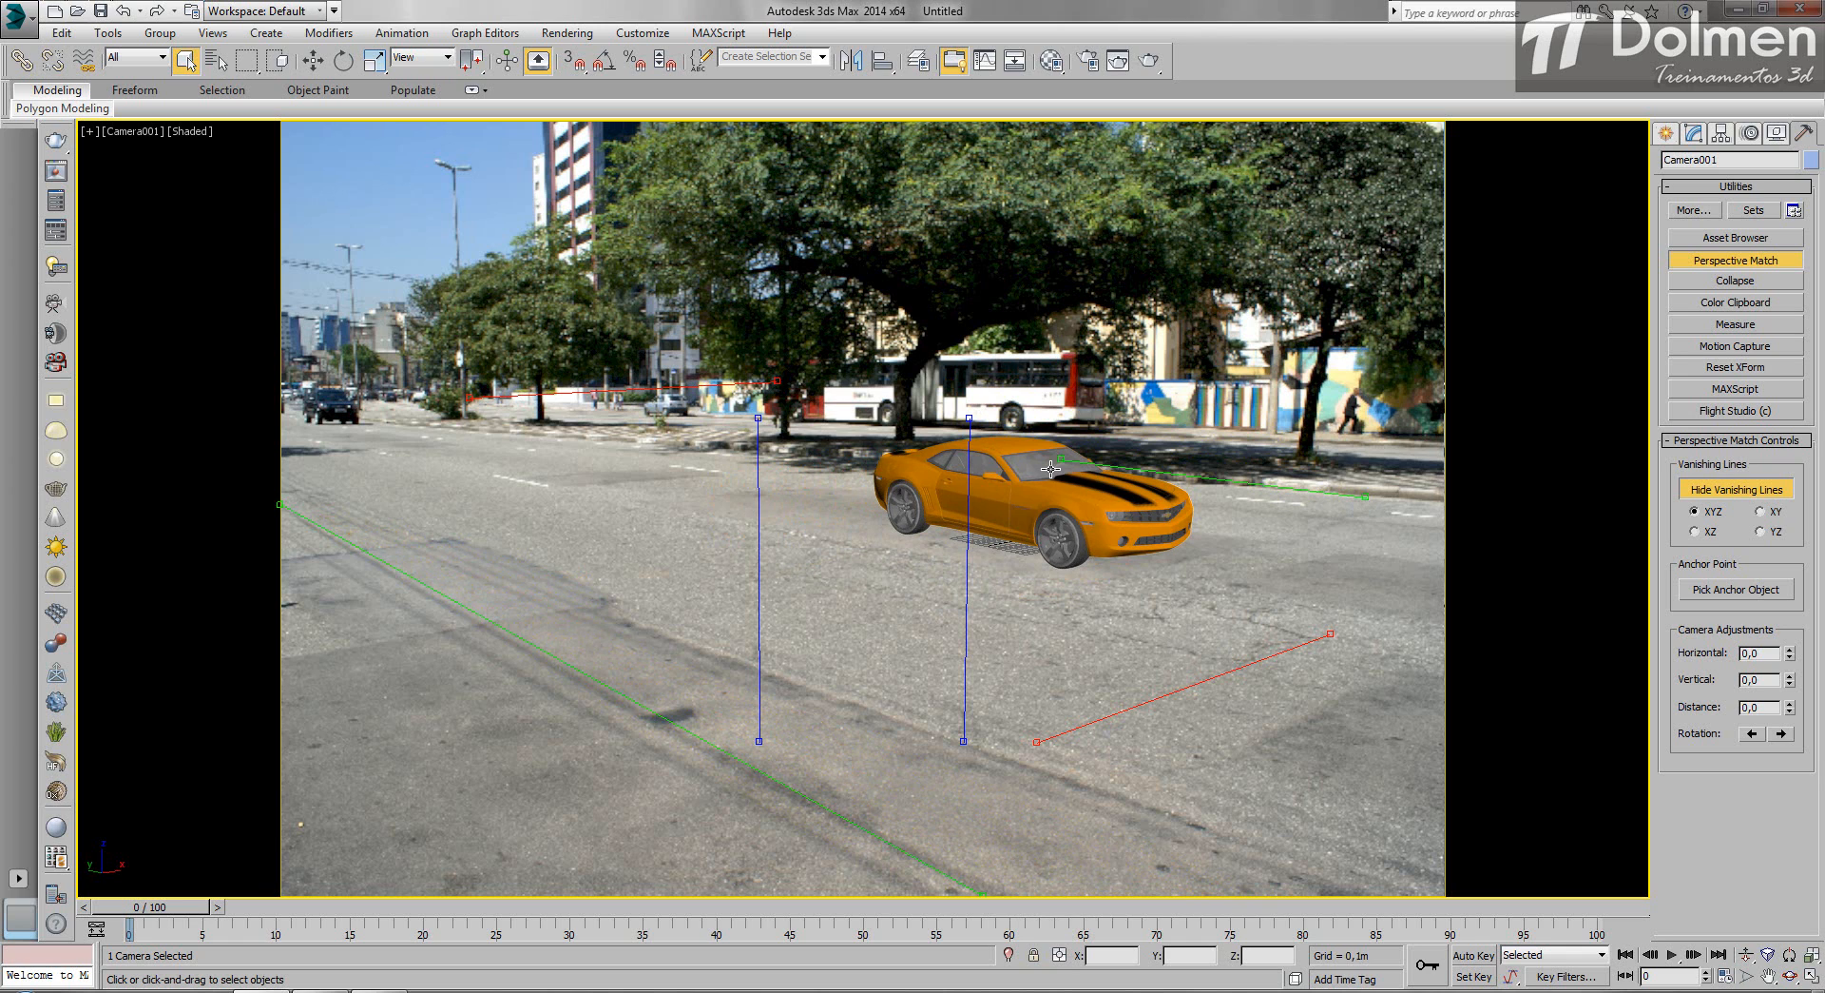
pyautogui.moveTo(1060, 462); pyautogui.dragTo(395, 429)
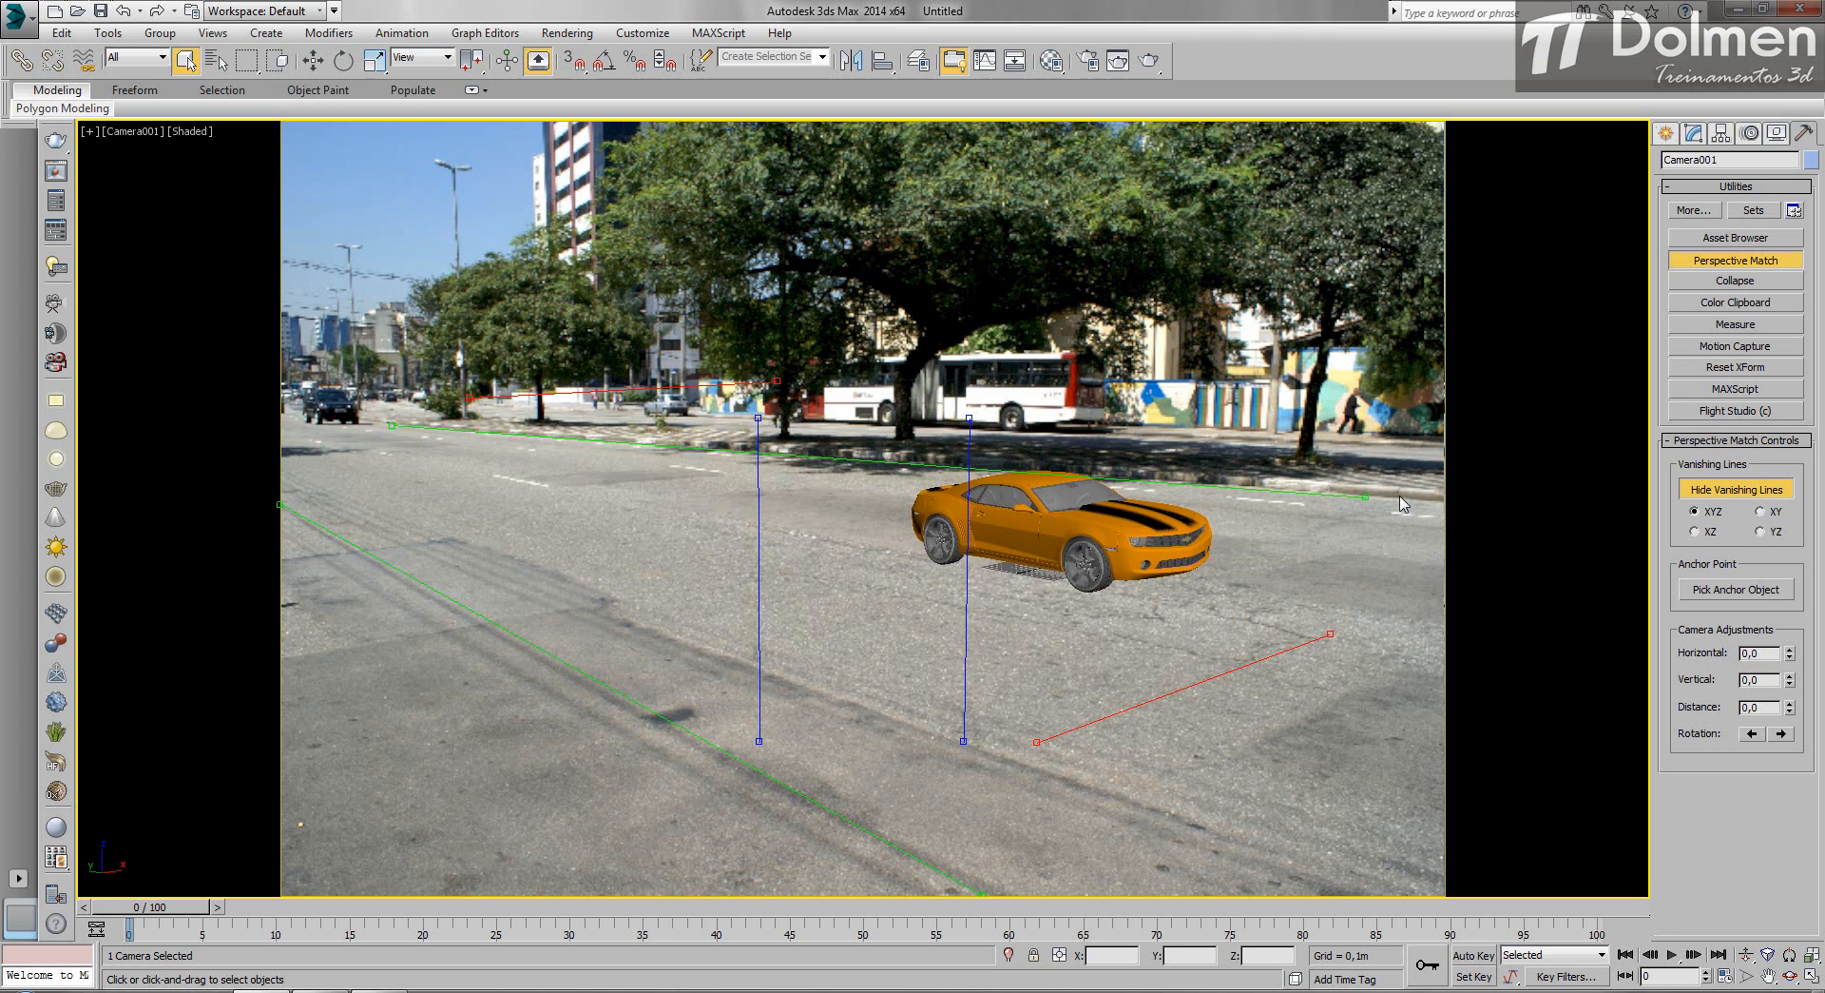
pyautogui.moveTo(1373, 498); pyautogui.dragTo(1375, 495)
# Place one red vanishing line across the road and the other along the distant crossing at the horizon.
pyautogui.moveTo(1205, 671); pyautogui.dragTo(1283, 542)
pyautogui.moveTo(1109, 580); pyautogui.dragTo(716, 708)
pyautogui.moveTo(681, 394); pyautogui.dragTo(578, 416)
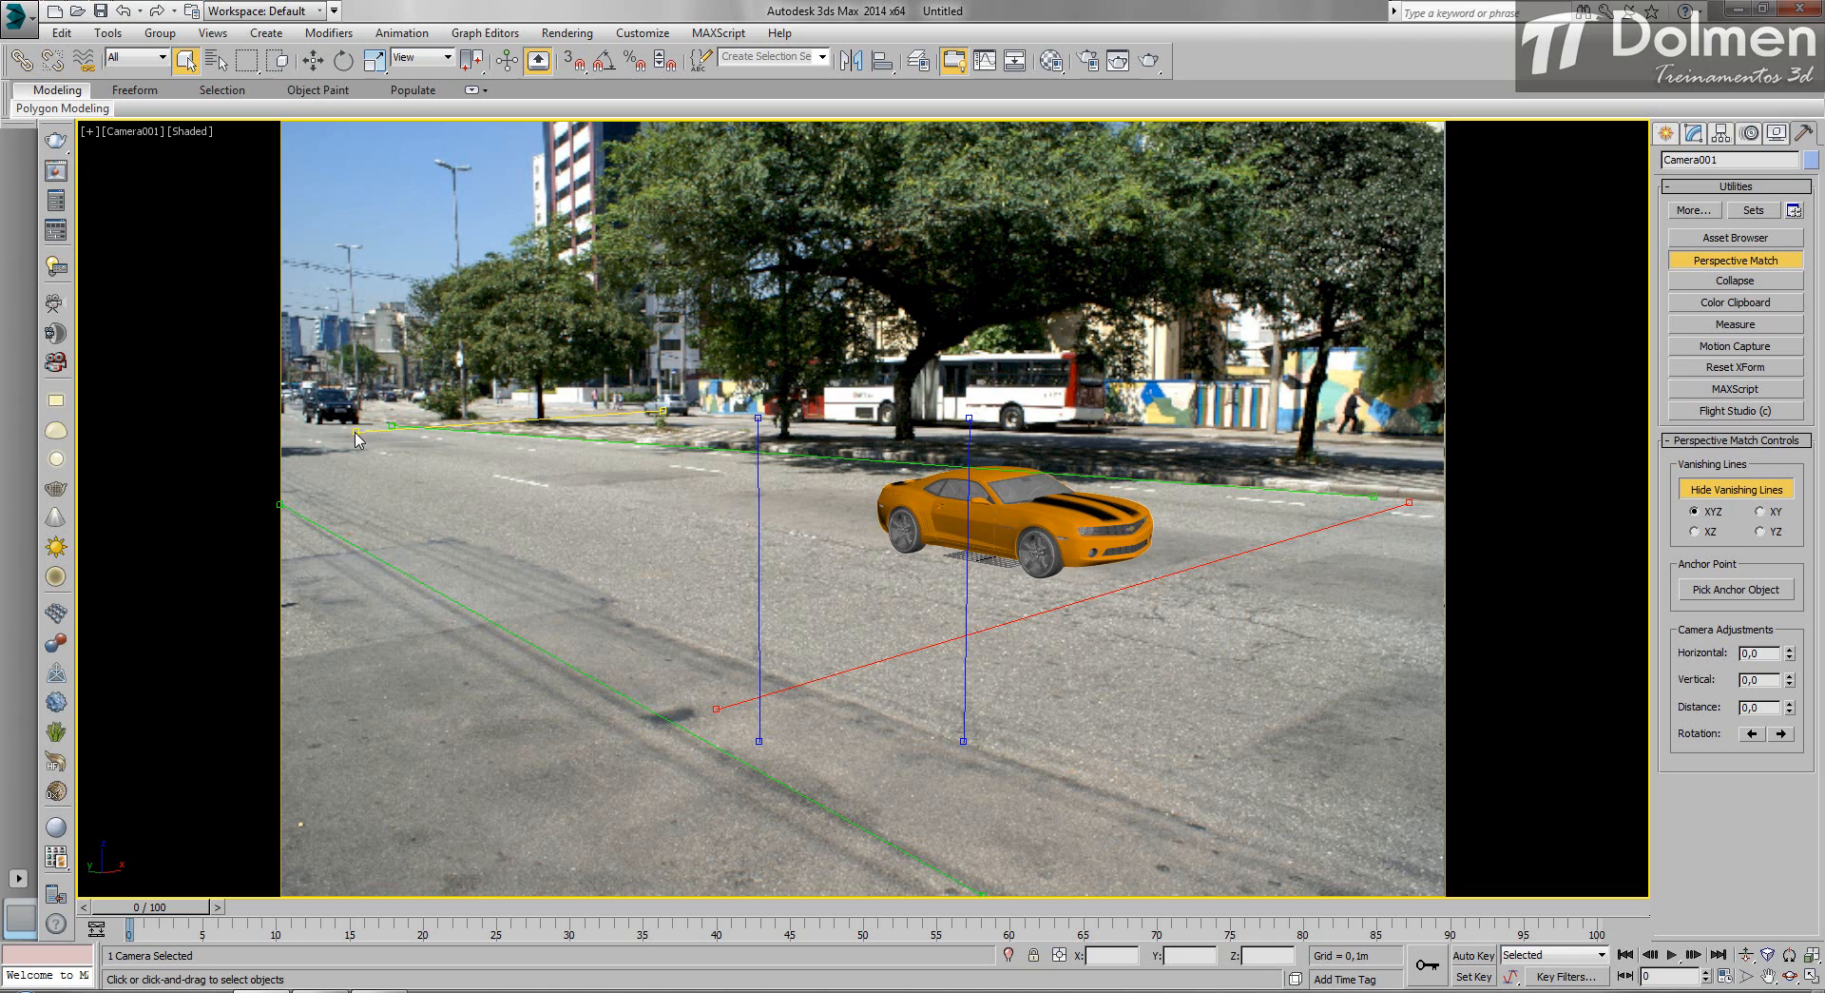
pyautogui.moveTo(356, 436); pyautogui.dragTo(286, 428)
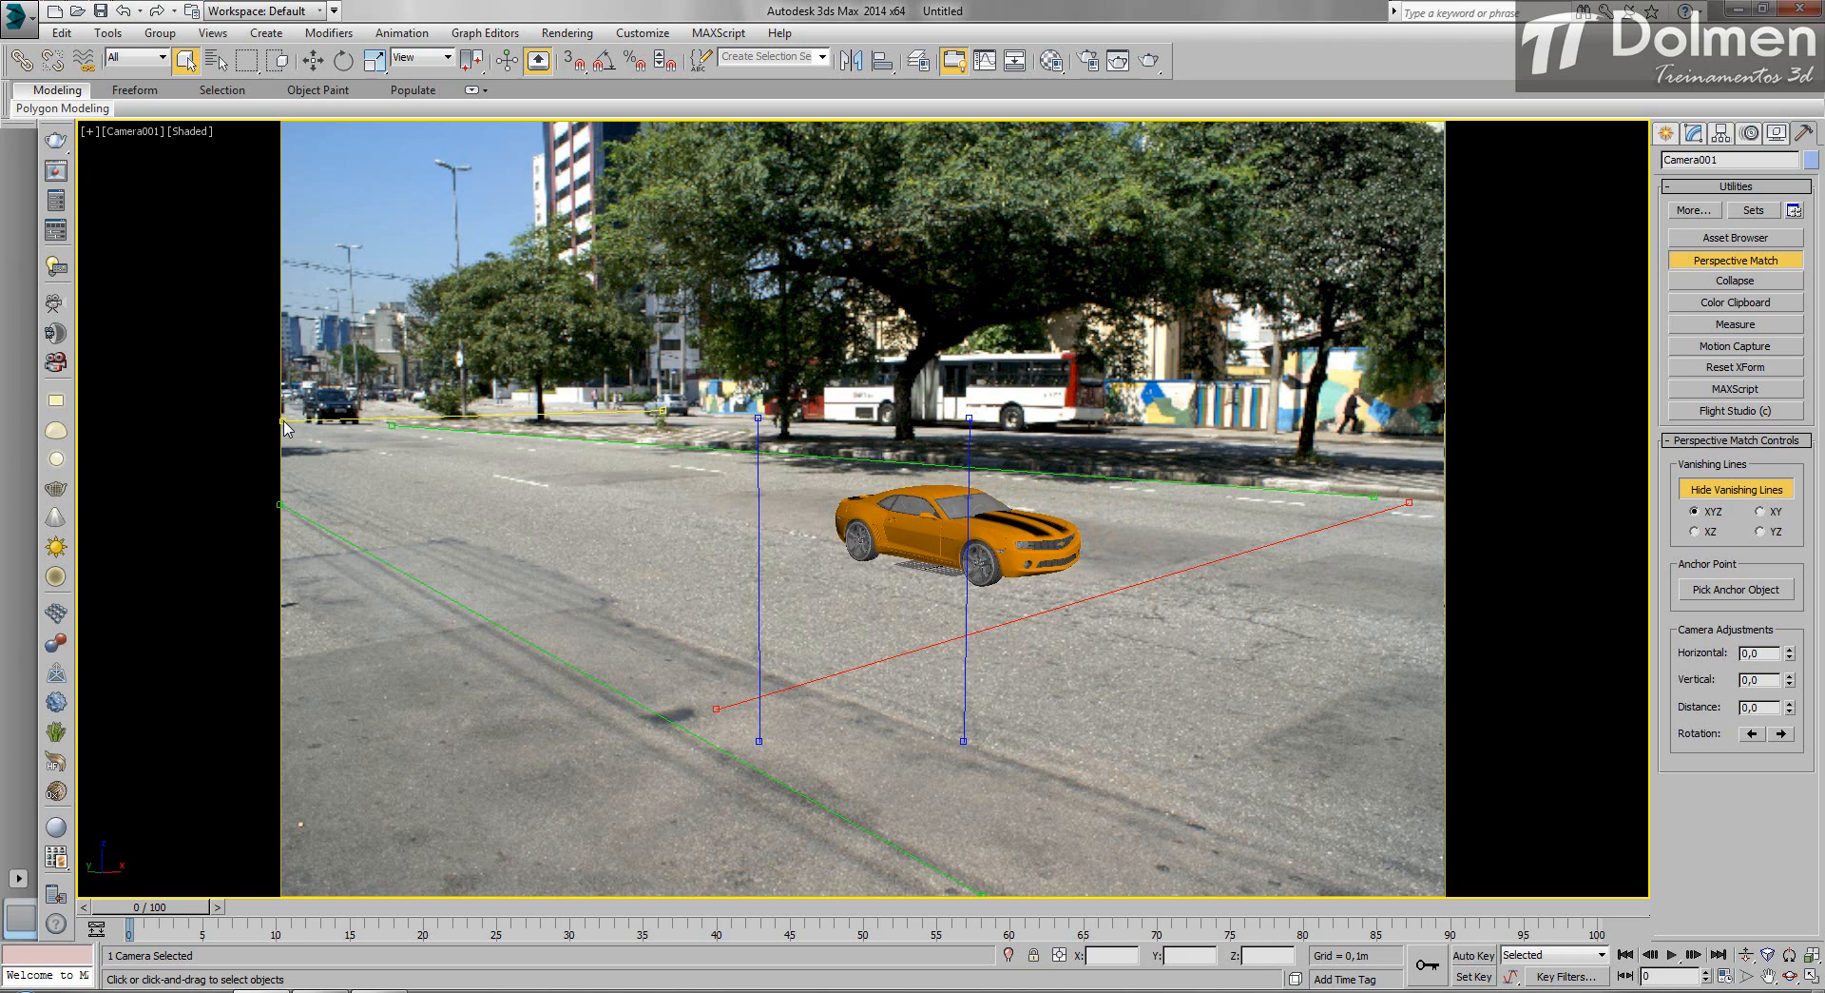
# Align the two blue vanishing lines with verticals in the photo, one on the lamp post and one near the tree trunks.
pyautogui.moveTo(759, 523); pyautogui.dragTo(457, 251)
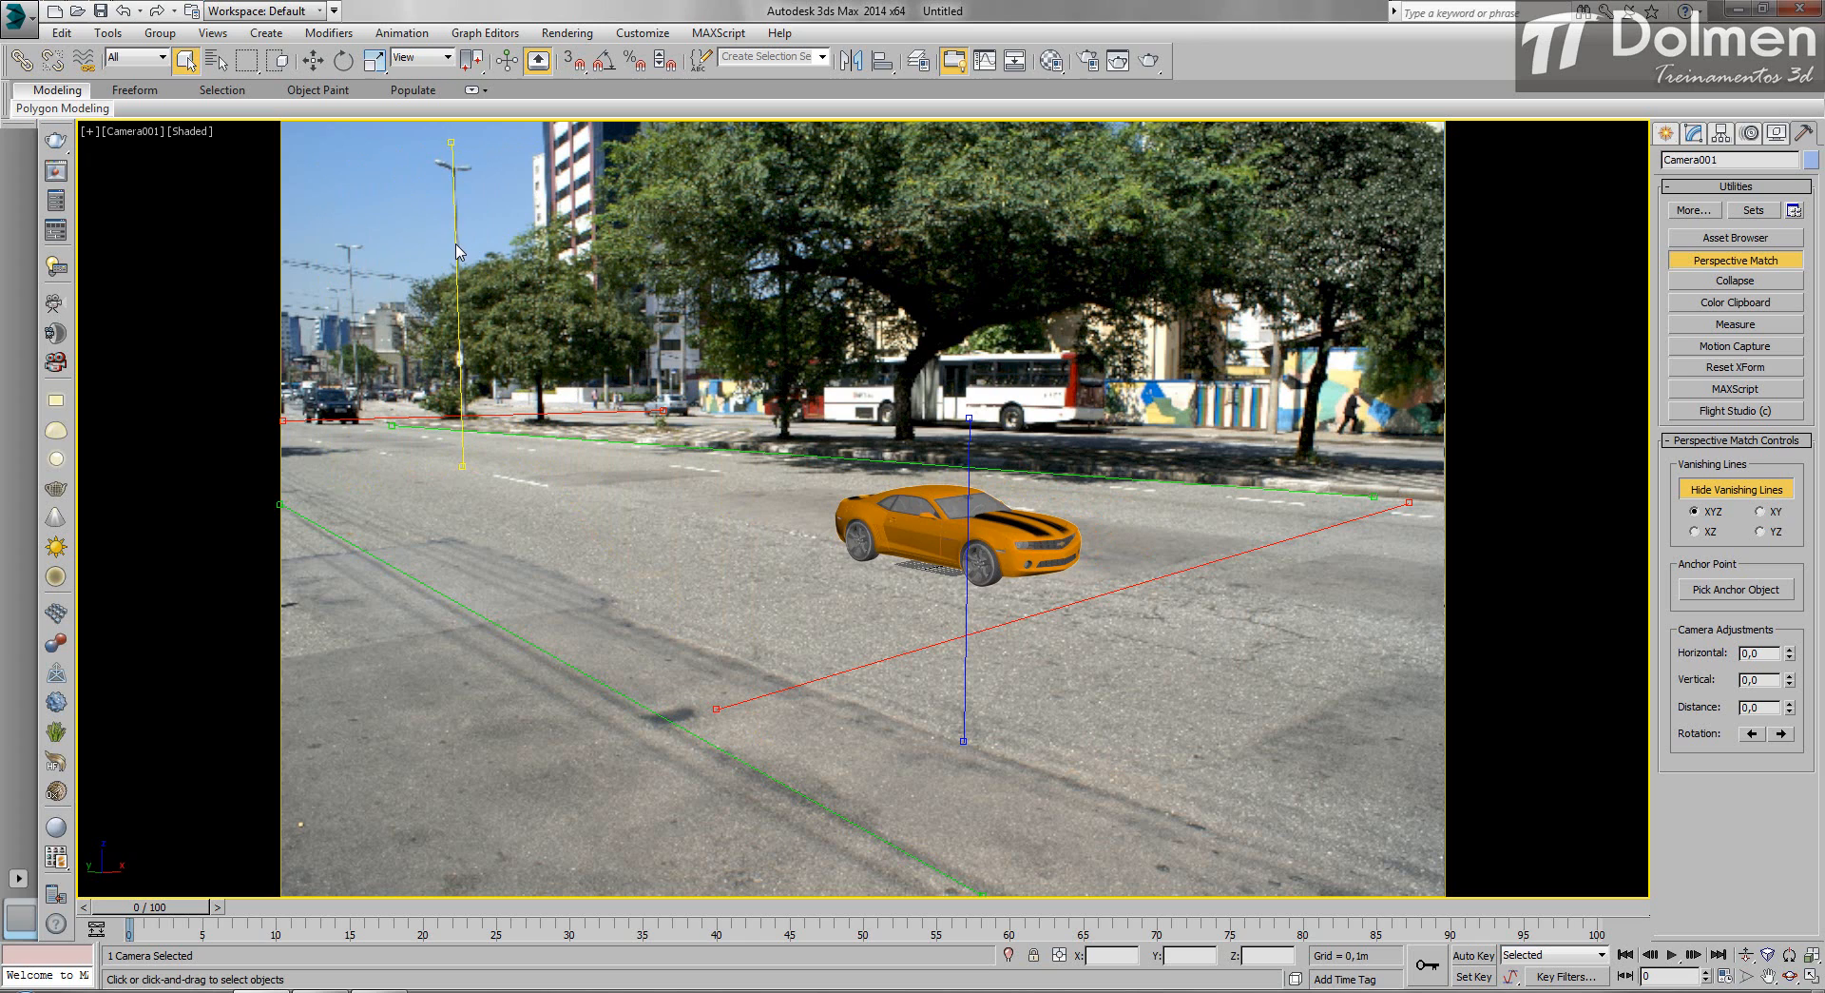
pyautogui.click(967, 547)
pyautogui.moveTo(967, 595); pyautogui.dragTo(1230, 364)
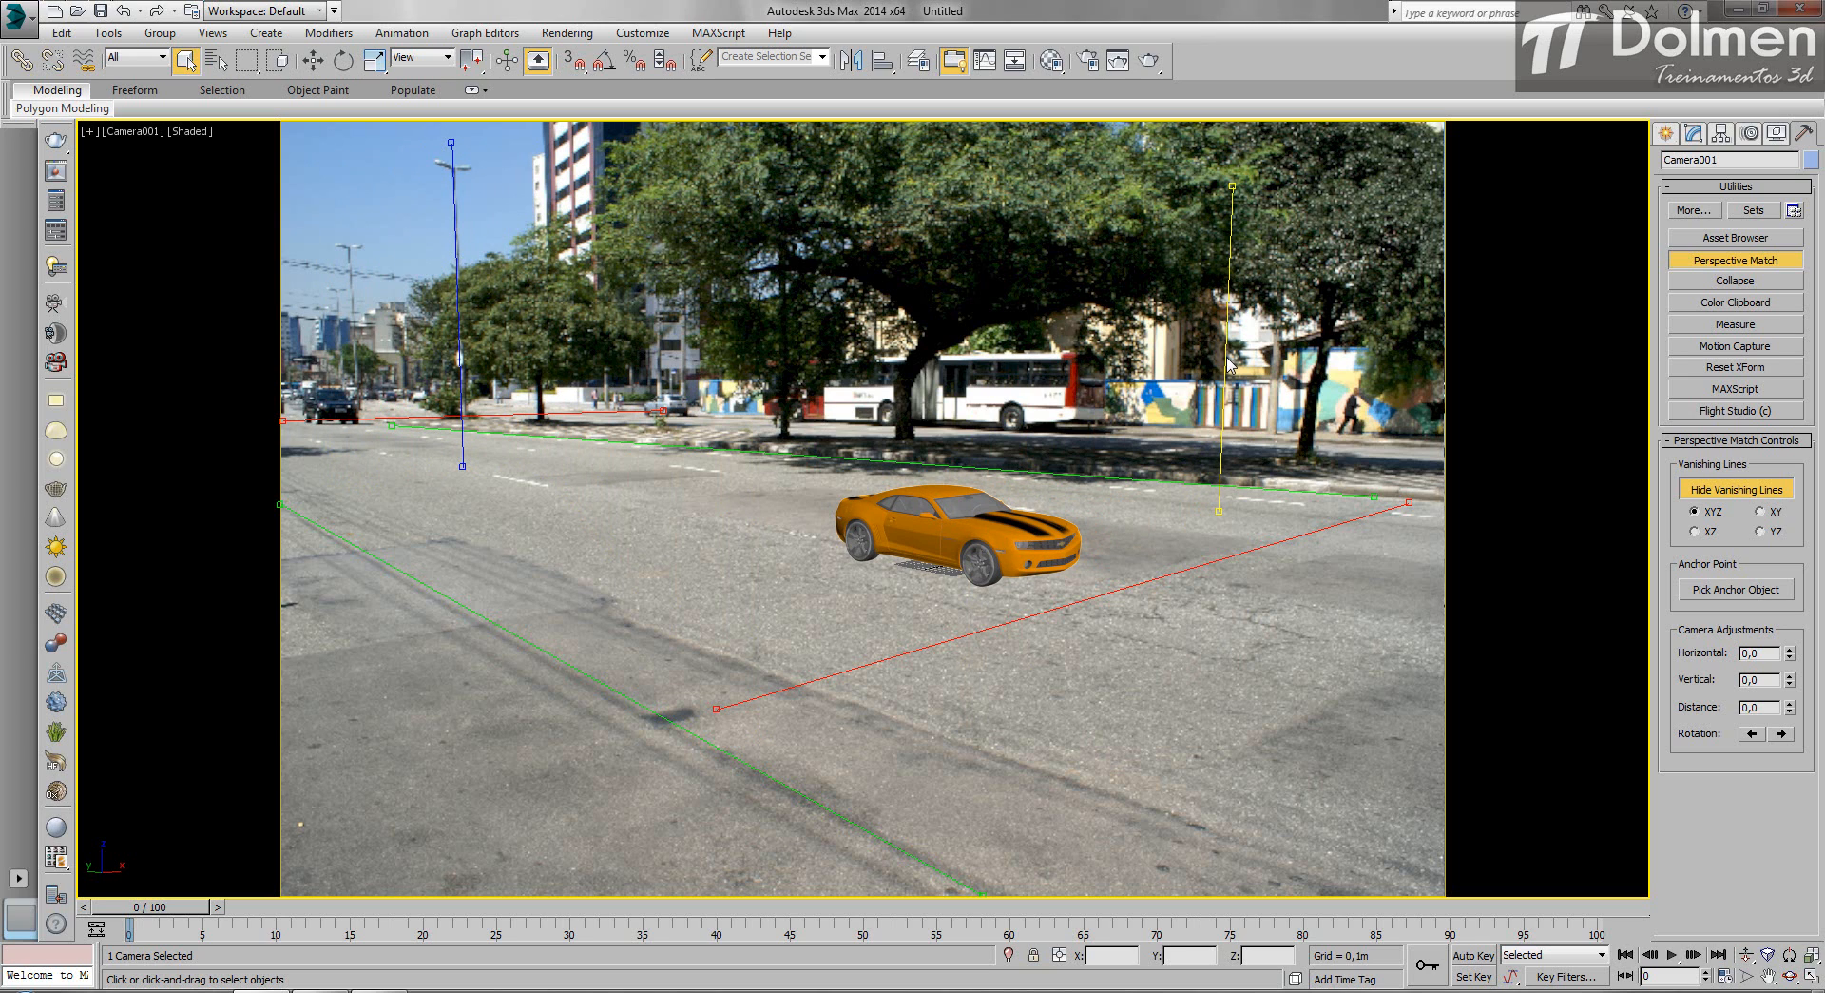
pyautogui.moveTo(1219, 511); pyautogui.dragTo(1223, 511)
pyautogui.moveTo(463, 468)
pyautogui.mouseDown()
pyautogui.moveTo(628, 476)
pyautogui.moveTo(429, 456)
pyautogui.moveTo(490, 462)
pyautogui.moveTo(466, 464)
pyautogui.mouseUp()
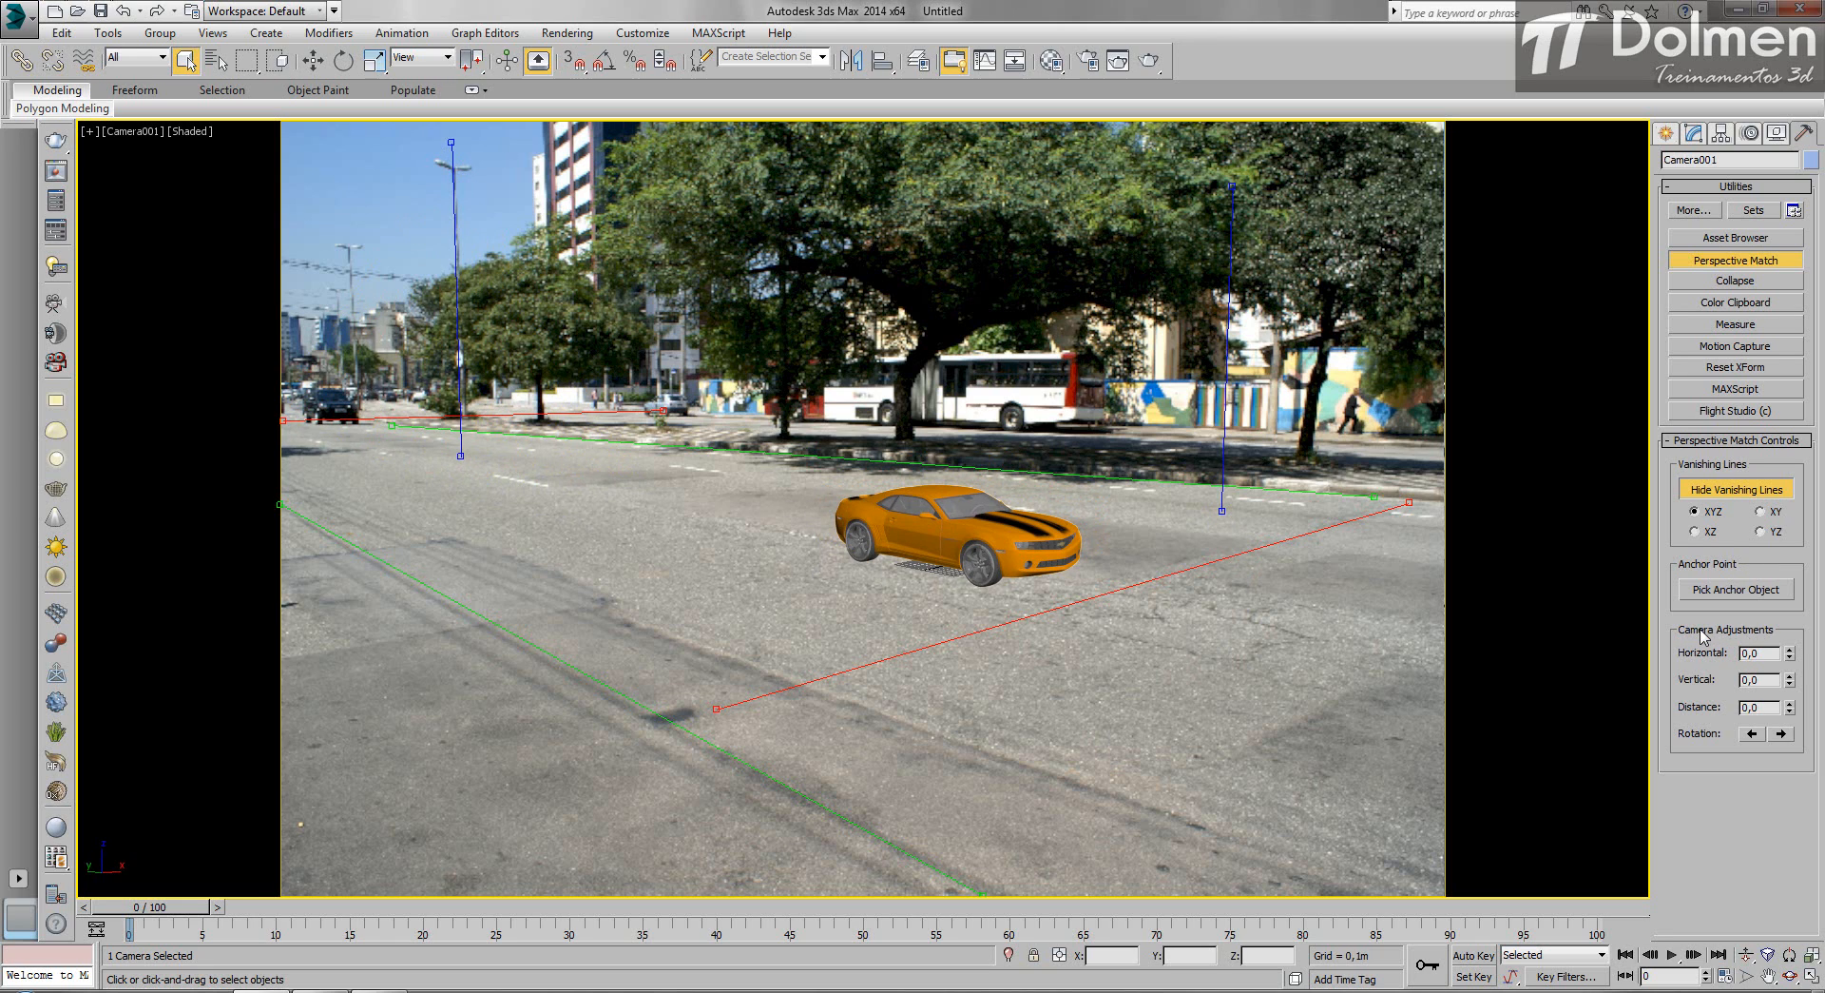
# Adjust the camera's horizontal, vertical and distance offsets so the car appears larger near the road's far side, and leave Perspective Match.
pyautogui.moveTo(1789, 651); pyautogui.dragTo(1759, 419)
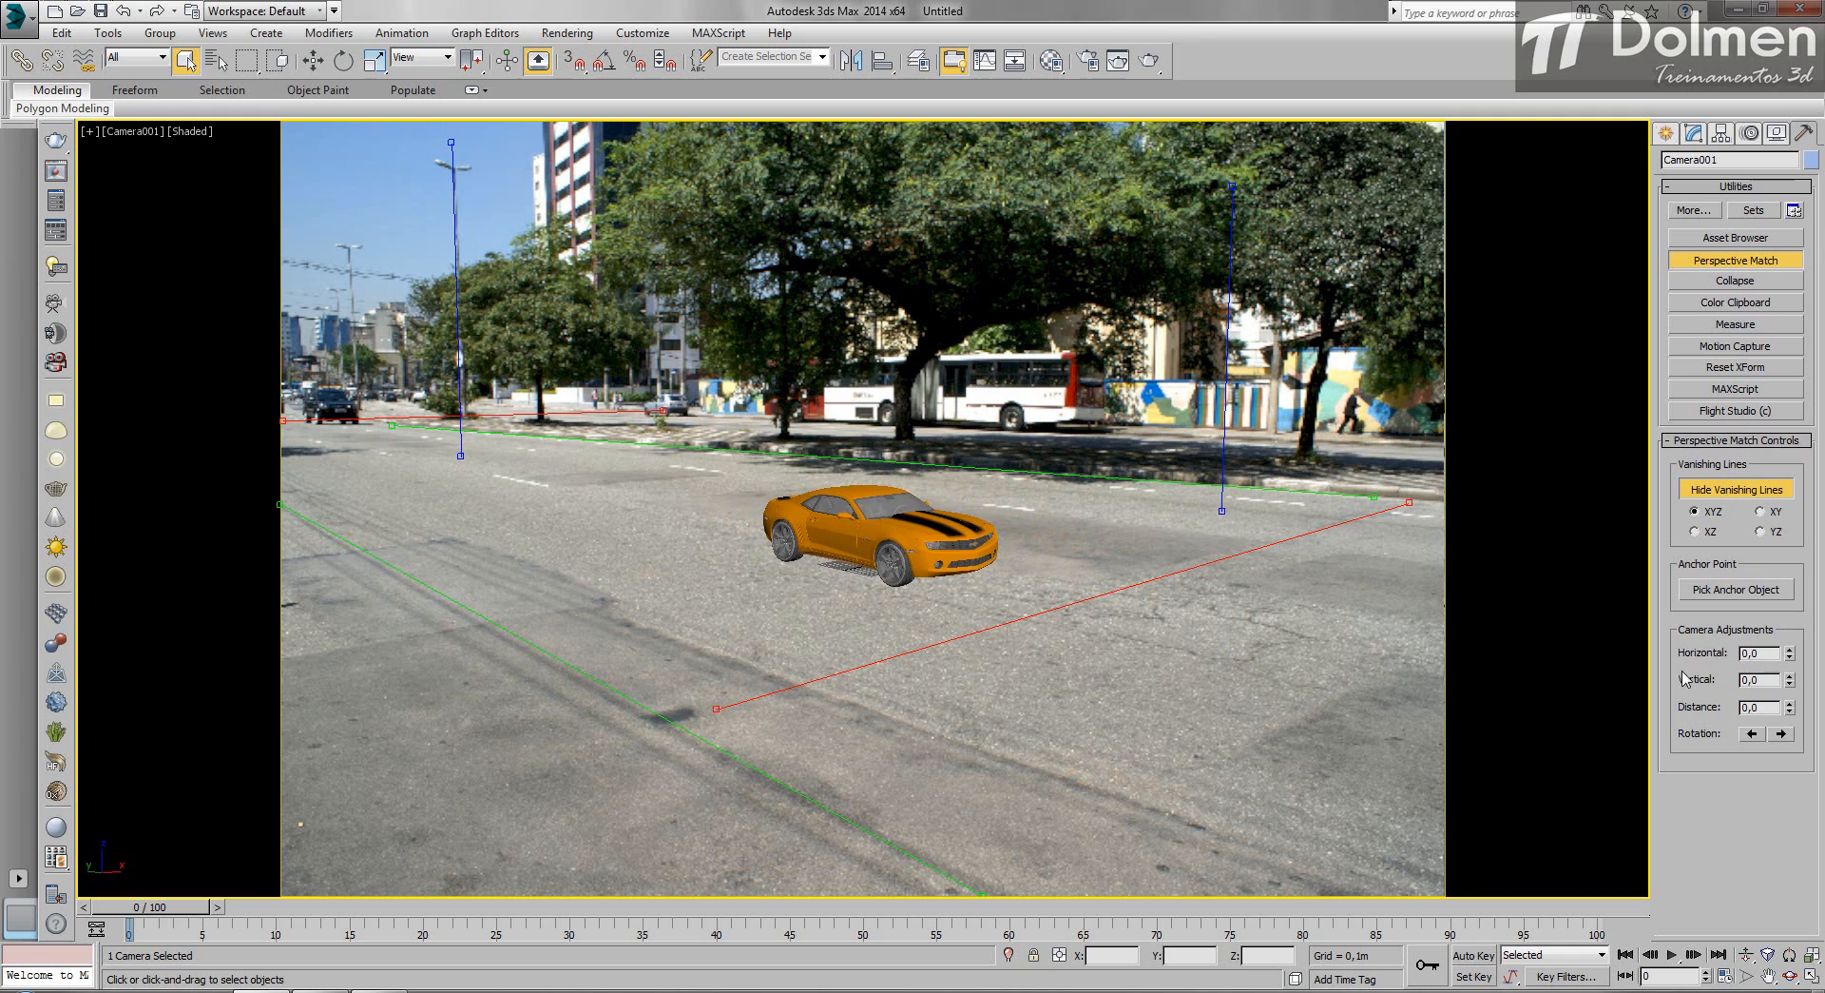
pyautogui.moveTo(1790, 680); pyautogui.dragTo(1741, 595)
pyautogui.moveTo(1768, 94); pyautogui.dragTo(1754, 885)
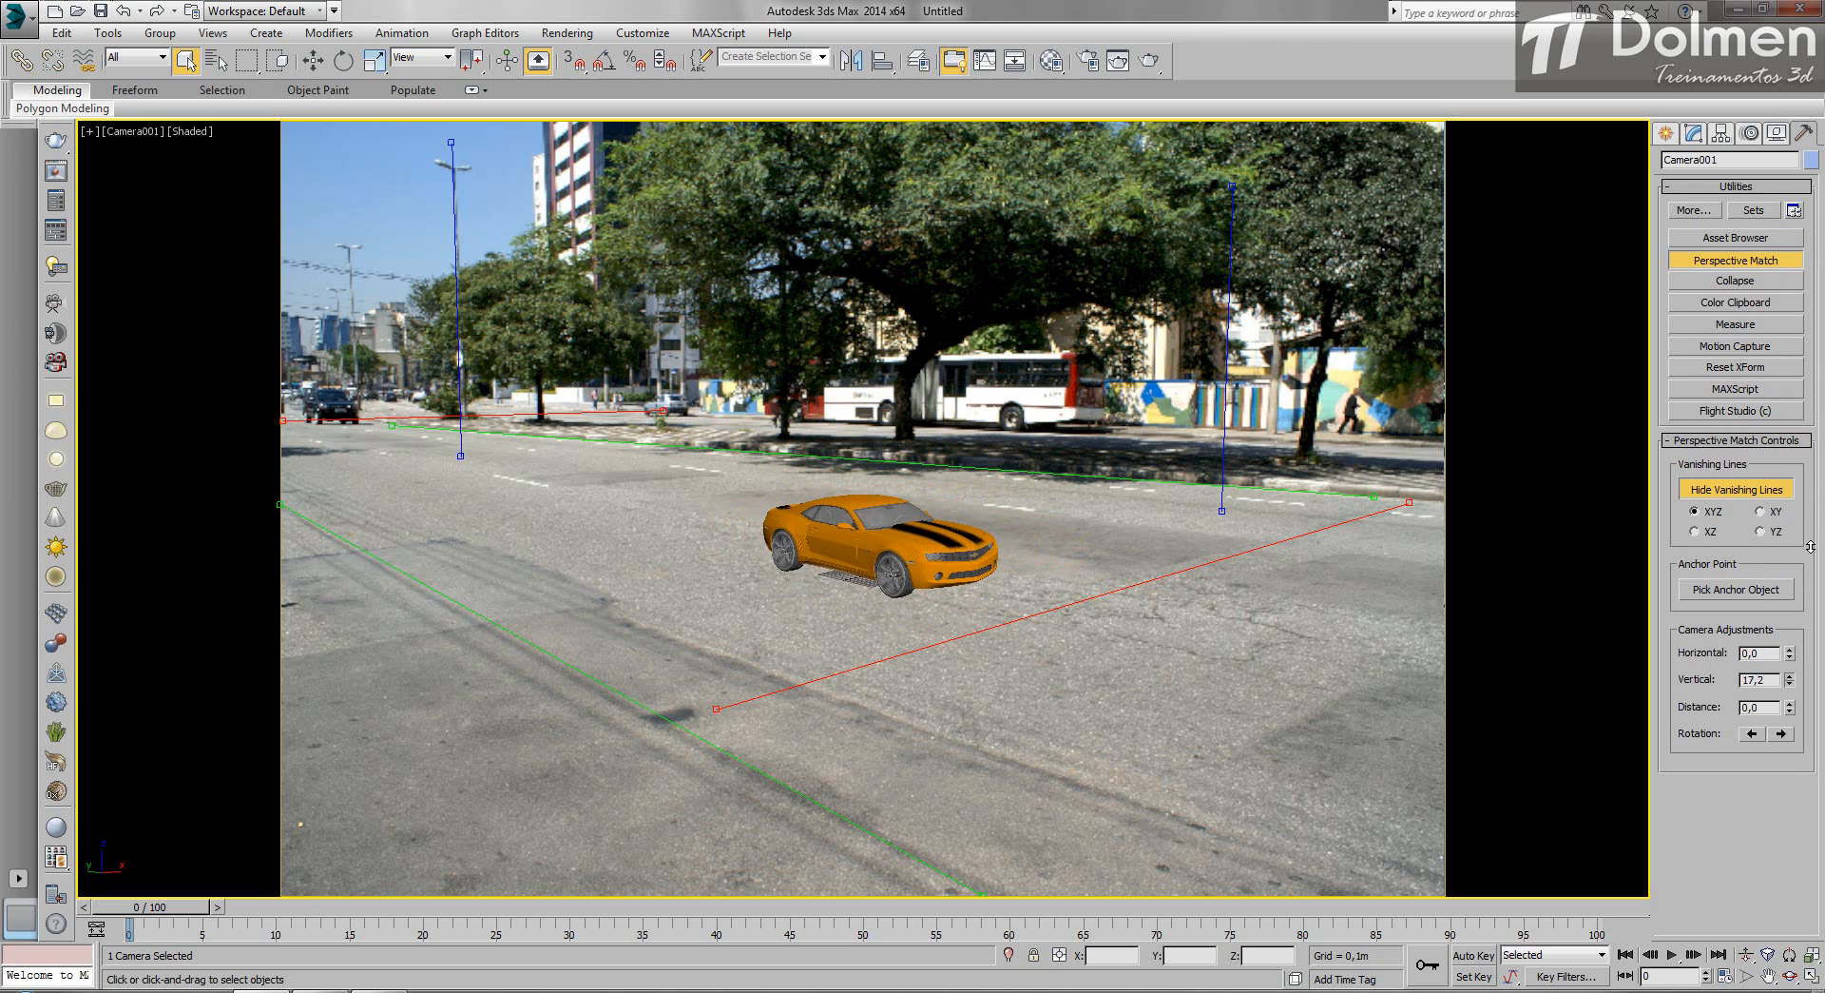
pyautogui.moveTo(1813, 765); pyautogui.dragTo(1811, 979)
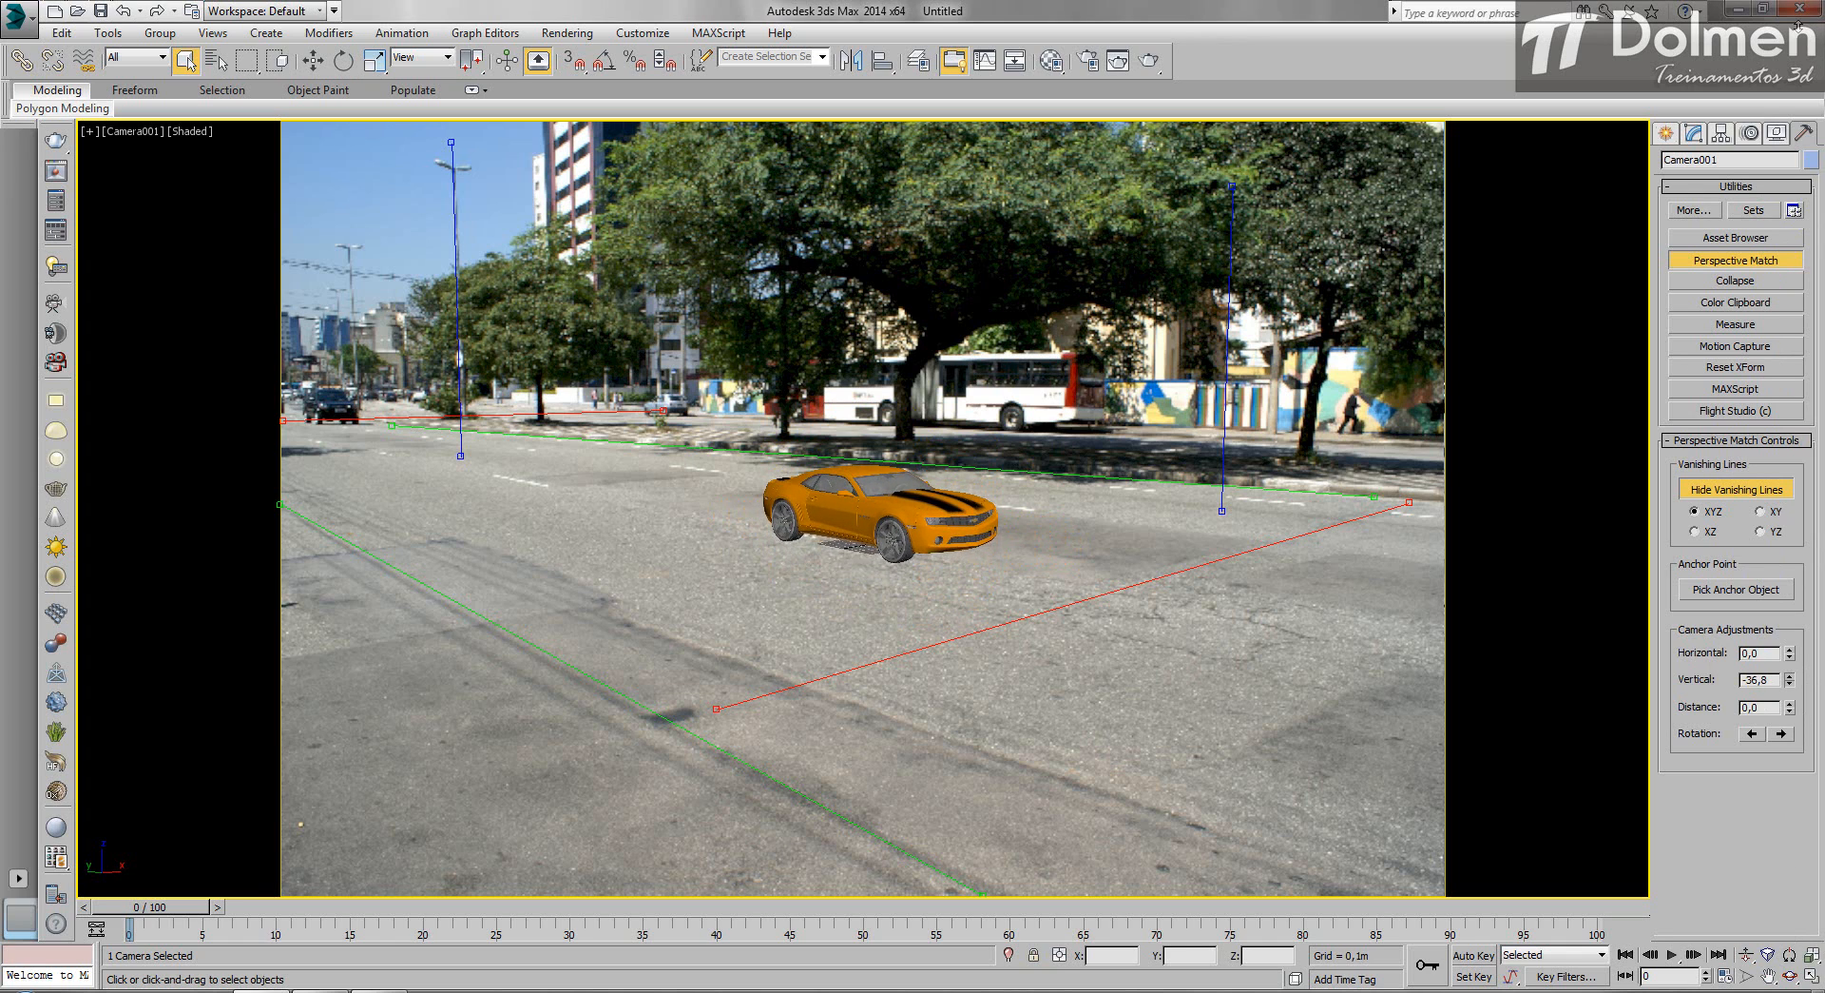
pyautogui.moveTo(1770, 984); pyautogui.dragTo(1770, 948)
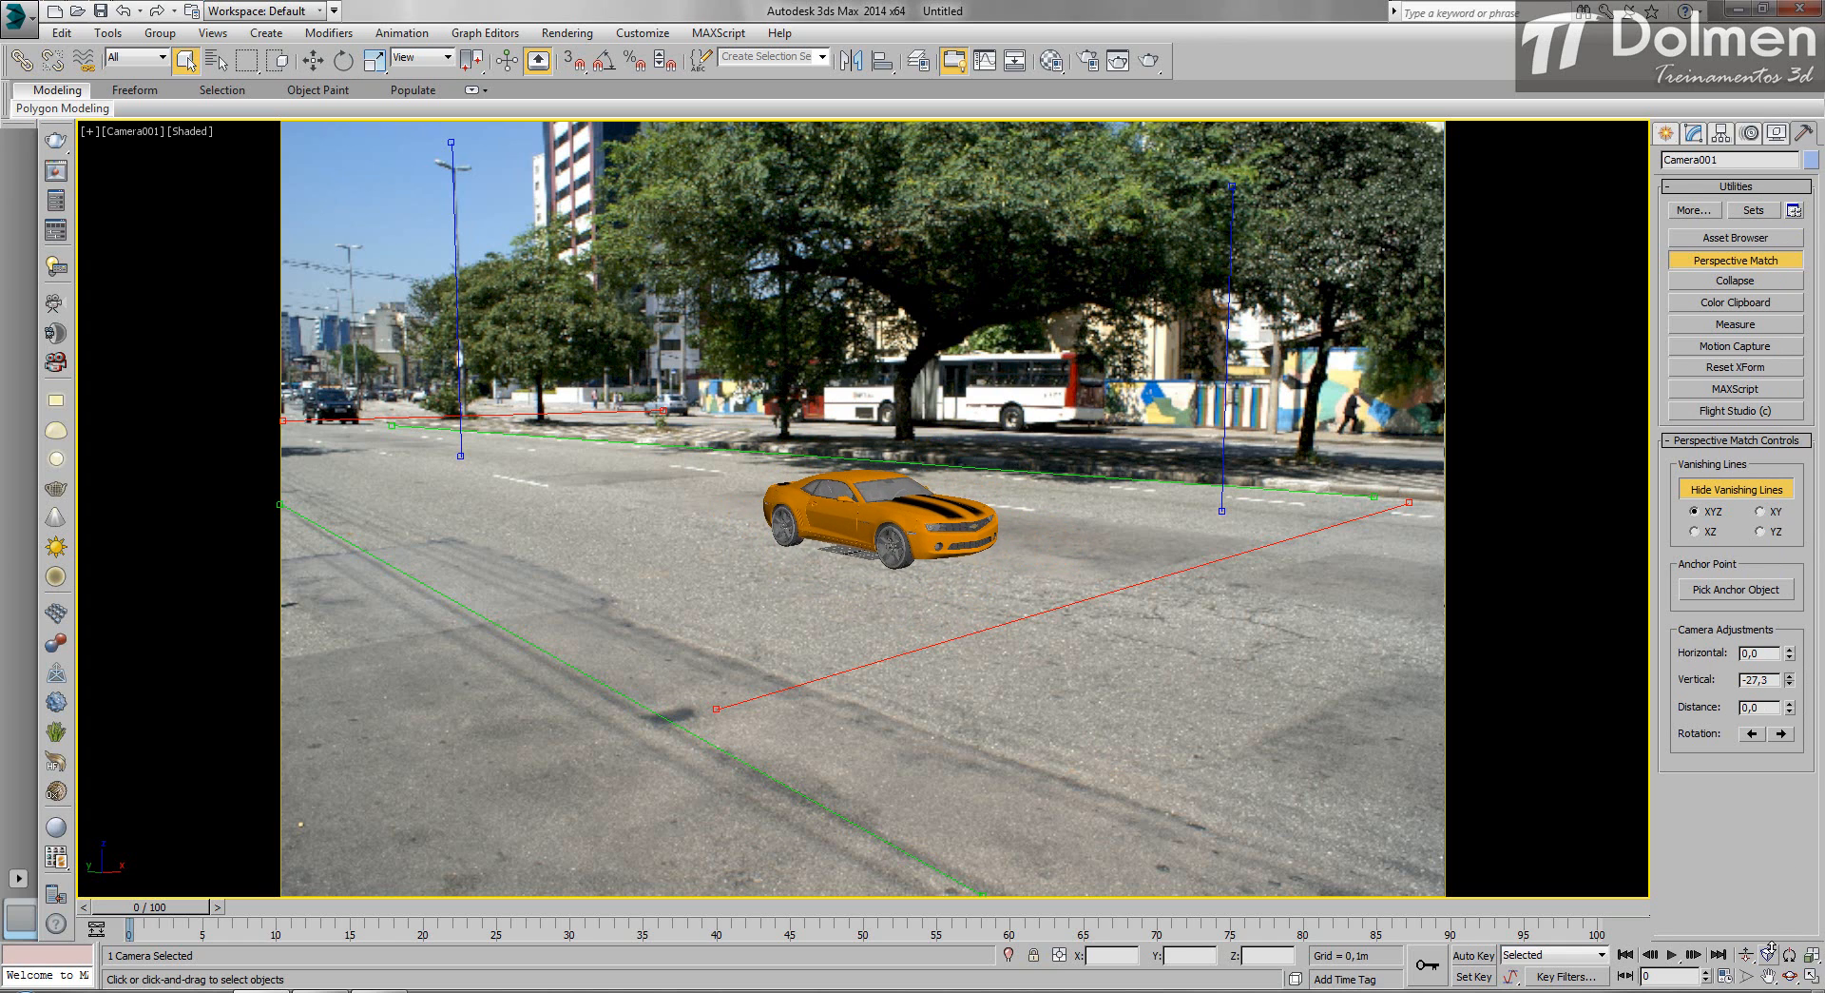
pyautogui.moveTo(1784, 901); pyautogui.dragTo(1689, 288)
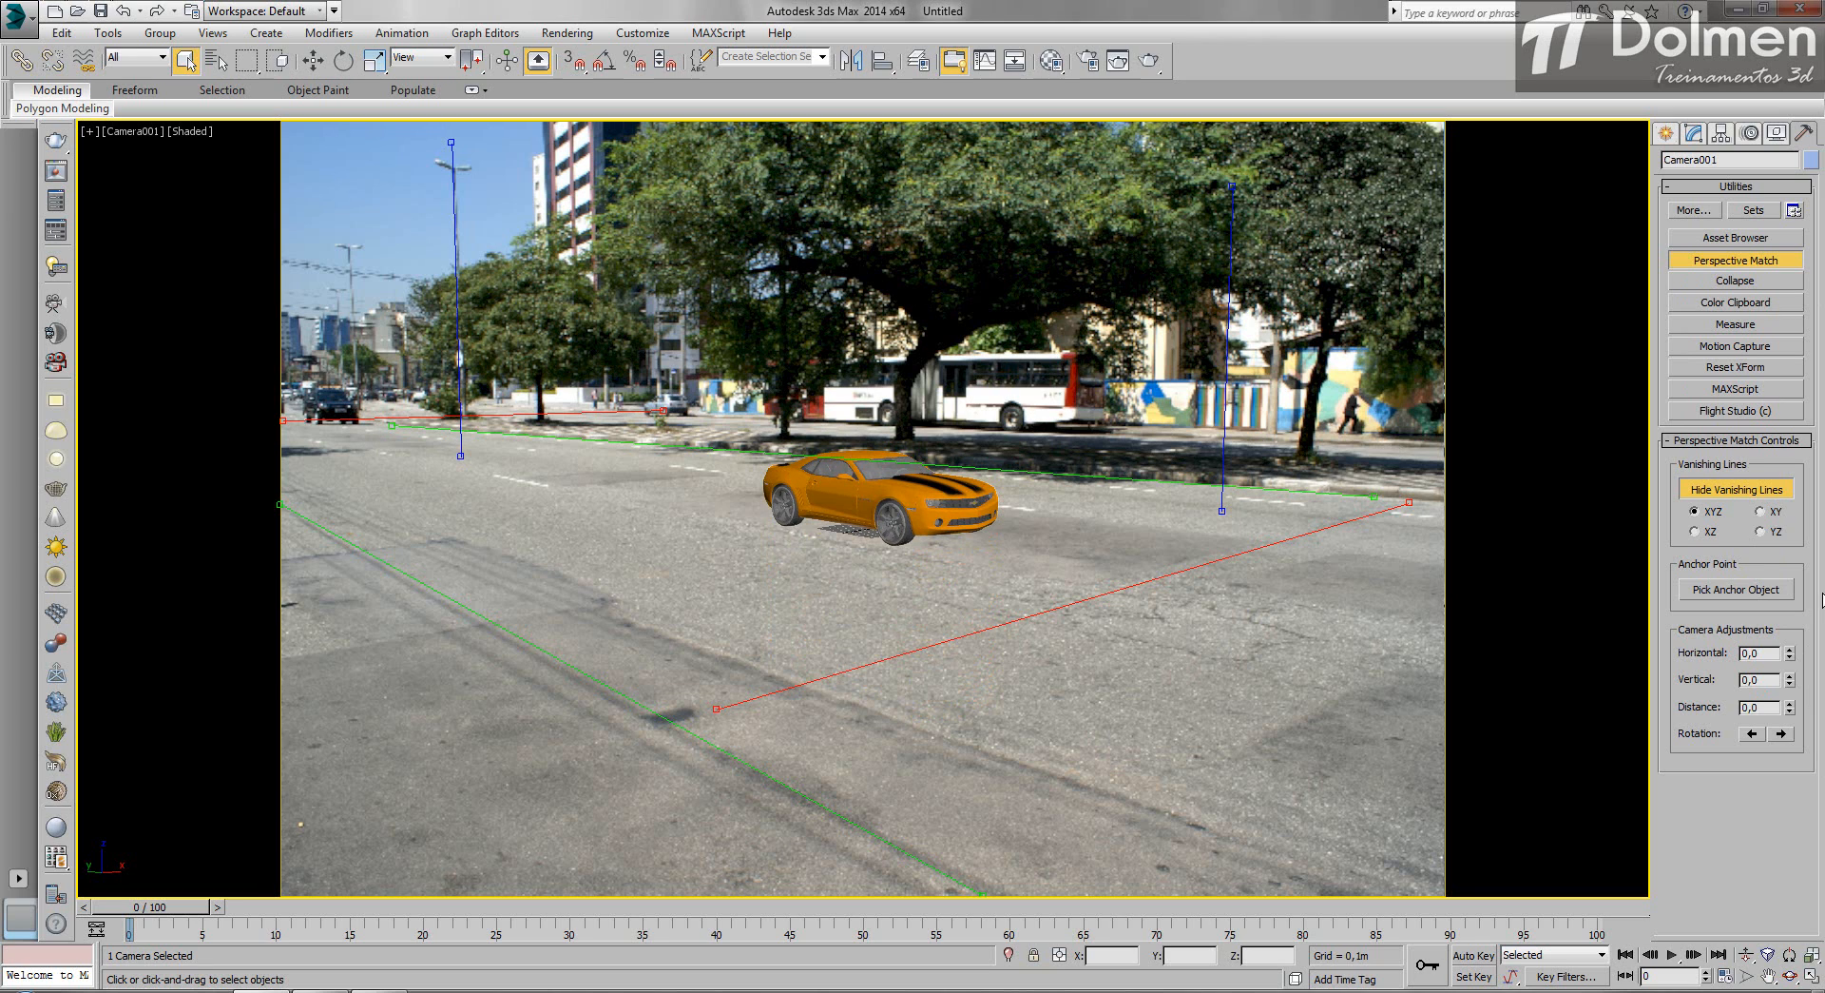
pyautogui.moveTo(1789, 707); pyautogui.dragTo(1789, 629)
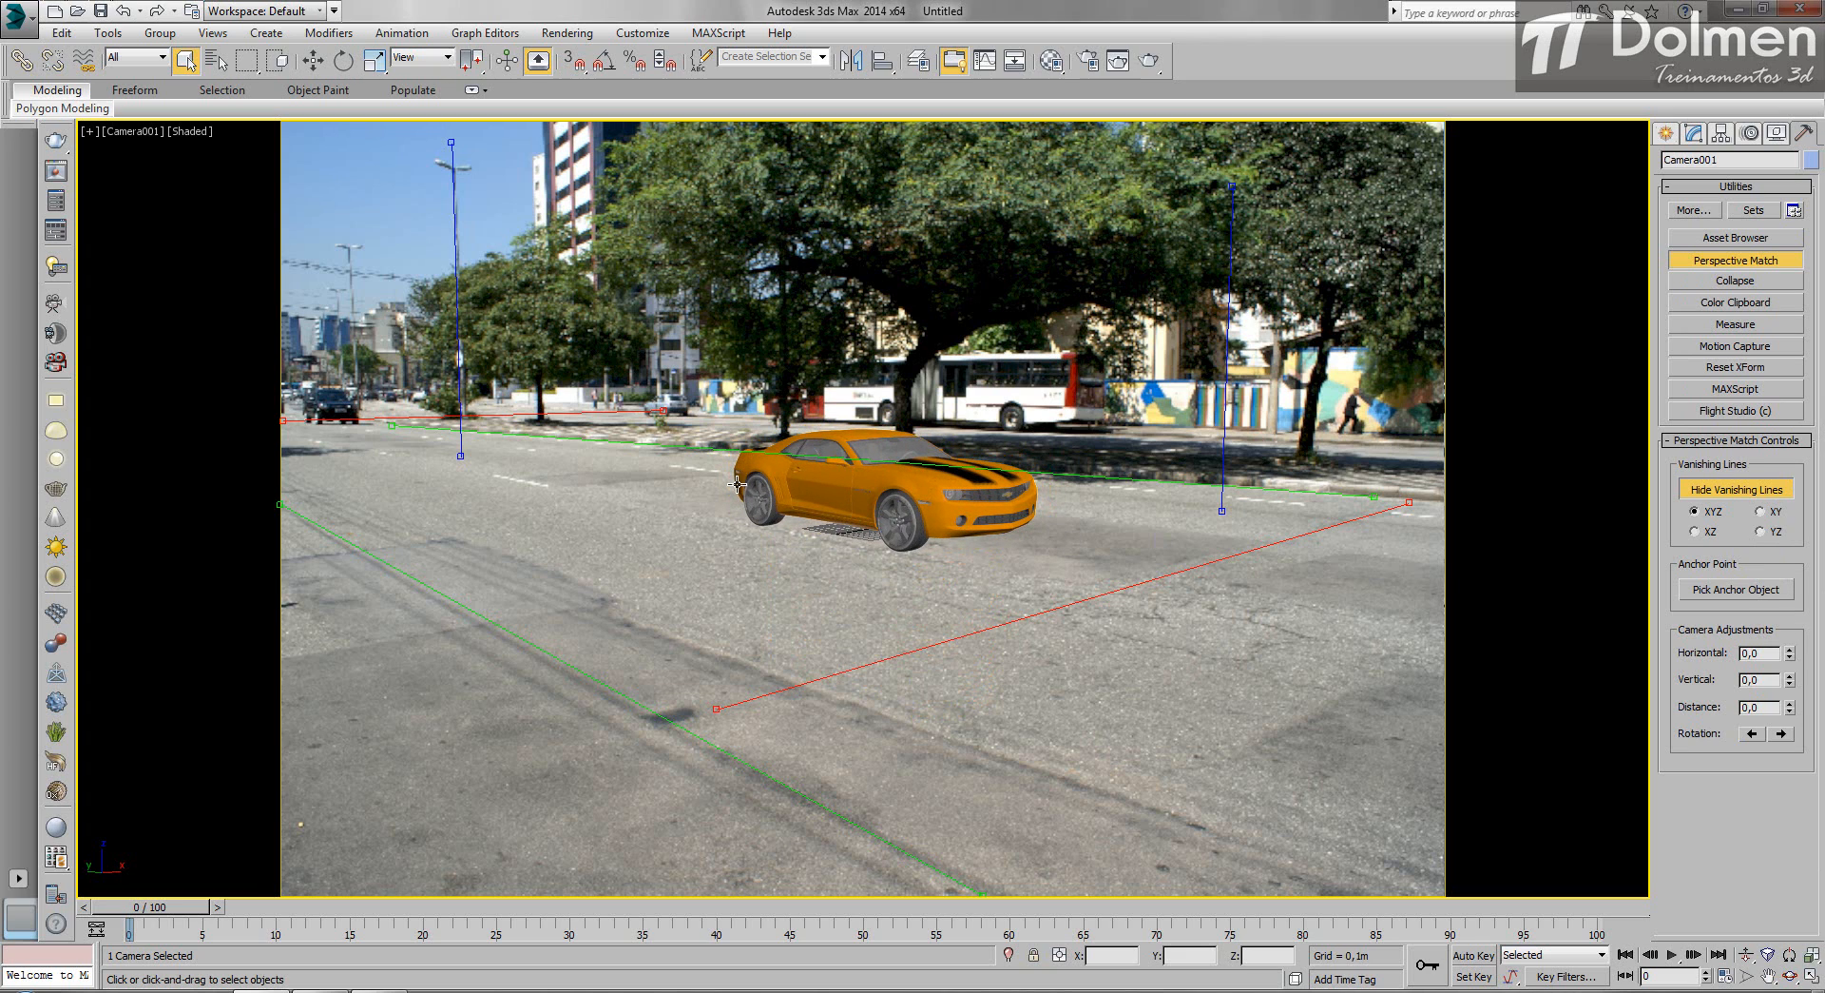
pyautogui.click(1666, 133)
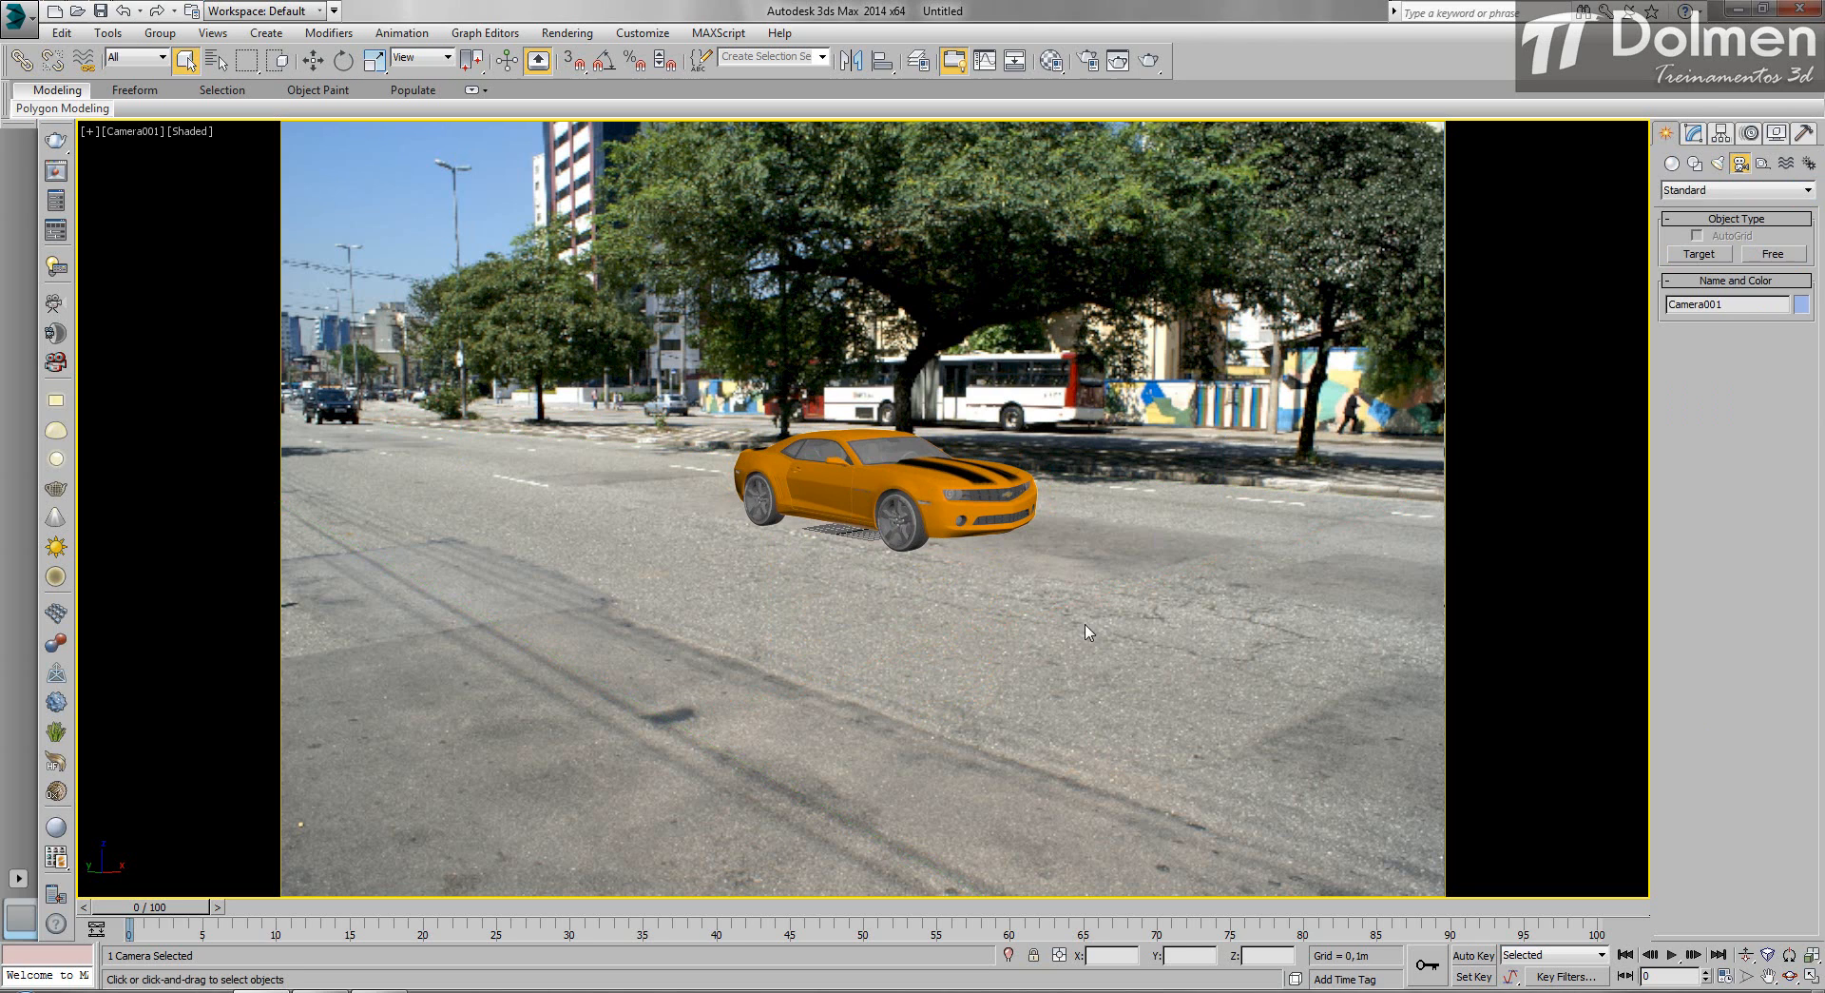
# Move the car group along the ground away from the far curb into the road lane, and deselect it.
pyautogui.click(923, 514)
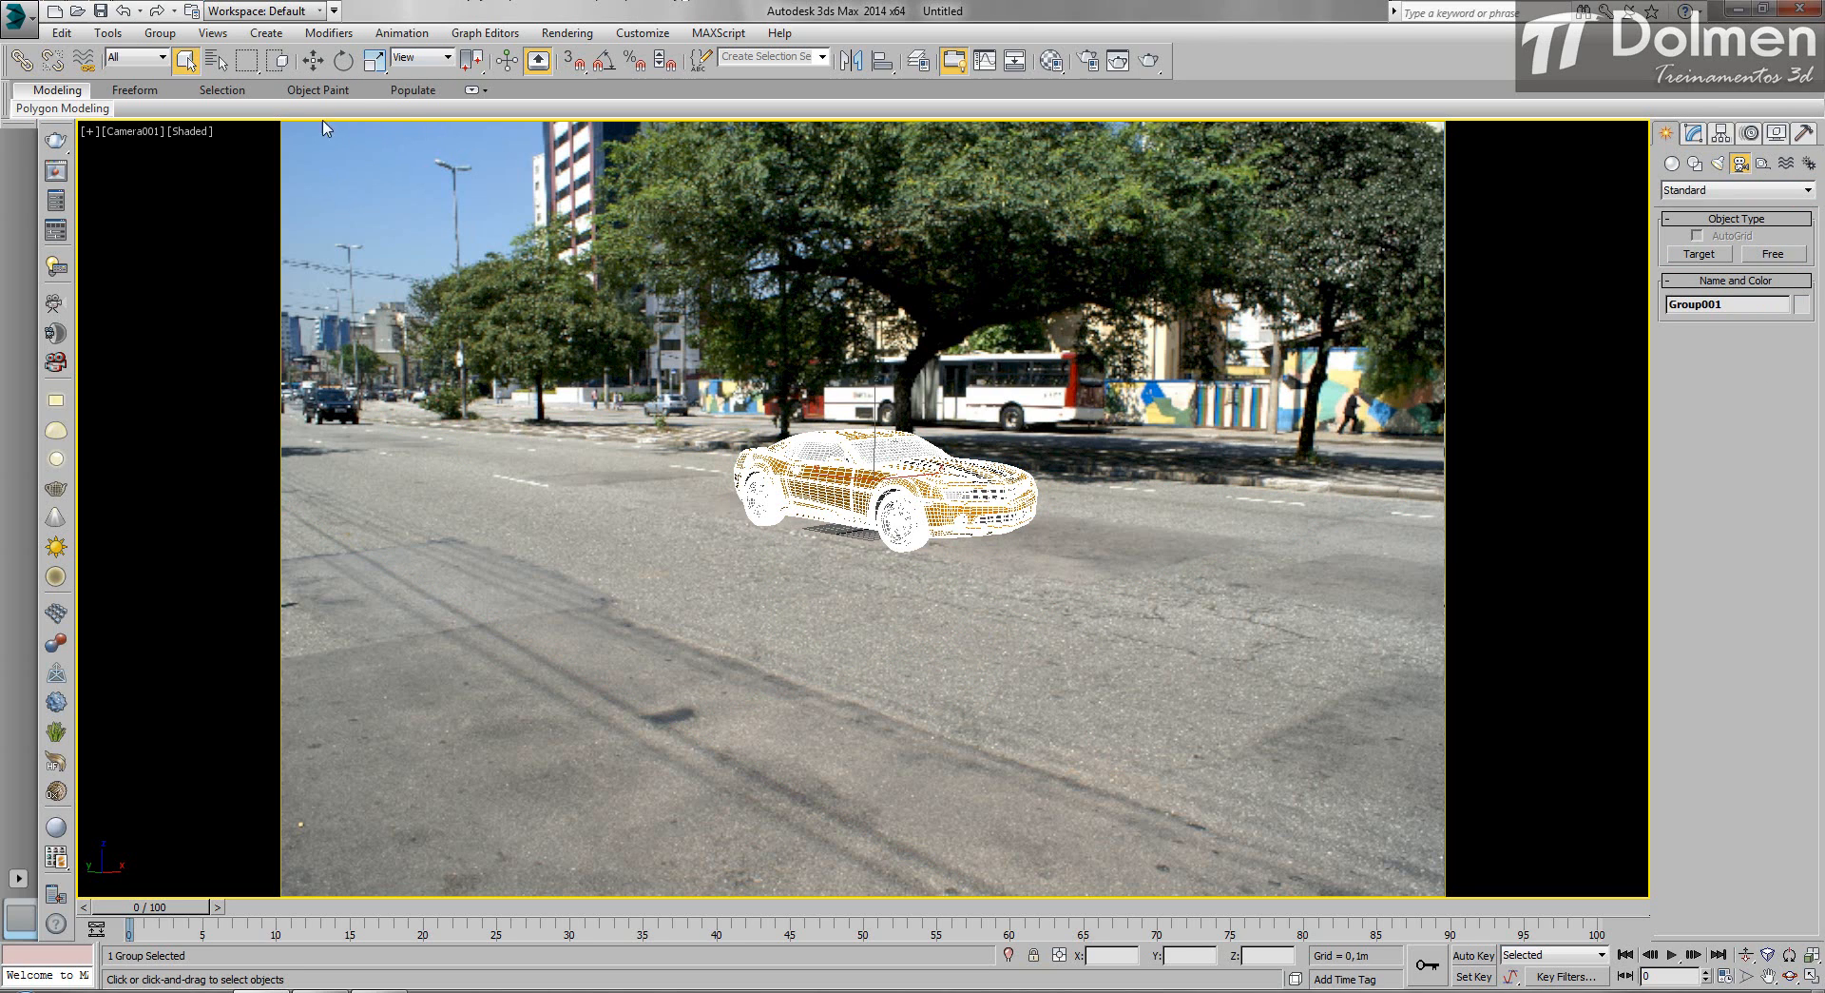
pyautogui.click(312, 60)
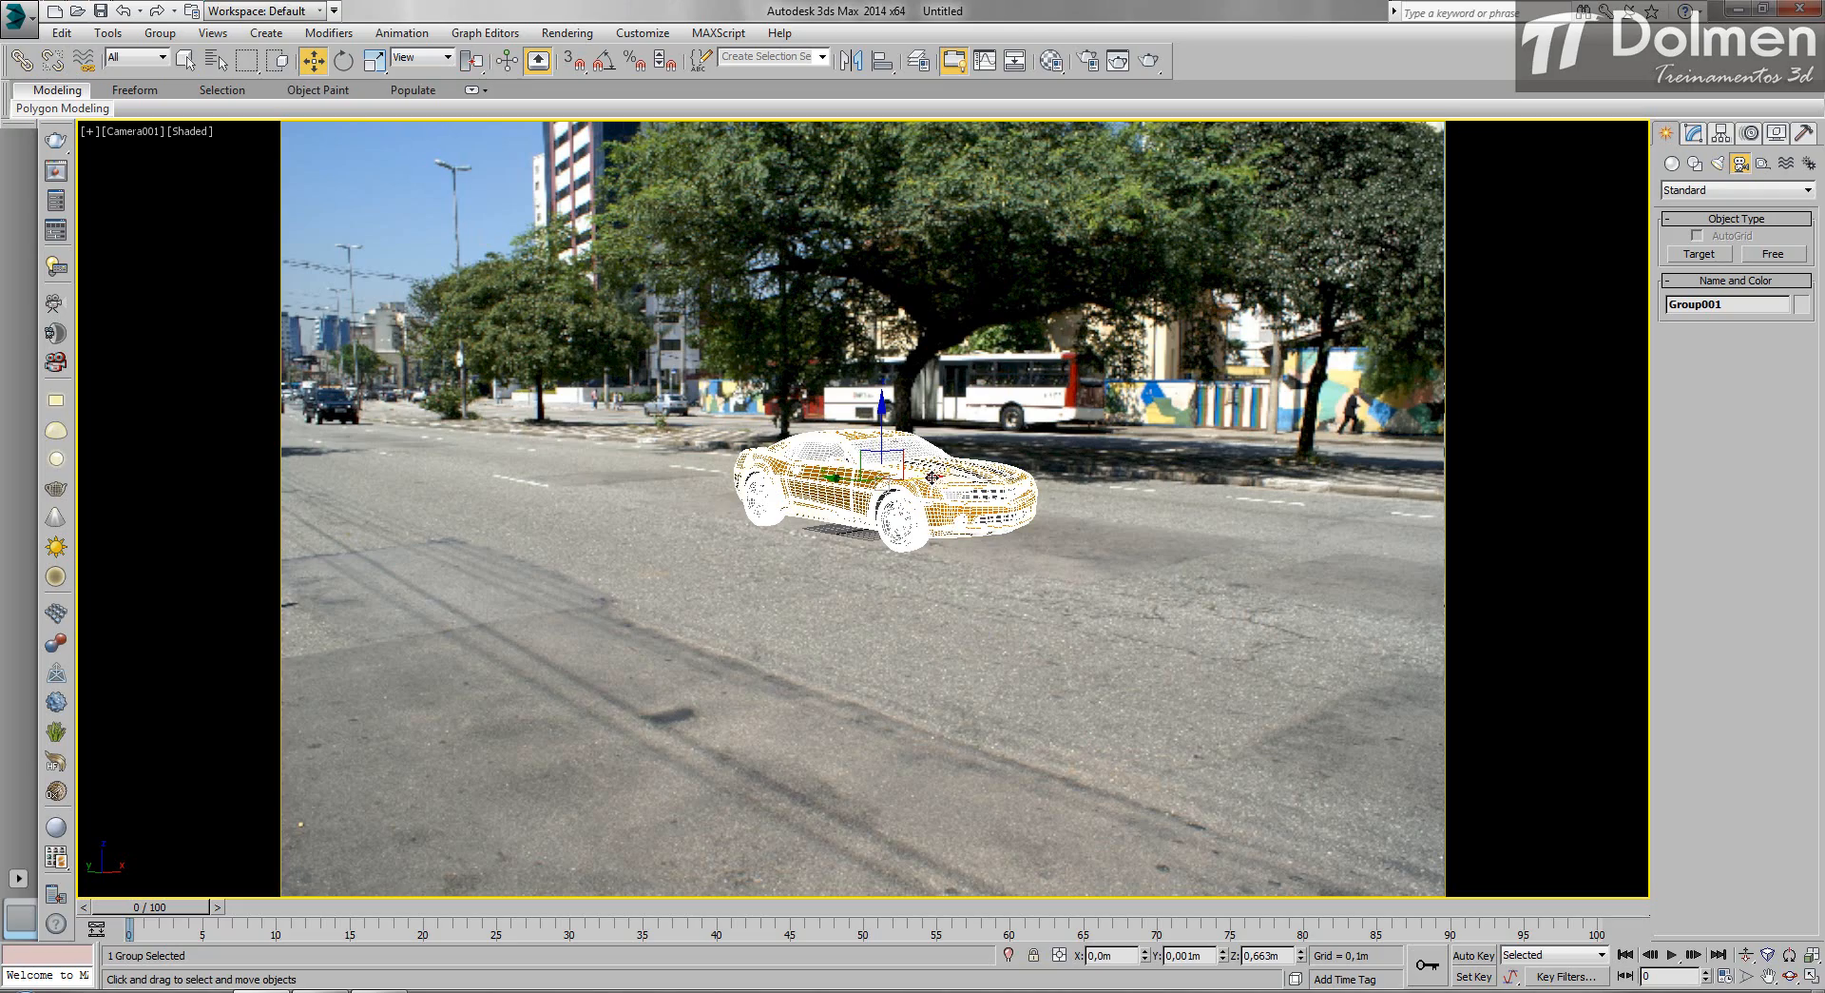
pyautogui.moveTo(927, 480); pyautogui.dragTo(892, 493)
pyautogui.click(1408, 555)
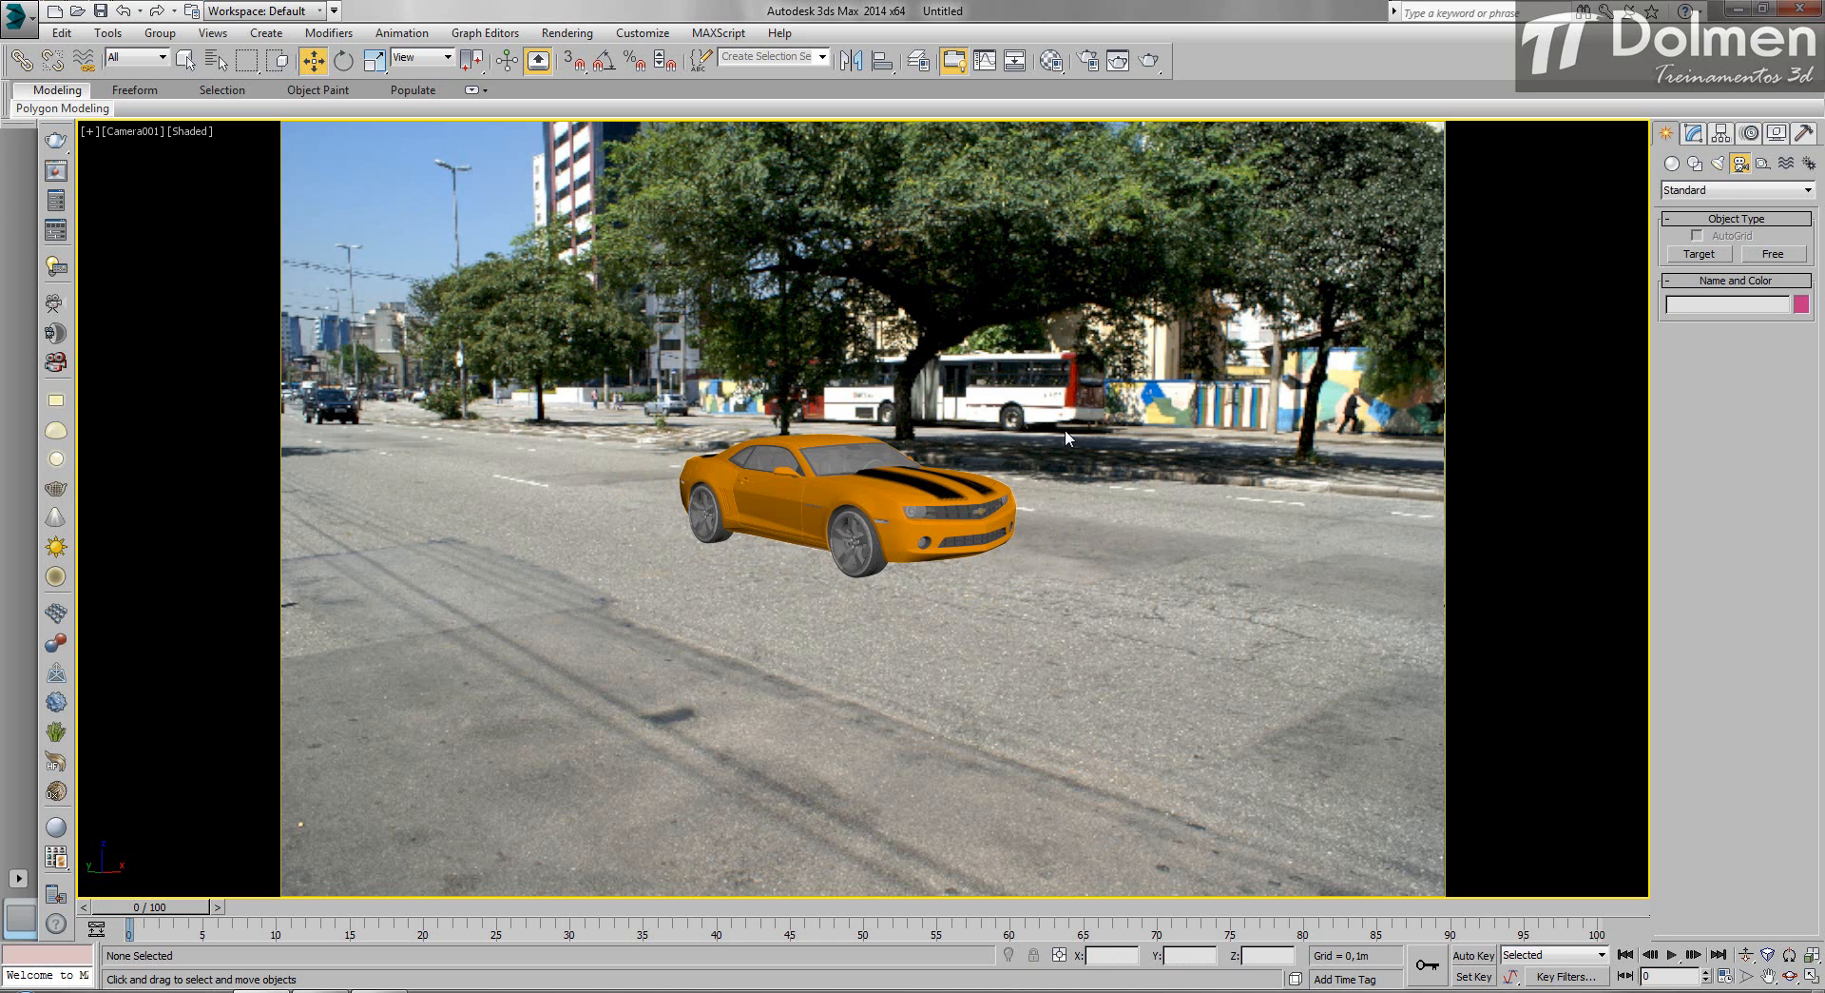
# Run a V-Ray test render of the camera view over the street photo and stop the render.
pyautogui.click(1150, 61)
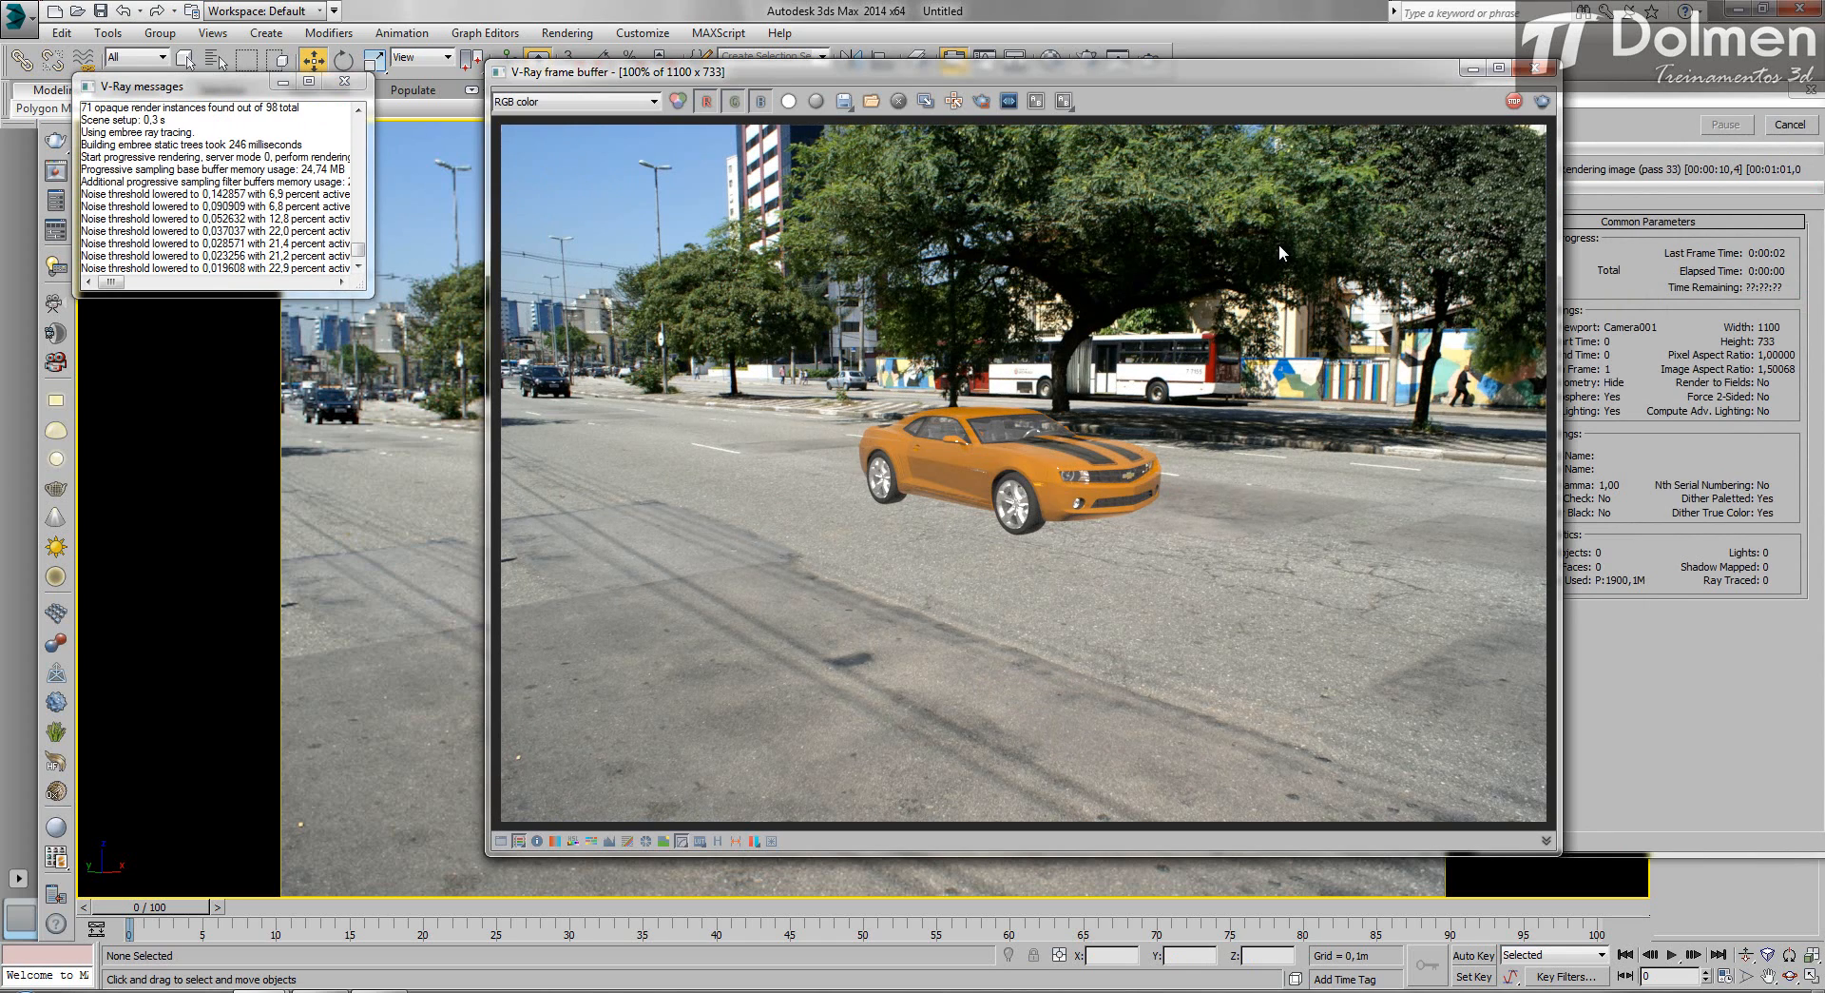
pyautogui.click(1789, 126)
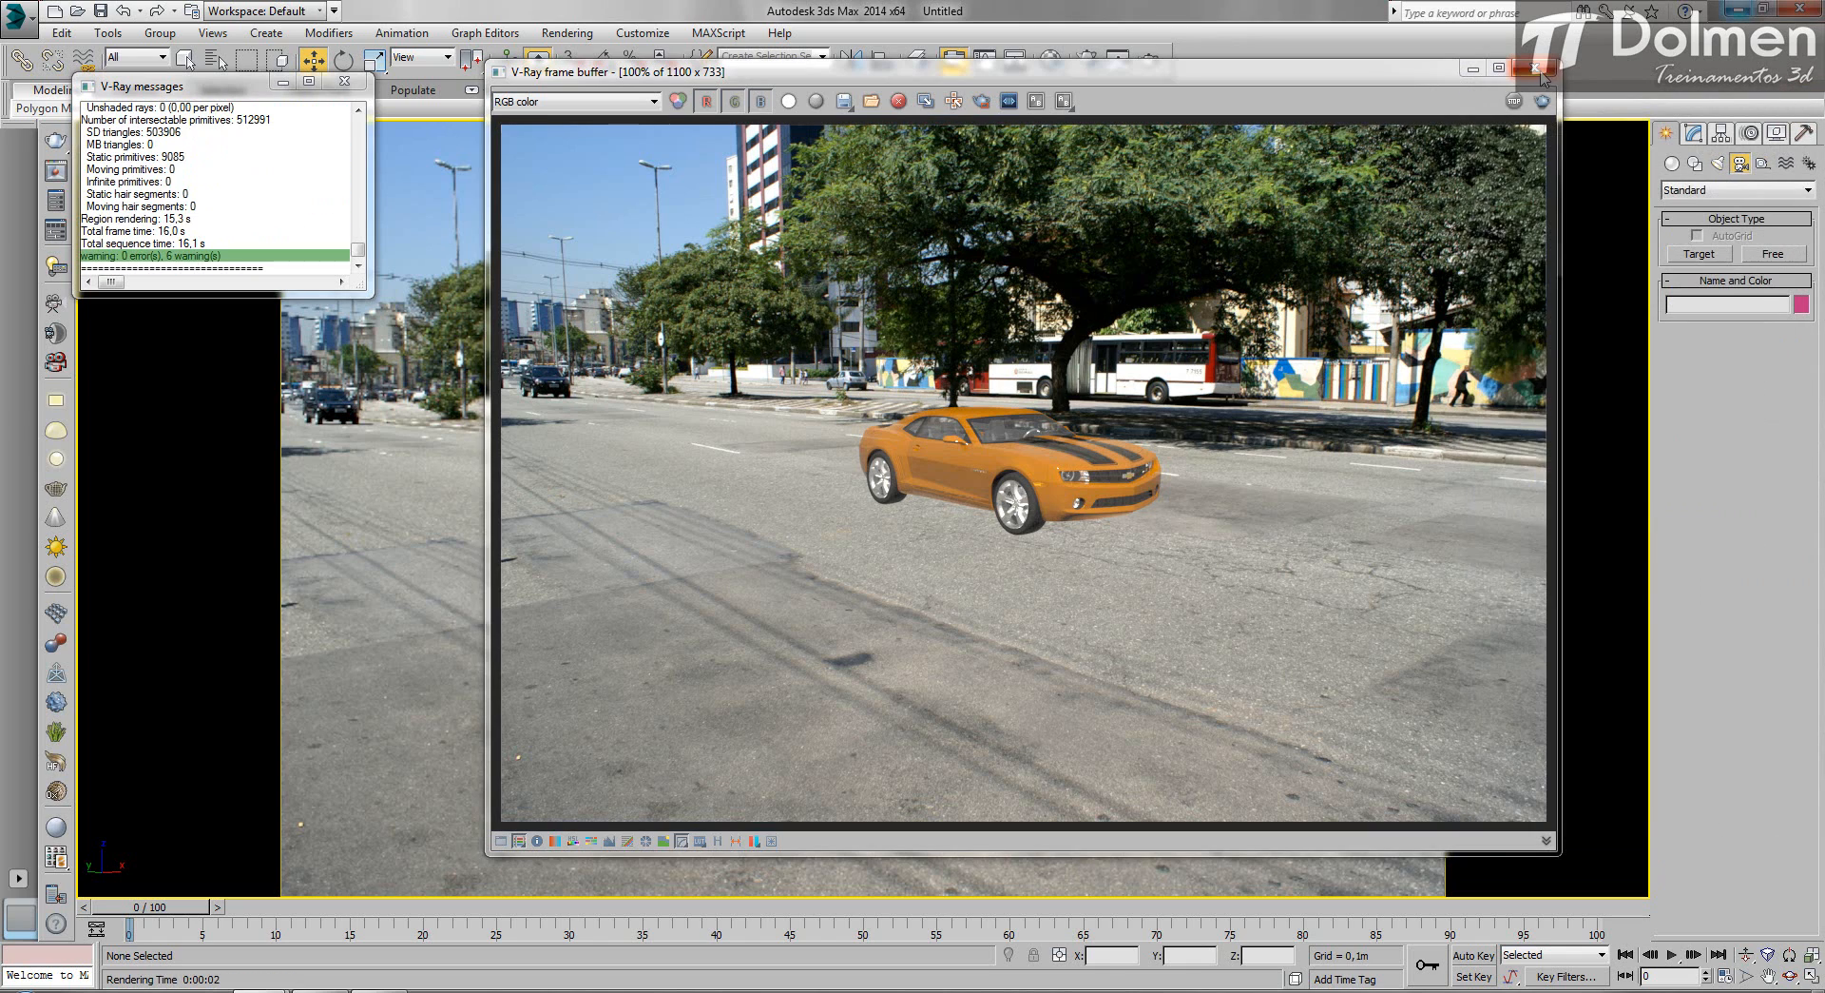
# Move the car group along the ground toward the camera, to about X -1.6 m, Y -2.5 m, and deselect it.
pyautogui.click(1536, 69)
pyautogui.click(753, 493)
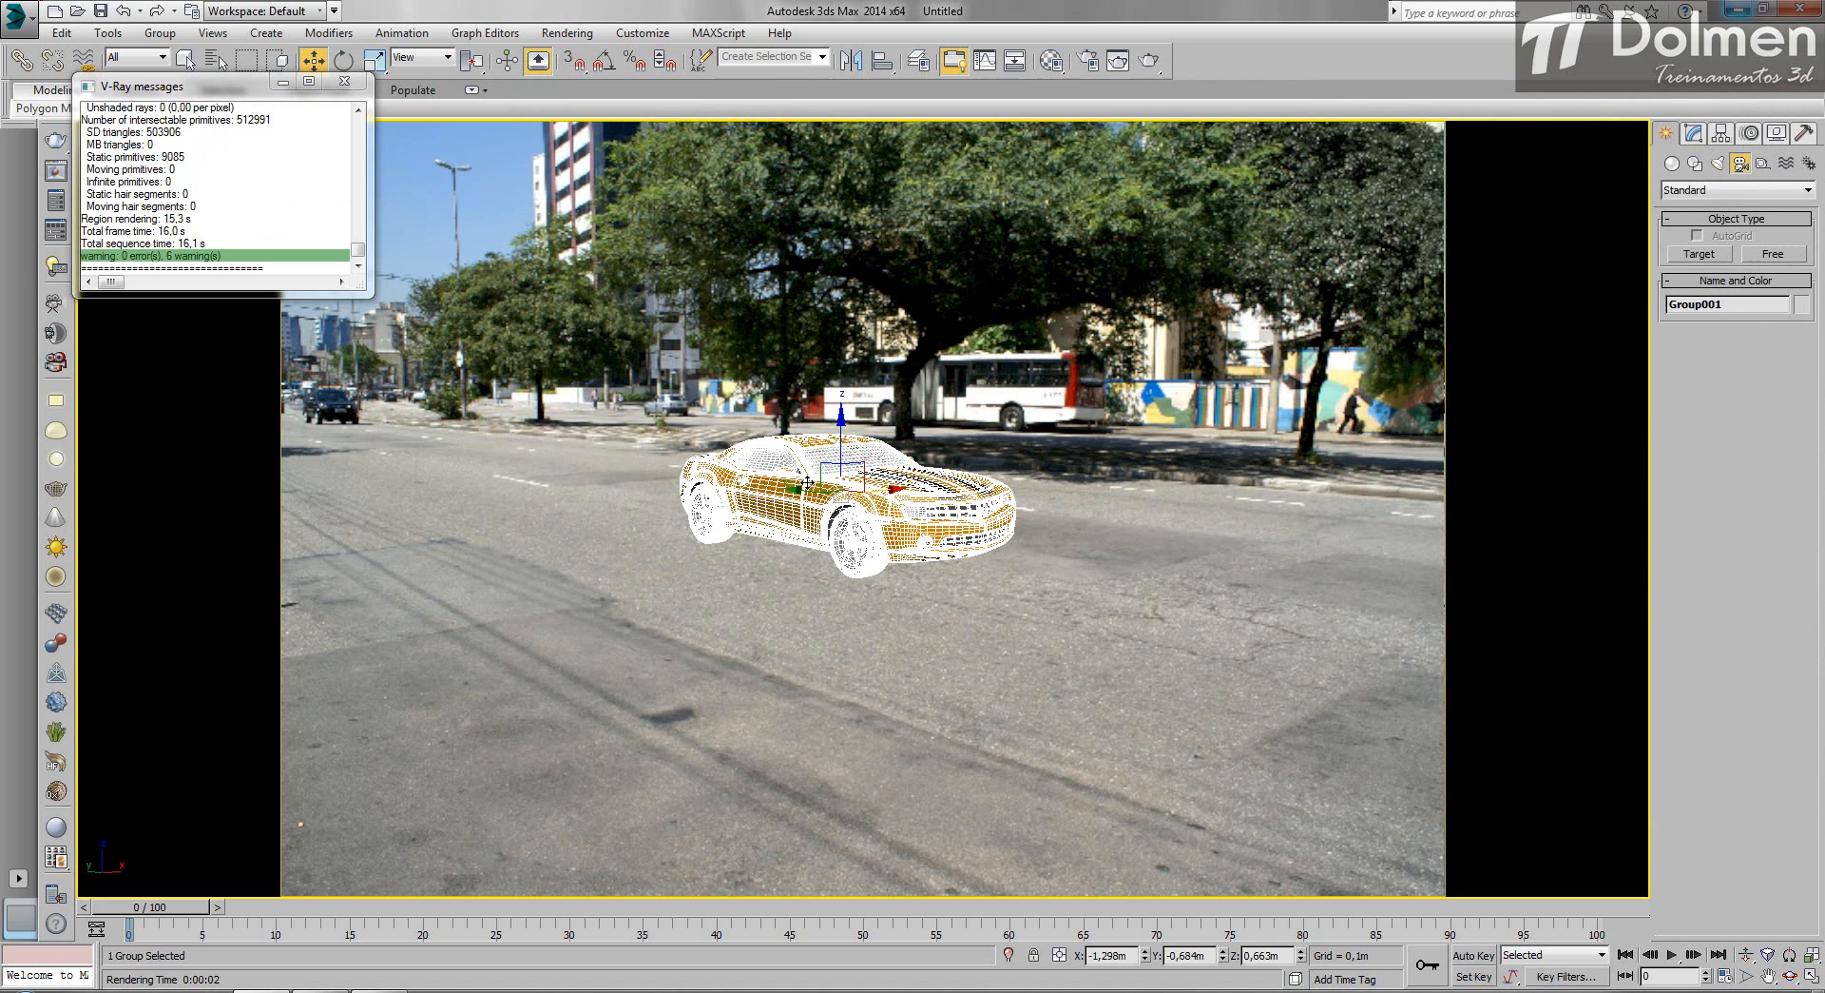
pyautogui.moveTo(807, 482); pyautogui.dragTo(891, 508)
pyautogui.click(344, 81)
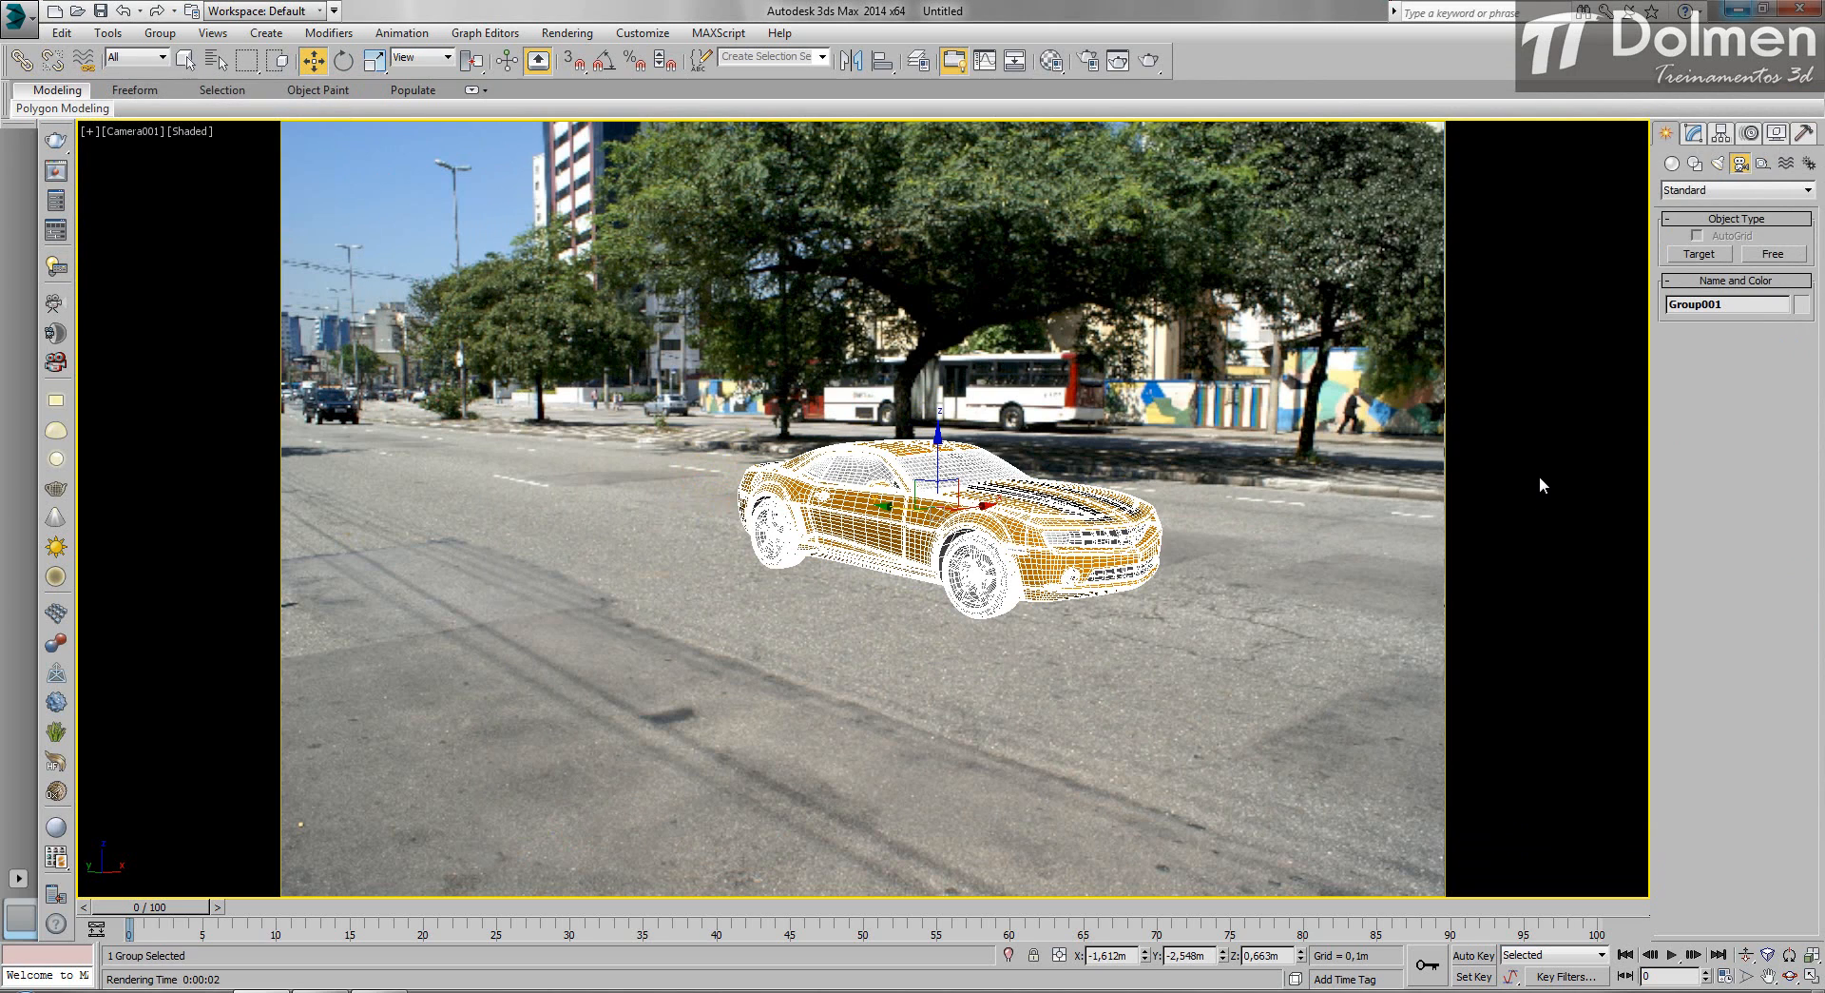
pyautogui.click(1541, 485)
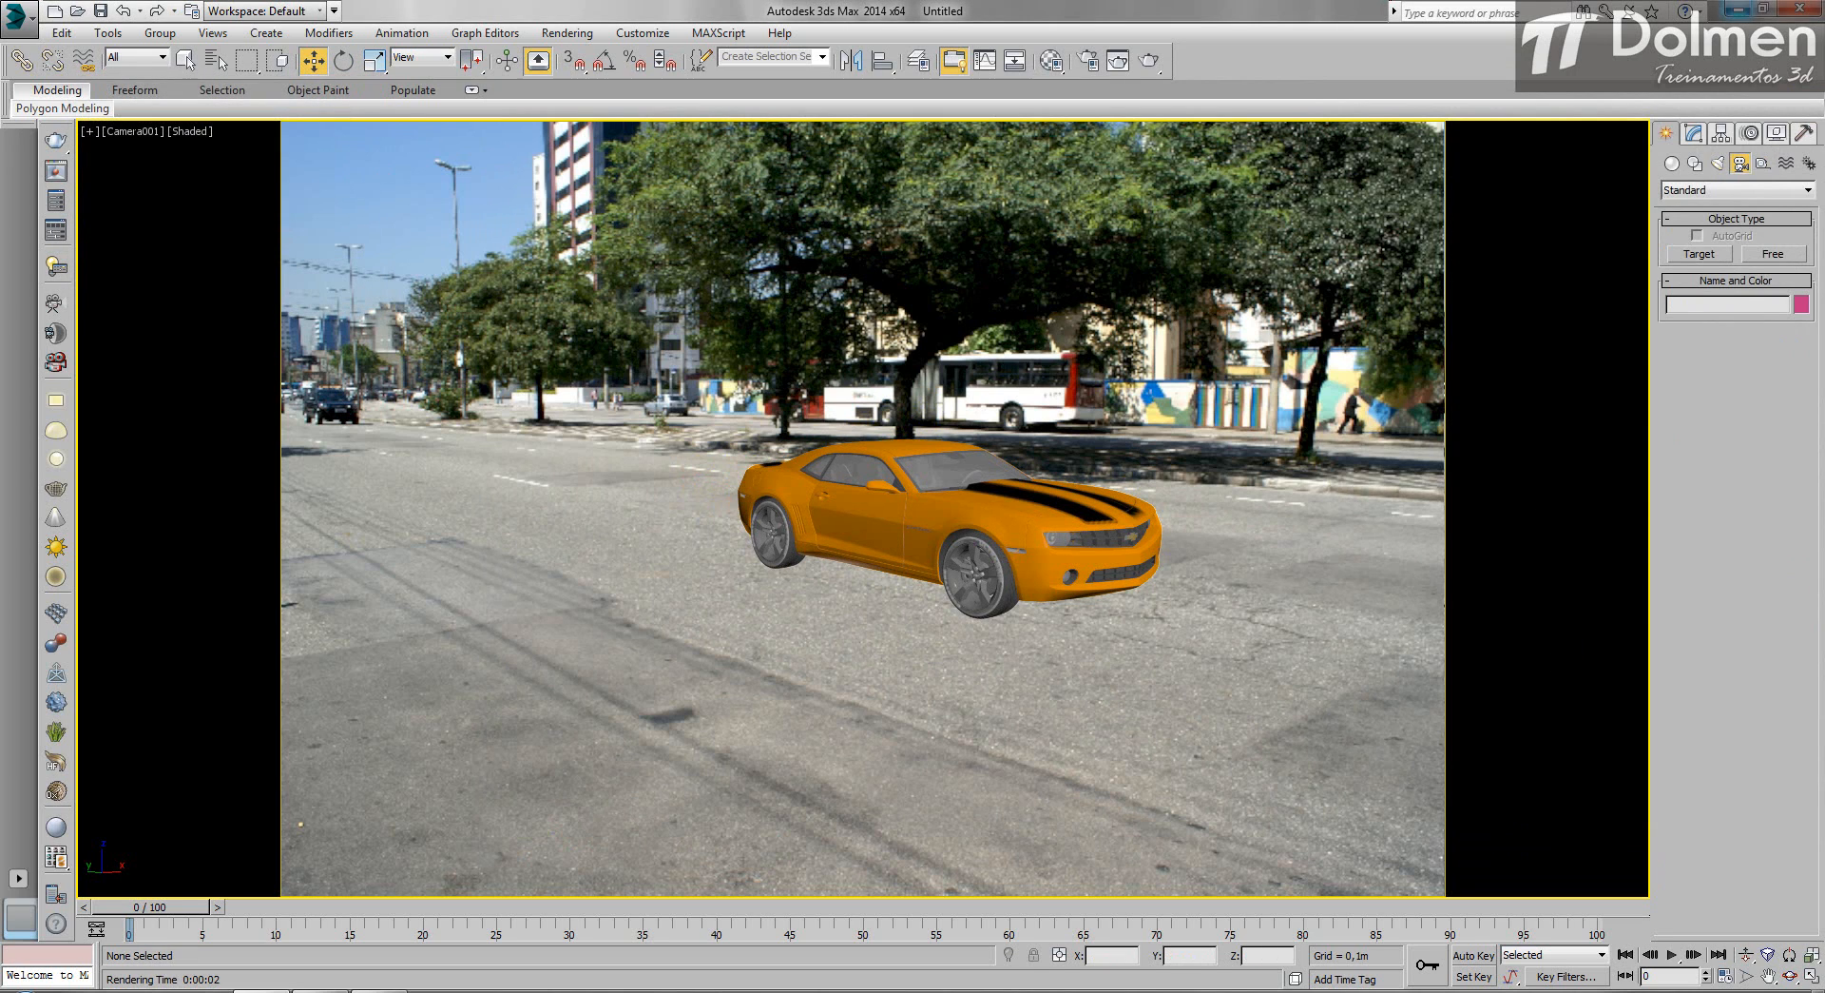
# Try out test boxes on the road beside the car and in the background to check the perspective, discarding each one.
pyautogui.click(1672, 164)
pyautogui.click(1699, 254)
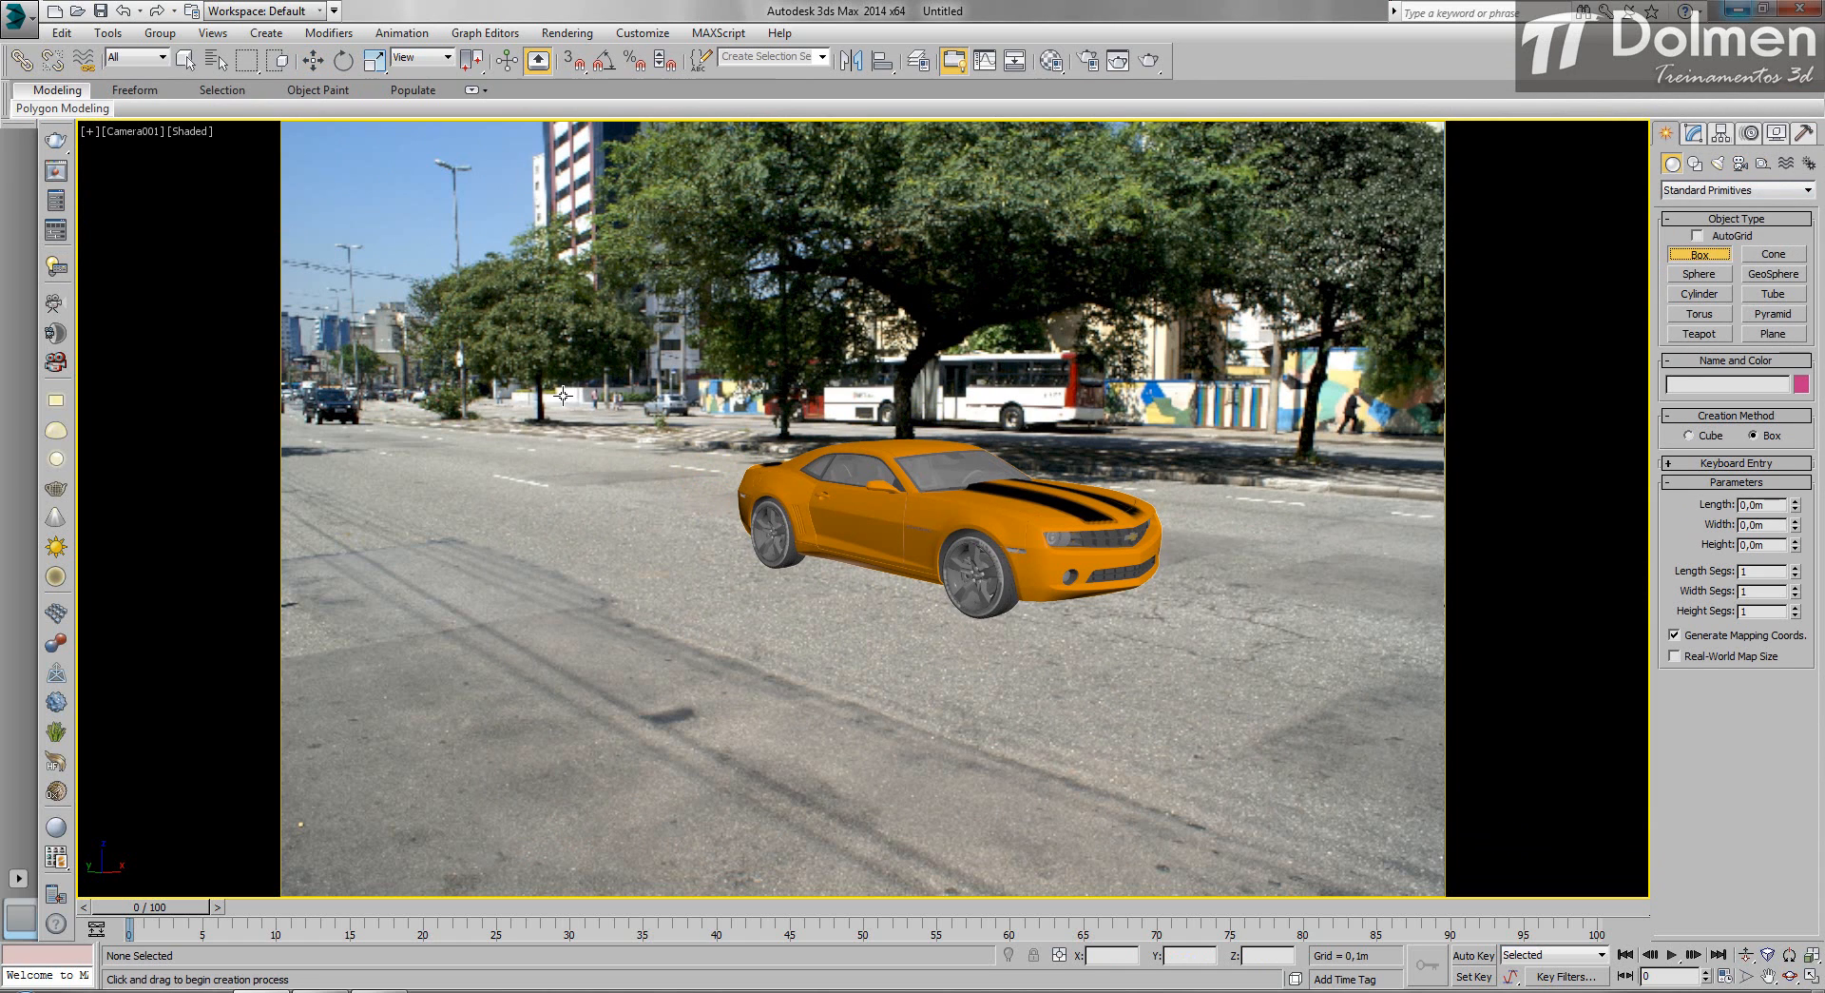
pyautogui.moveTo(553, 400); pyautogui.dragTo(780, 408)
pyautogui.rightClick(783, 345)
pyautogui.moveTo(548, 585); pyautogui.dragTo(544, 504)
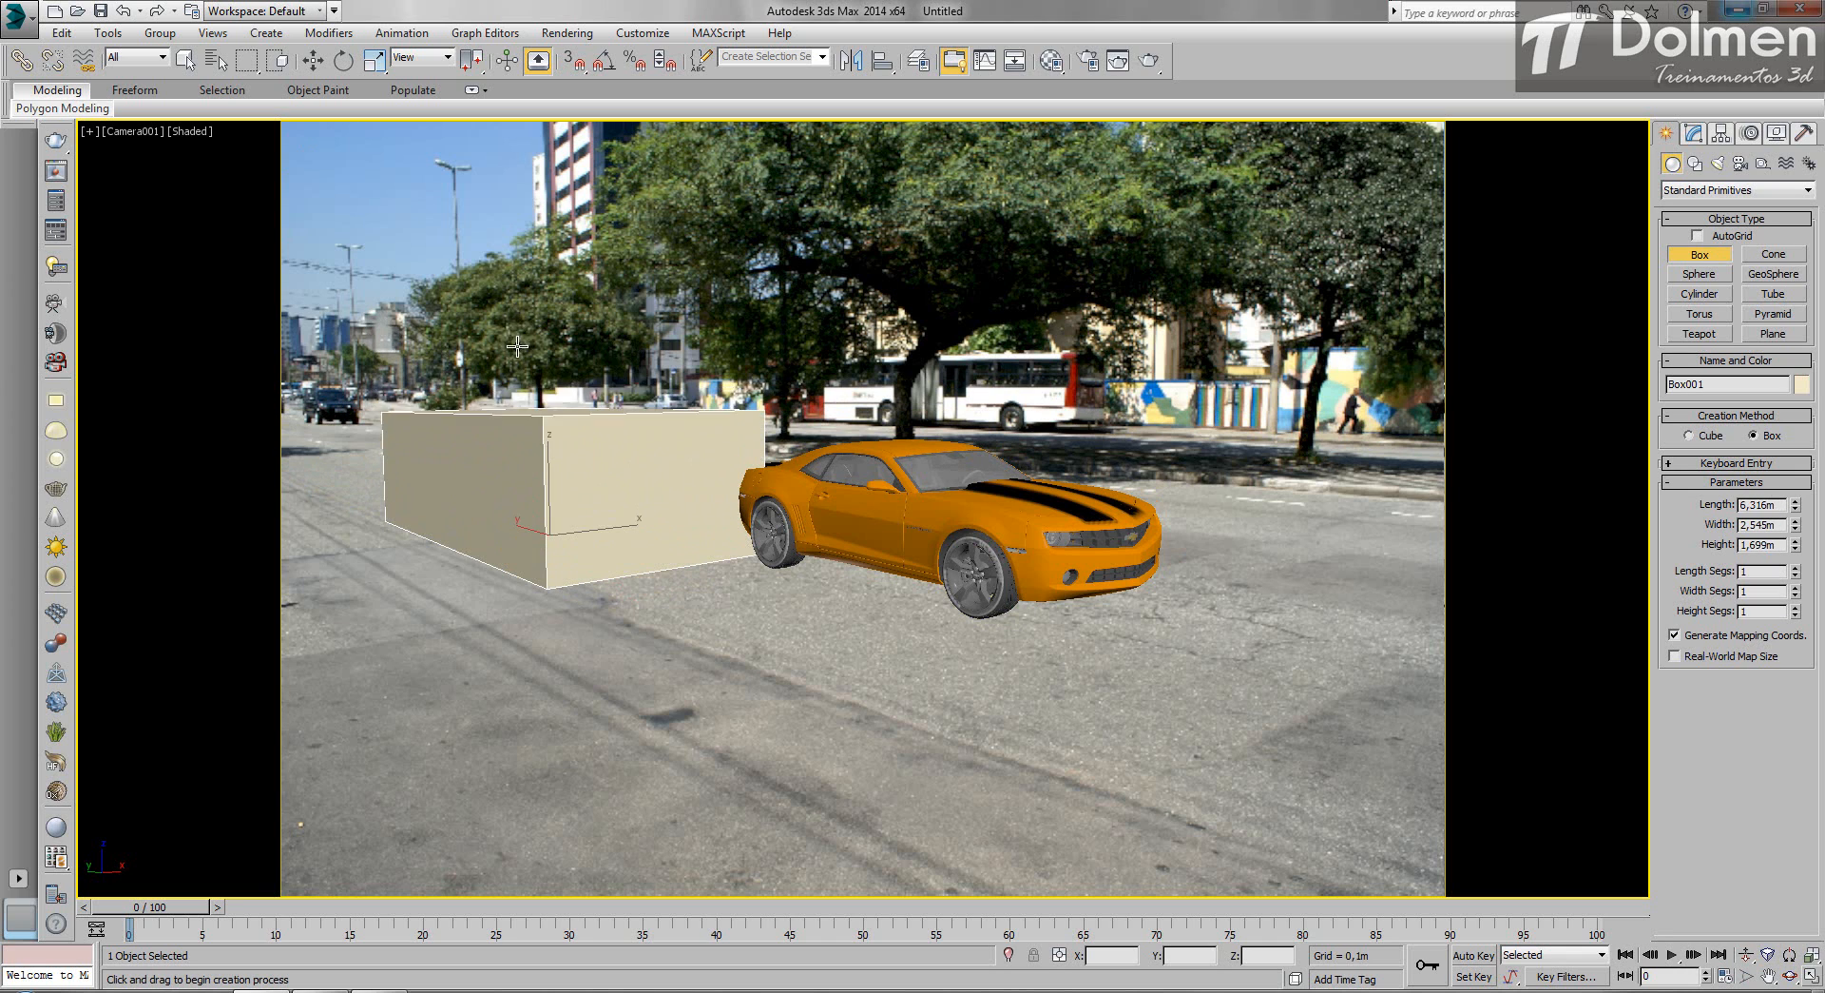
pyautogui.rightClick(533, 415)
pyautogui.moveTo(561, 432); pyautogui.dragTo(514, 412)
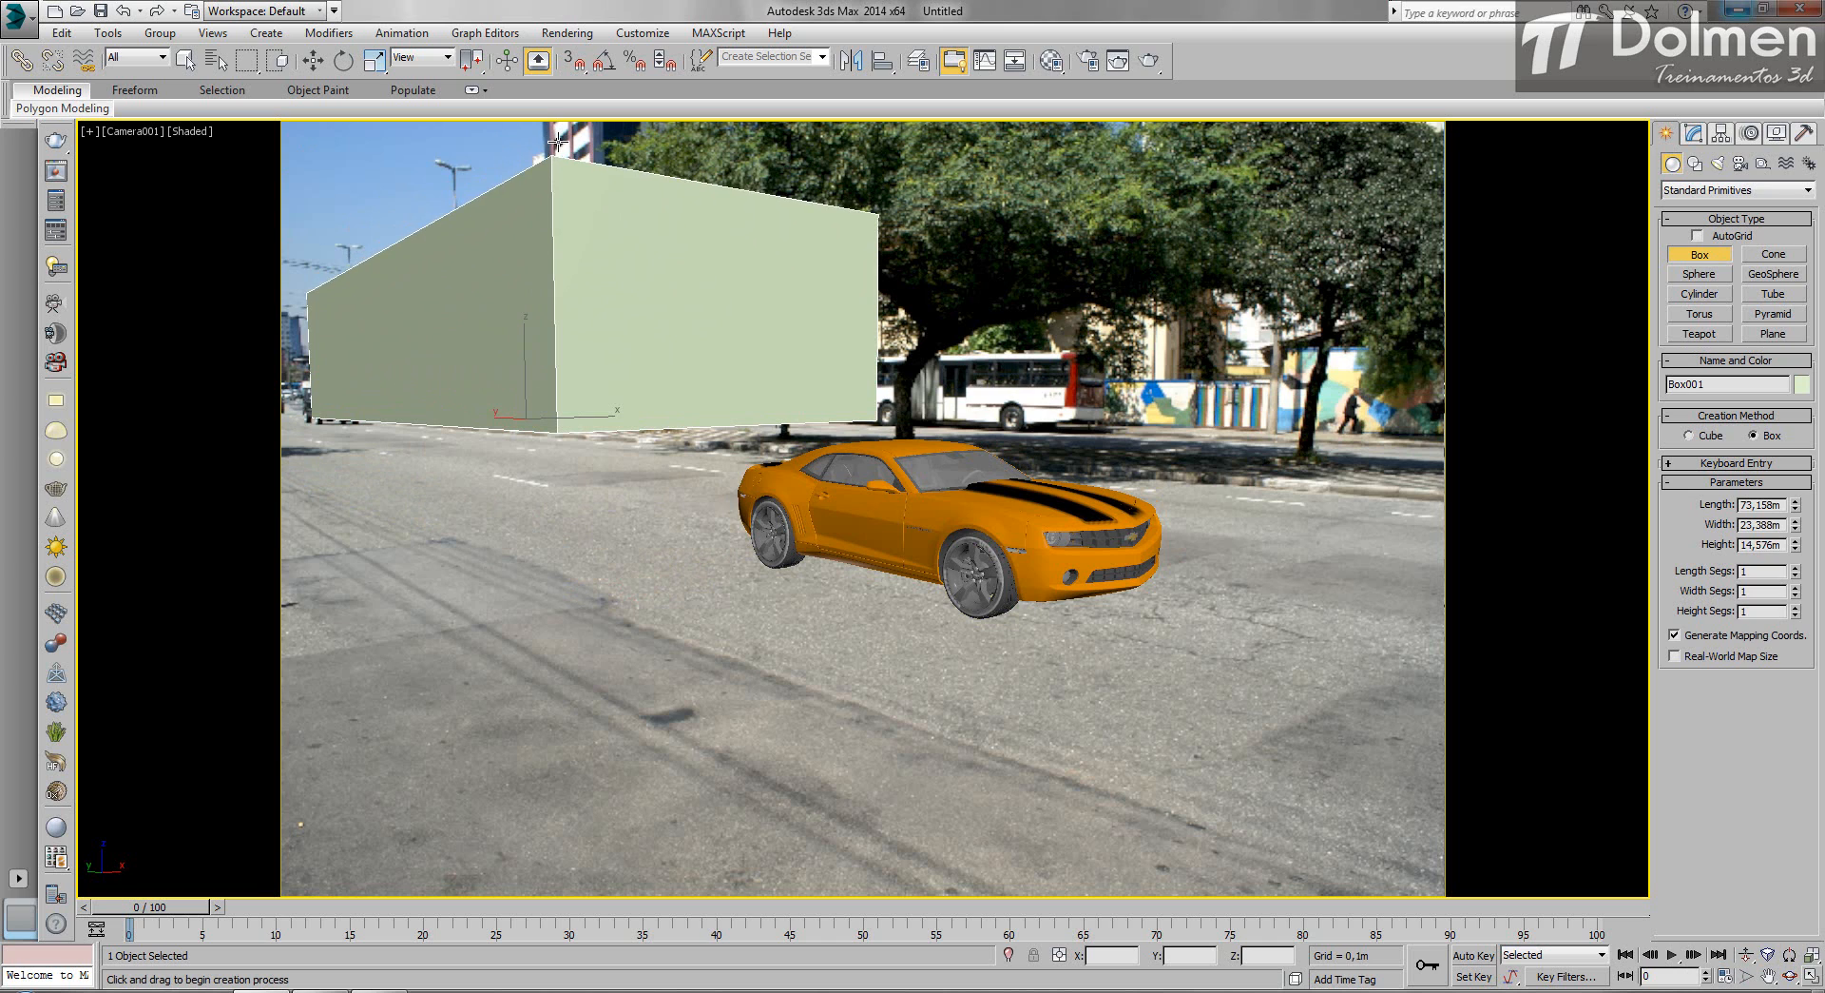
pyautogui.rightClick(544, 245)
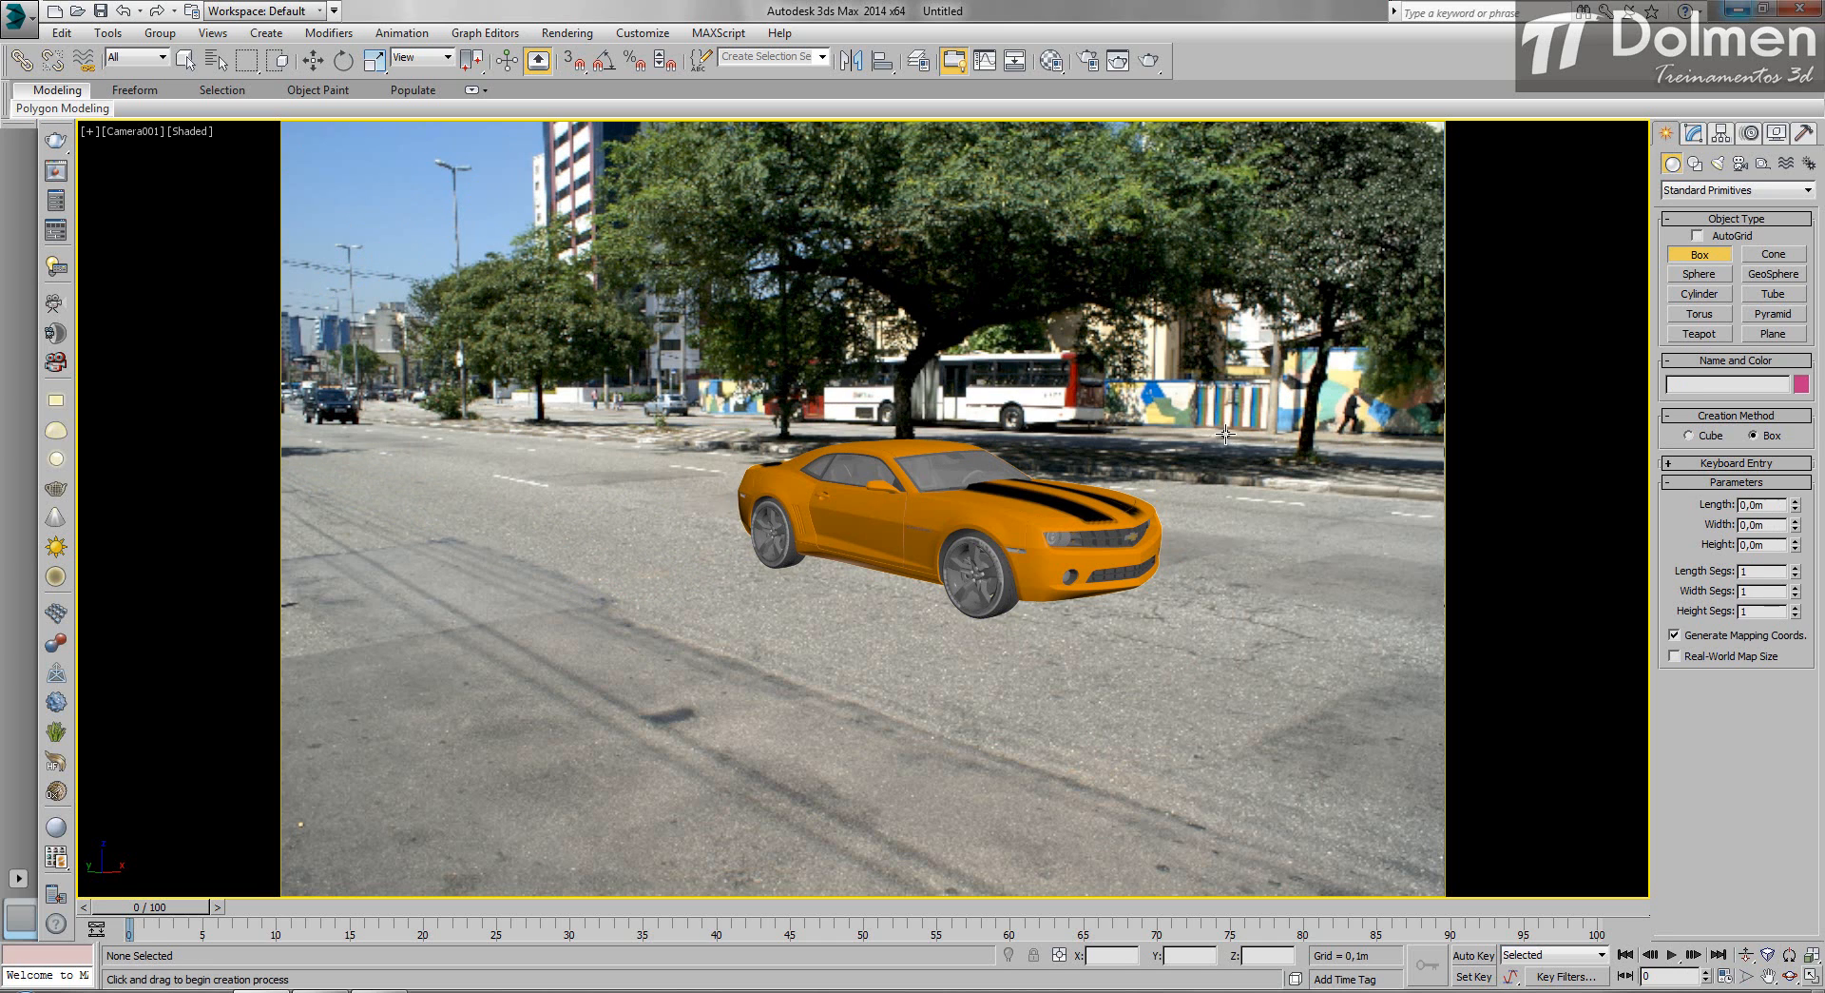
pyautogui.click(1293, 430)
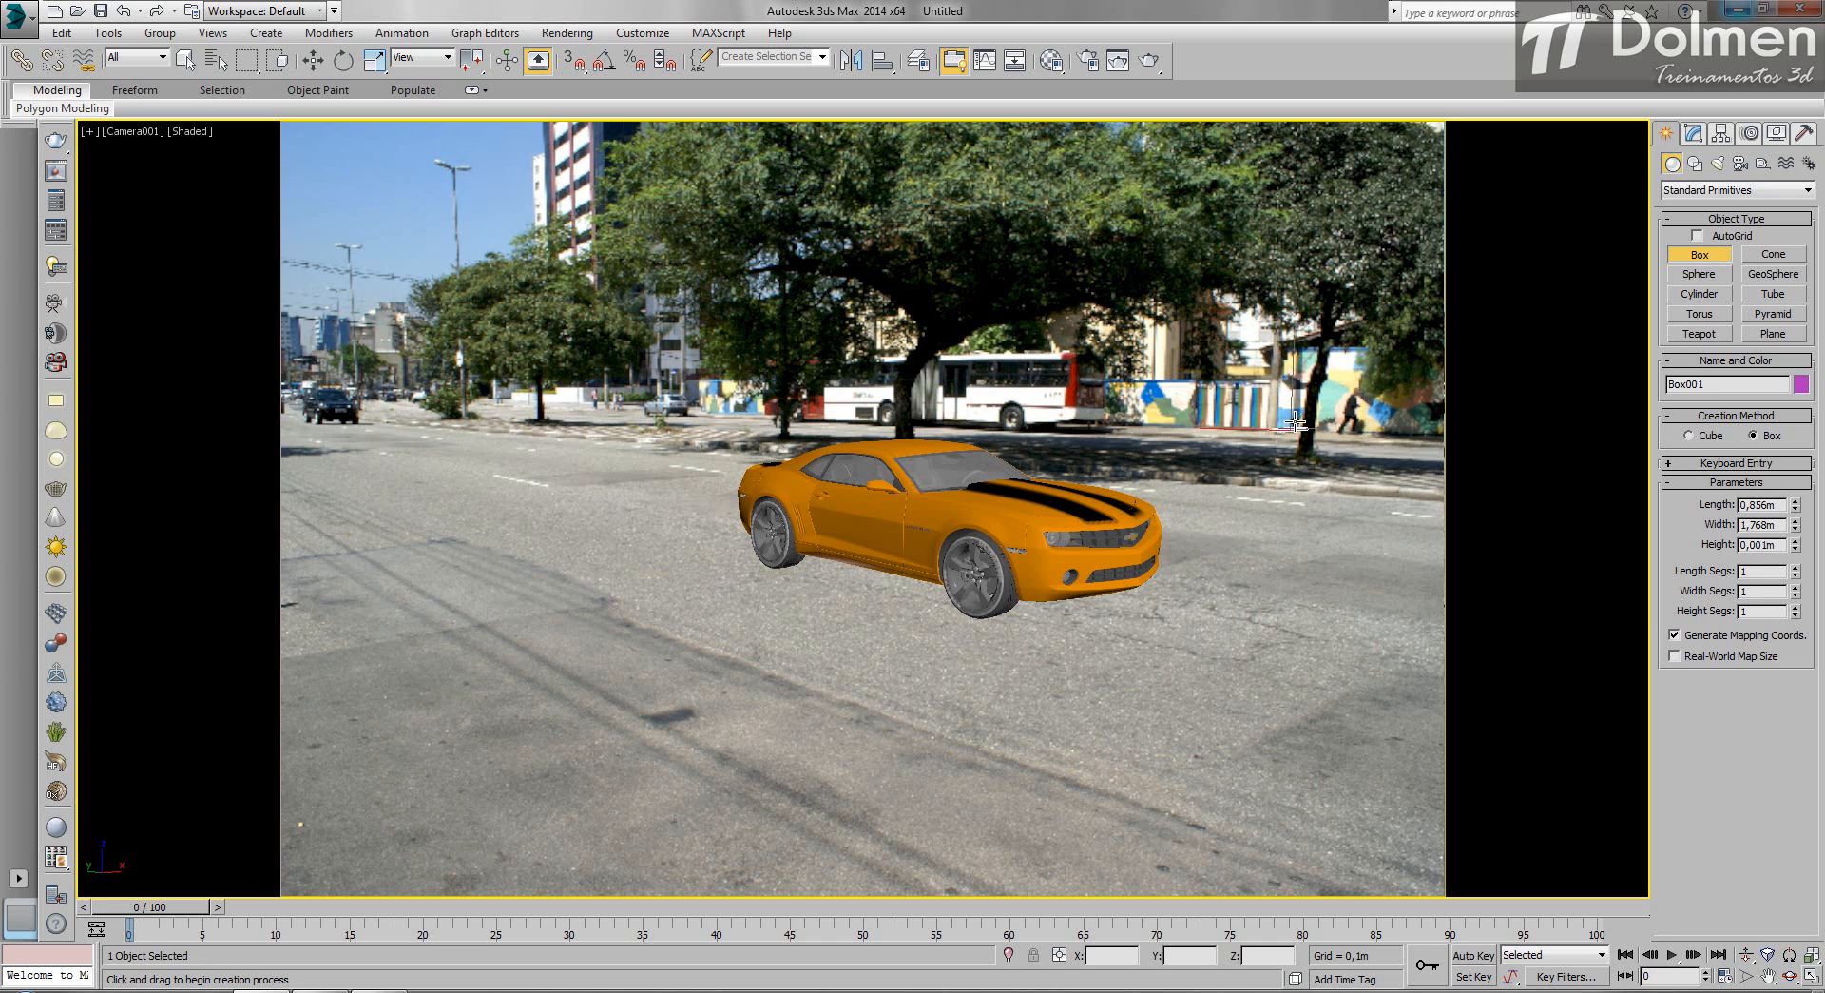
pyautogui.press('w')
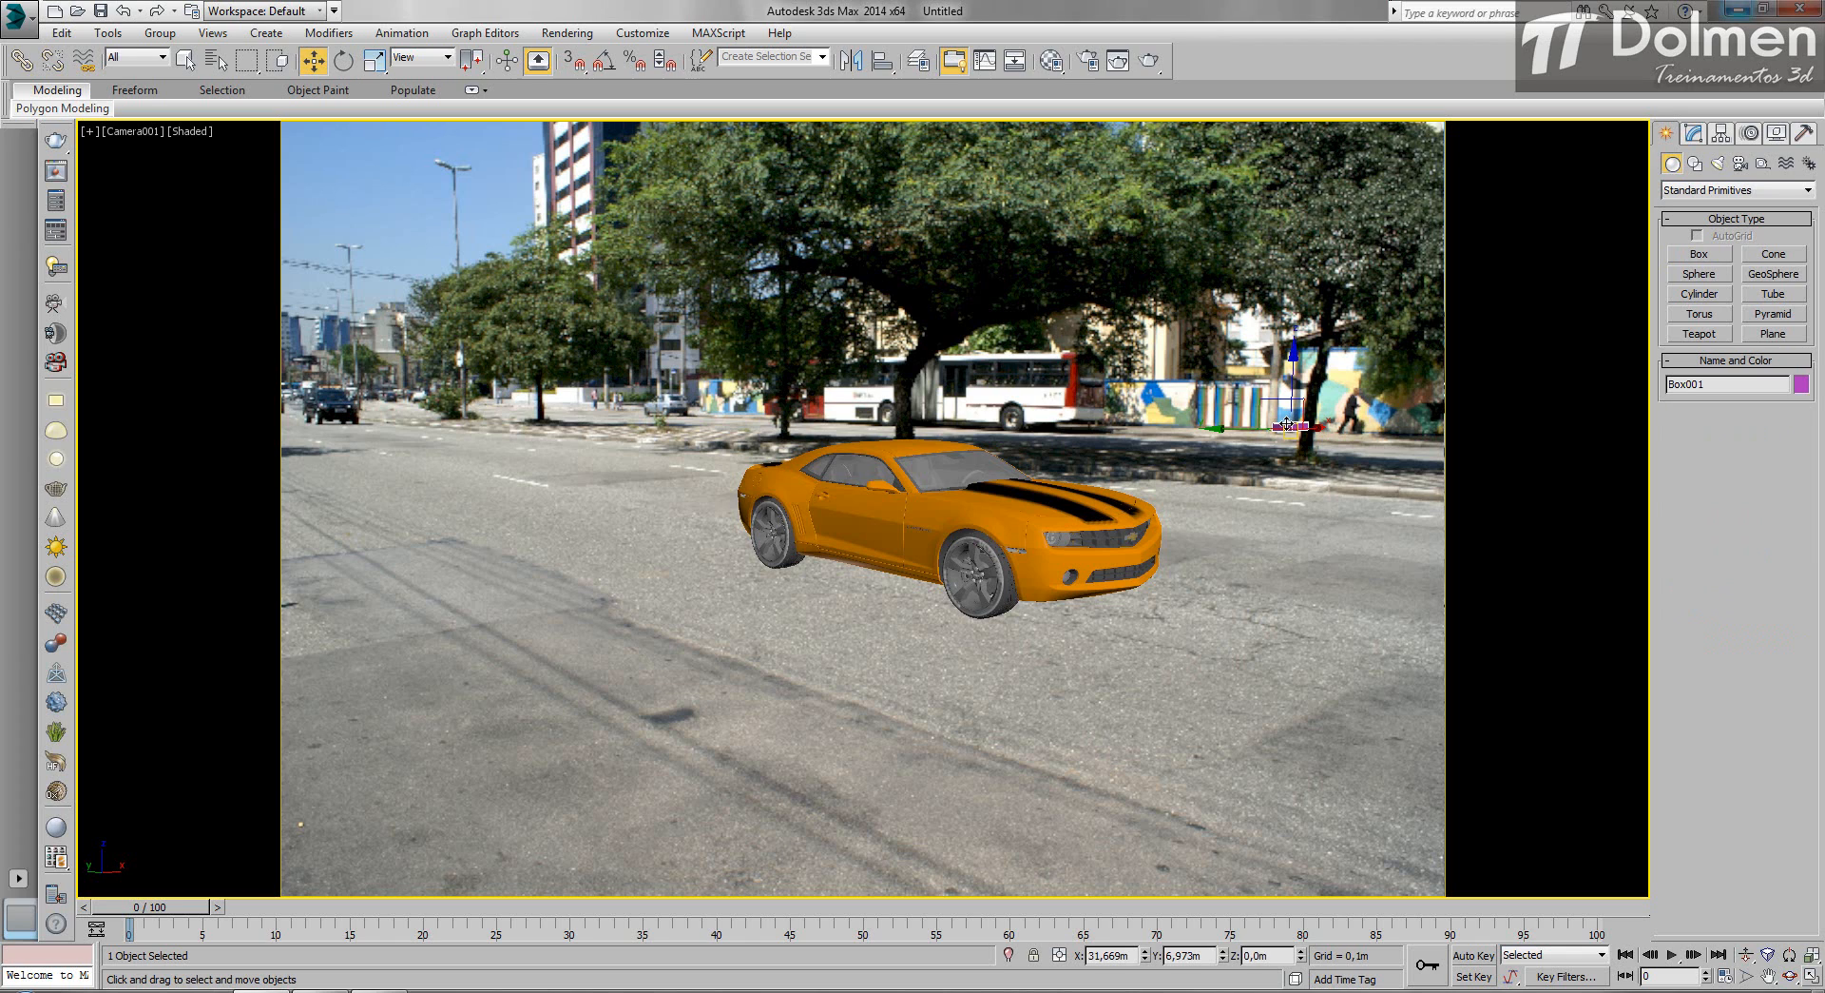
pyautogui.press('Delete')
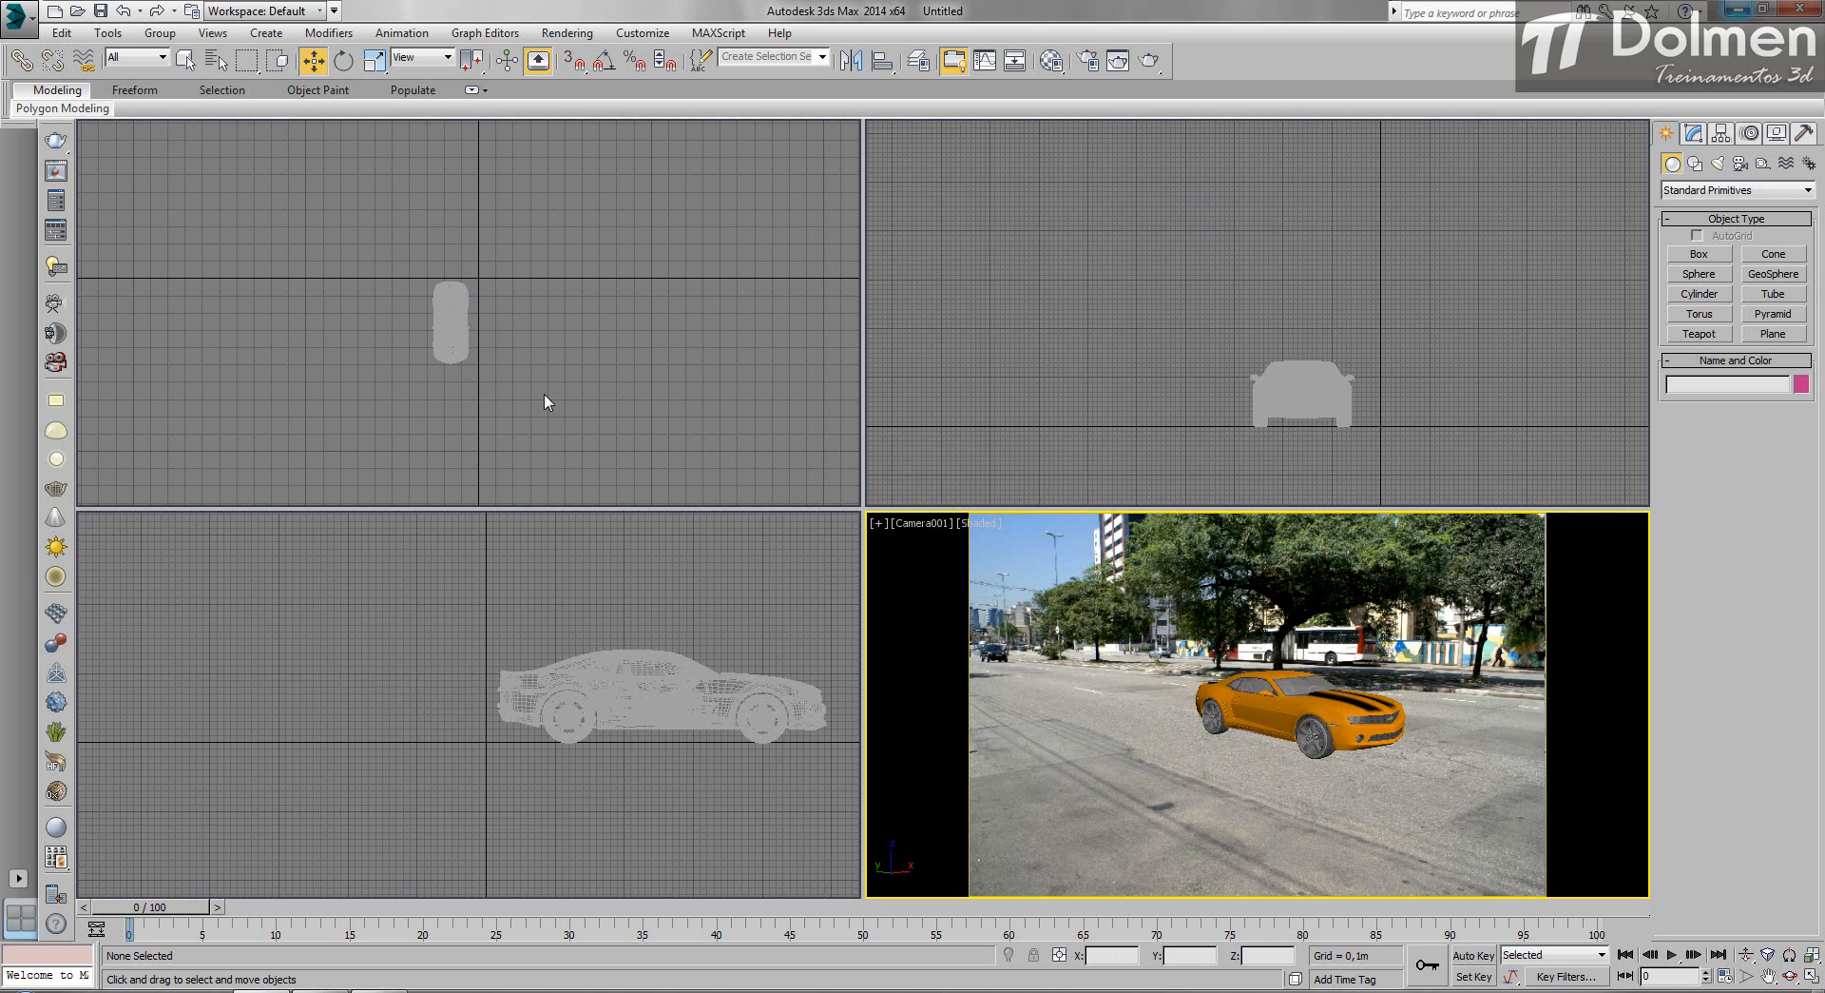
# Create a VRayPlane on the ground beside the car in the Top view, at about X 3.3 m, Y -5.6 m.
pyautogui.click(1811, 977)
pyautogui.scroll(-5, 790, 338)
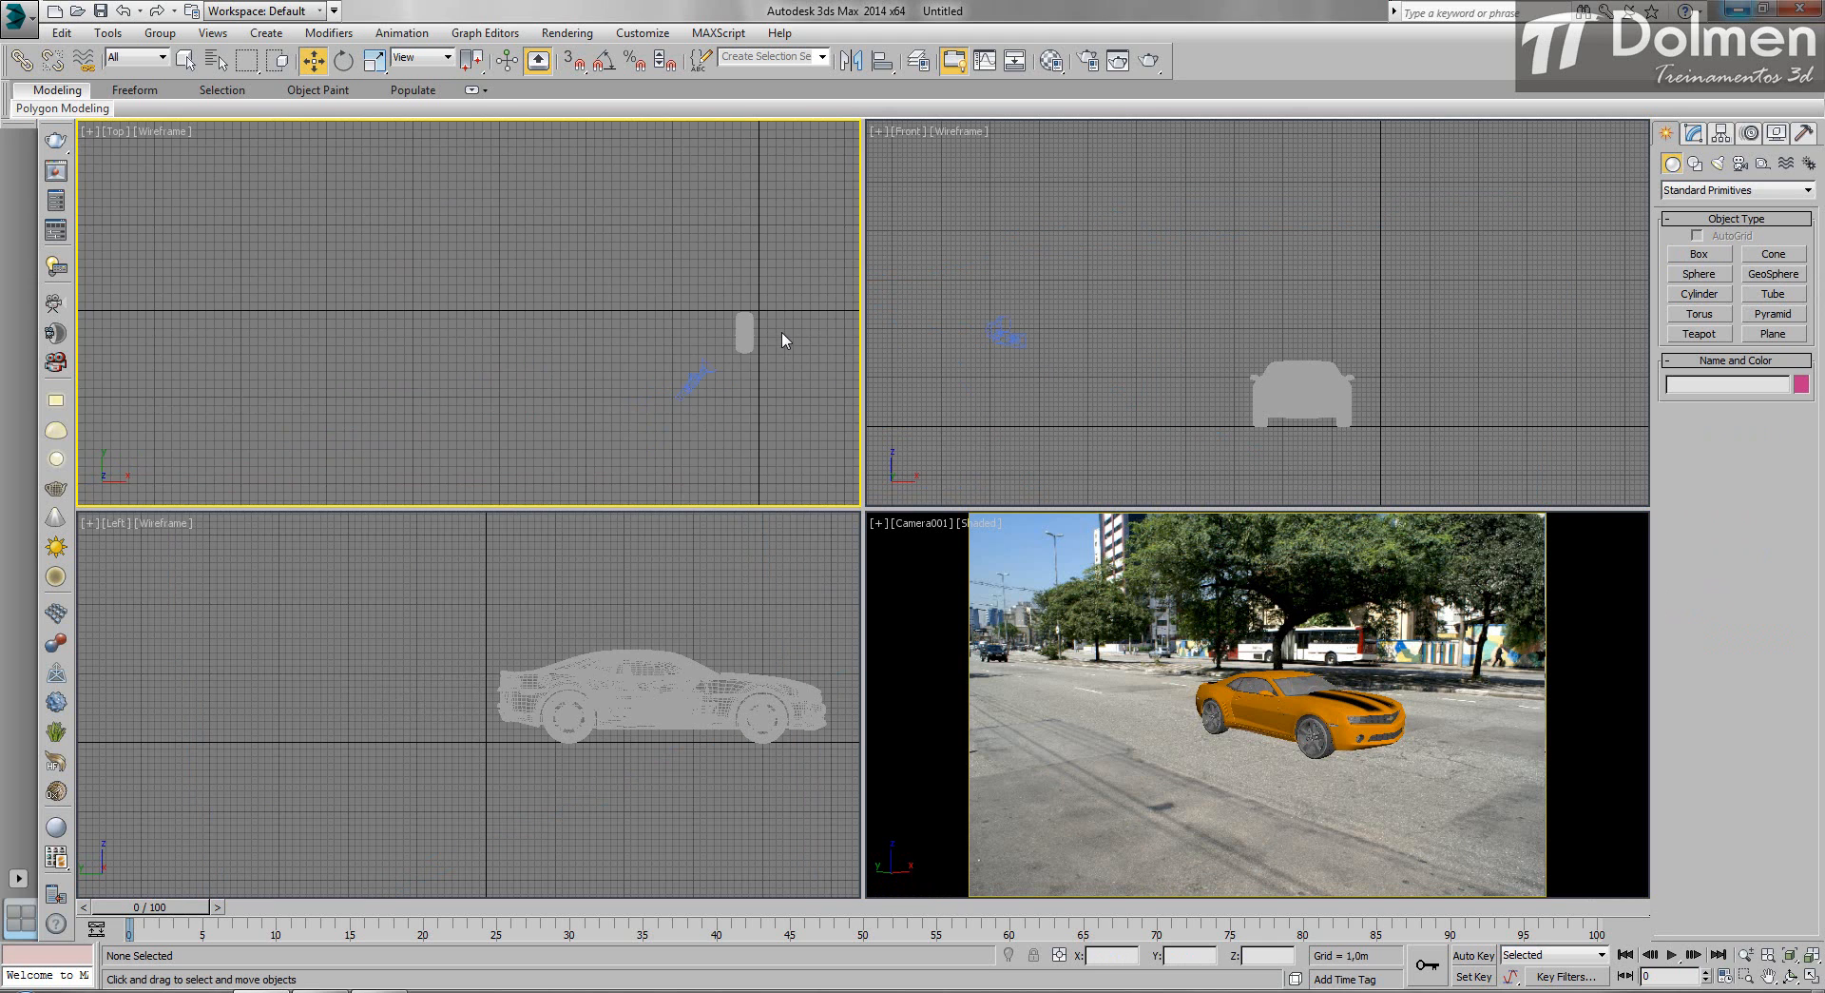
pyautogui.moveTo(787, 337); pyautogui.dragTo(615, 325, button='middle')
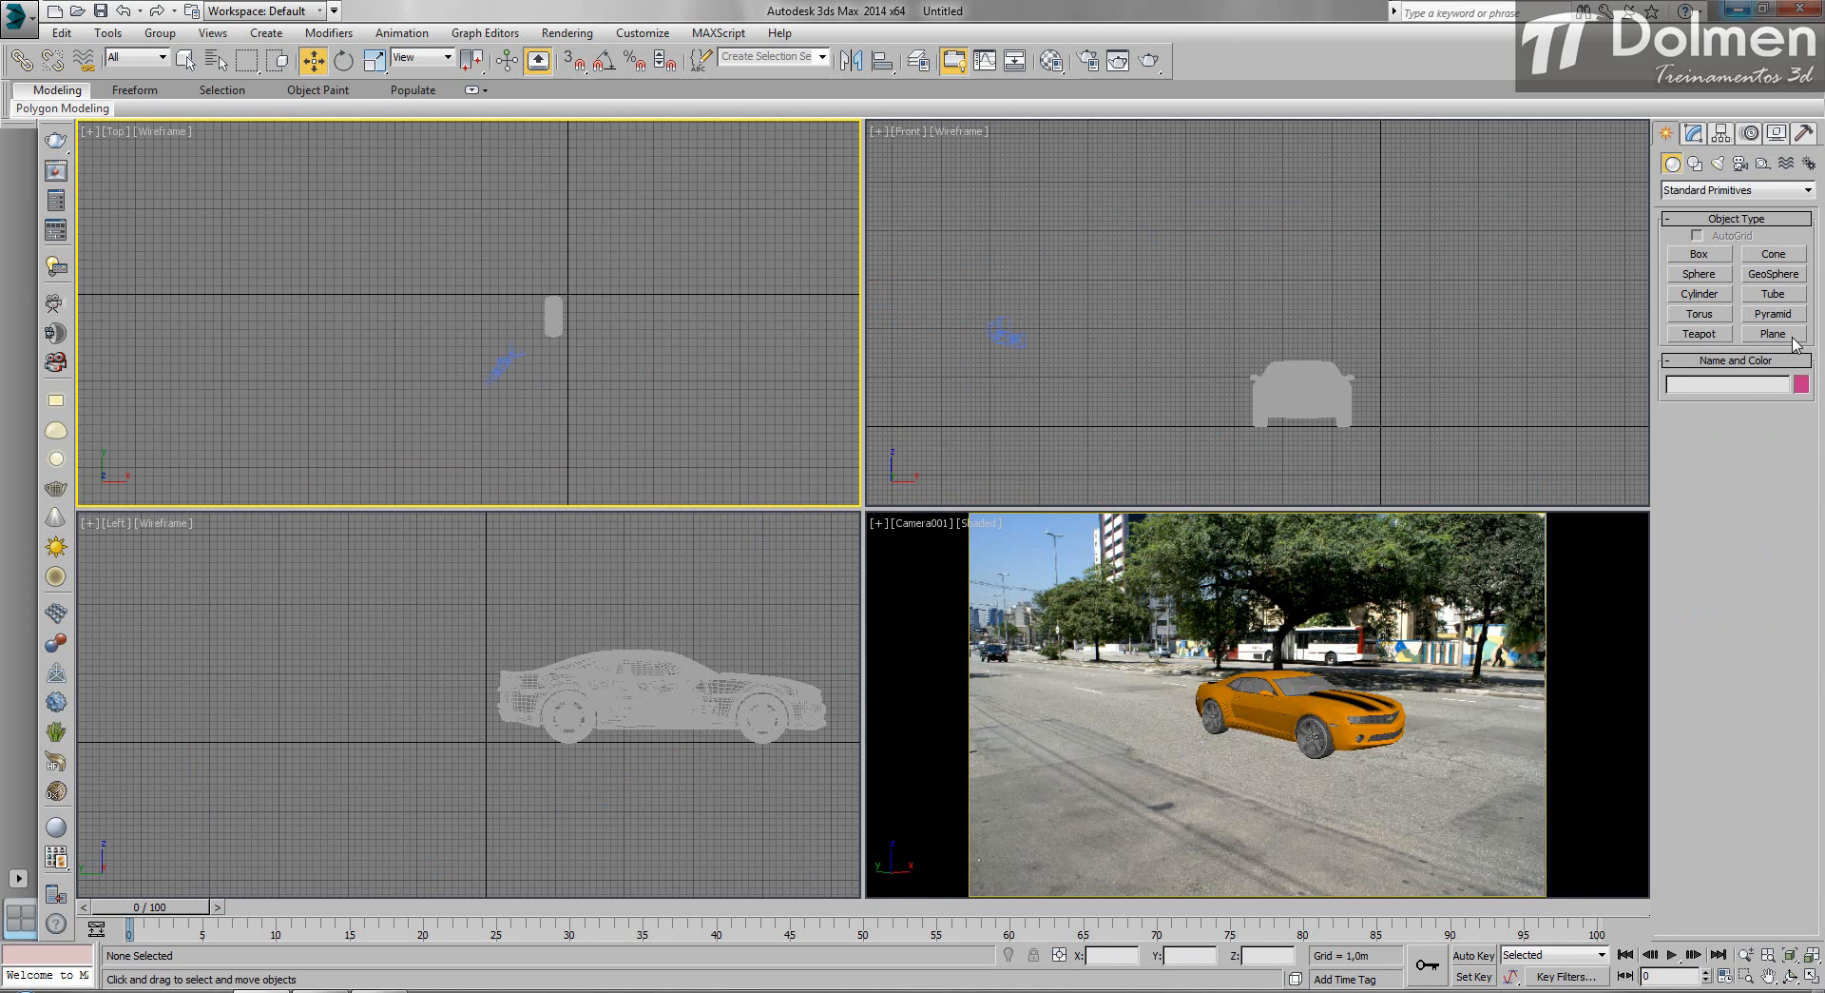
pyautogui.click(1706, 190)
pyautogui.click(1704, 380)
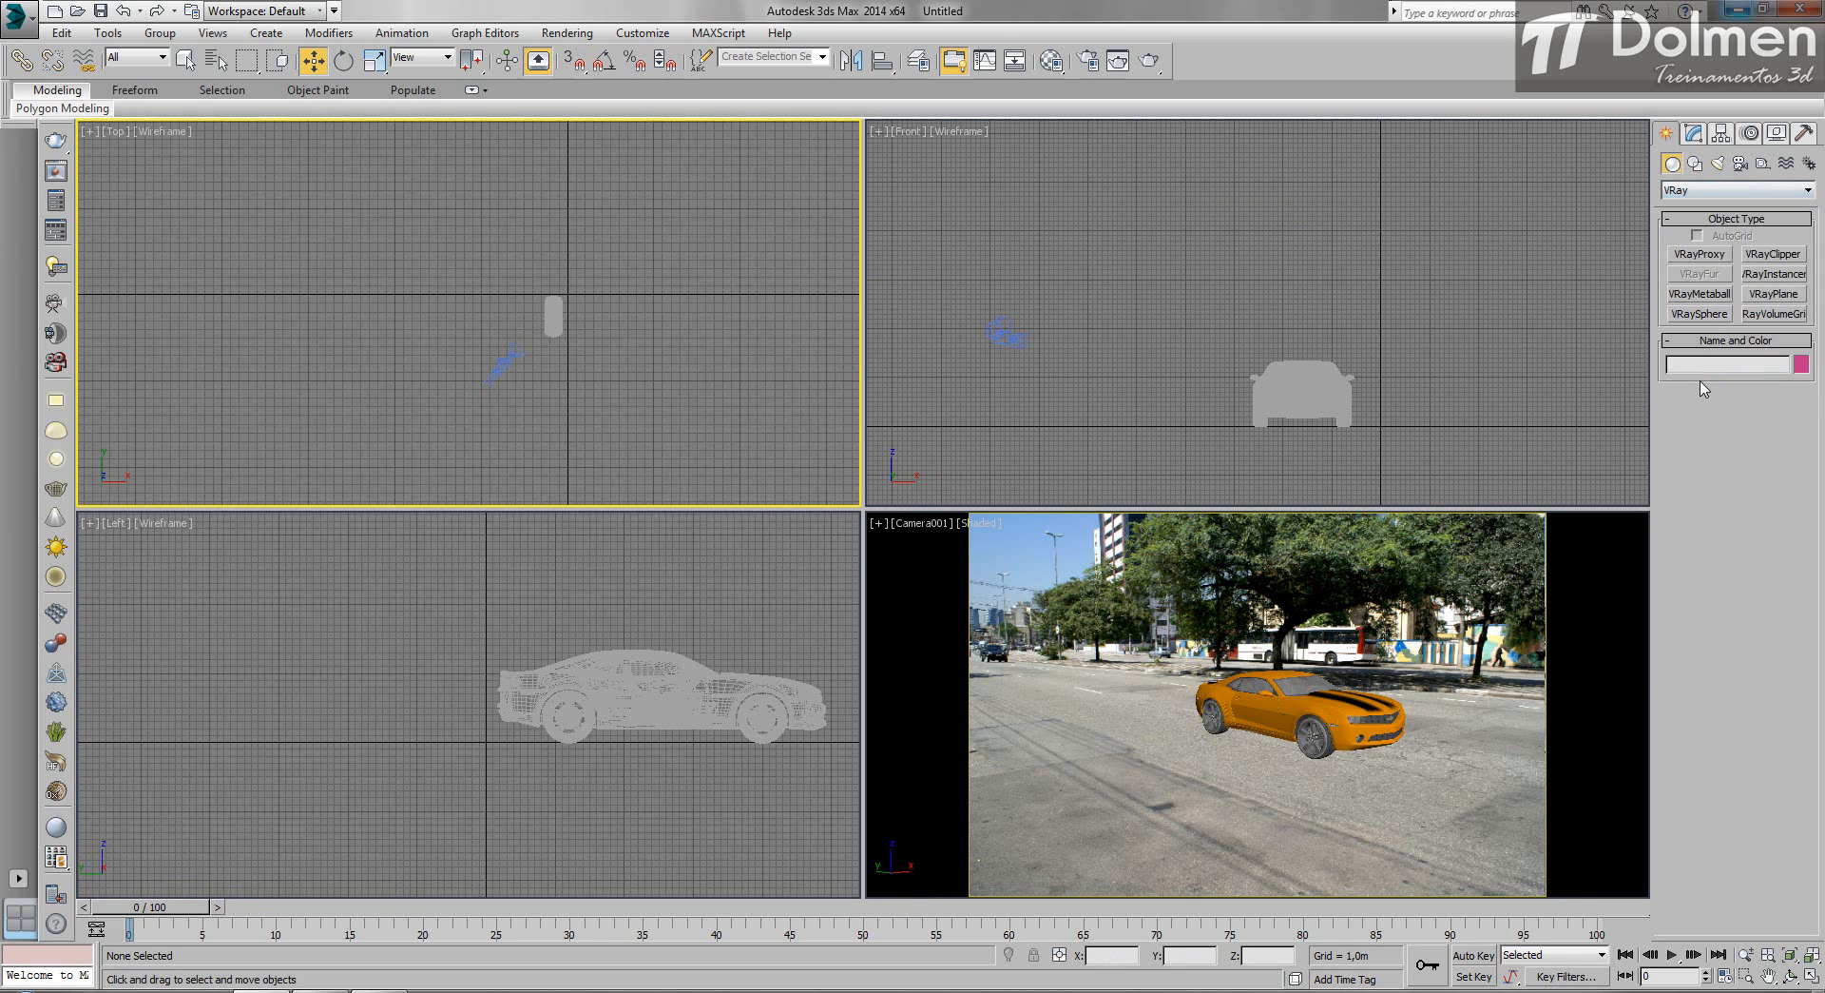
pyautogui.click(1774, 294)
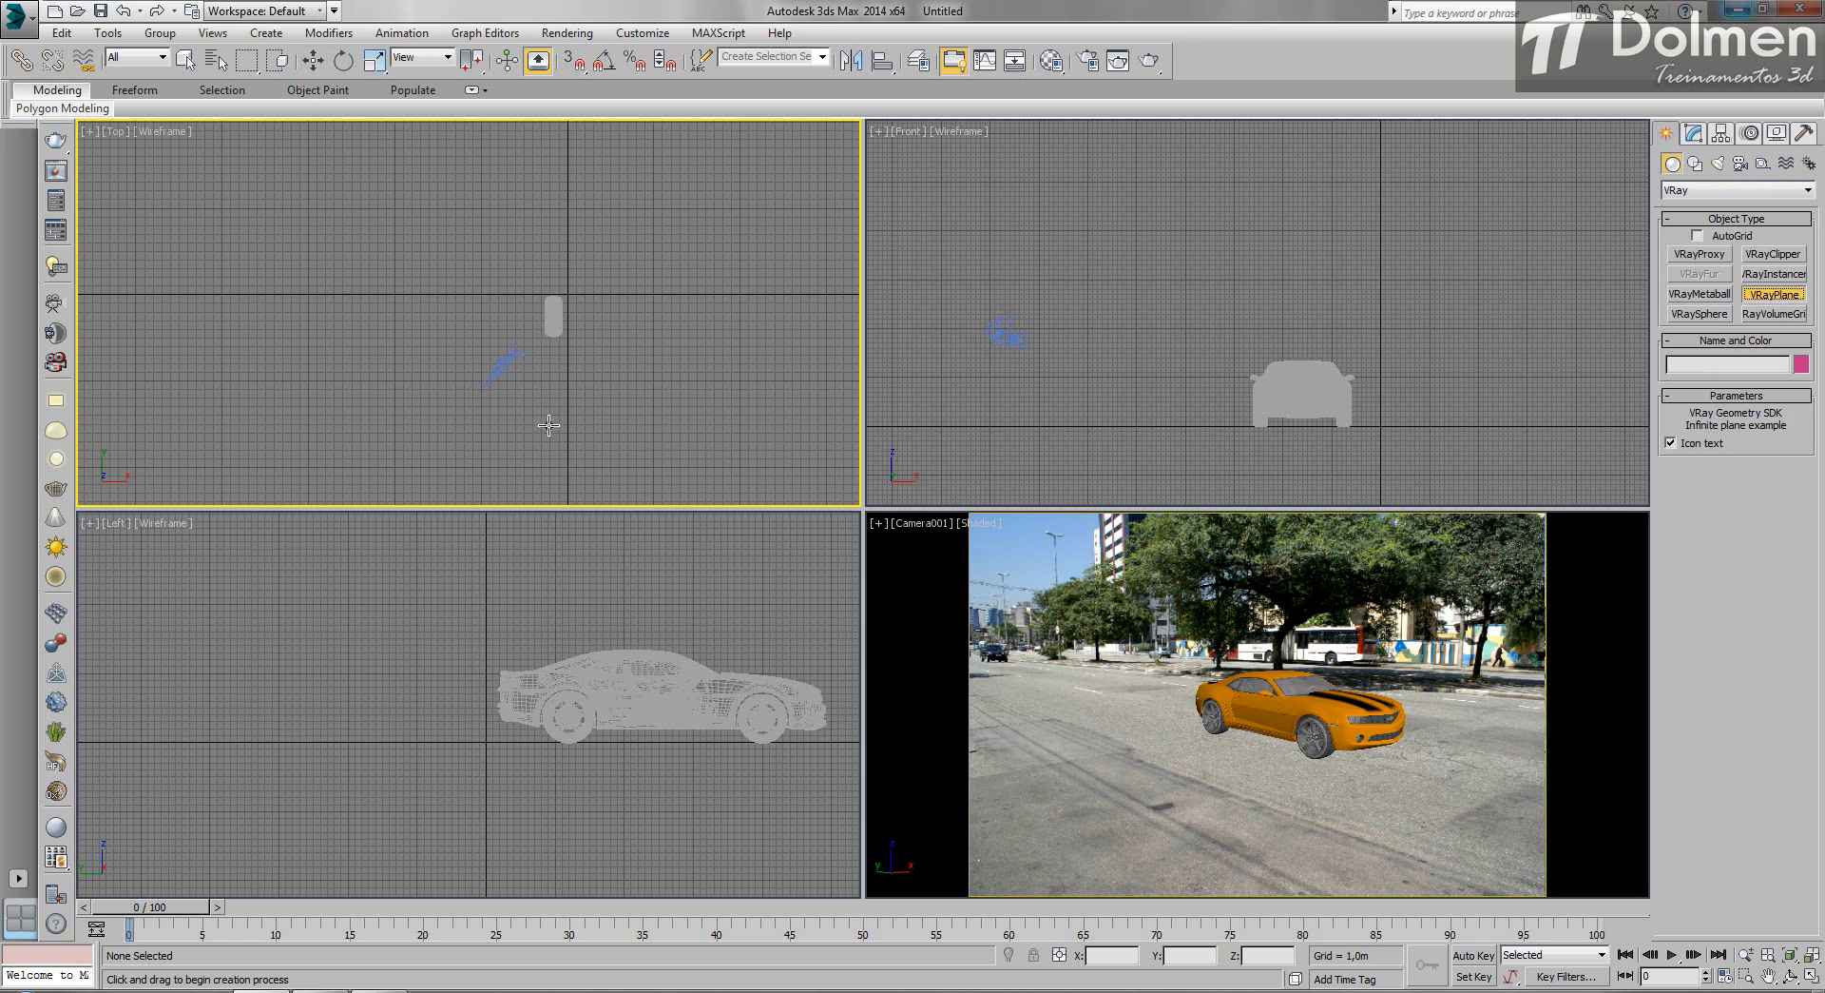
pyautogui.click(652, 345)
pyautogui.press('w')
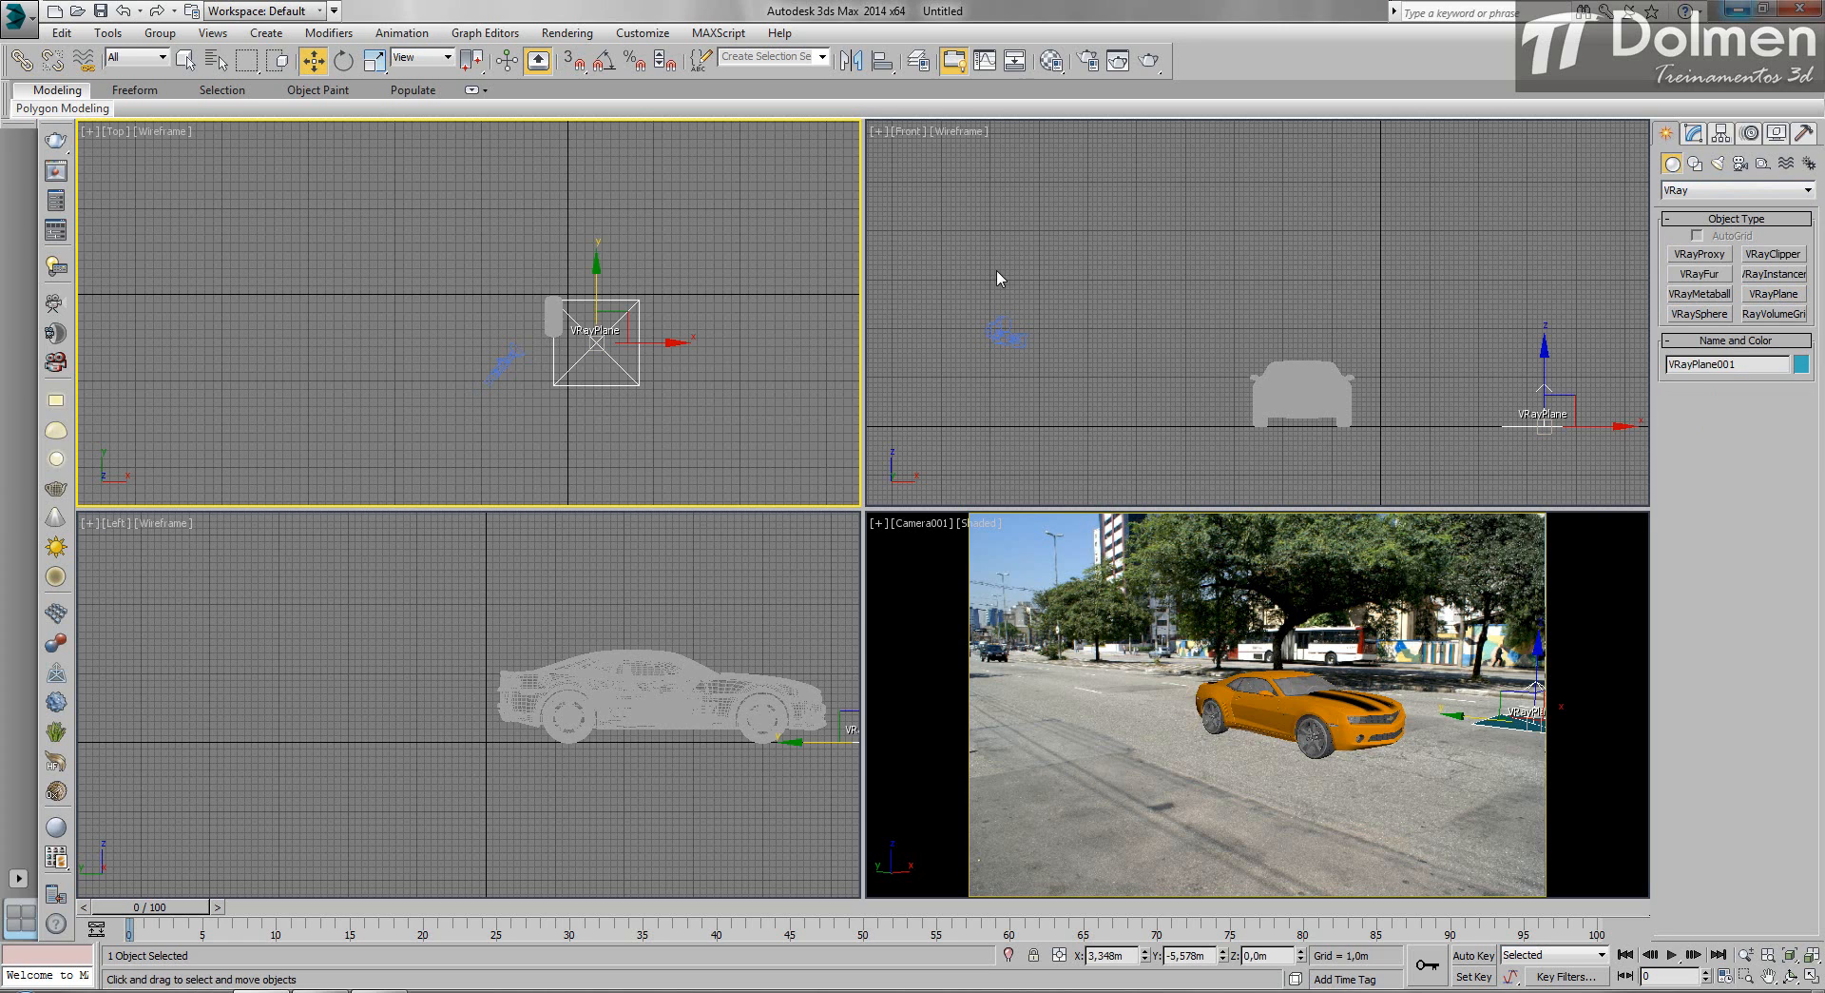
# Run a V-Ray test render of the camera view with the ground plane, then stop it and close the render windows.
pyautogui.rightClick(1081, 687)
pyautogui.click(1148, 60)
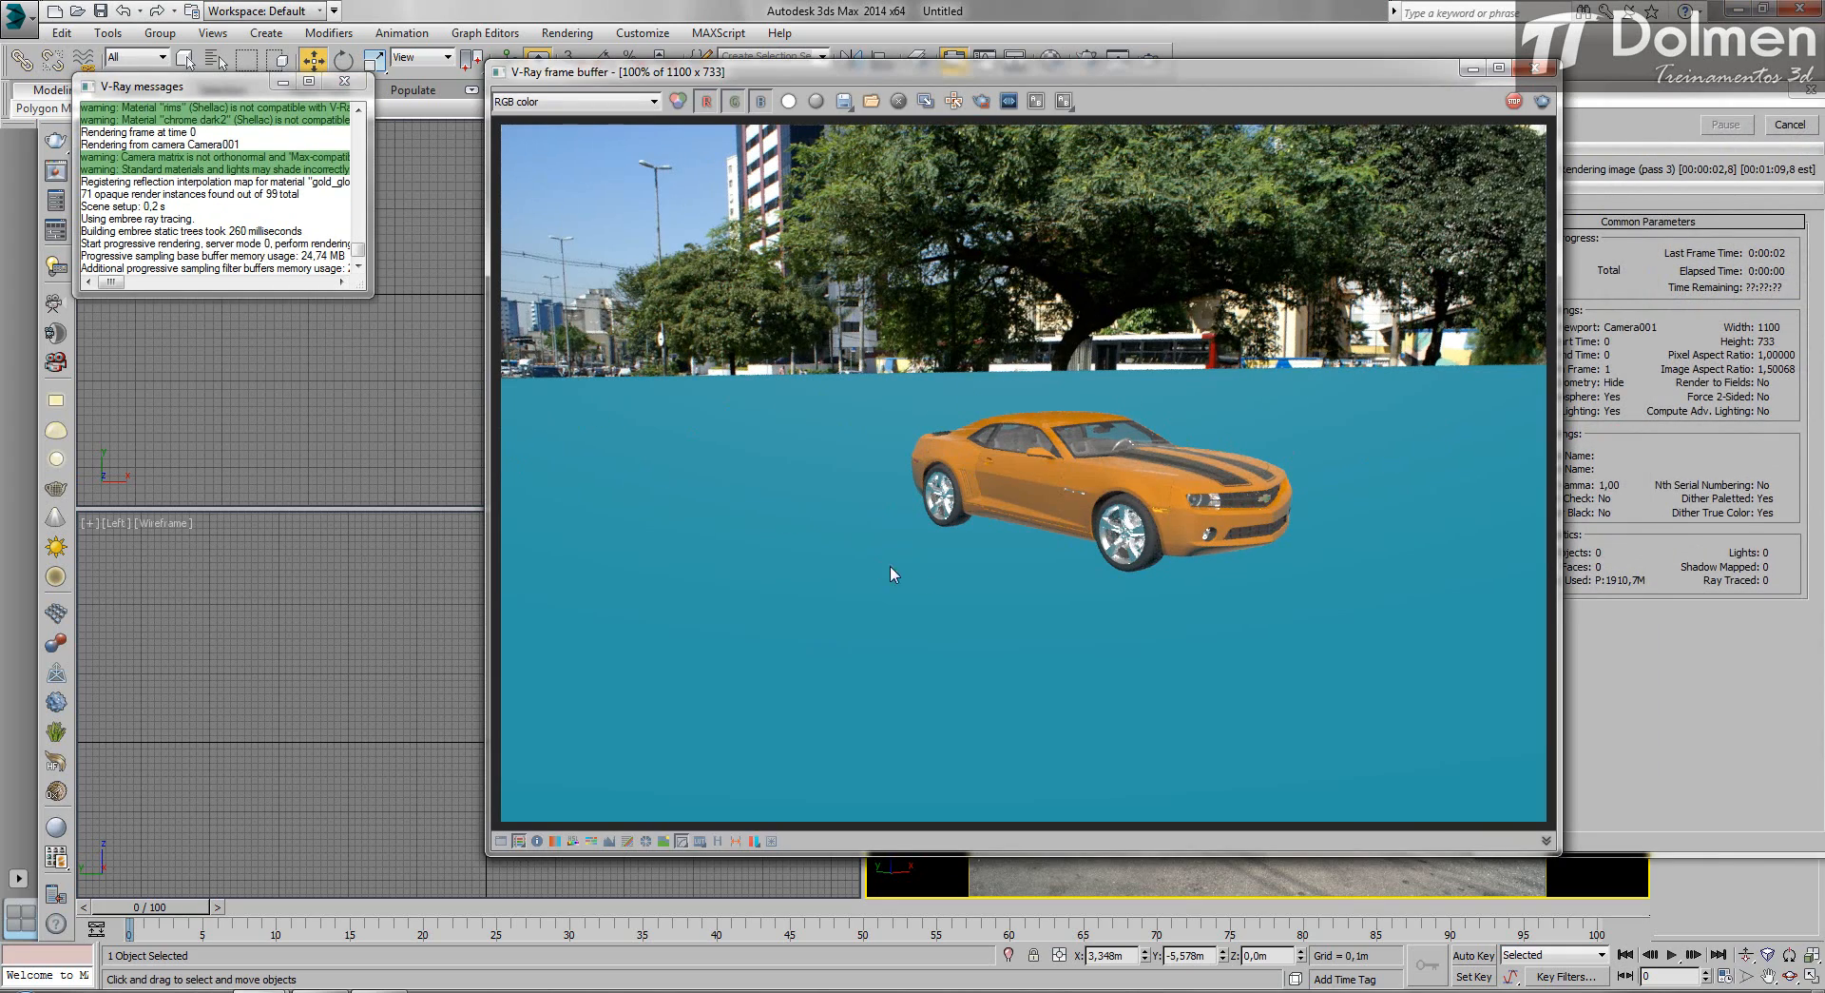
pyautogui.click(1790, 124)
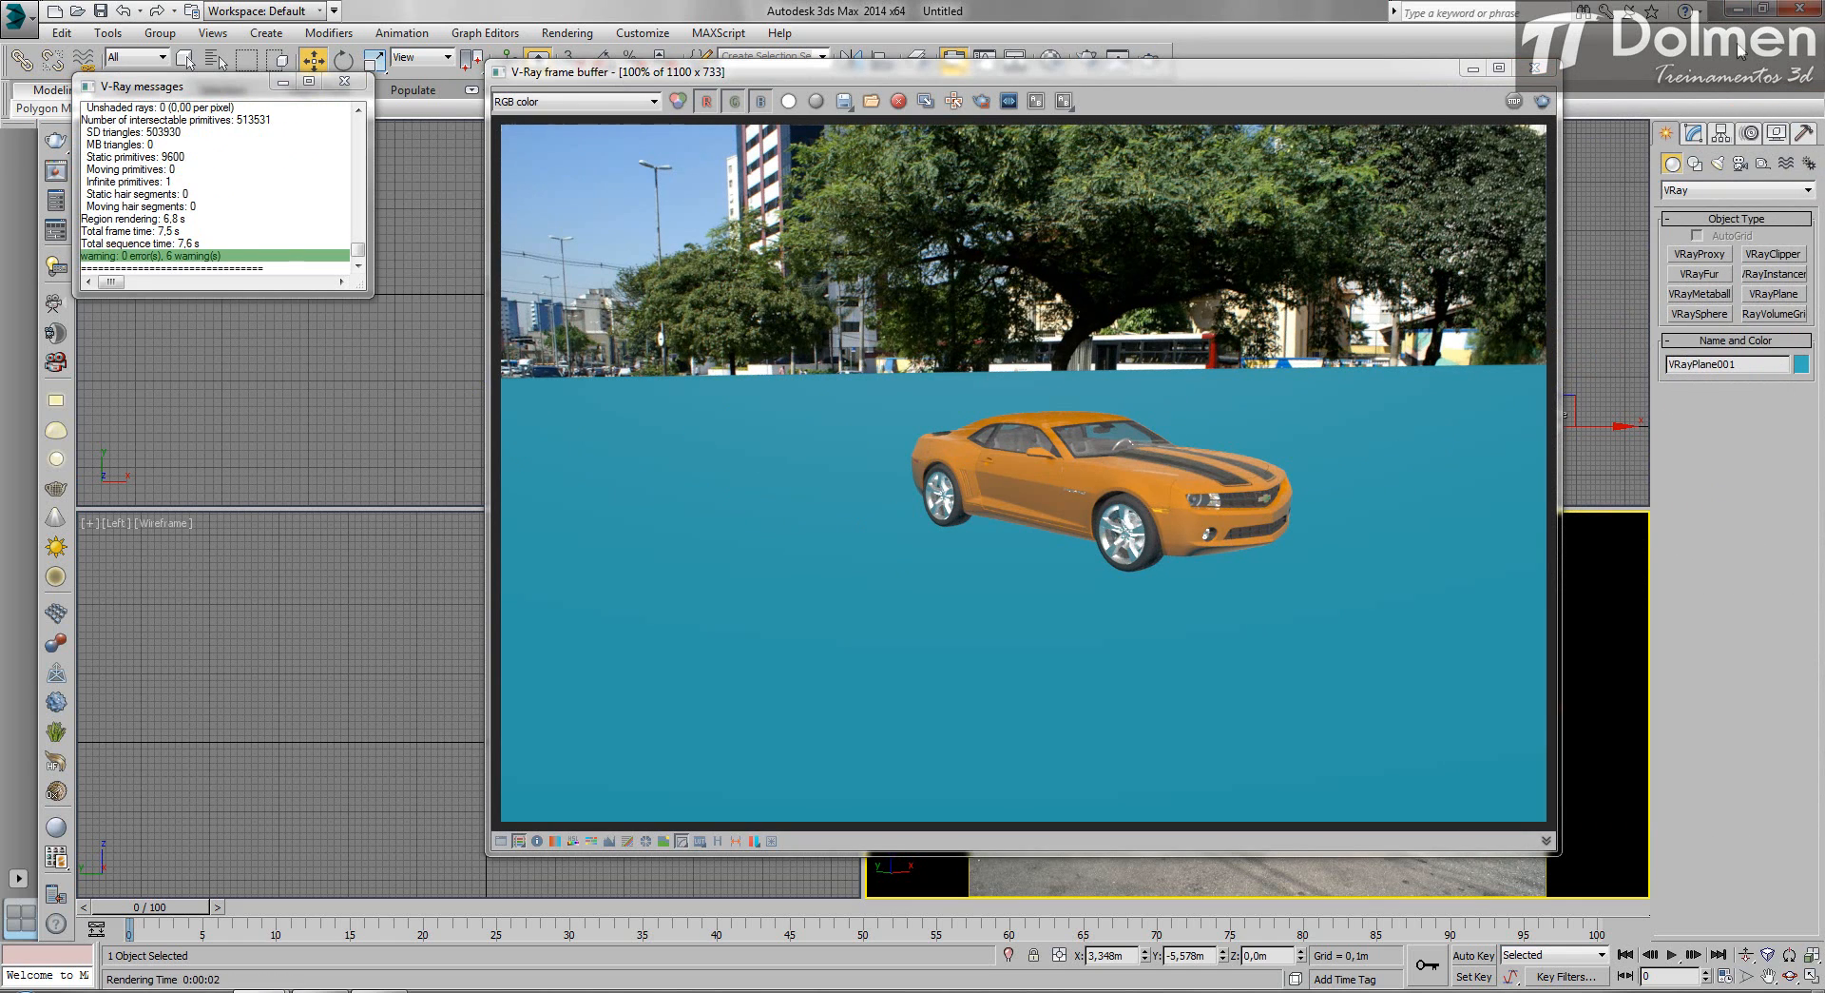
pyautogui.click(1535, 67)
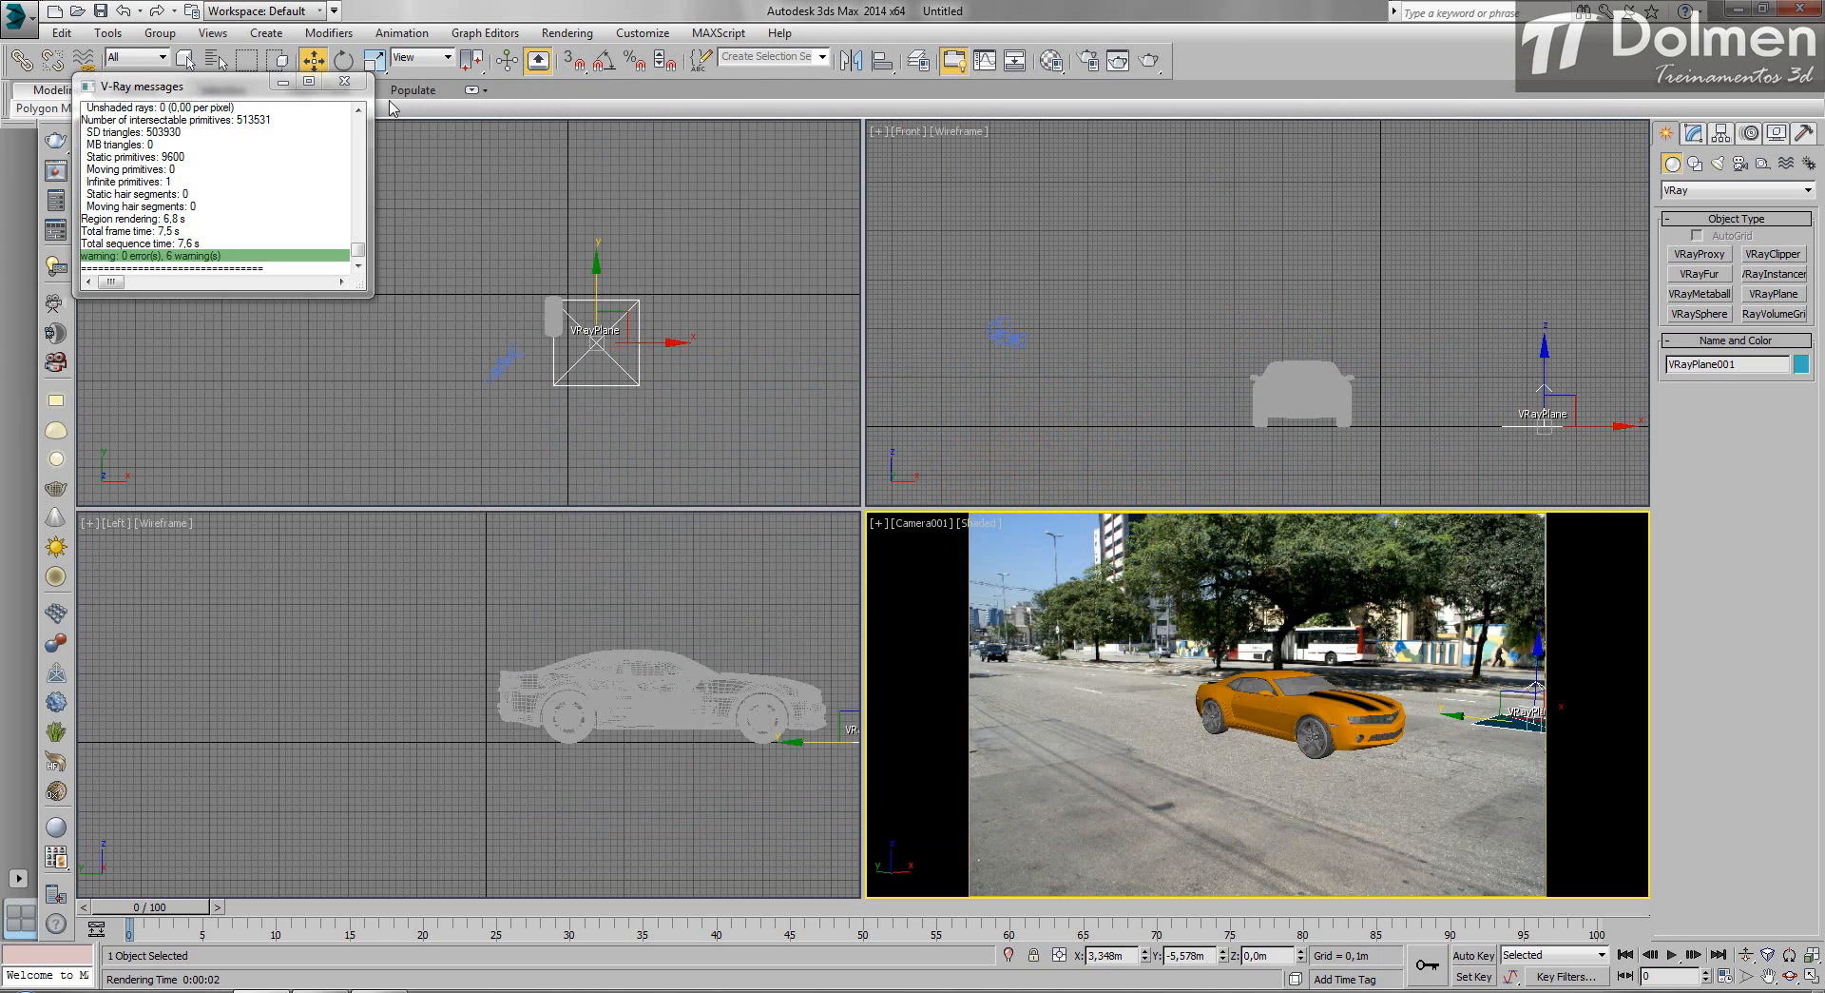
pyautogui.click(345, 84)
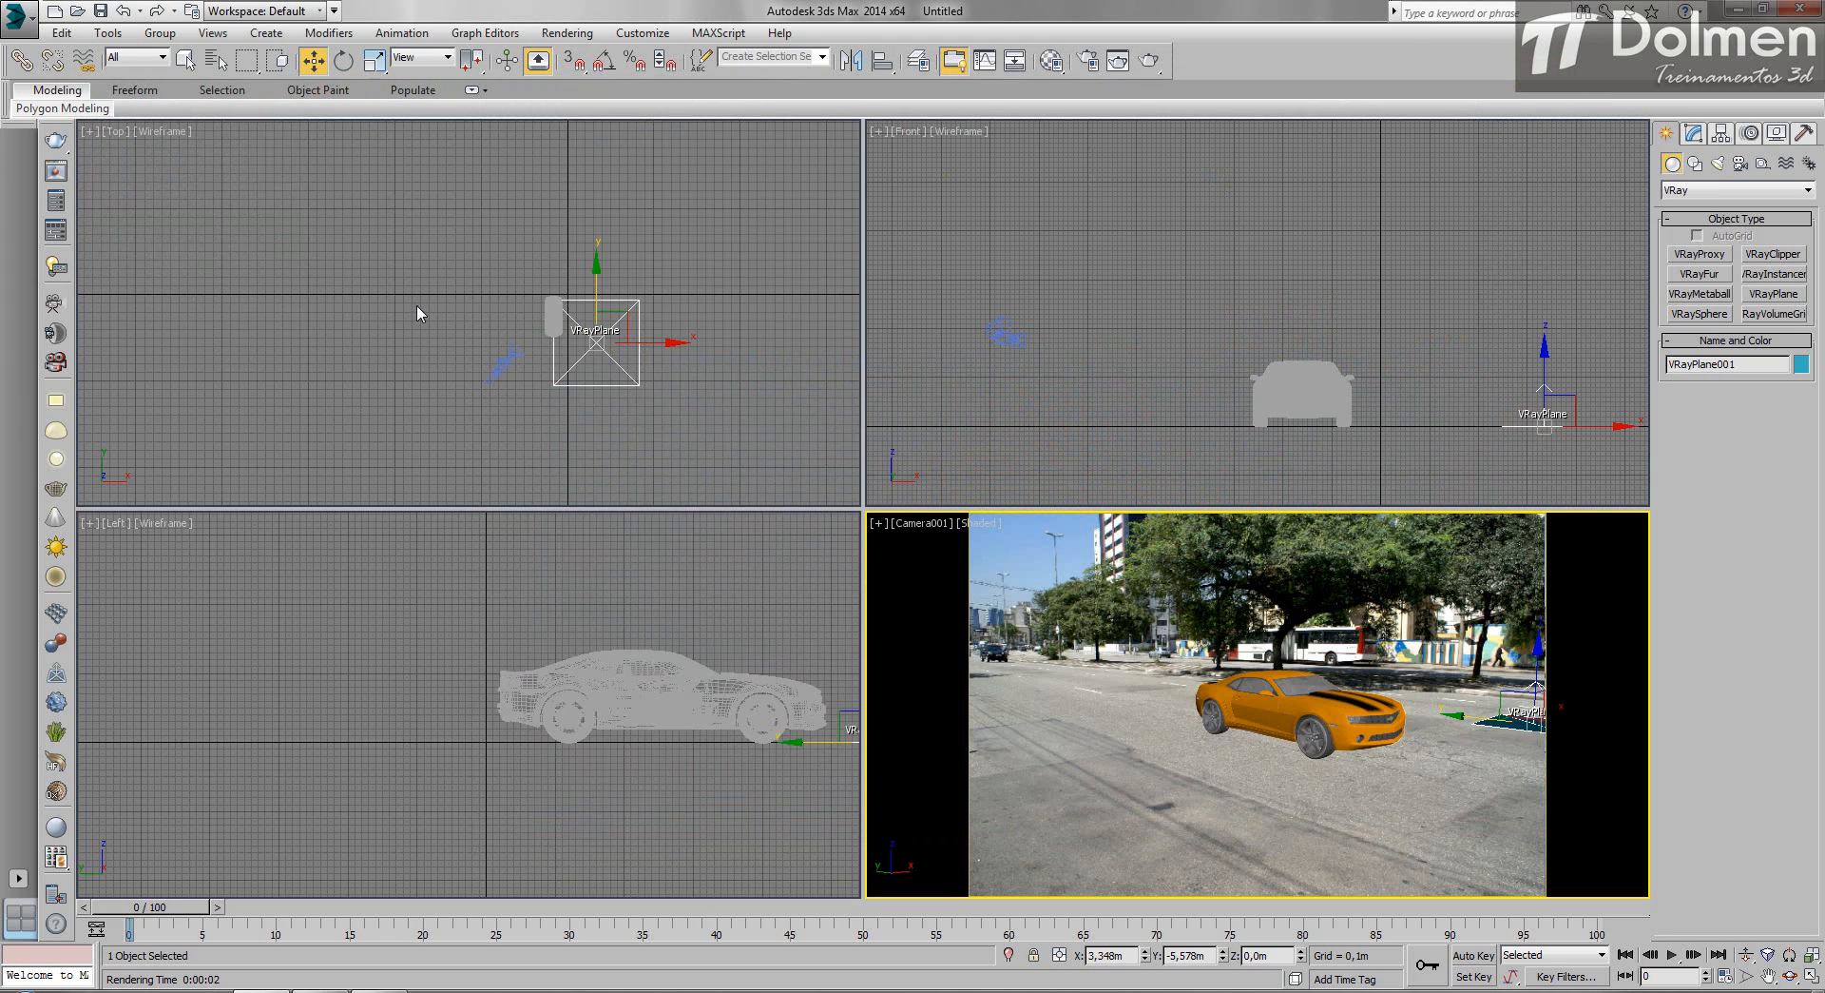
# Change the second sample material, Material #2, to Matte/Shadow and assign it to the VRayPlane.
pyautogui.click(1051, 60)
pyautogui.moveTo(1007, 101); pyautogui.dragTo(601, 107)
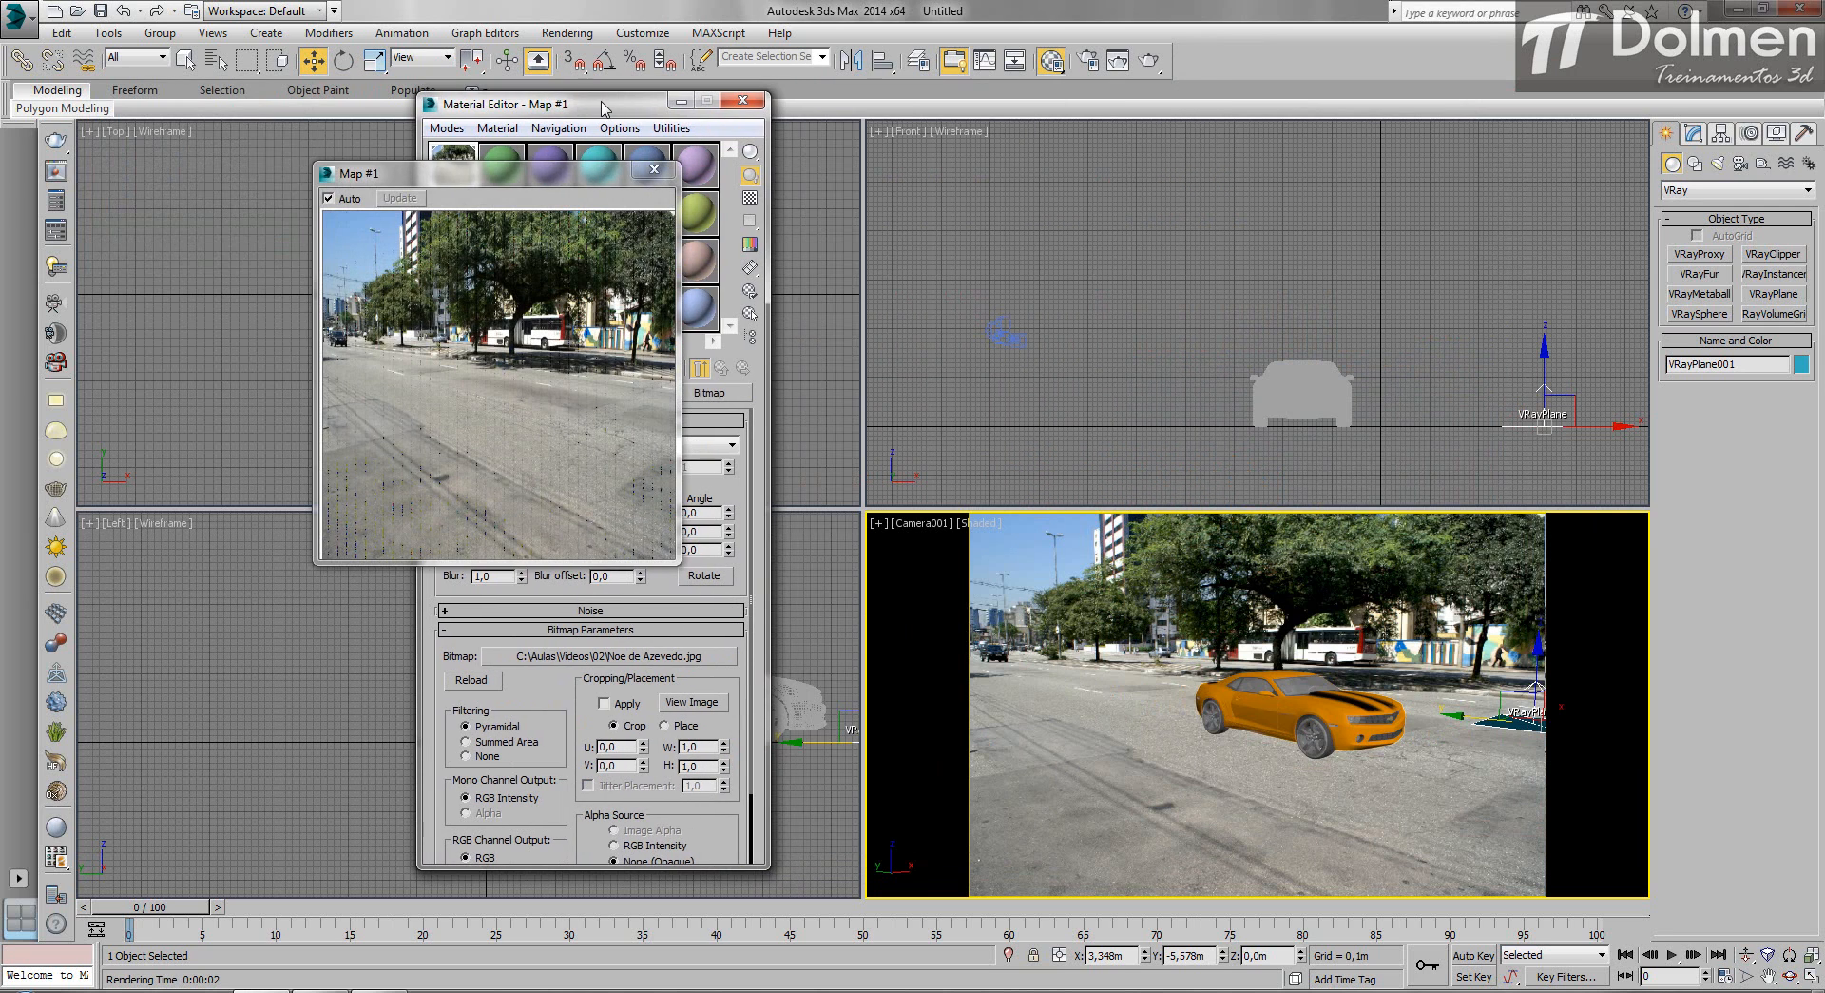
pyautogui.click(654, 169)
pyautogui.click(501, 165)
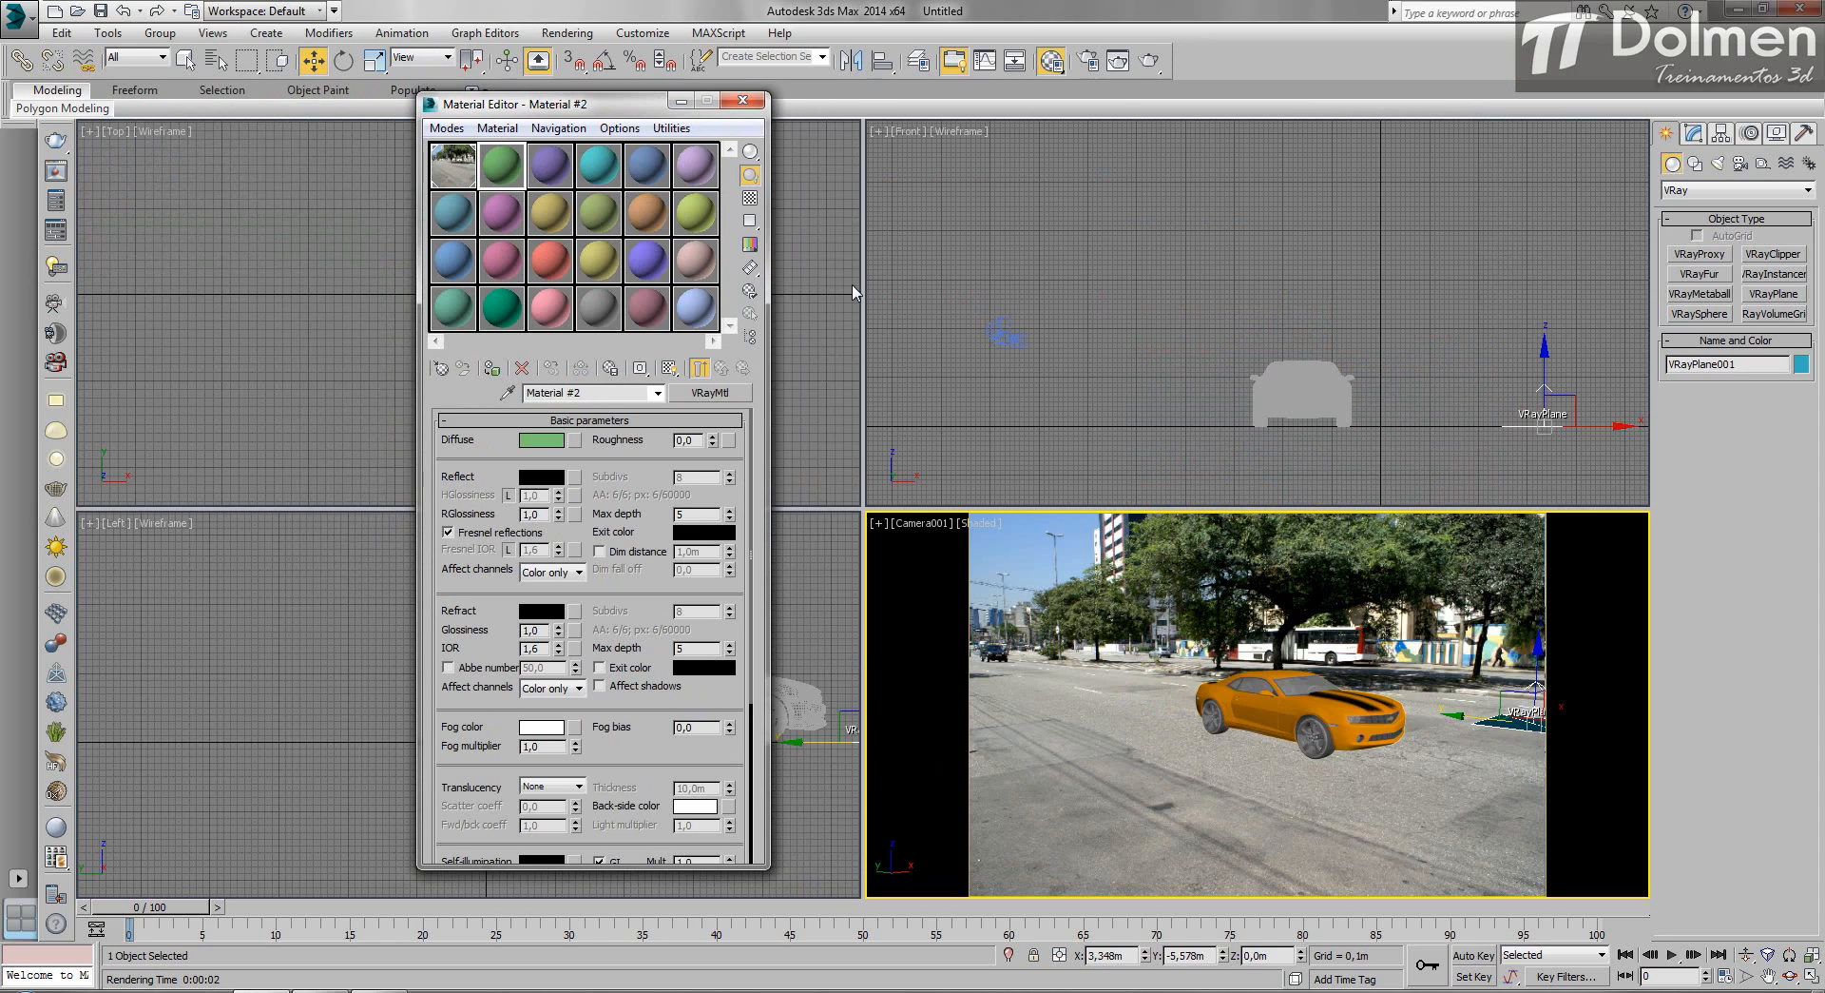
pyautogui.click(709, 393)
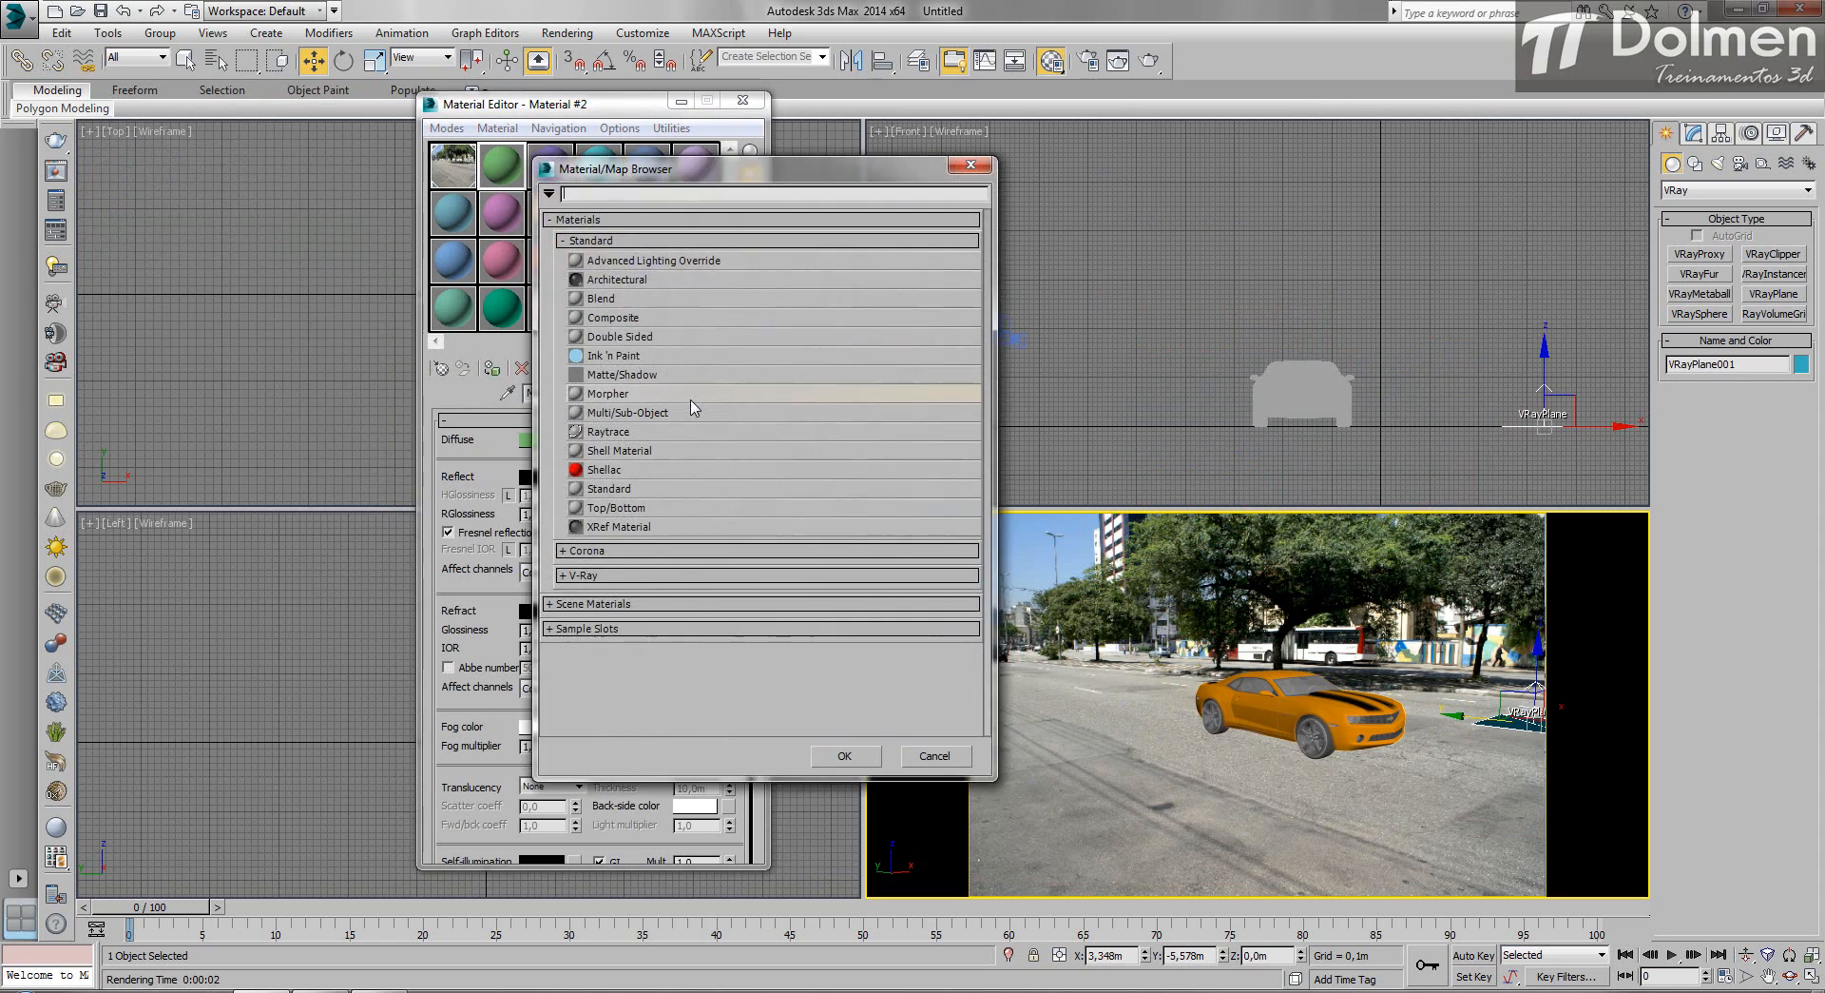
pyautogui.click(613, 376)
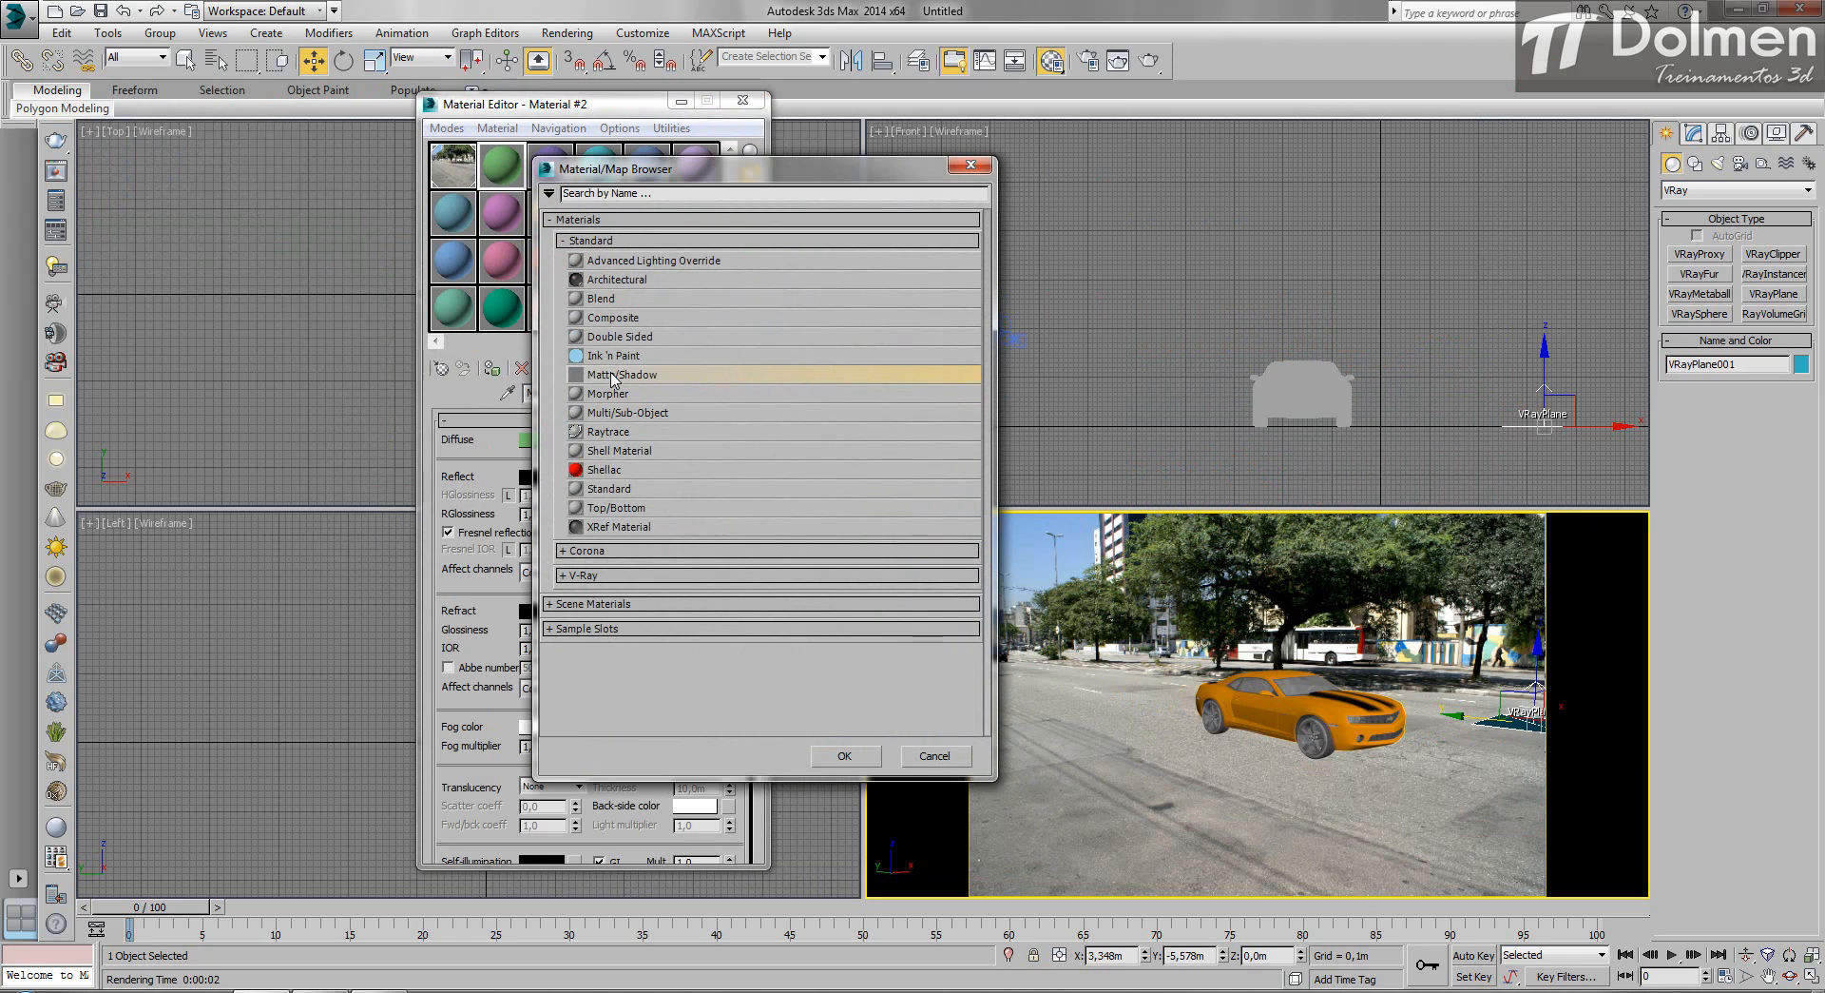
pyautogui.moveTo(741, 168); pyautogui.dragTo(1027, 126)
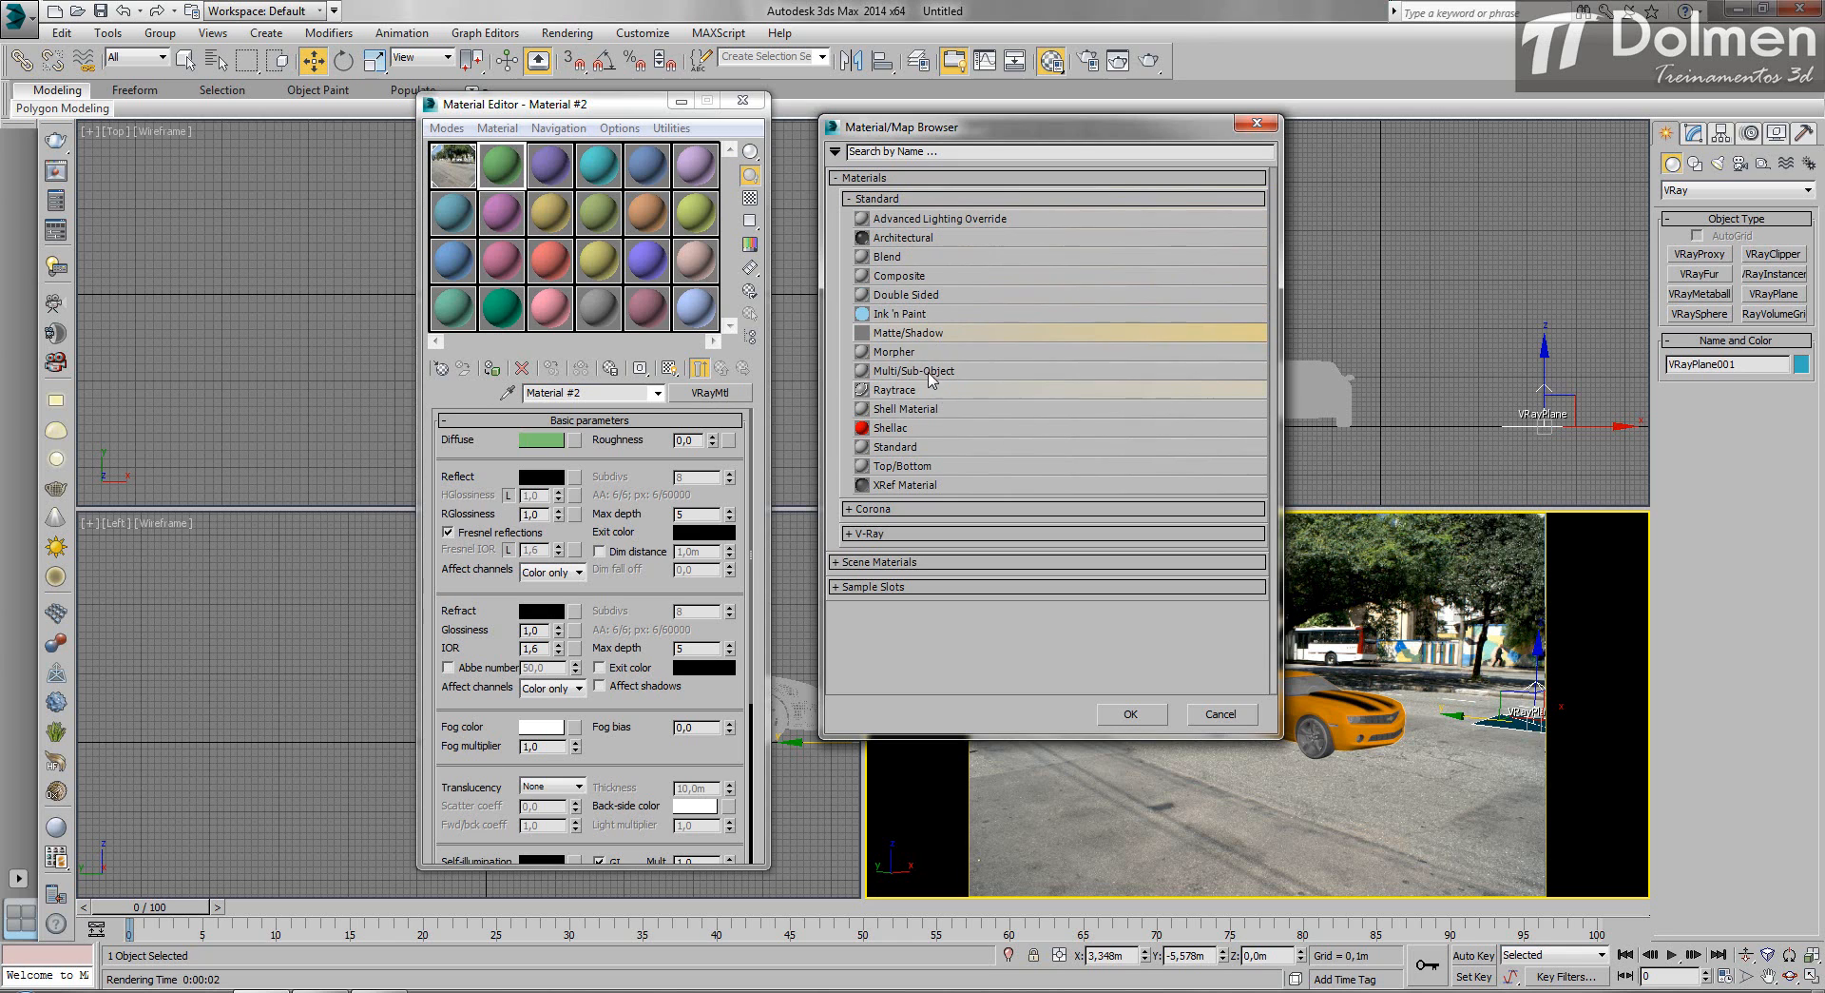
pyautogui.doubleClick(934, 332)
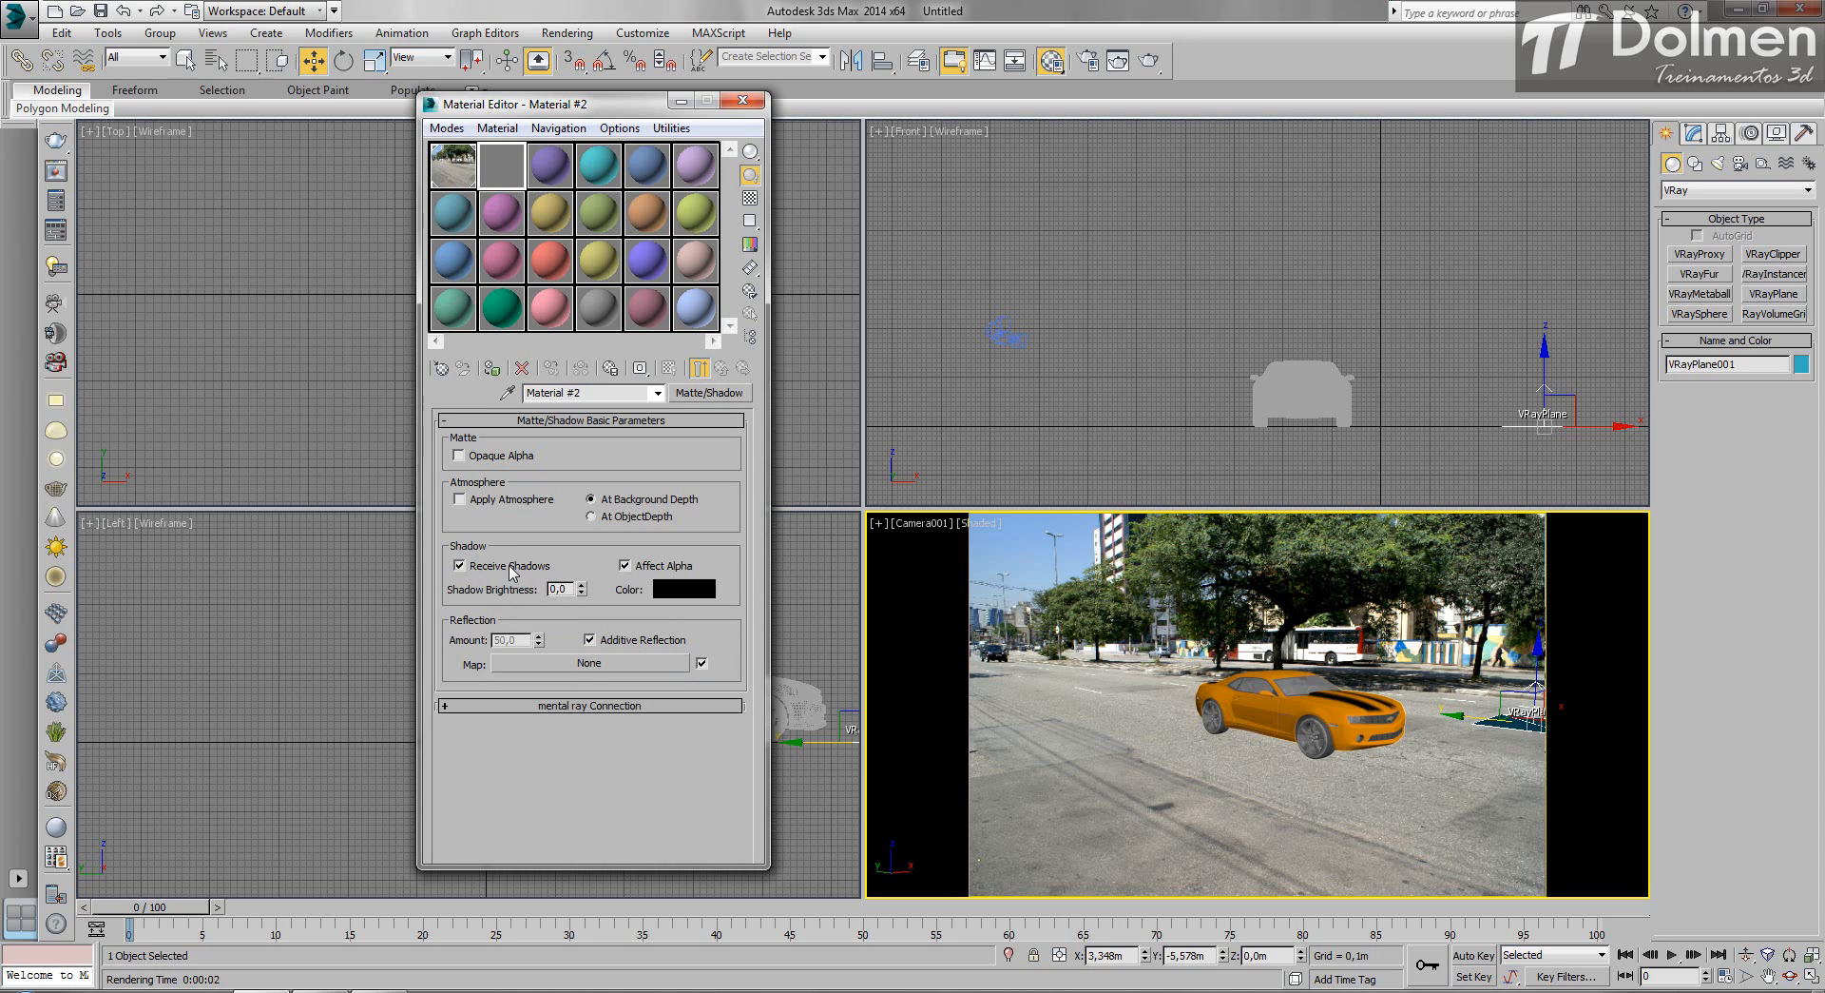
pyautogui.click(491, 370)
# Test-render the camera view with the matte ground plane, stop the render, and close the render and material windows.
pyautogui.click(1150, 60)
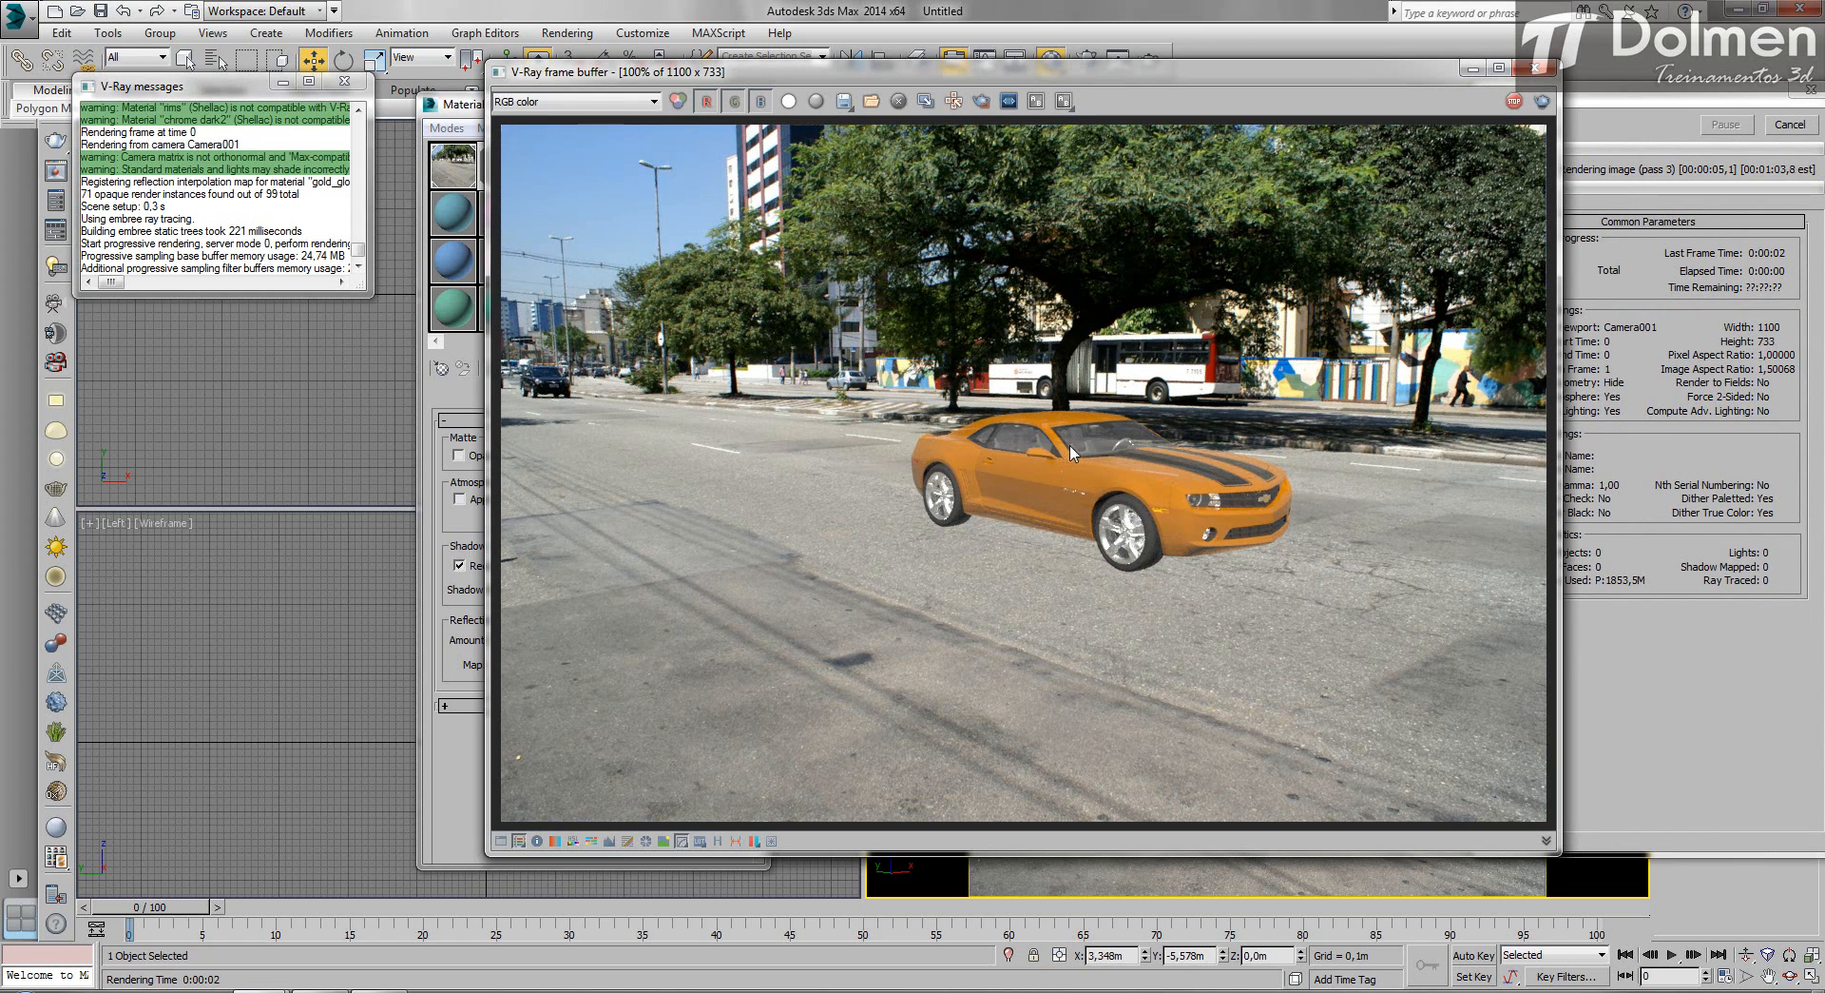
pyautogui.click(1789, 125)
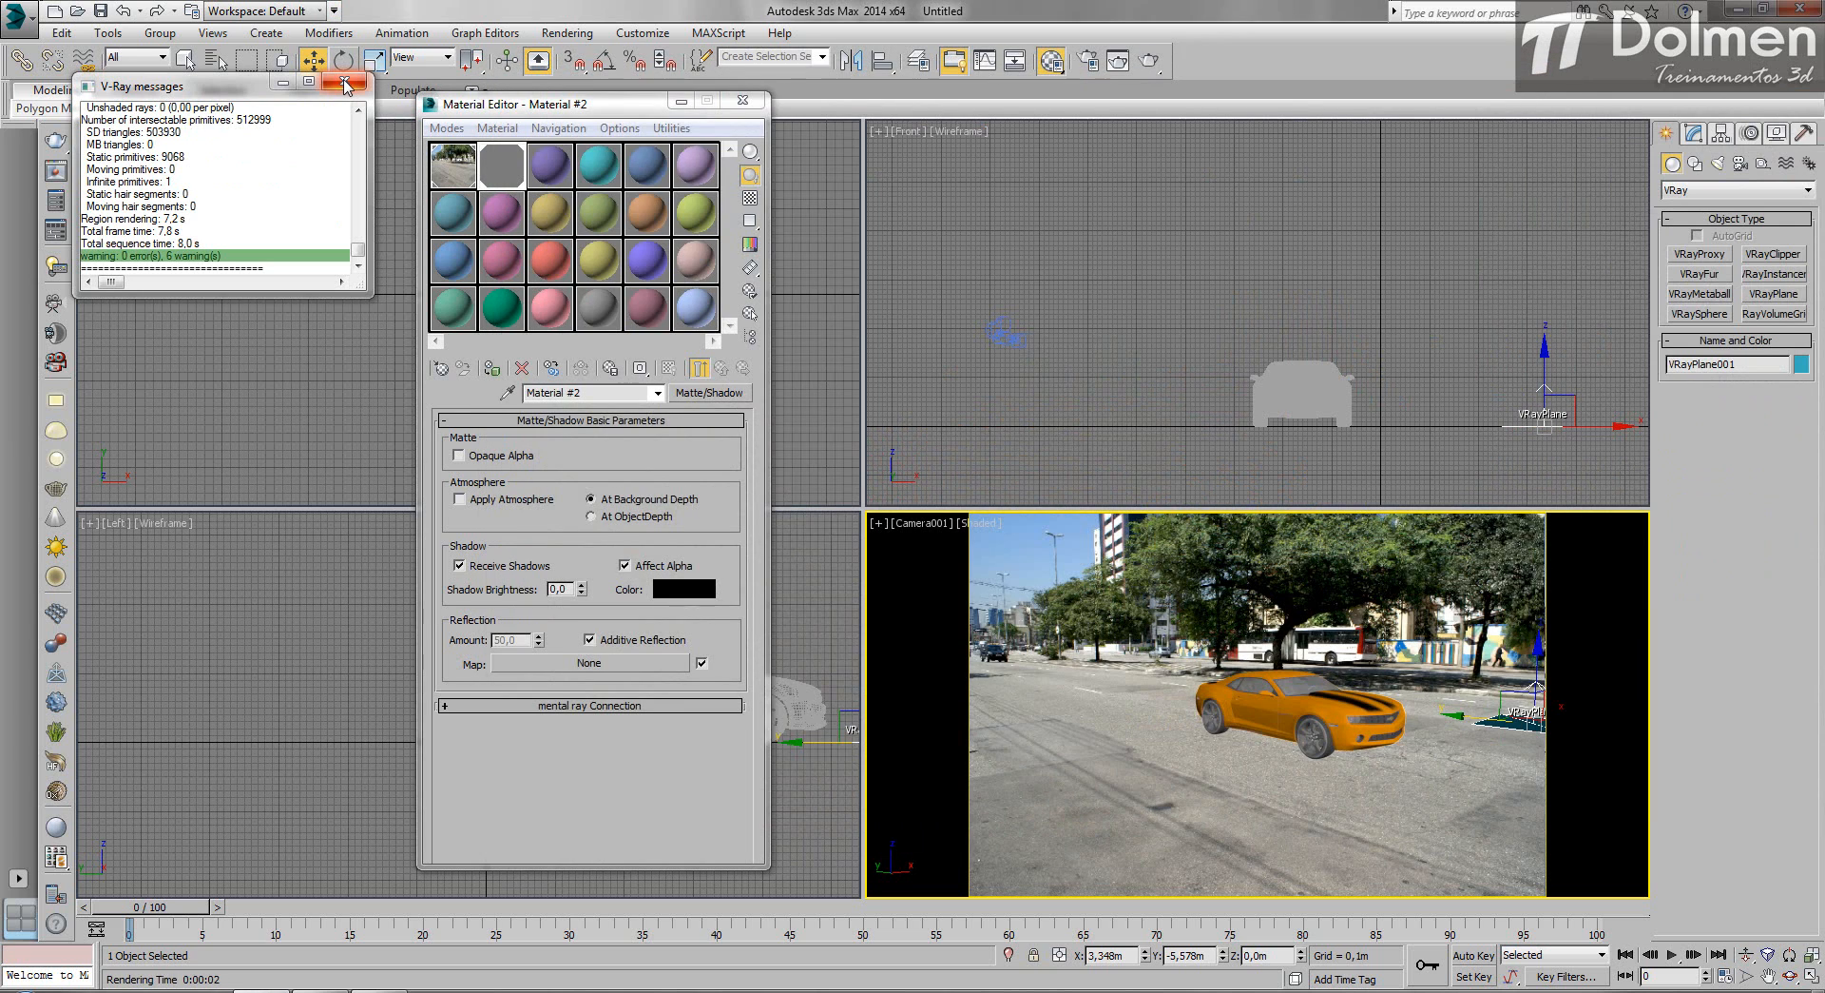
pyautogui.click(344, 84)
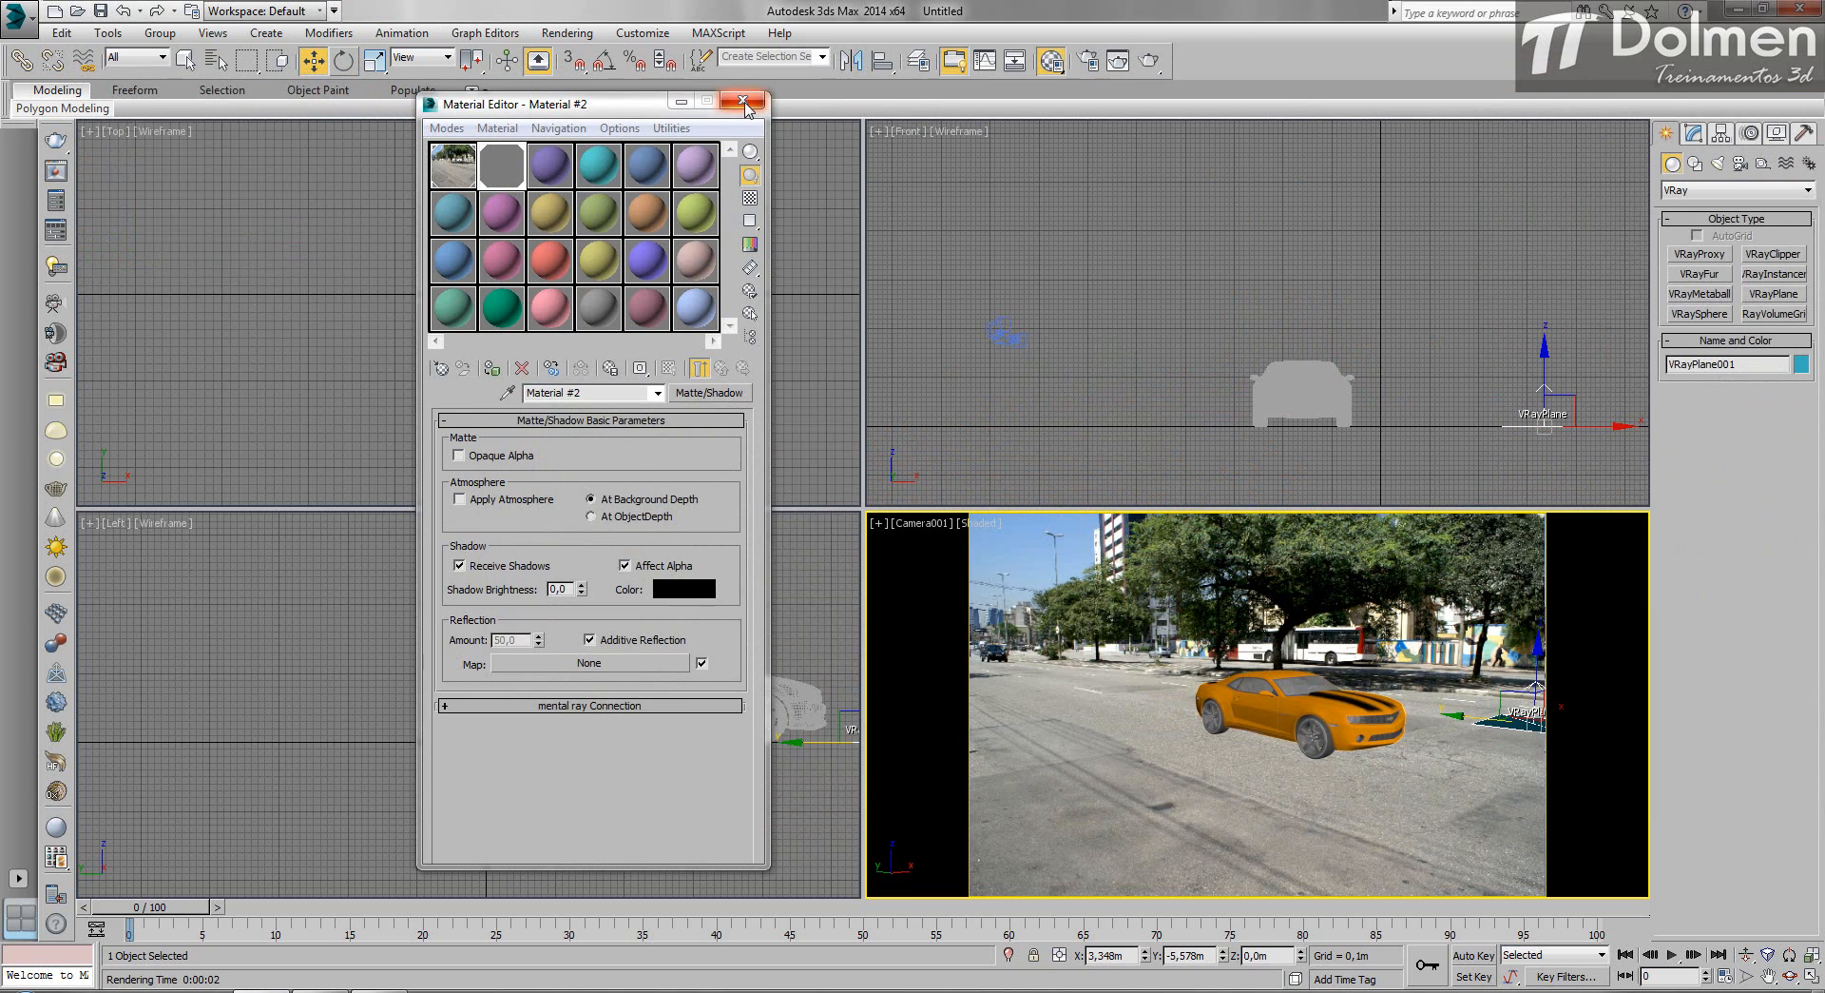
pyautogui.click(742, 101)
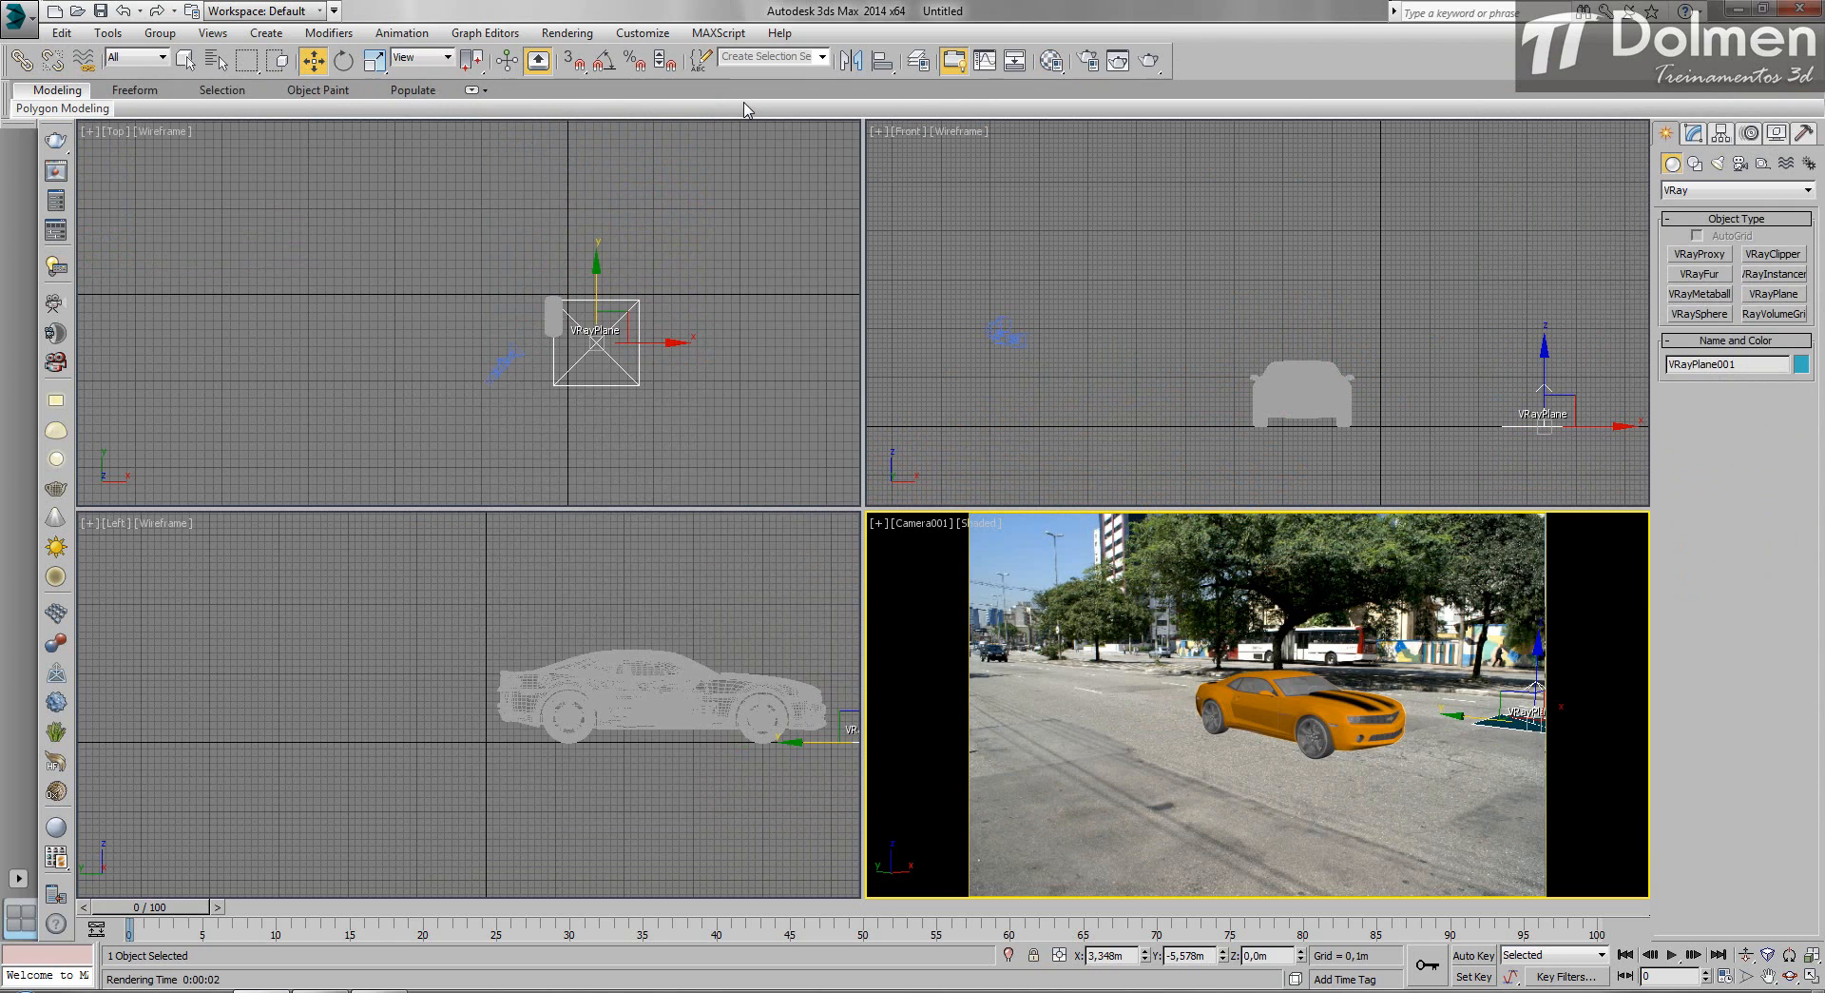
# Move the VRayPlane icon away from the car in the Top view and deselect it.
pyautogui.click(744, 286)
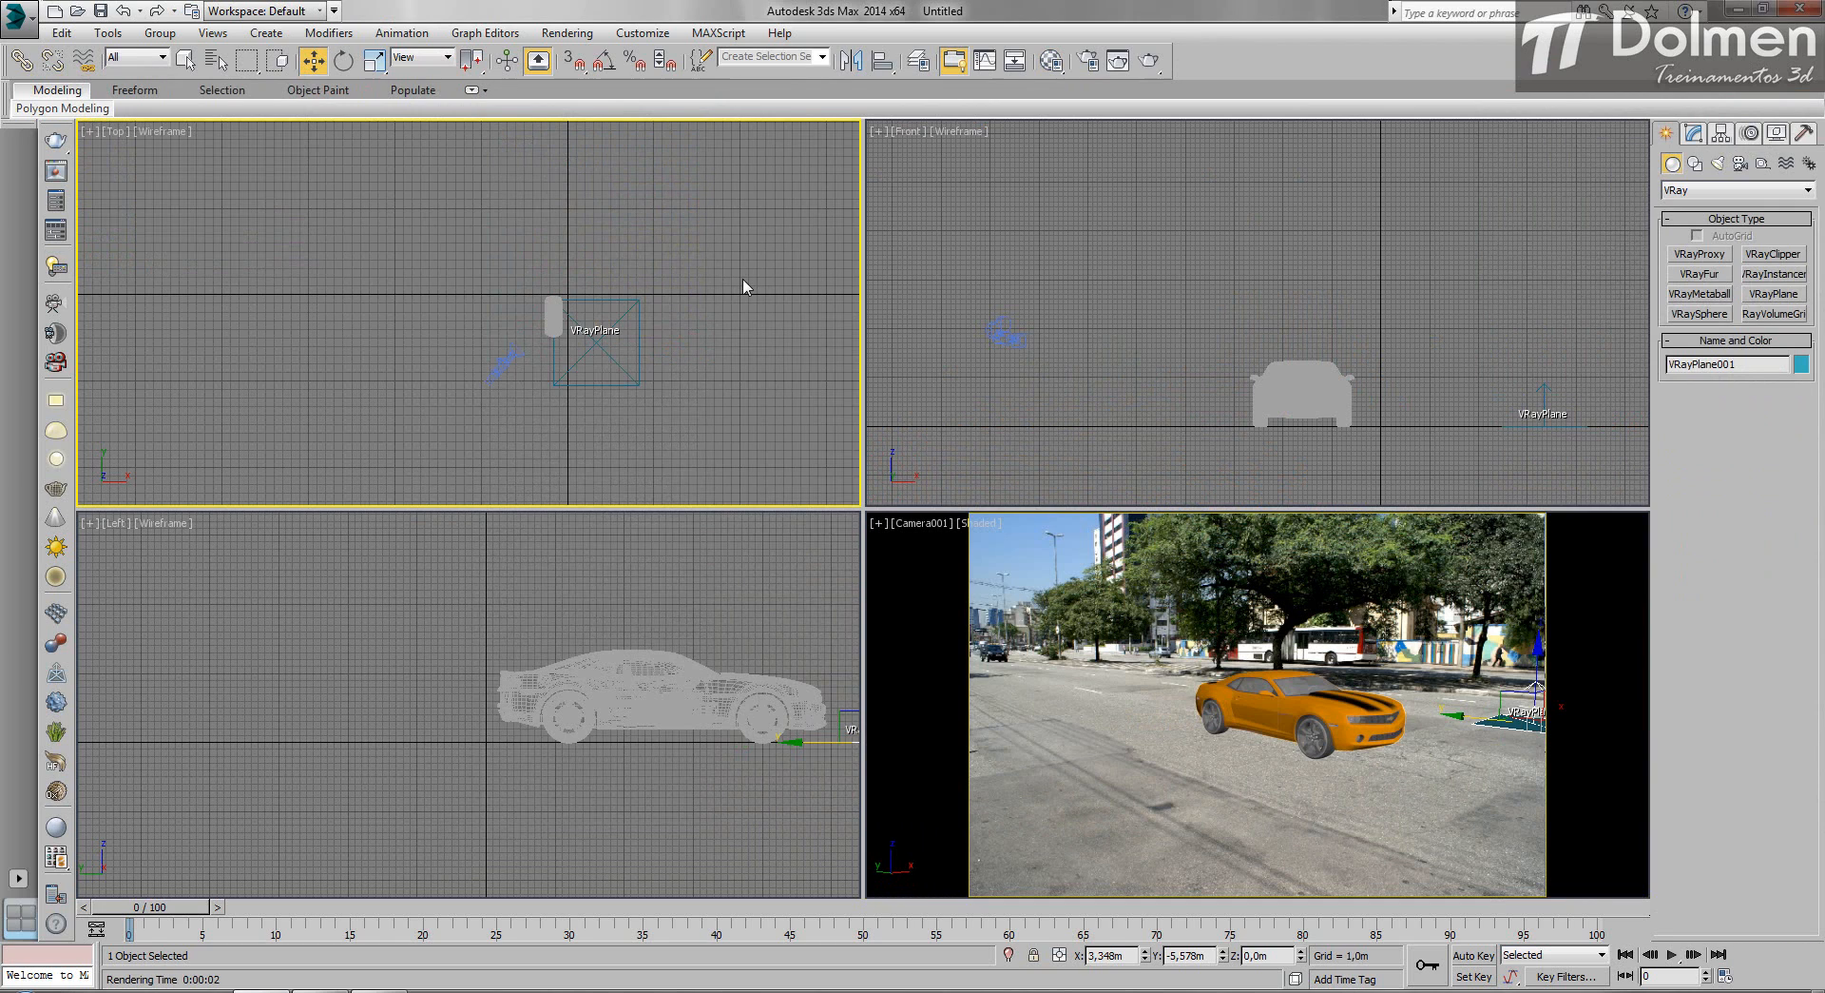
pyautogui.click(591, 349)
pyautogui.moveTo(613, 318); pyautogui.dragTo(690, 367)
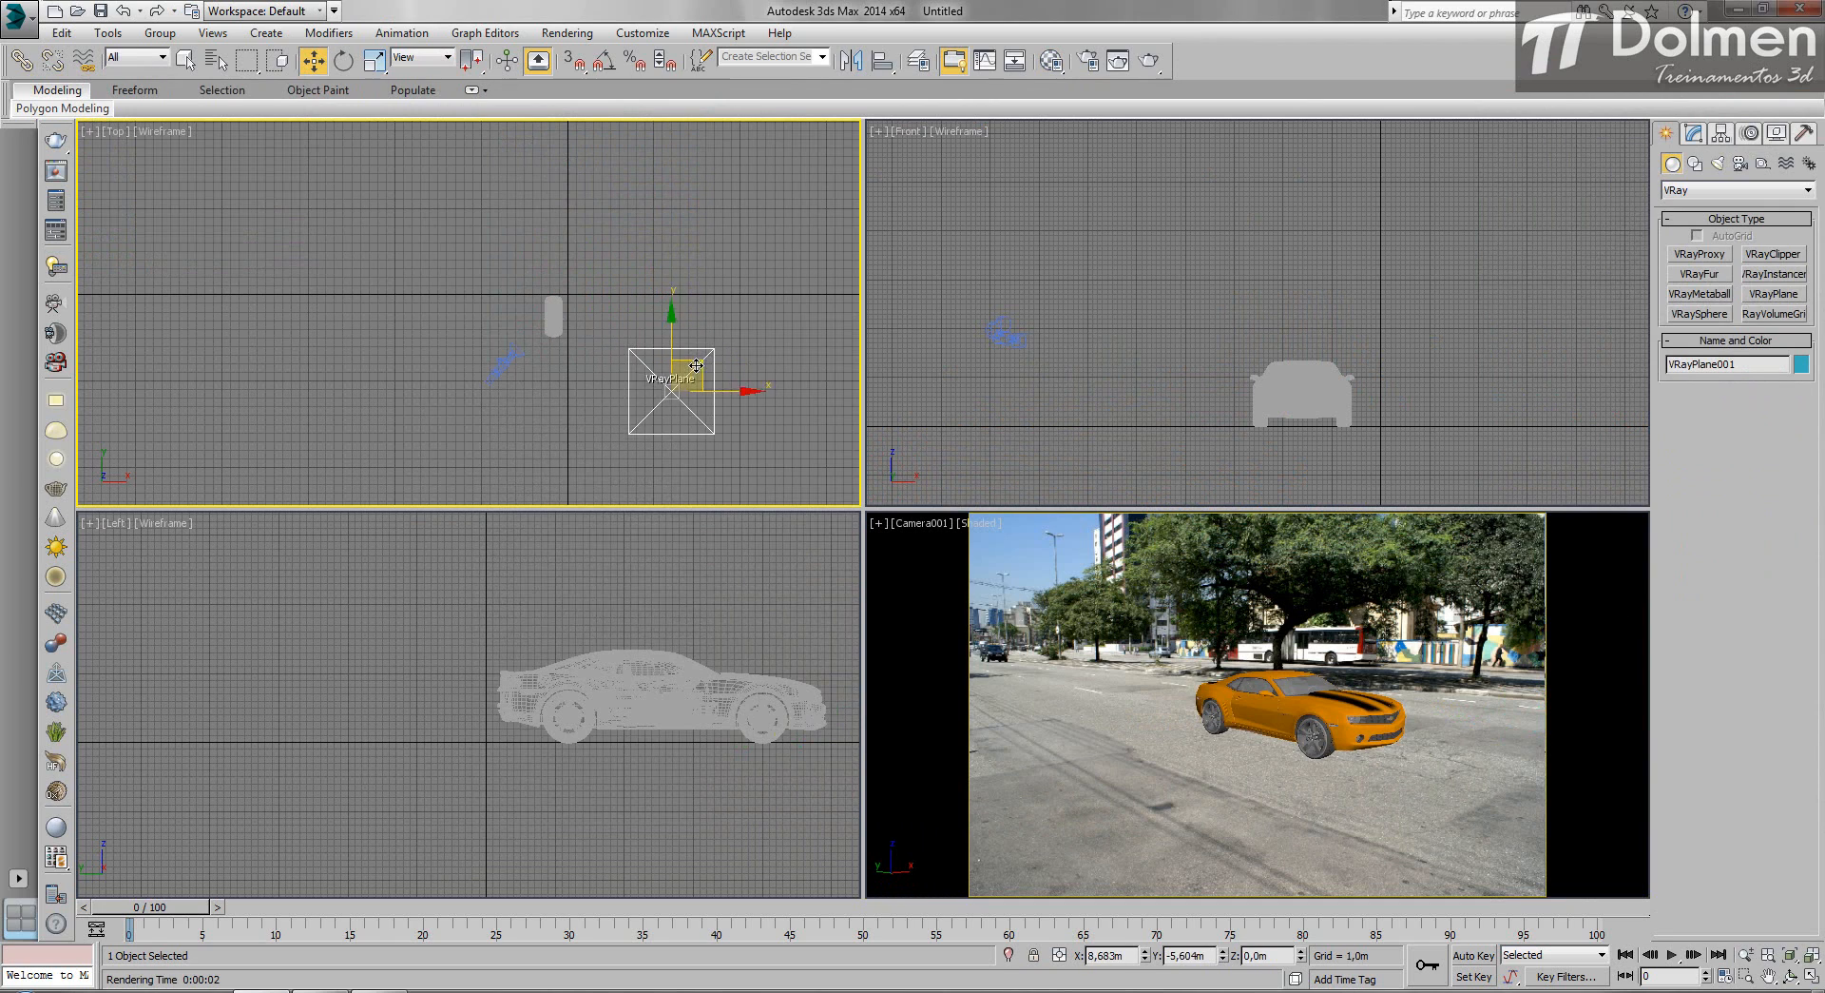
pyautogui.click(795, 212)
# Activate the camera view and set the V-Ray image sampler type to Adaptive in the render setup.
pyautogui.click(1097, 751)
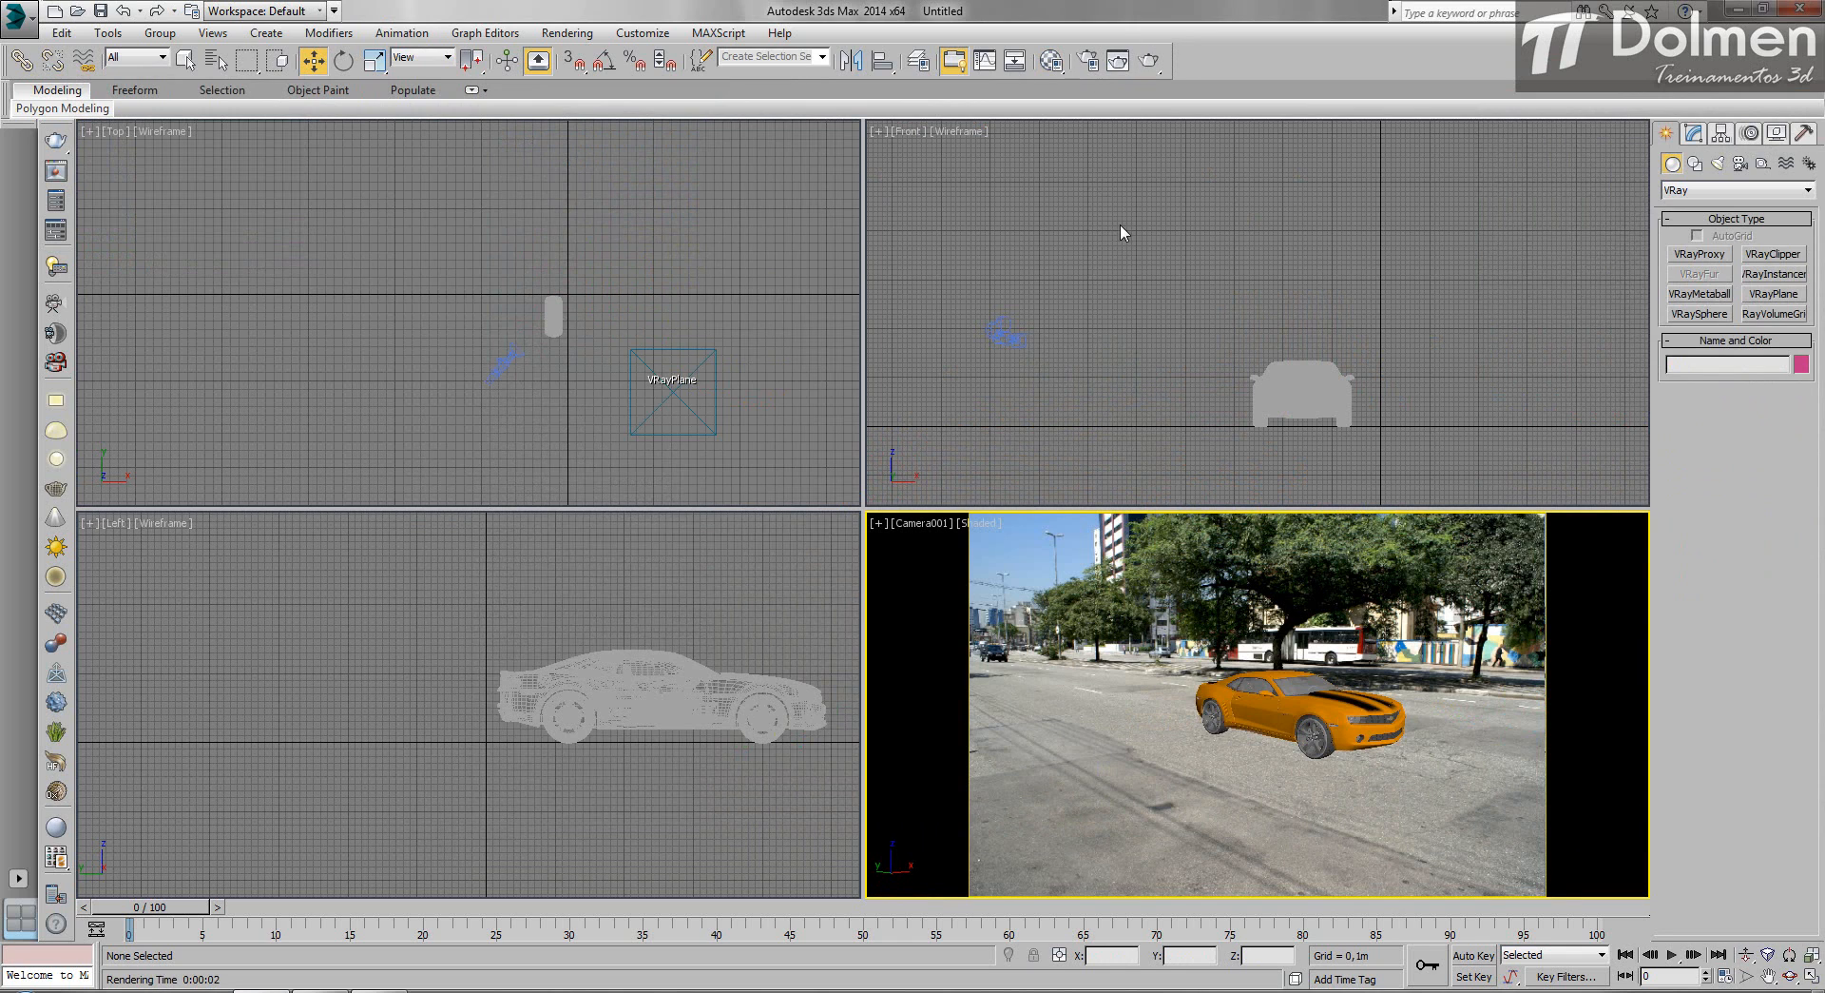
pyautogui.click(1088, 60)
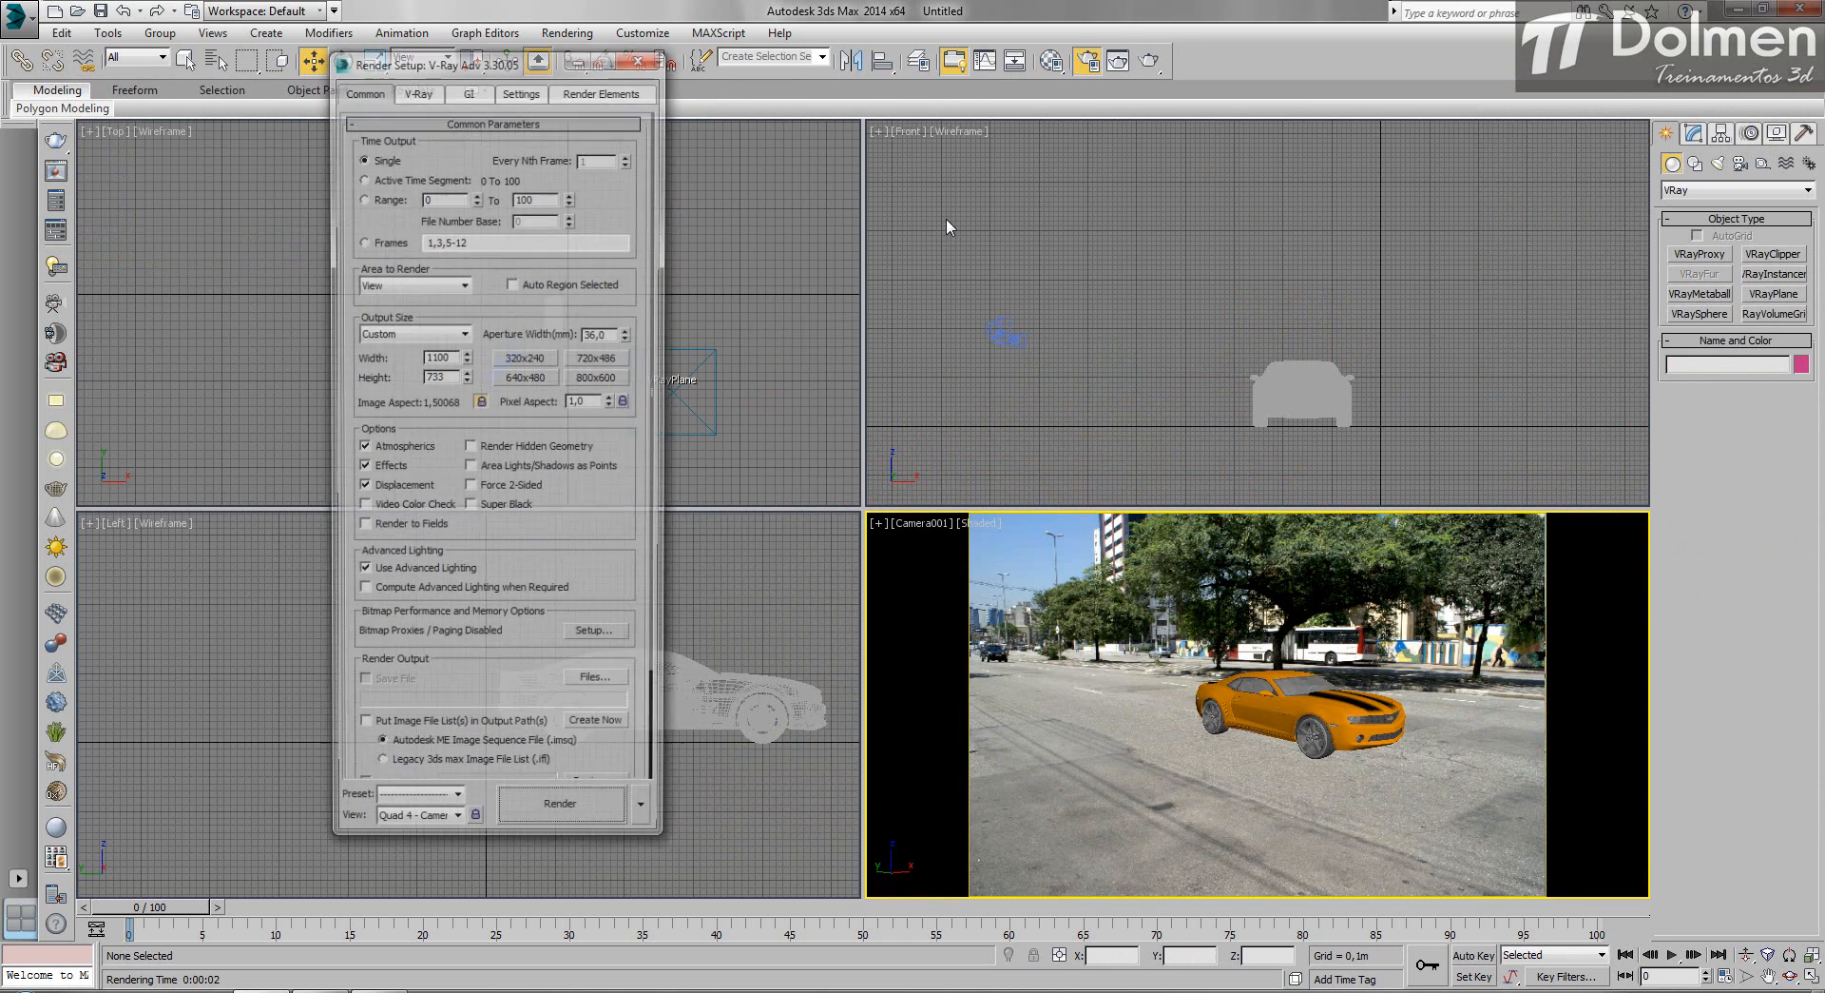
pyautogui.click(431, 95)
pyautogui.click(436, 220)
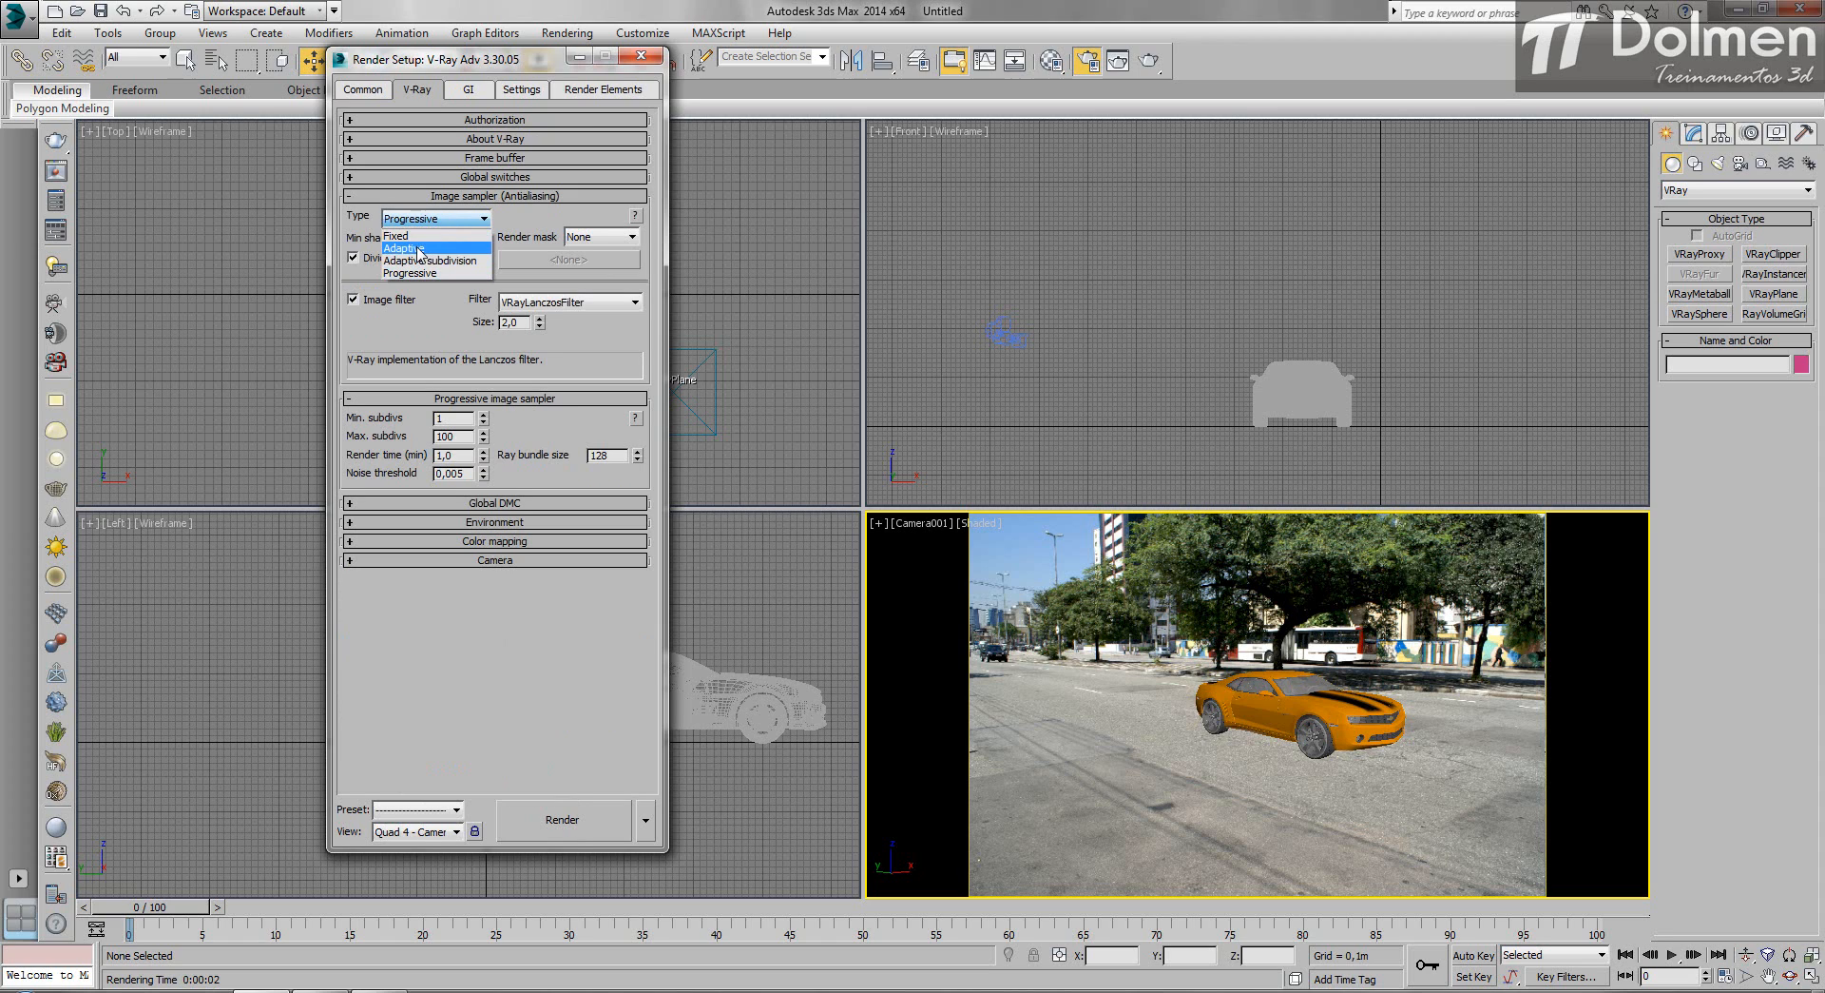
pyautogui.click(431, 249)
pyautogui.doubleClick(450, 239)
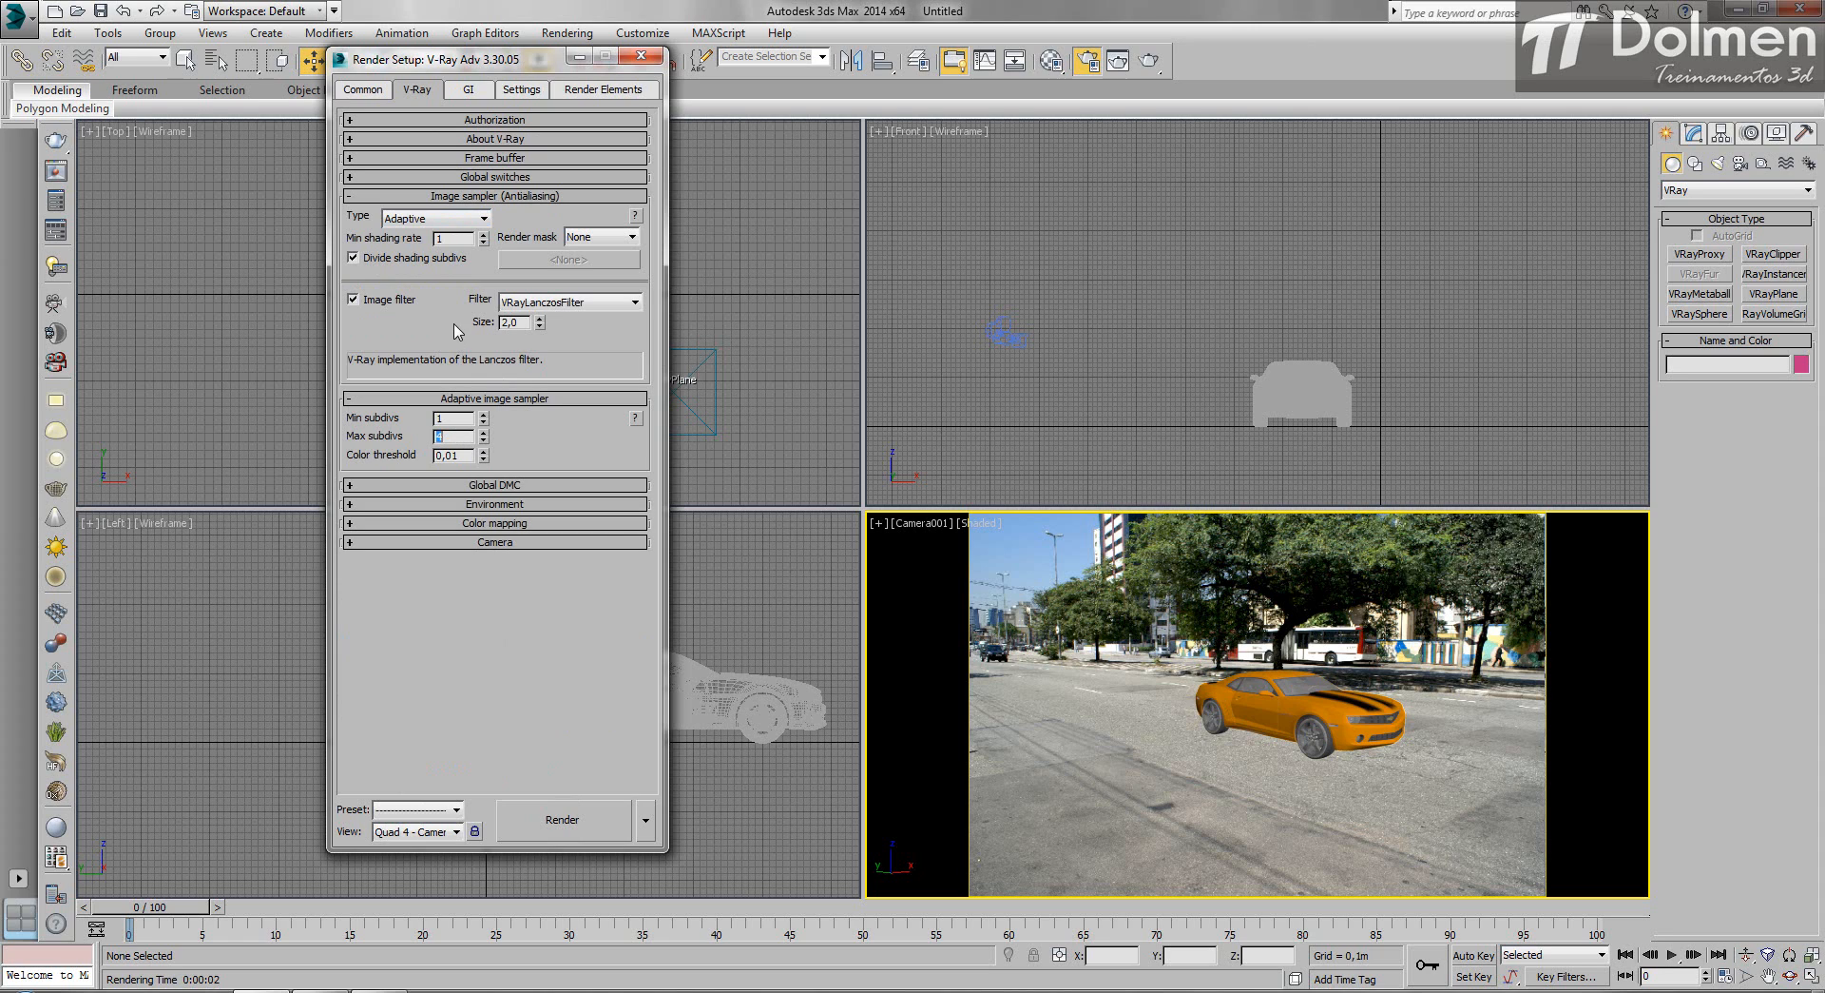
# Show the advanced Global DMC settings and set the noise threshold to 0,01.
pyautogui.click(542, 486)
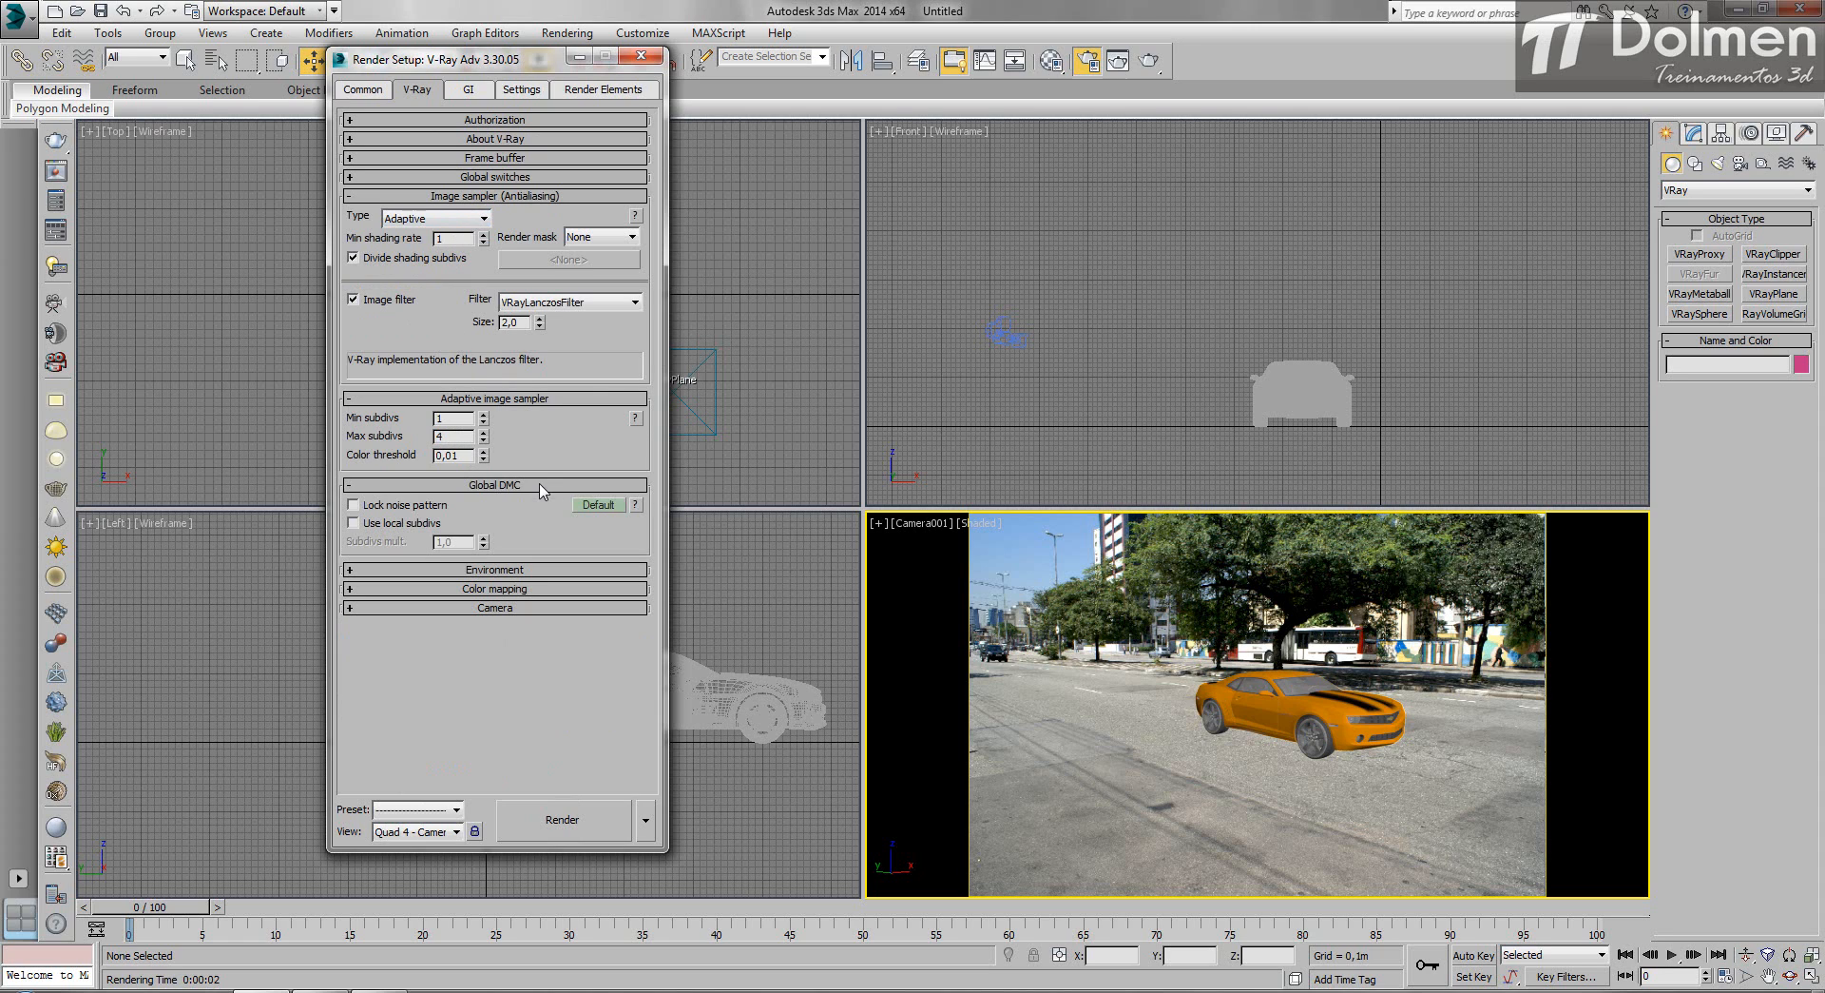
pyautogui.click(599, 505)
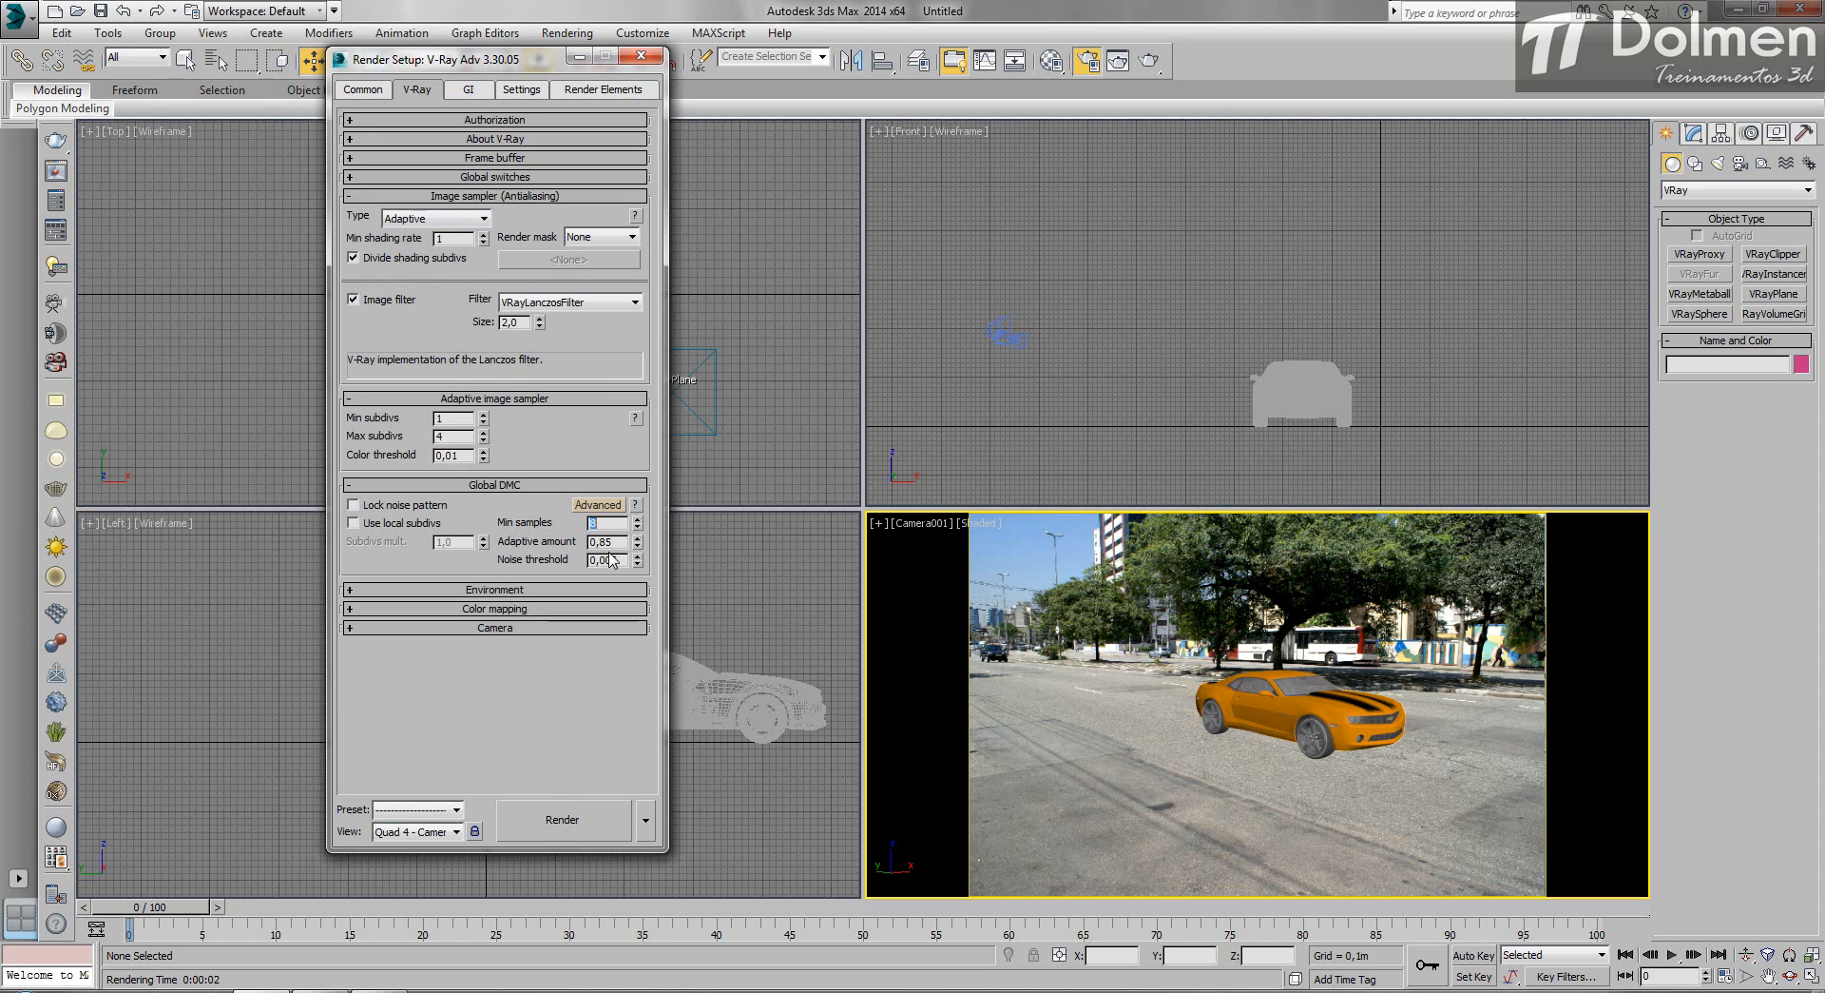
pyautogui.moveTo(612, 560); pyautogui.dragTo(623, 560)
# Expand the V-Ray environment and color mapping settings and set the color mapping type to Linear multiply.
pyautogui.click(530, 590)
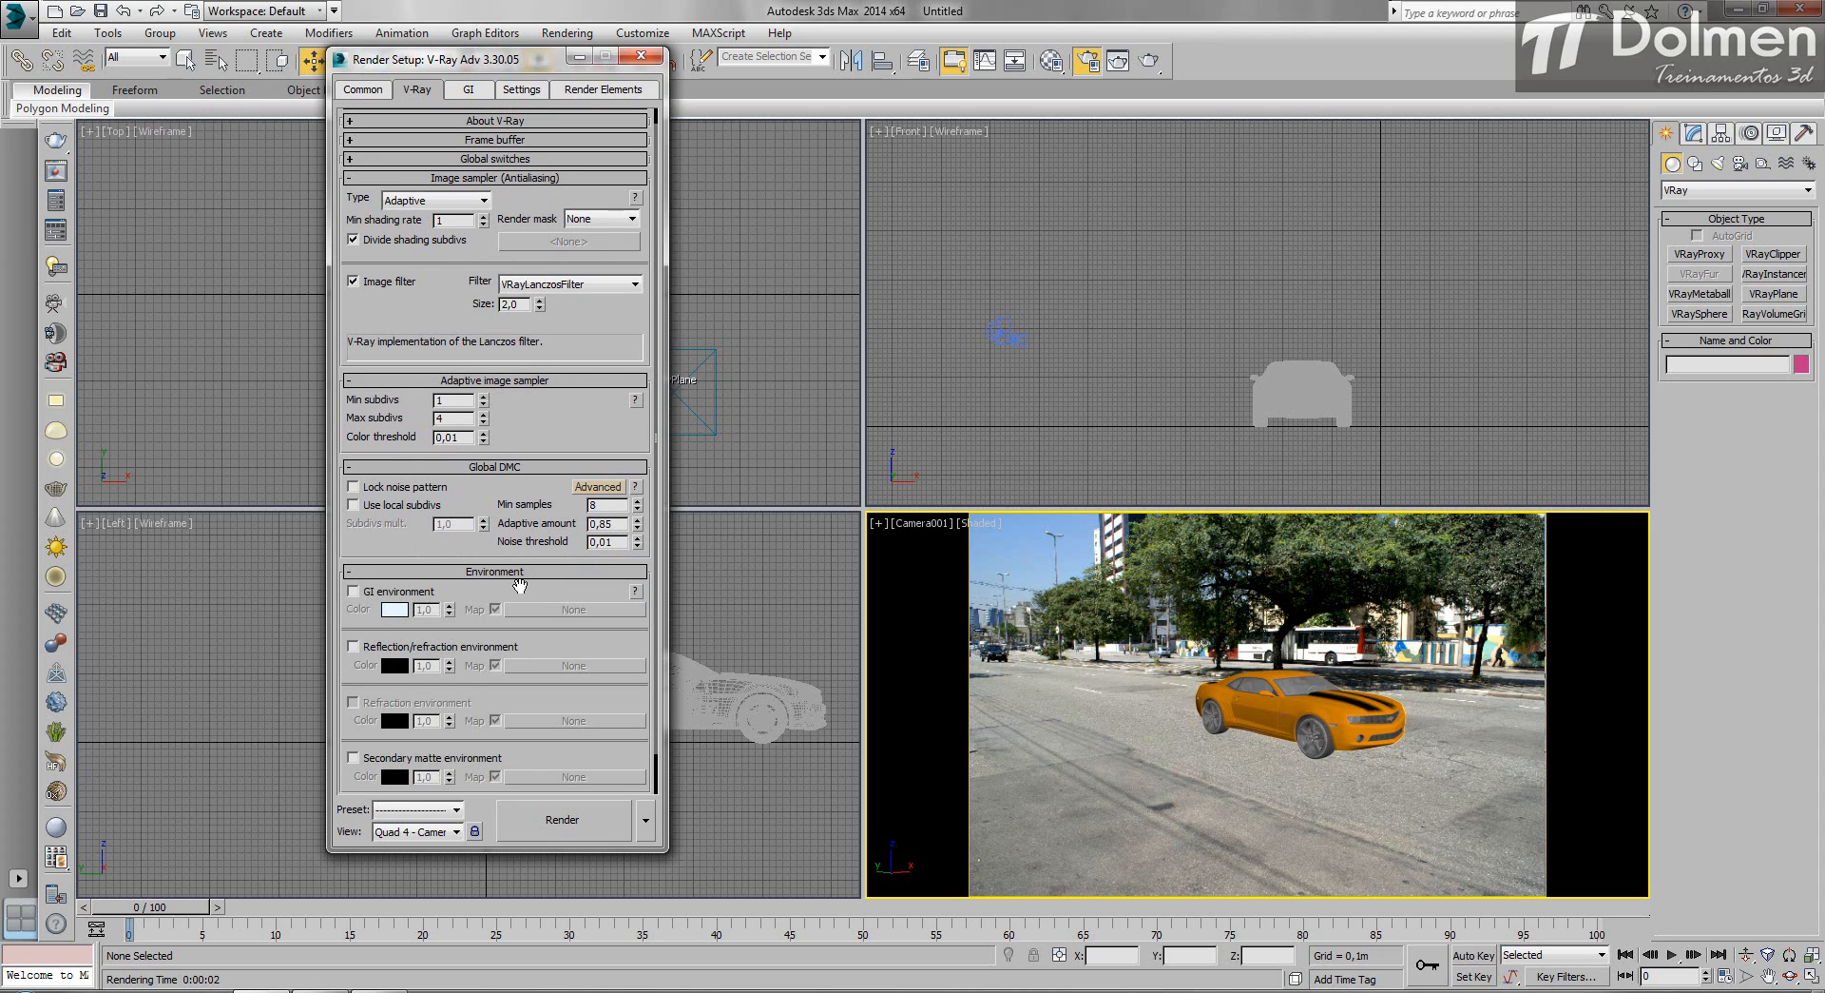
pyautogui.scroll(-2, 480, 551)
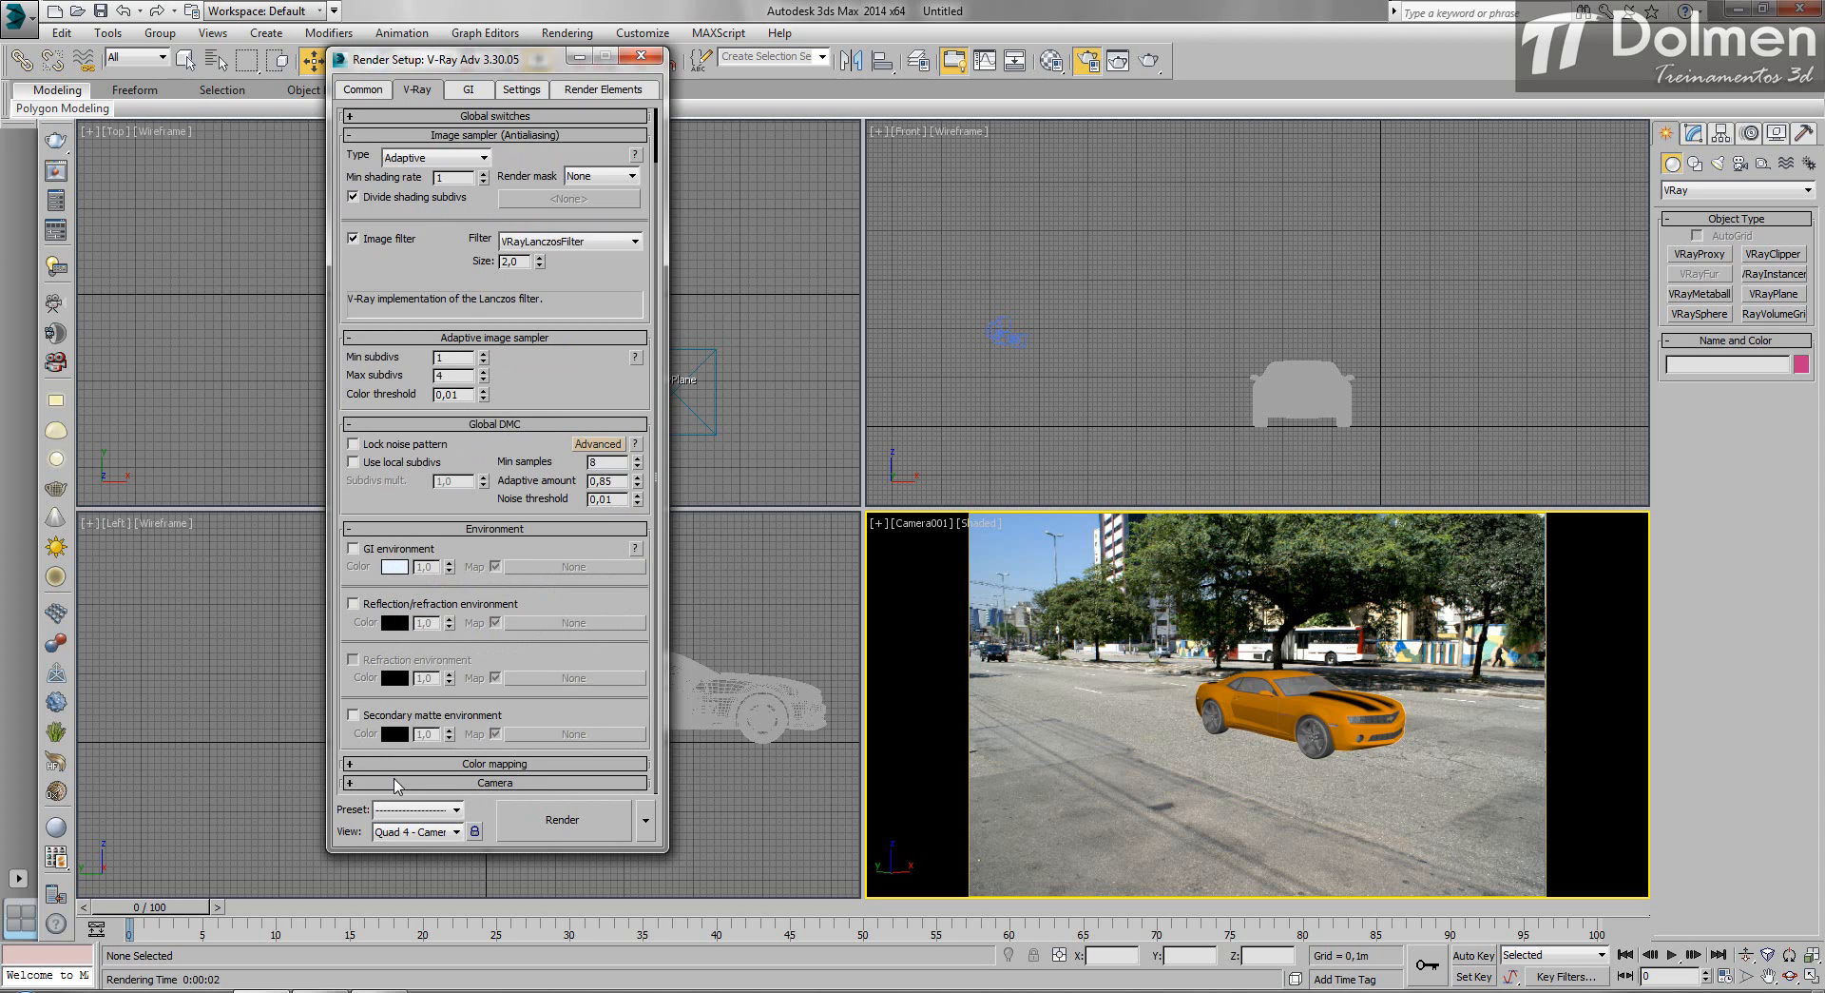
pyautogui.click(477, 763)
pyautogui.scroll(2, 609, 740)
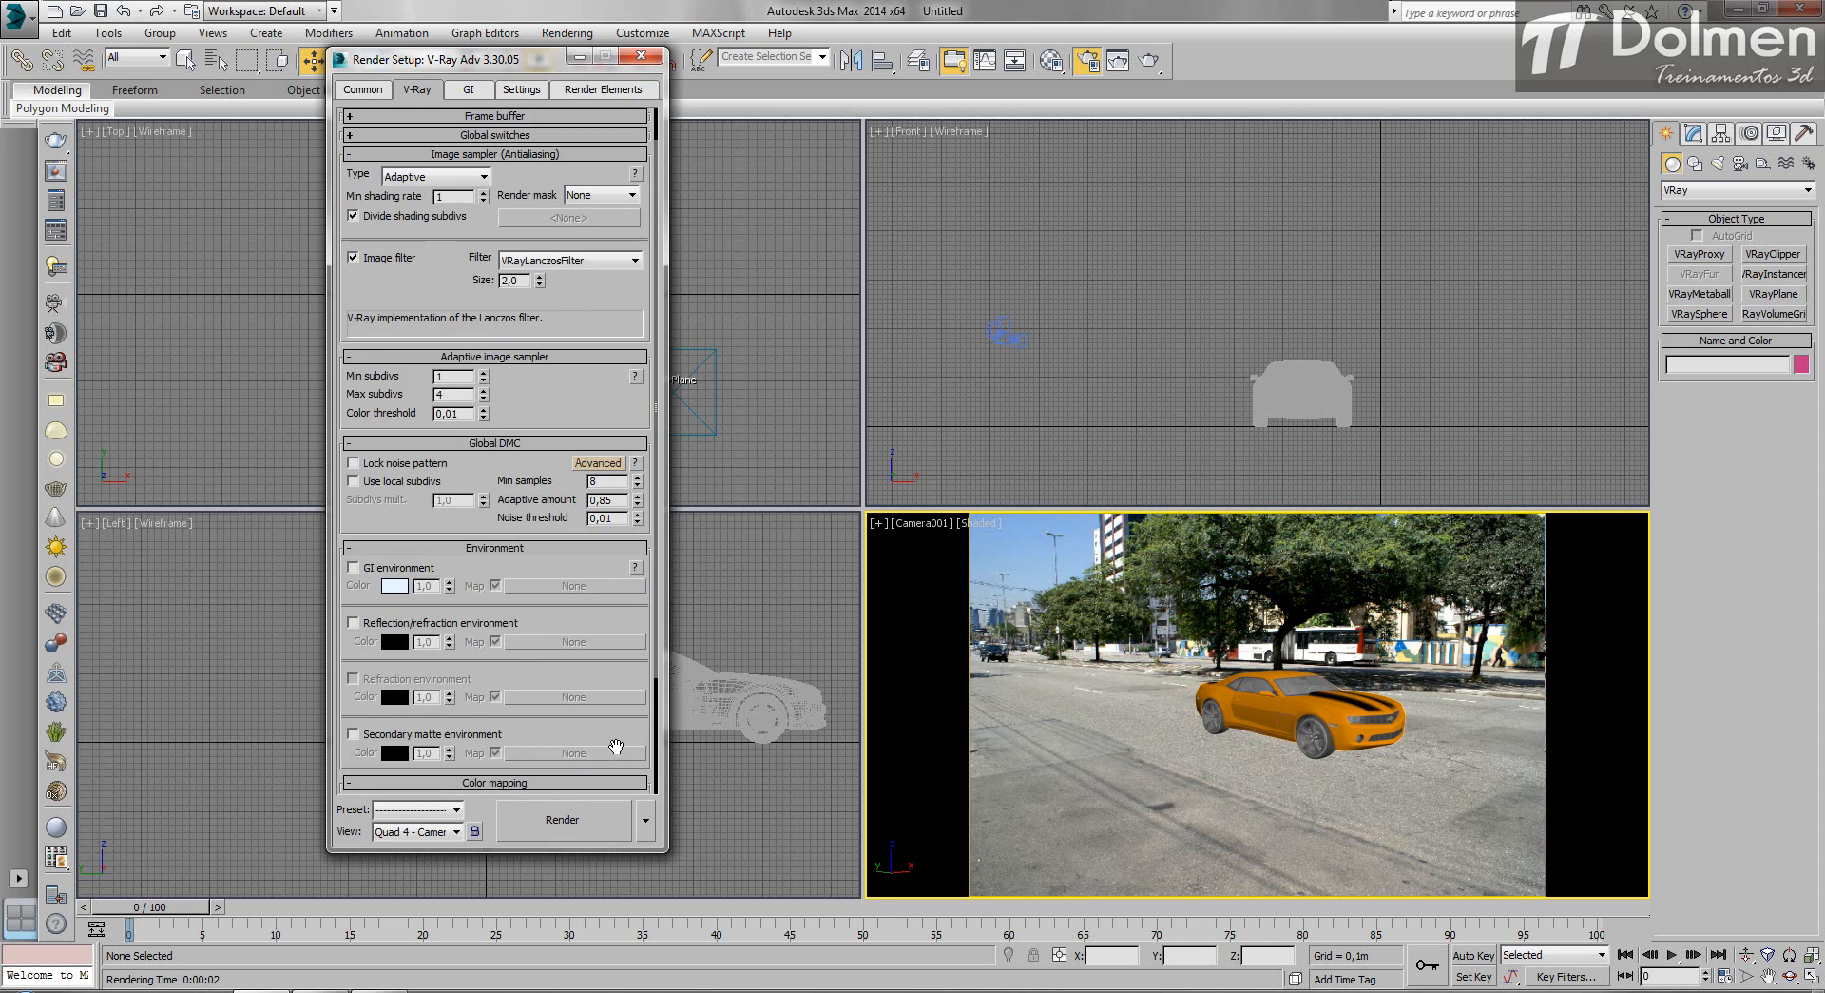
pyautogui.scroll(-3, 616, 399)
pyautogui.scroll(3, 597, 655)
pyautogui.scroll(-3, 592, 622)
pyautogui.click(450, 646)
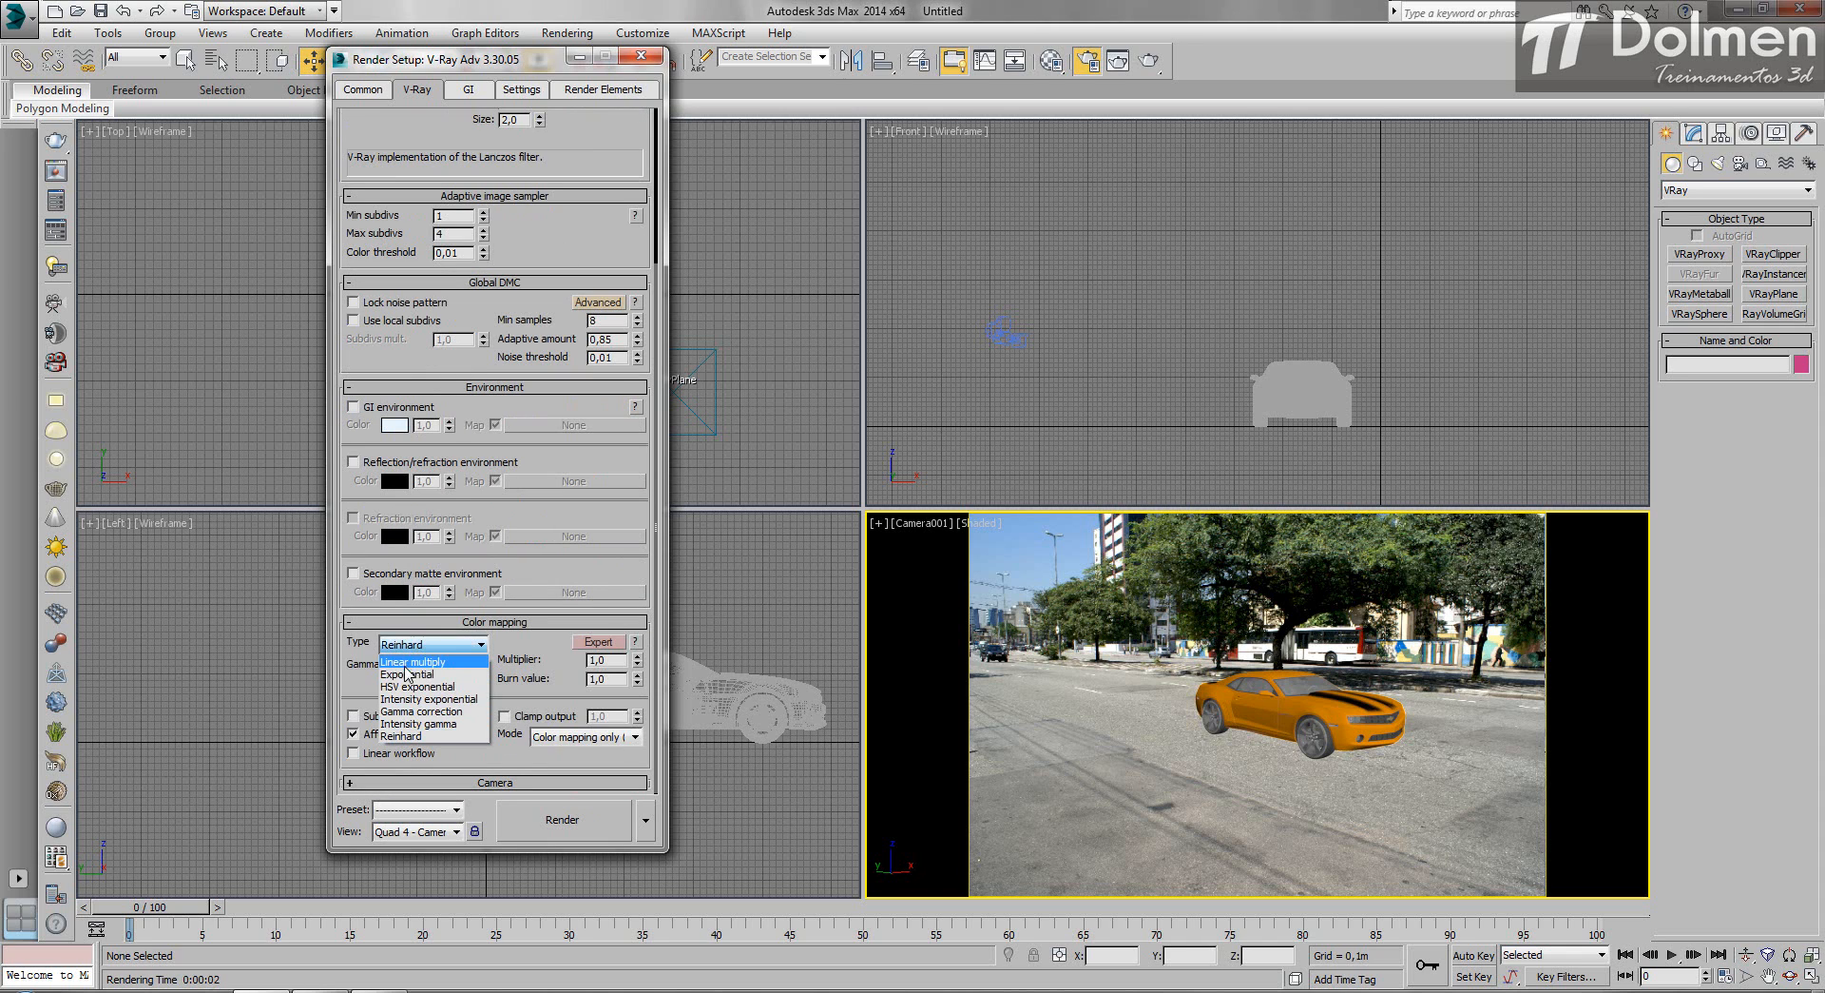
pyautogui.click(416, 662)
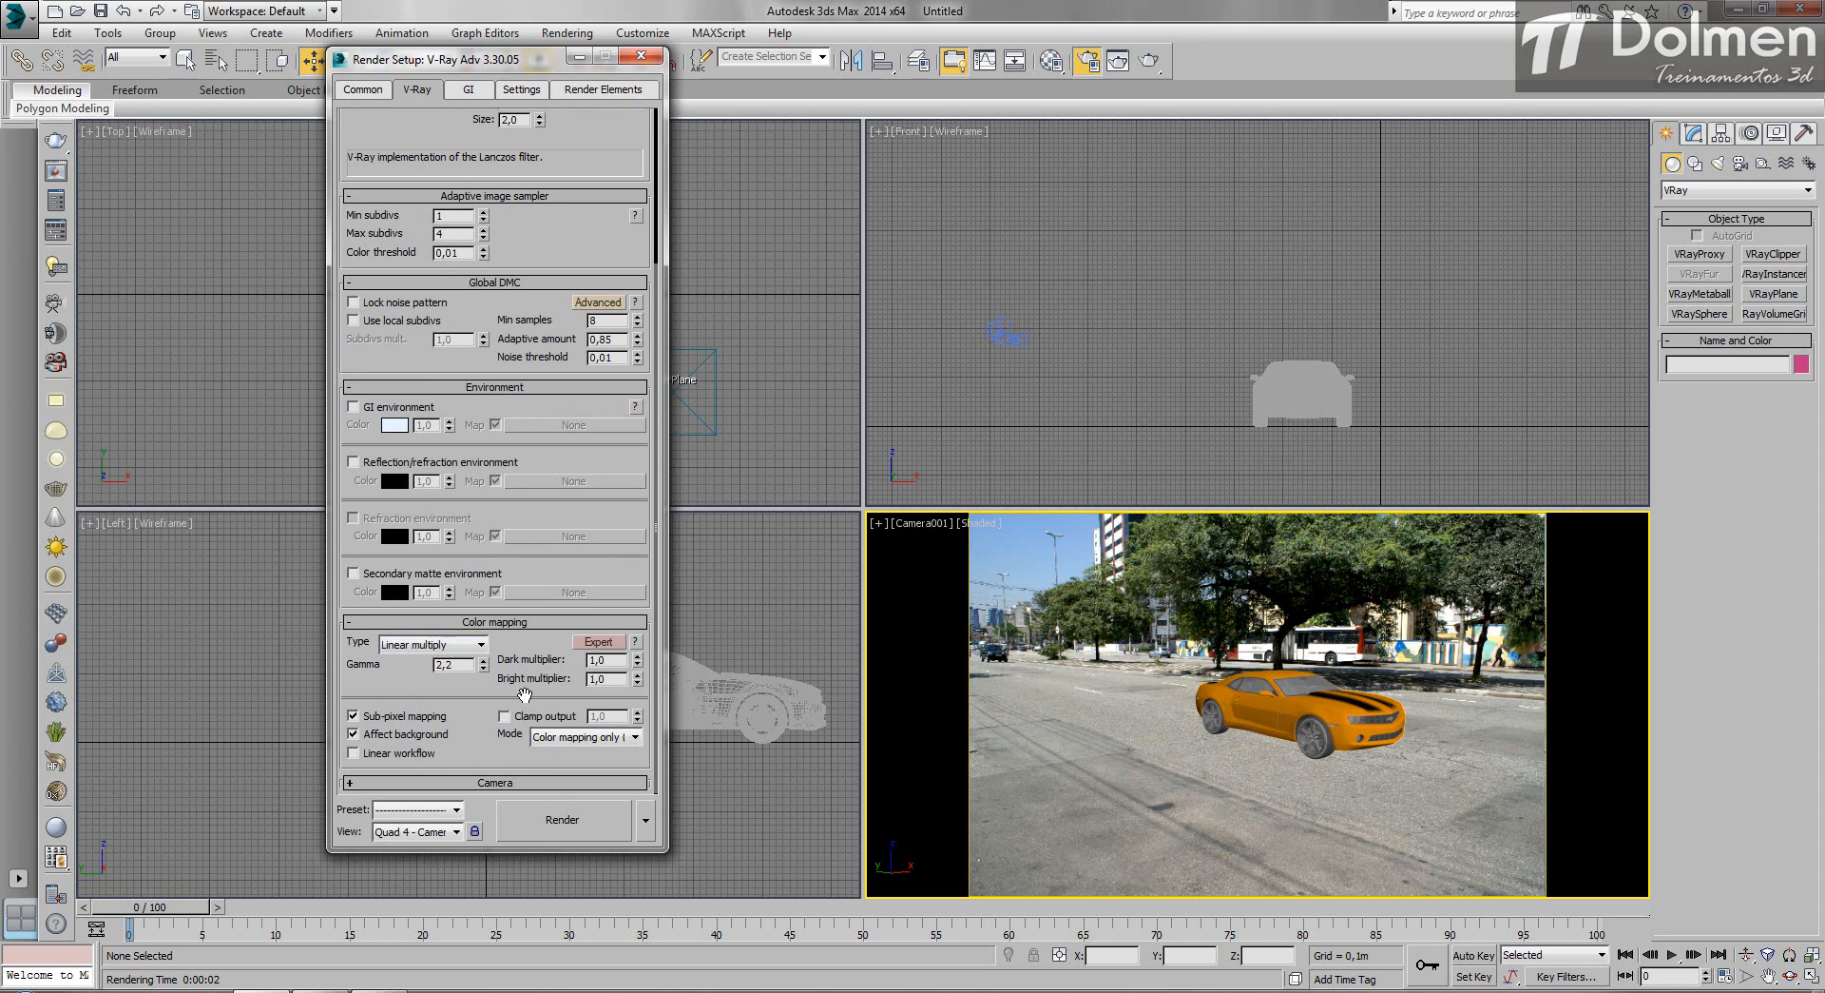
# Enable global illumination with Irradiance map as the primary engine.
pyautogui.click(470, 90)
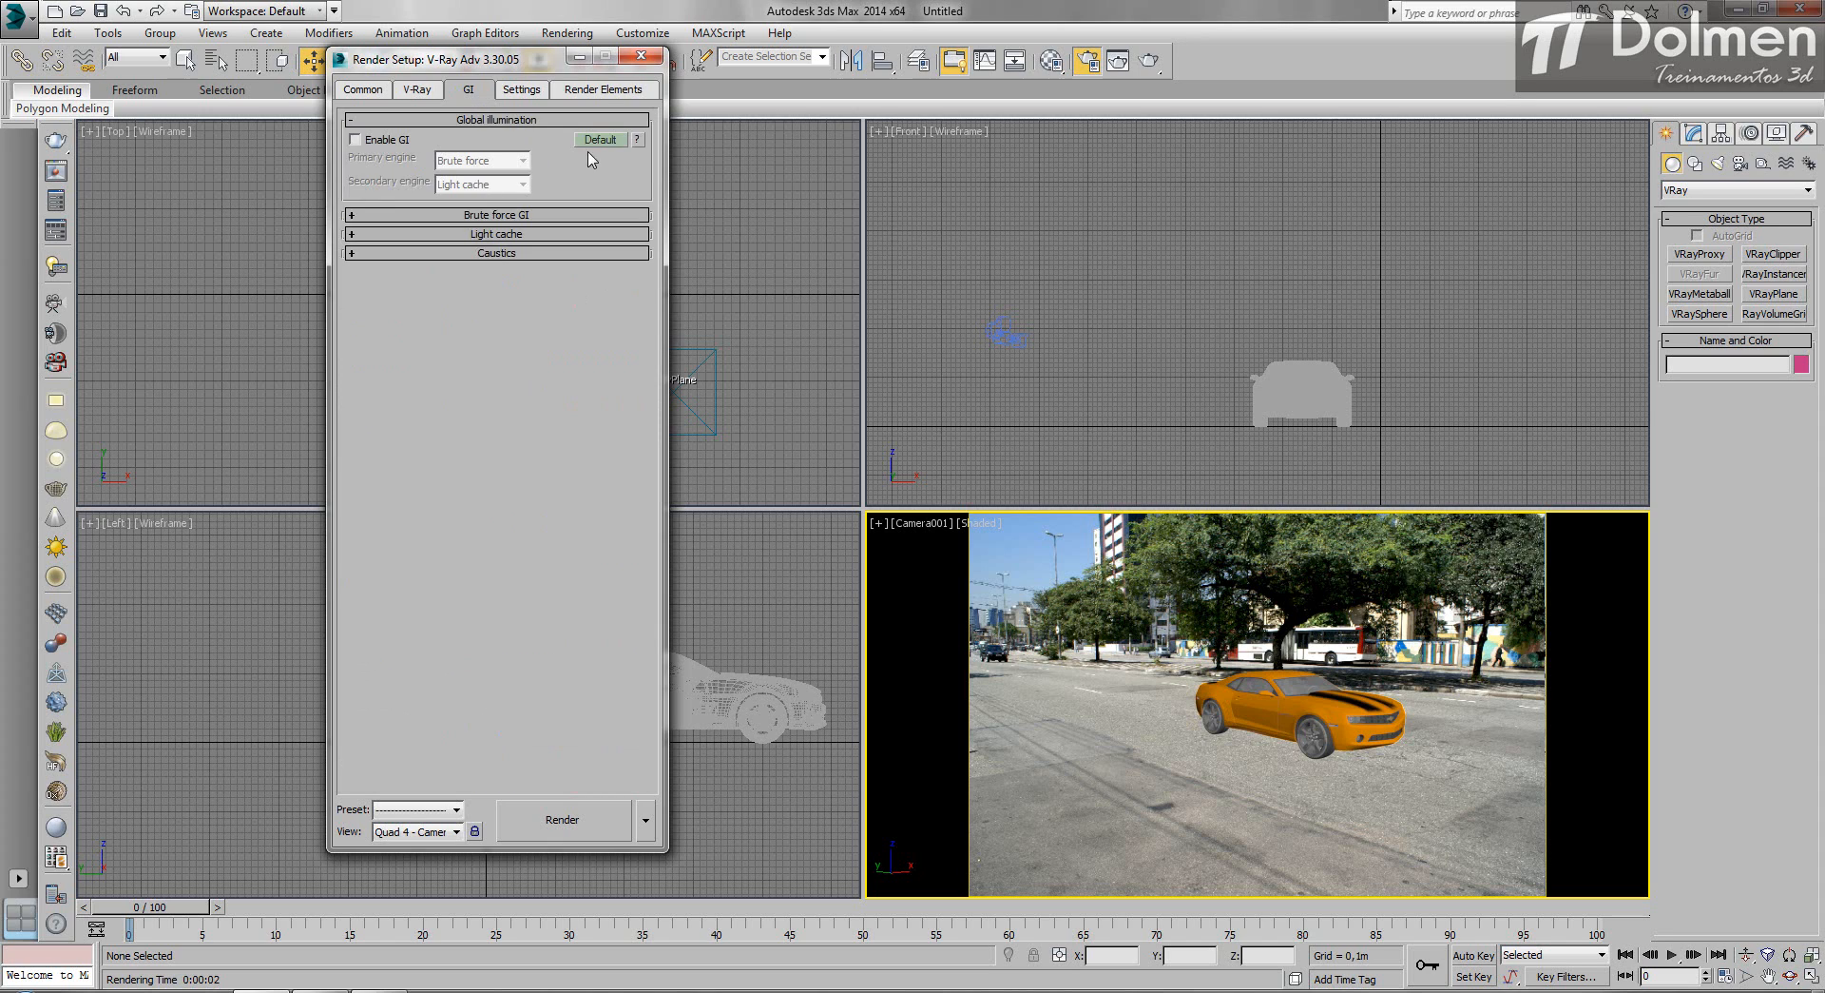
pyautogui.click(355, 140)
pyautogui.click(522, 161)
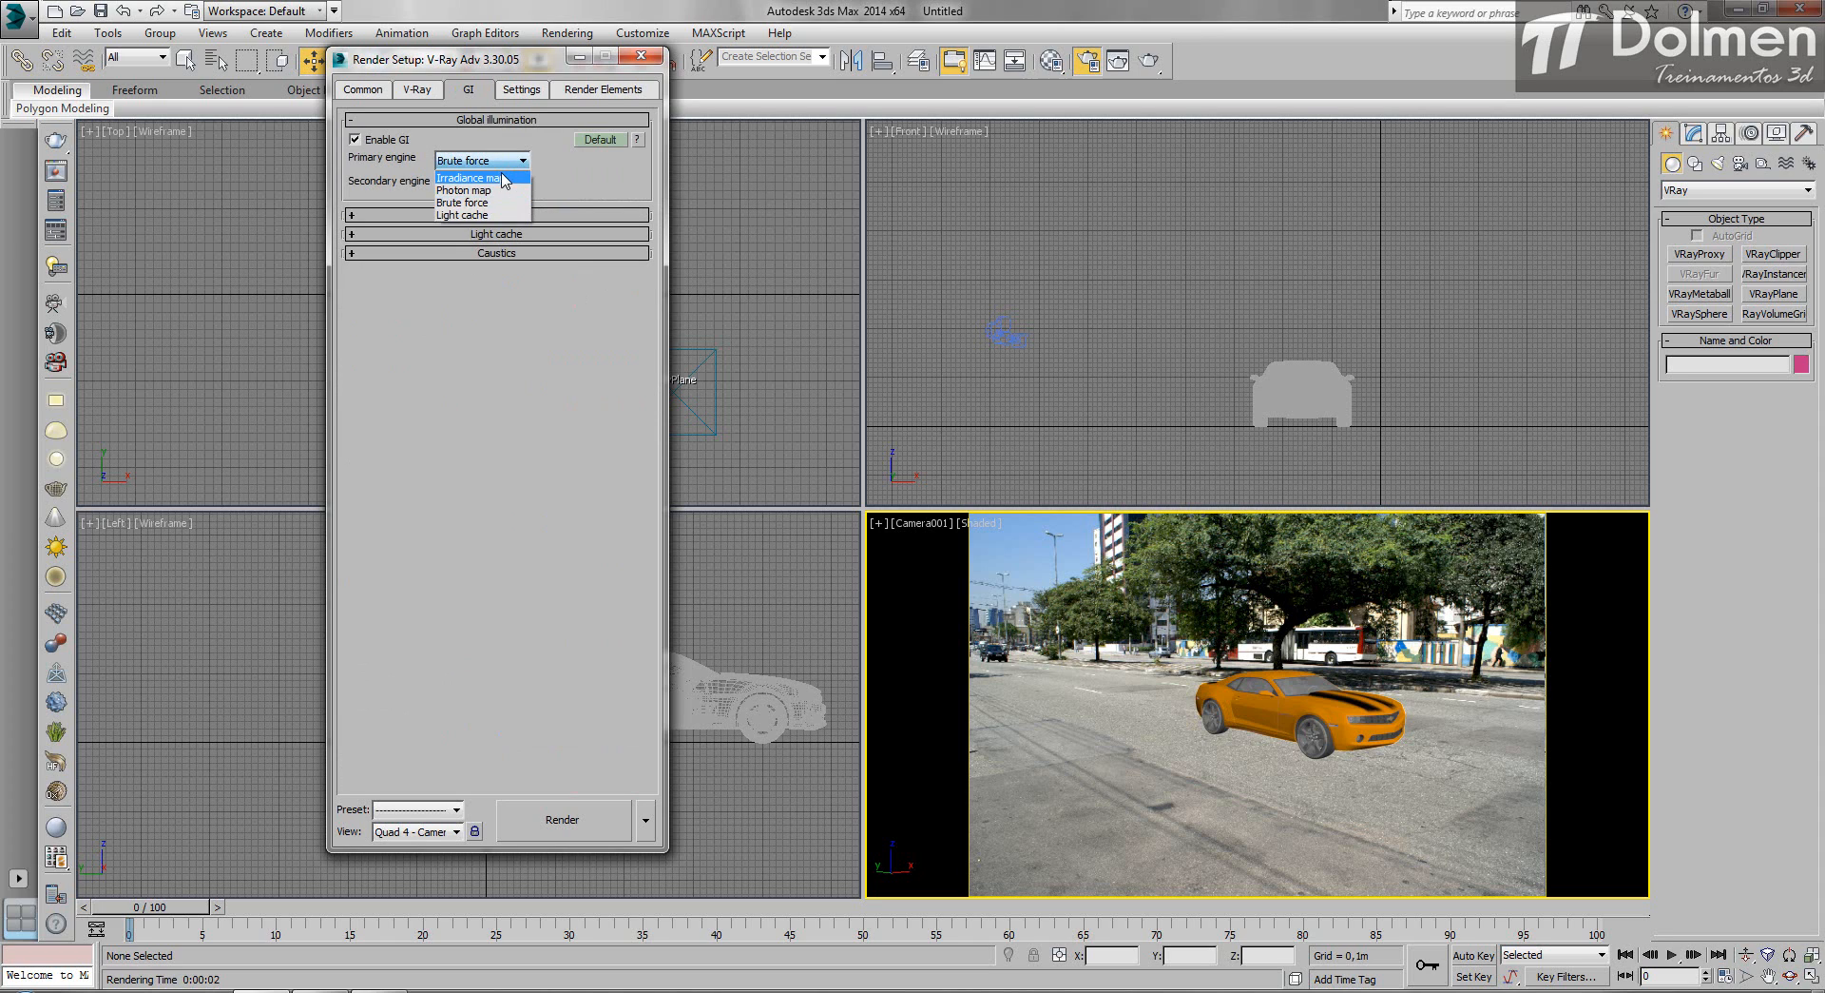
pyautogui.click(476, 173)
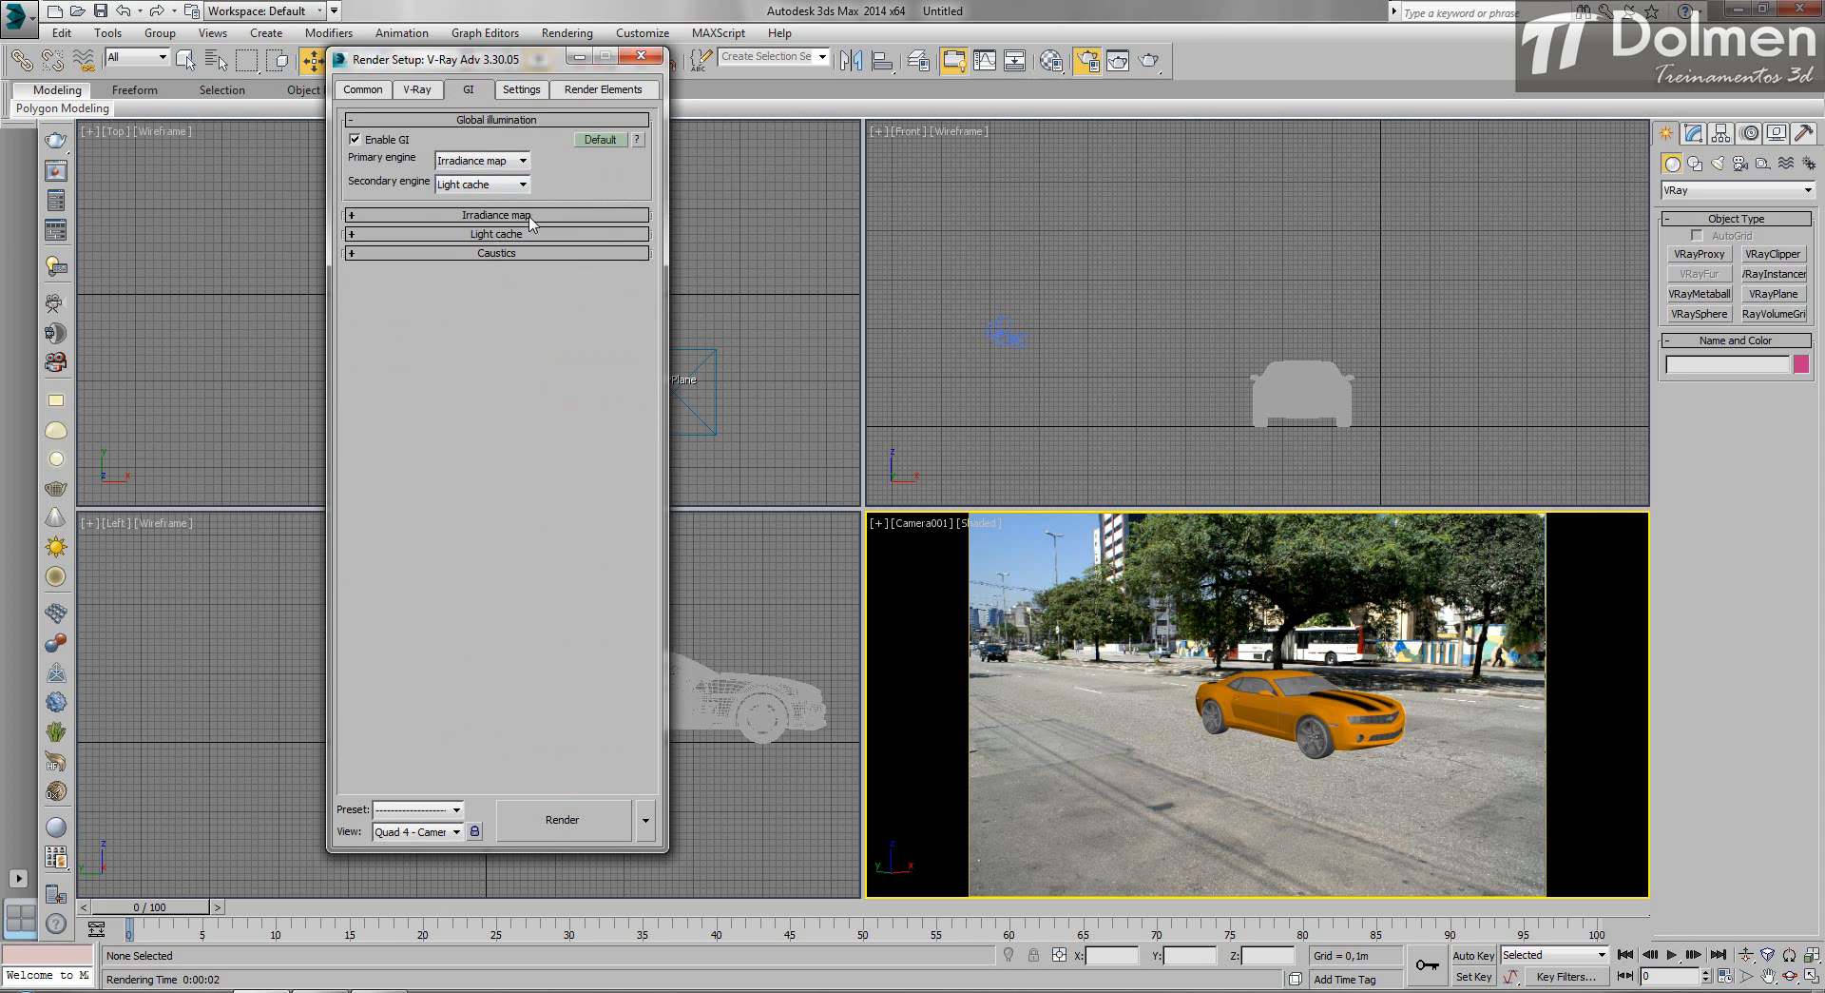
# Set the irradiance map to the Low preset with 20 subdivs, and set the light cache subdivs to 200.
pyautogui.click(531, 217)
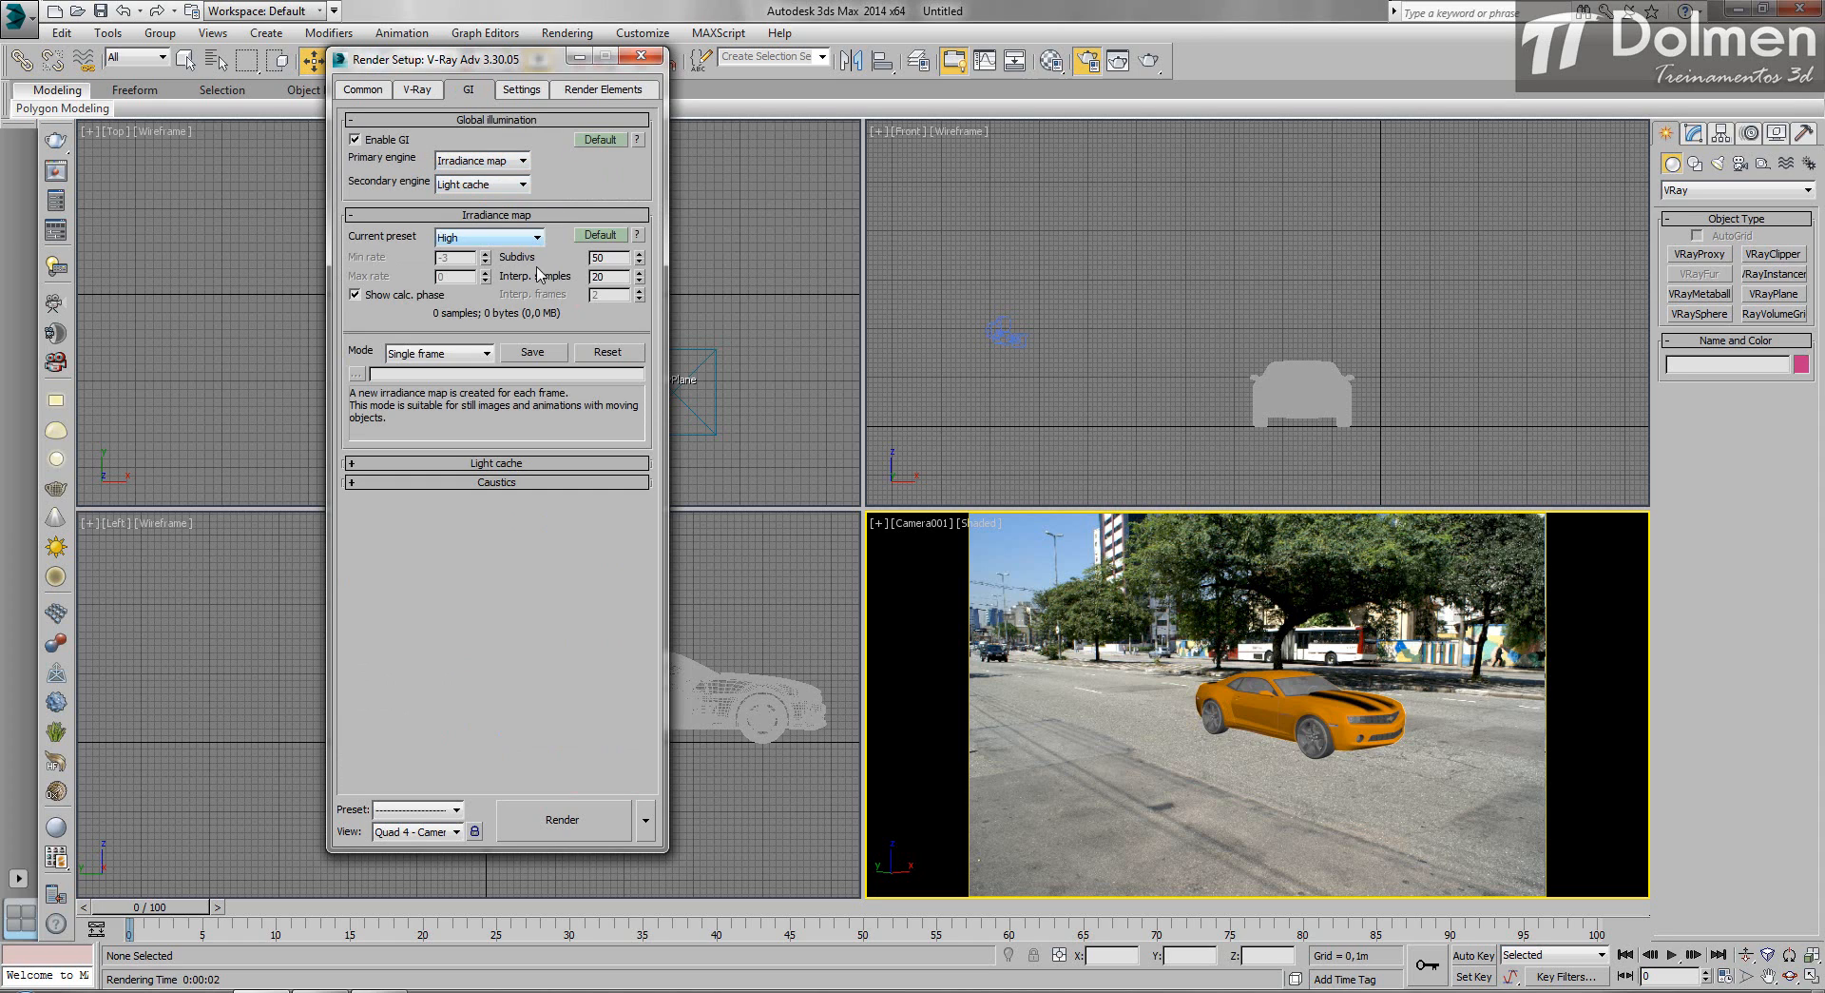
pyautogui.click(453, 241)
pyautogui.click(468, 267)
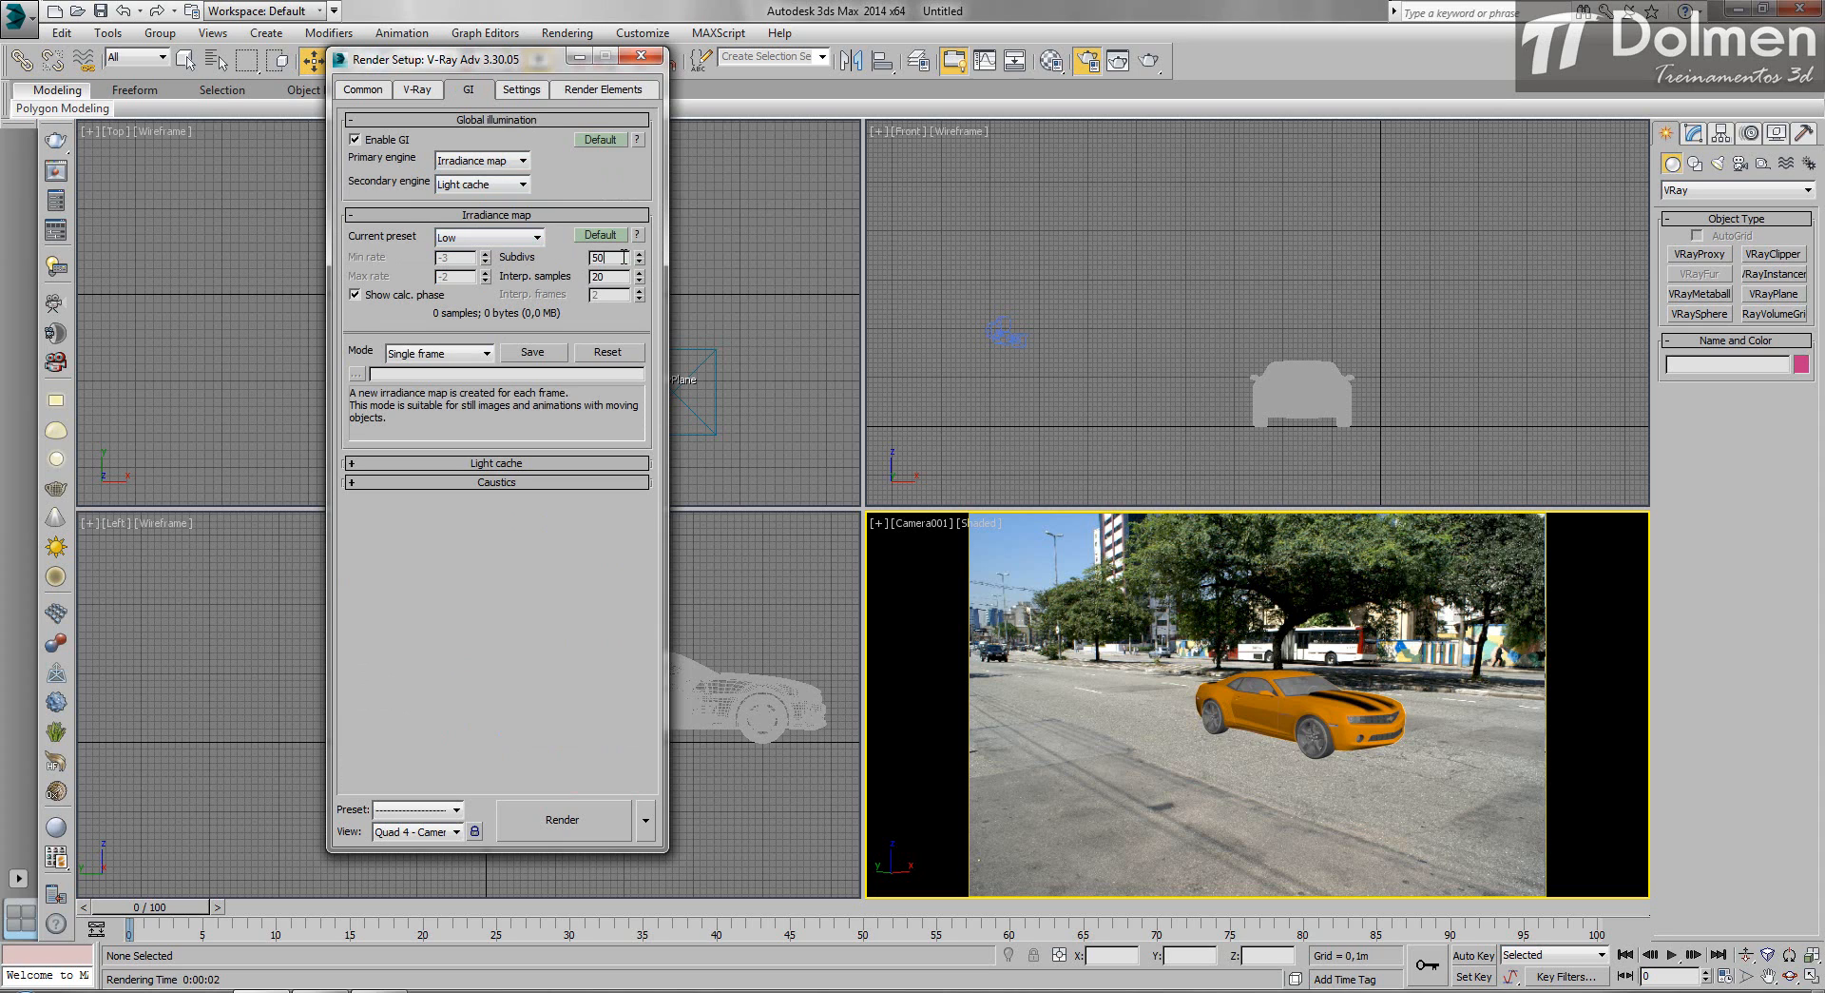
pyautogui.click(503, 464)
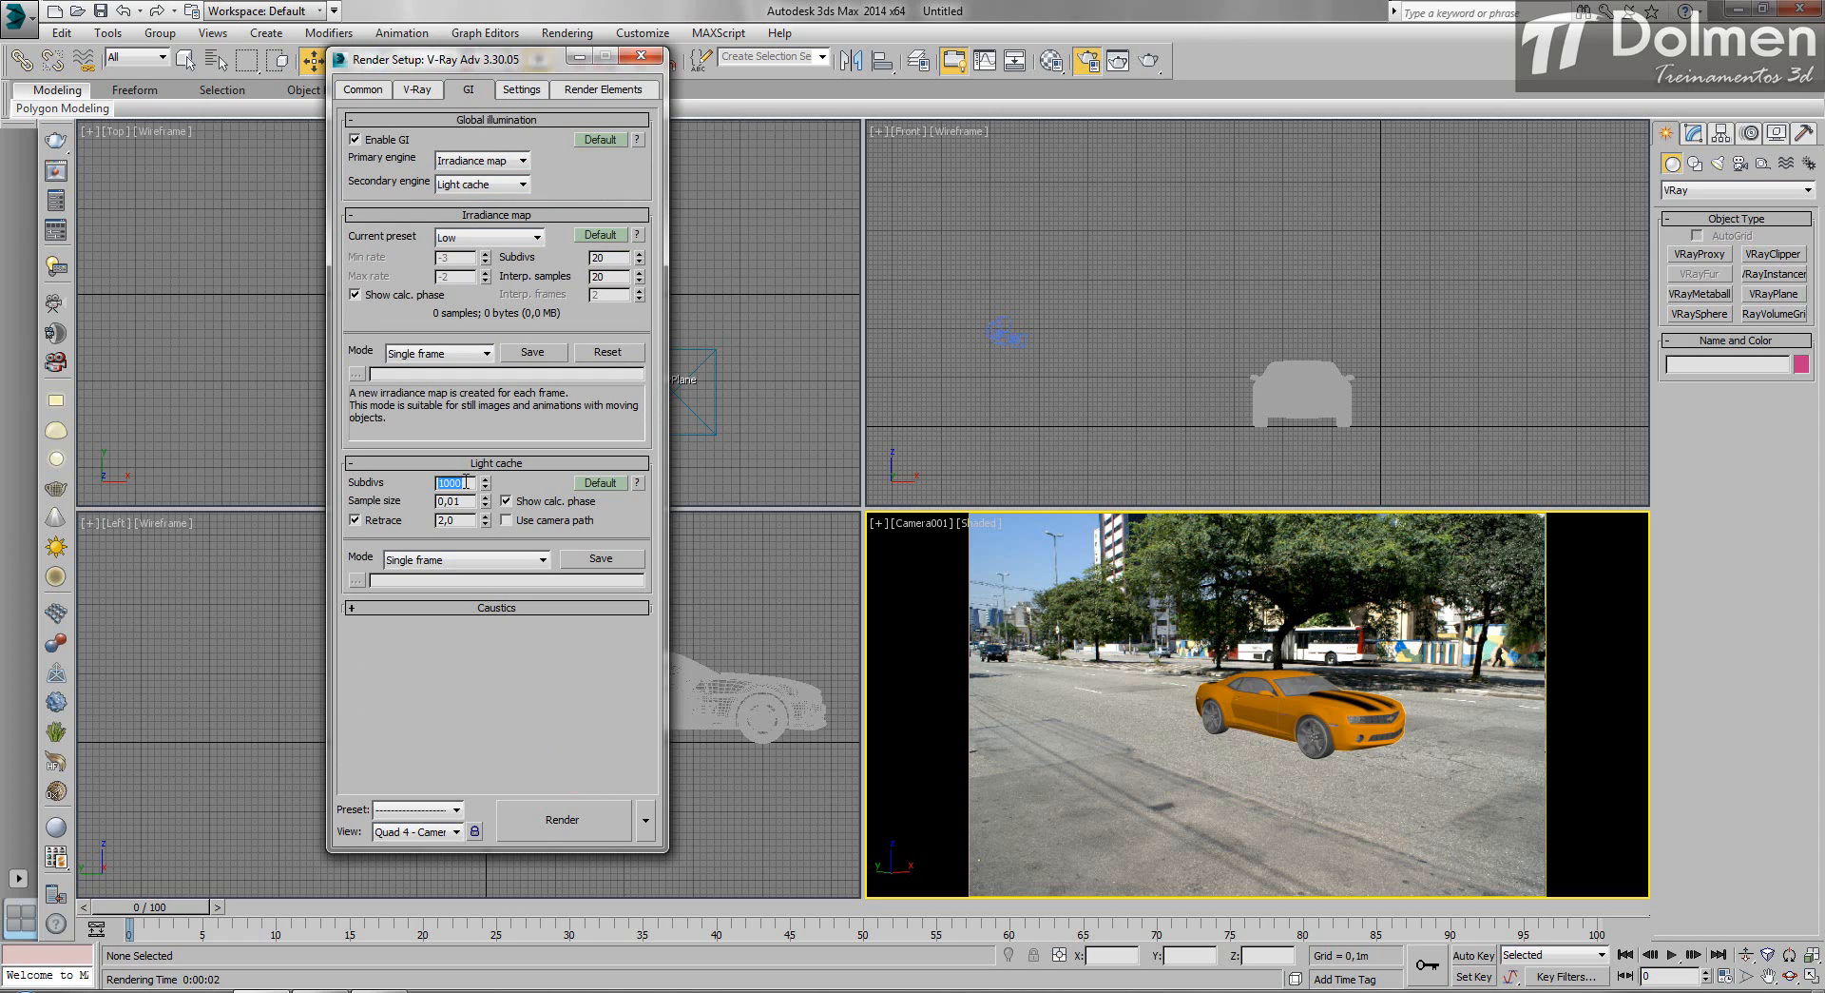
pyautogui.write('200')
# In the V-Ray system settings, set bucket width to 64, dynamic memory limit to 22000 MB and log window to Never.
pyautogui.click(519, 90)
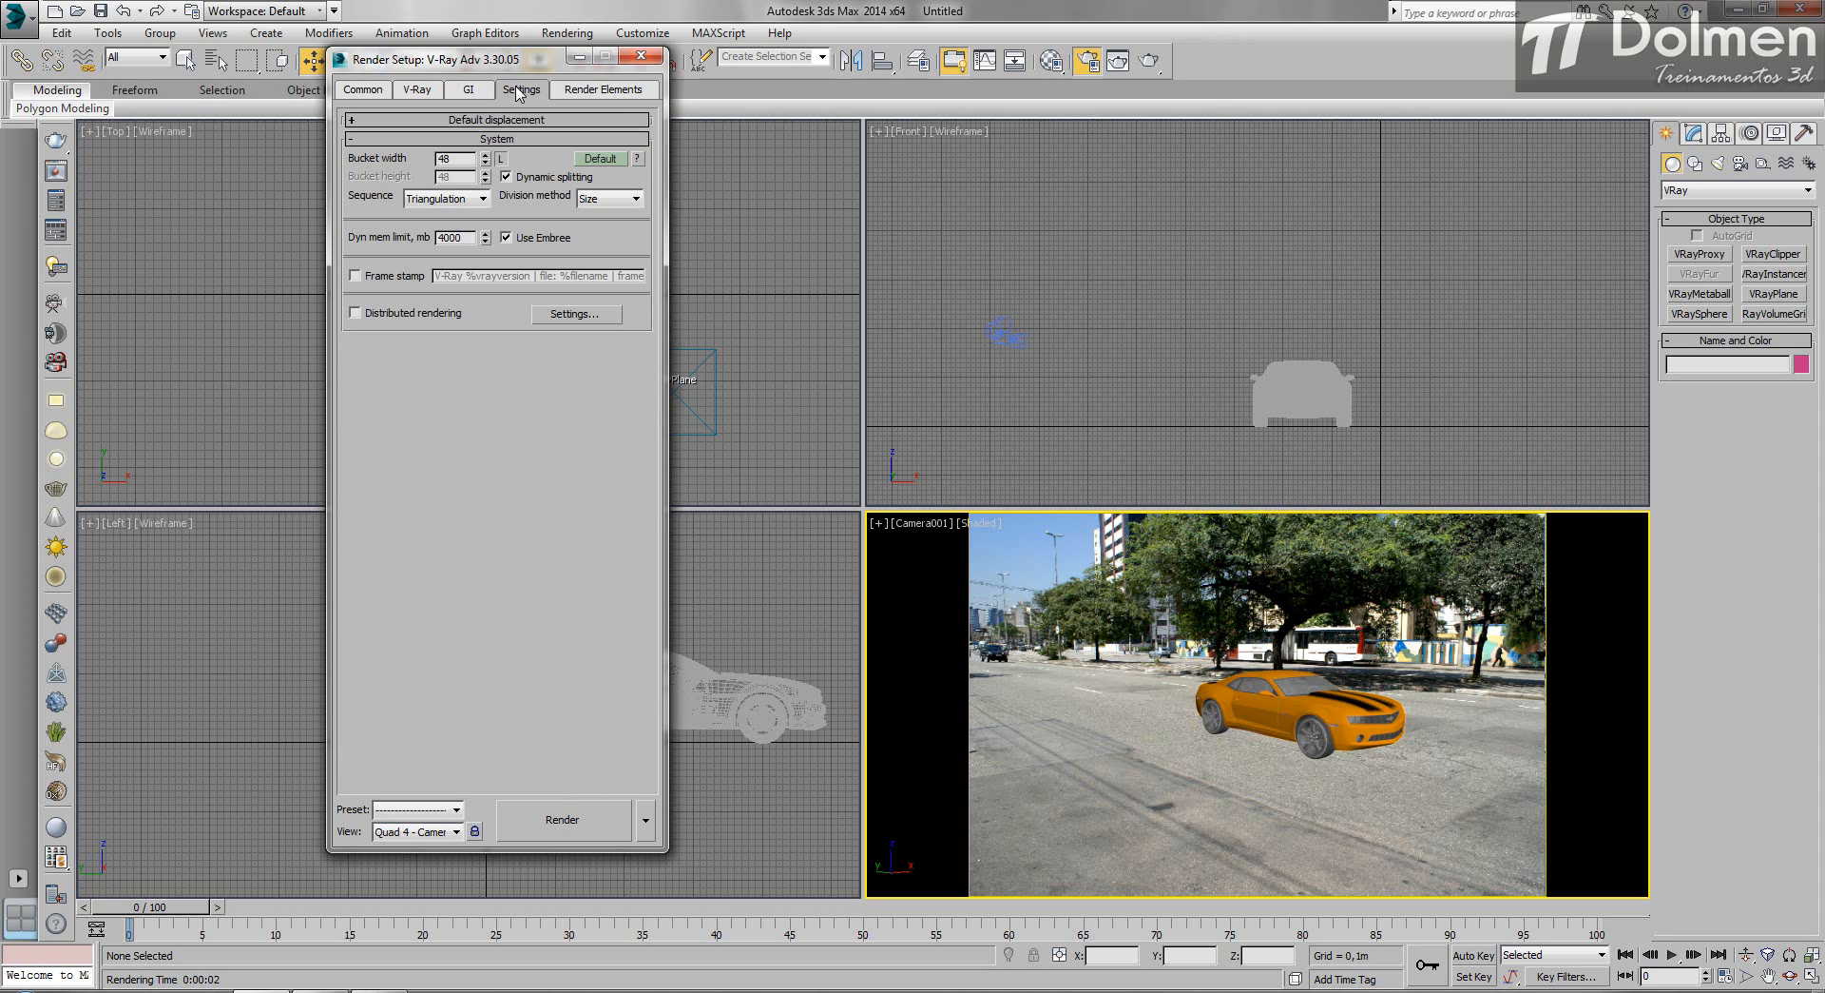
pyautogui.doubleClick(458, 159)
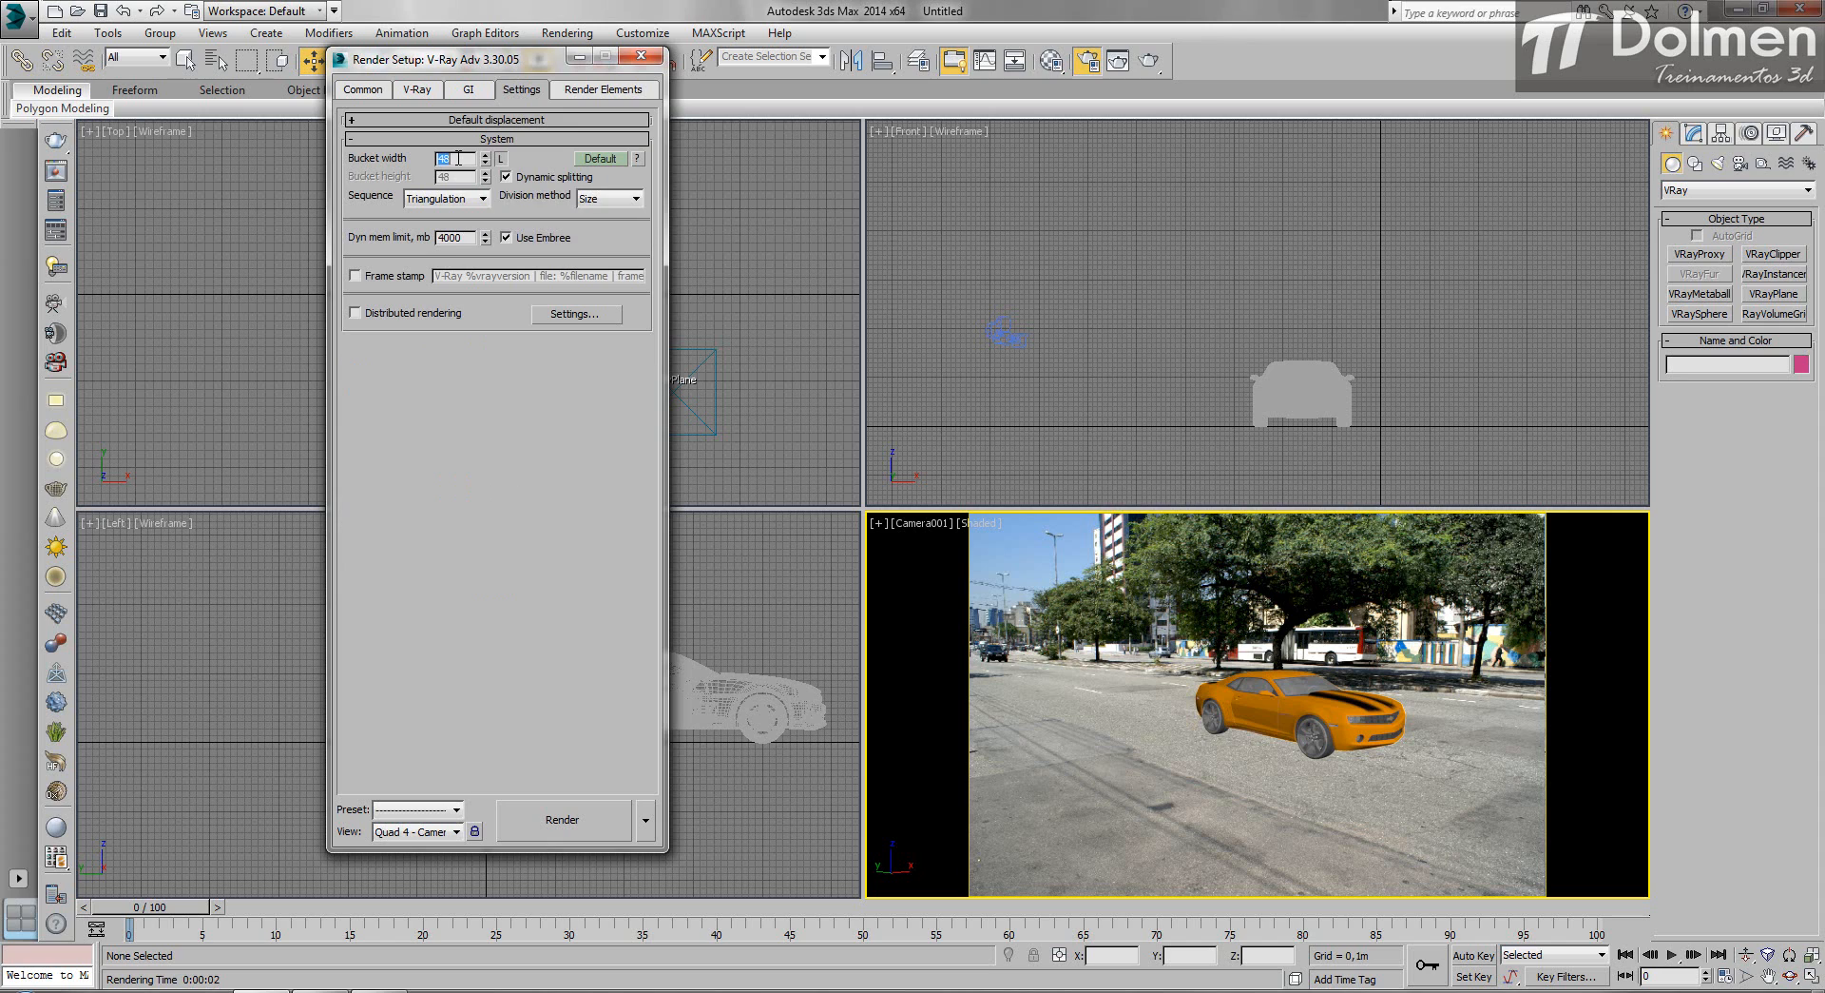
pyautogui.click(469, 235)
pyautogui.doubleClick(455, 237)
pyautogui.click(596, 161)
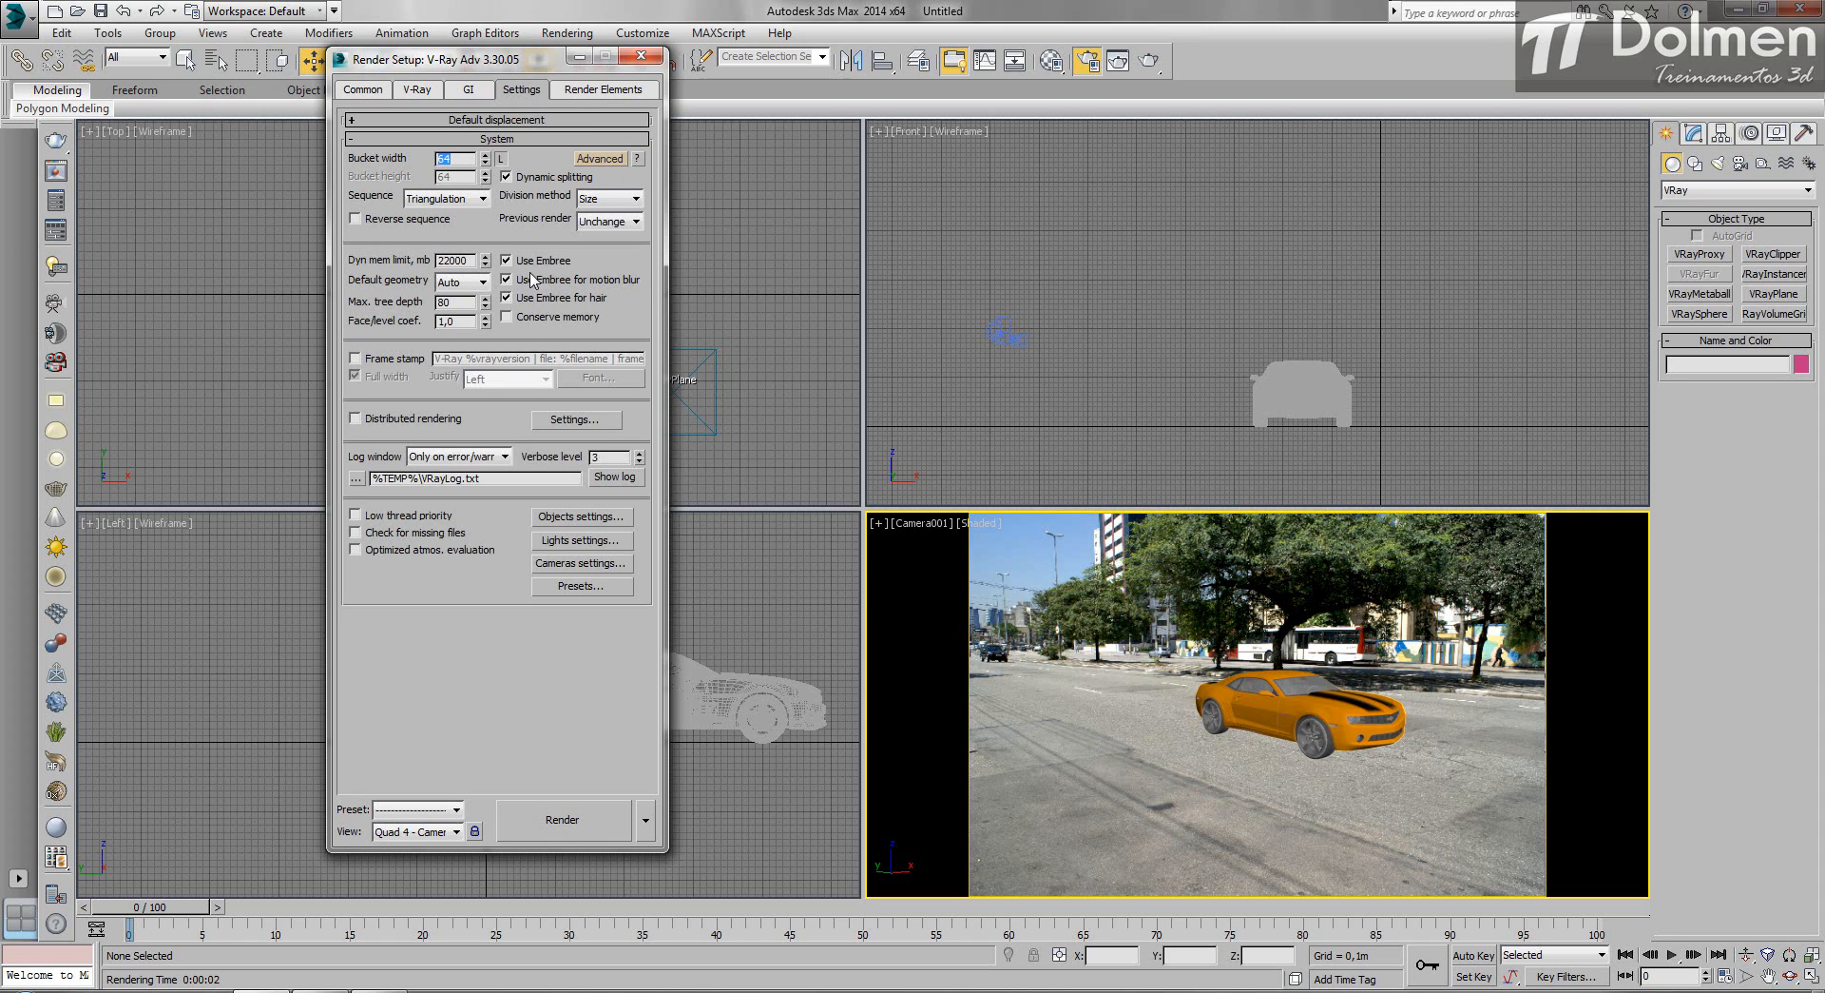
pyautogui.click(470, 456)
pyautogui.click(466, 470)
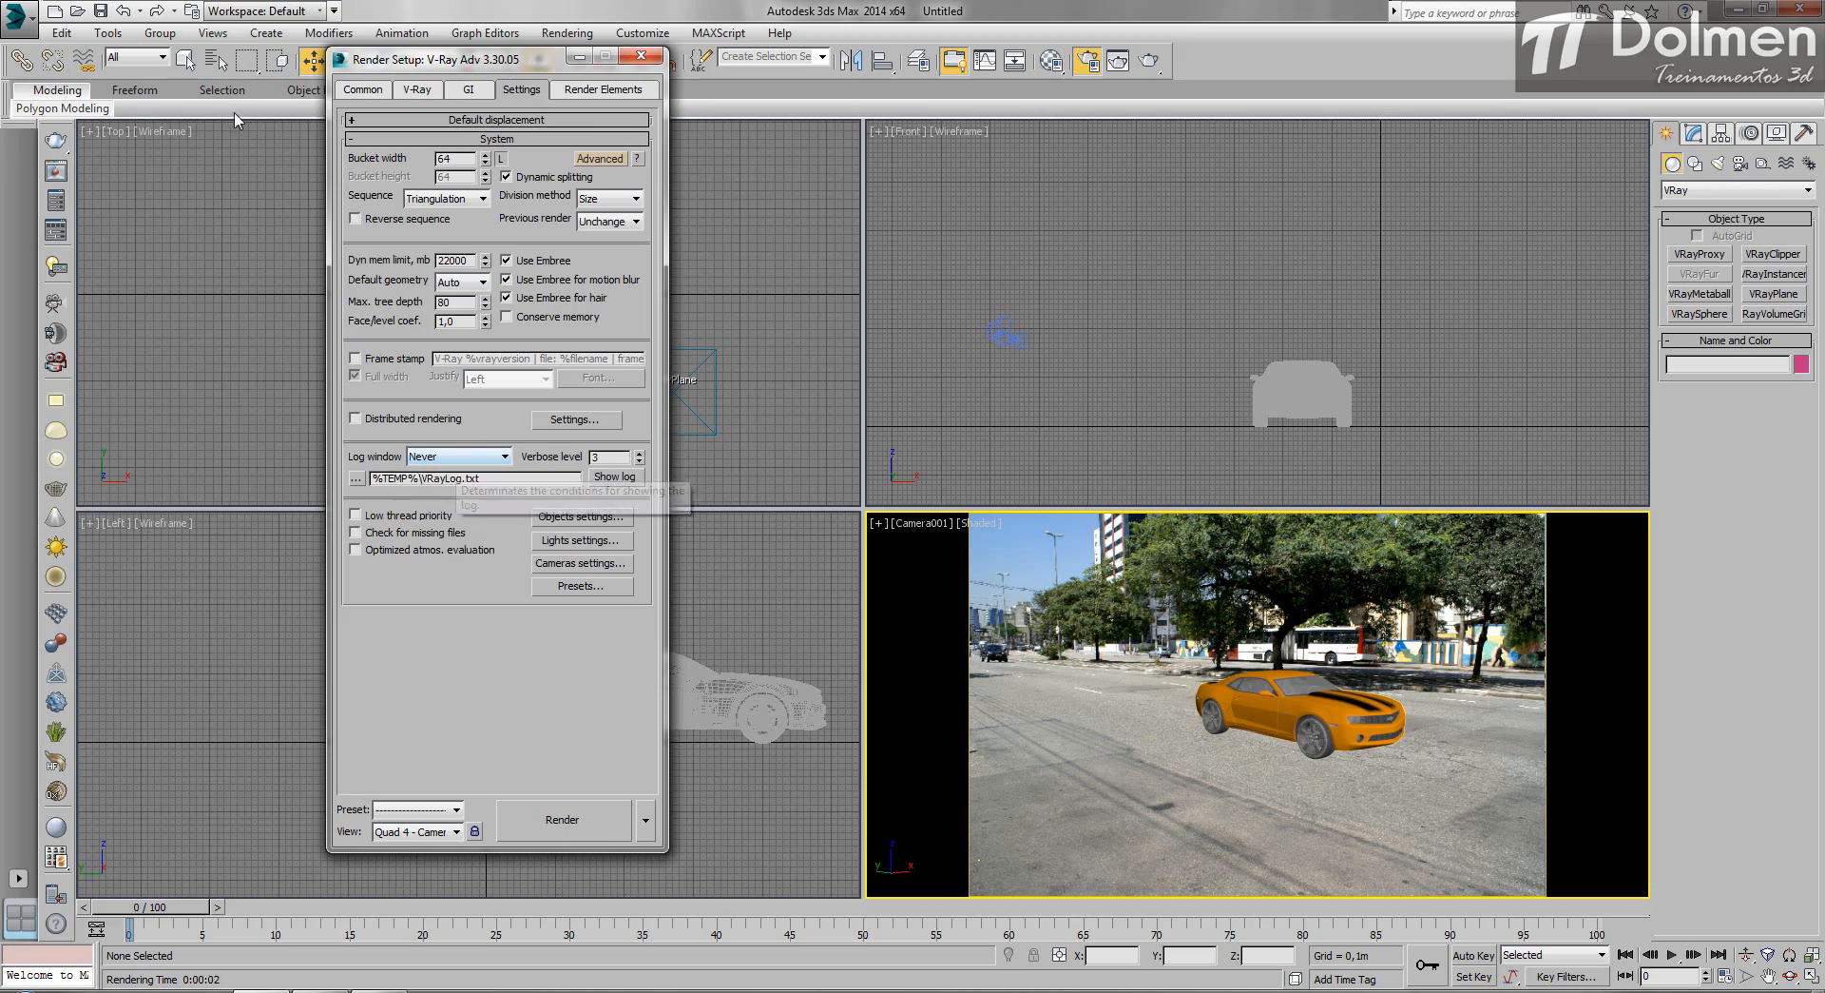
# Test-render the camera view, then enable the GI environment and reflection/refraction environment overrides.
pyautogui.click(561, 818)
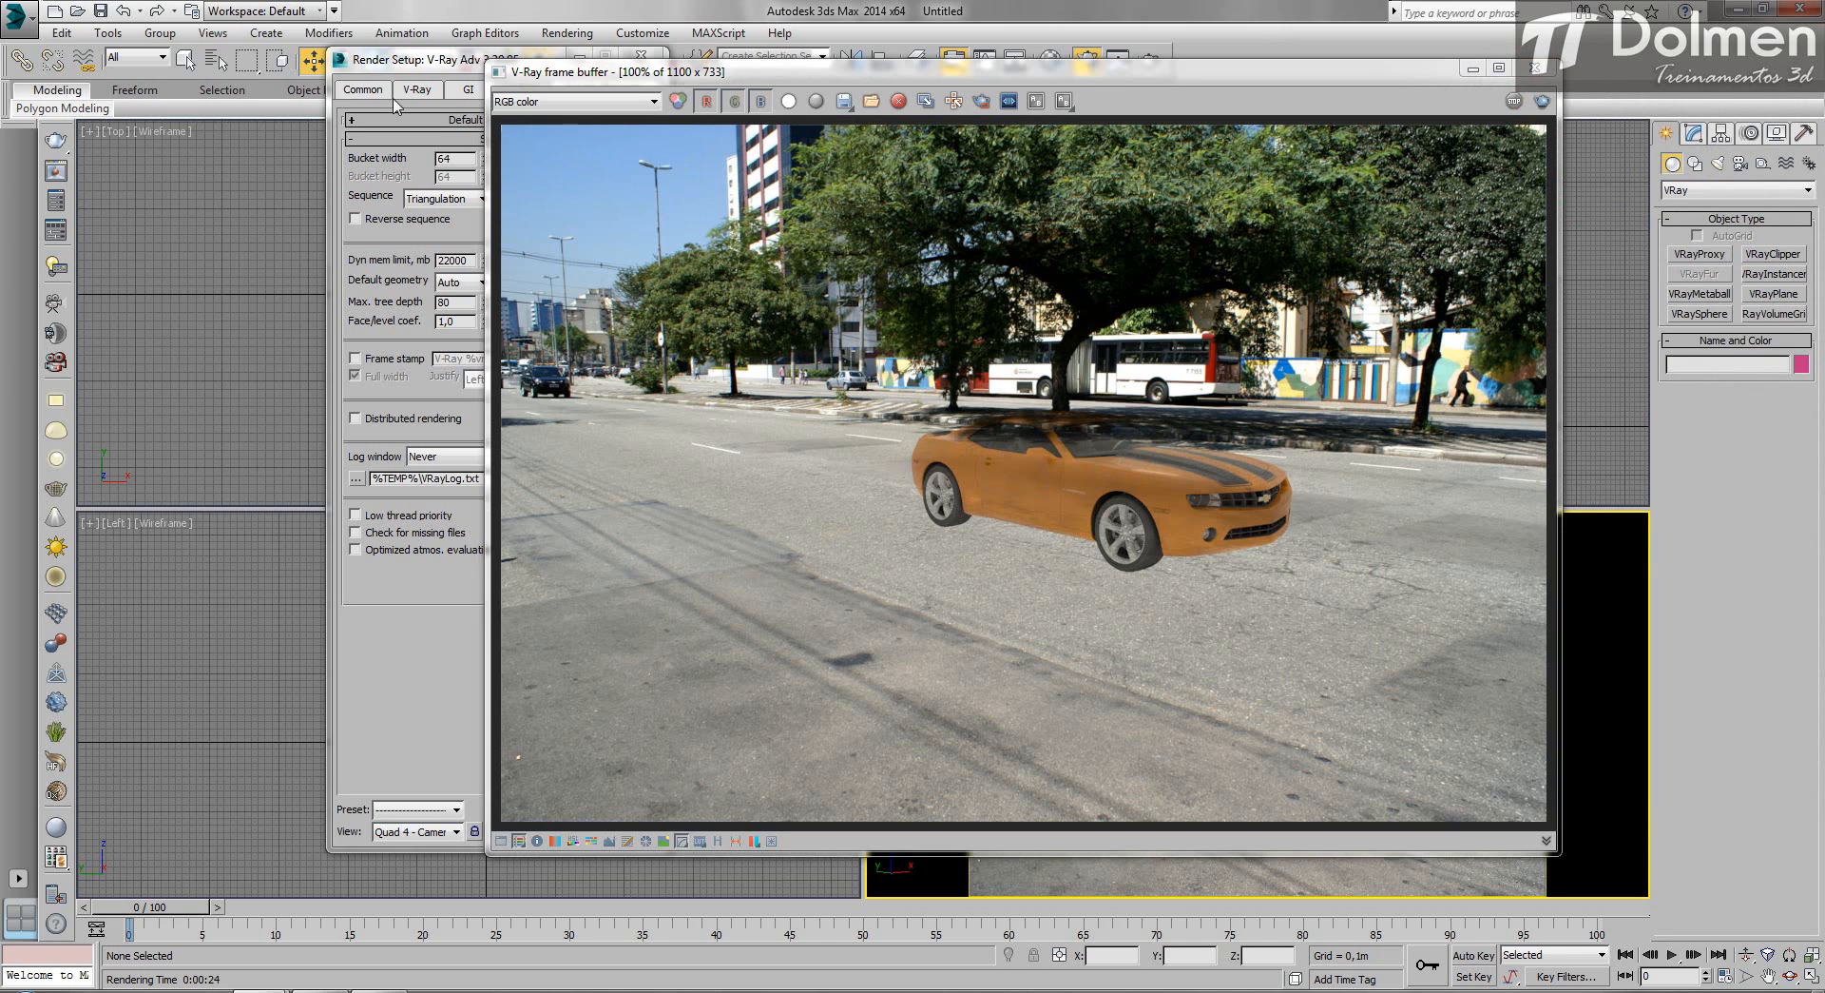
pyautogui.click(440, 75)
pyautogui.click(417, 88)
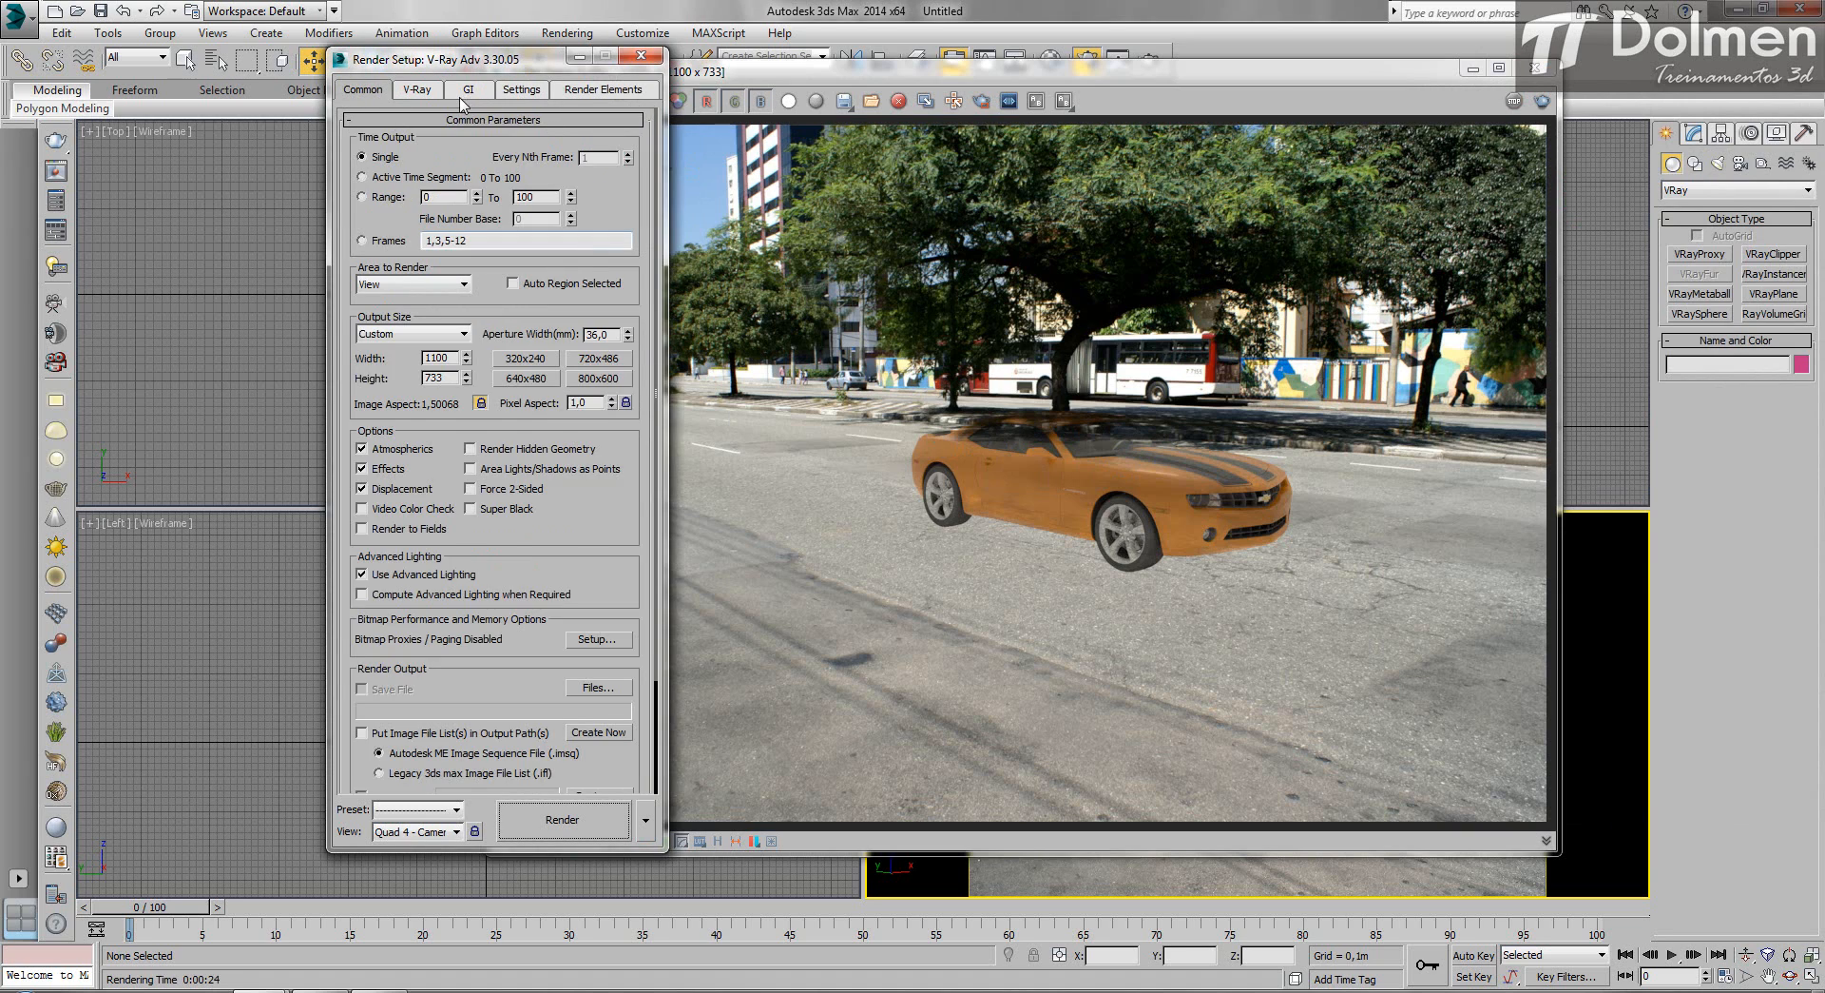
pyautogui.scroll(-10, 381, 425)
pyautogui.click(353, 407)
pyautogui.click(353, 462)
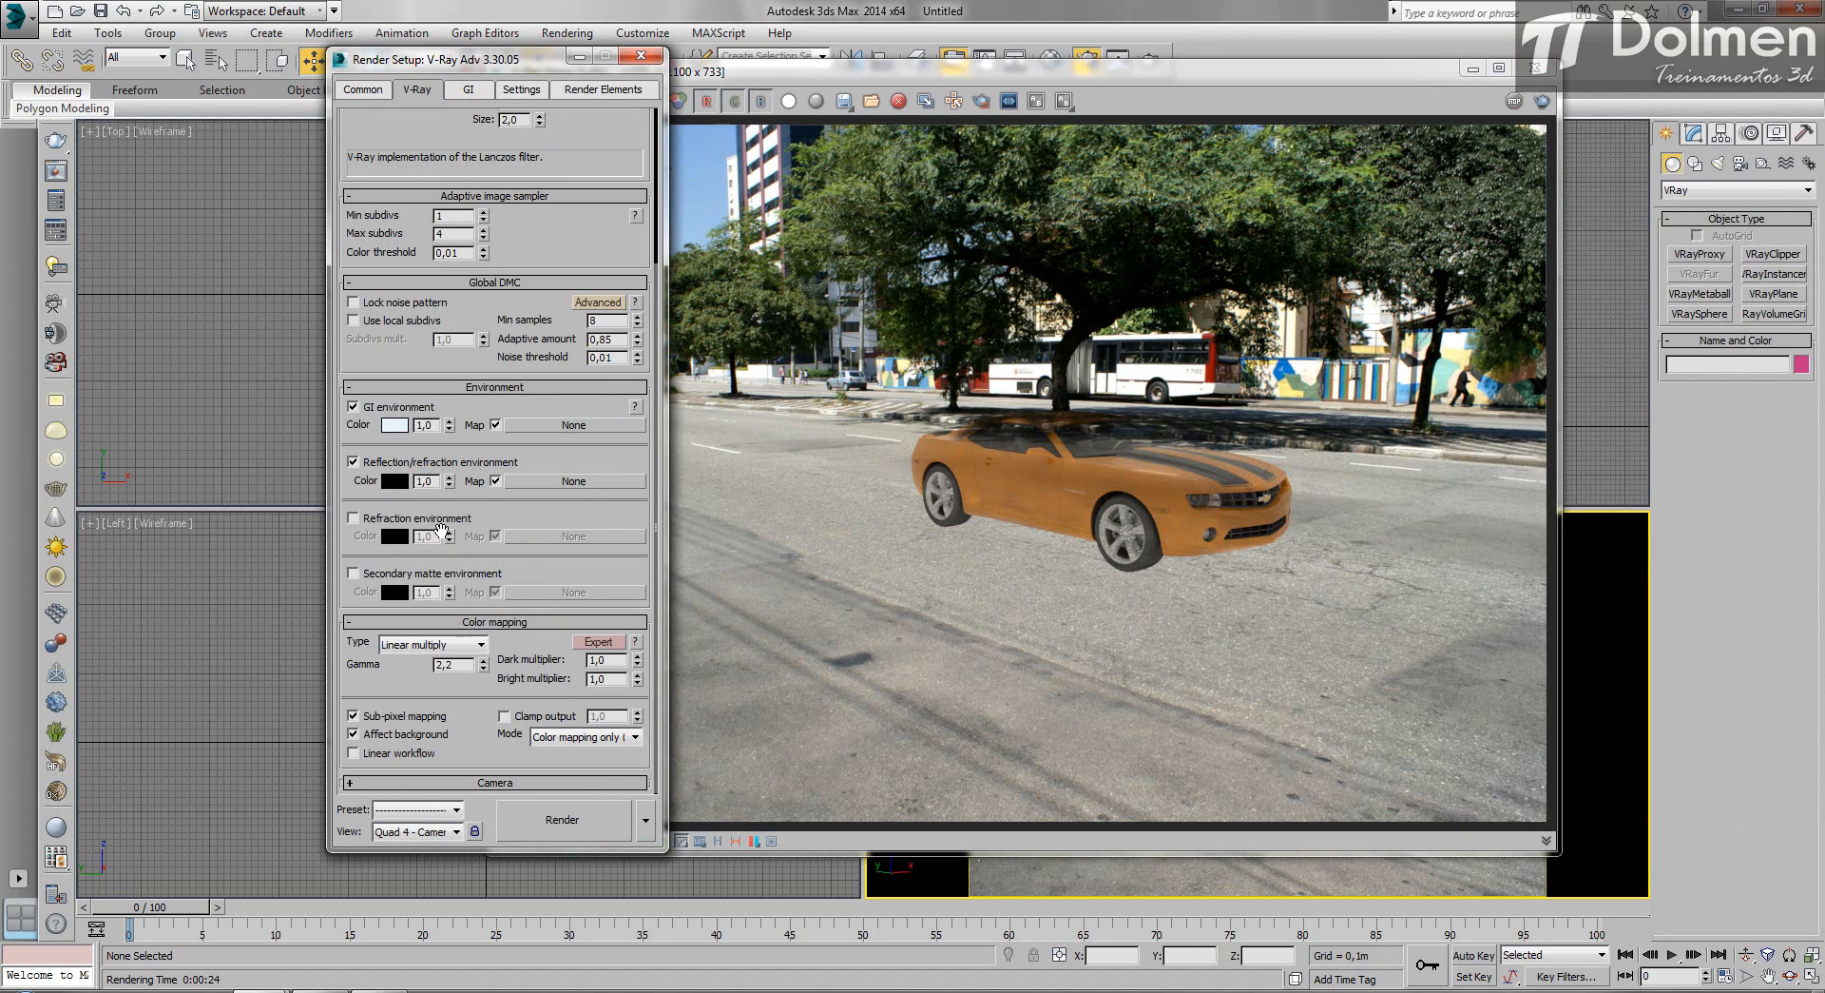
# Re-render the camera view, examine the car up close, and close the render windows and the update notification.
pyautogui.click(540, 818)
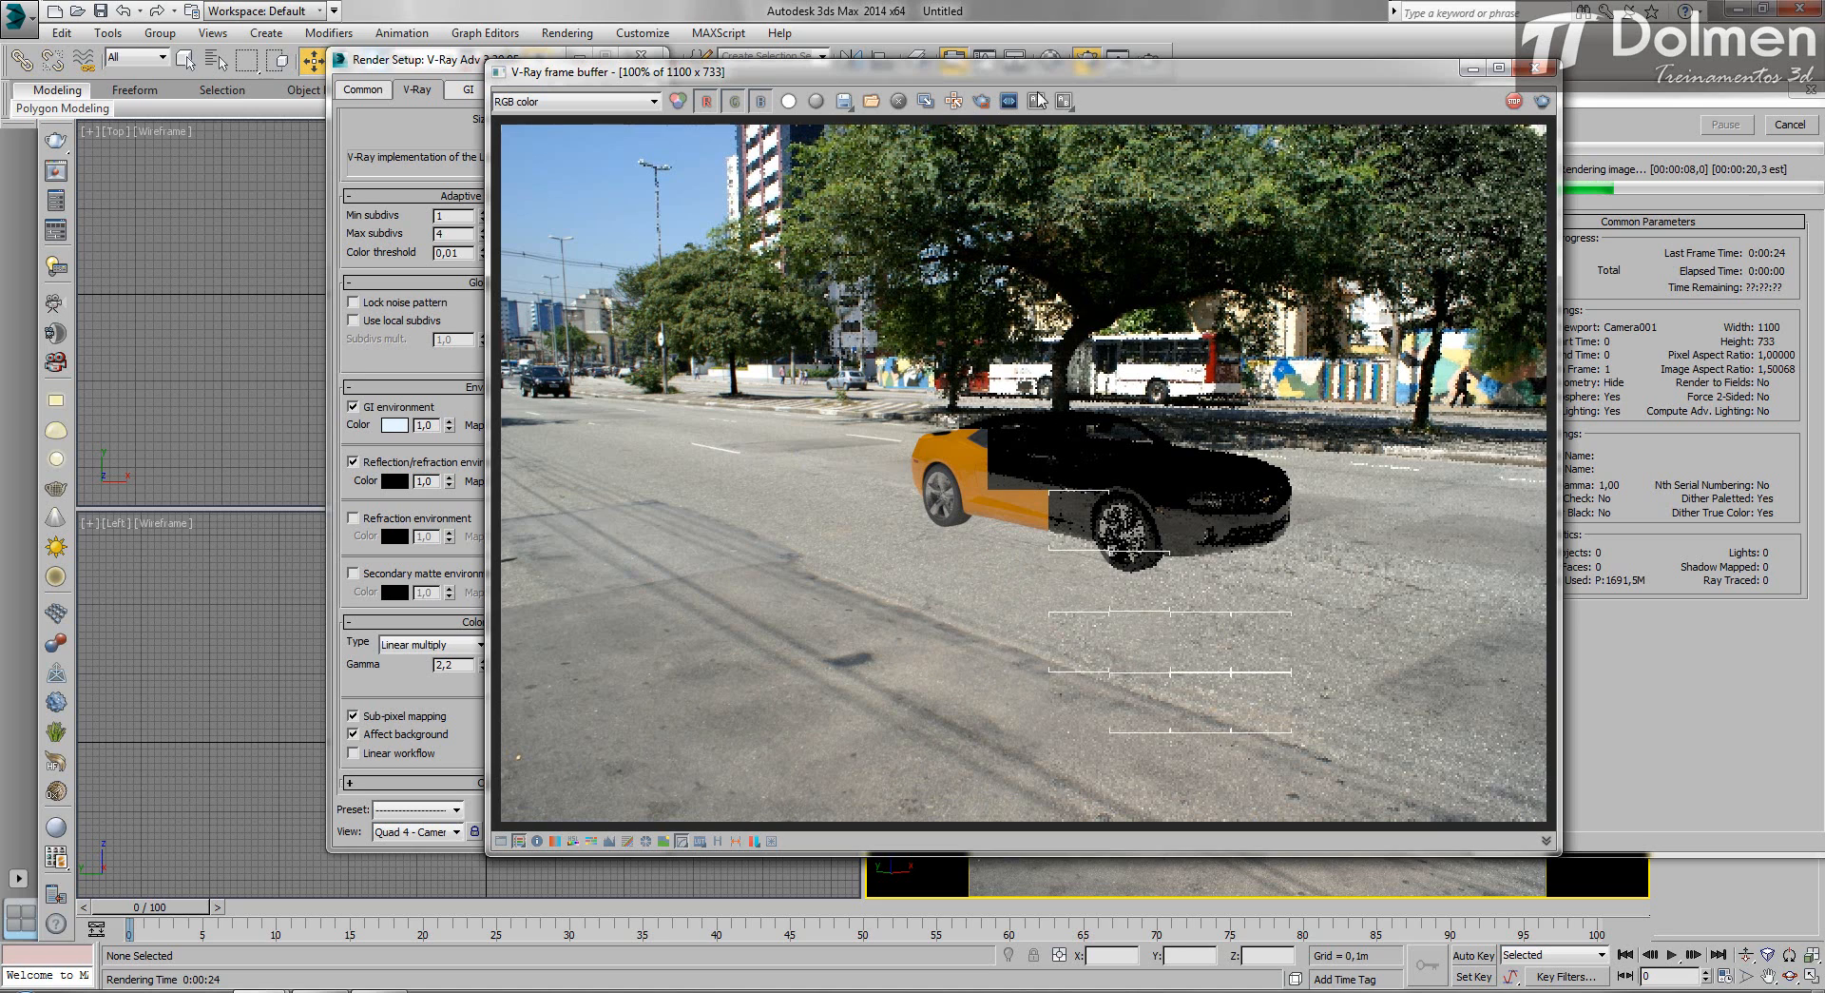
pyautogui.click(953, 102)
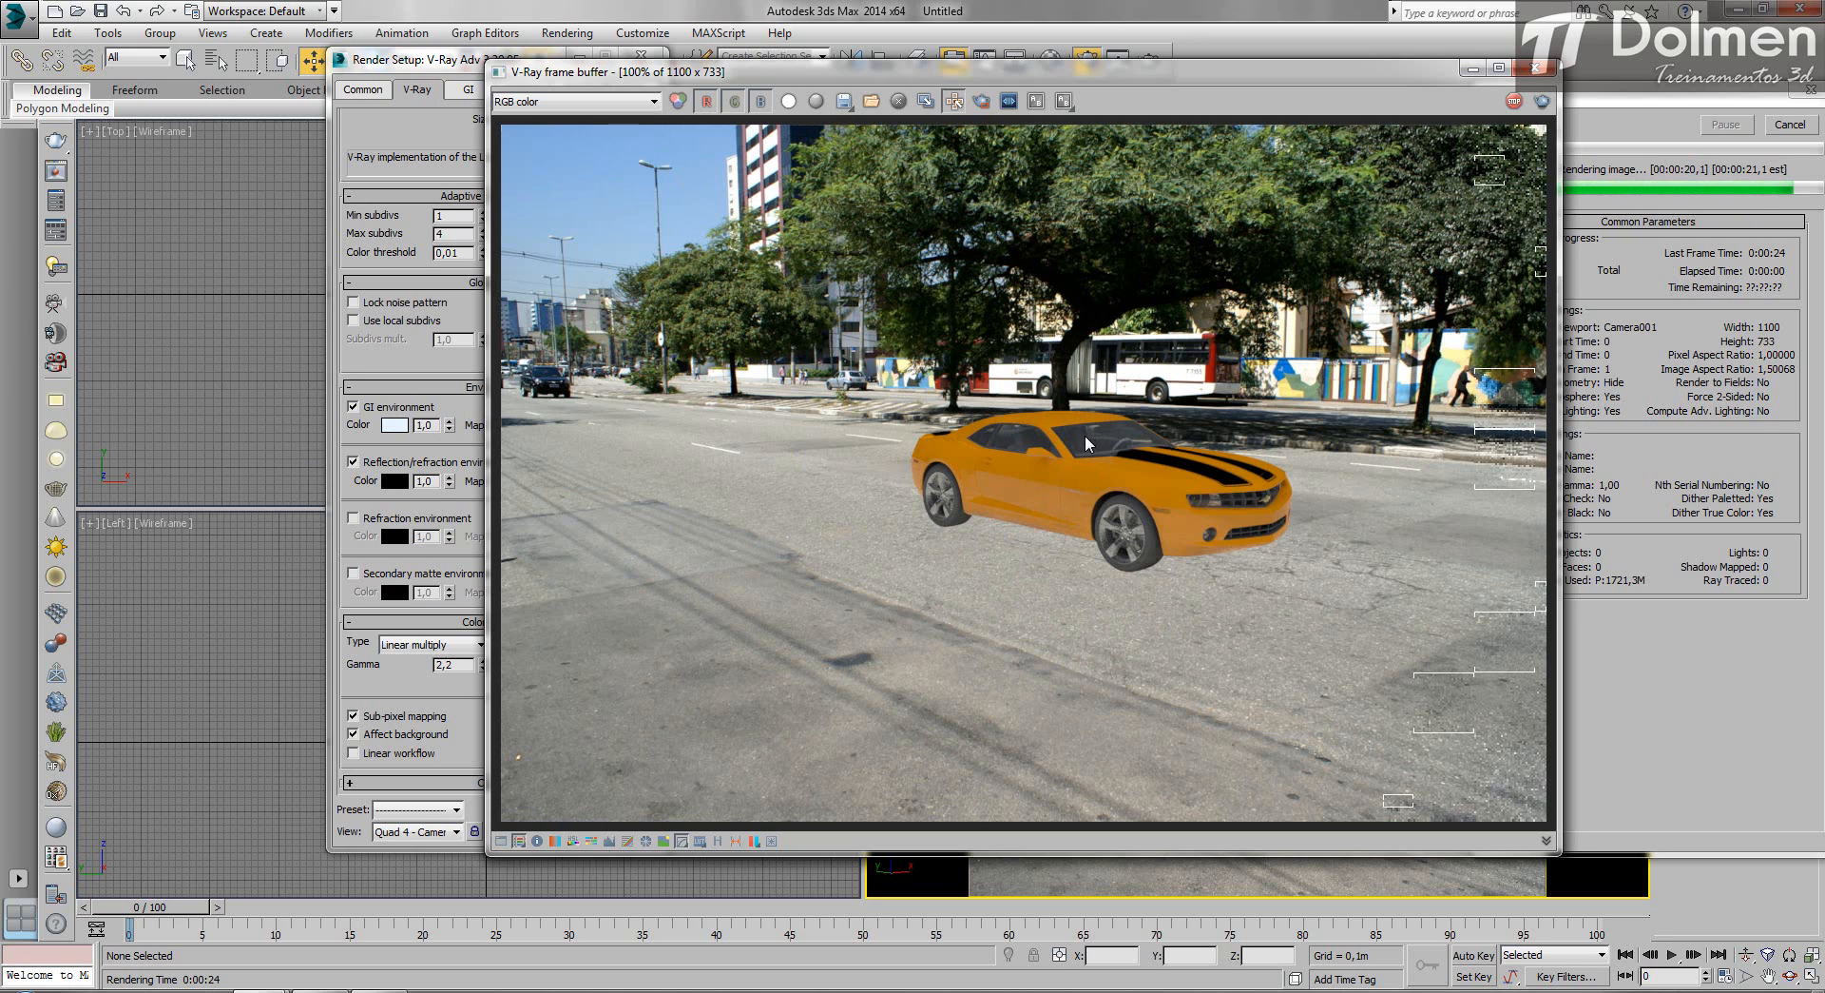
pyautogui.scroll(1, 1122, 431)
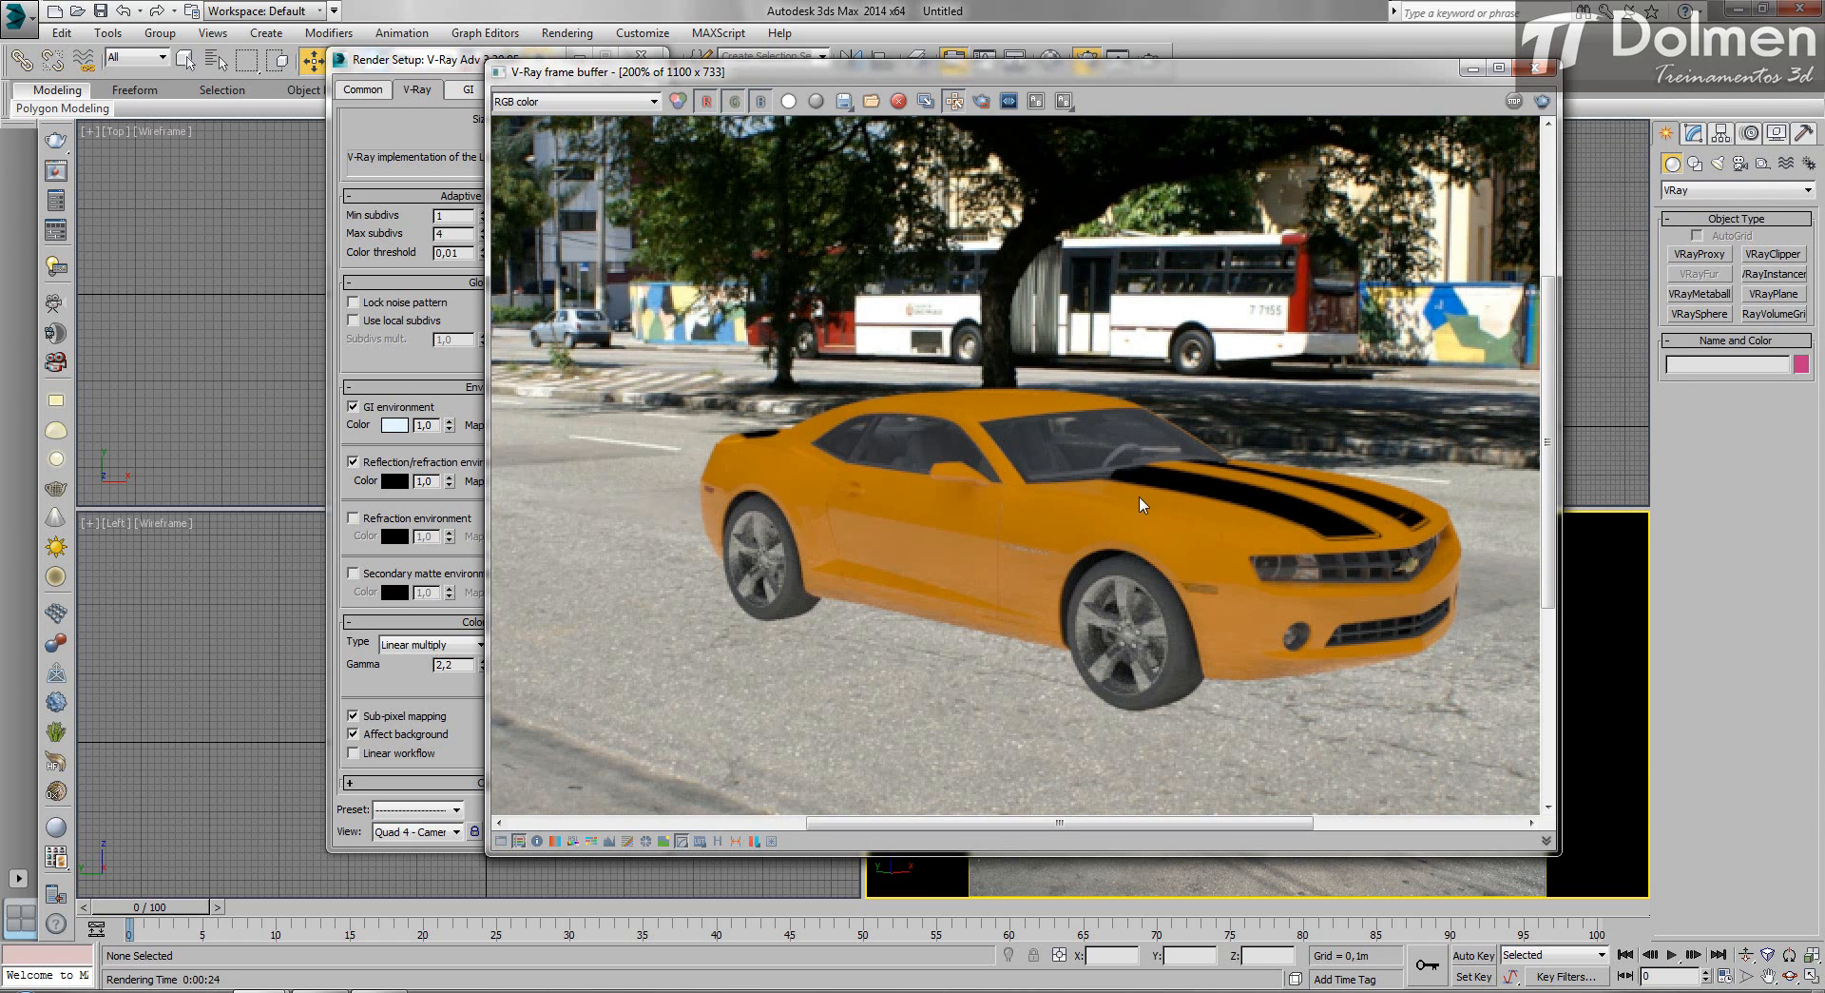
pyautogui.scroll(-1, 1141, 504)
pyautogui.click(465, 311)
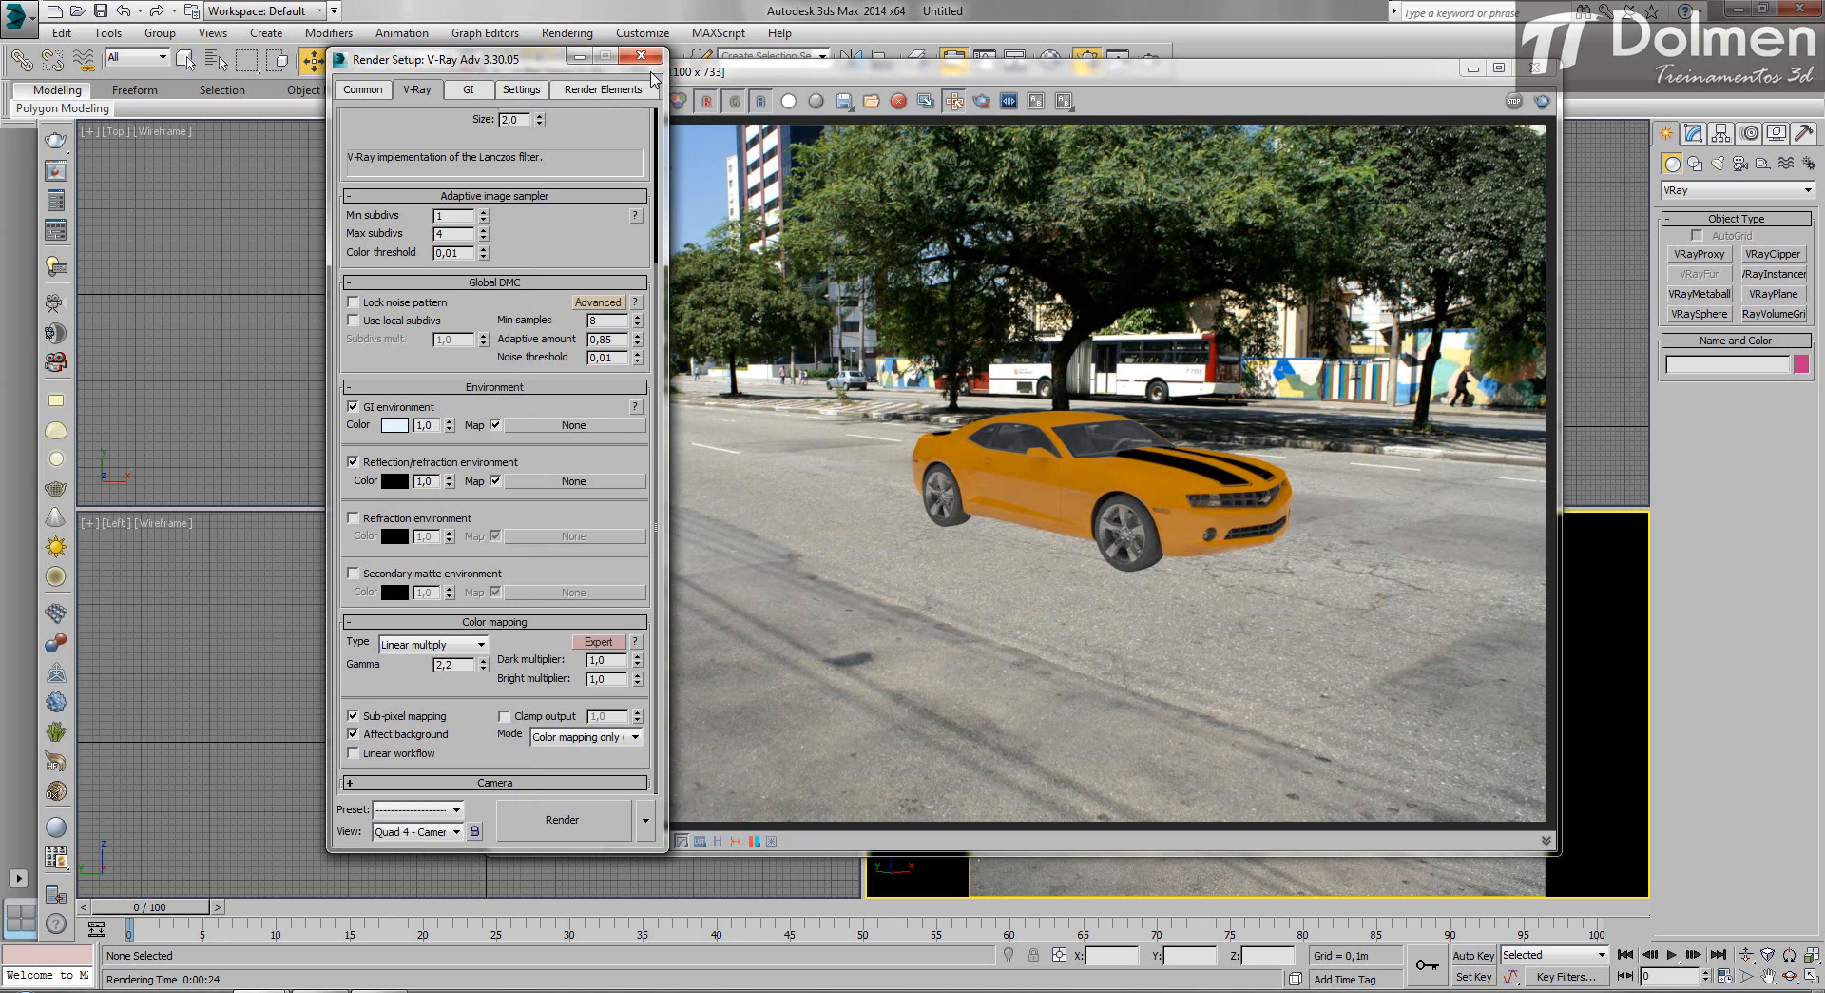
pyautogui.click(643, 59)
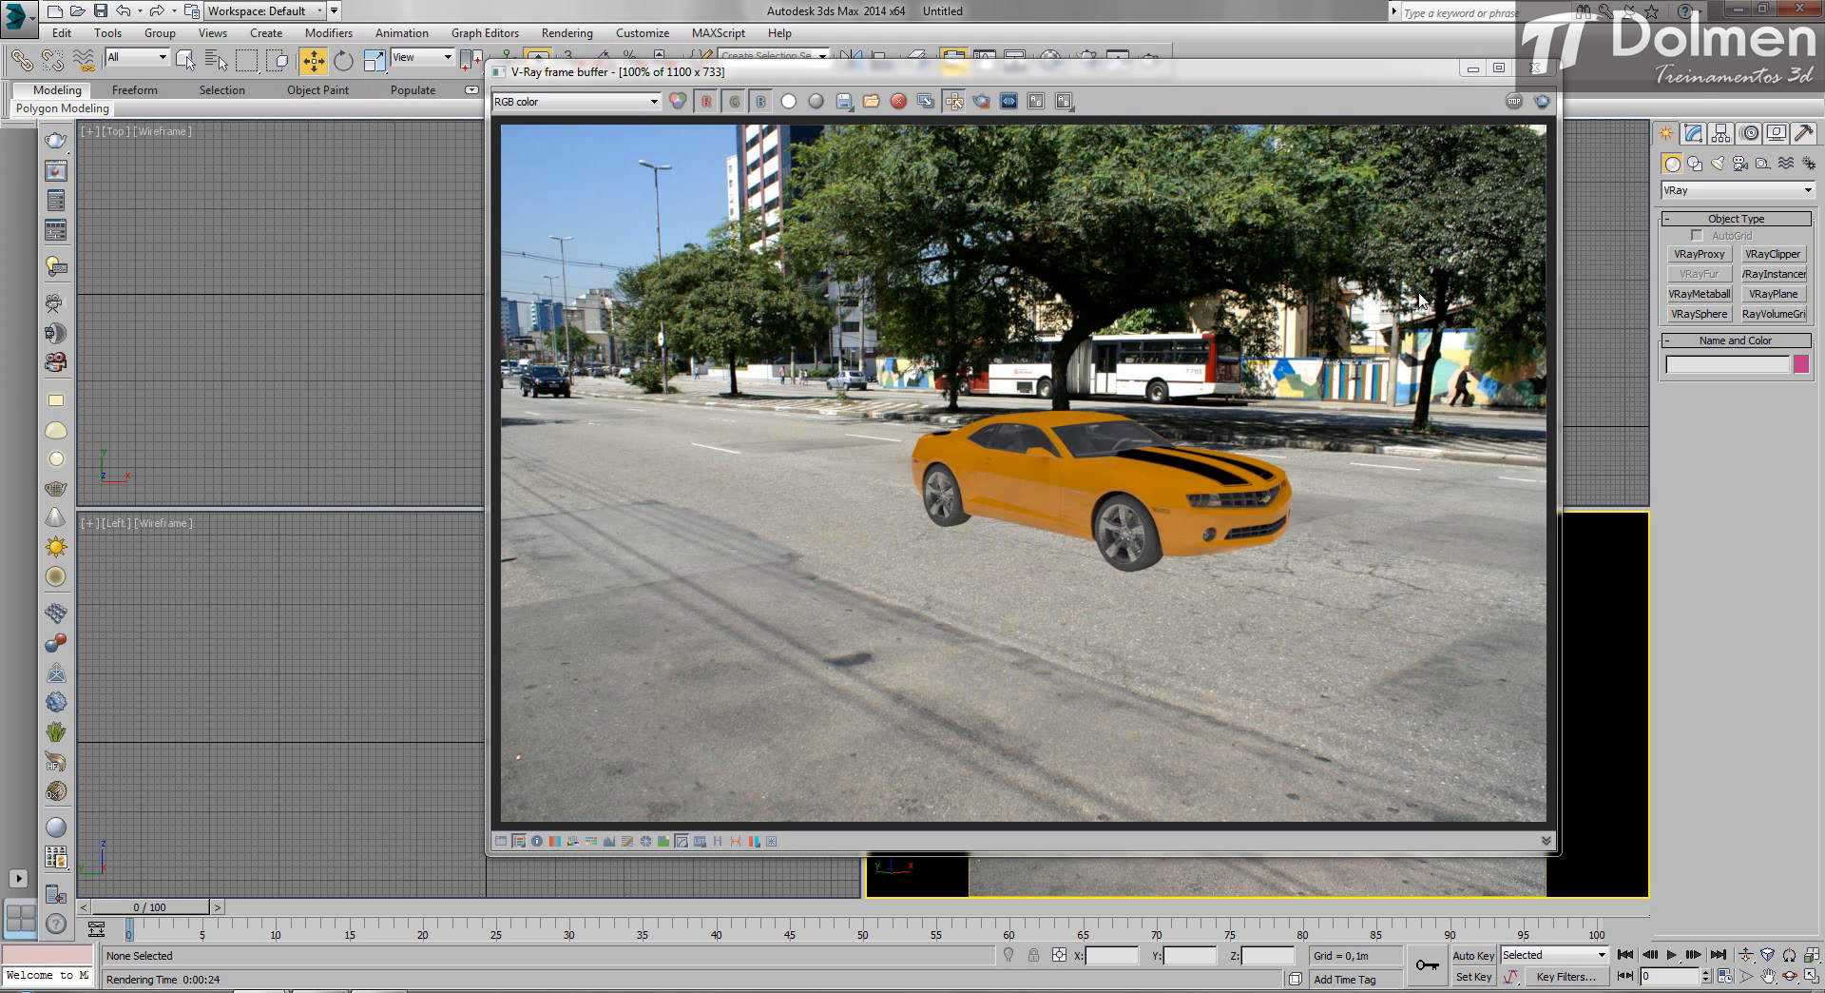
pyautogui.click(1539, 70)
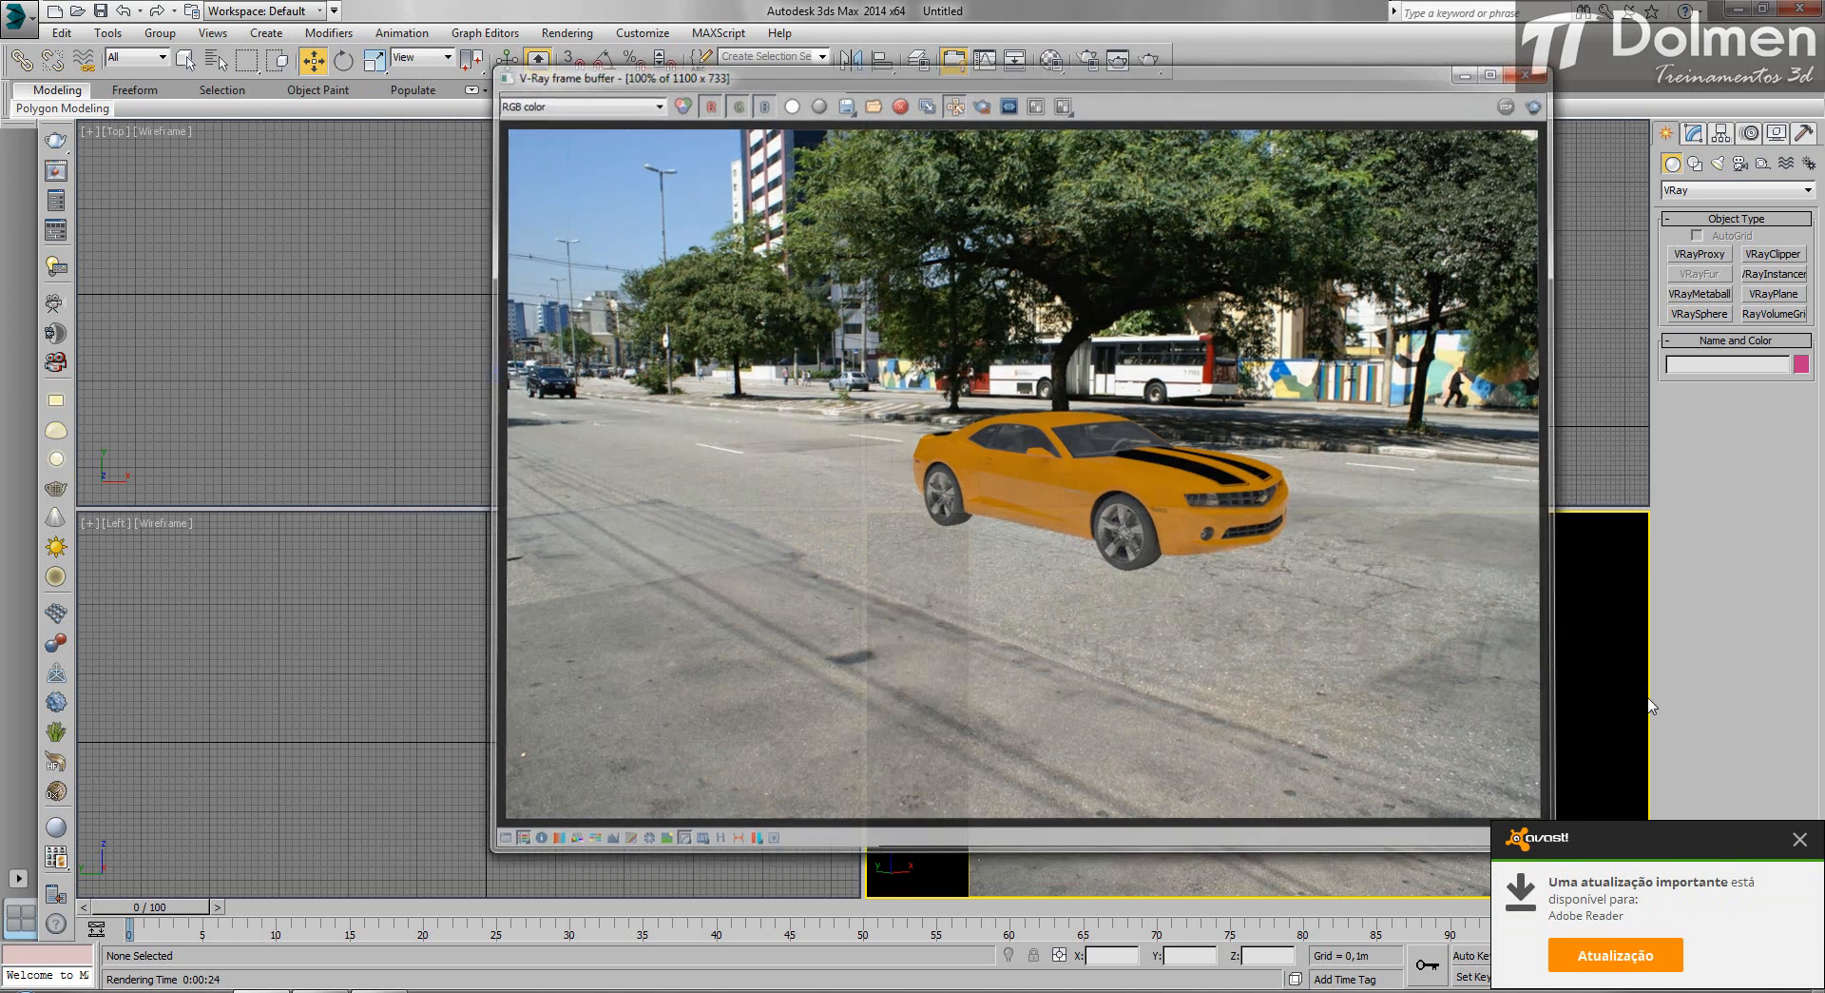
pyautogui.click(1800, 840)
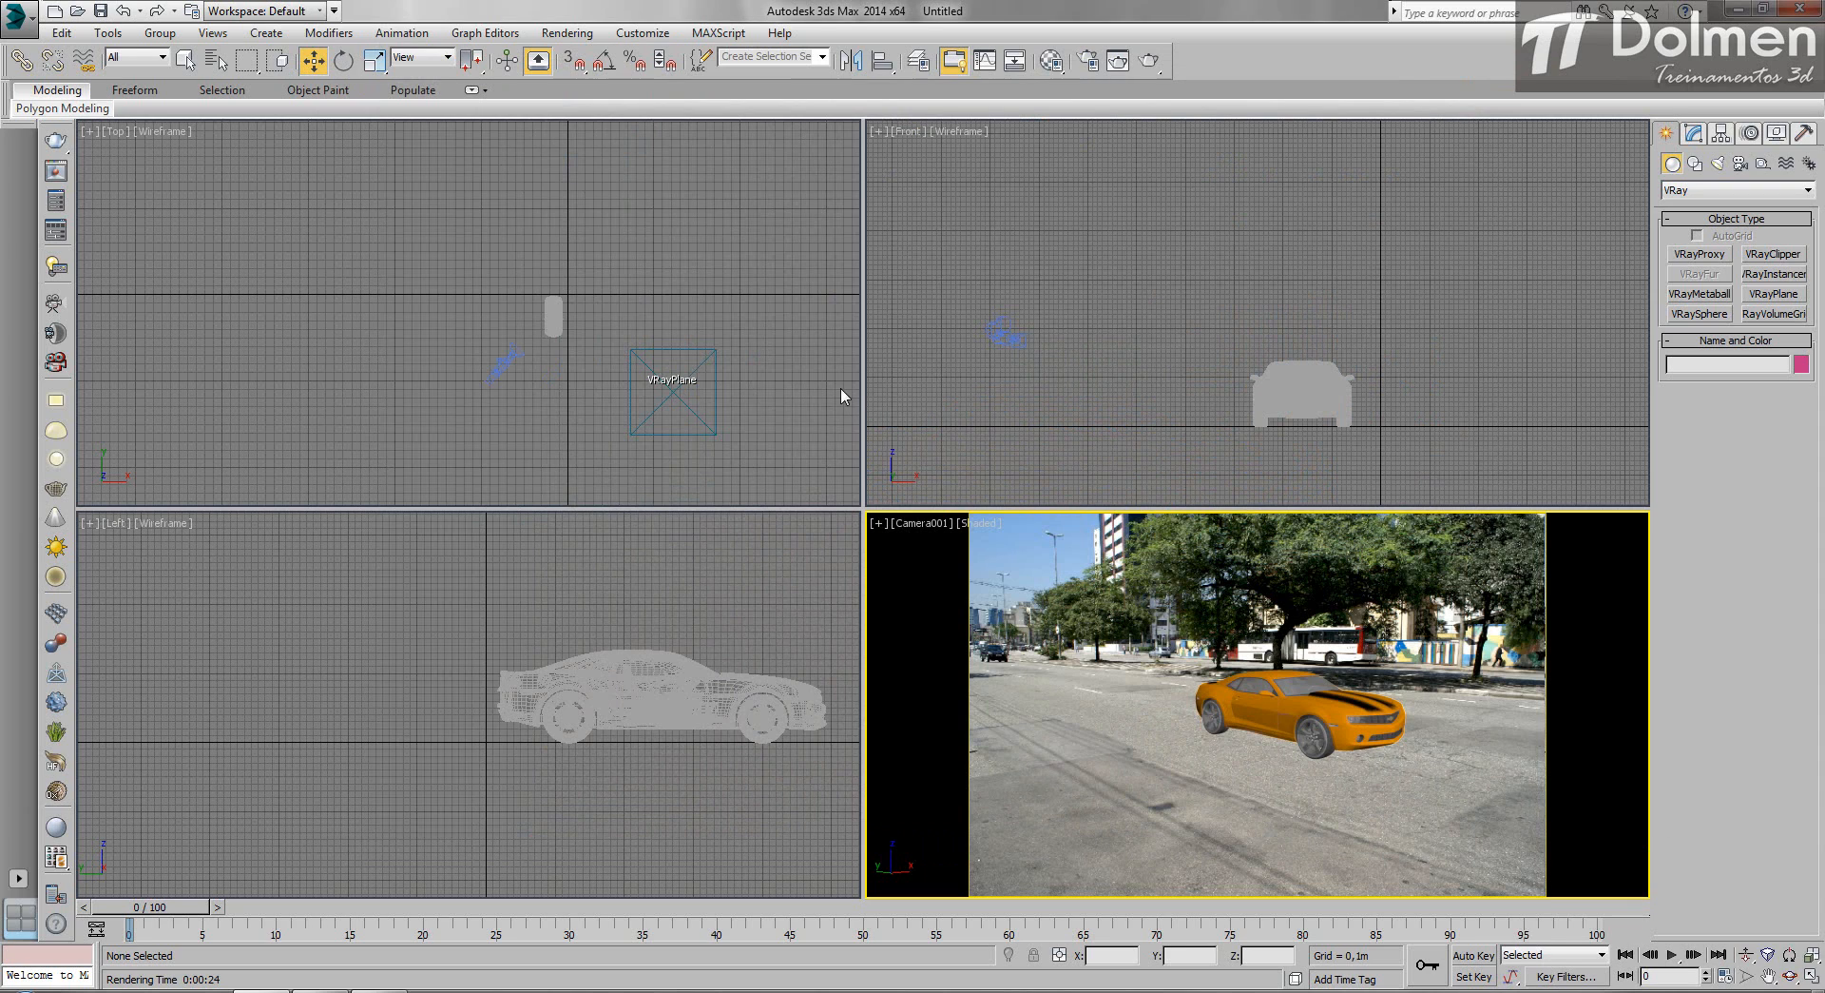
# Create a V-Ray light of type Dome in the Top view beside the car.
pyautogui.moveTo(746, 375); pyautogui.dragTo(601, 337, button='middle')
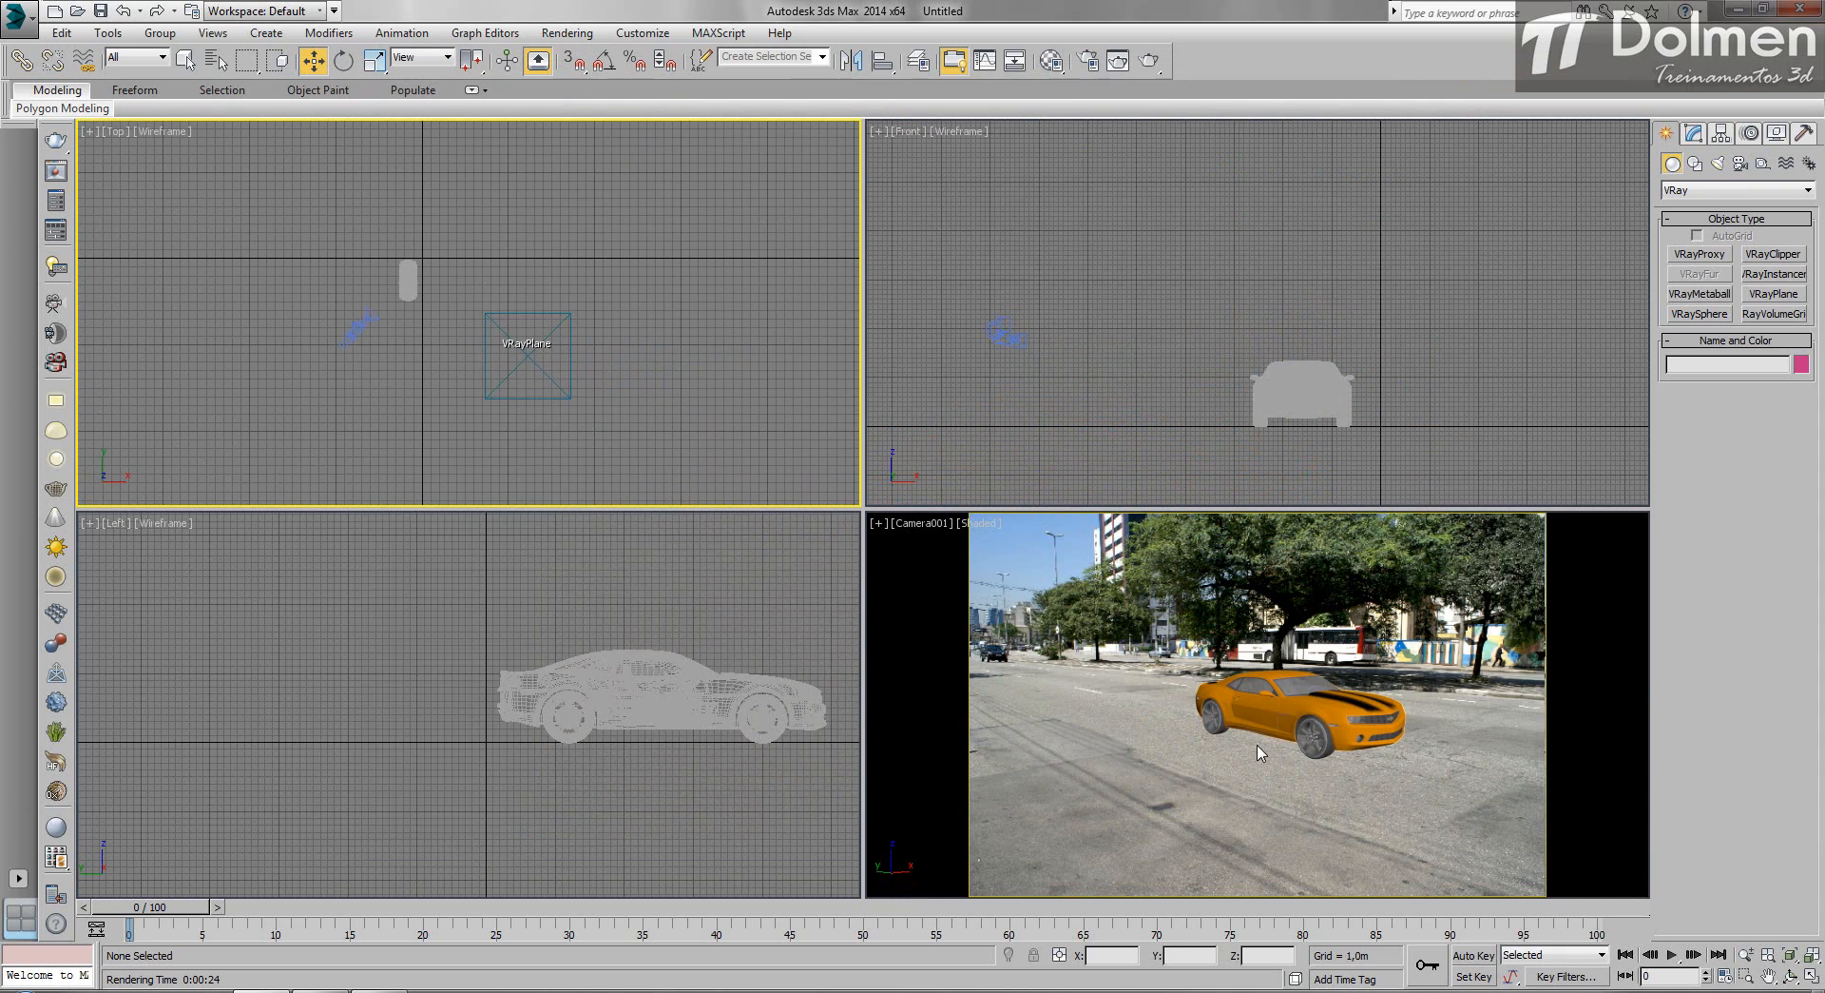
pyautogui.click(1717, 164)
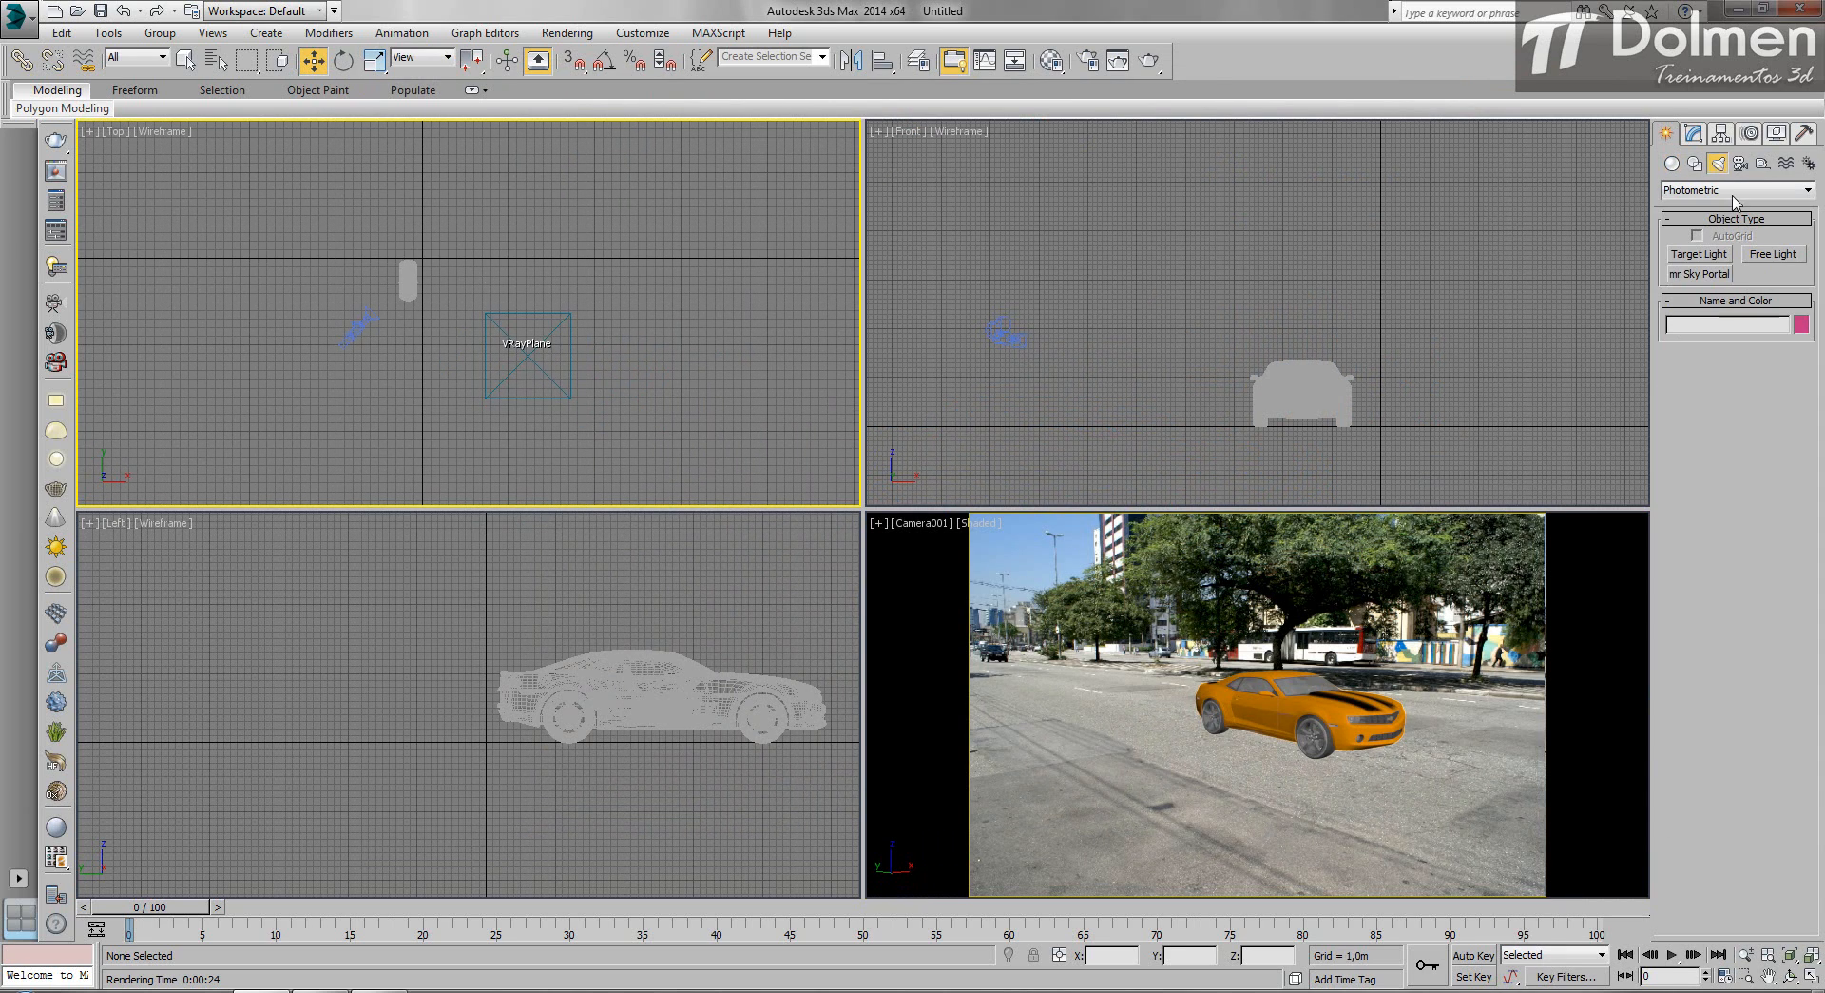
pyautogui.click(1711, 190)
pyautogui.click(1681, 244)
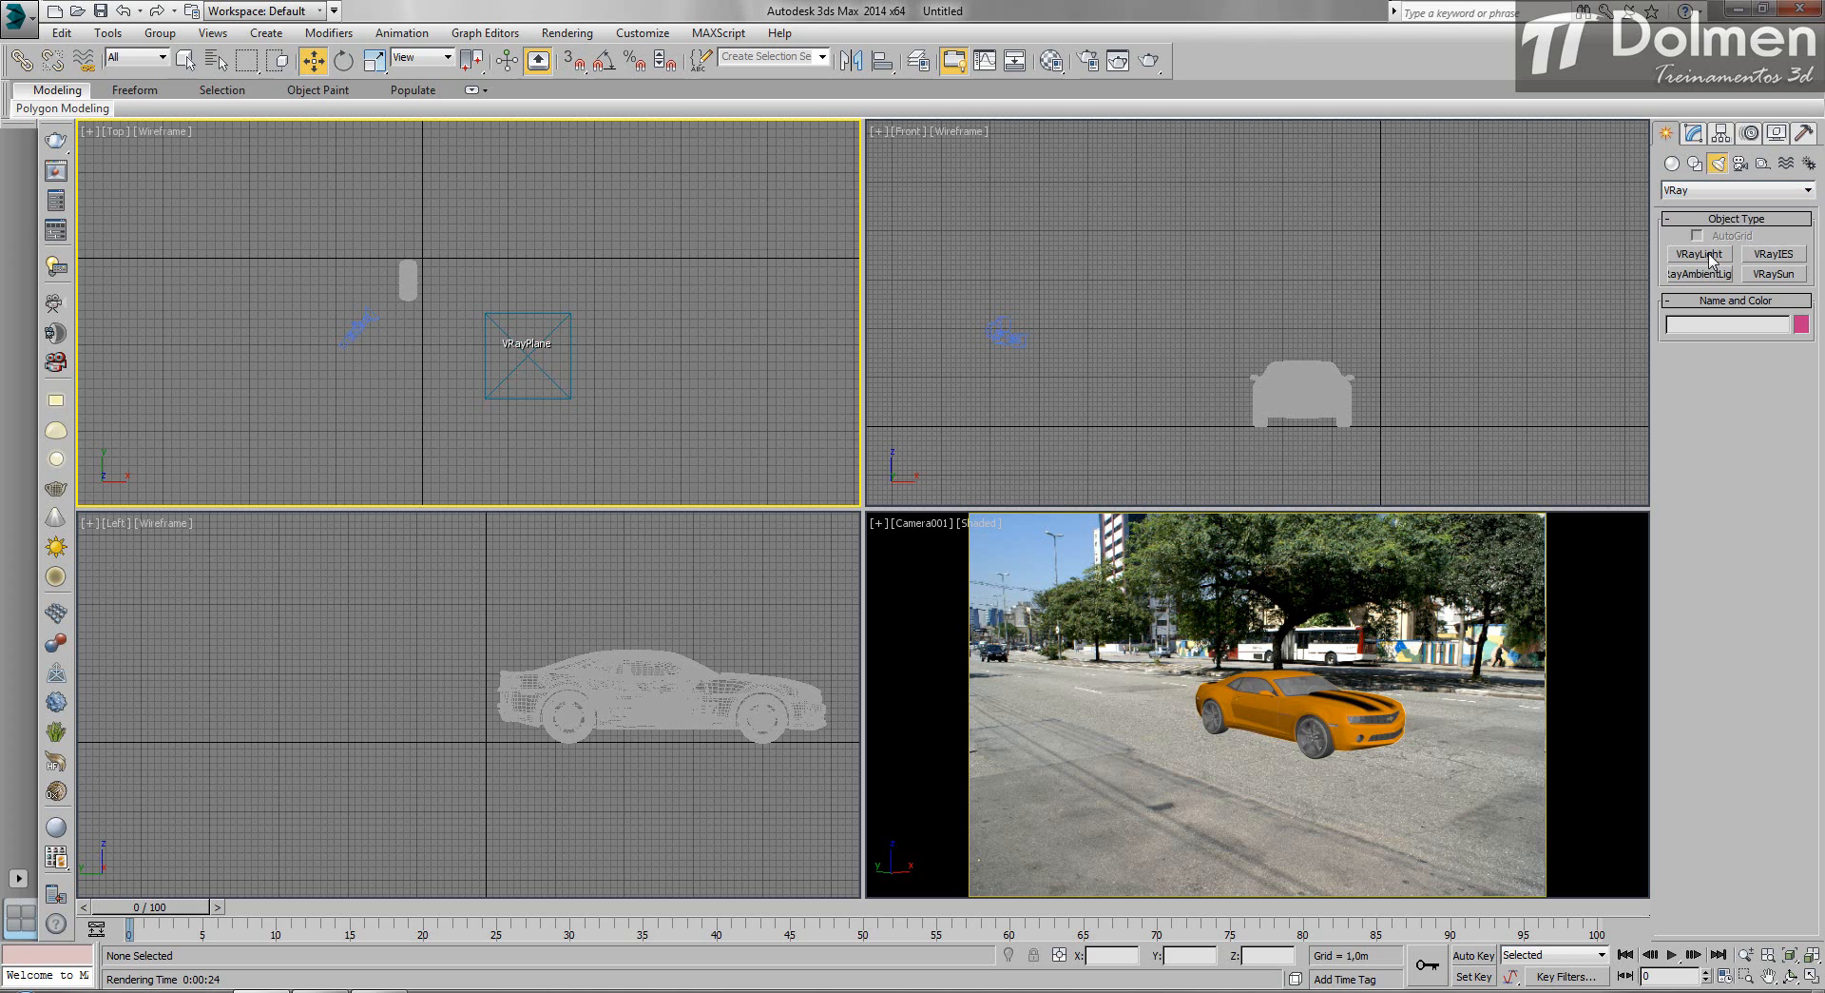
pyautogui.click(1700, 254)
pyautogui.click(1740, 398)
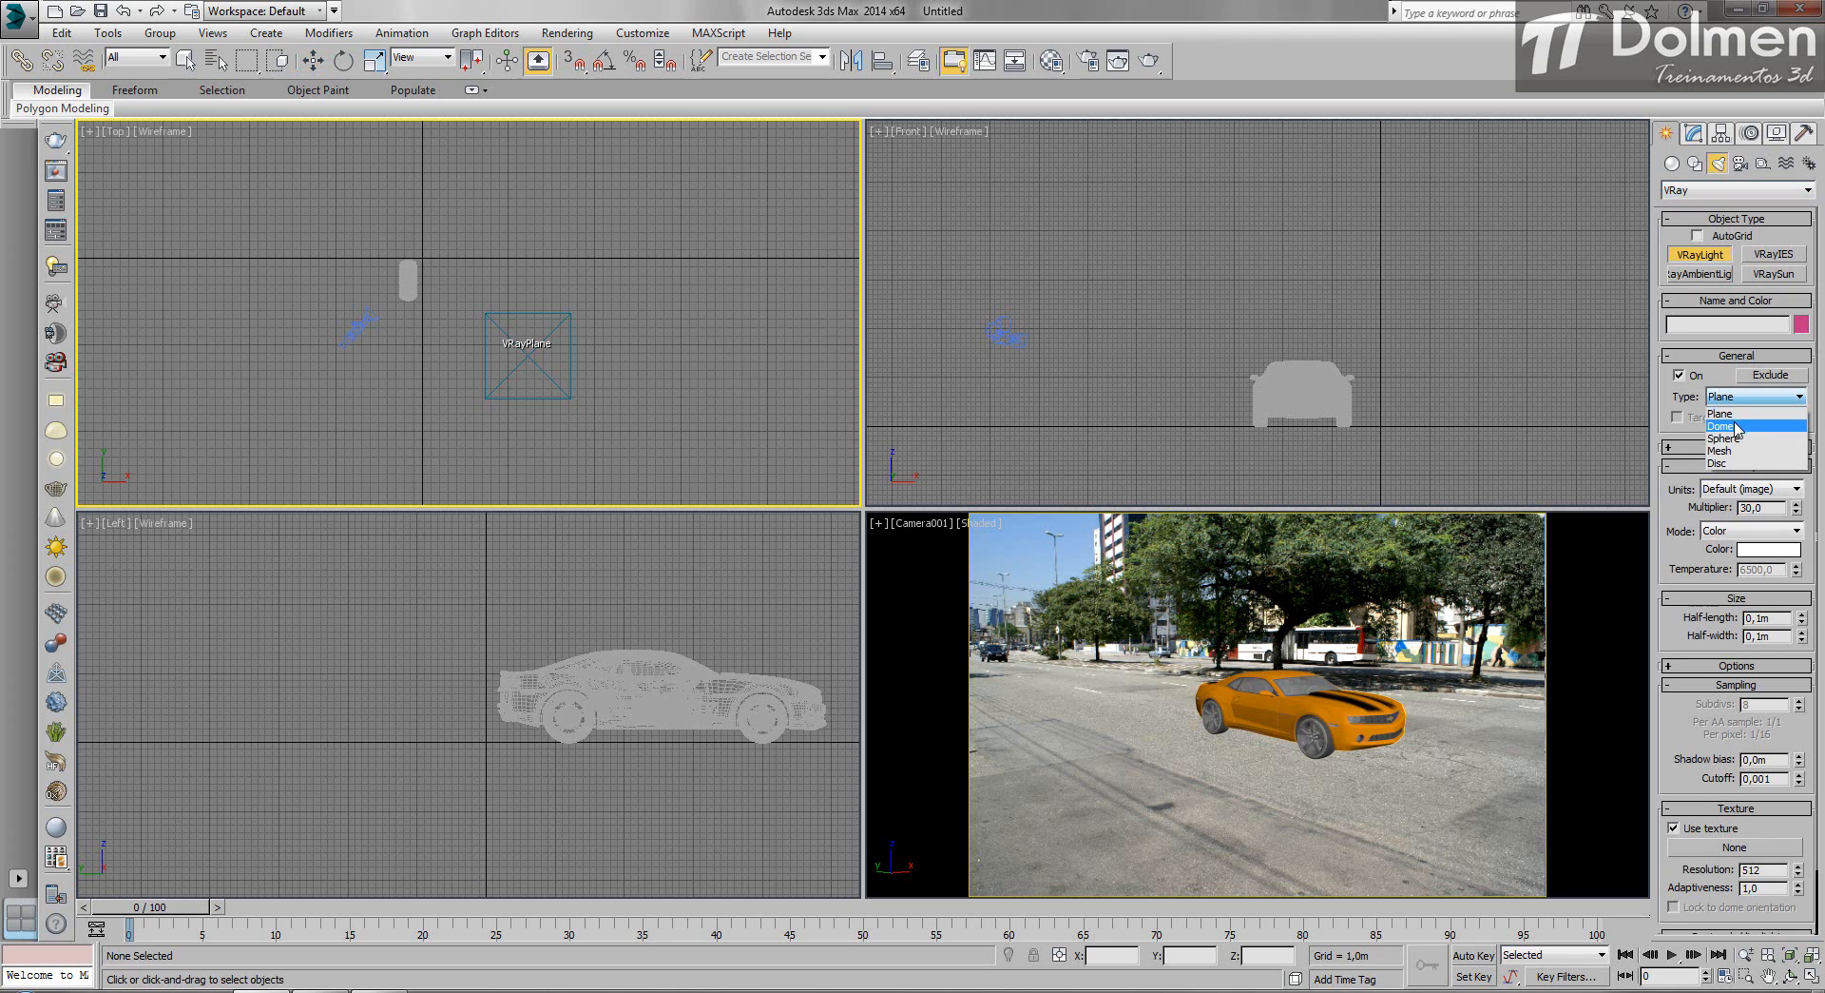
pyautogui.click(1740, 422)
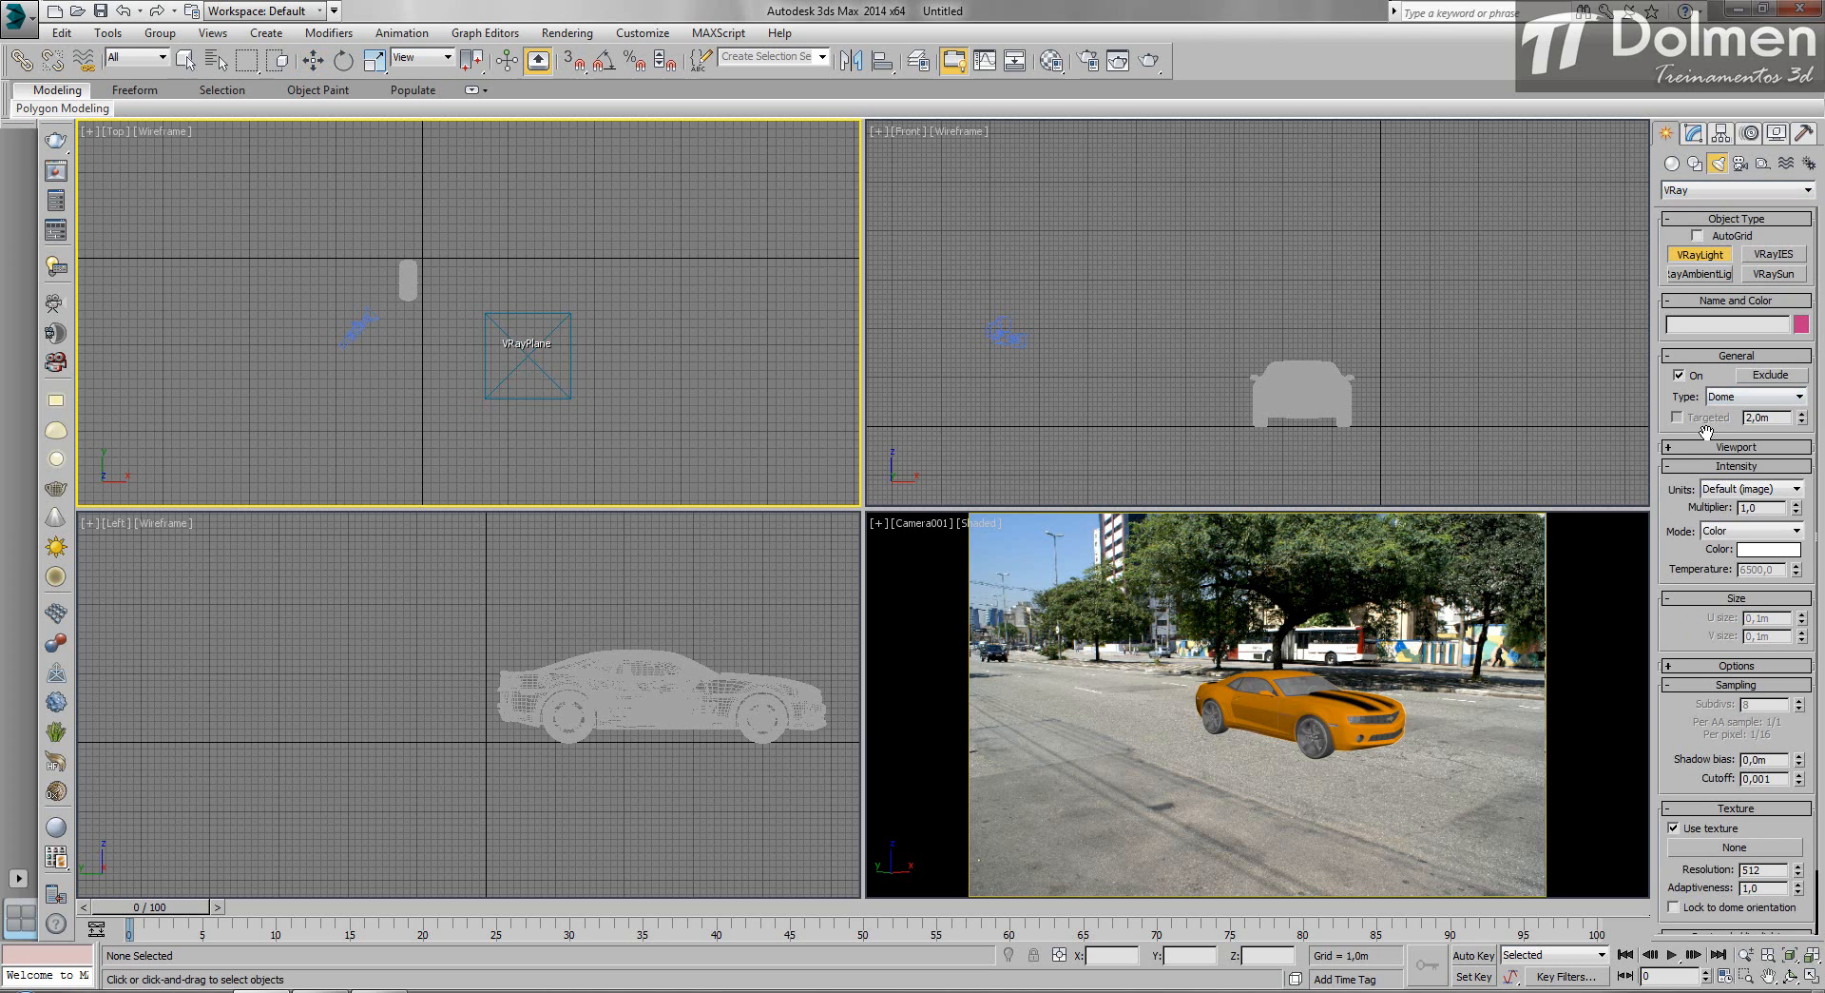
pyautogui.click(485, 273)
pyautogui.press('w')
pyautogui.rightClick(1199, 692)
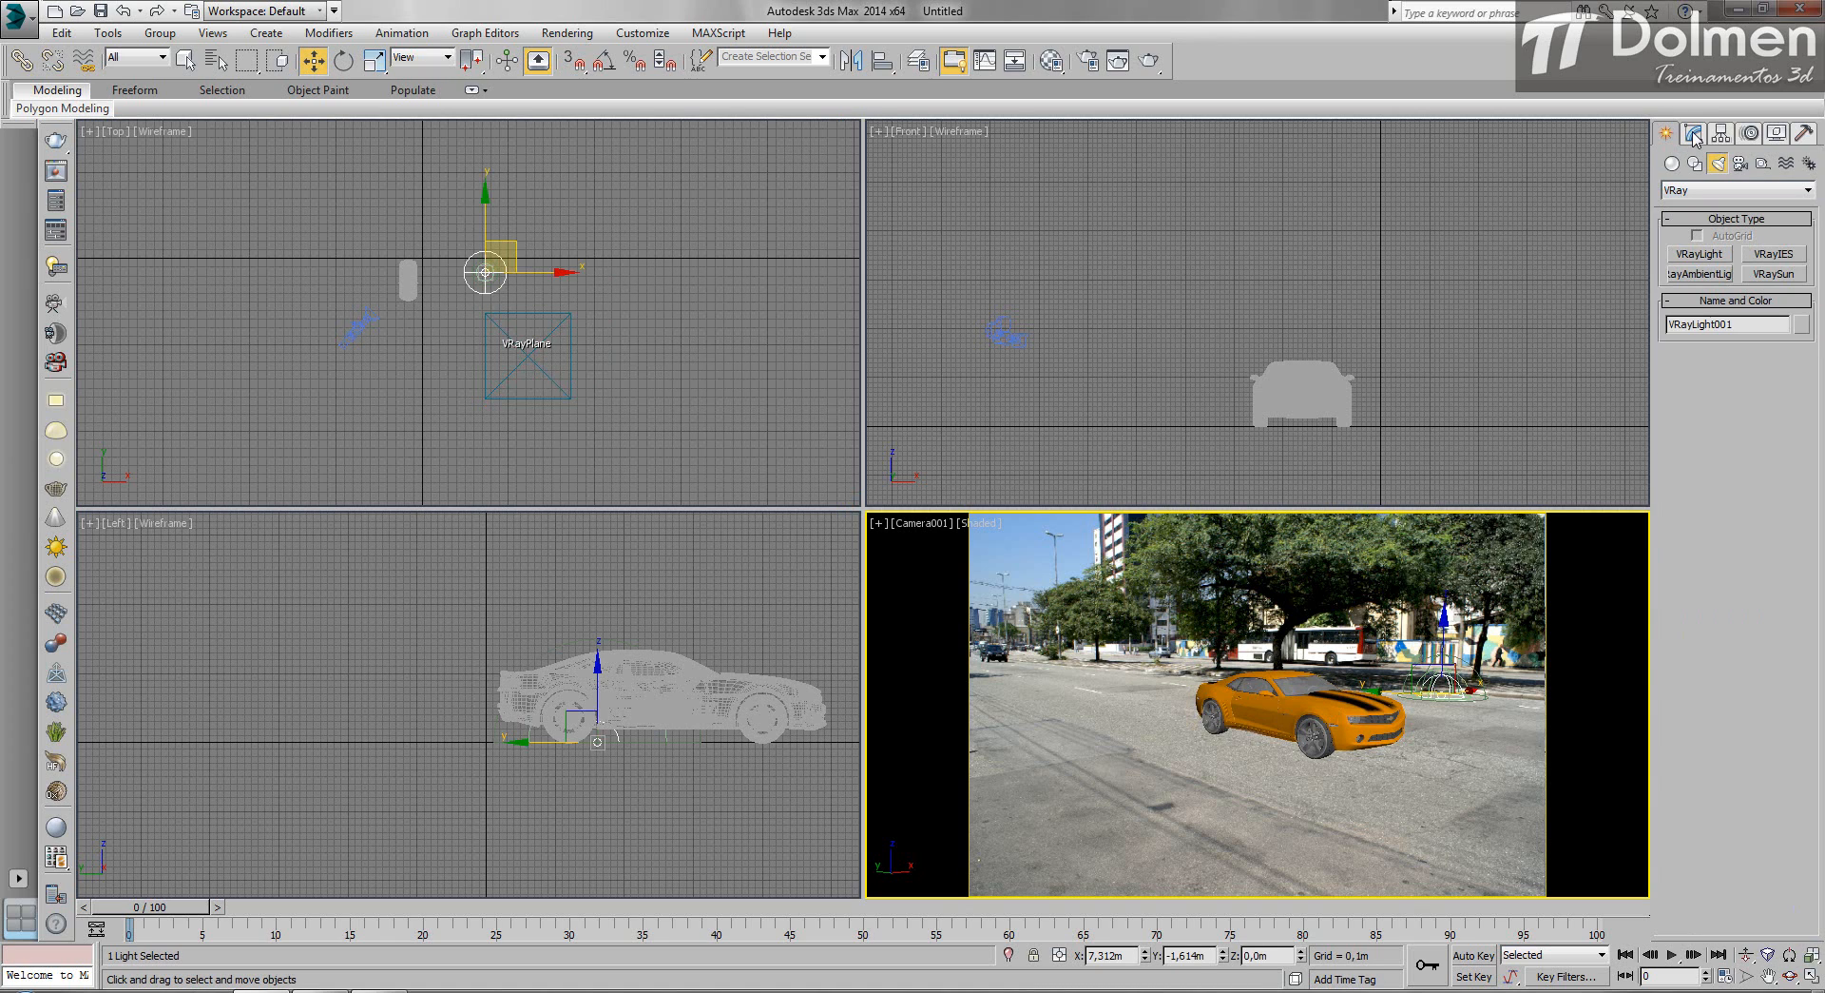
# Show the dome light's visibility and shadow options, and test-render the camera view.
pyautogui.click(1694, 133)
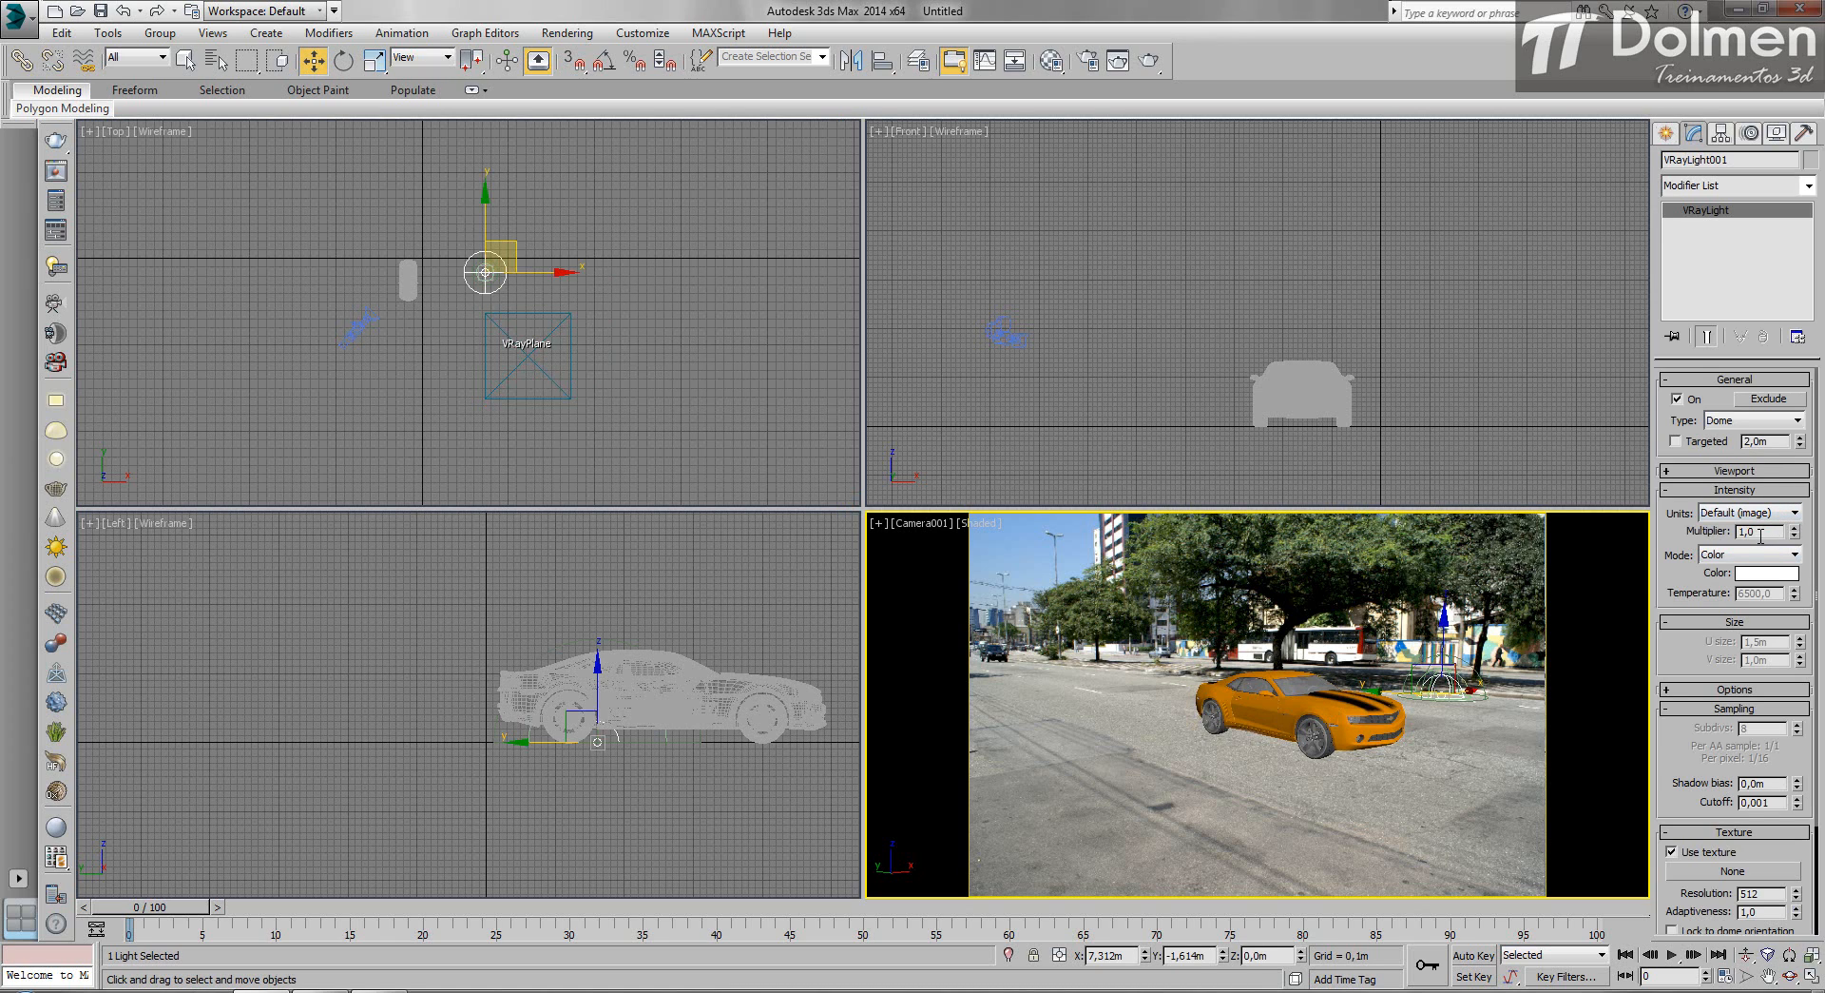
pyautogui.click(1736, 689)
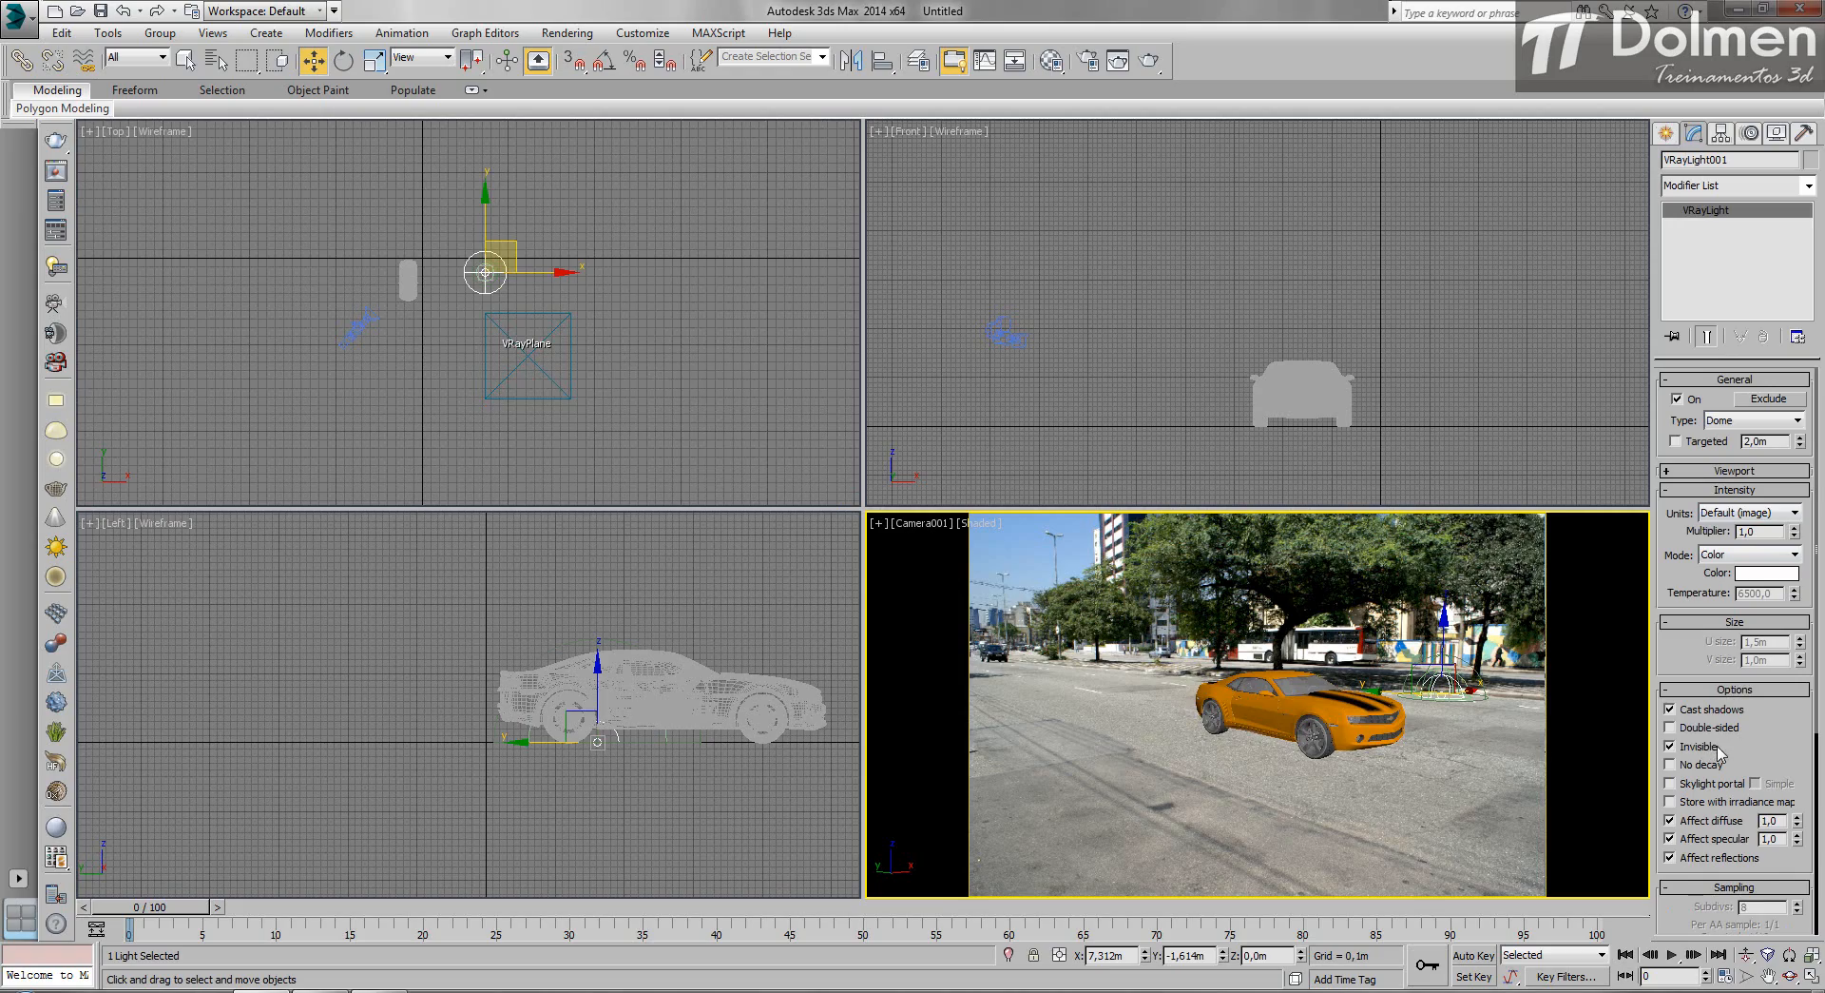
pyautogui.rightClick(1127, 713)
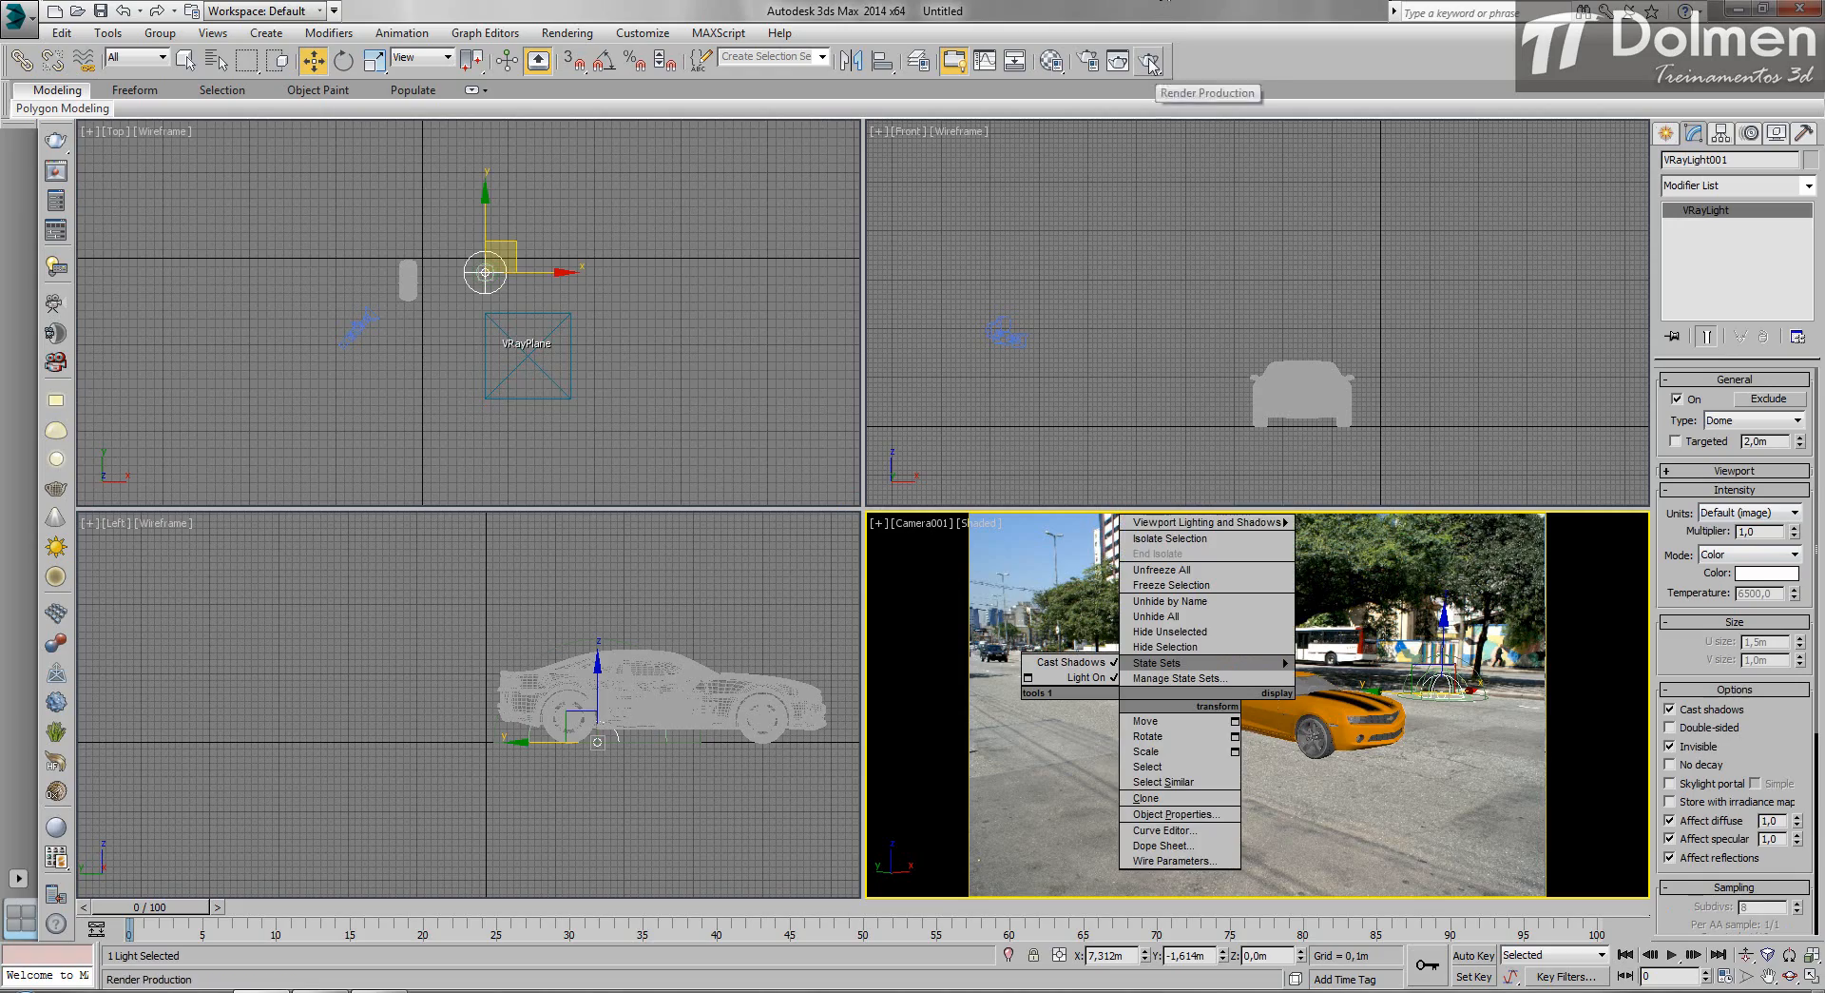
pyautogui.click(1150, 60)
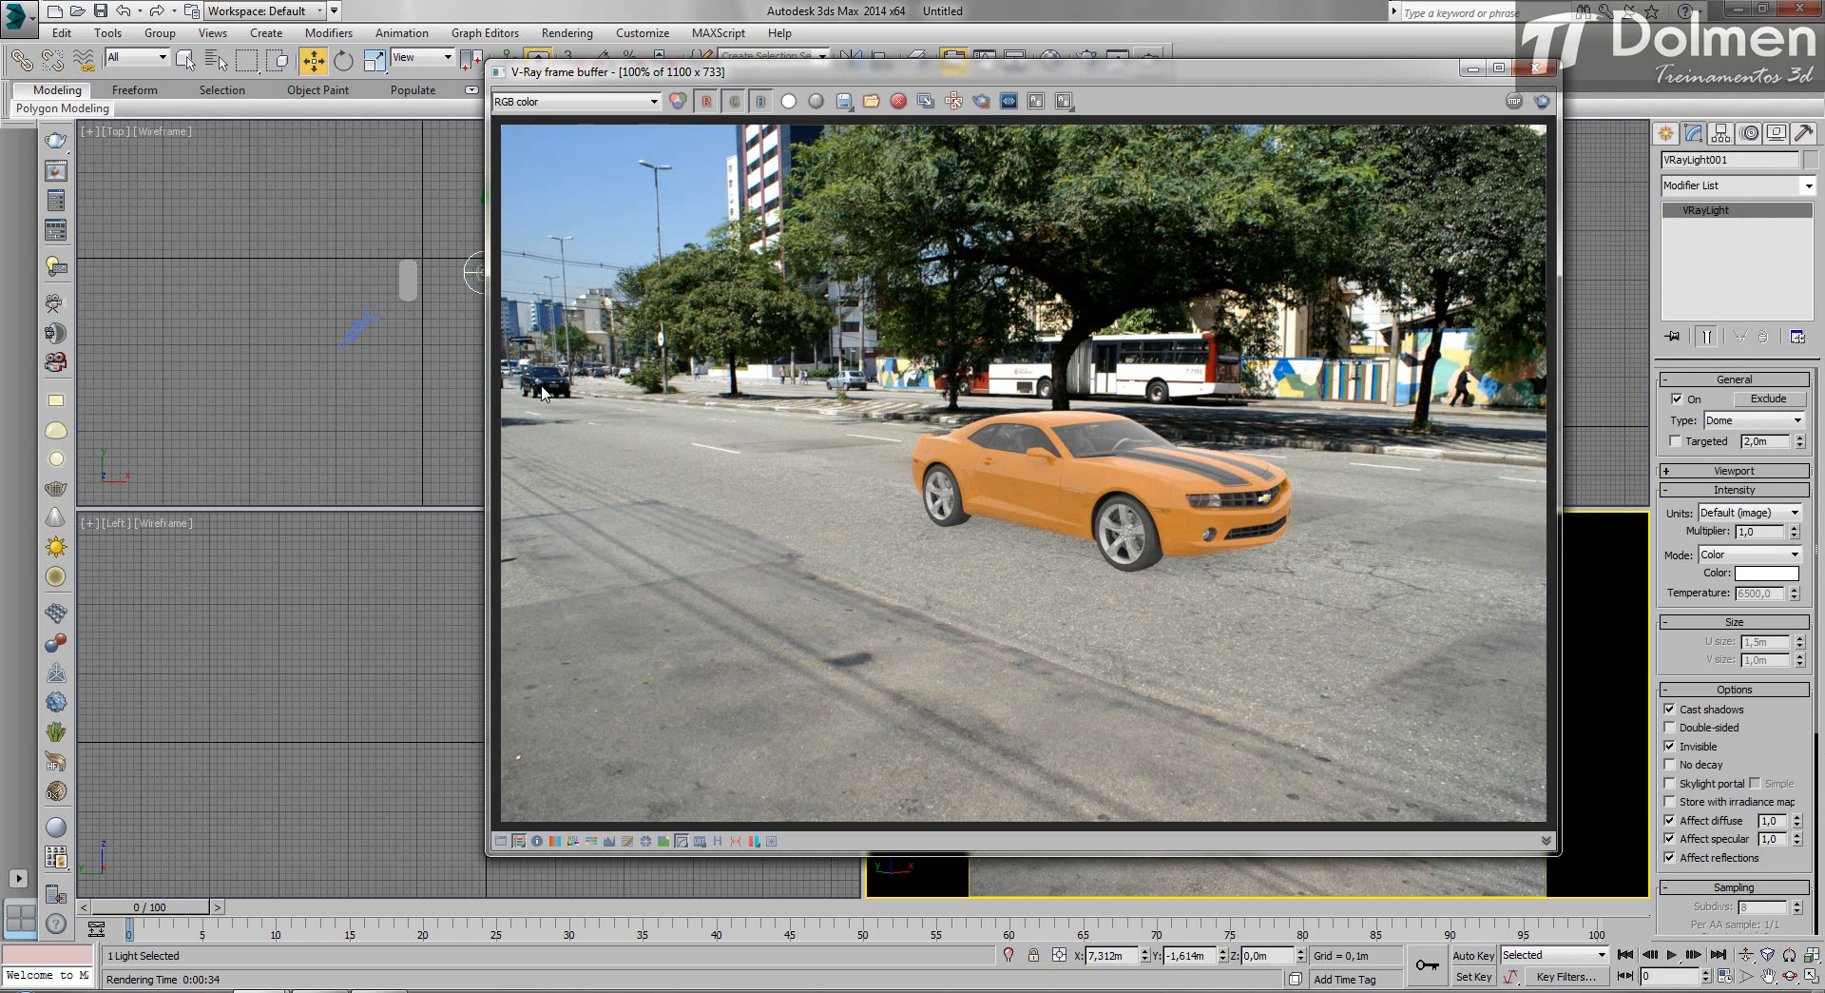
# Examine the rendered street and car up close, and close the frame buffer.
pyautogui.scroll(4, 544, 395)
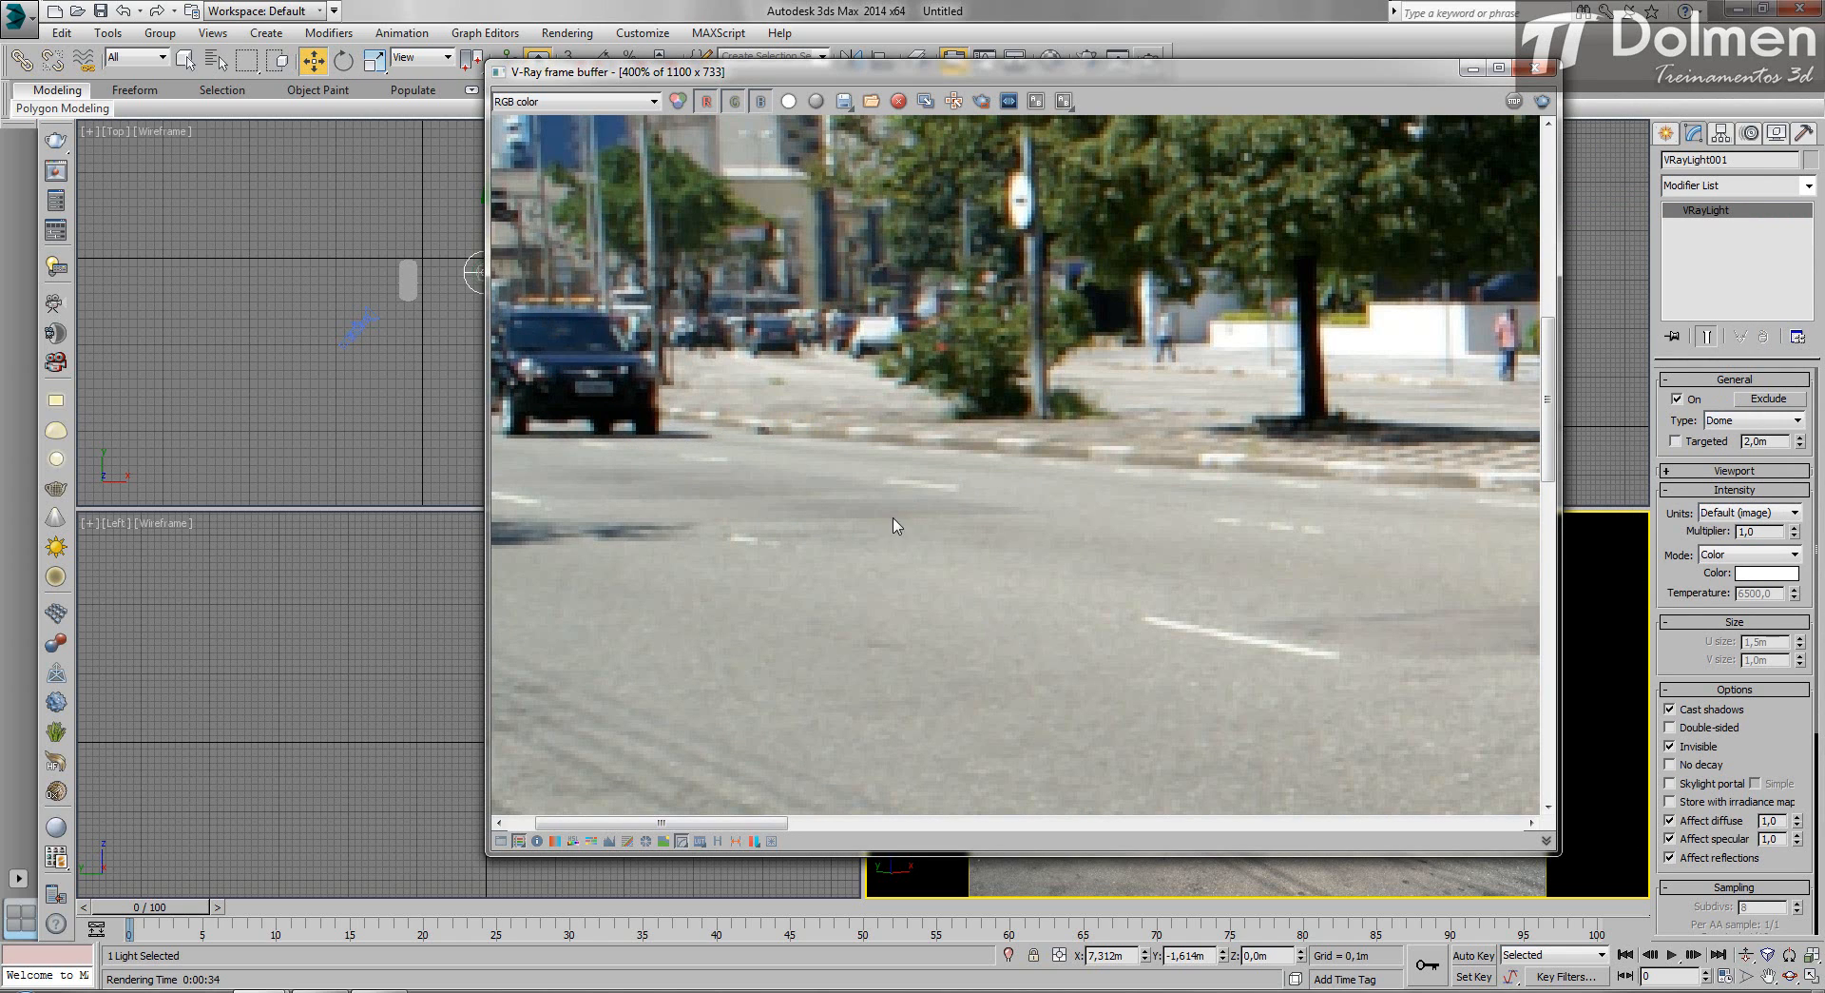
pyautogui.scroll(-4, 1053, 561)
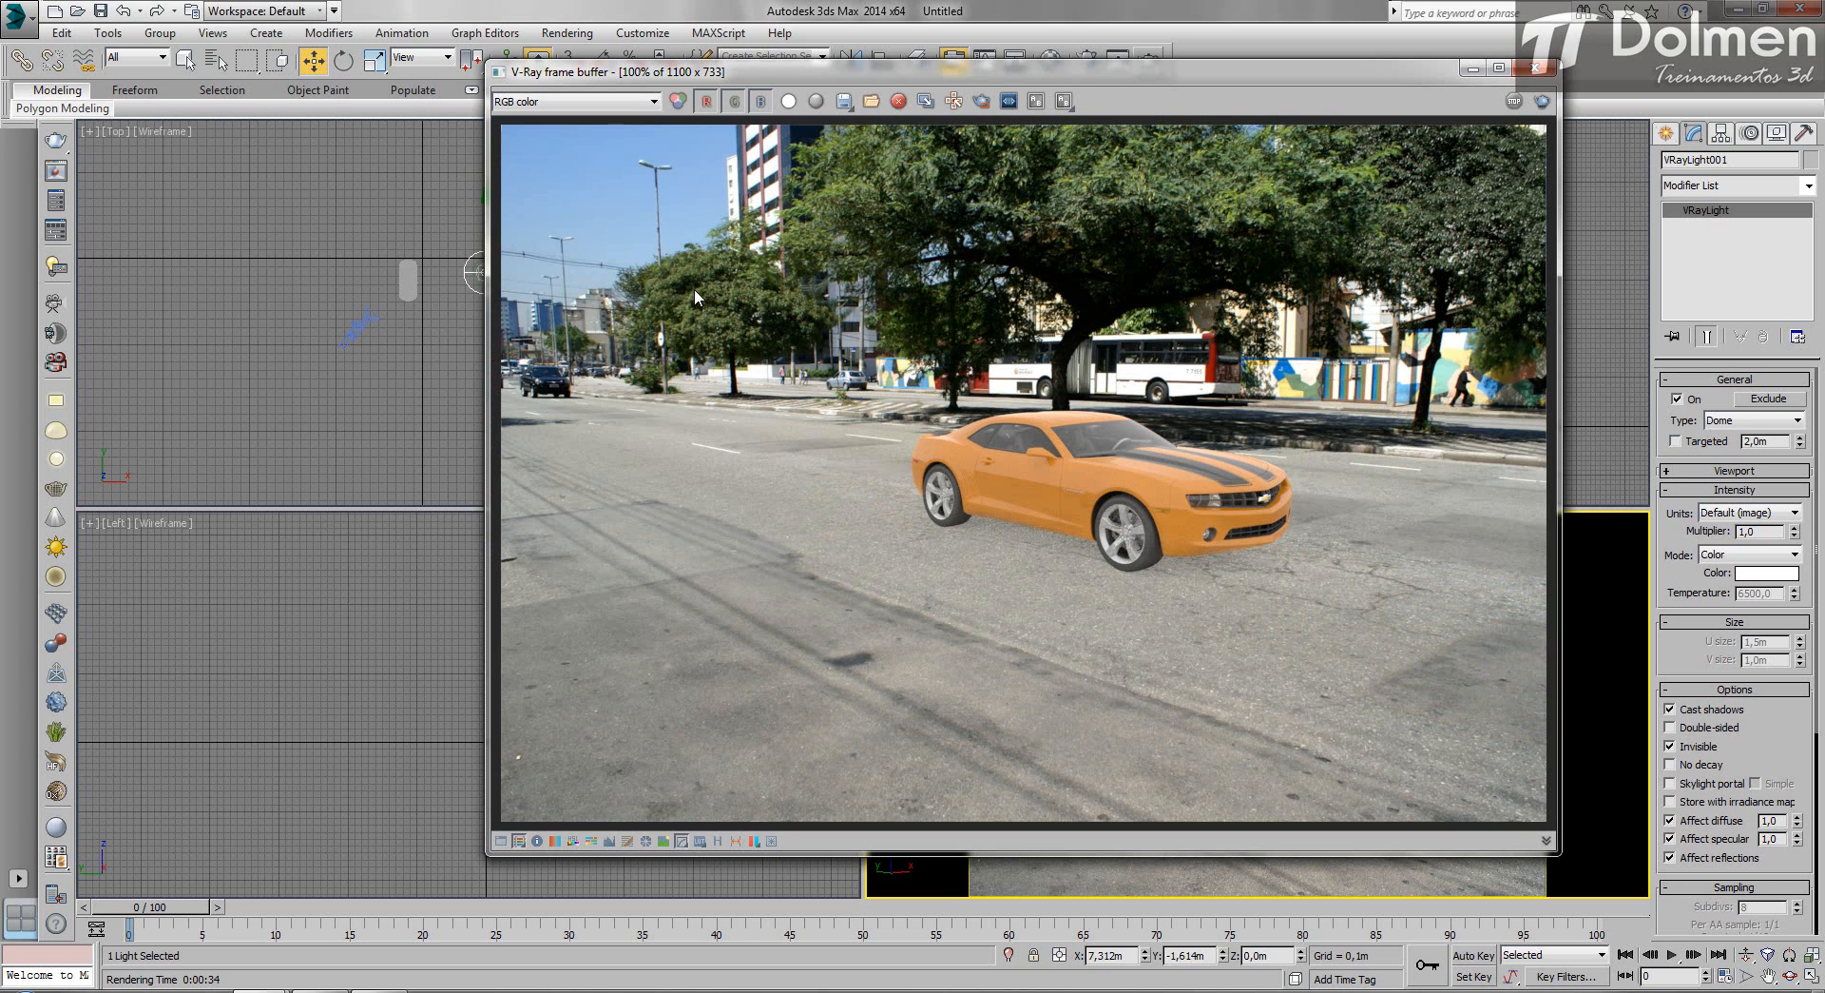
pyautogui.scroll(2, 1176, 413)
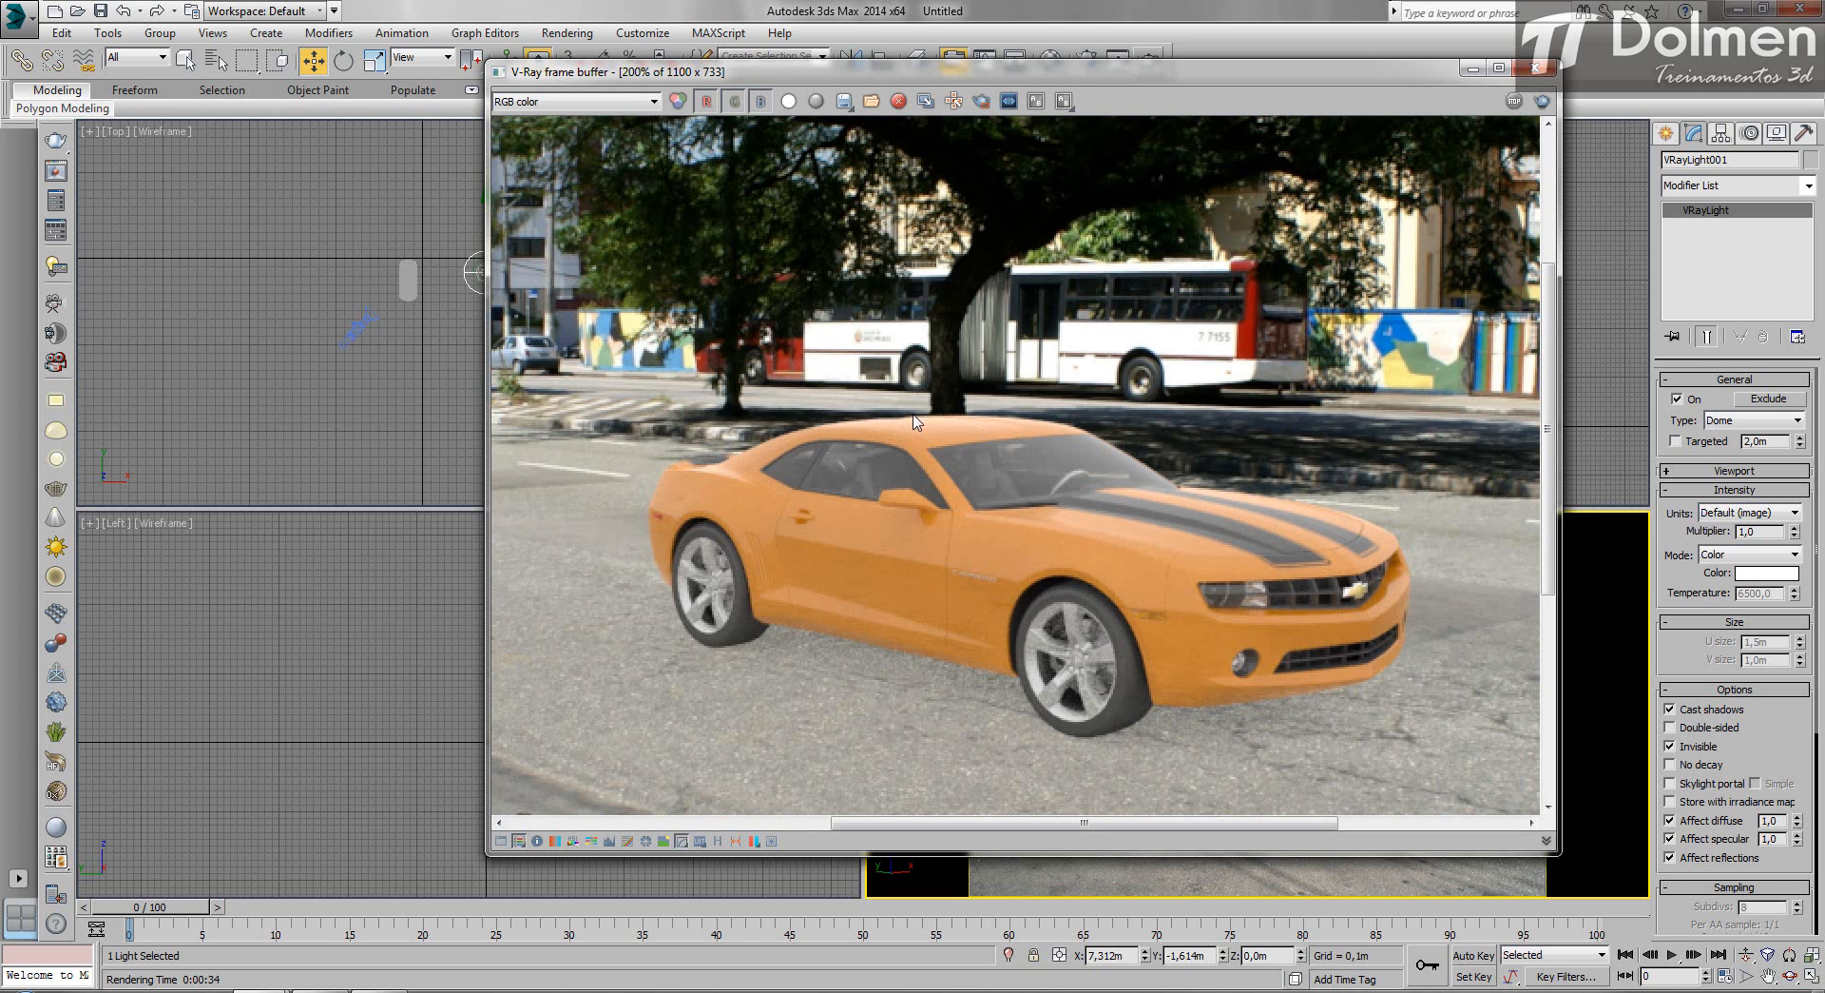
pyautogui.scroll(-2, 1124, 537)
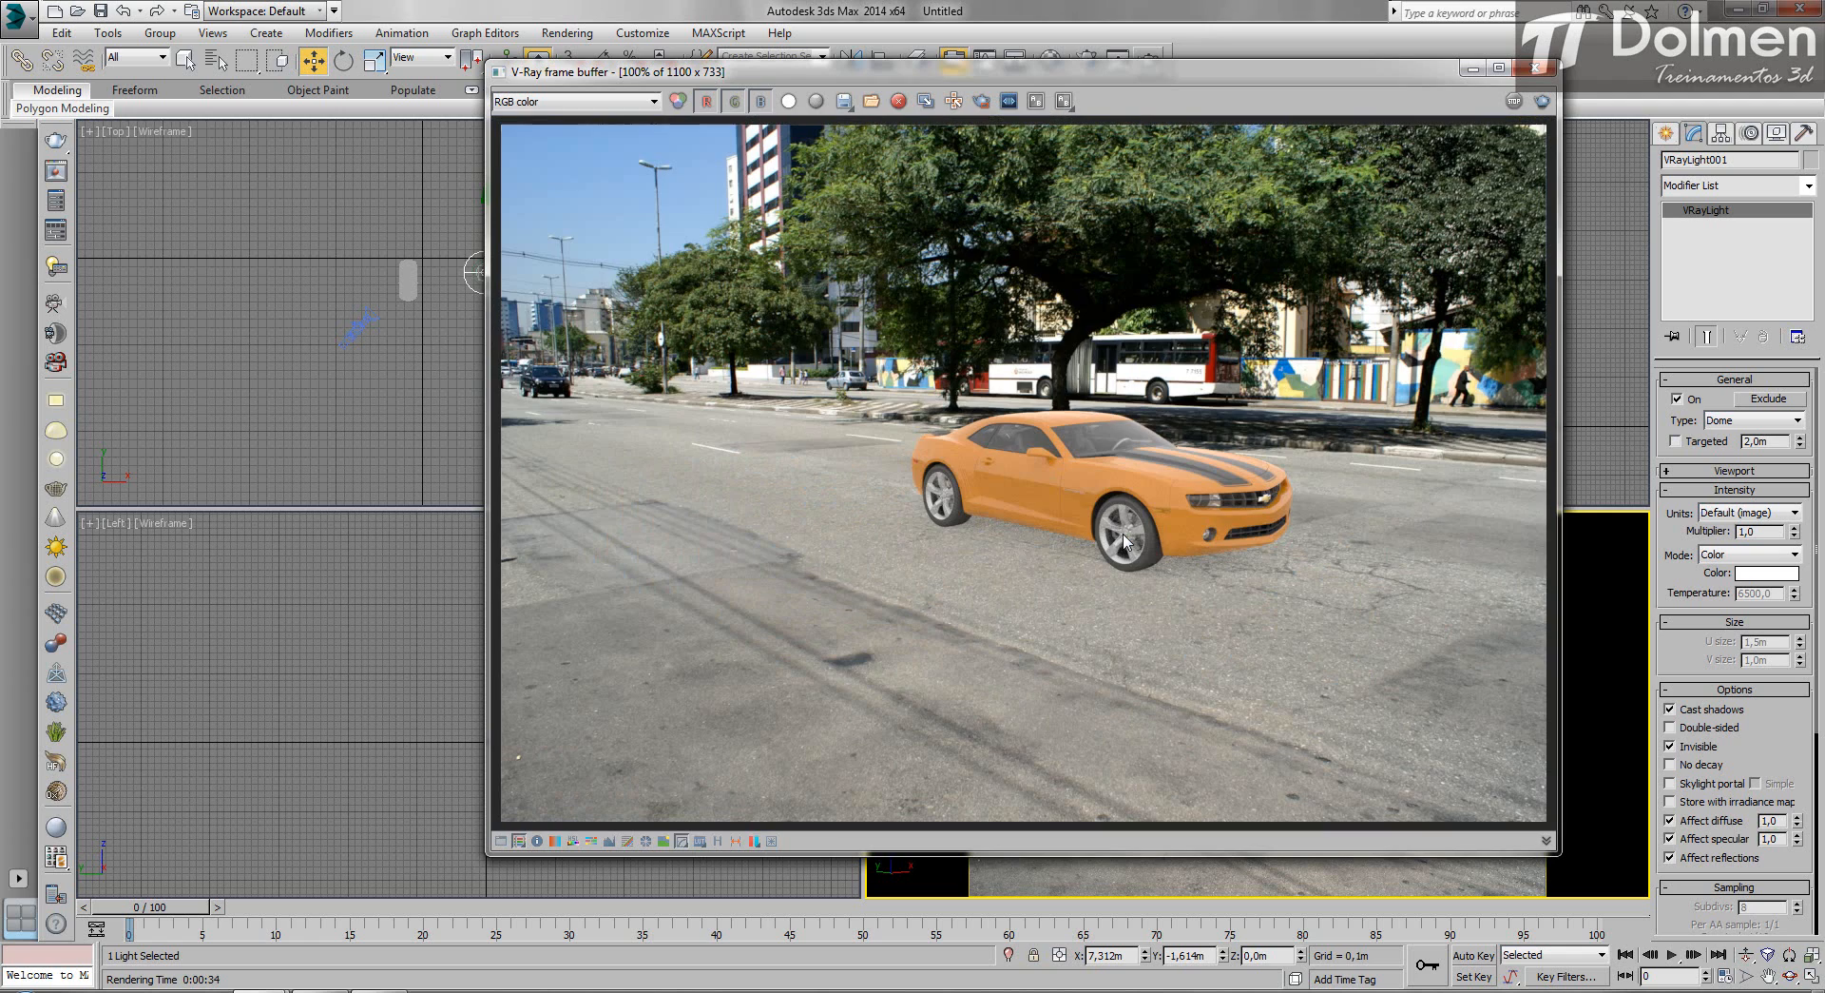
pyautogui.click(1535, 69)
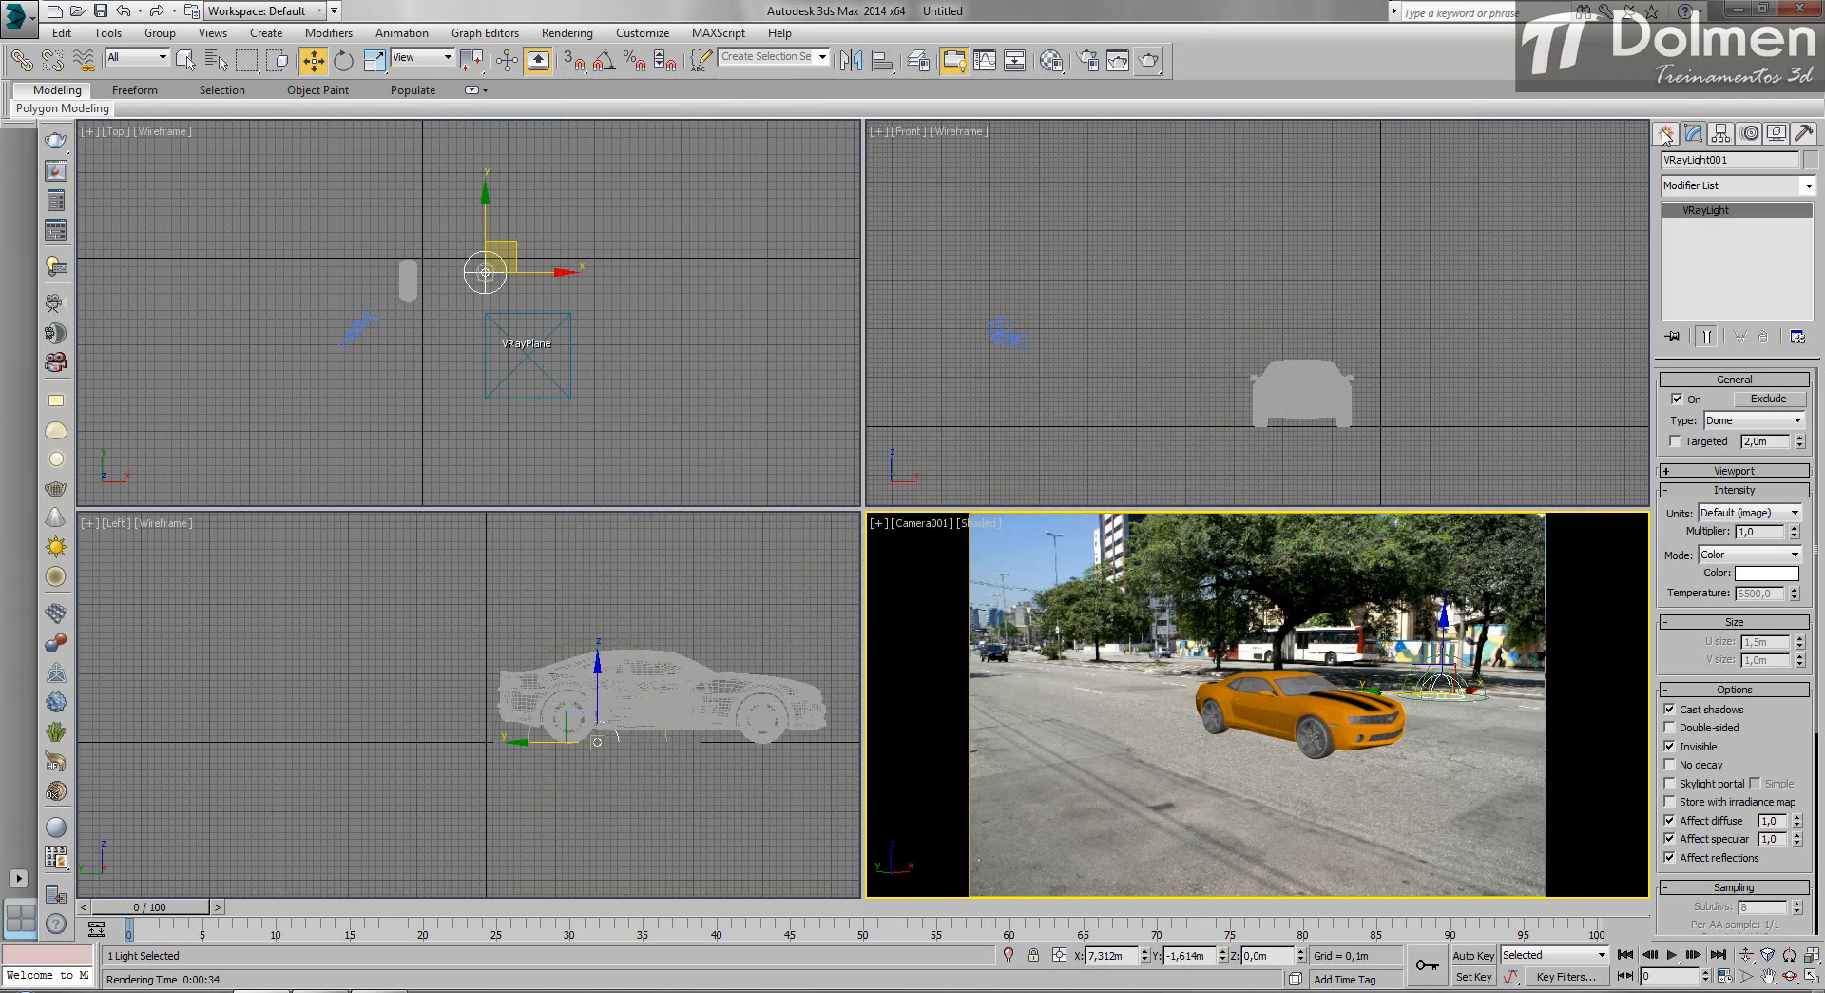
# Create a VRaySun in the Top view targeted at the car, declining the automatic VRaySky environment map.
pyautogui.click(1665, 134)
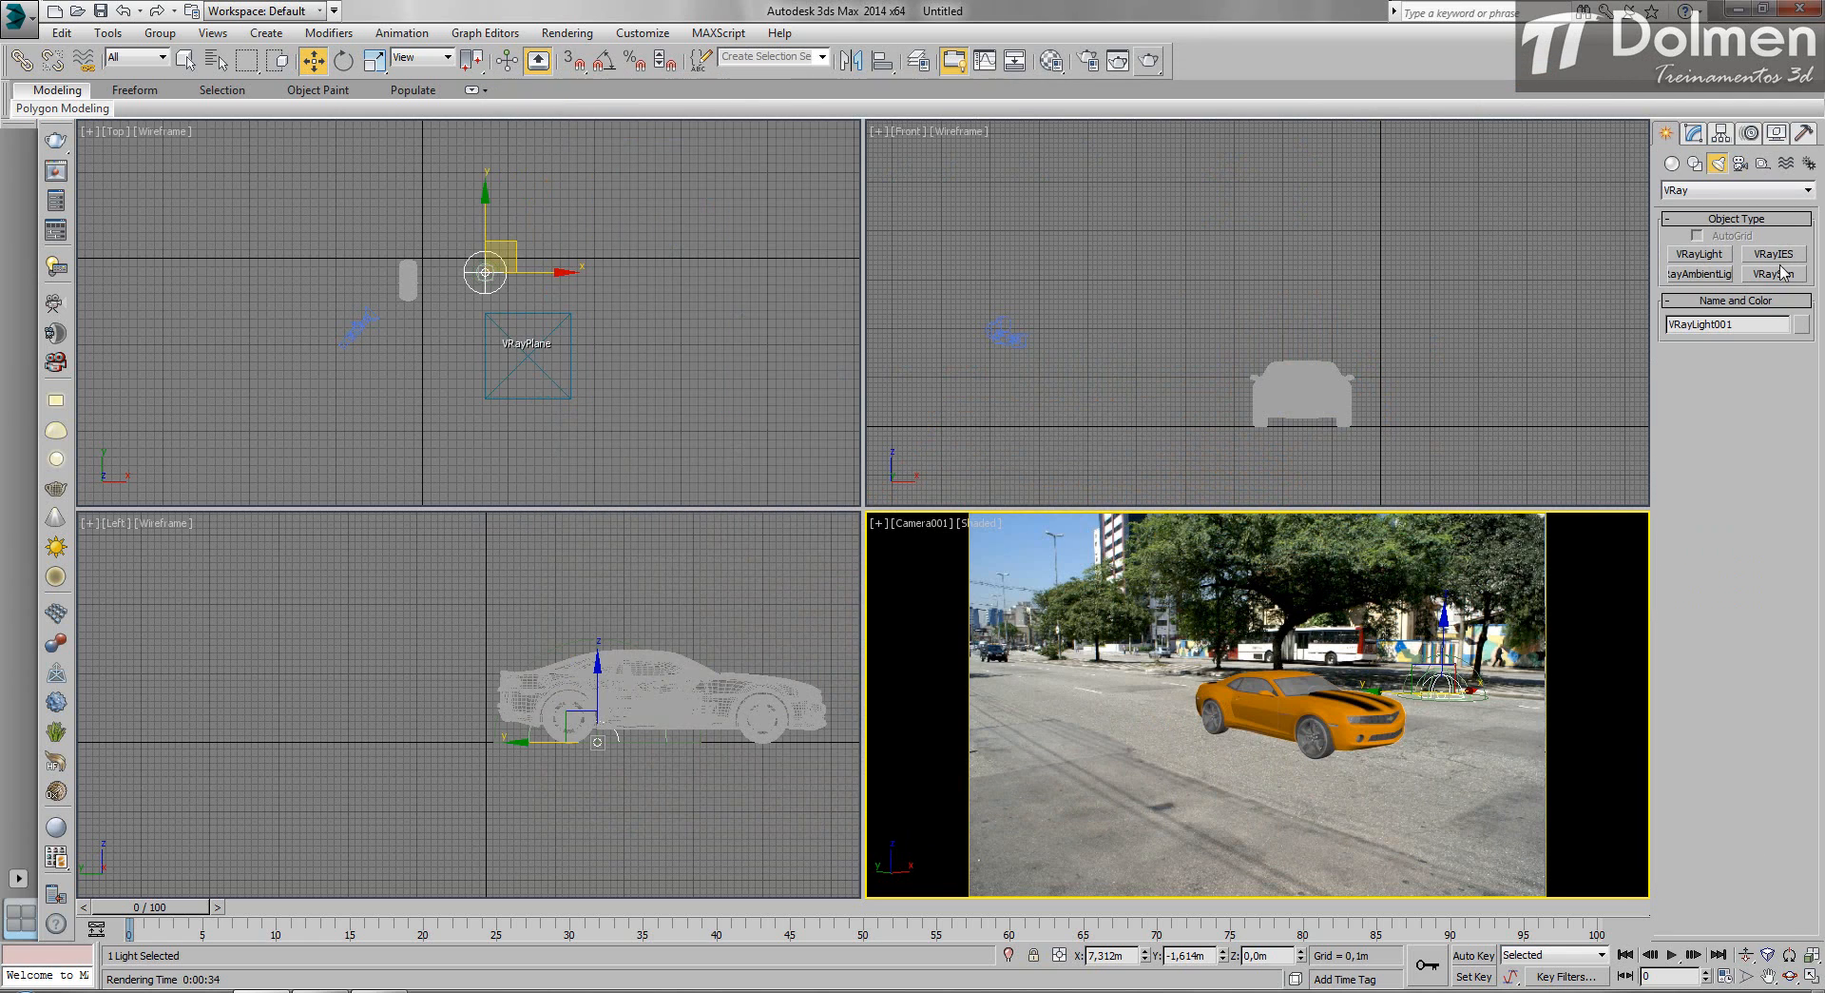
pyautogui.click(1780, 275)
pyautogui.scroll(-3, 837, 396)
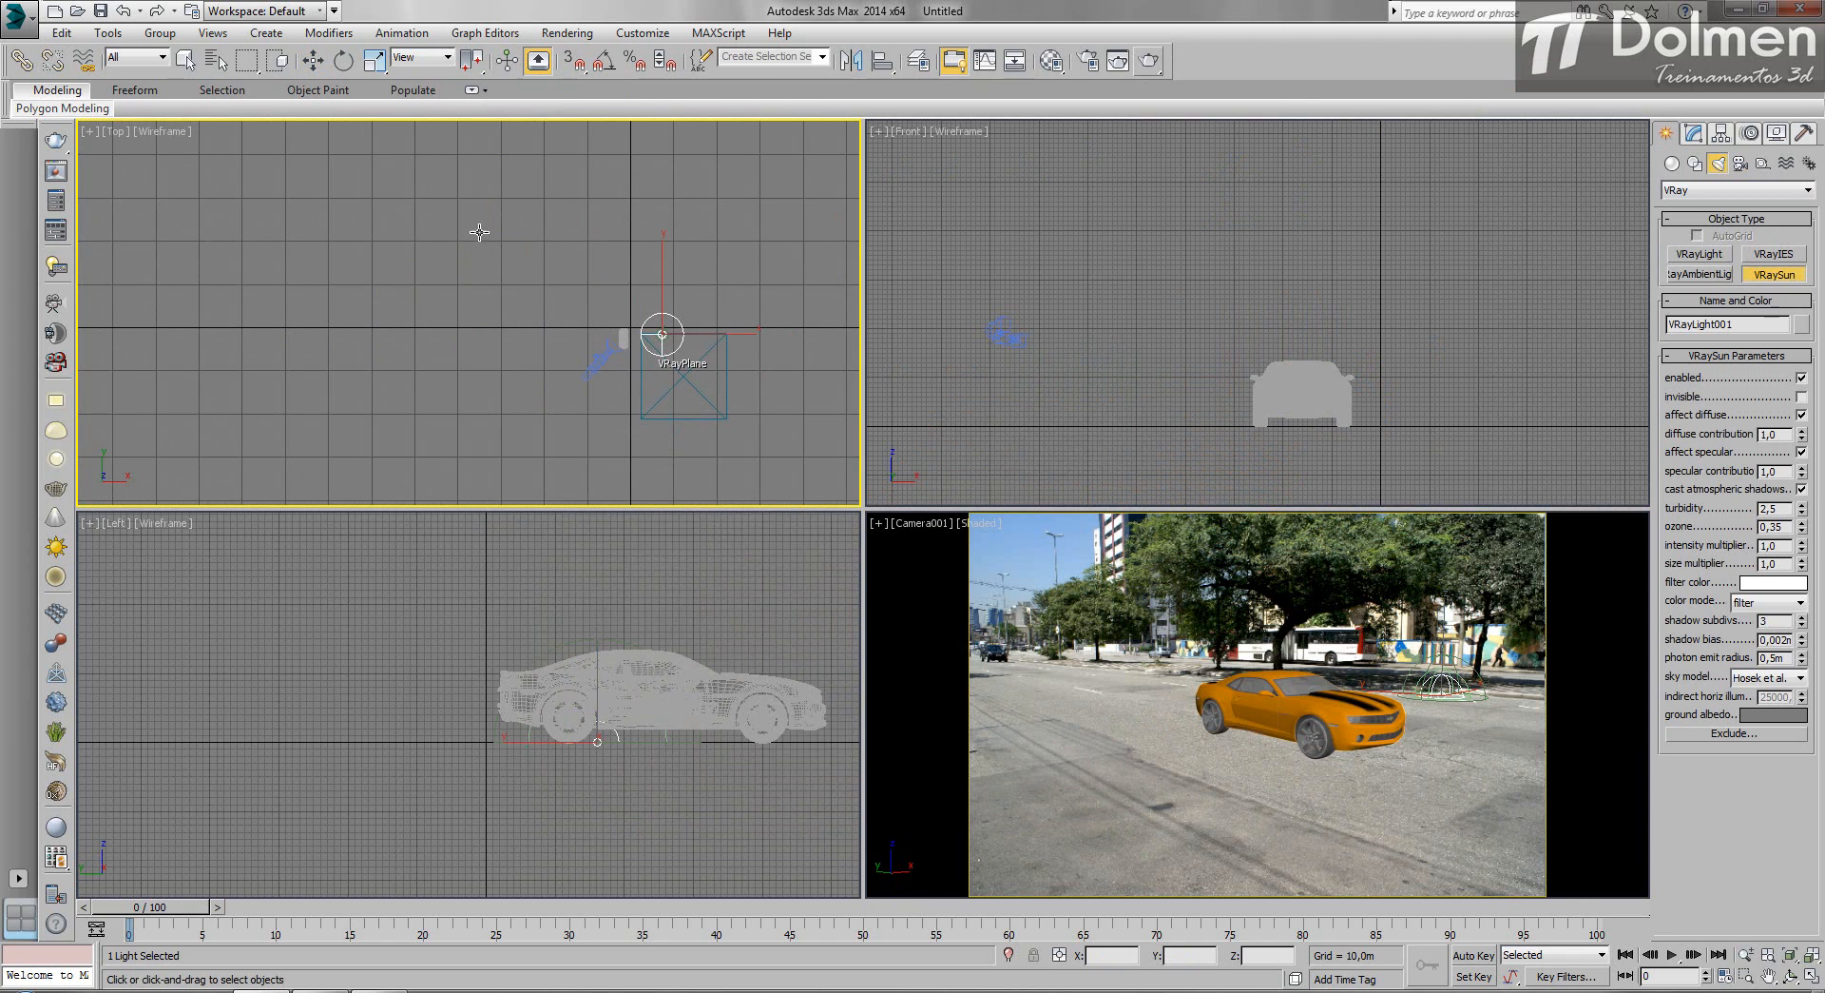
pyautogui.moveTo(454, 242); pyautogui.dragTo(623, 335)
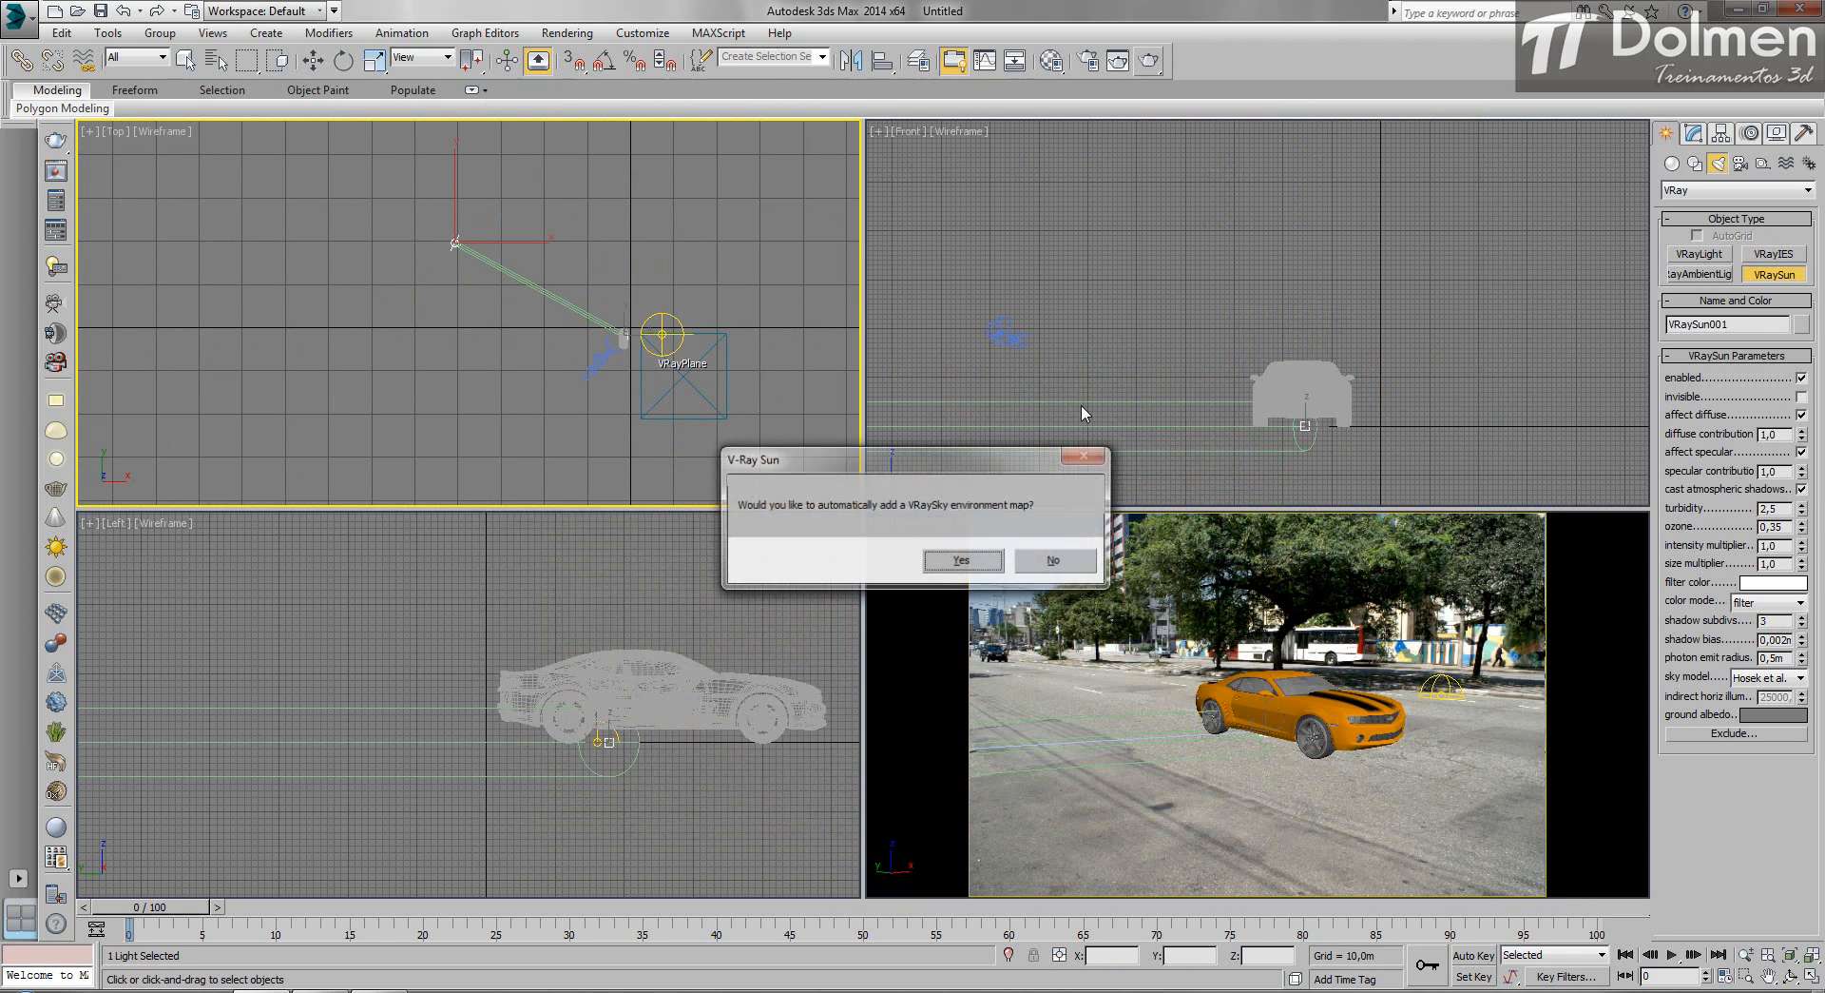
pyautogui.click(1050, 559)
# Raise the sun to about 30 m and place it at about X -24.8 m, Y 12.7 m.
pyautogui.moveTo(1027, 373); pyautogui.dragTo(1204, 380, button='middle')
pyautogui.scroll(5, 1204, 380)
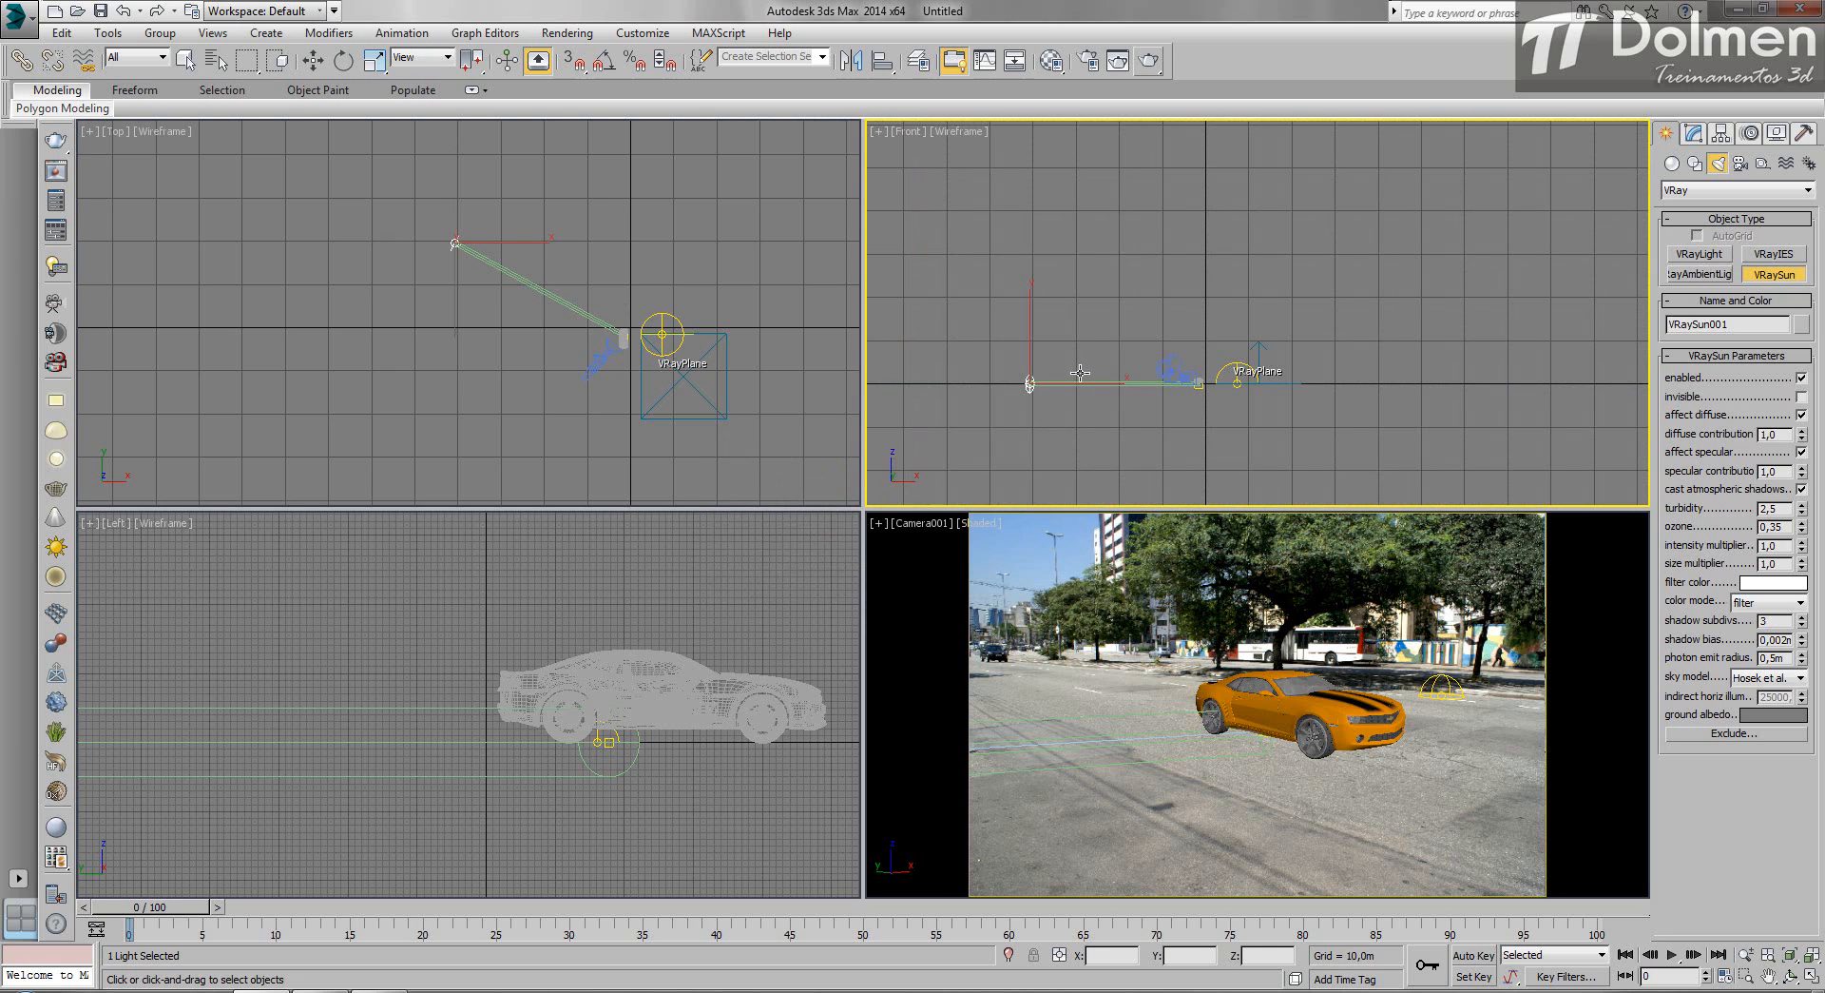
pyautogui.press('w')
pyautogui.moveTo(1045, 354); pyautogui.dragTo(1114, 224)
pyautogui.rightClick(617, 314)
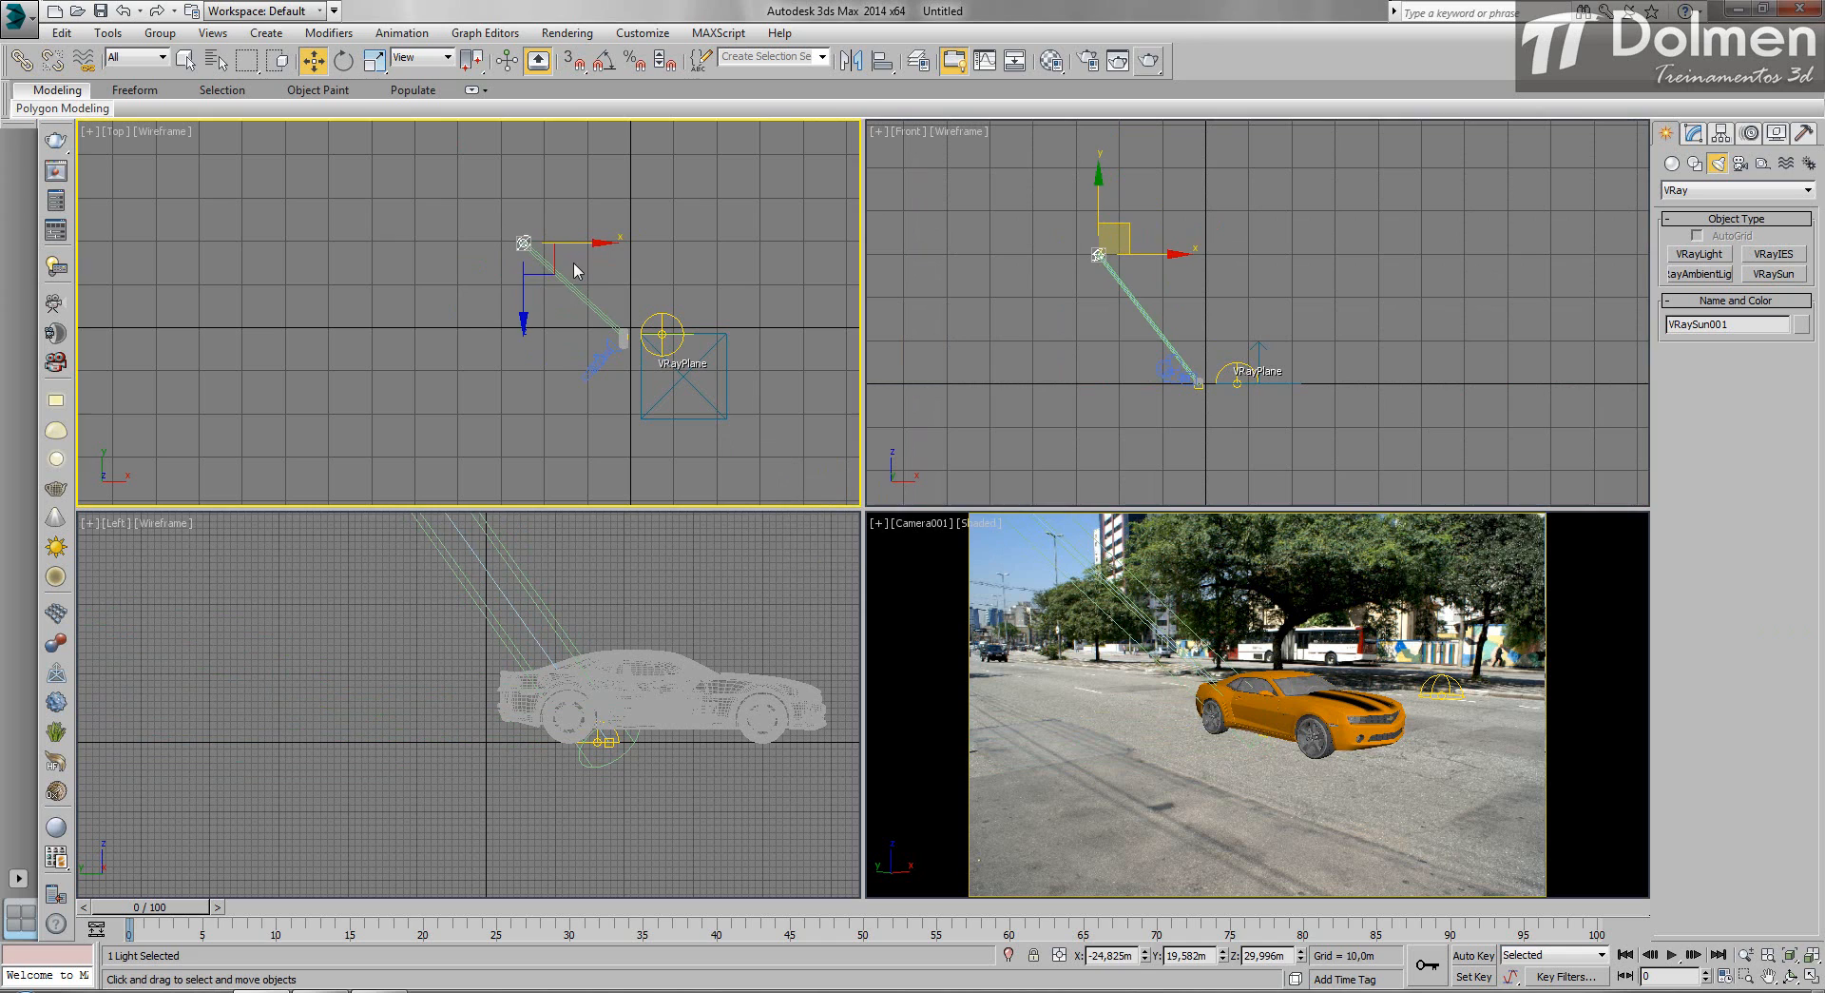
pyautogui.rightClick(1005, 599)
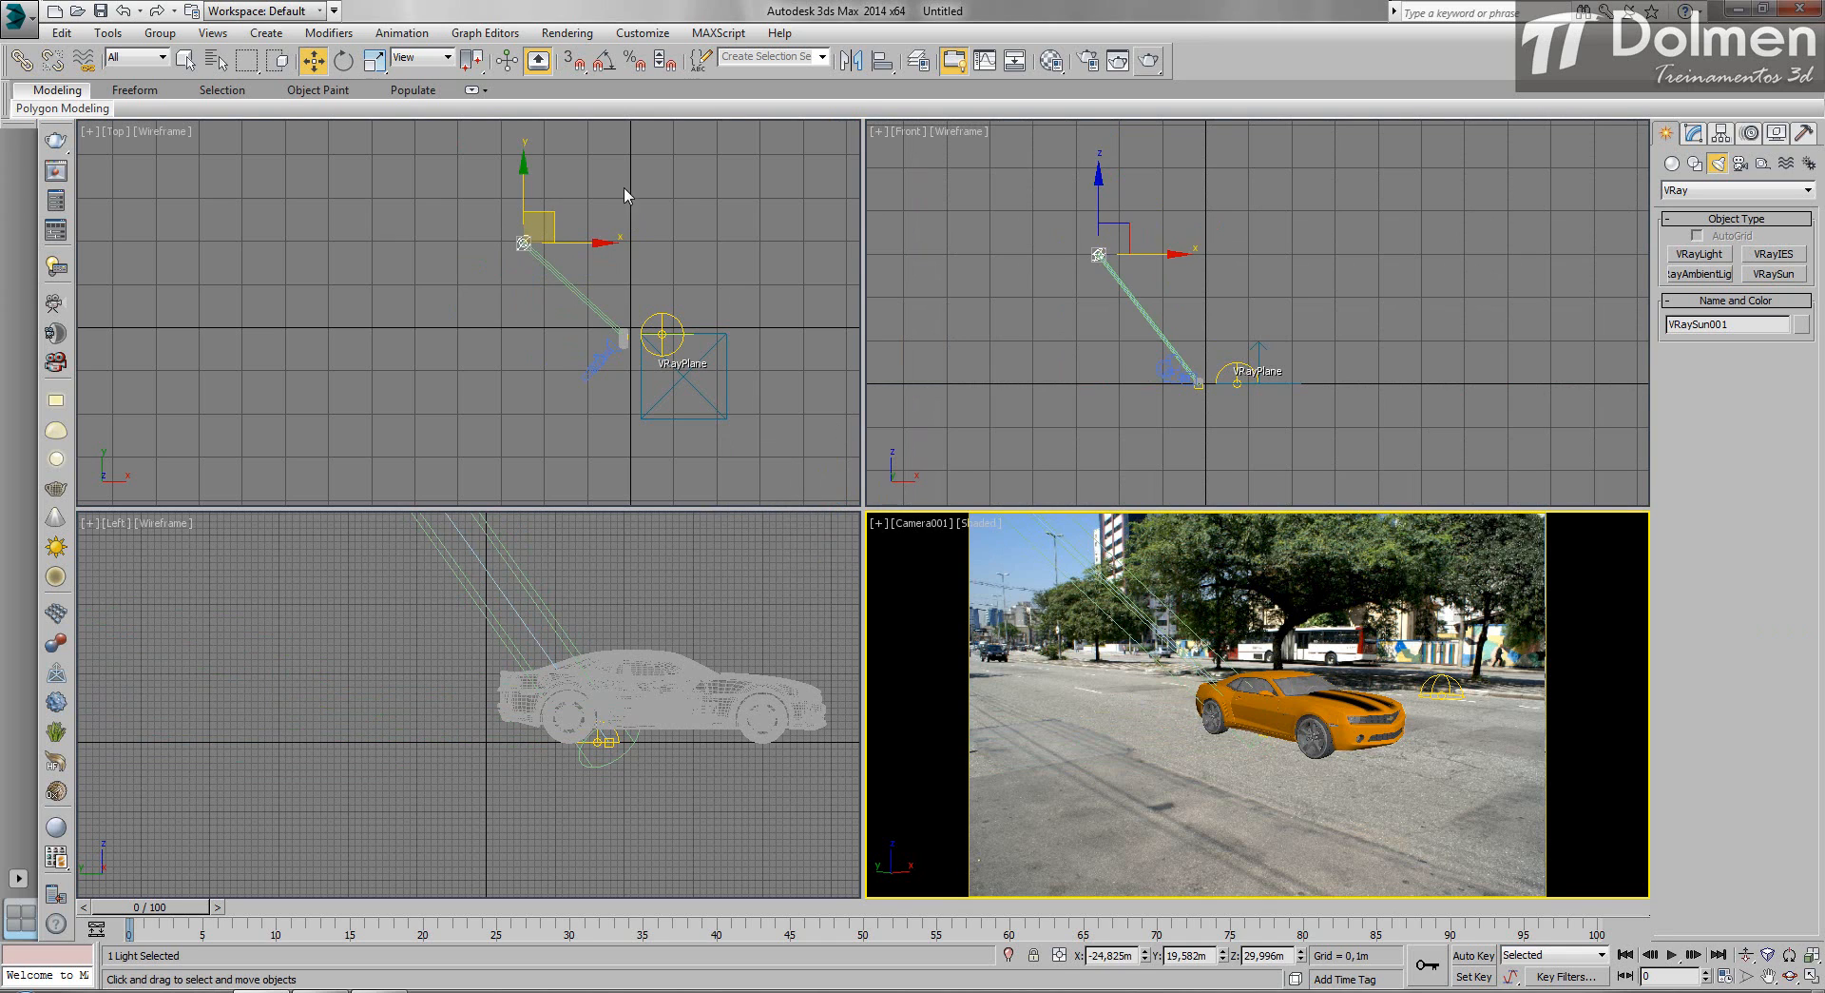
pyautogui.moveTo(559, 224); pyautogui.dragTo(550, 240)
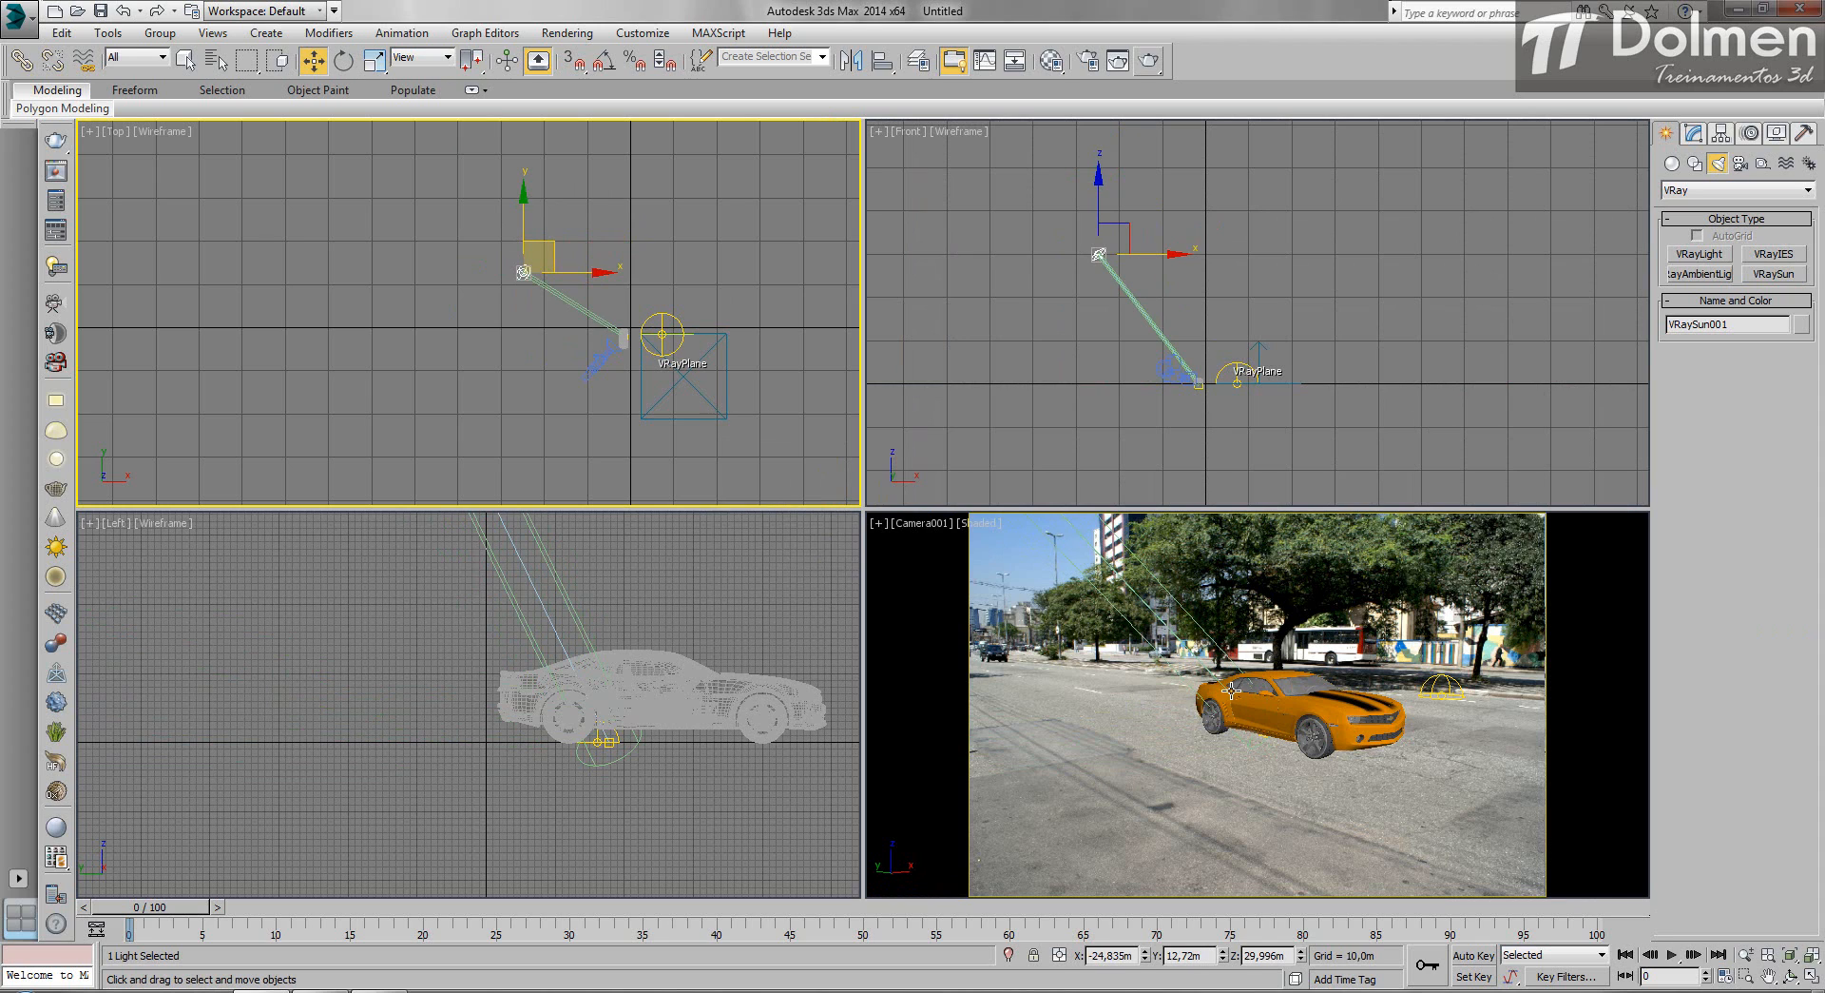
pyautogui.rightClick(1269, 751)
# Set the VRaySun intensity multiplier to 0,06.
pyautogui.click(1692, 134)
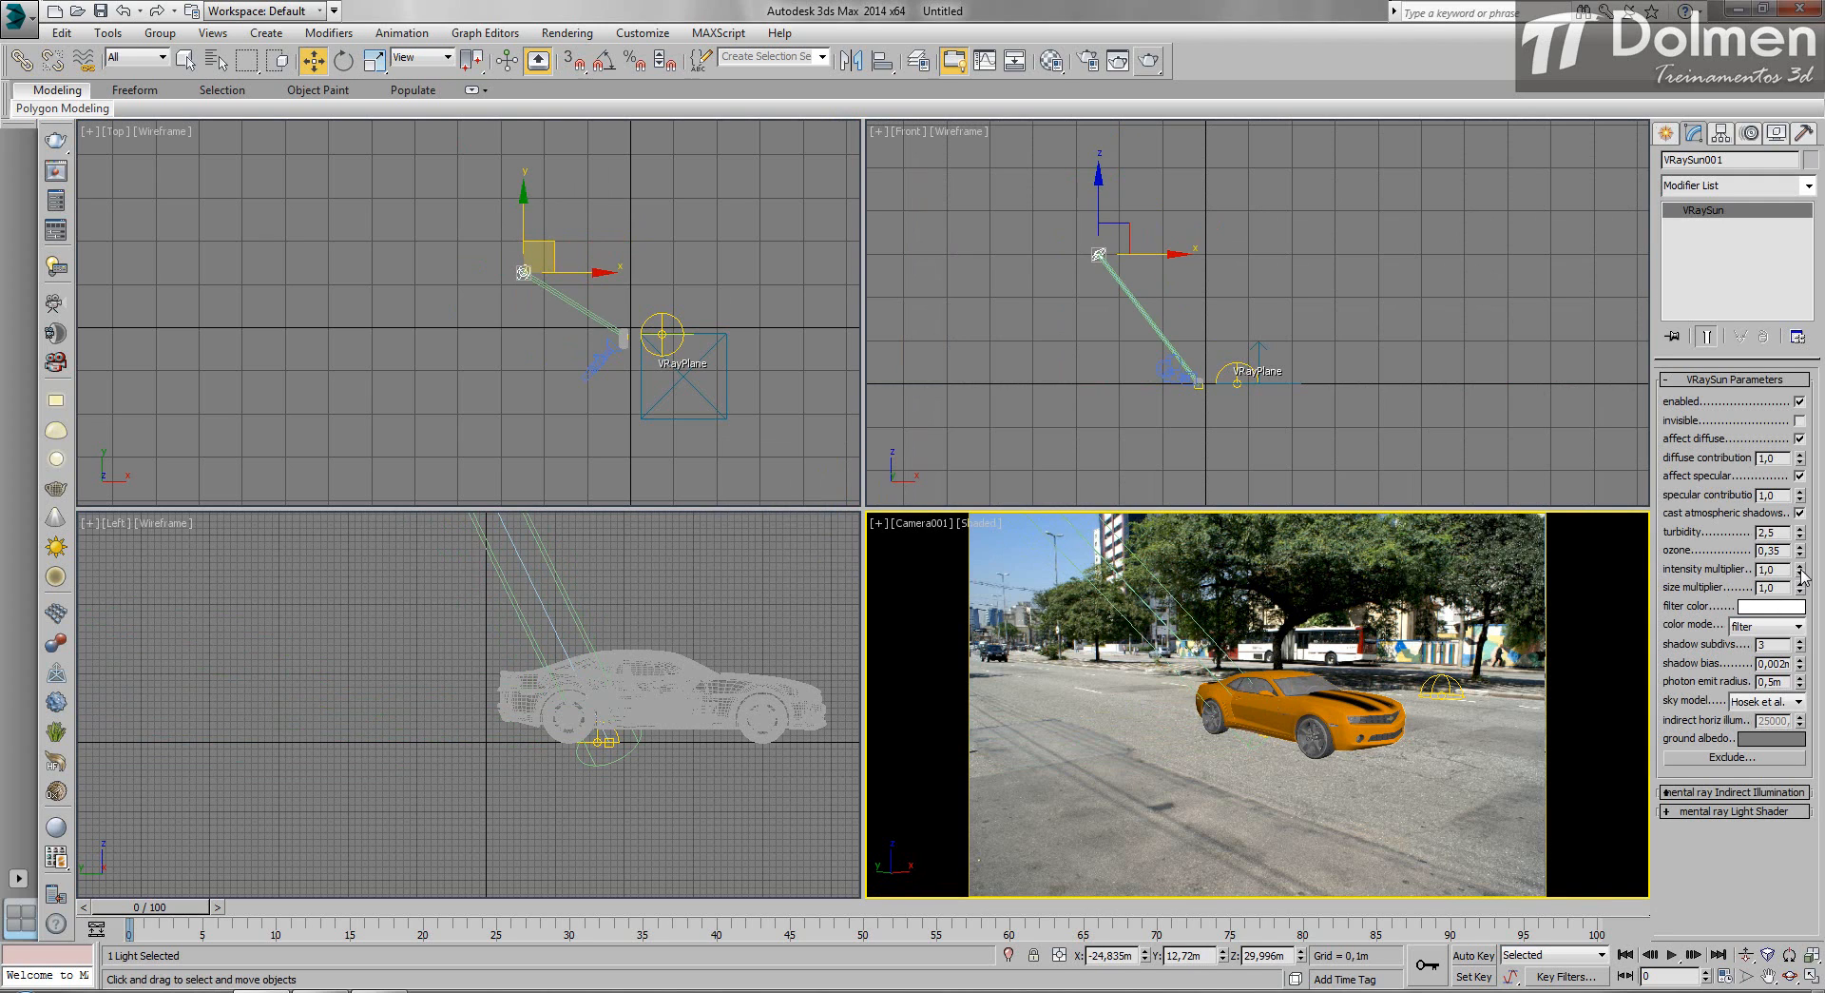
pyautogui.moveTo(1801, 573); pyautogui.dragTo(1803, 633)
pyautogui.scroll(4, 589, 352)
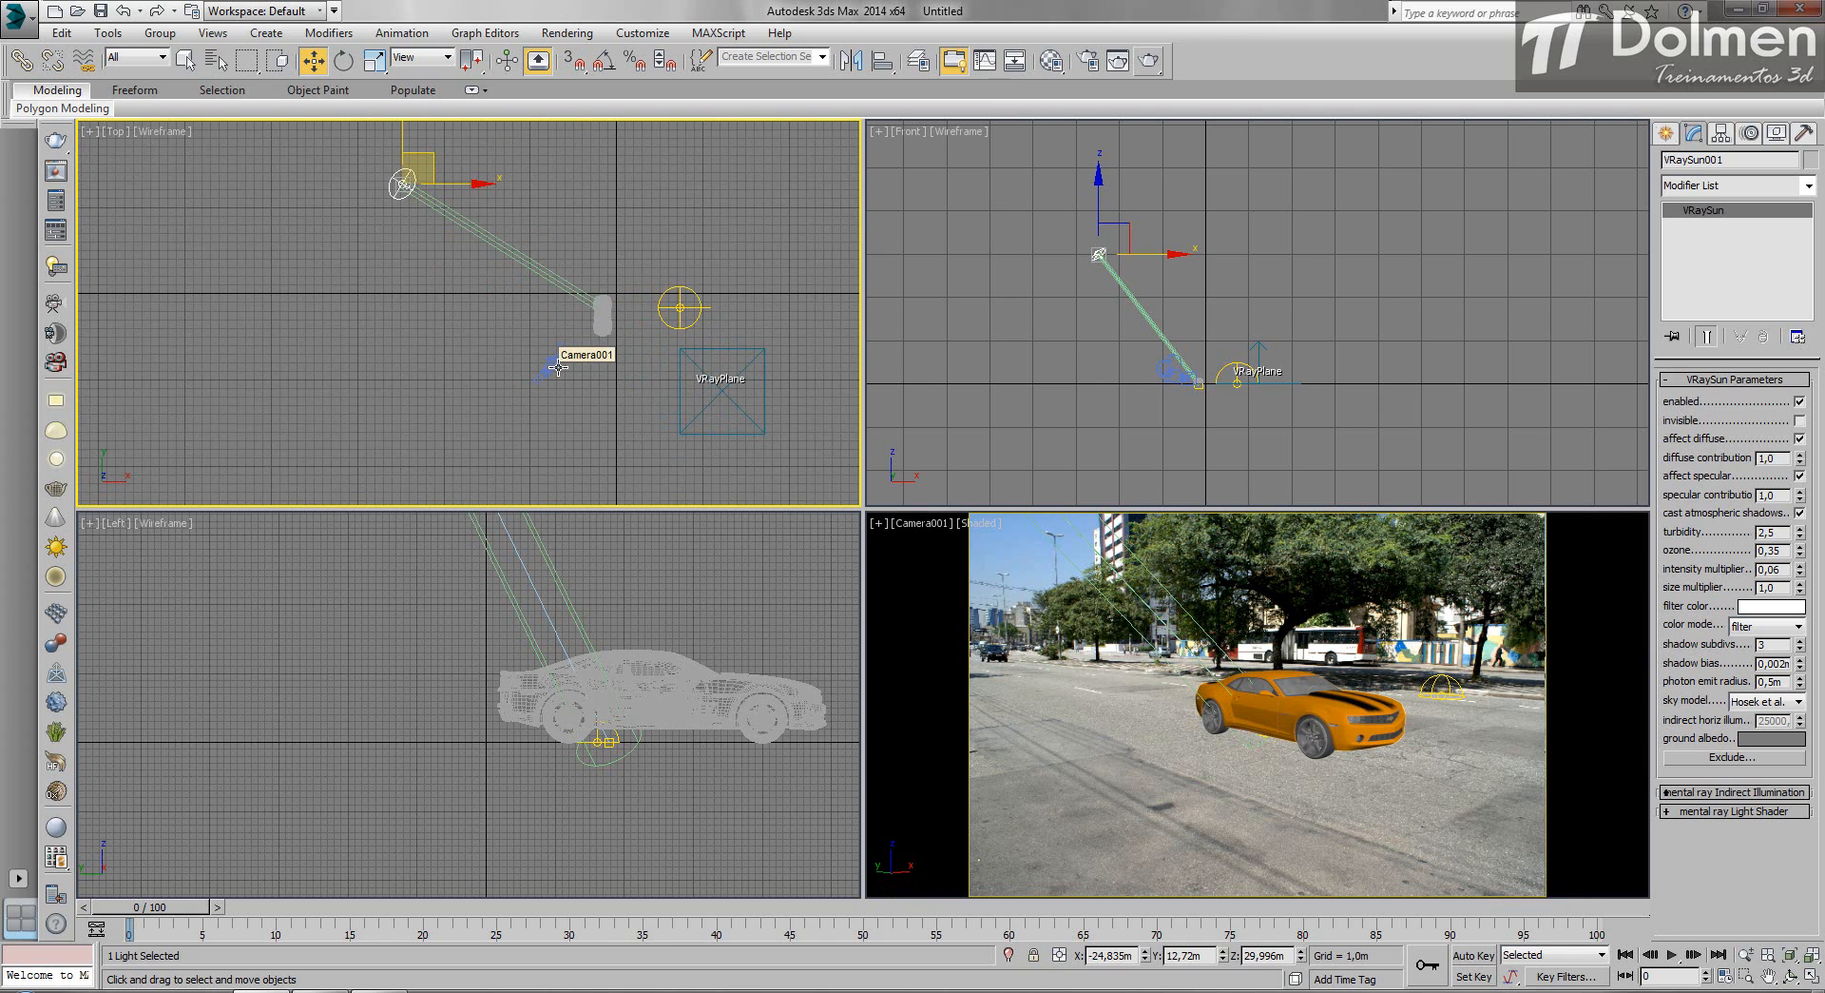
# Assign VRay Exposure Control in the environment settings and reveal its photographic parameters.
pyautogui.click(567, 33)
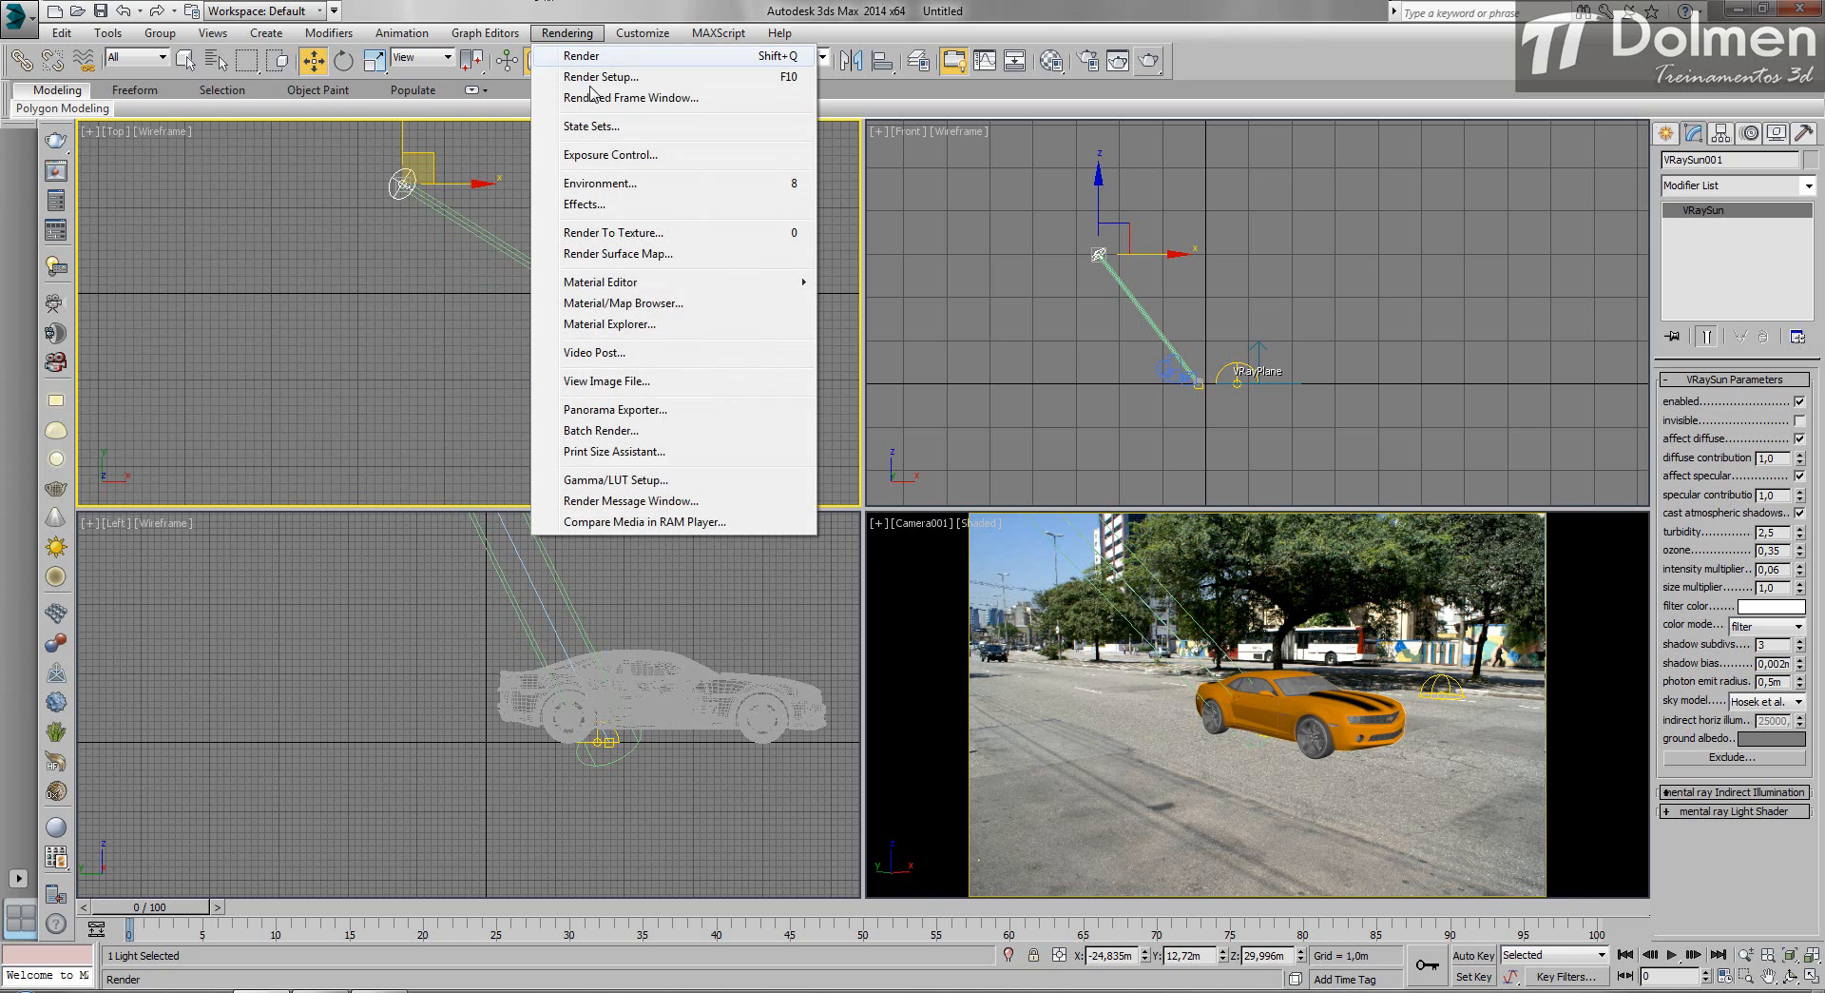
pyautogui.click(613, 185)
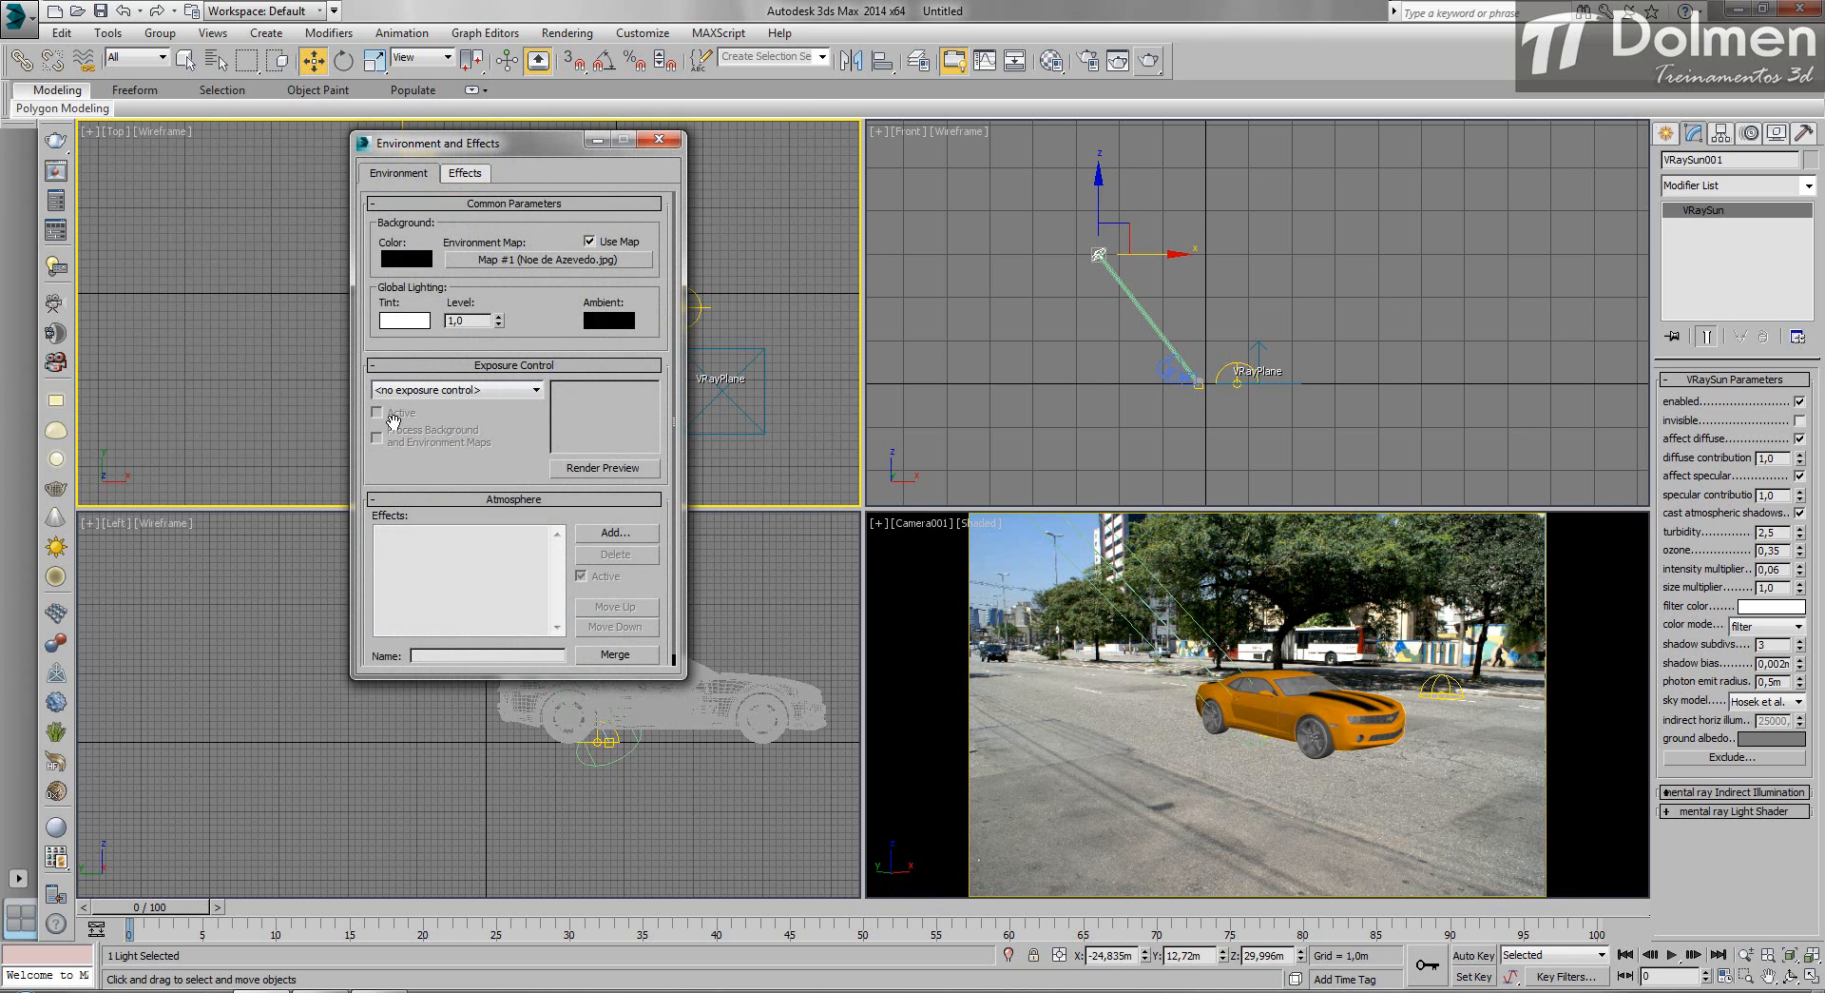
pyautogui.click(537, 391)
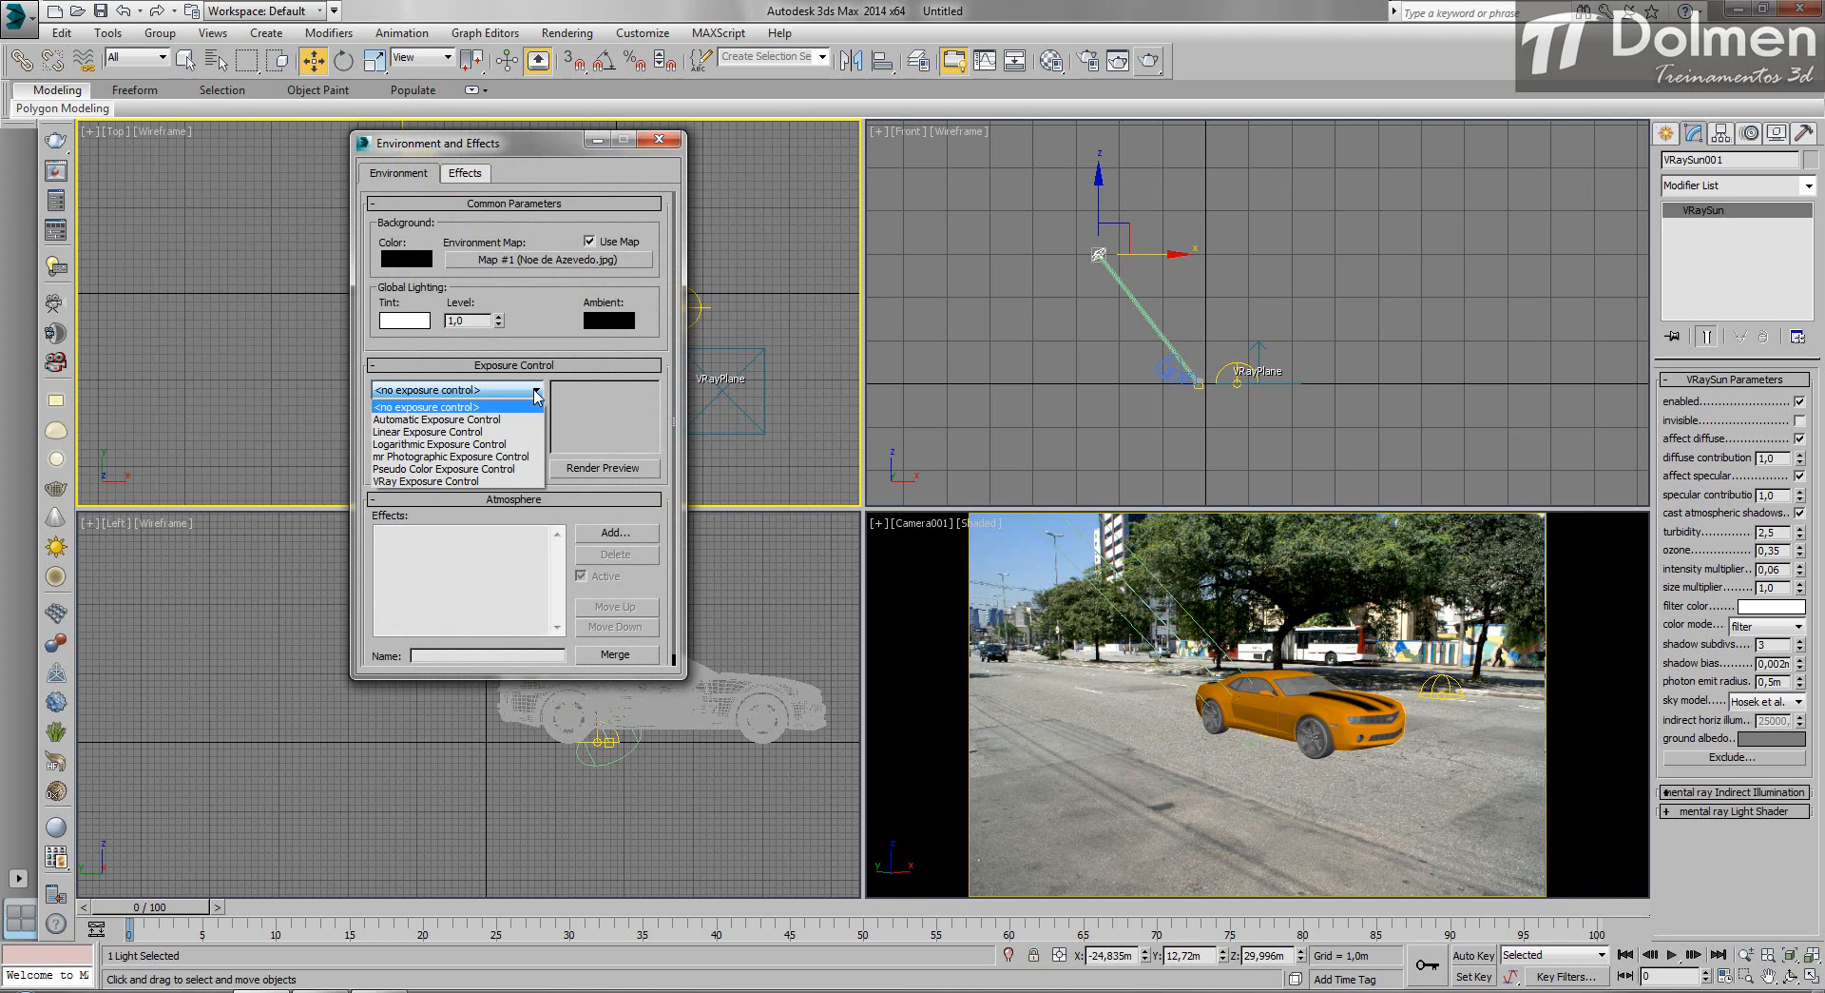
pyautogui.click(483, 485)
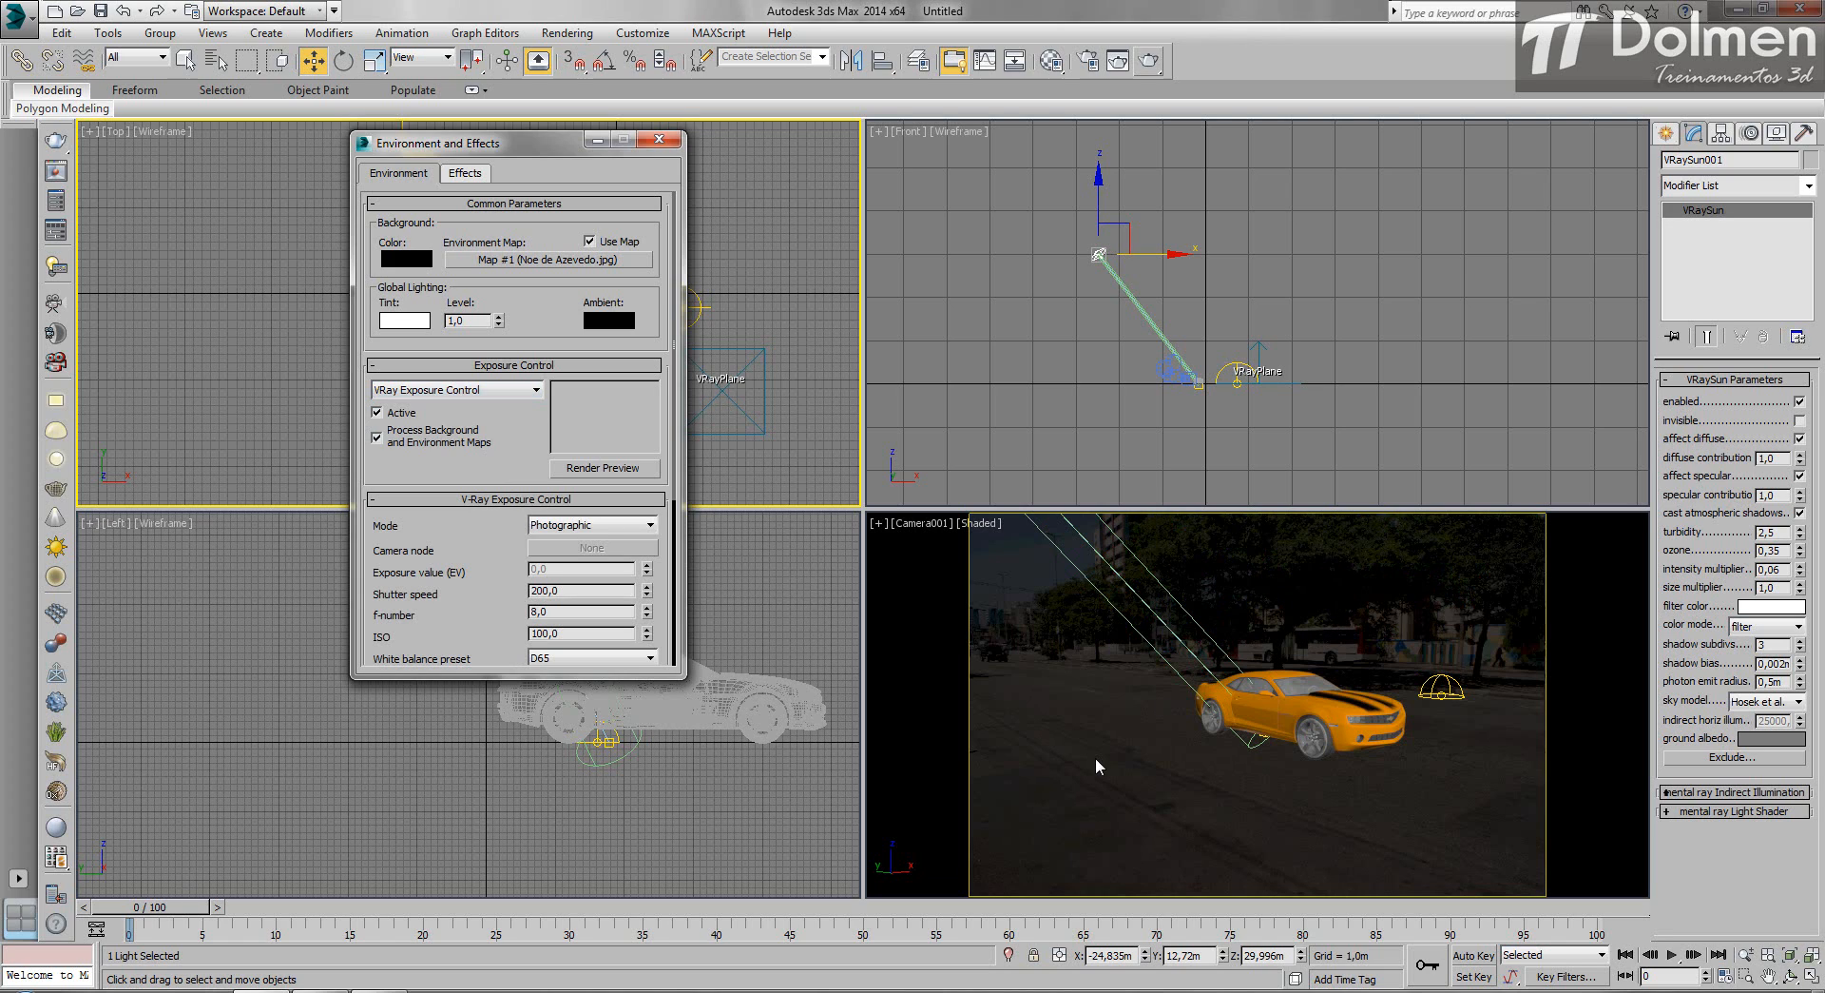
pyautogui.moveTo(486, 574); pyautogui.dragTo(490, 447)
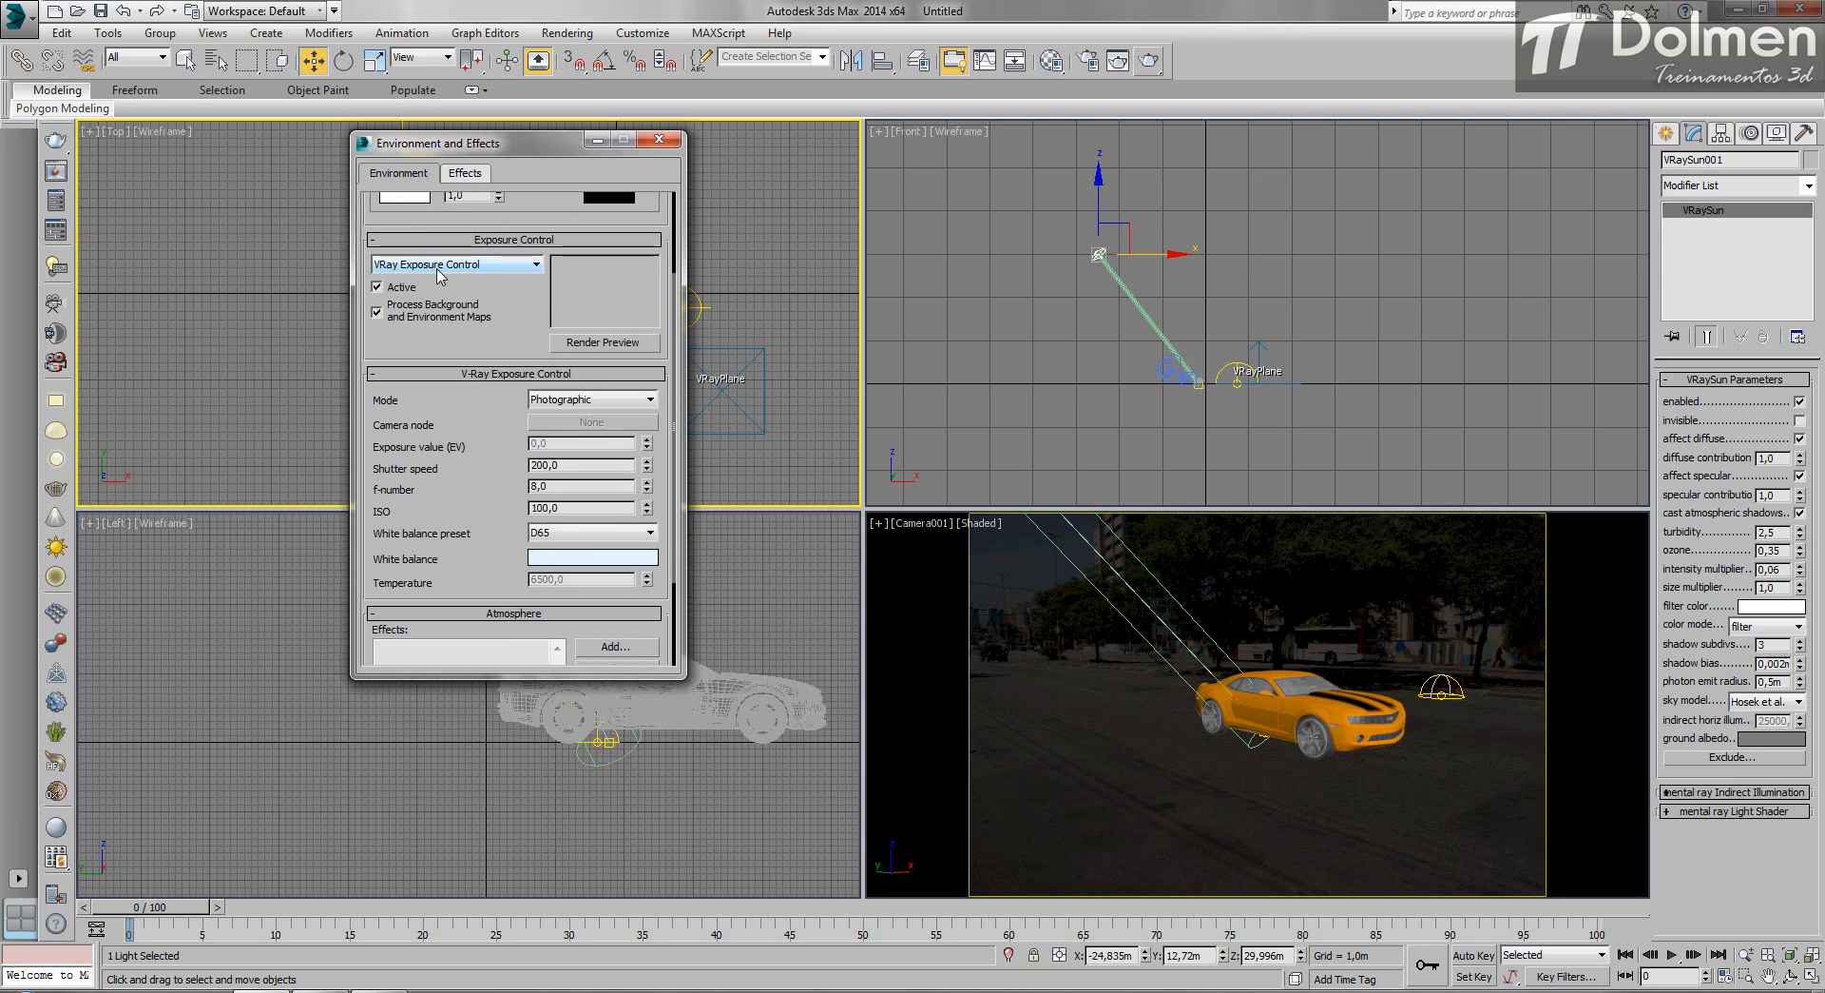
# Set the exposure control's shutter speed to 25 and ISO to 250.
pyautogui.doubleClick(562, 464)
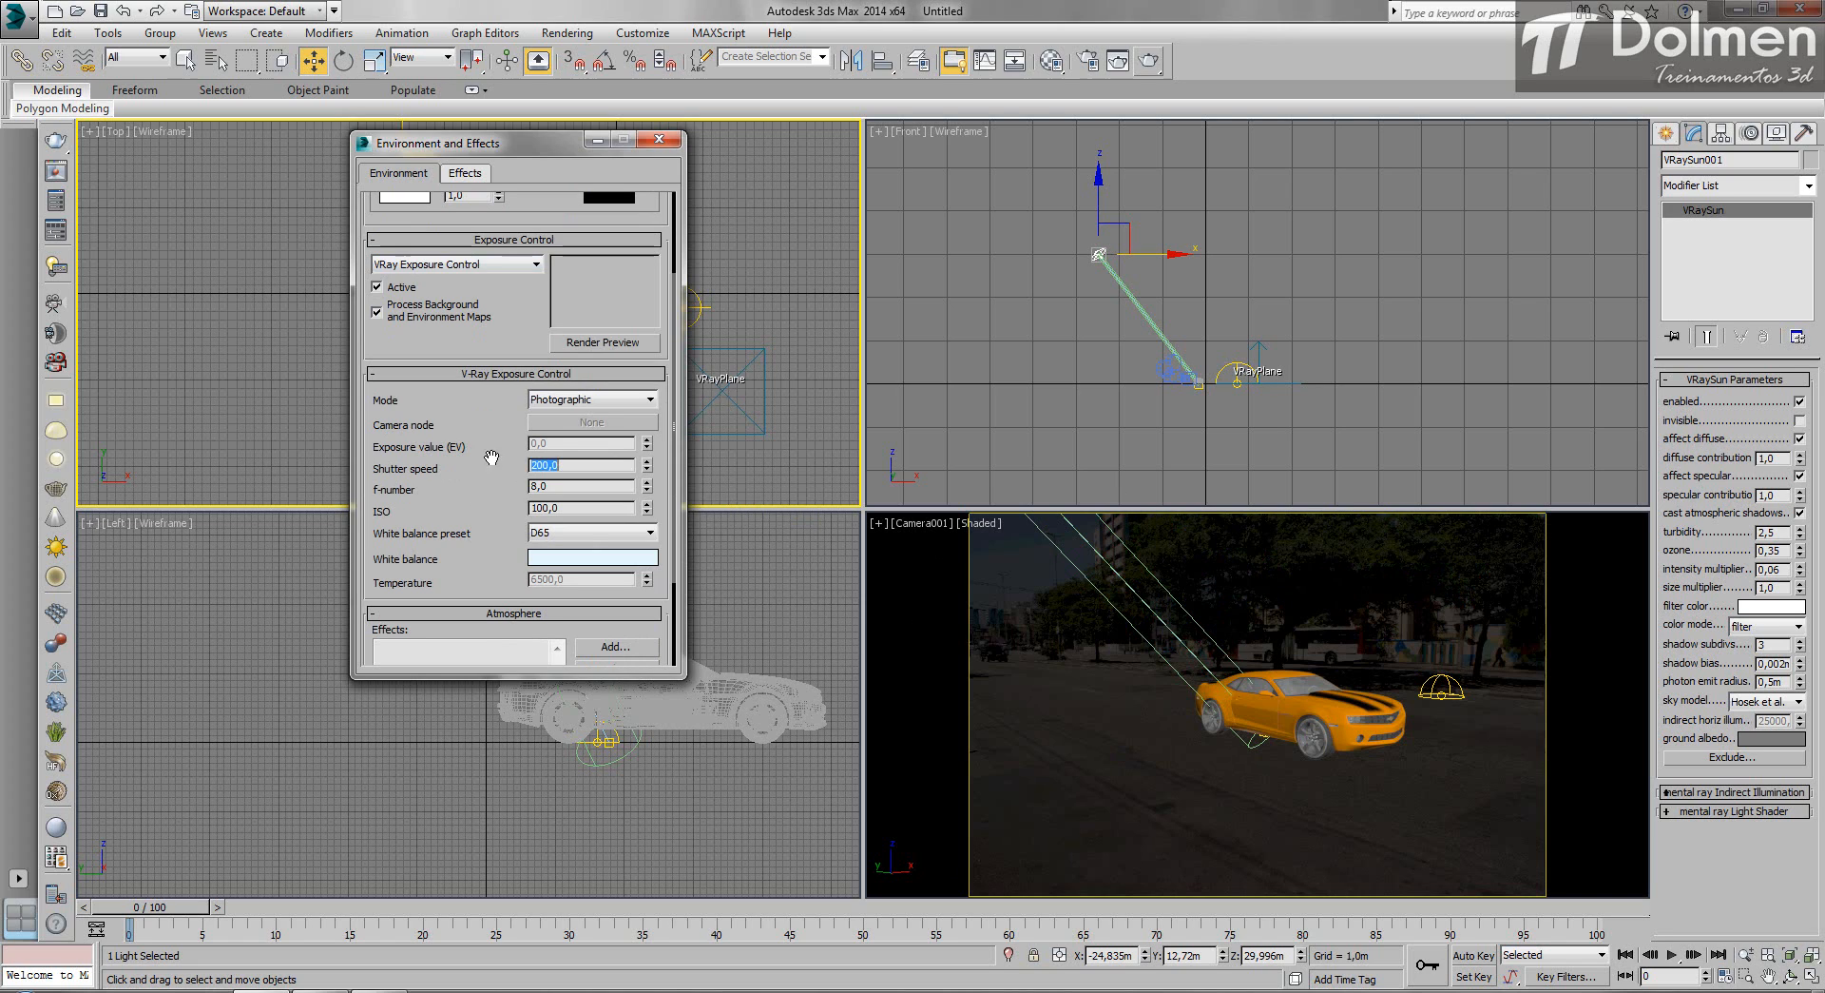
pyautogui.write('25')
pyautogui.doubleClick(571, 506)
pyautogui.write('25')
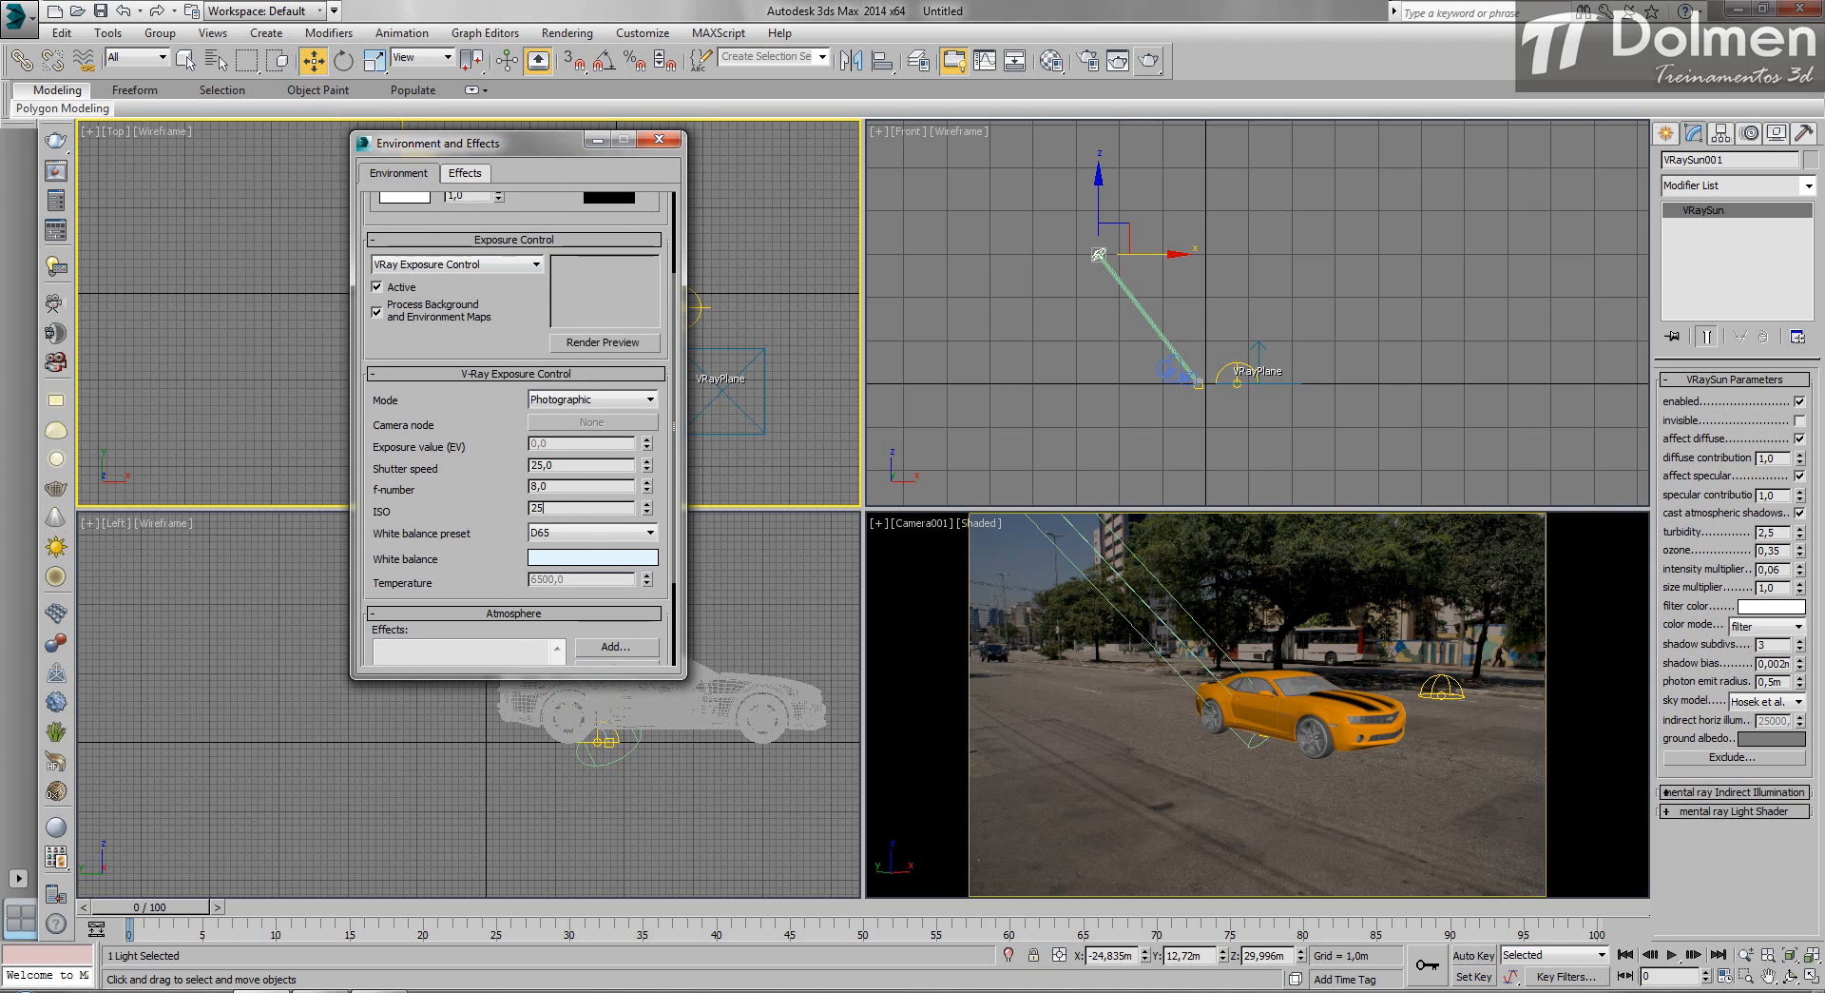
pyautogui.write('0')
pyautogui.press('Return')
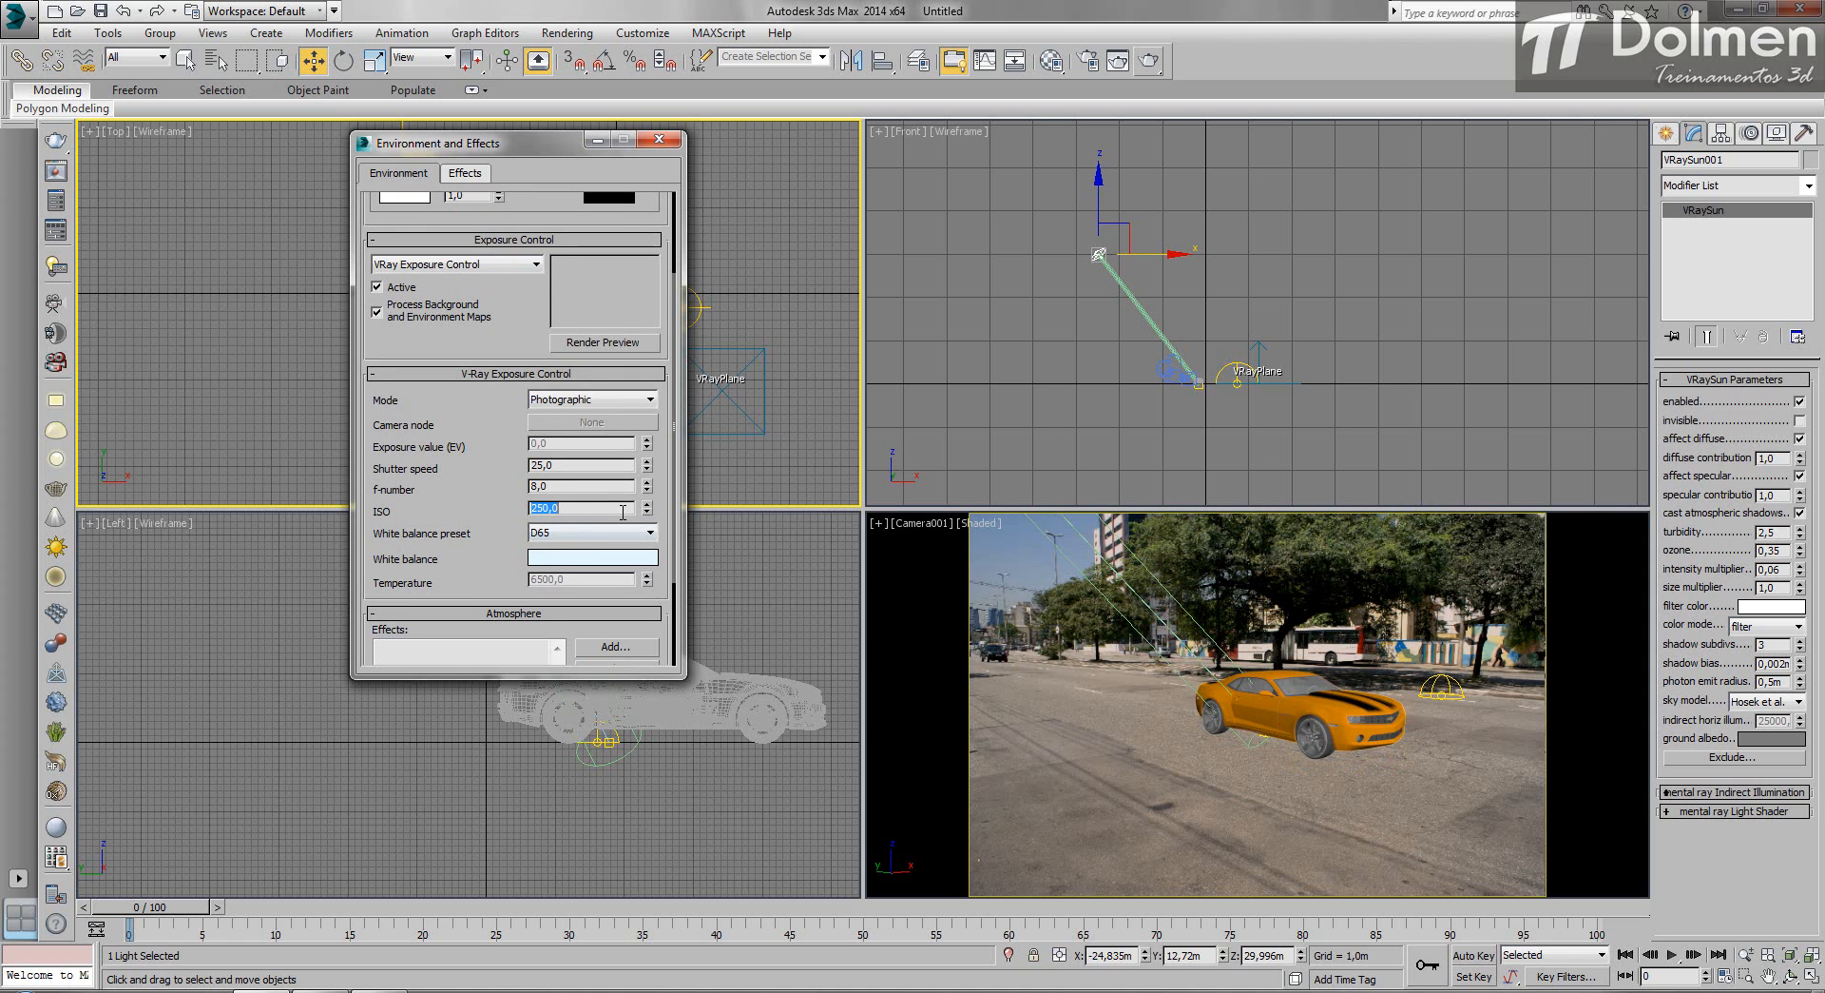
# Set the exposure control's white balance to a custom pure white, and render the camera view.
pyautogui.click(573, 559)
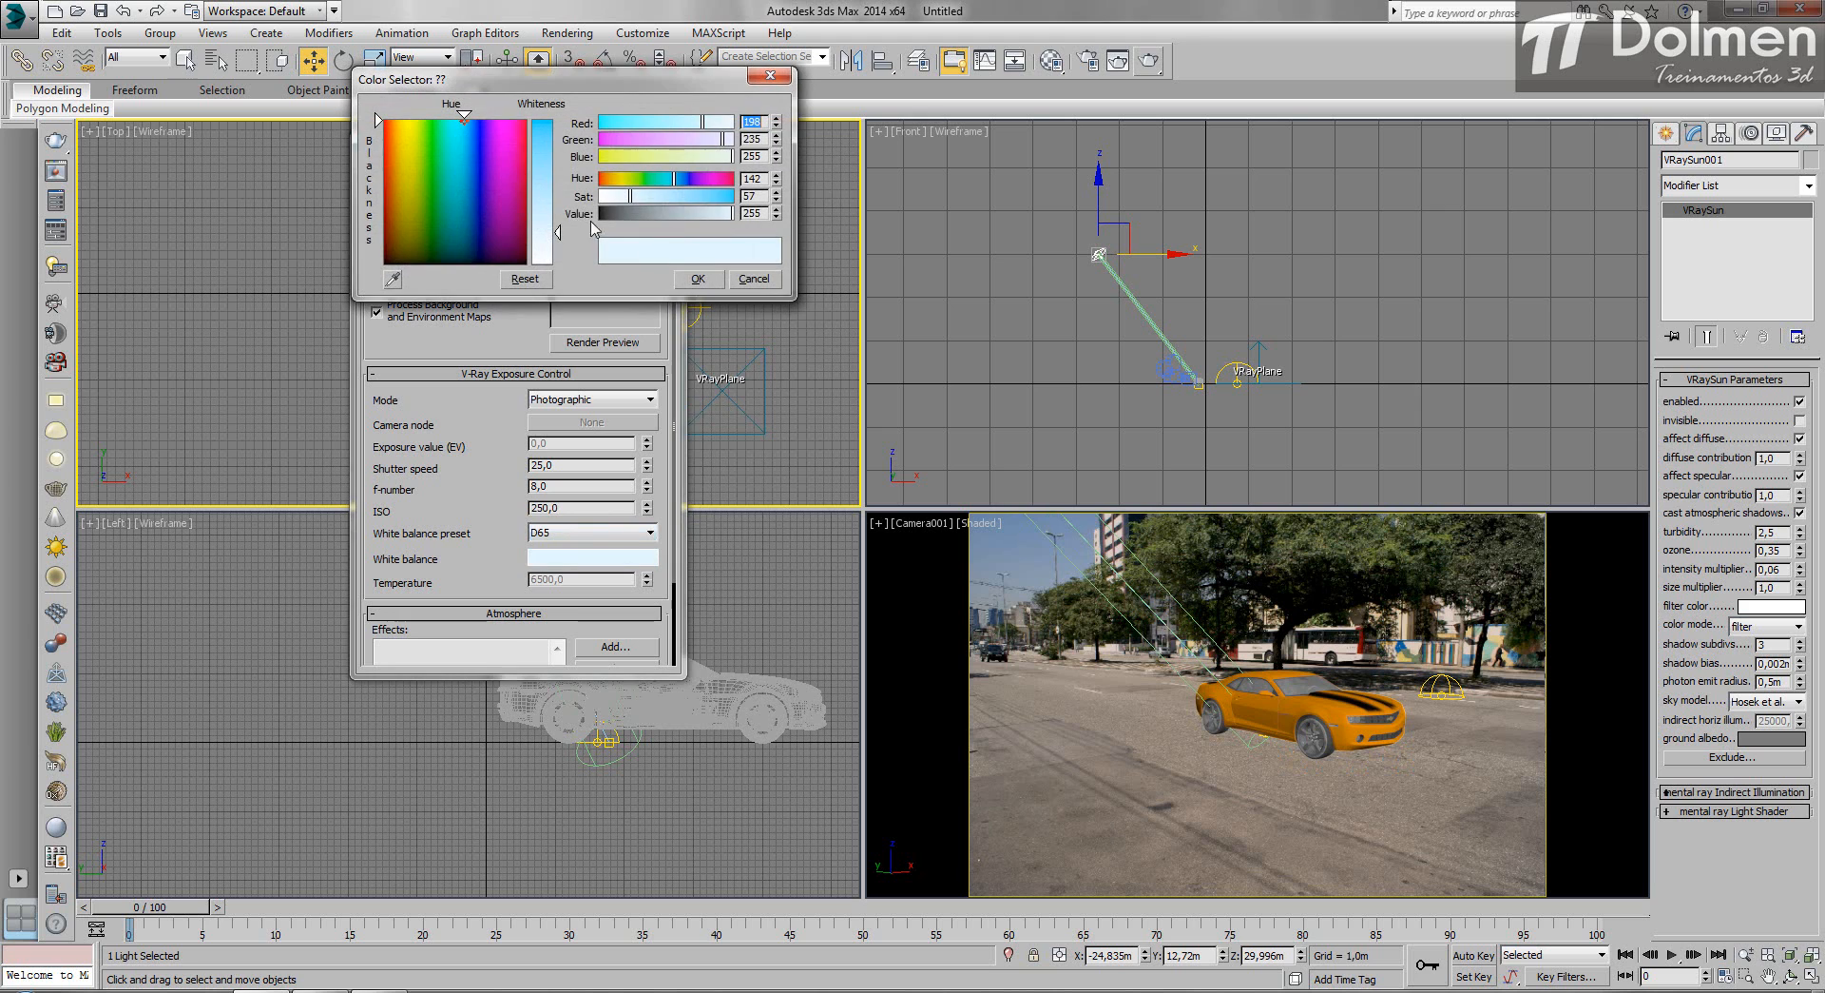
pyautogui.click(691, 278)
pyautogui.rightClick(1072, 596)
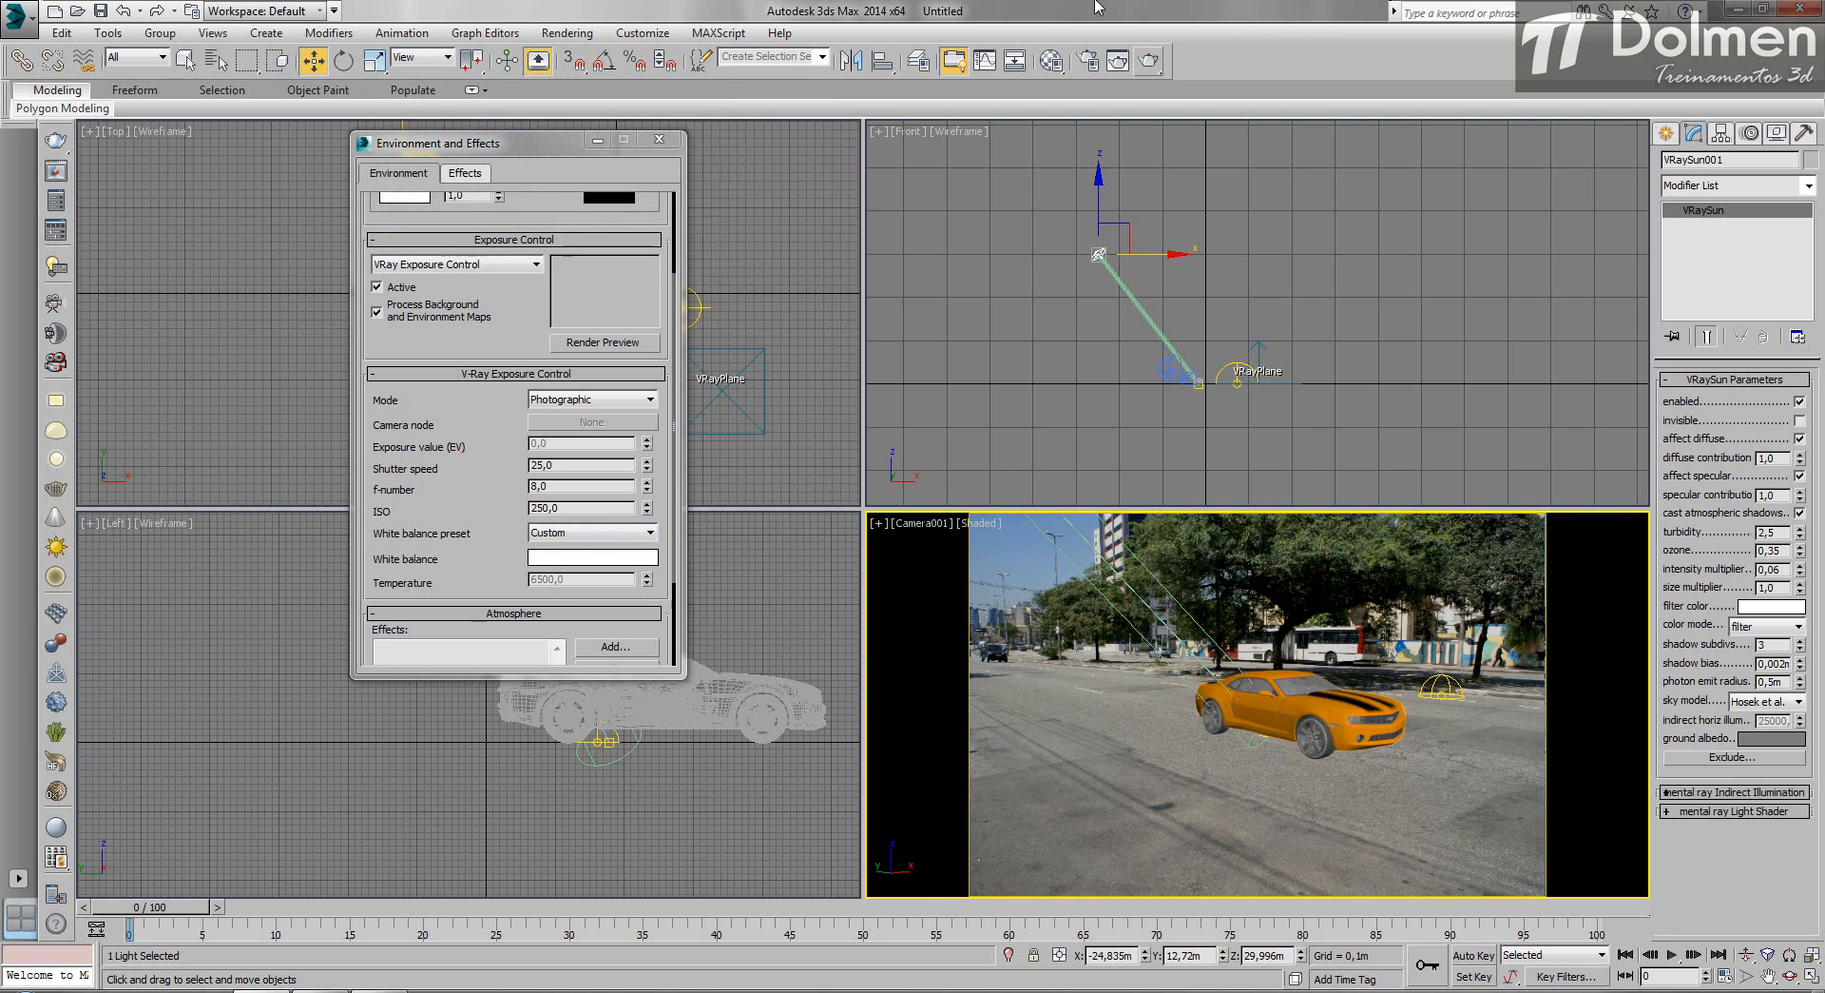
pyautogui.click(1149, 60)
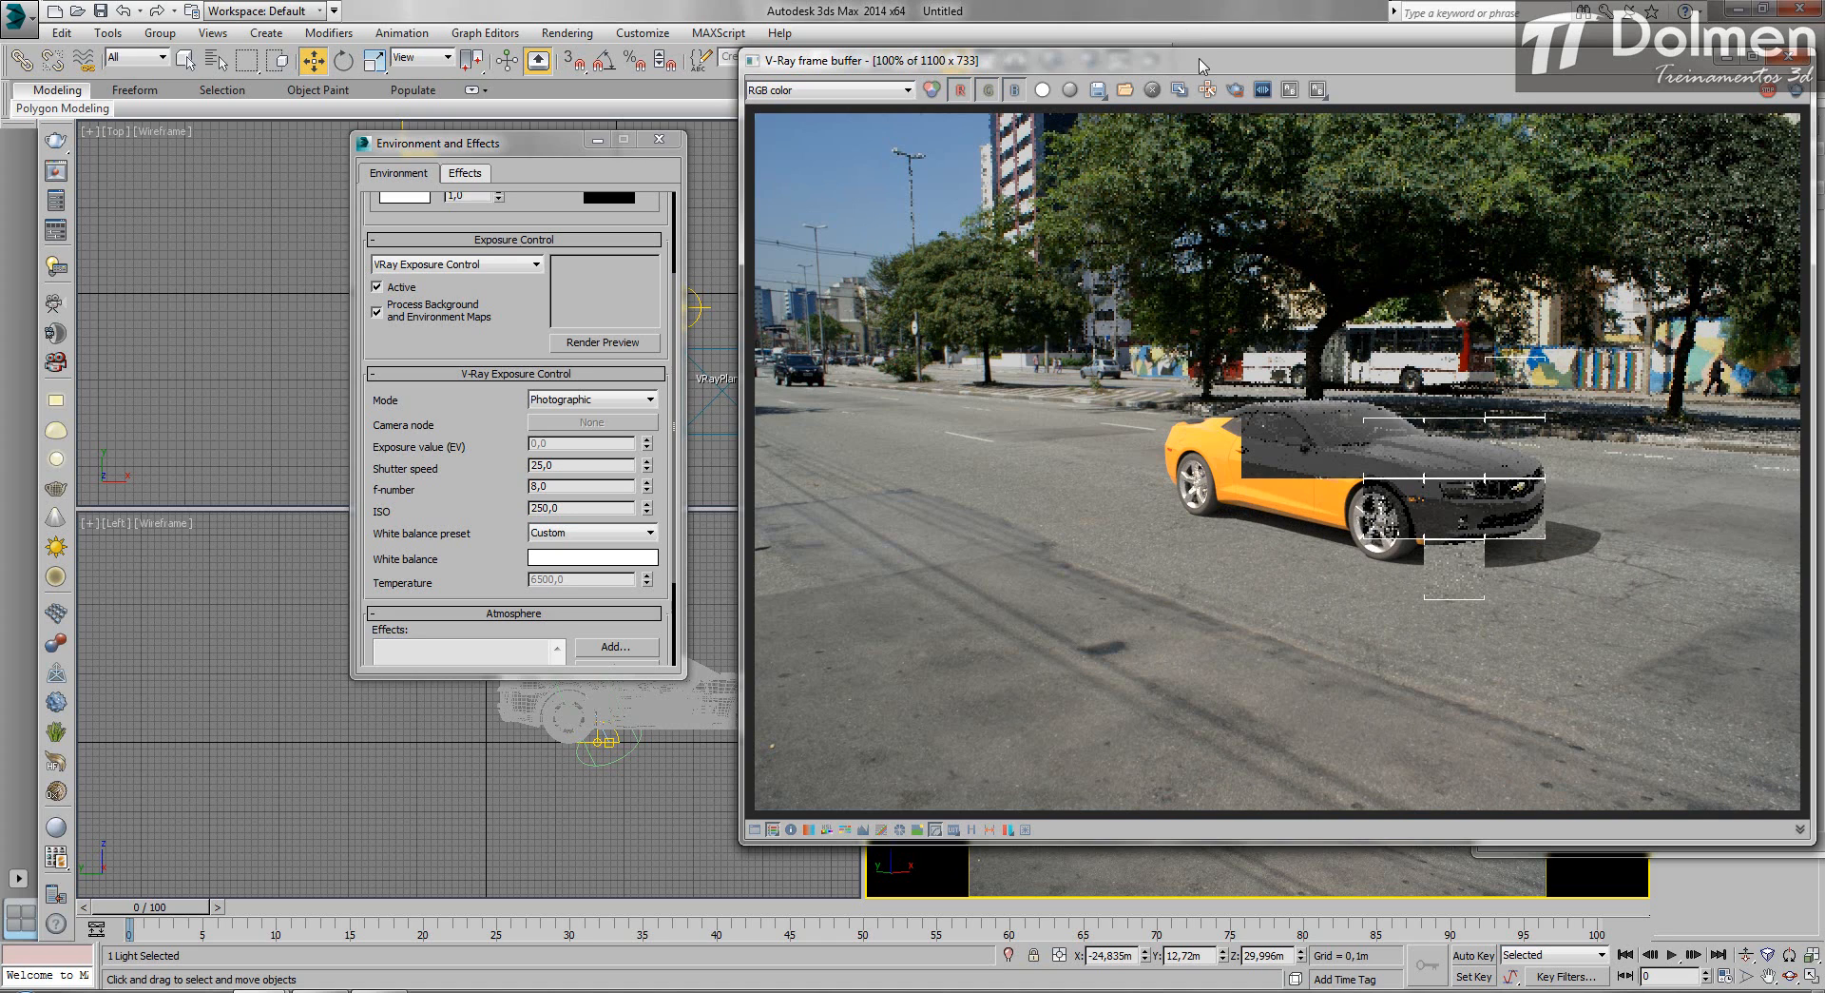
# Examine the rendered car and its ground shadow at 200%, and close the render window and the environment settings.
pyautogui.moveTo(1200, 60); pyautogui.dragTo(1147, 57)
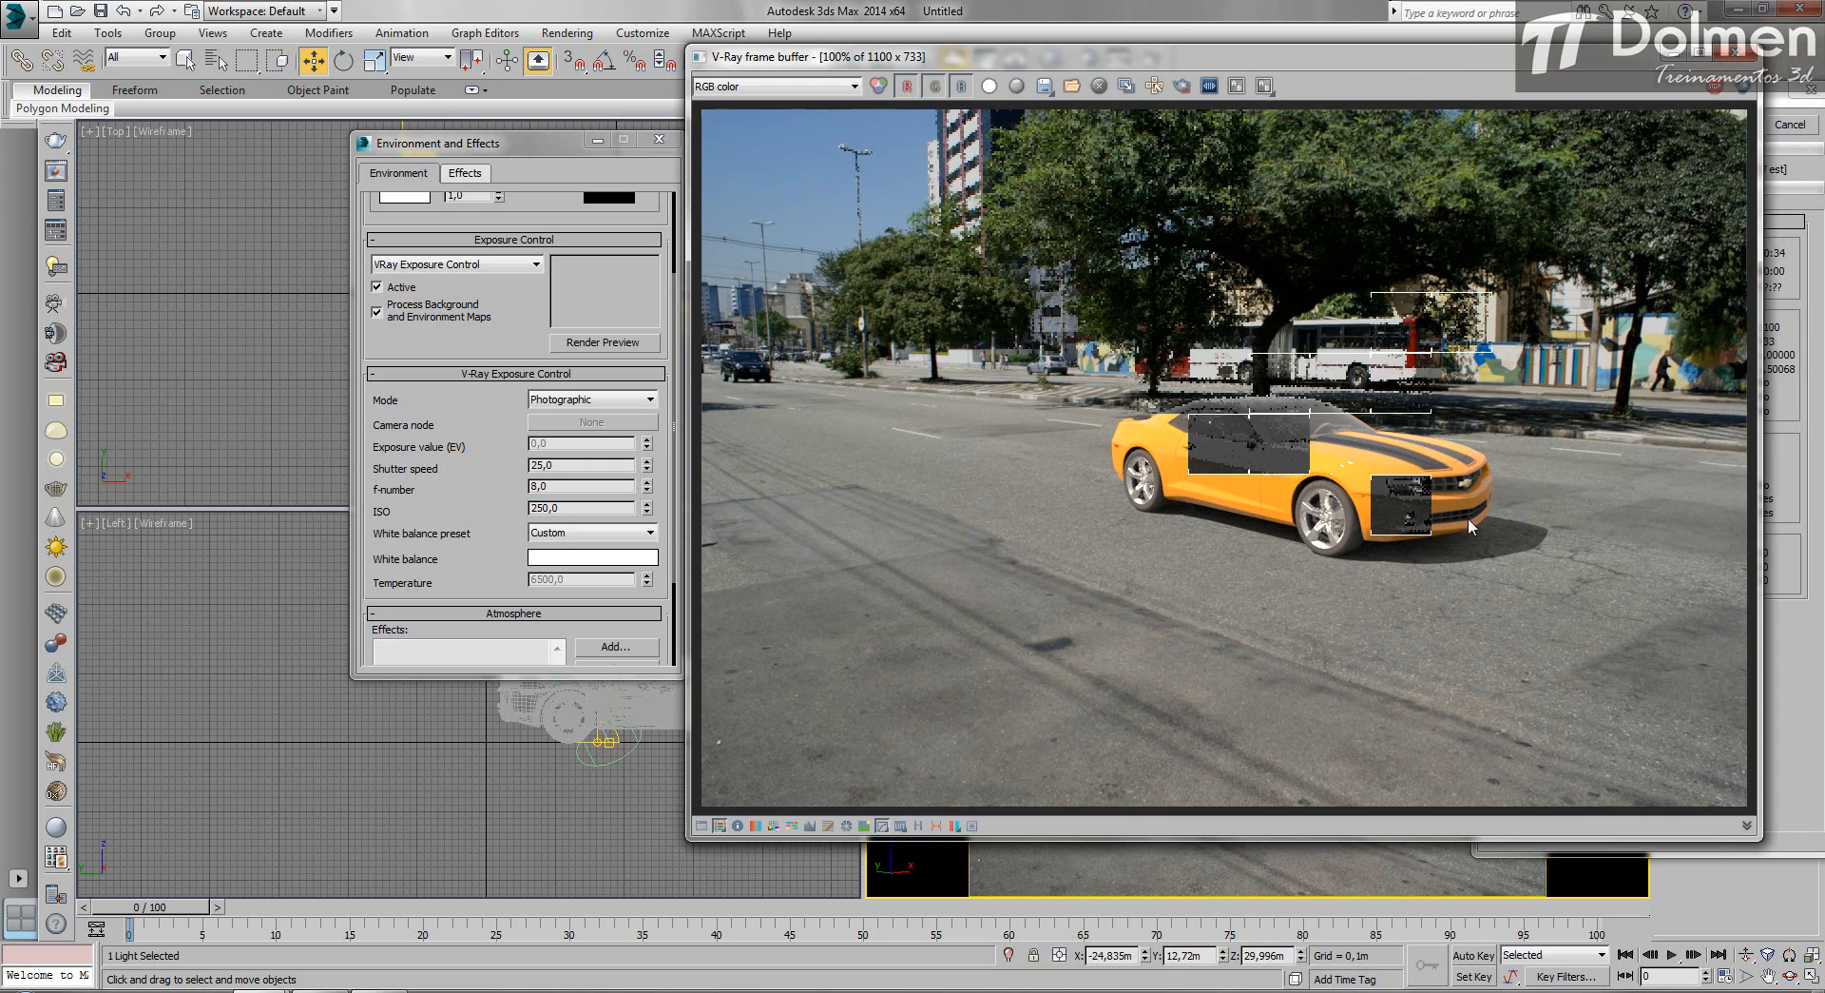
pyautogui.scroll(2, 1512, 521)
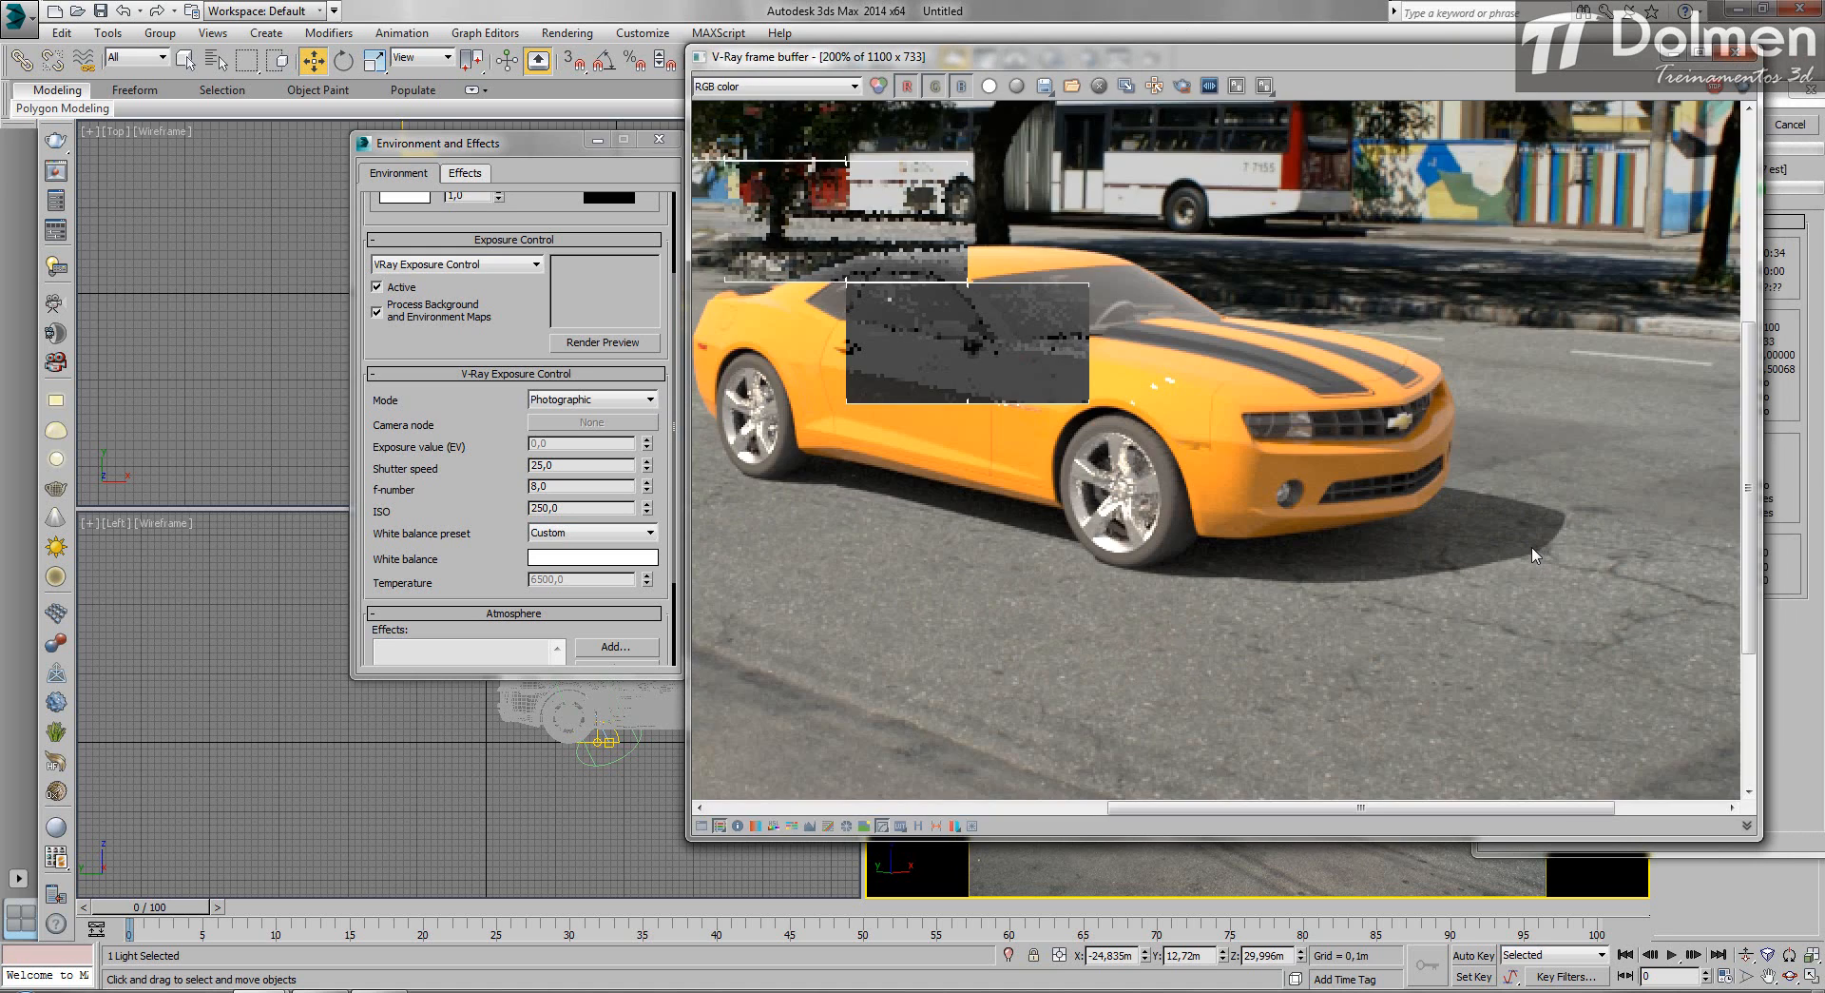
pyautogui.scroll(-1, 1356, 539)
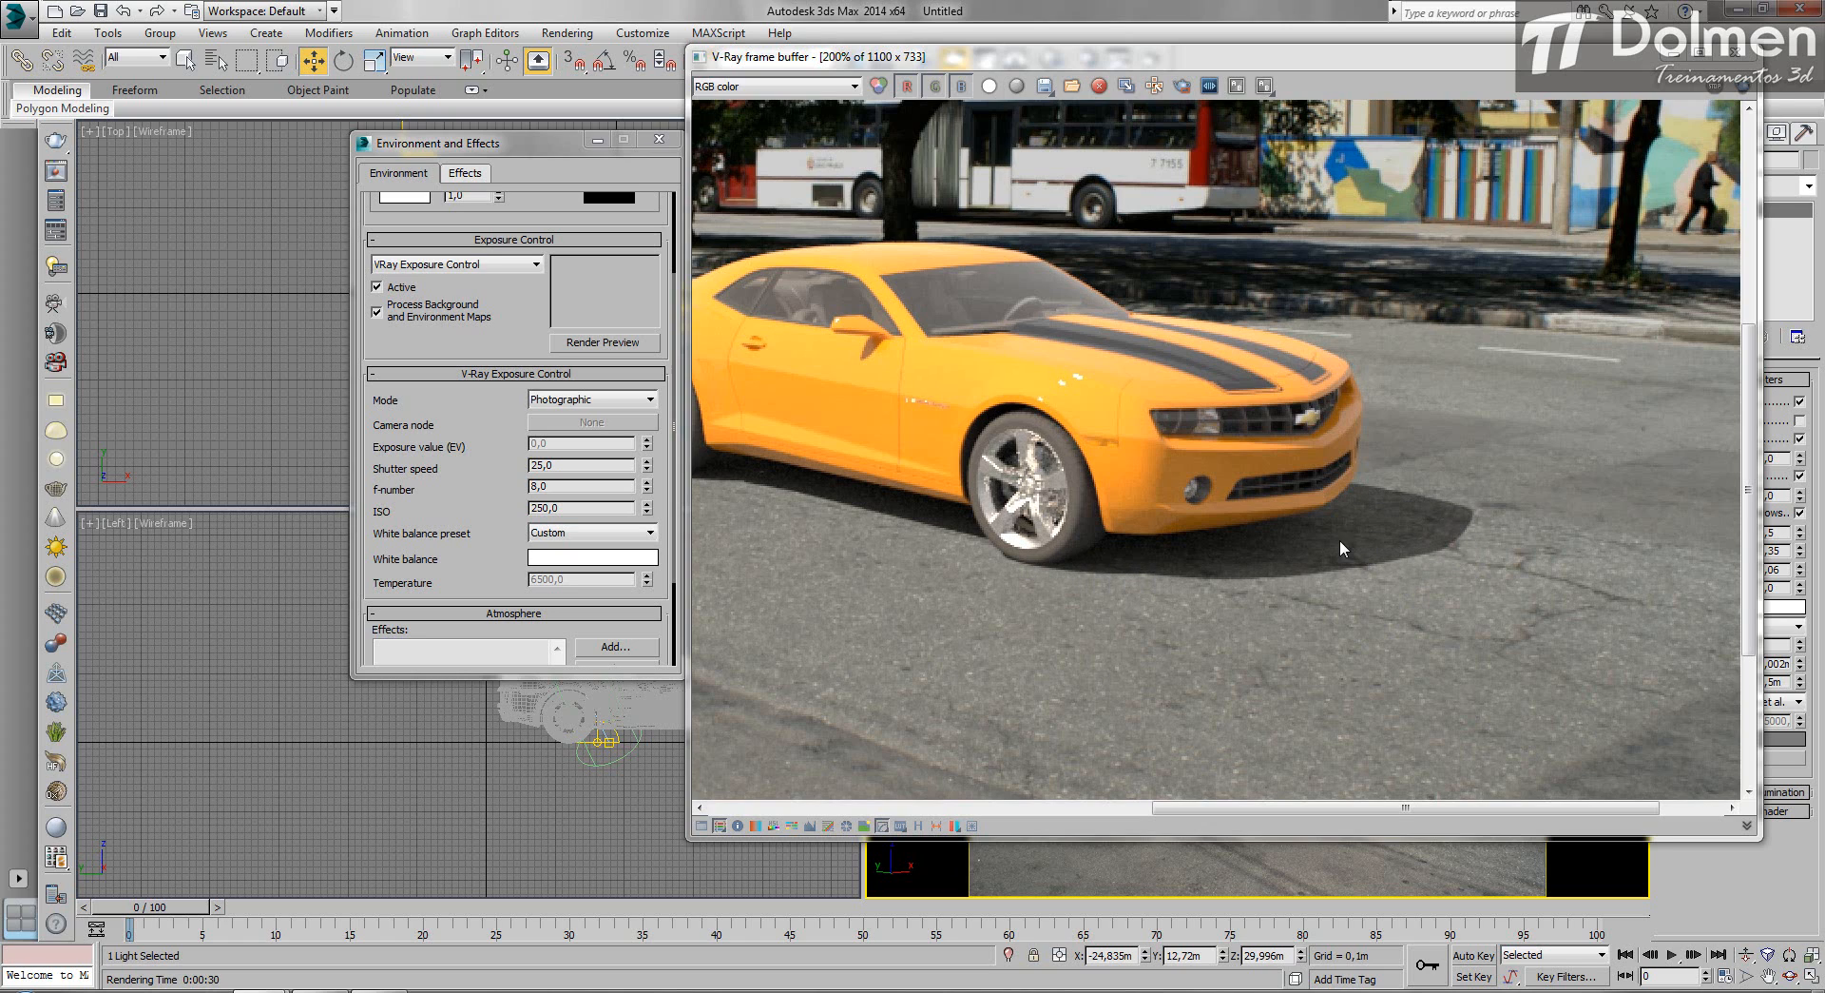
pyautogui.scroll(-1, 1369, 535)
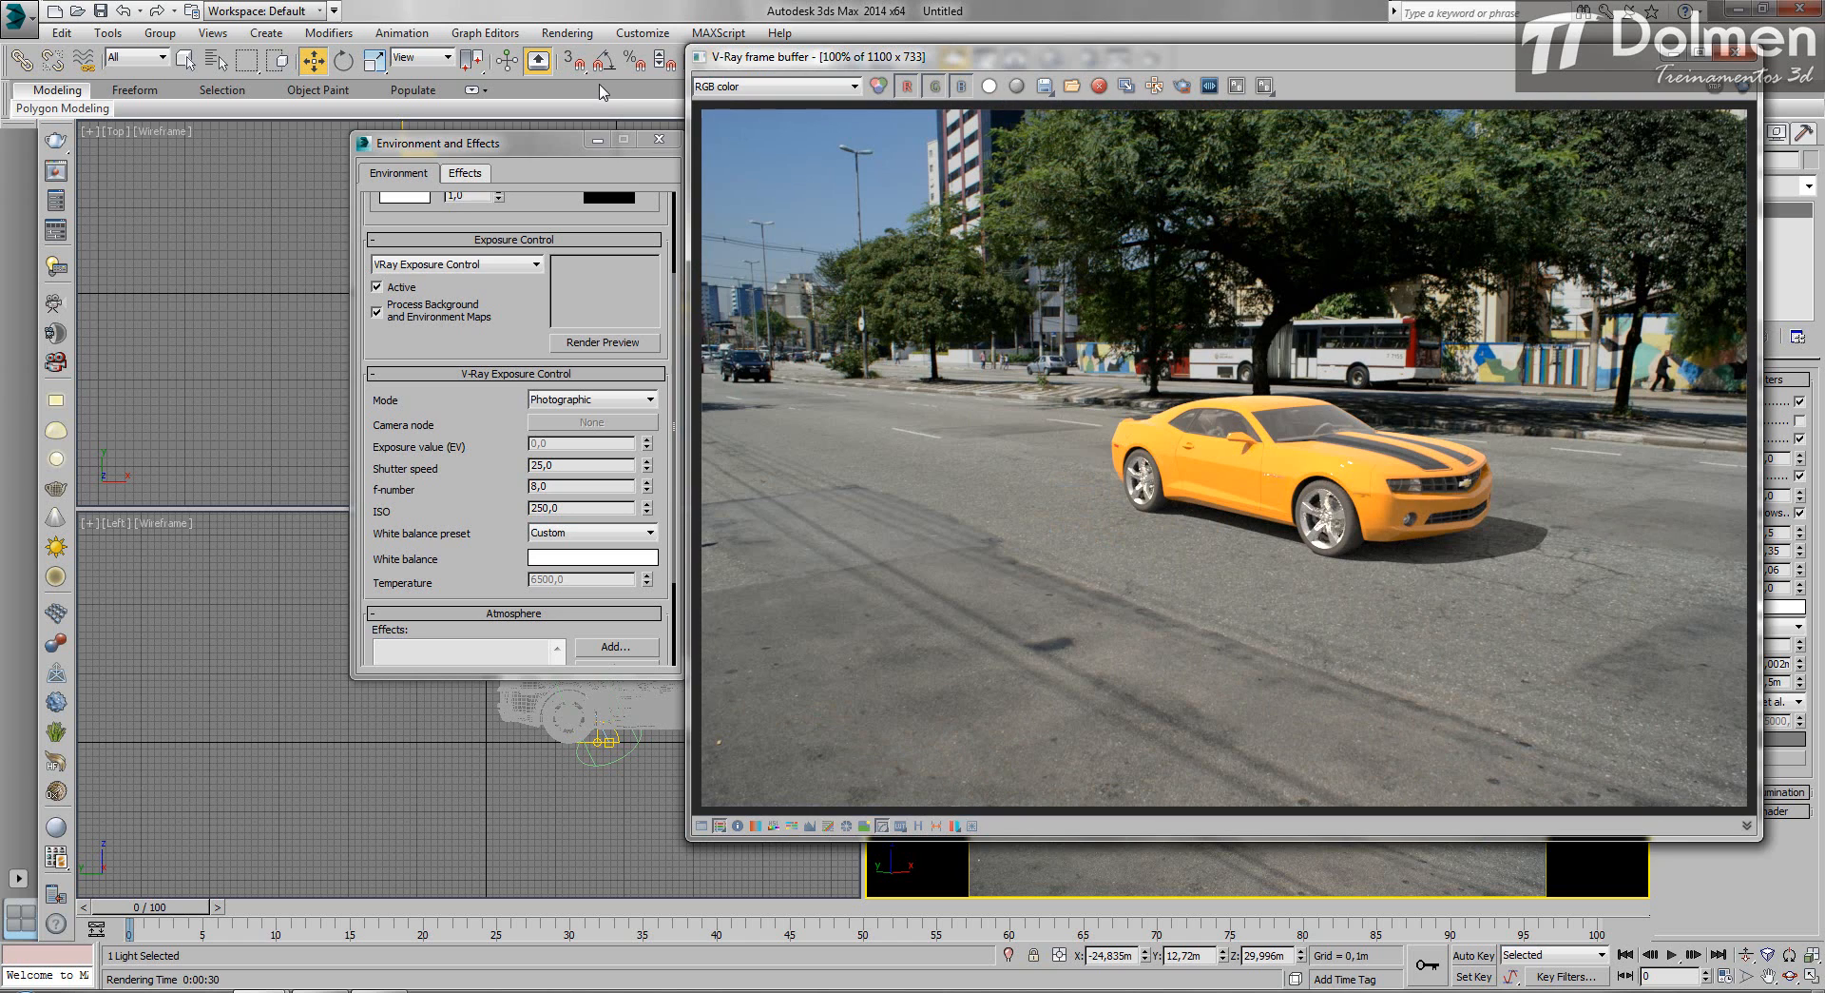
pyautogui.click(549, 145)
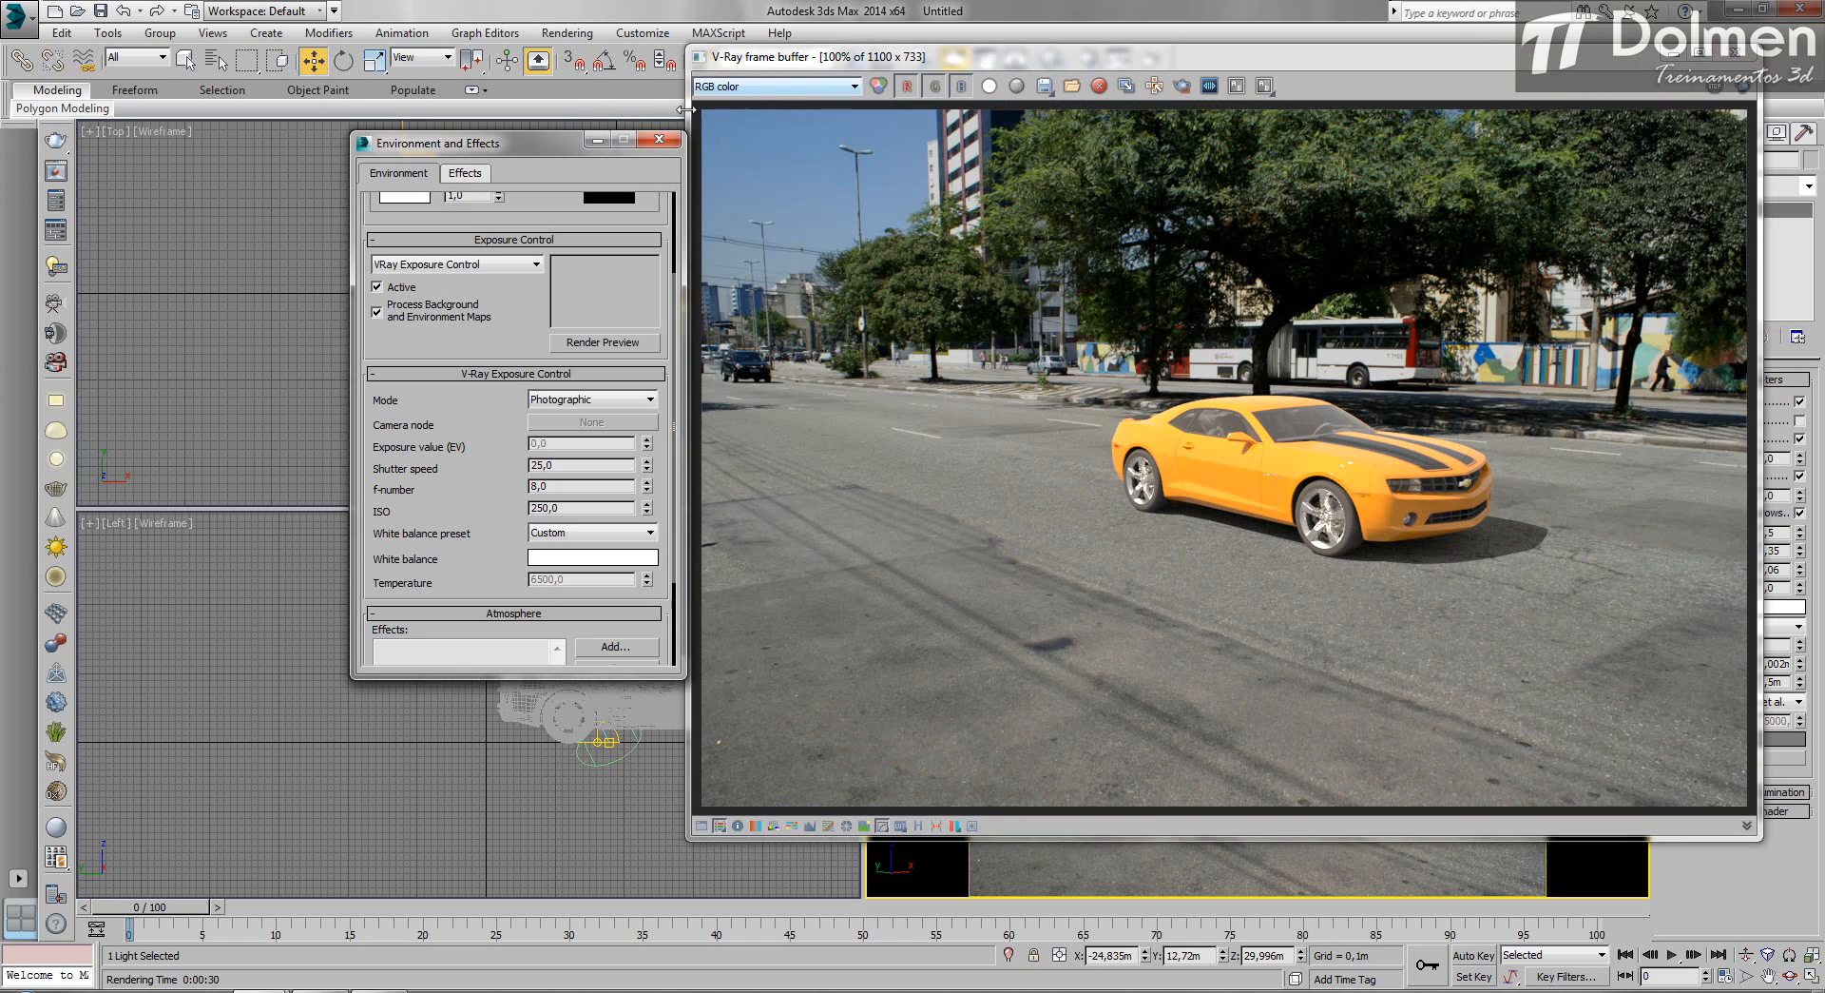
pyautogui.click(658, 140)
pyautogui.click(1742, 56)
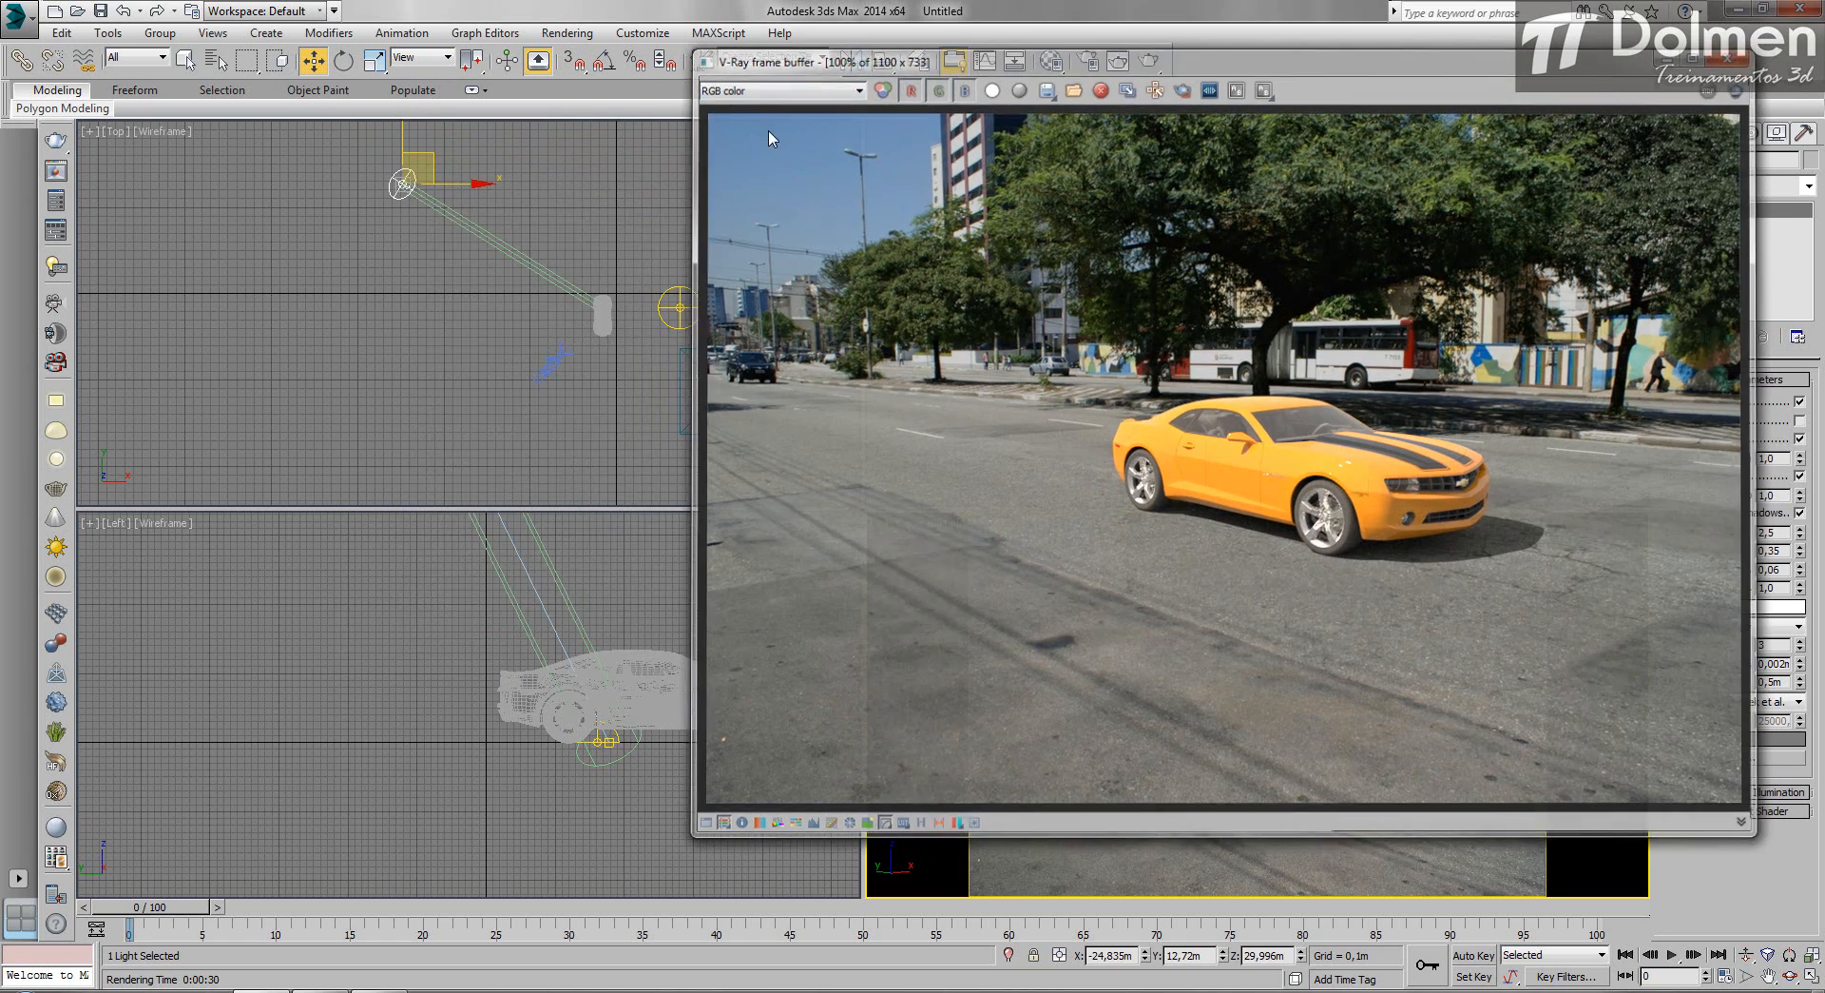
# Move the VRaySun in the top view by about 11,5 m in X and 4,8 m in Y.
pyautogui.moveTo(436, 161); pyautogui.dragTo(535, 121)
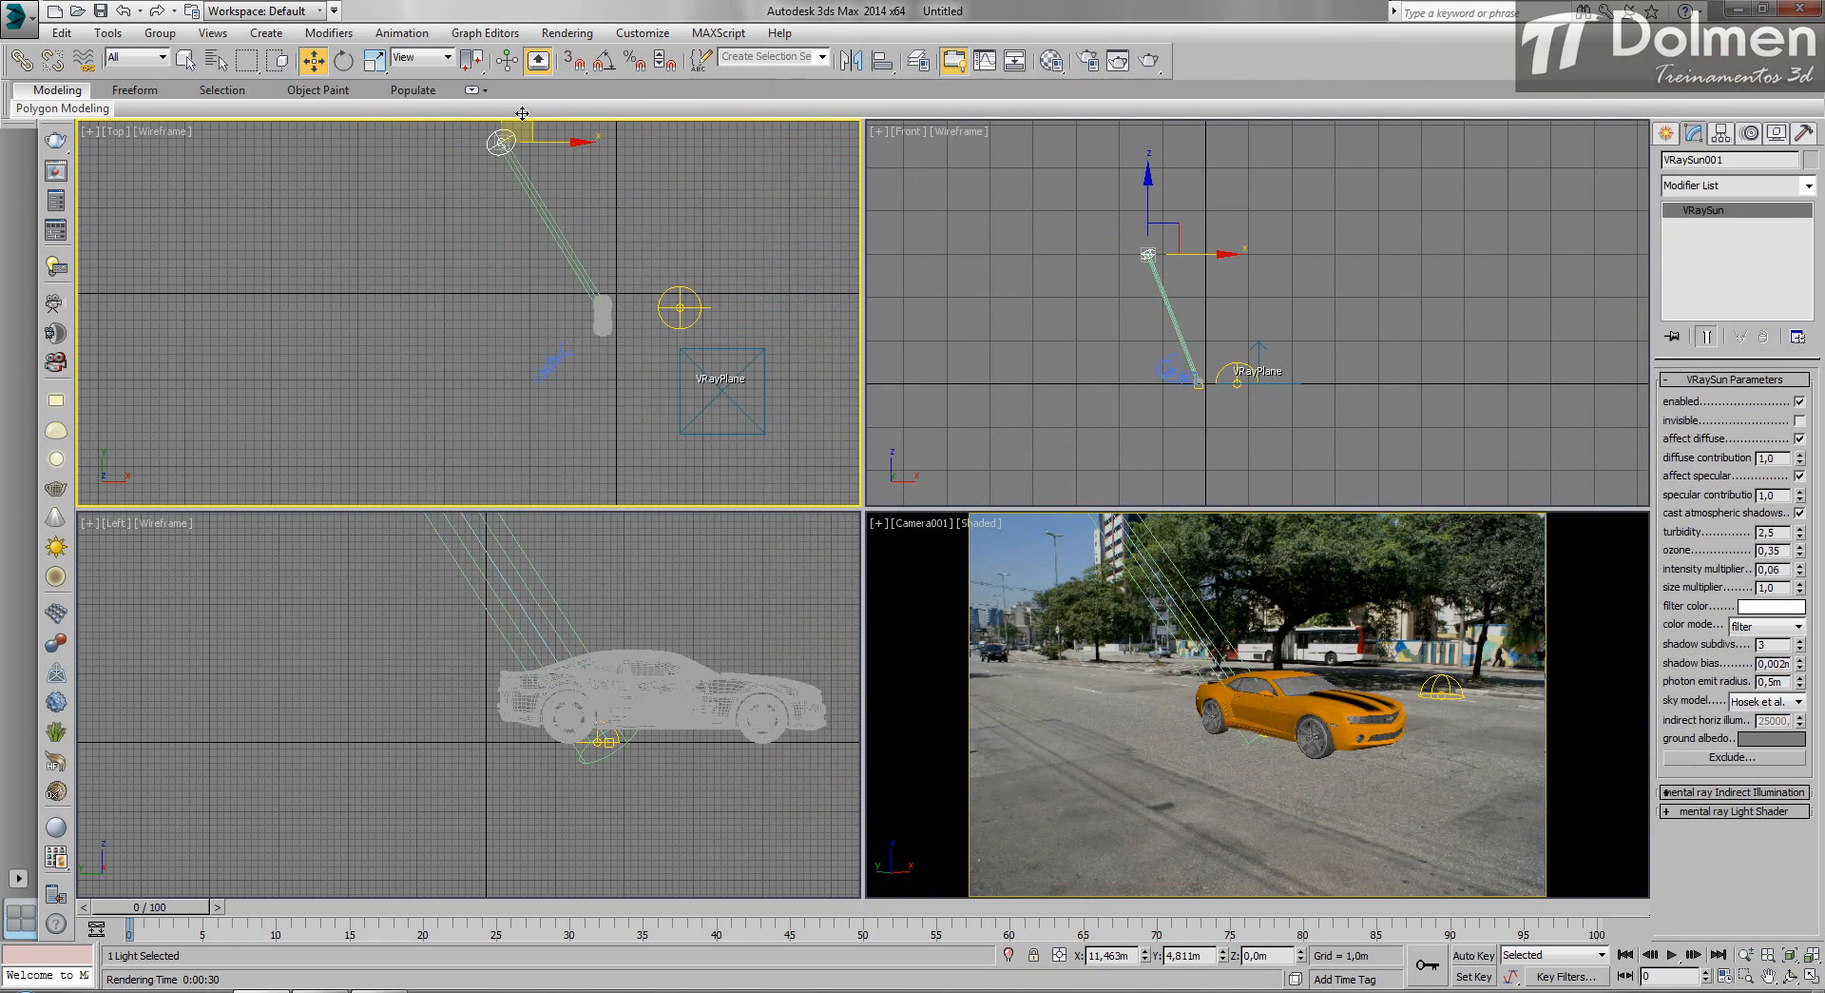
pyautogui.click(1800, 574)
# Set the dome light's multiplier to 0,8 and render the camera view.
pyautogui.click(679, 309)
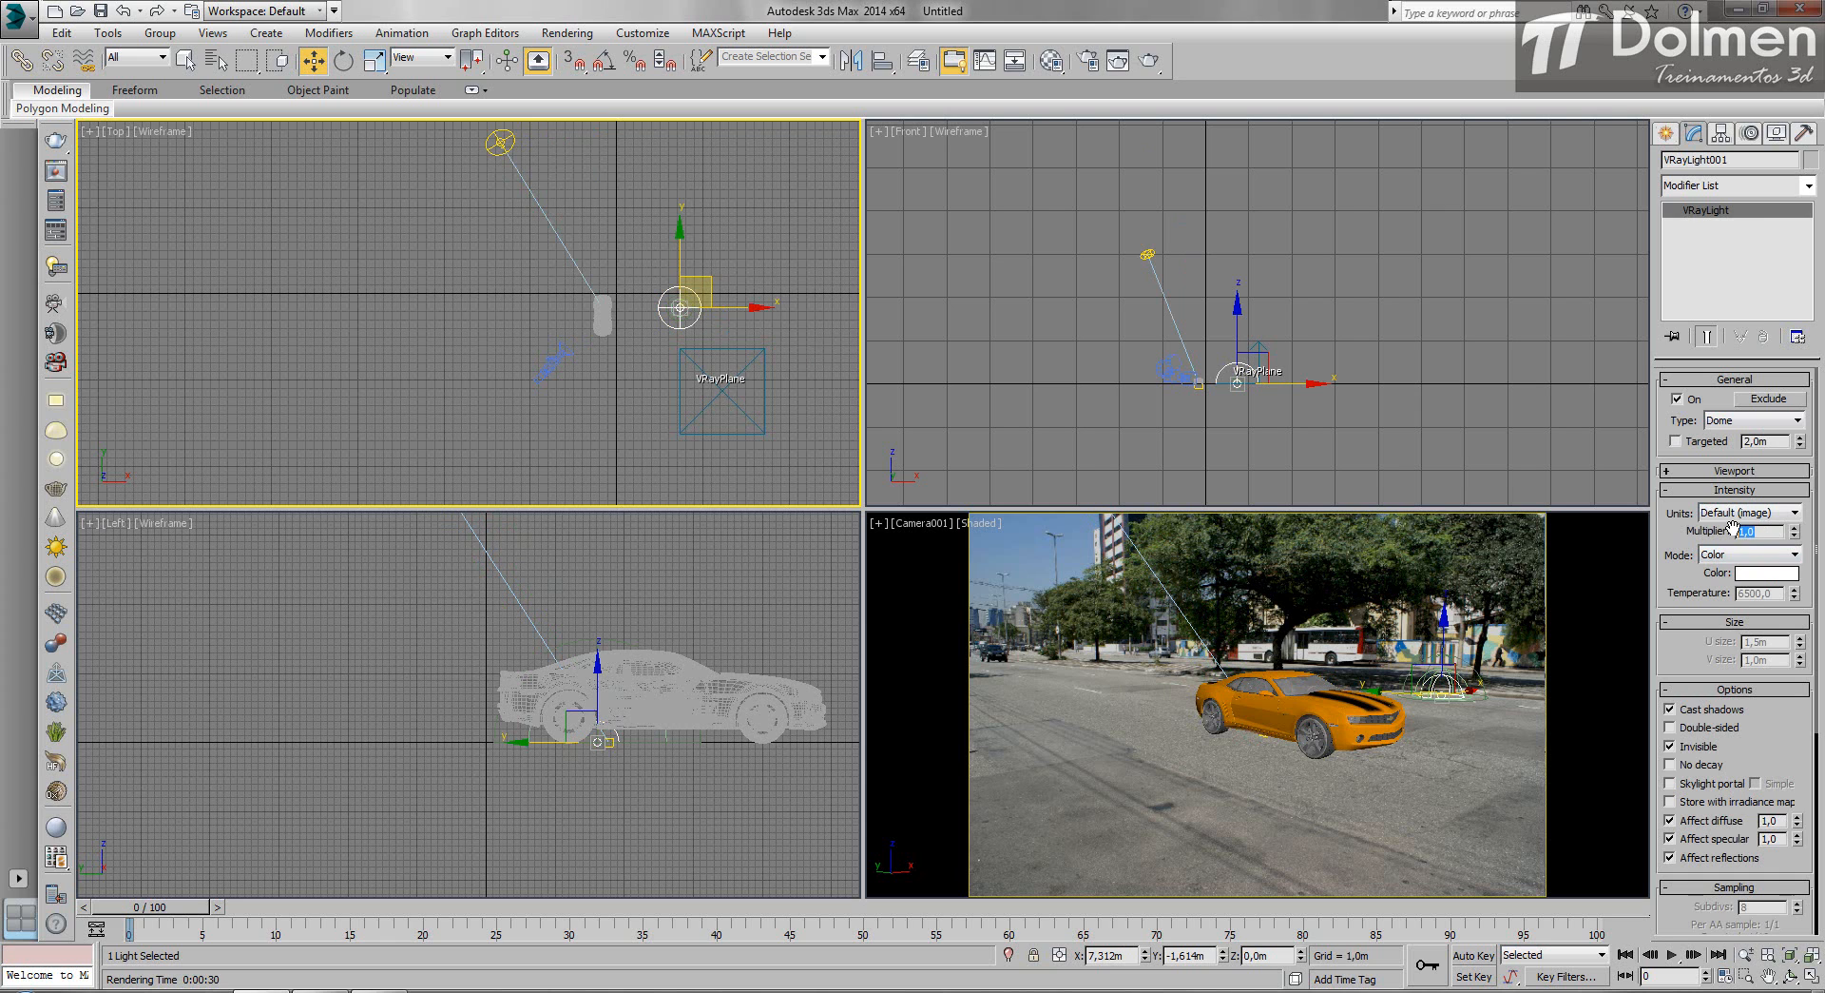
pyautogui.rightClick(1179, 609)
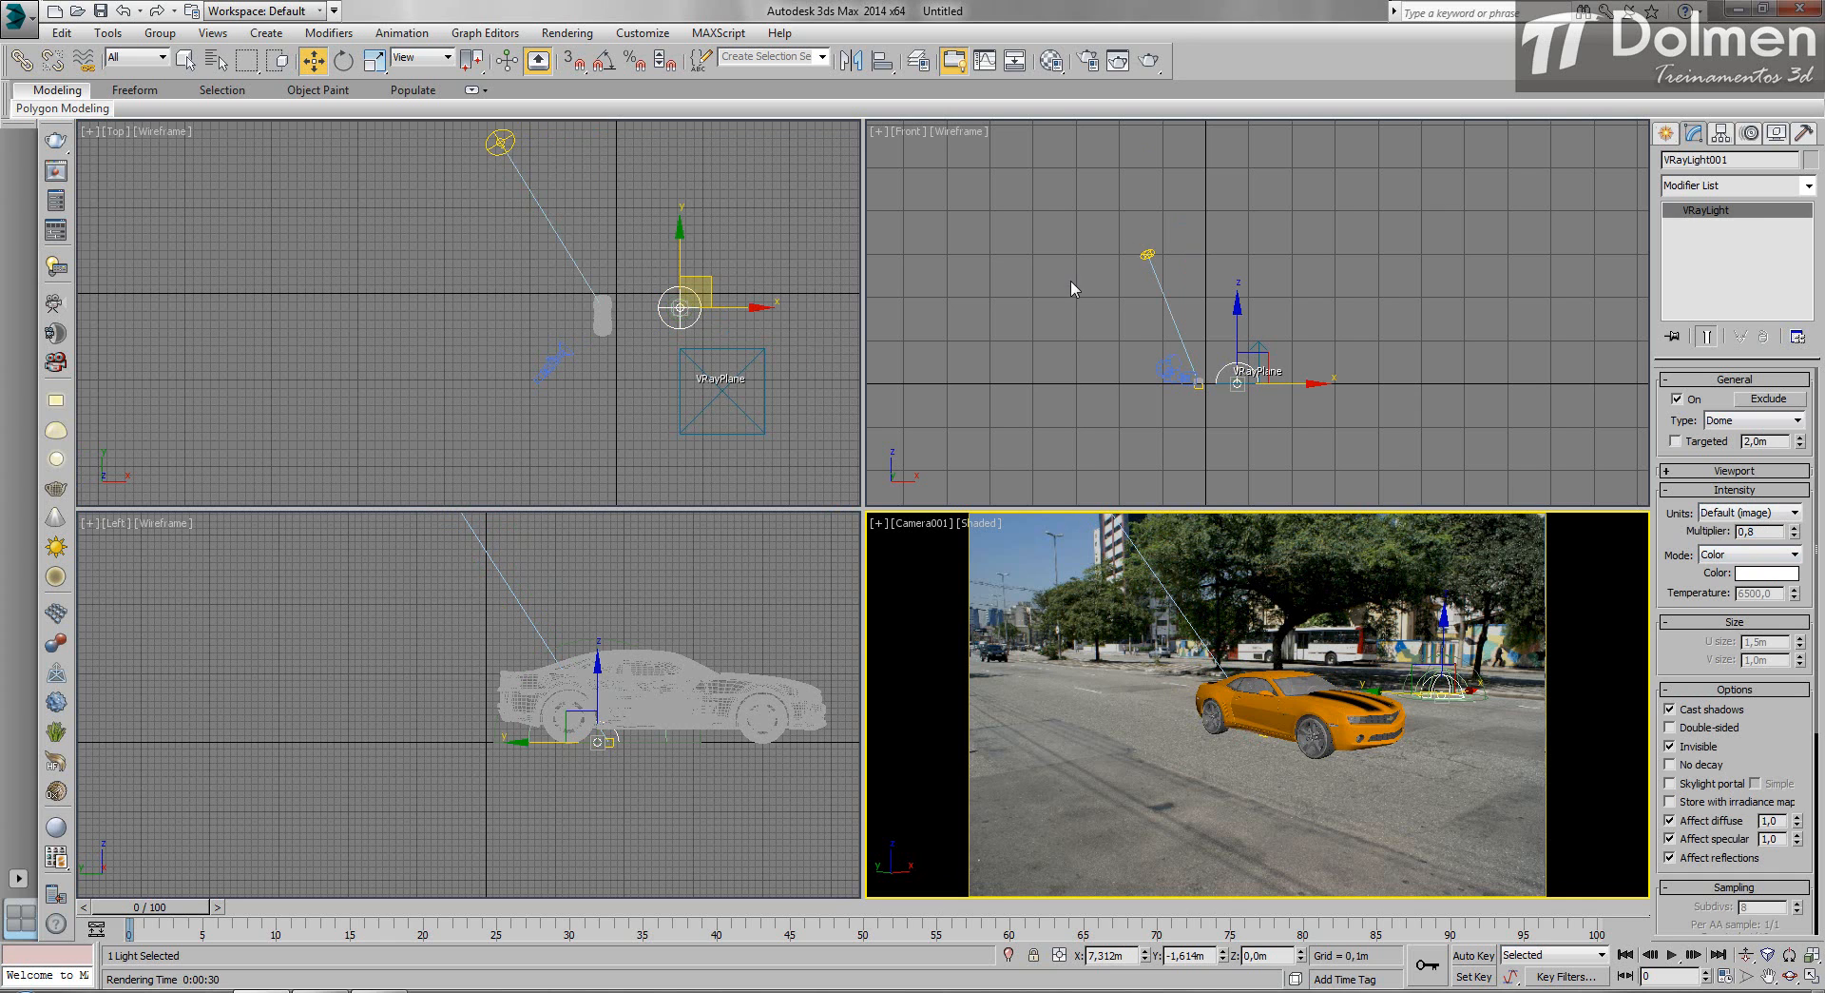
pyautogui.click(1149, 60)
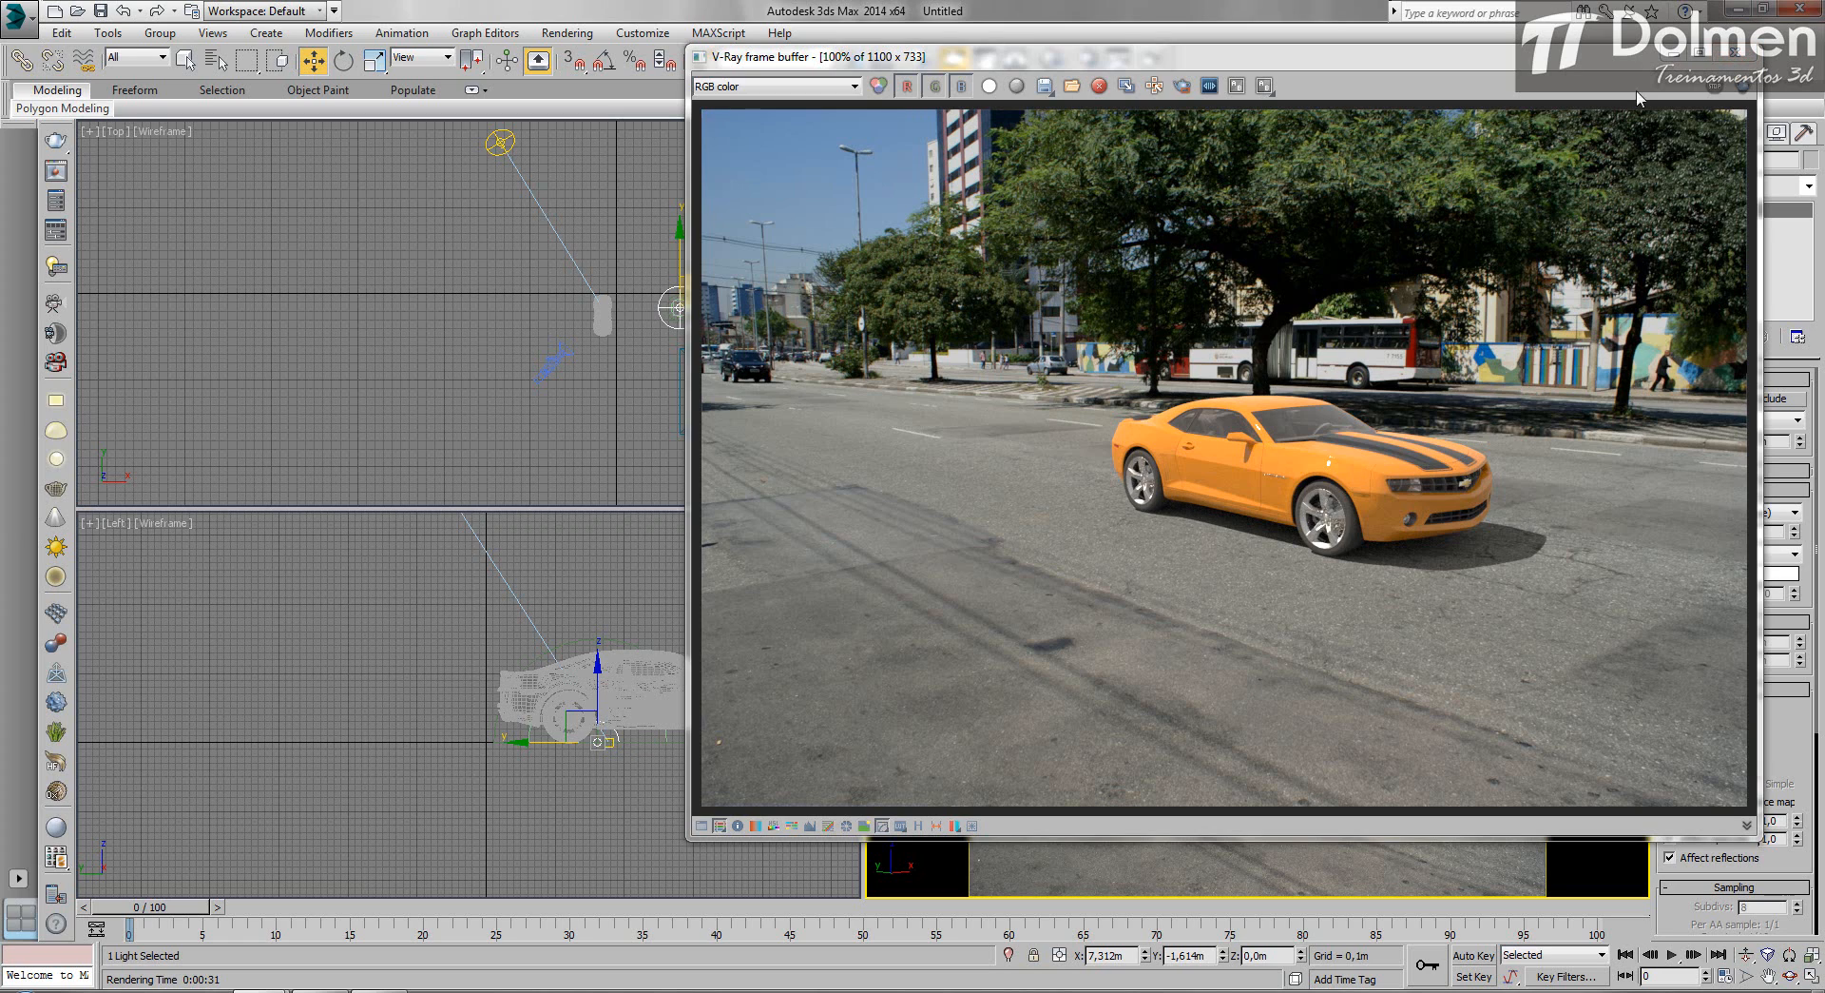
pyautogui.click(1743, 56)
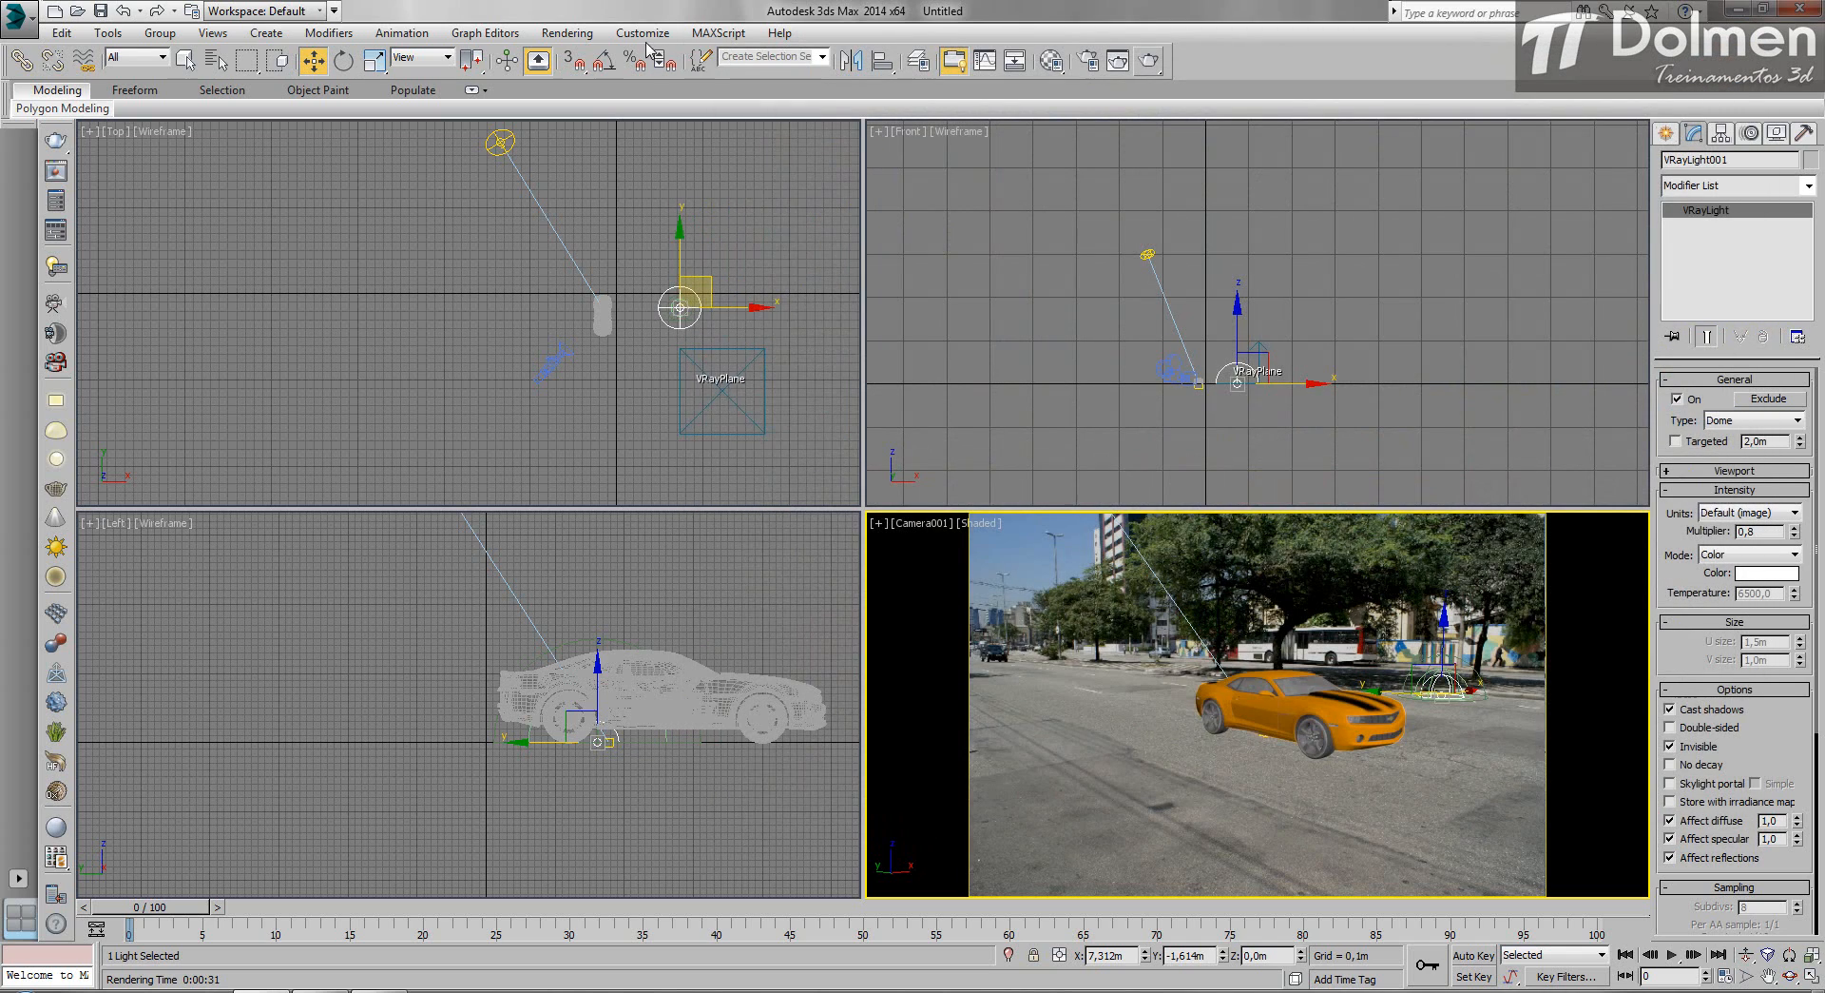
# Enable motion blur in the V-Ray camera render settings with 3 geometry samples and 2 prepass samples.
pyautogui.click(566, 33)
pyautogui.click(589, 73)
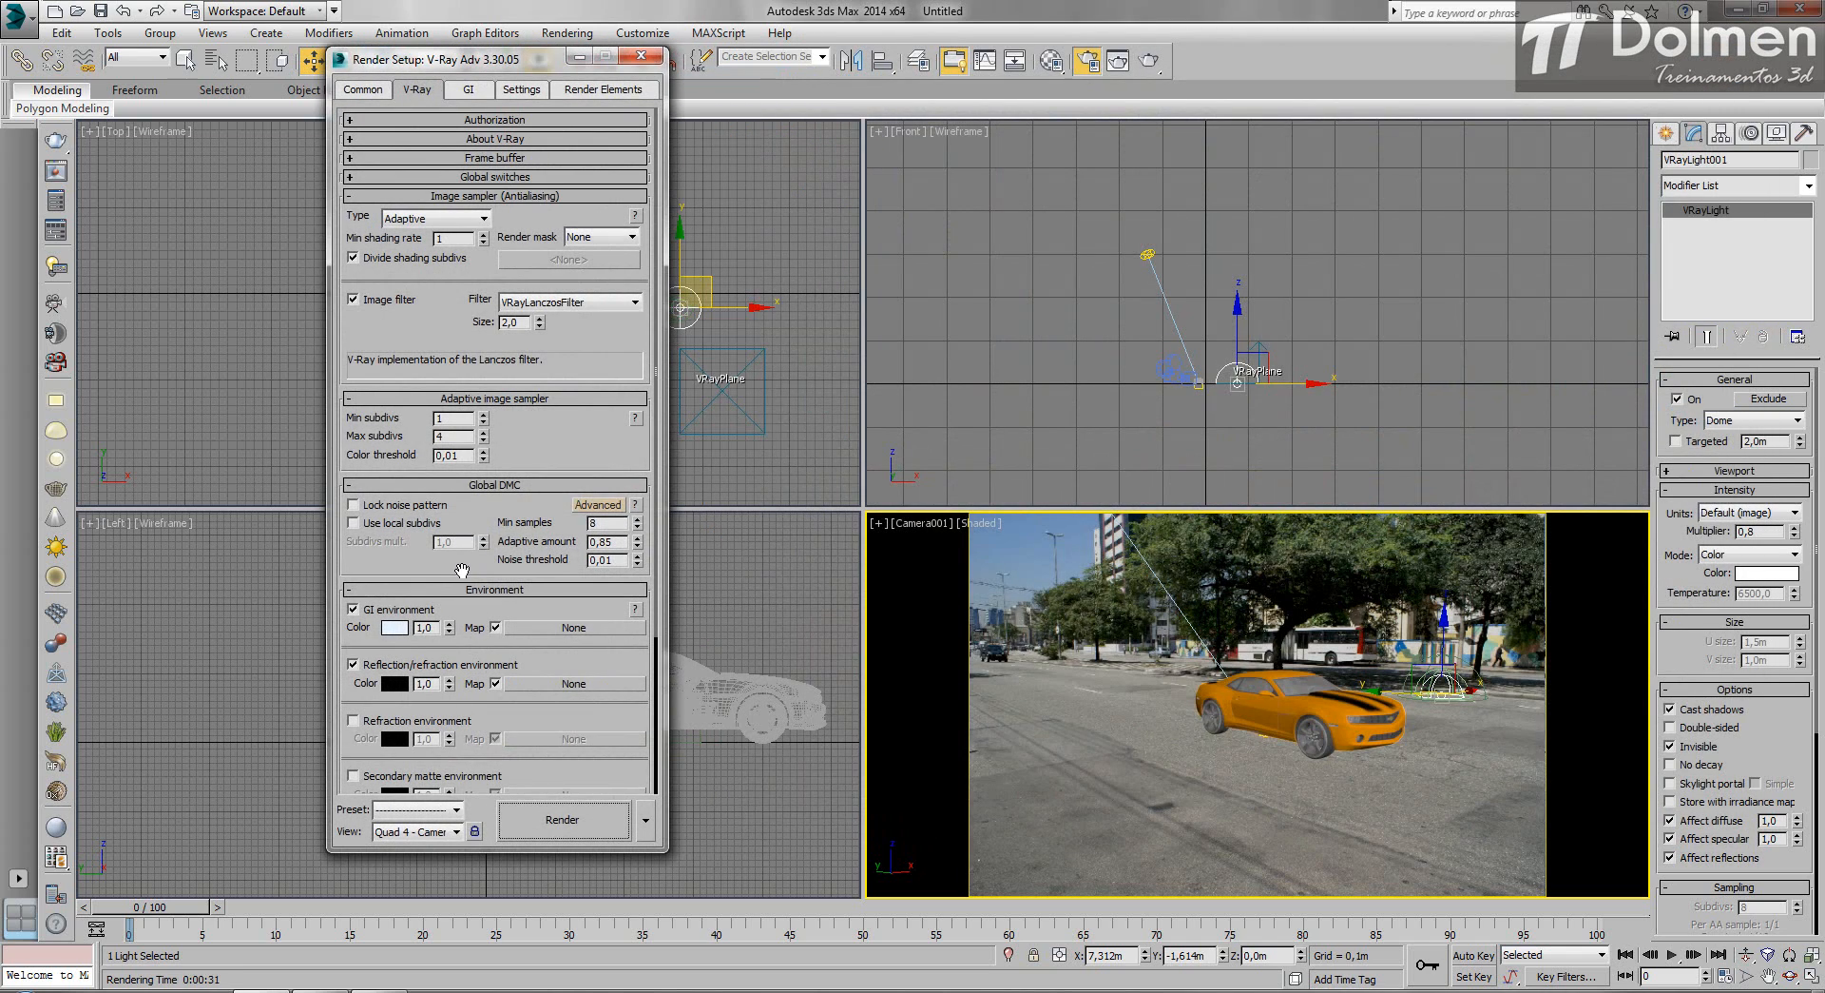
pyautogui.scroll(-3, 448, 568)
pyautogui.click(511, 782)
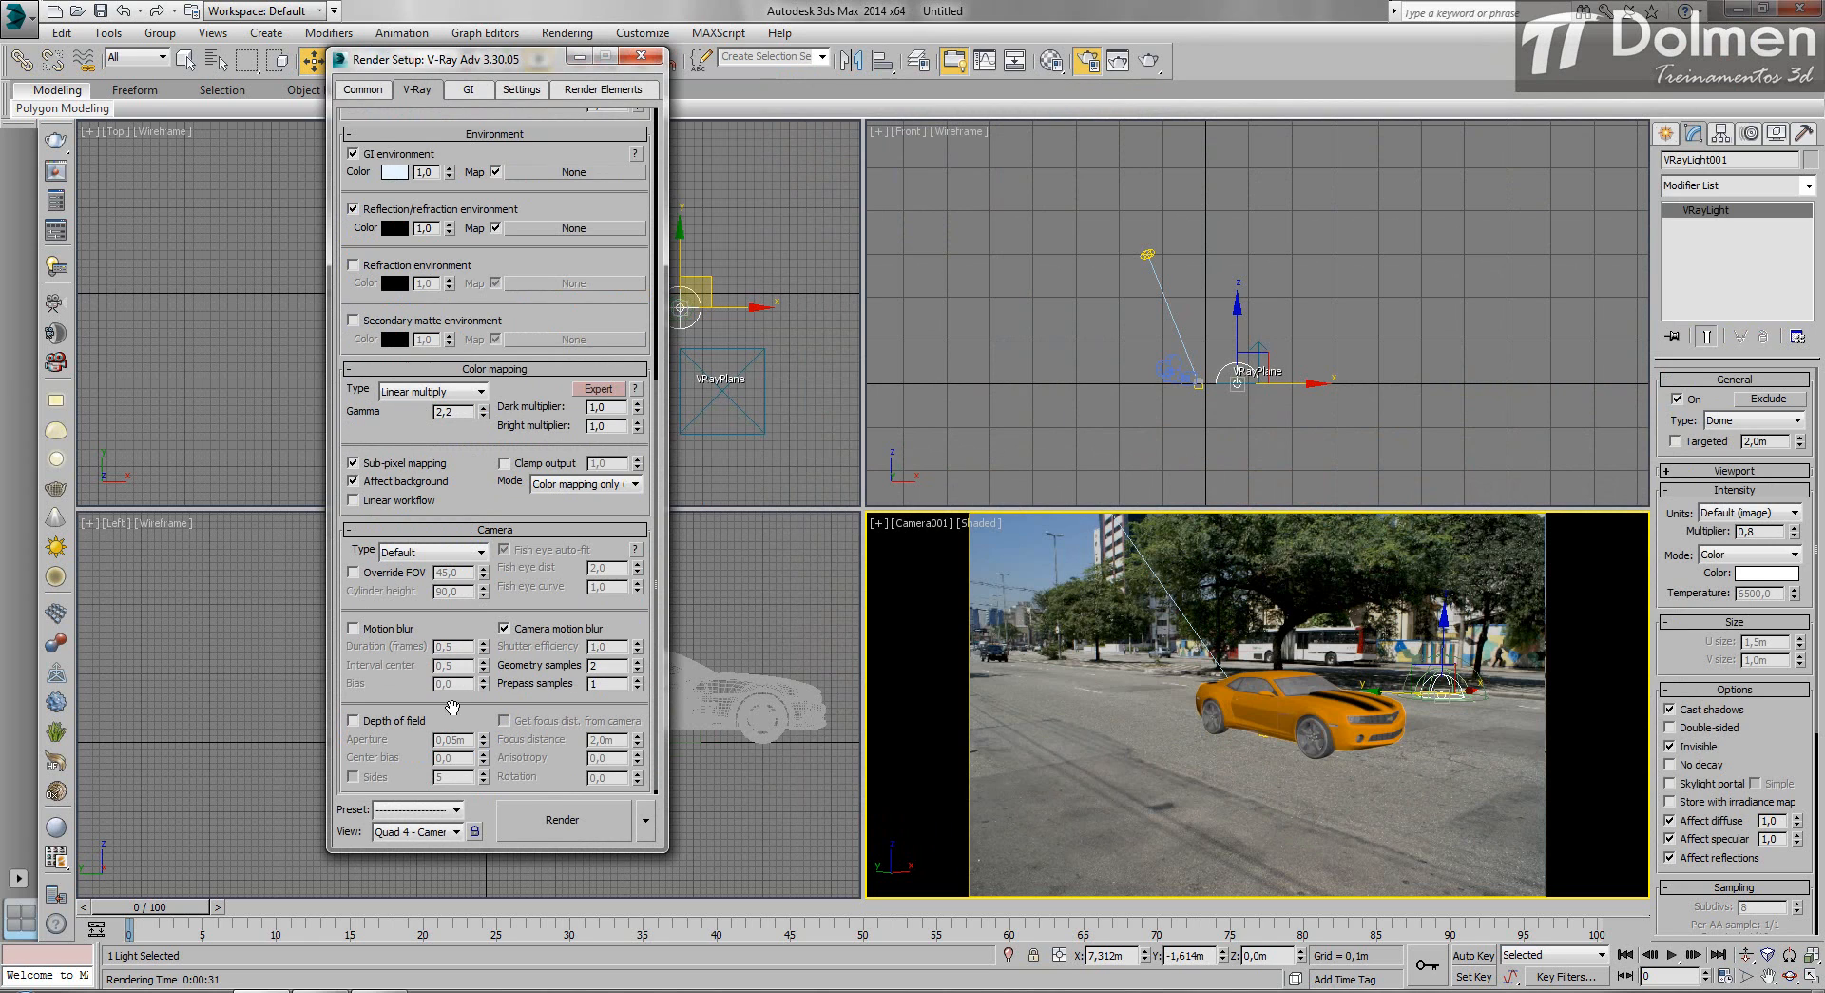
pyautogui.click(390, 629)
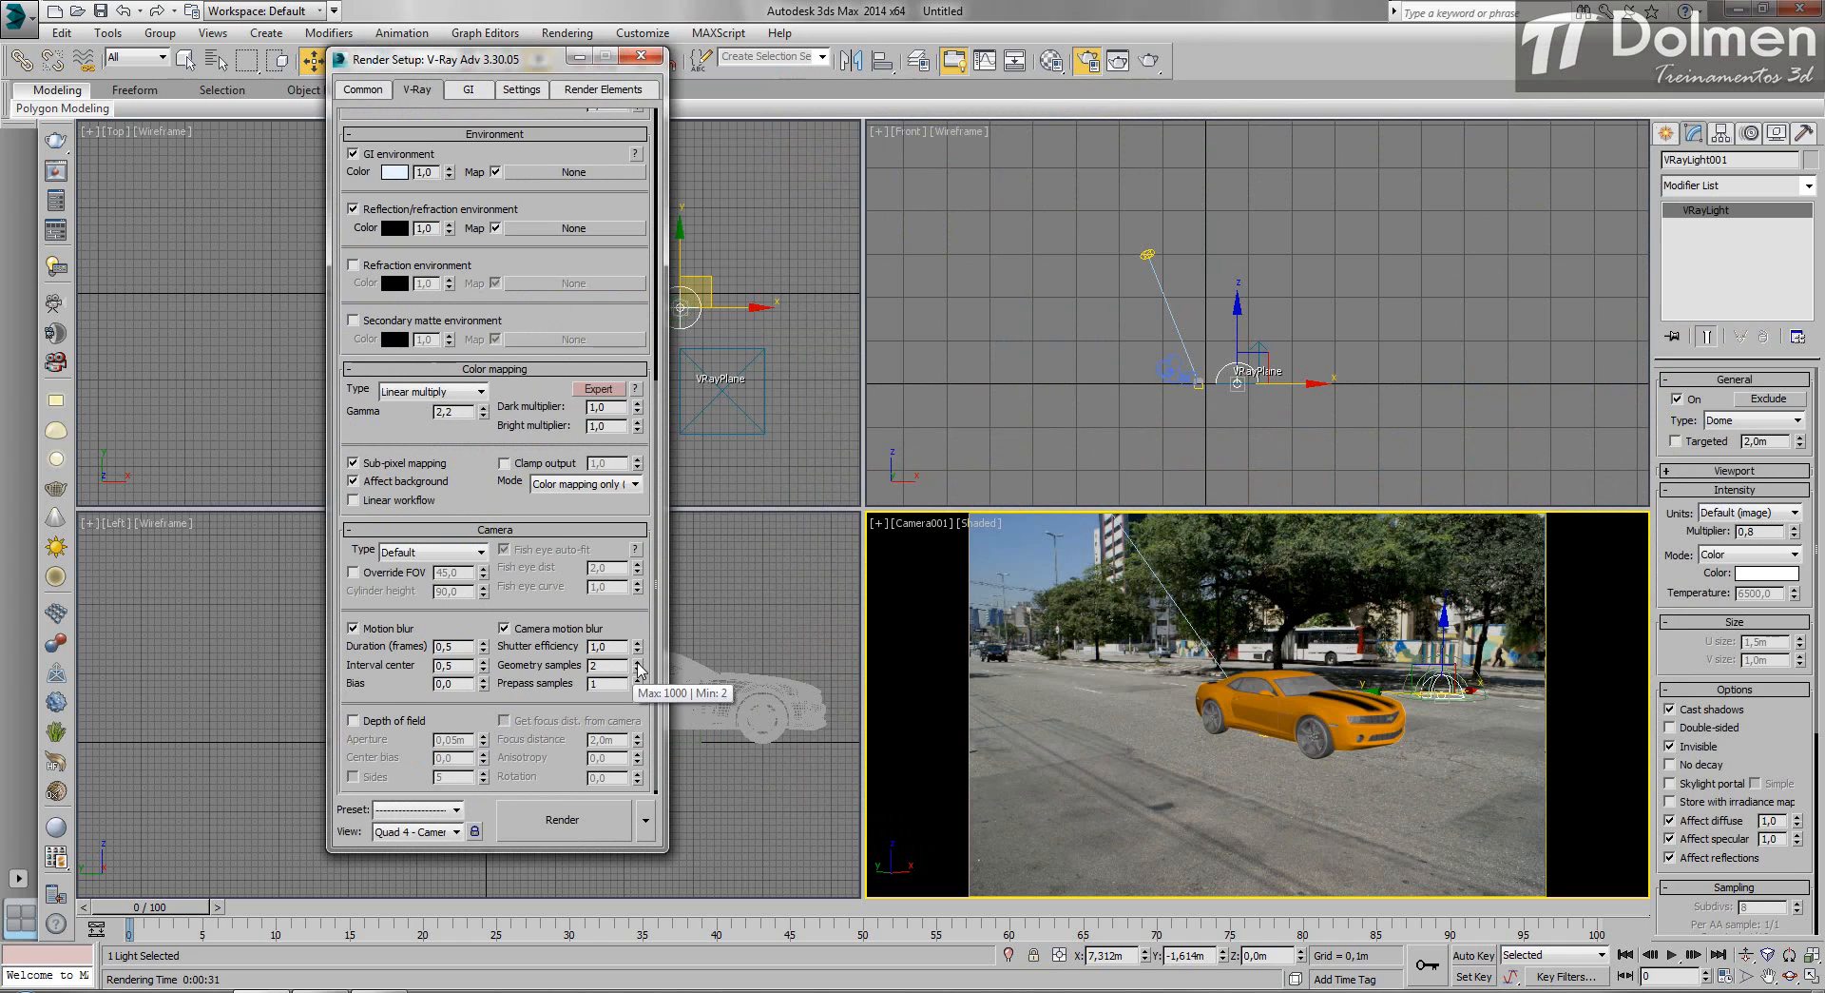
pyautogui.click(637, 662)
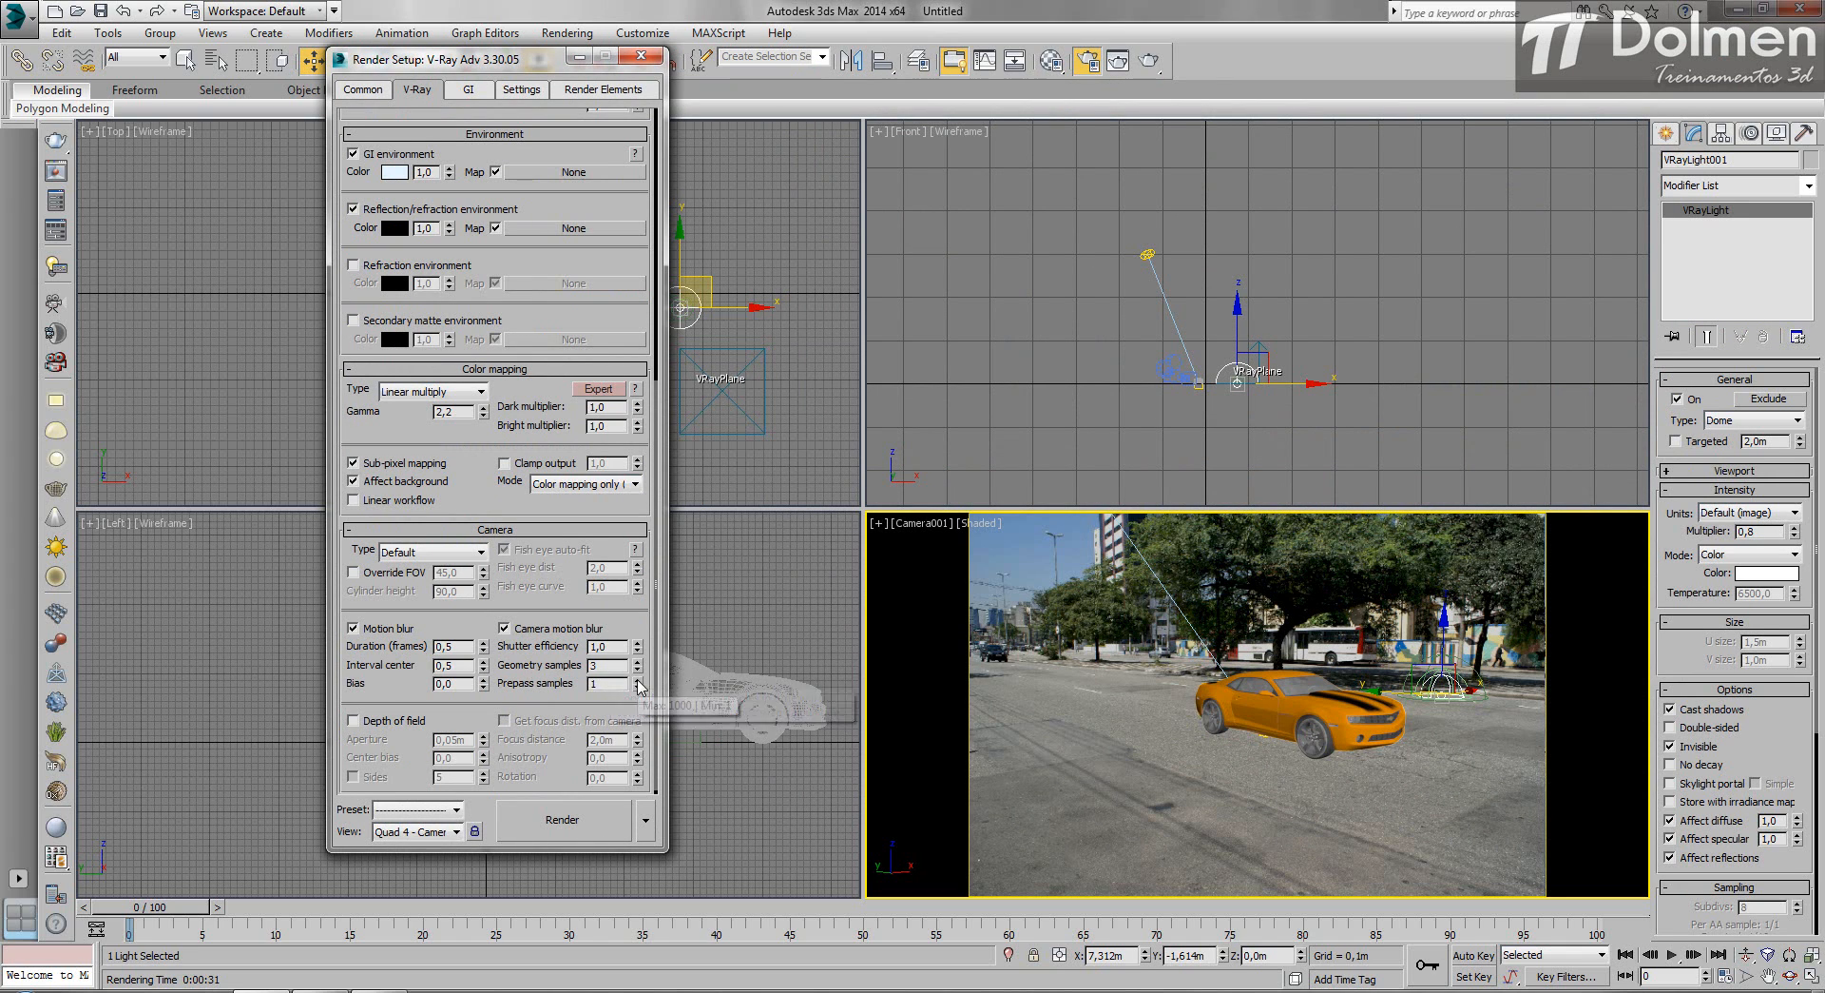
pyautogui.click(636, 680)
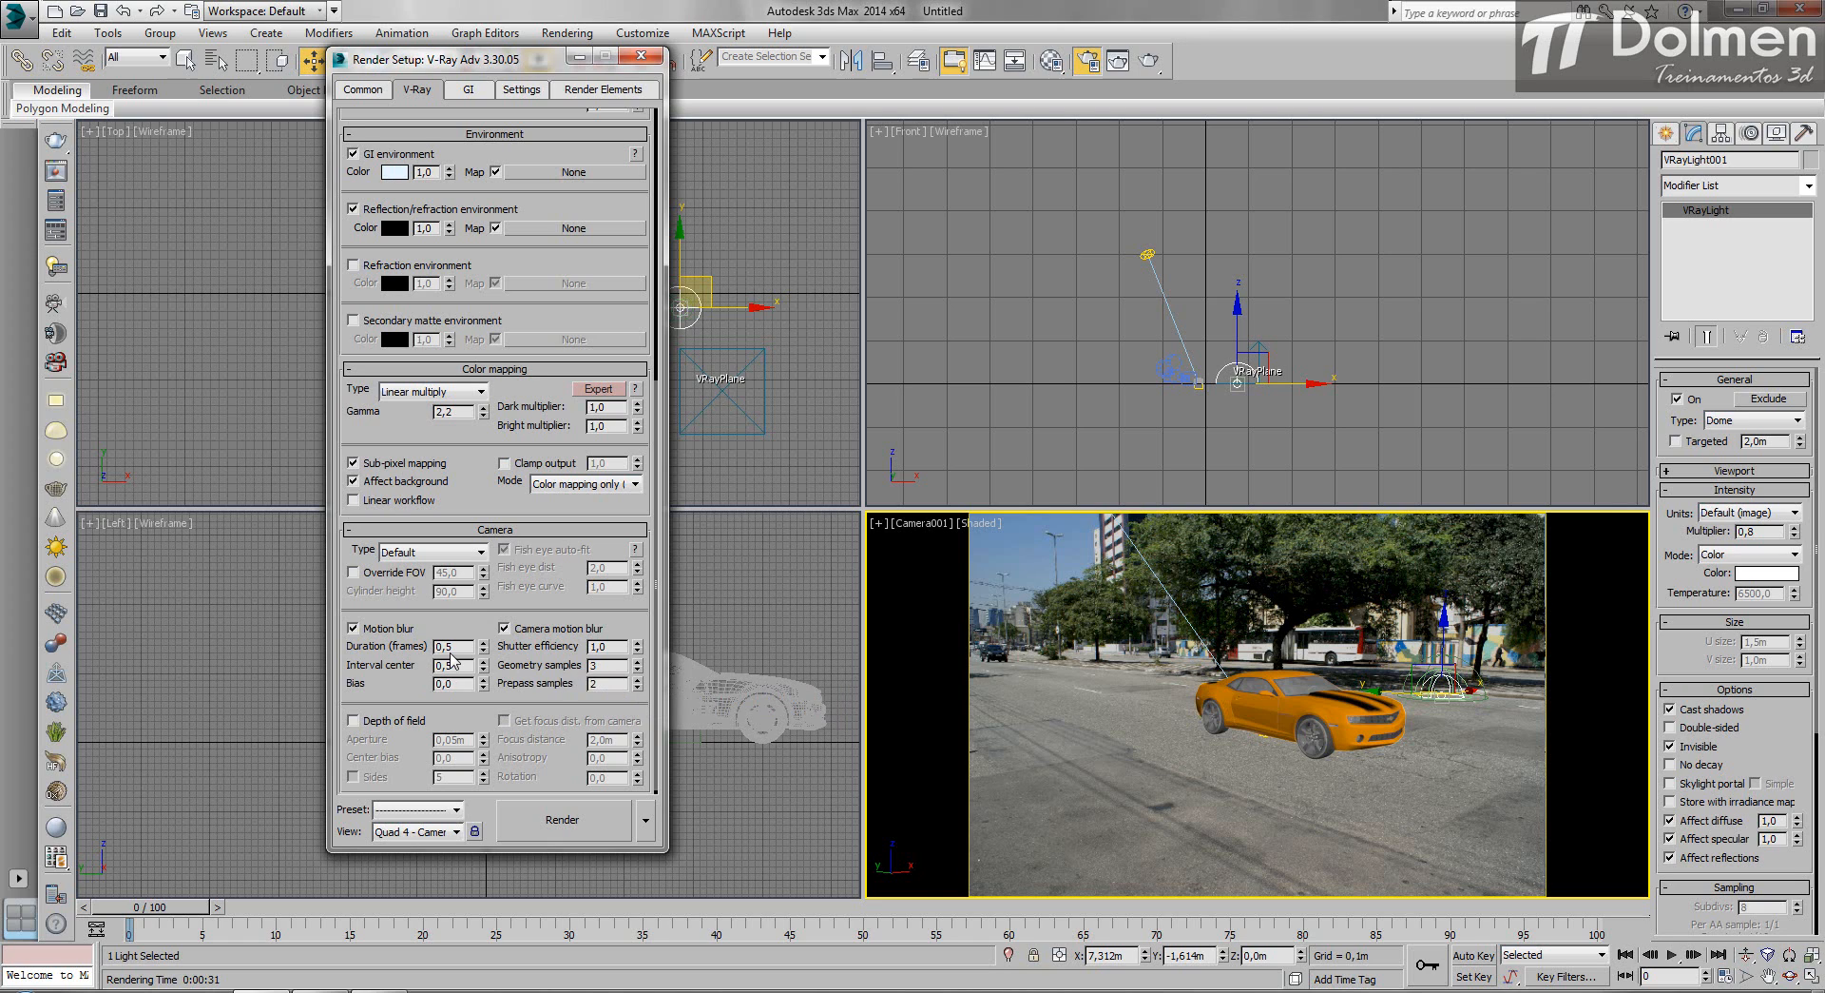
# Set the motion blur duration to 4 frames and render the camera view.
pyautogui.doubleClick(443, 647)
pyautogui.click(562, 820)
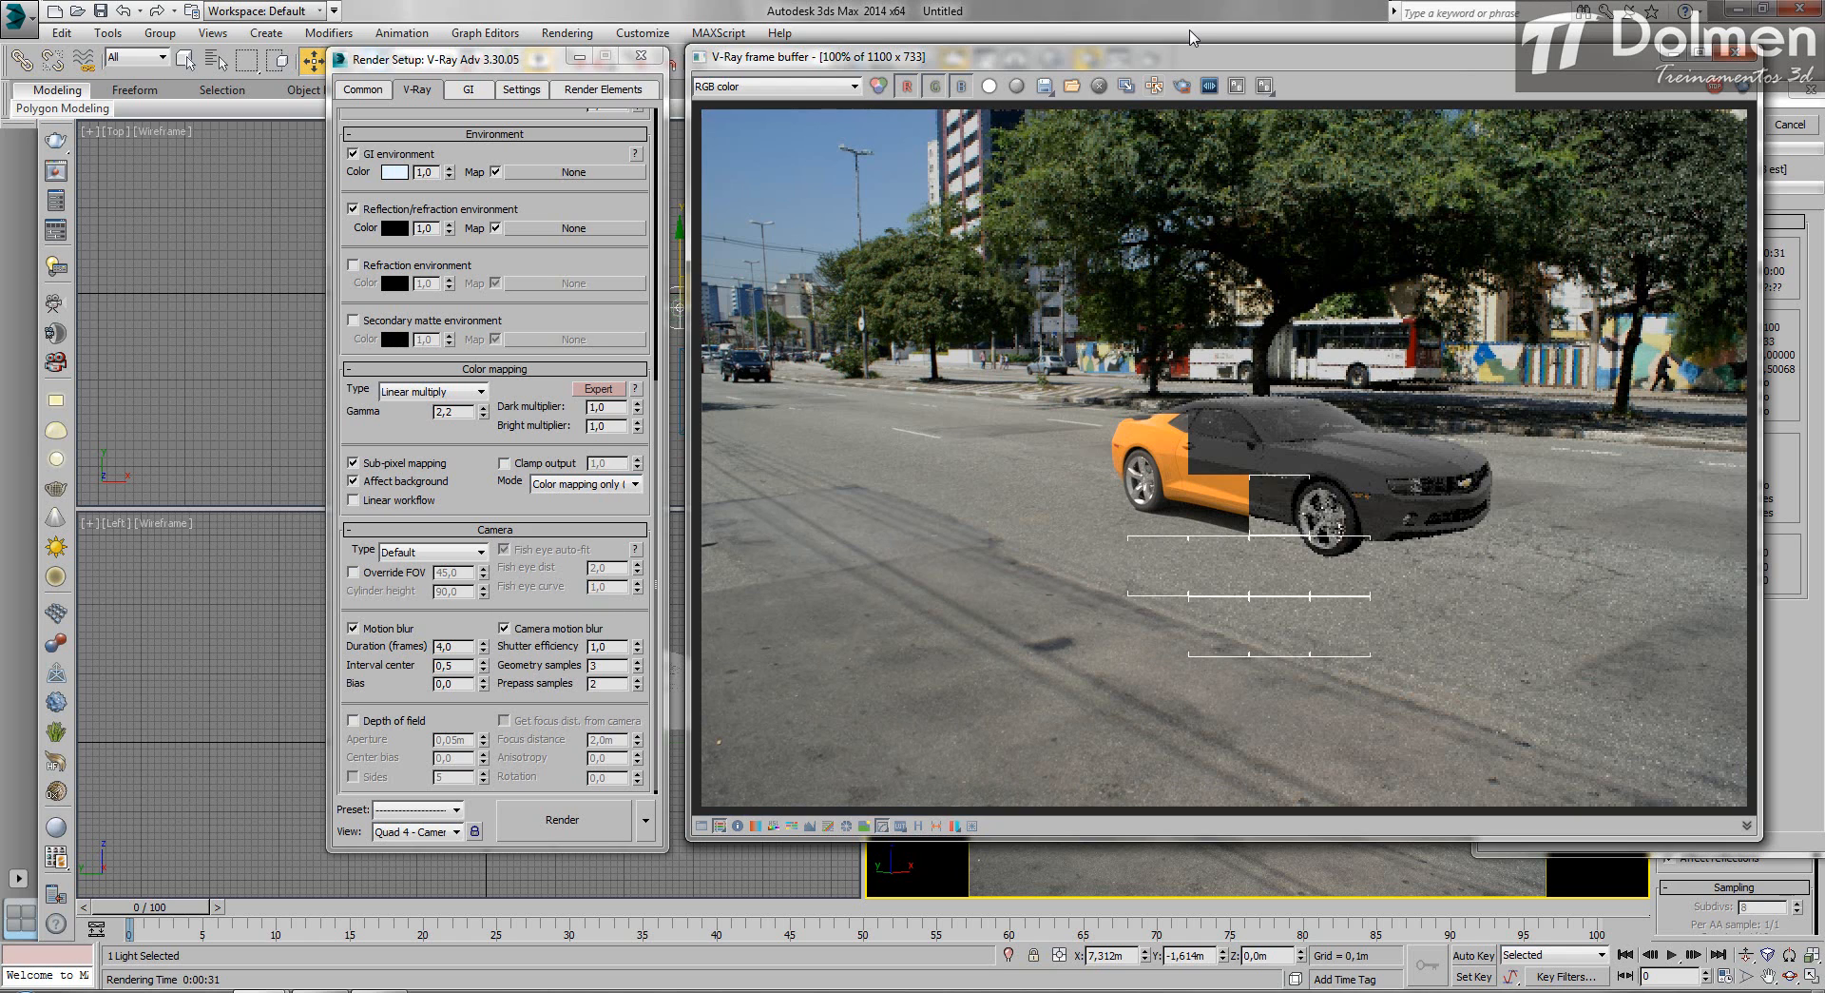
pyautogui.moveTo(1213, 68); pyautogui.dragTo(1145, 59)
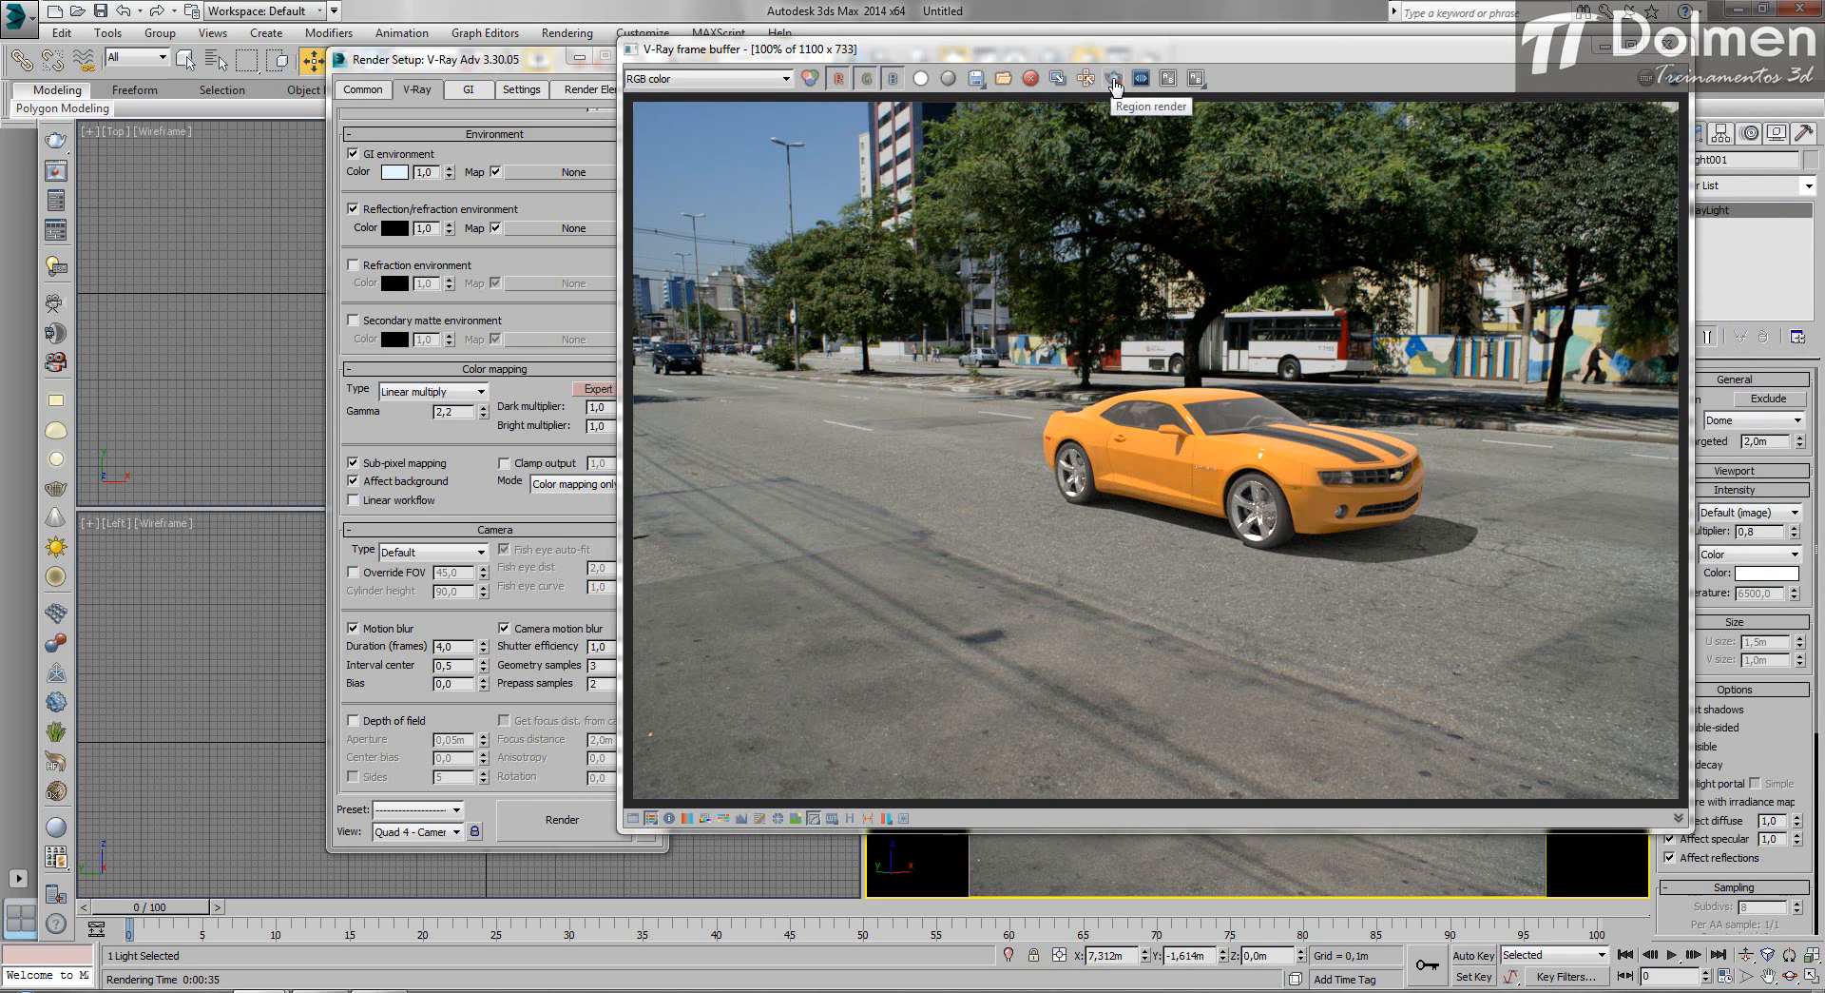
# Define a render region around the car and its shadow, and render it with a motion blur duration of 1 frame.
pyautogui.click(1113, 78)
pyautogui.moveTo(1020, 366); pyautogui.dragTo(1480, 589)
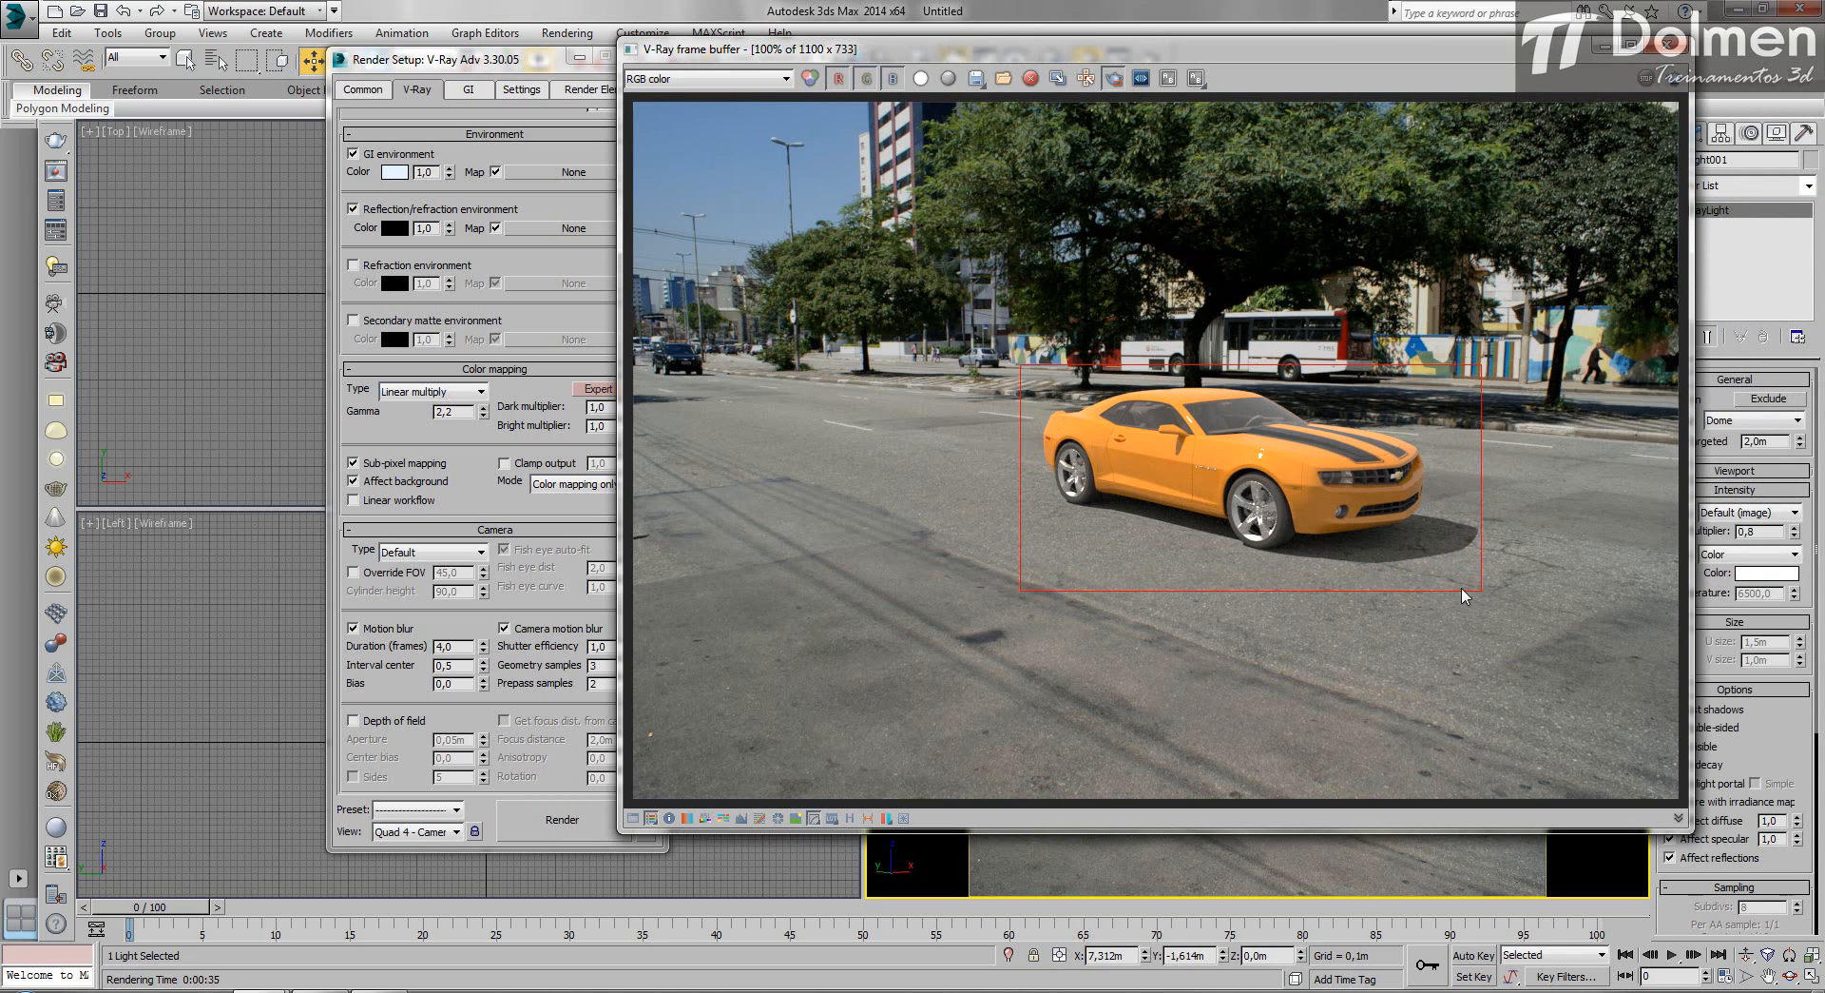
pyautogui.click(465, 645)
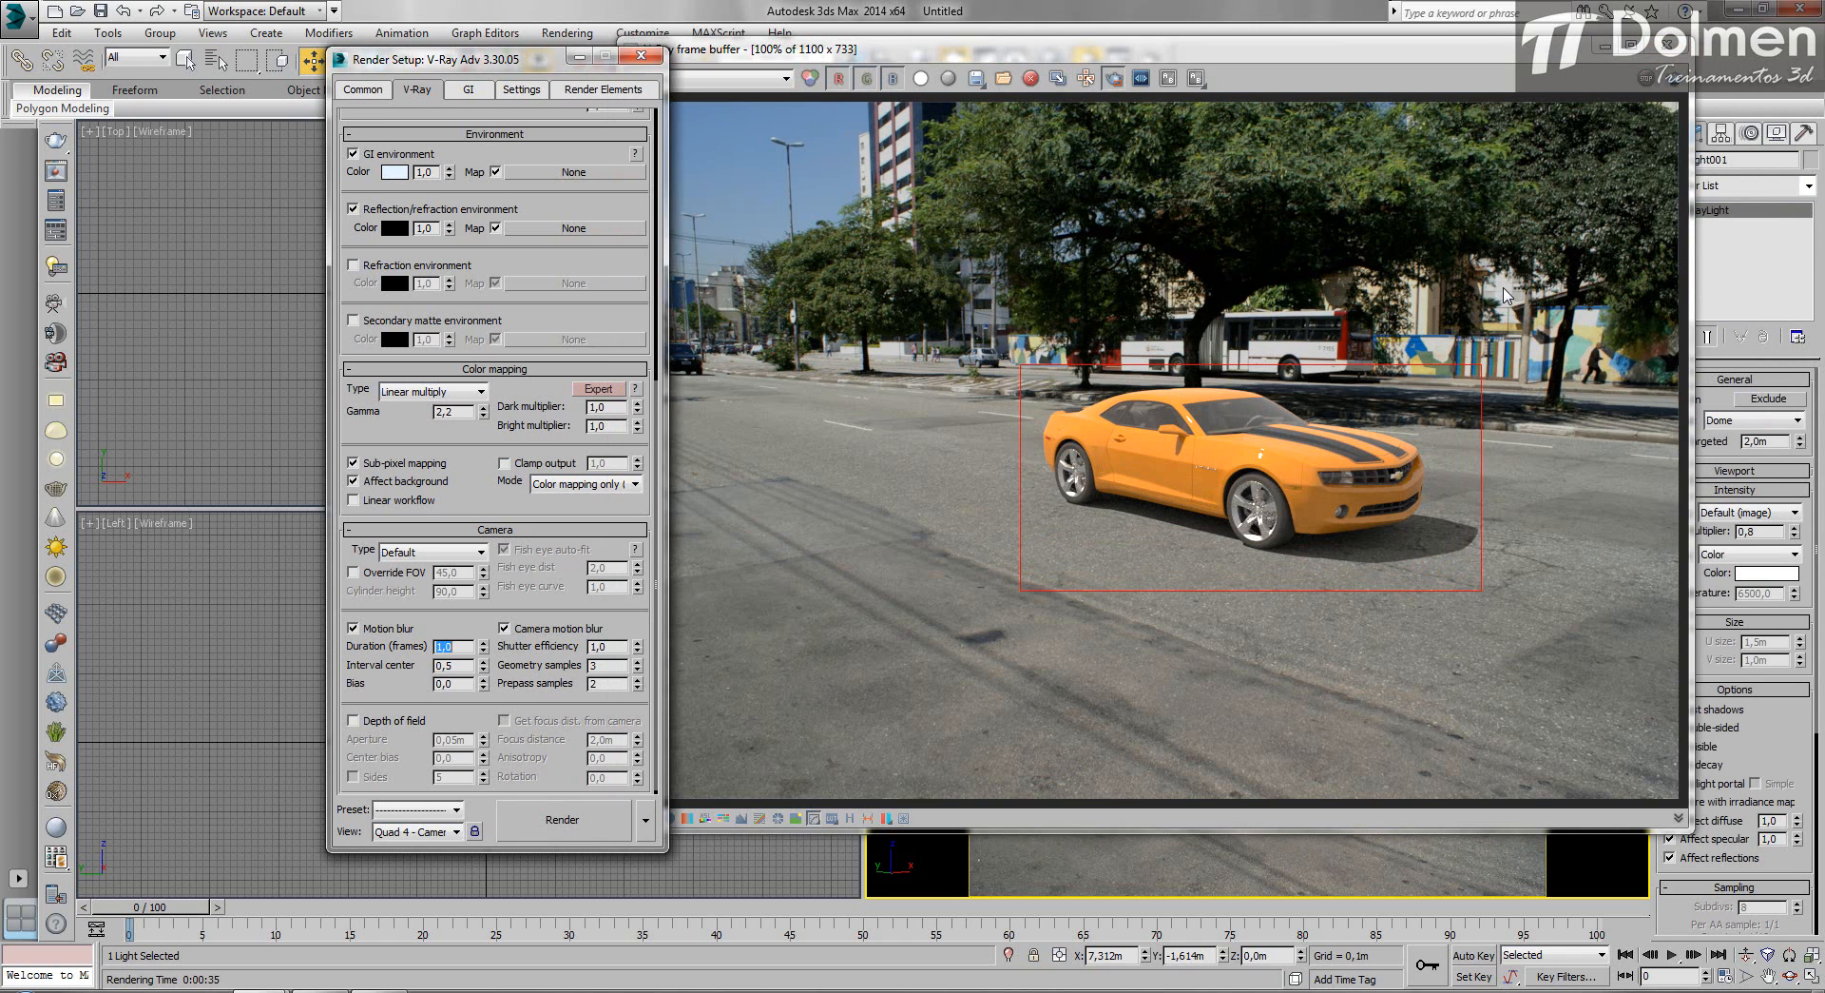
pyautogui.click(1670, 79)
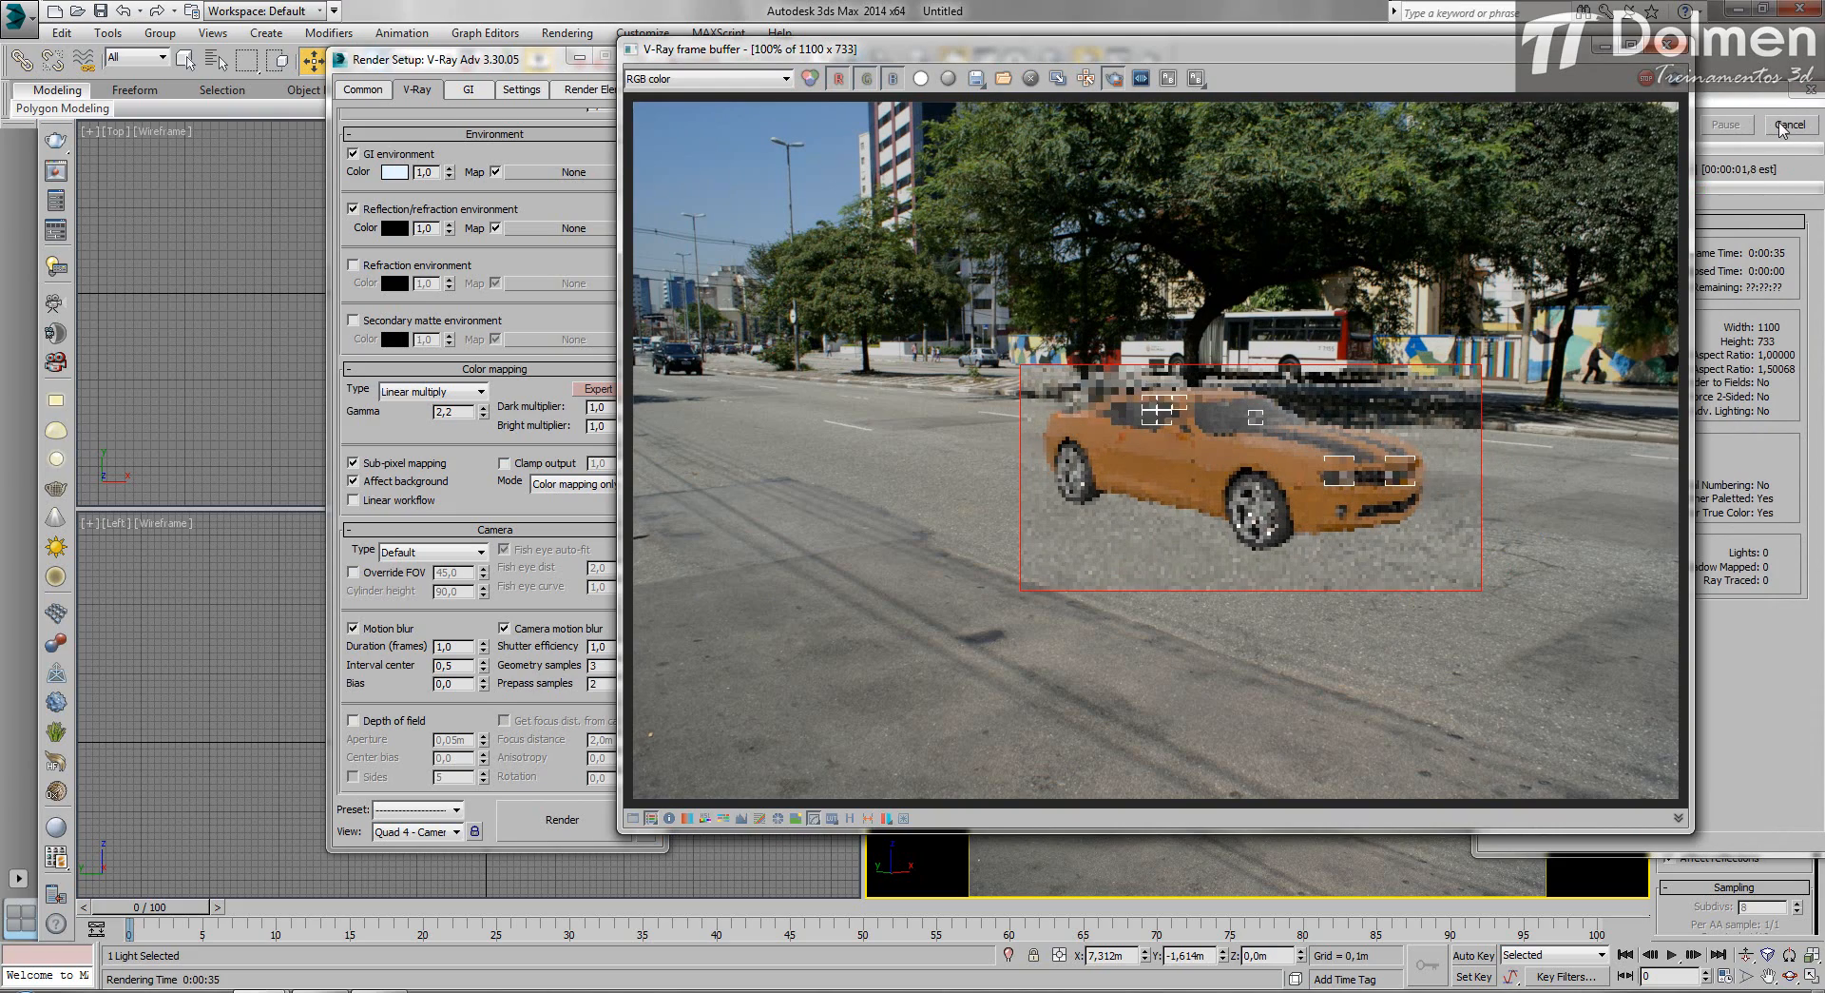
# Try a motion blur duration of 20 frames in the region render, stop the render, and close the render windows.
pyautogui.doubleClick(465, 646)
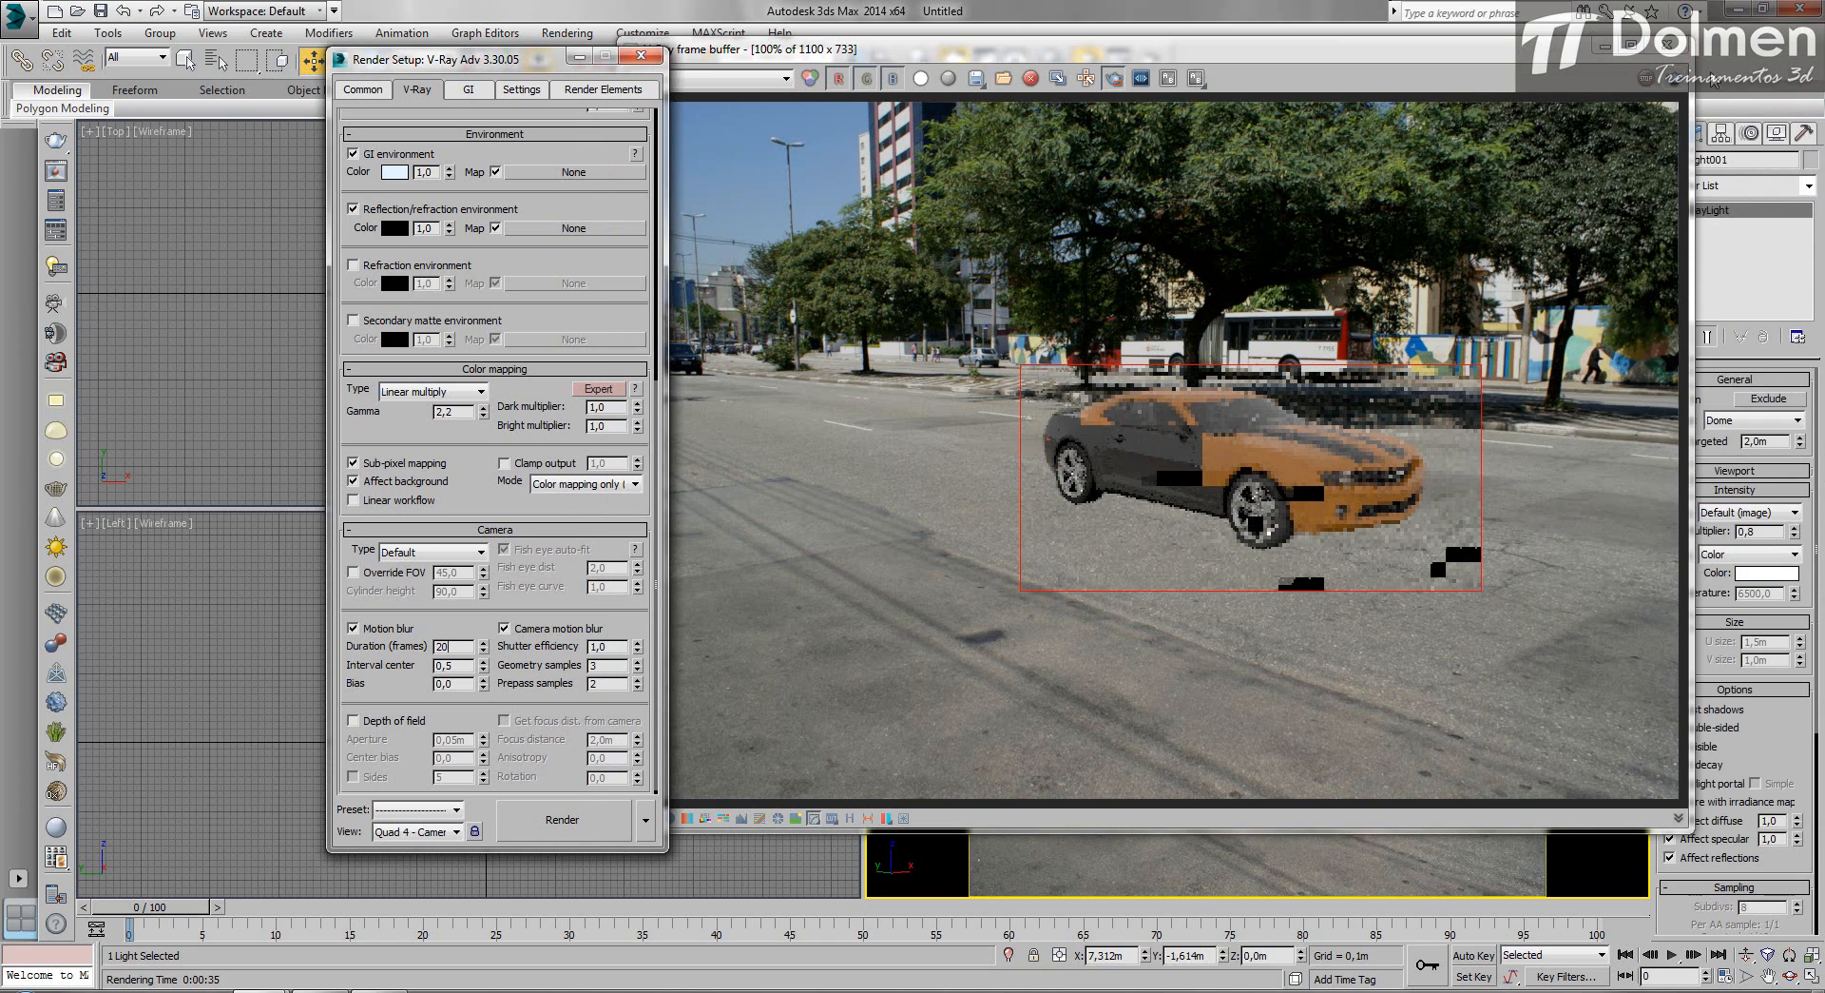
pyautogui.click(1670, 78)
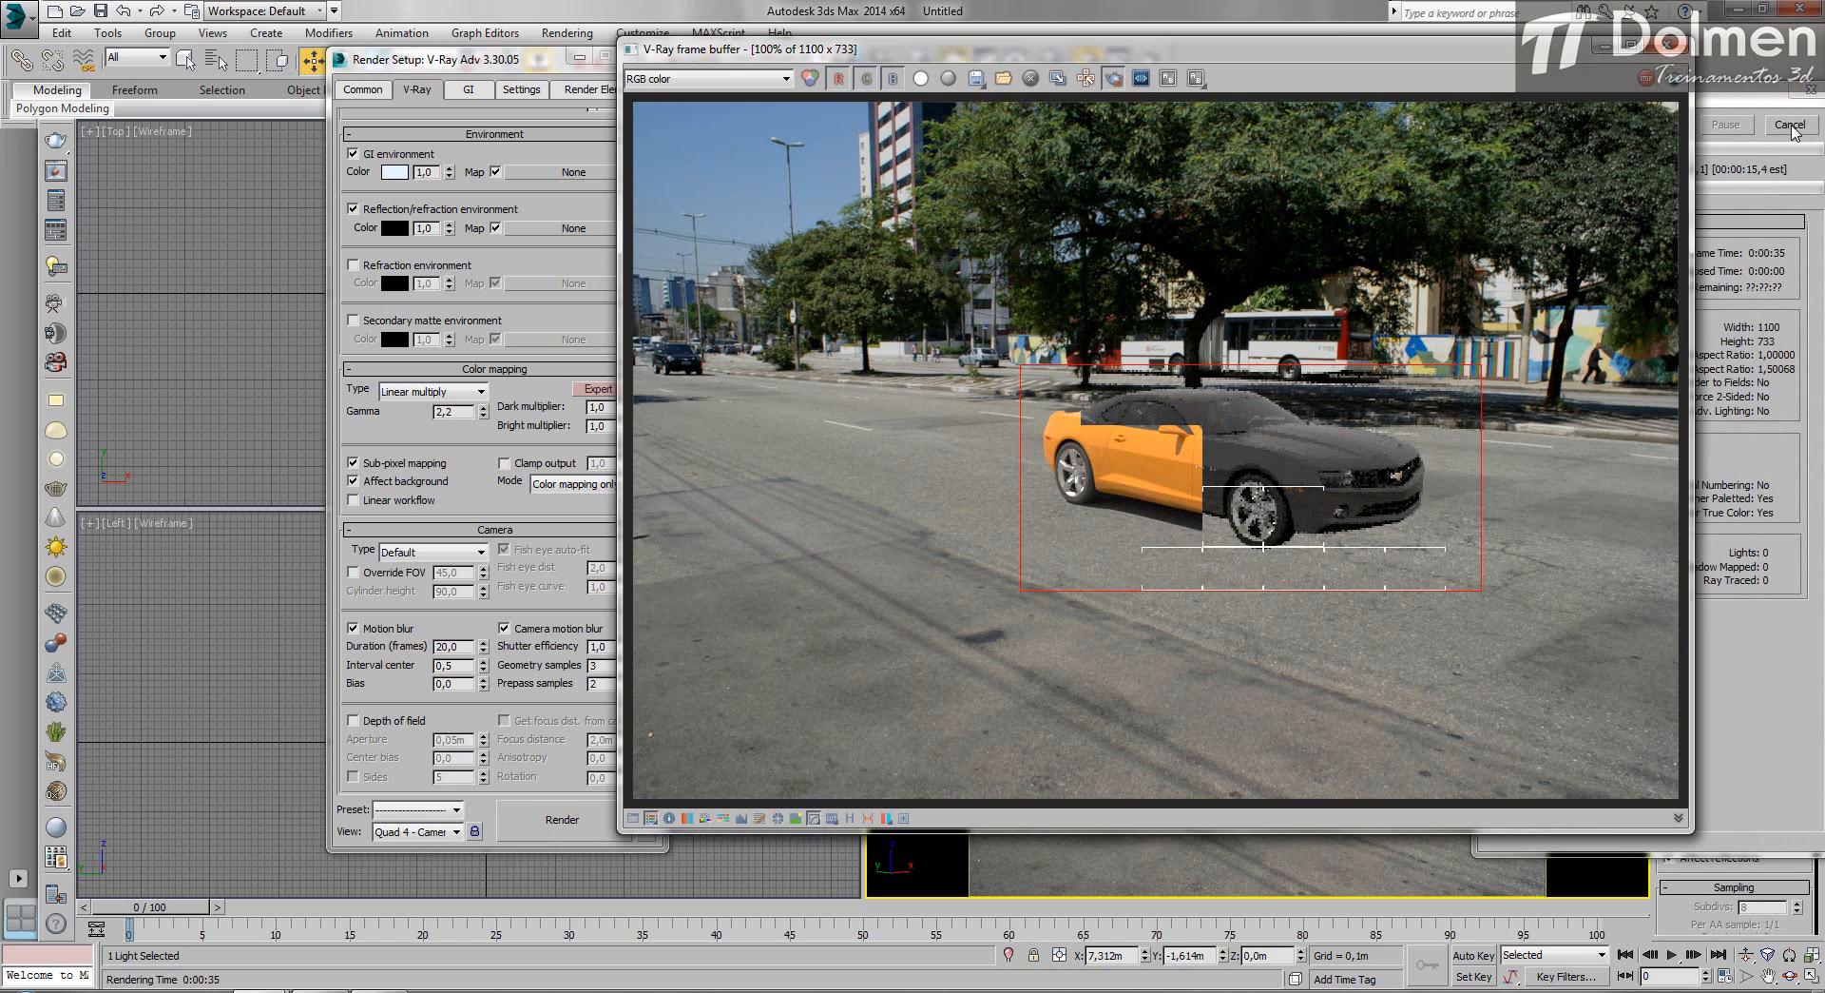
pyautogui.click(1791, 131)
pyautogui.click(465, 645)
pyautogui.doubleClick(465, 646)
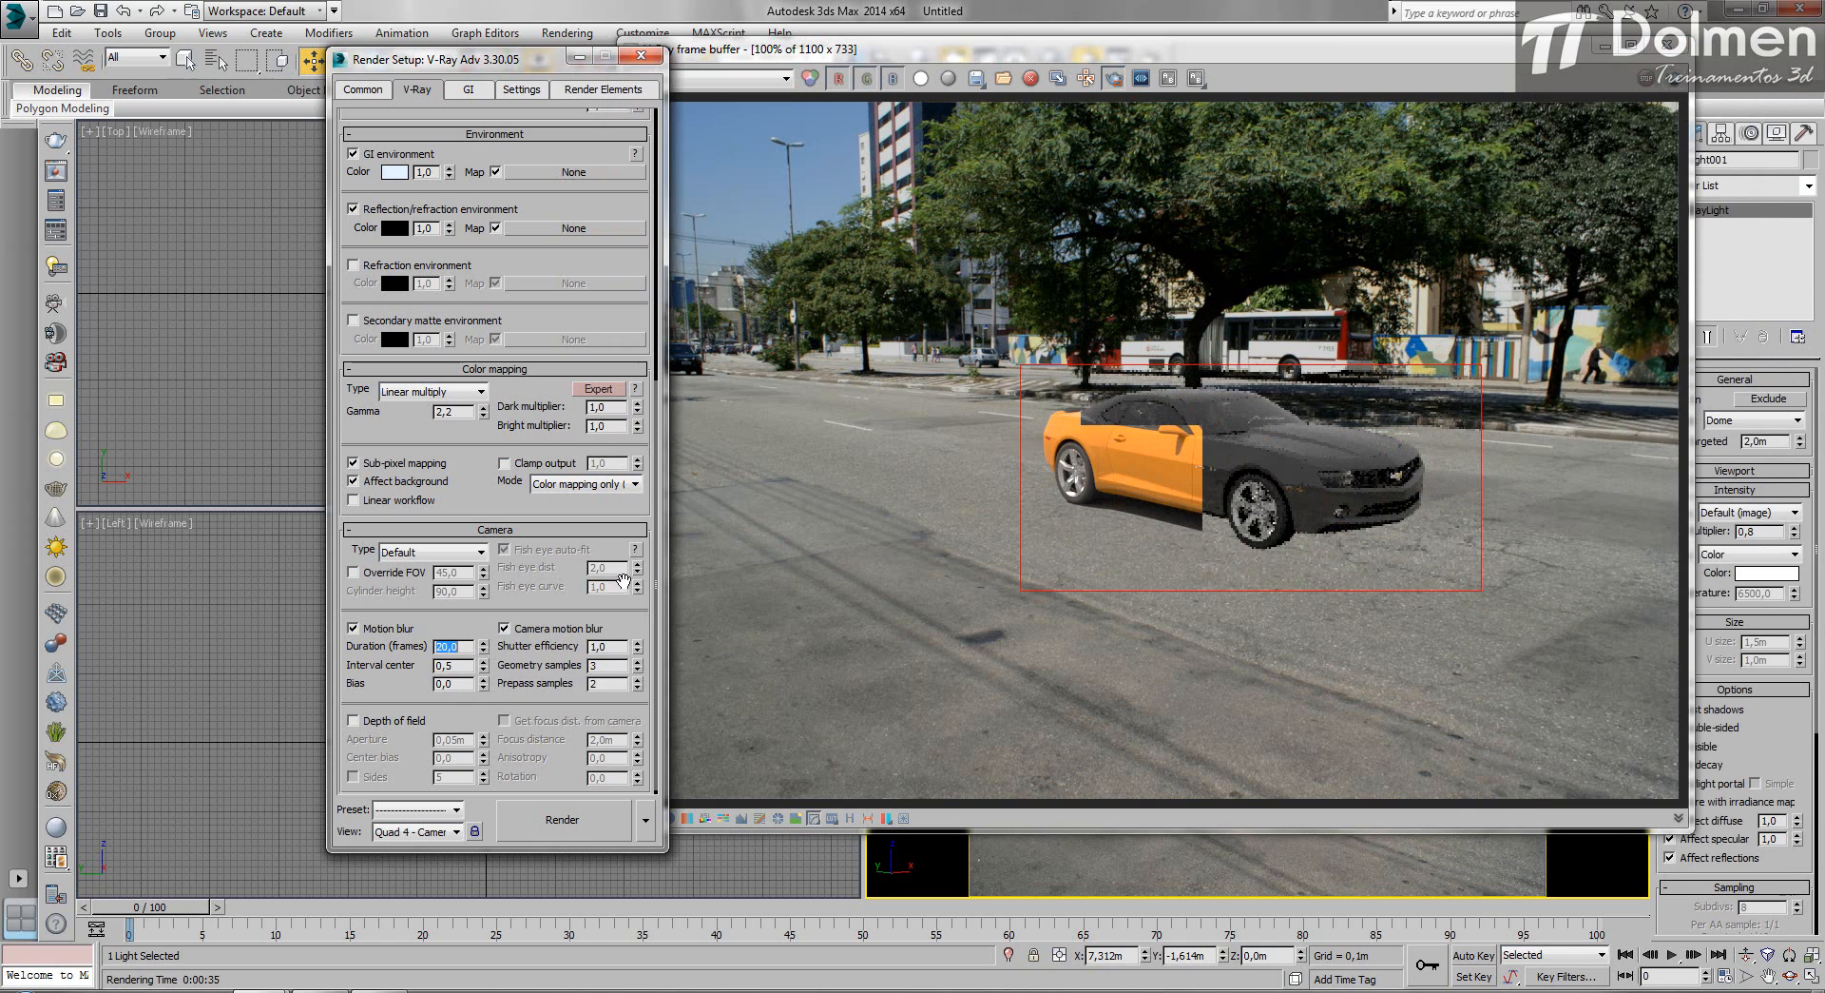
pyautogui.click(641, 55)
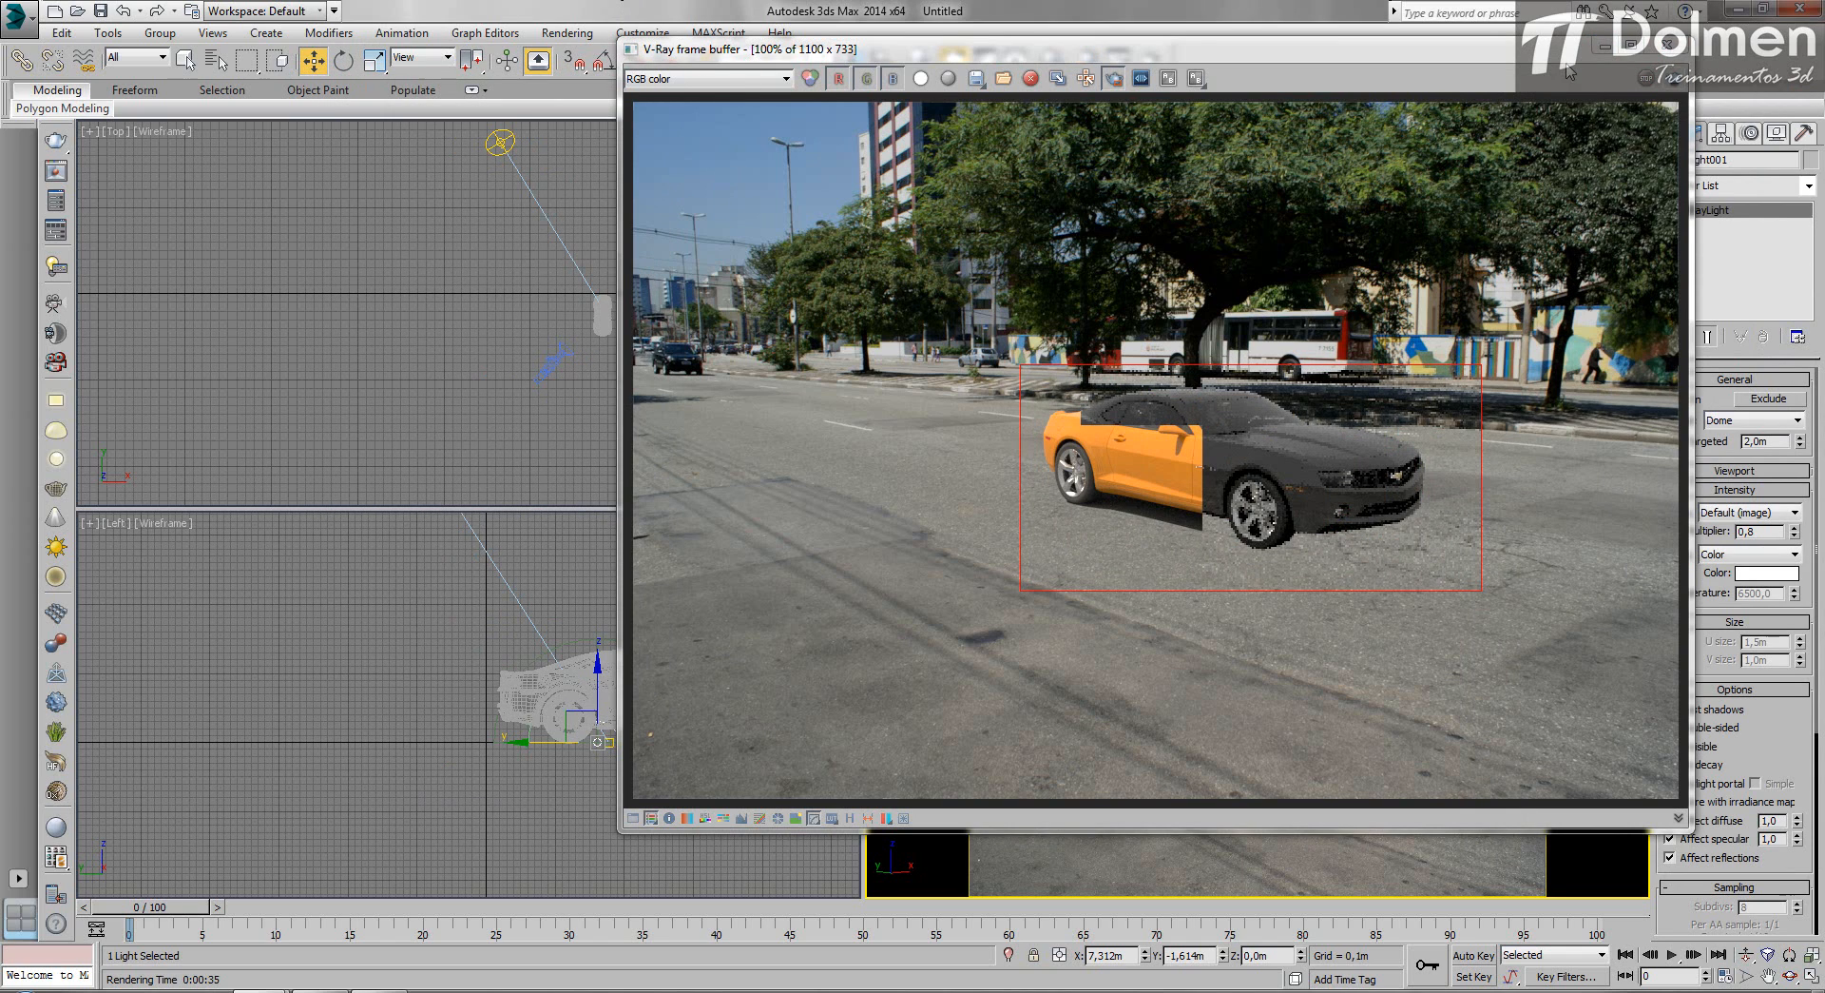
pyautogui.click(1602, 49)
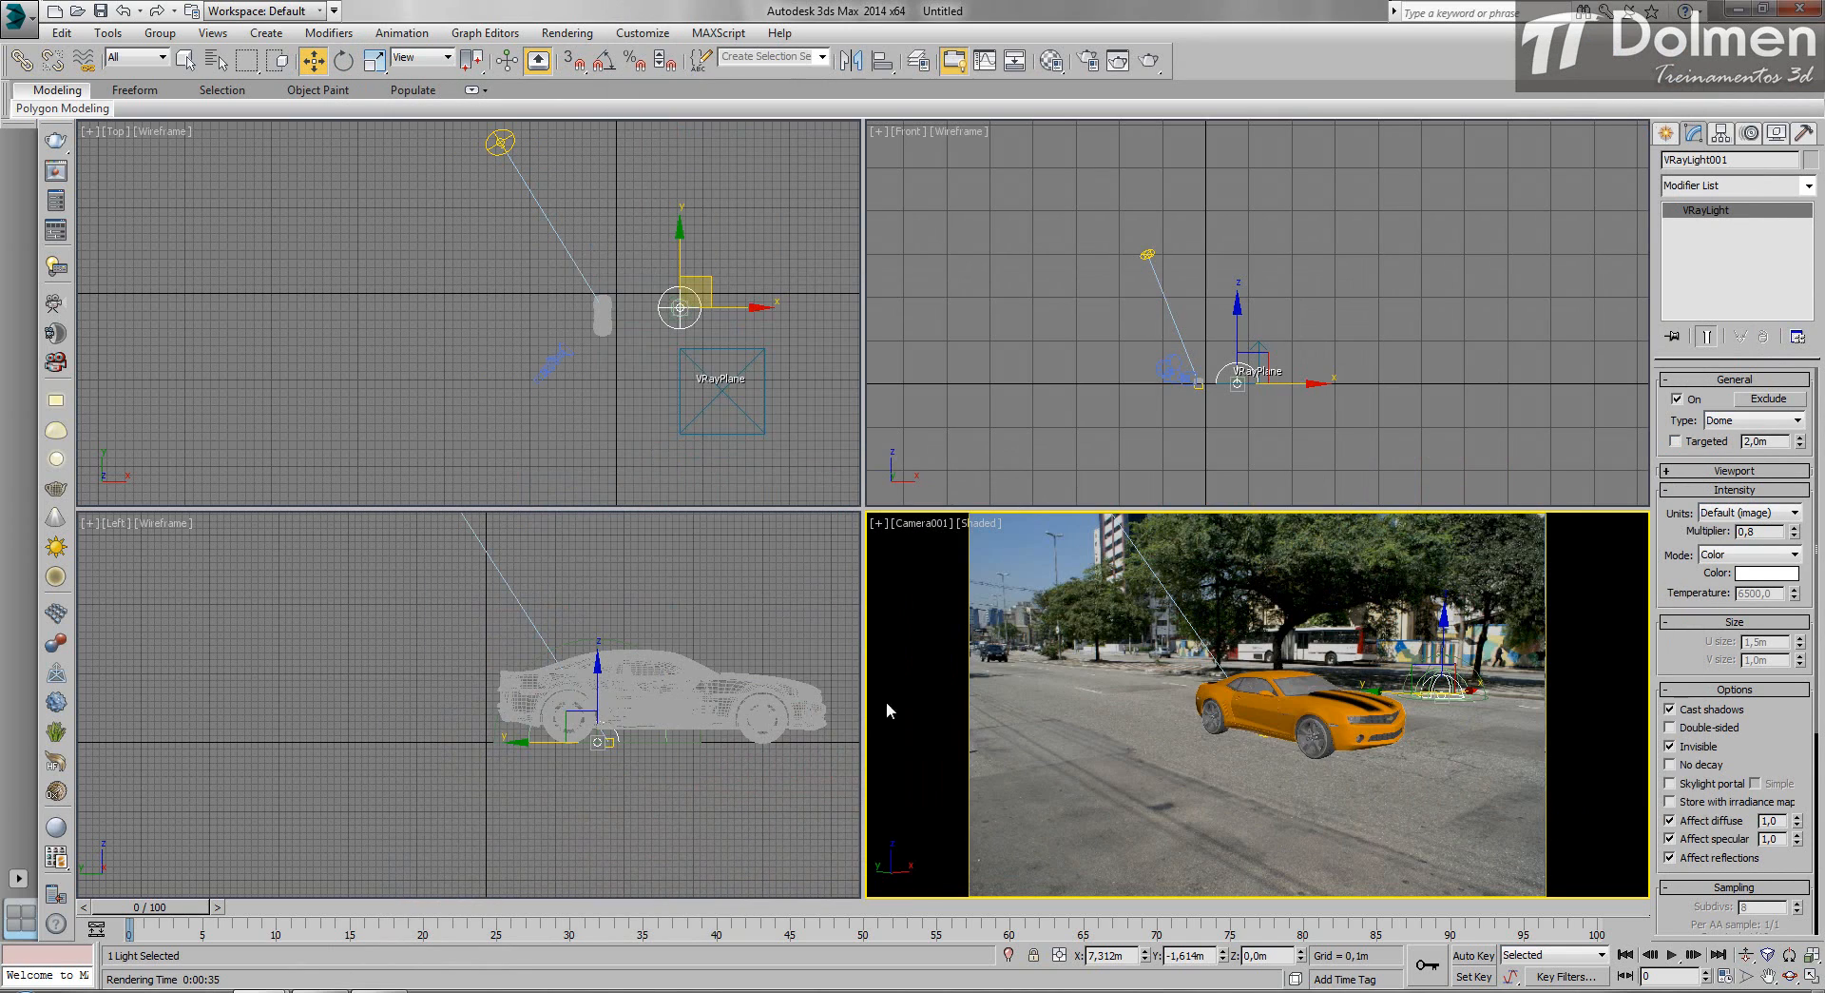
# Move the car group back along the road in the top view by about 9 m in Y.
pyautogui.click(1215, 700)
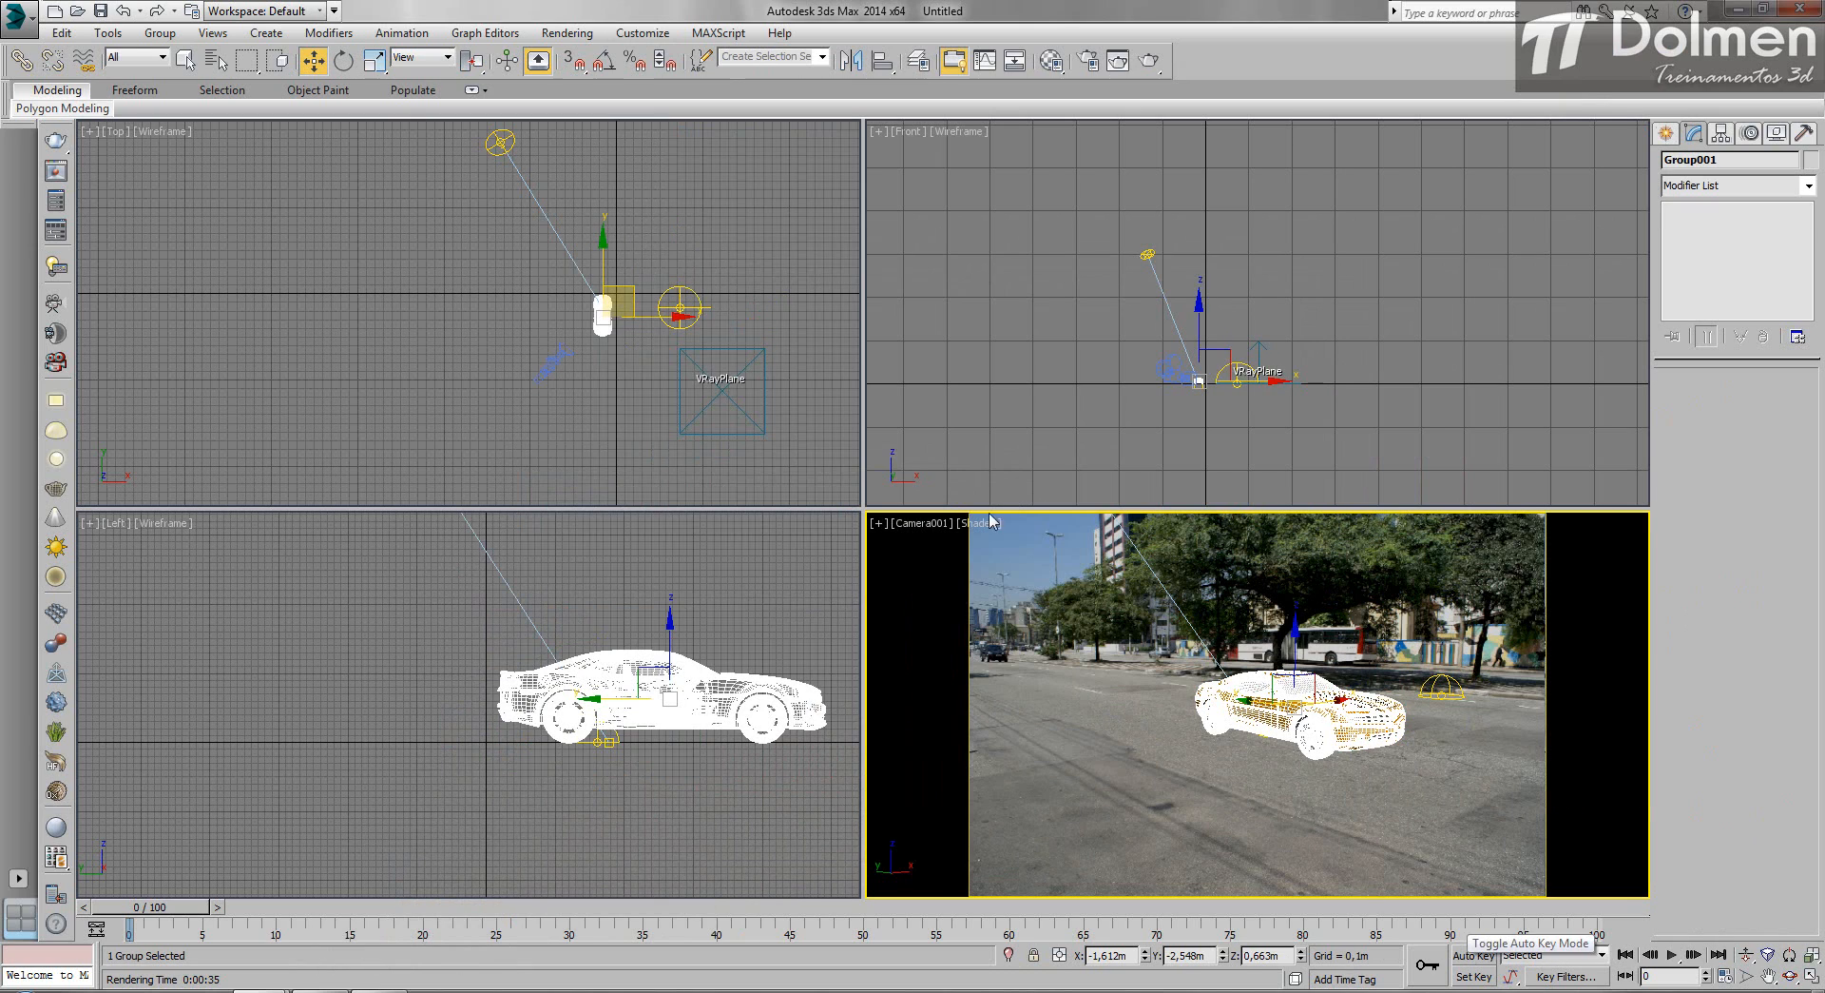
pyautogui.click(600, 251)
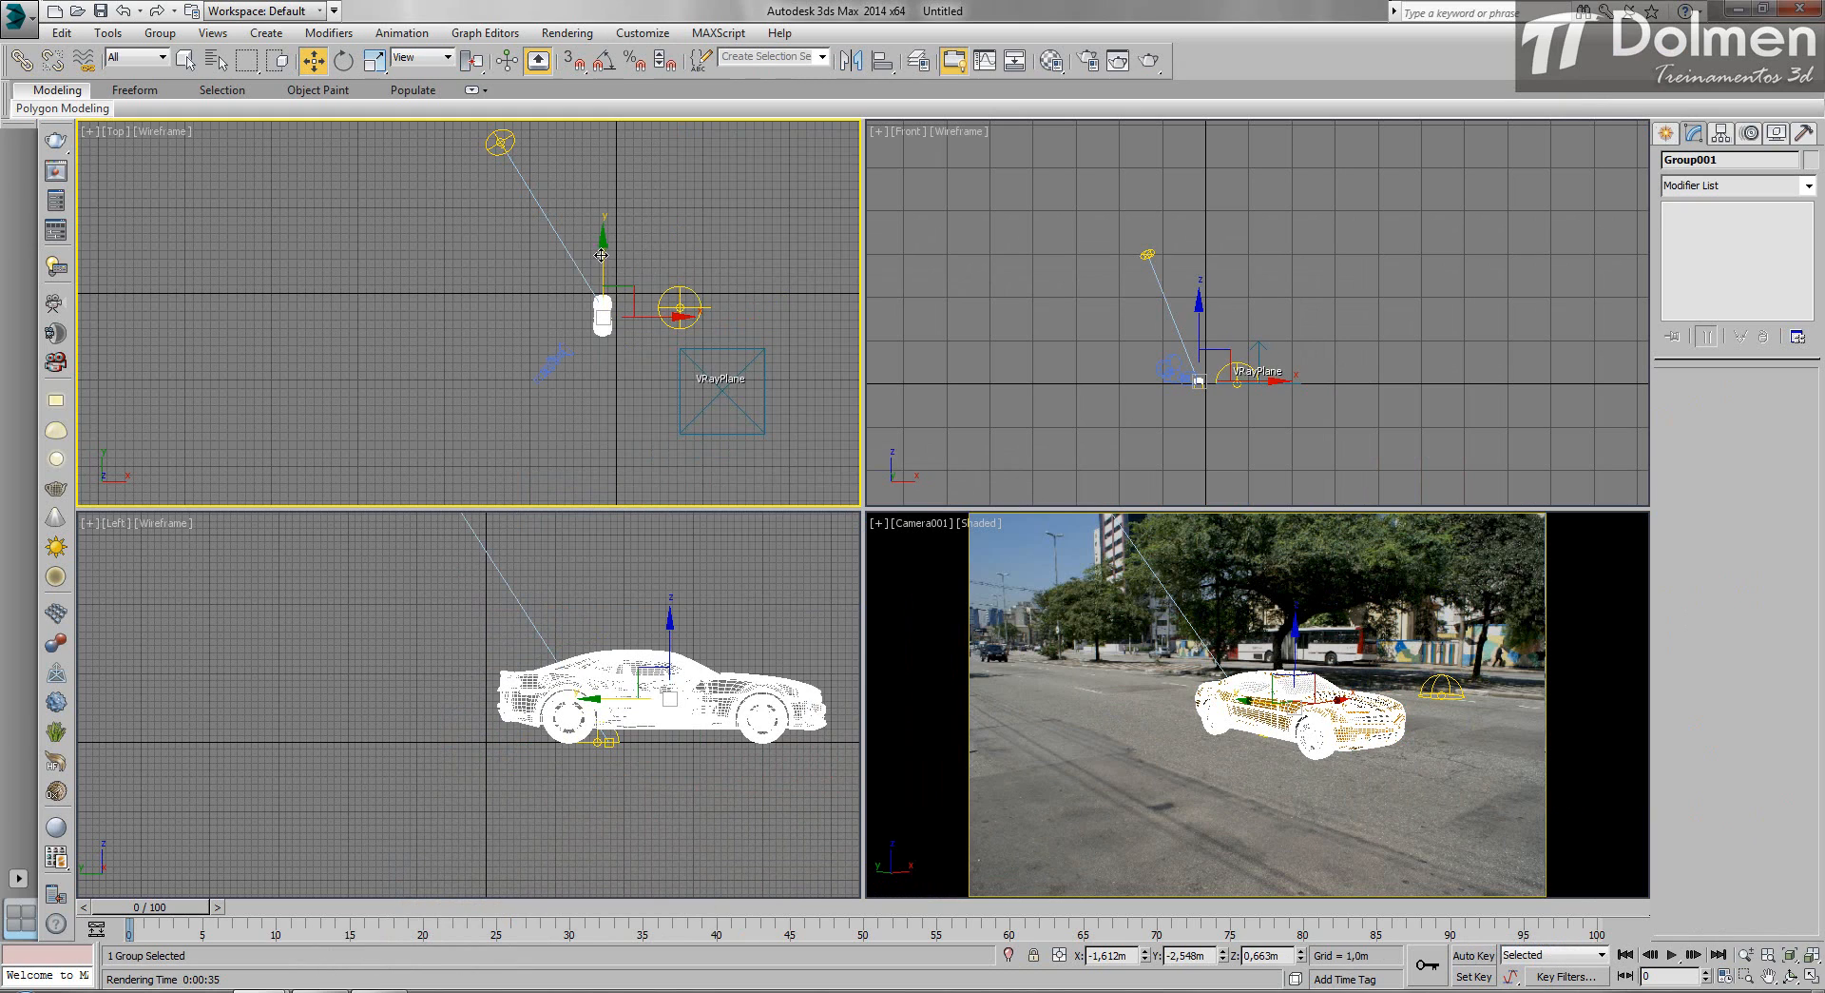
pyautogui.moveTo(601, 255); pyautogui.dragTo(601, 179)
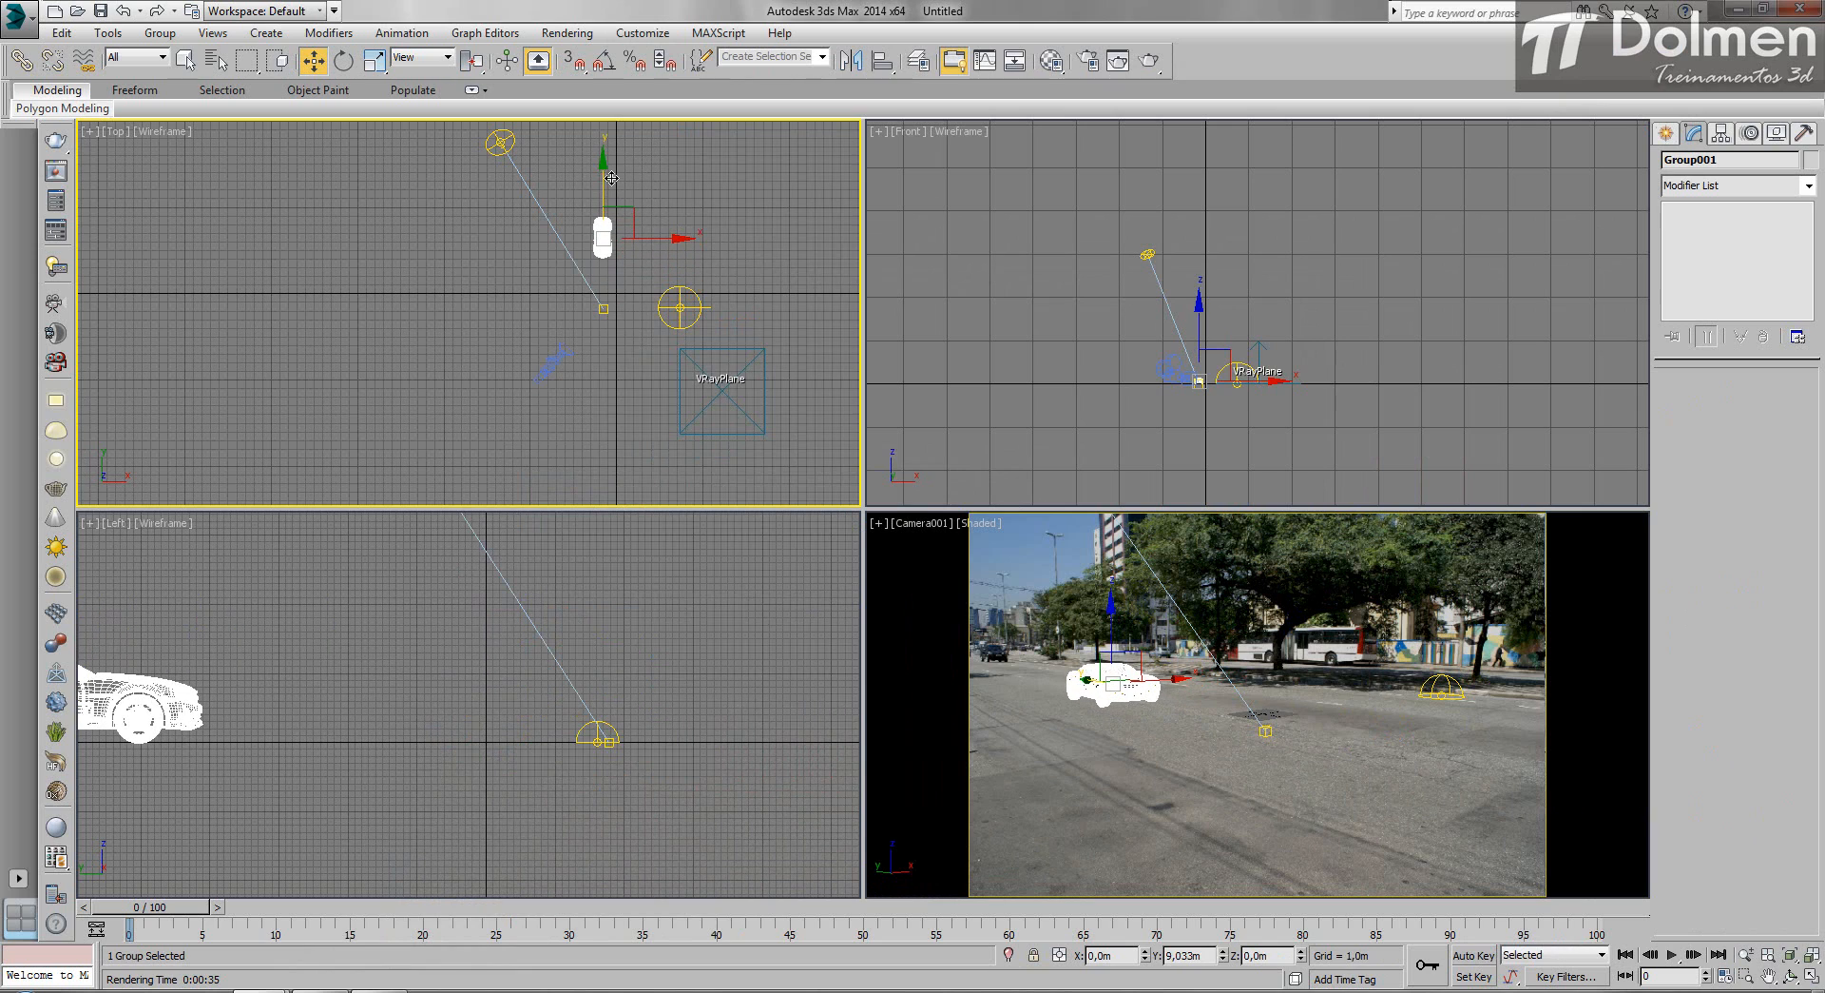
# Animate the car group with Auto Key by moving it at frame 100 to about -2,9 m in Y.
pyautogui.click(1475, 957)
pyautogui.moveTo(160, 915); pyautogui.dragTo(1663, 927)
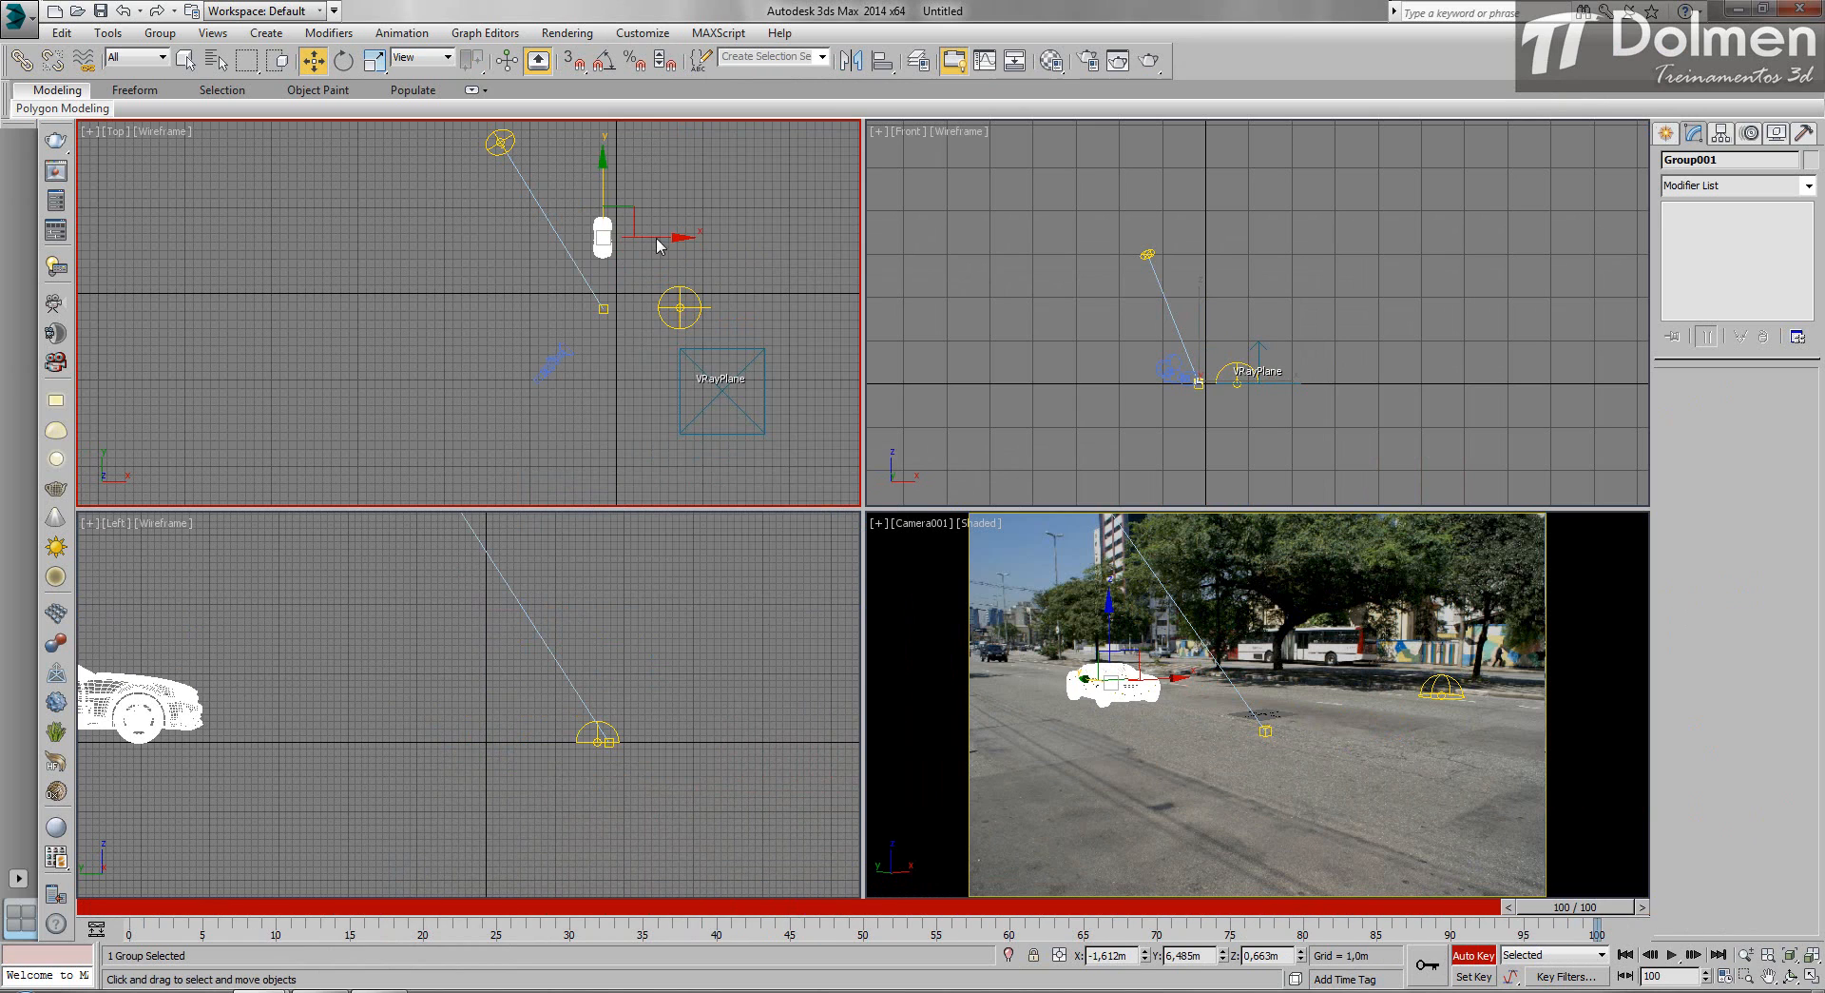
pyautogui.moveTo(600, 183); pyautogui.dragTo(600, 264)
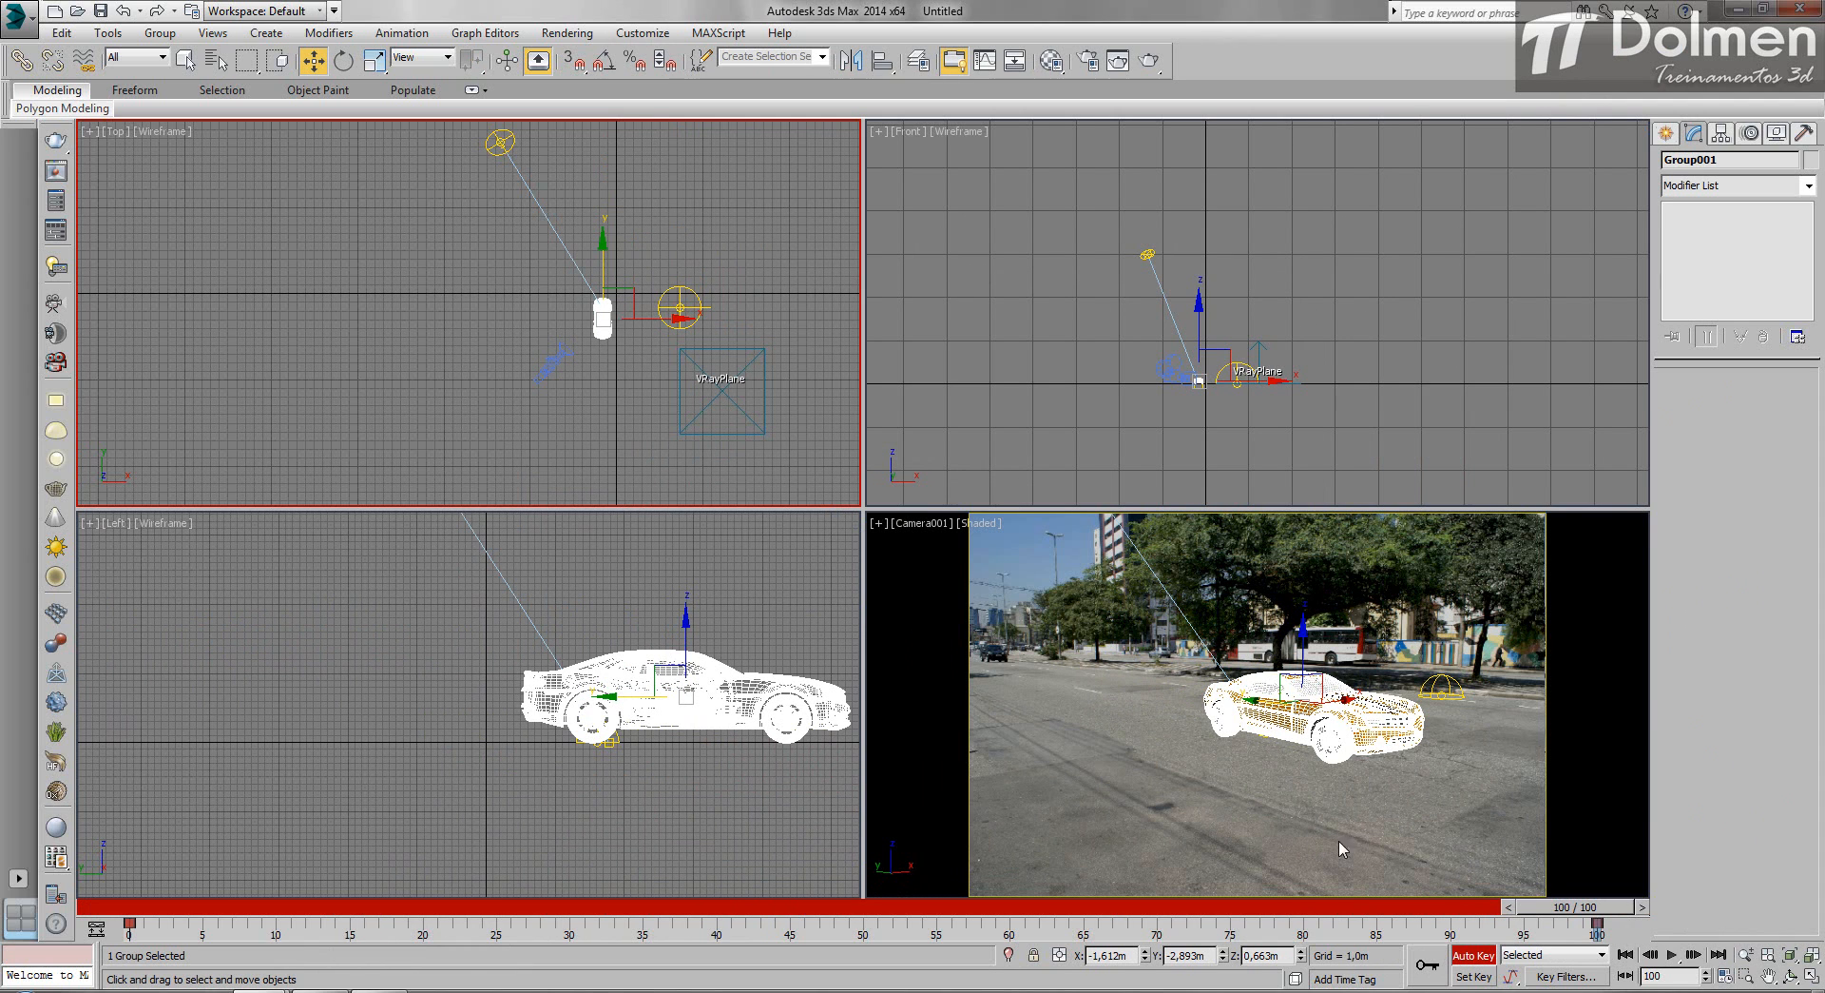
pyautogui.click(1472, 955)
# Go to frame 93, set the motion blur duration to 1 frame, and render the camera view.
pyautogui.moveTo(1564, 910); pyautogui.dragTo(1451, 910)
pyautogui.press('w')
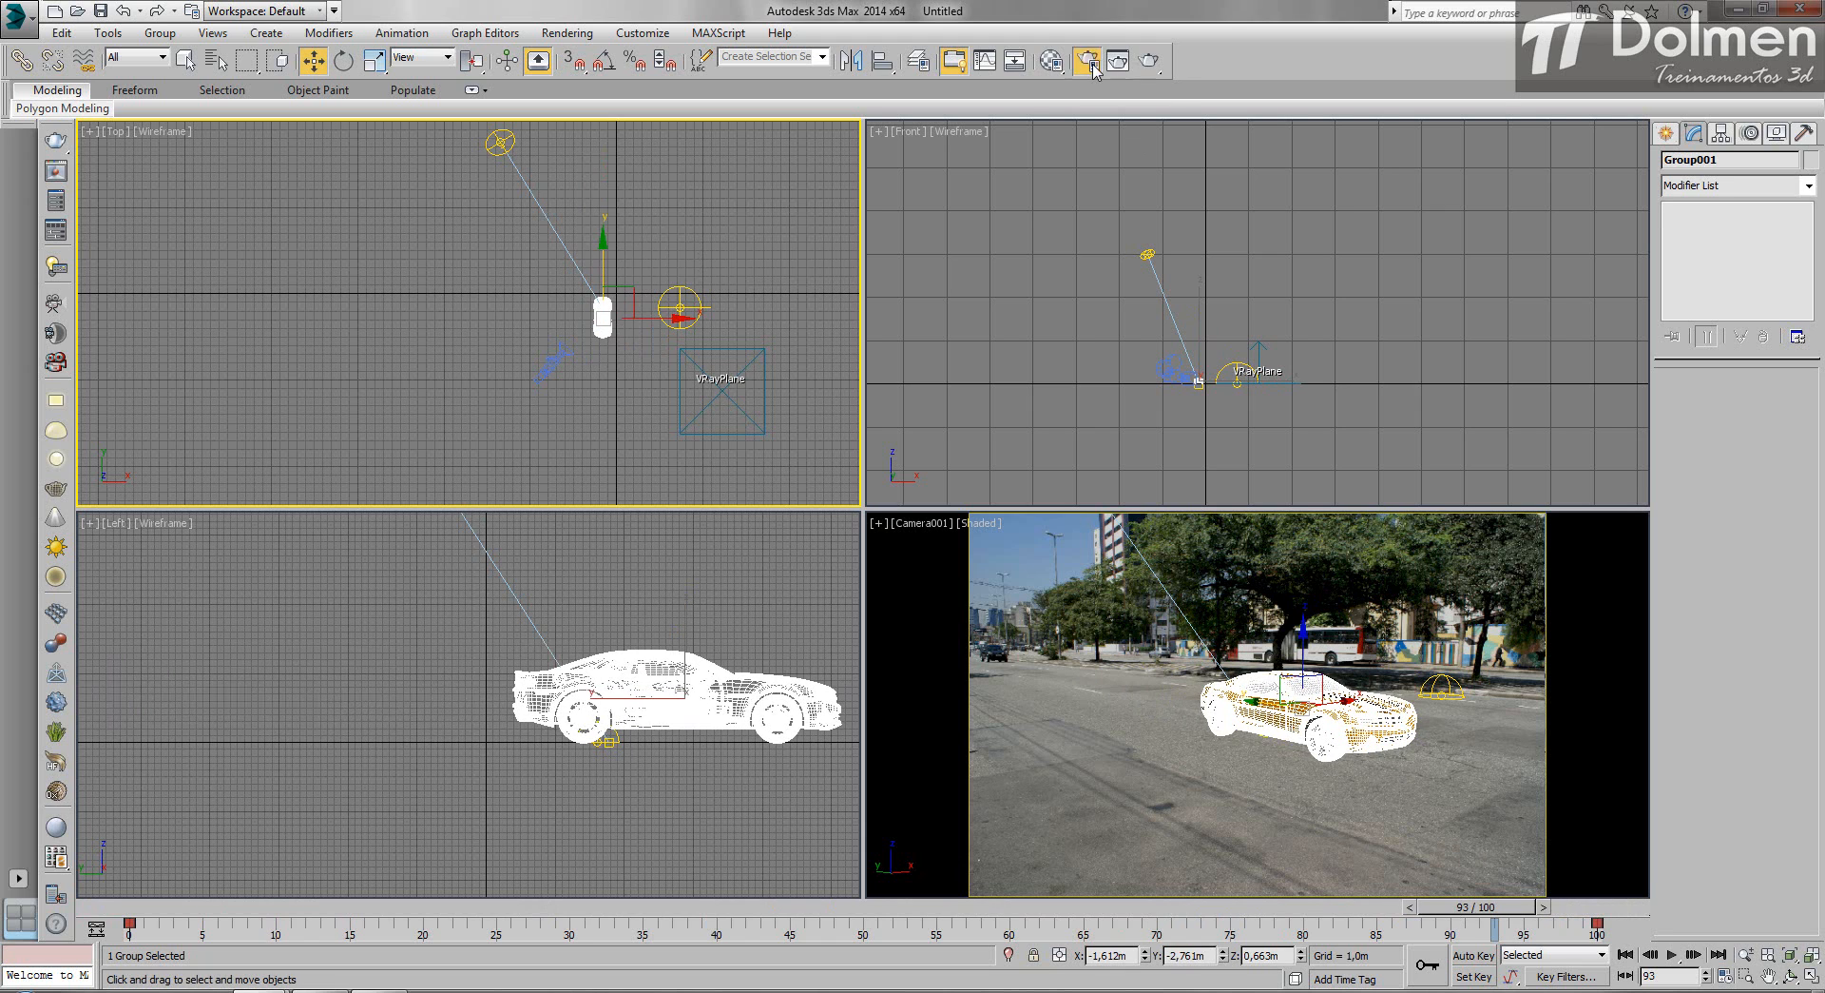
pyautogui.click(1087, 63)
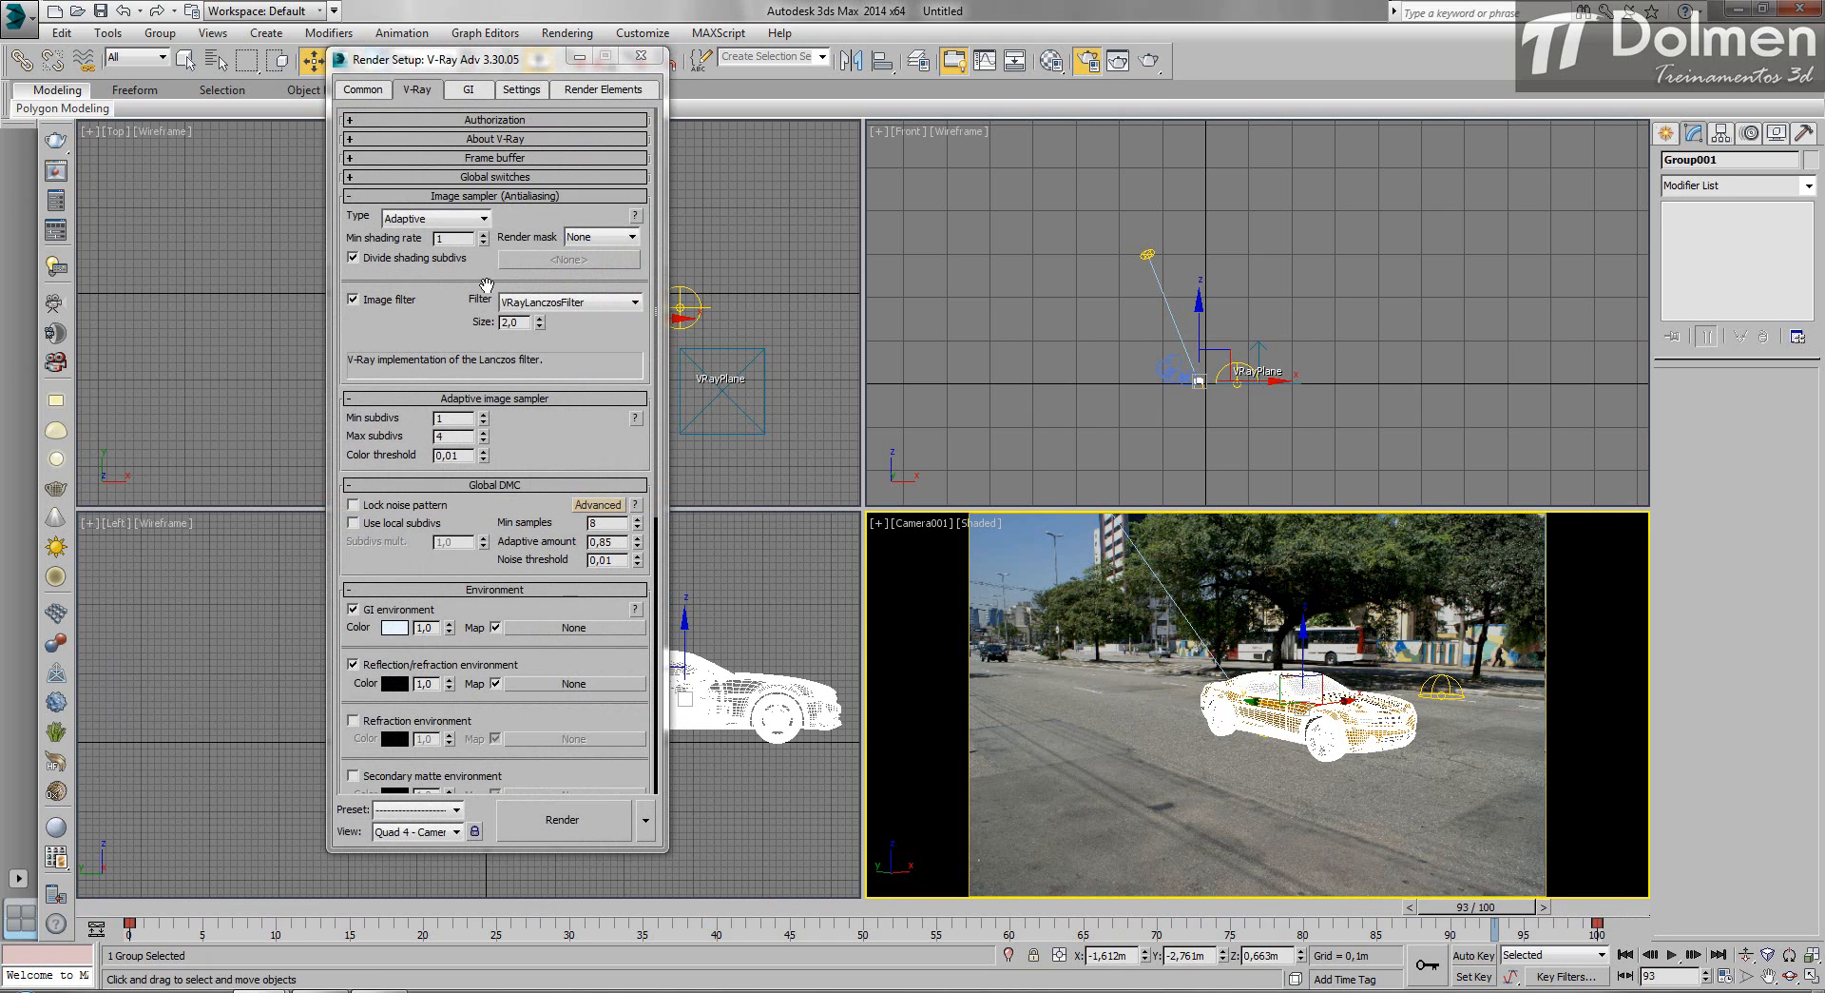
pyautogui.scroll(-10, 469, 606)
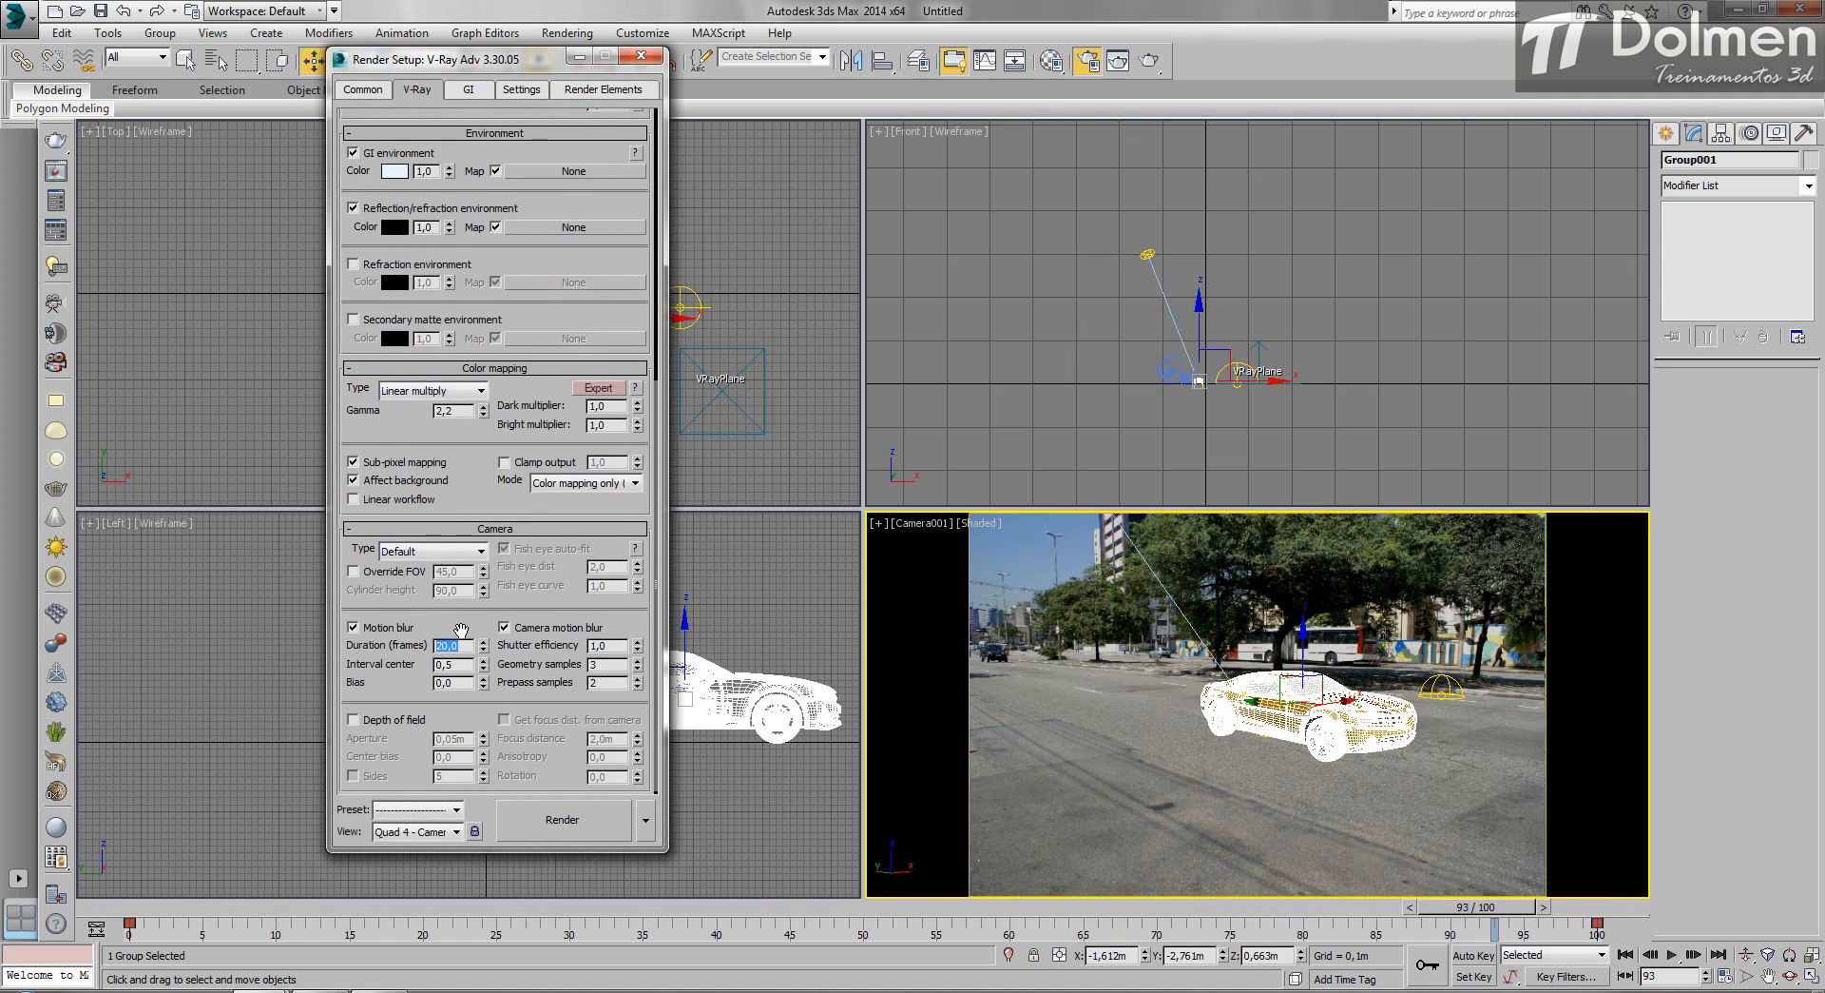
pyautogui.write('1')
pyautogui.click(561, 818)
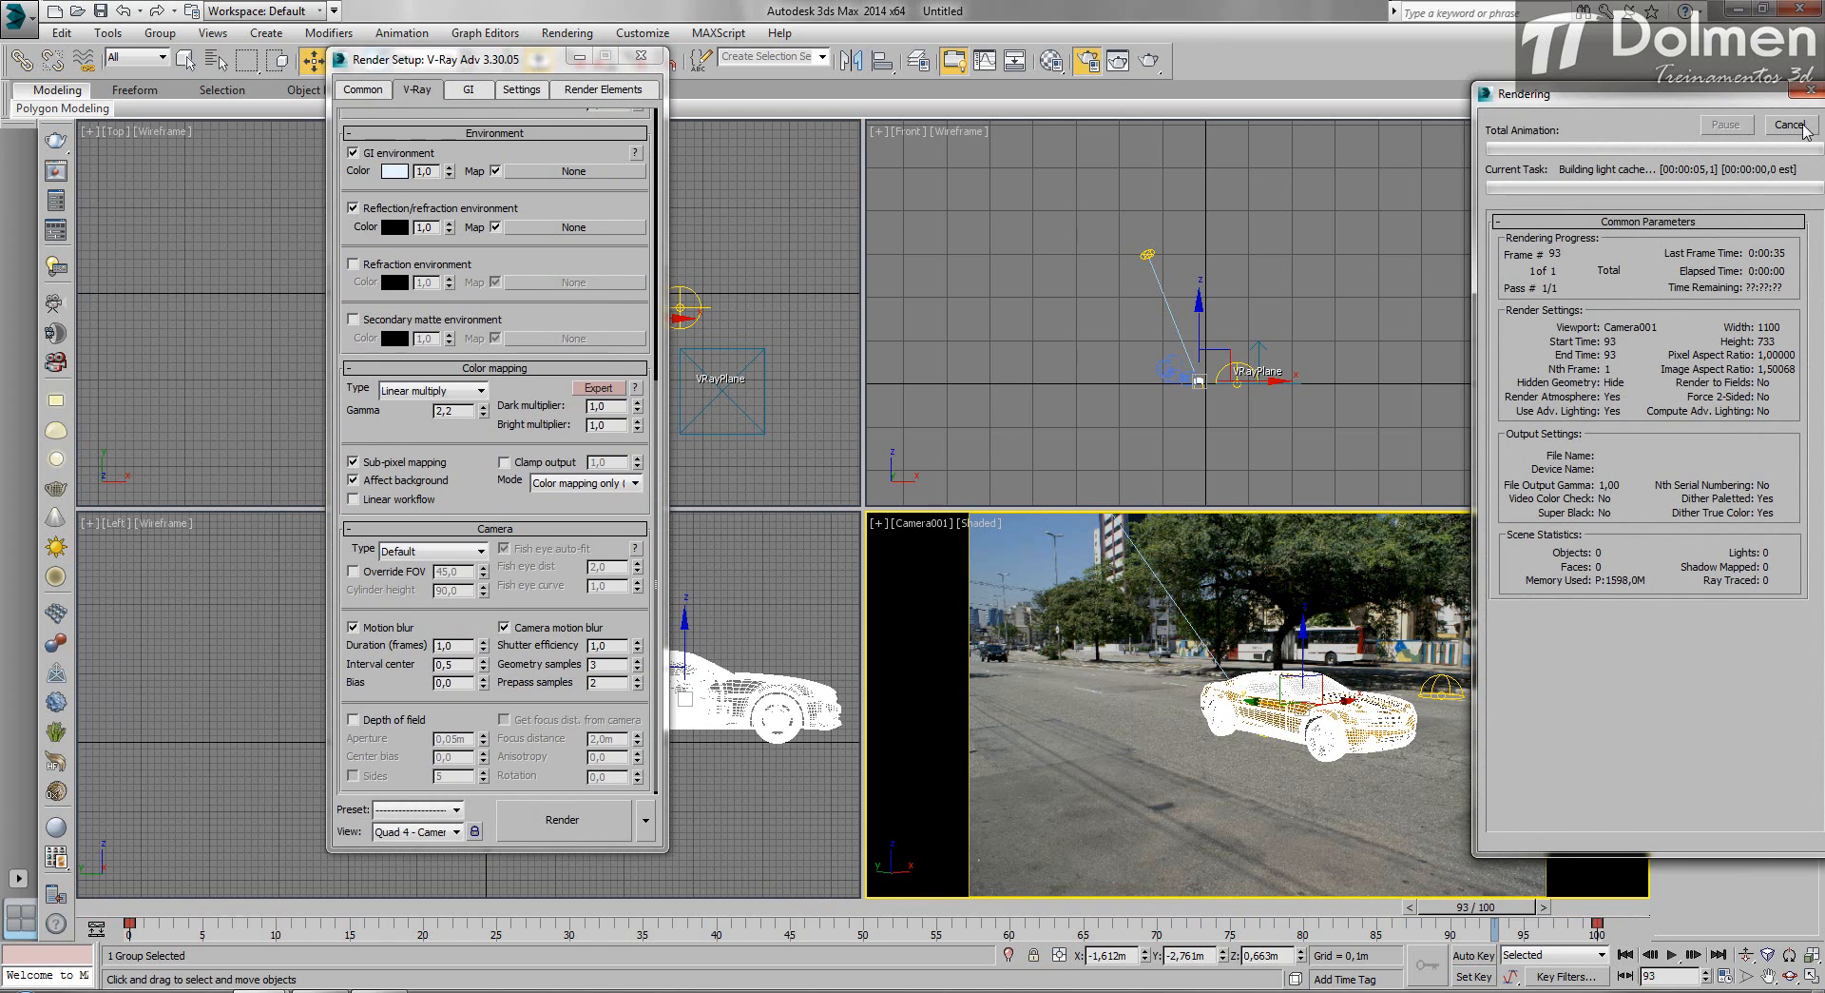
# Stop the render, set motion blur geometry samples to 2 and prepass samples to 1, and test-render the camera view in the frame buffer.
pyautogui.click(1795, 125)
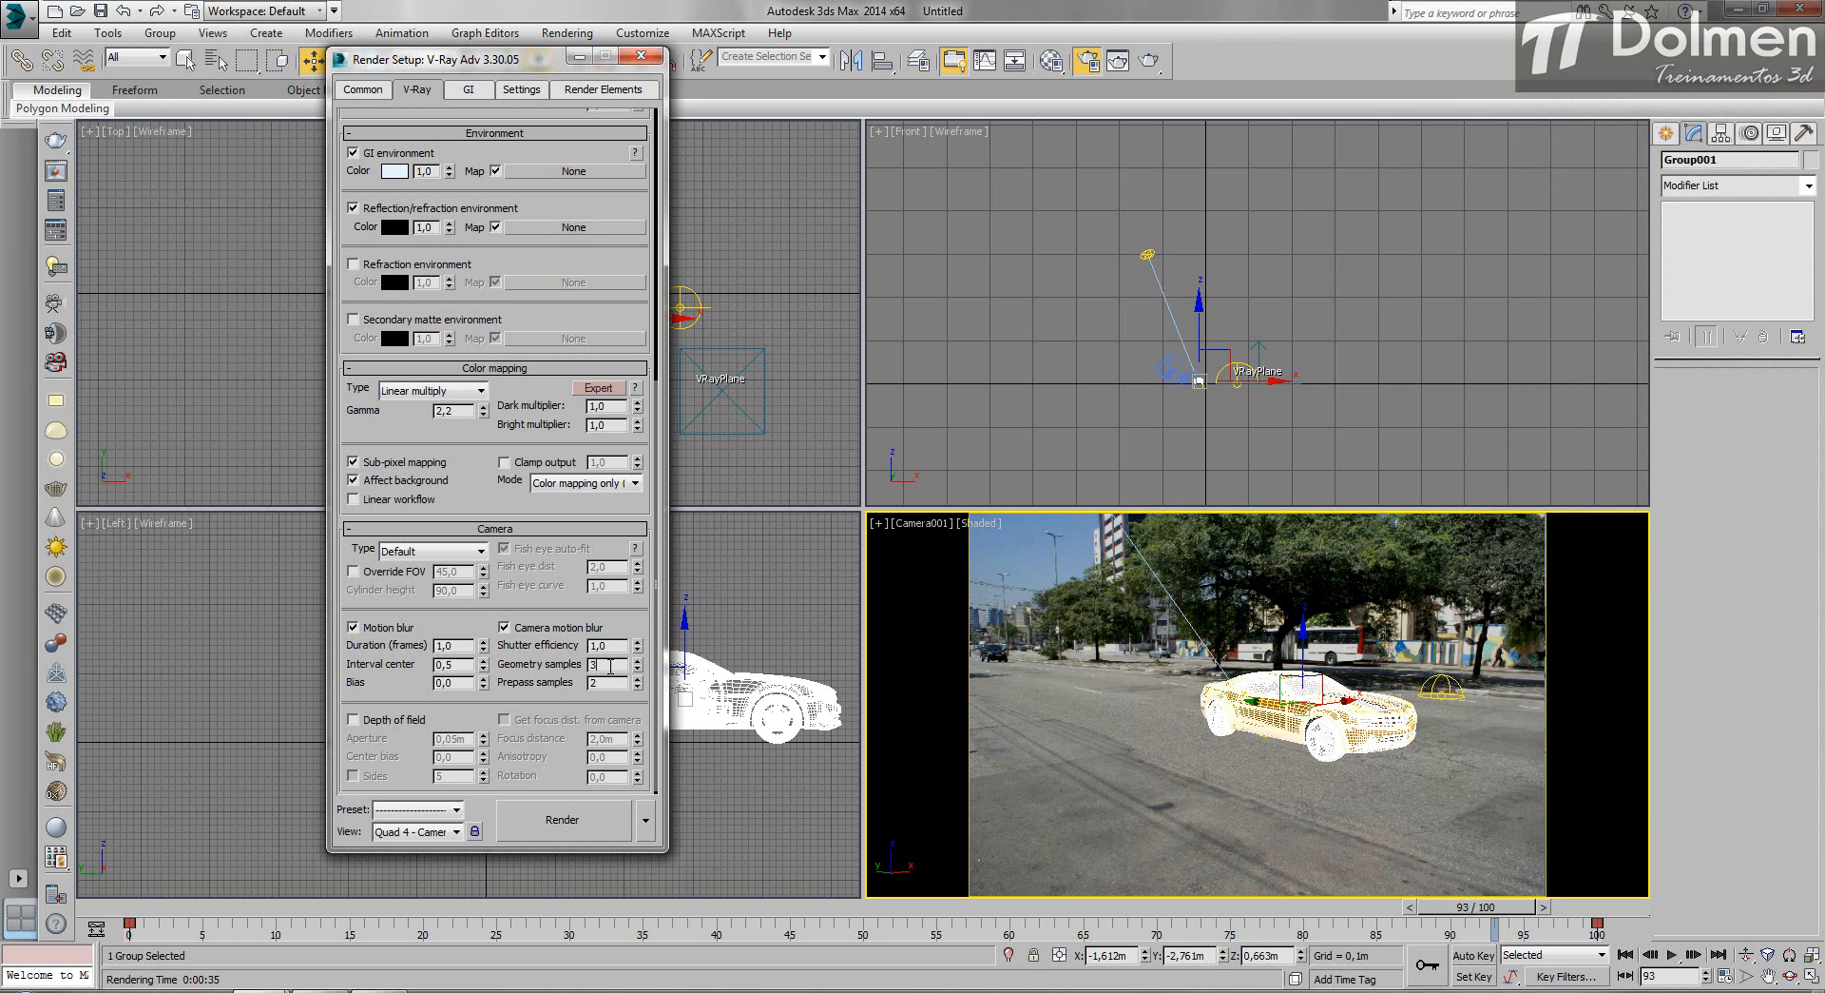
pyautogui.write('2')
pyautogui.press('Tab')
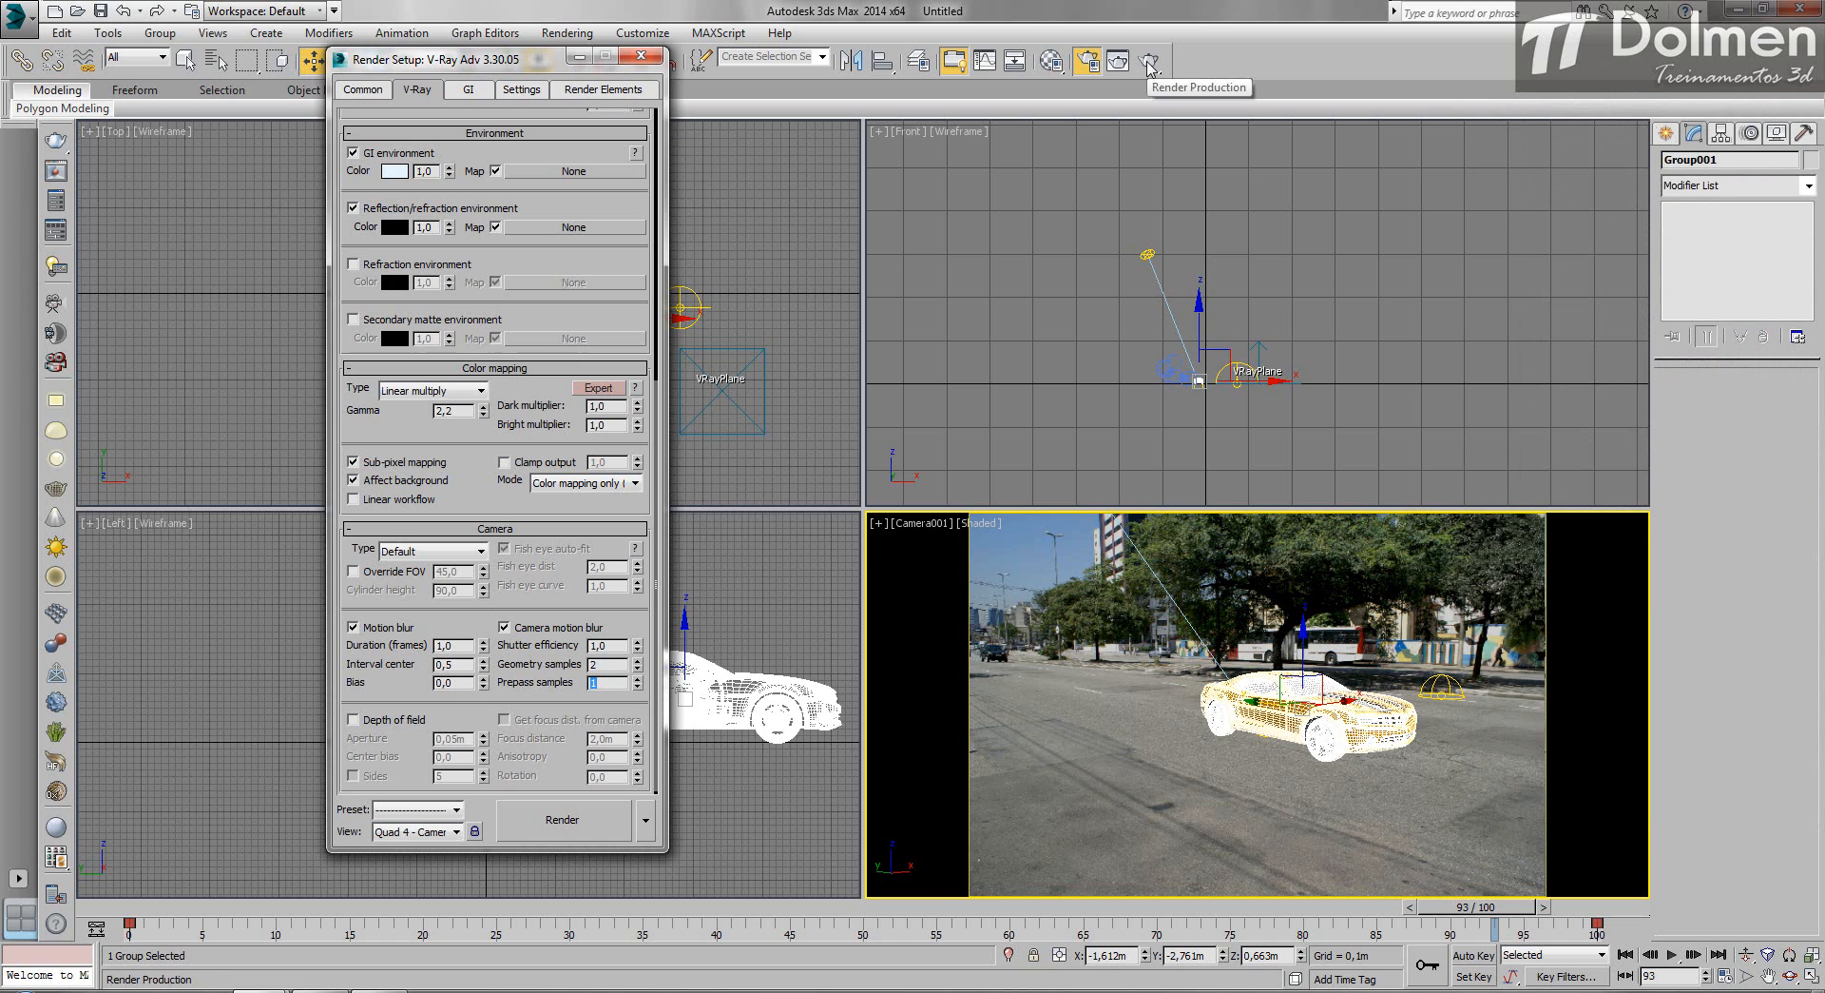
pyautogui.click(1118, 61)
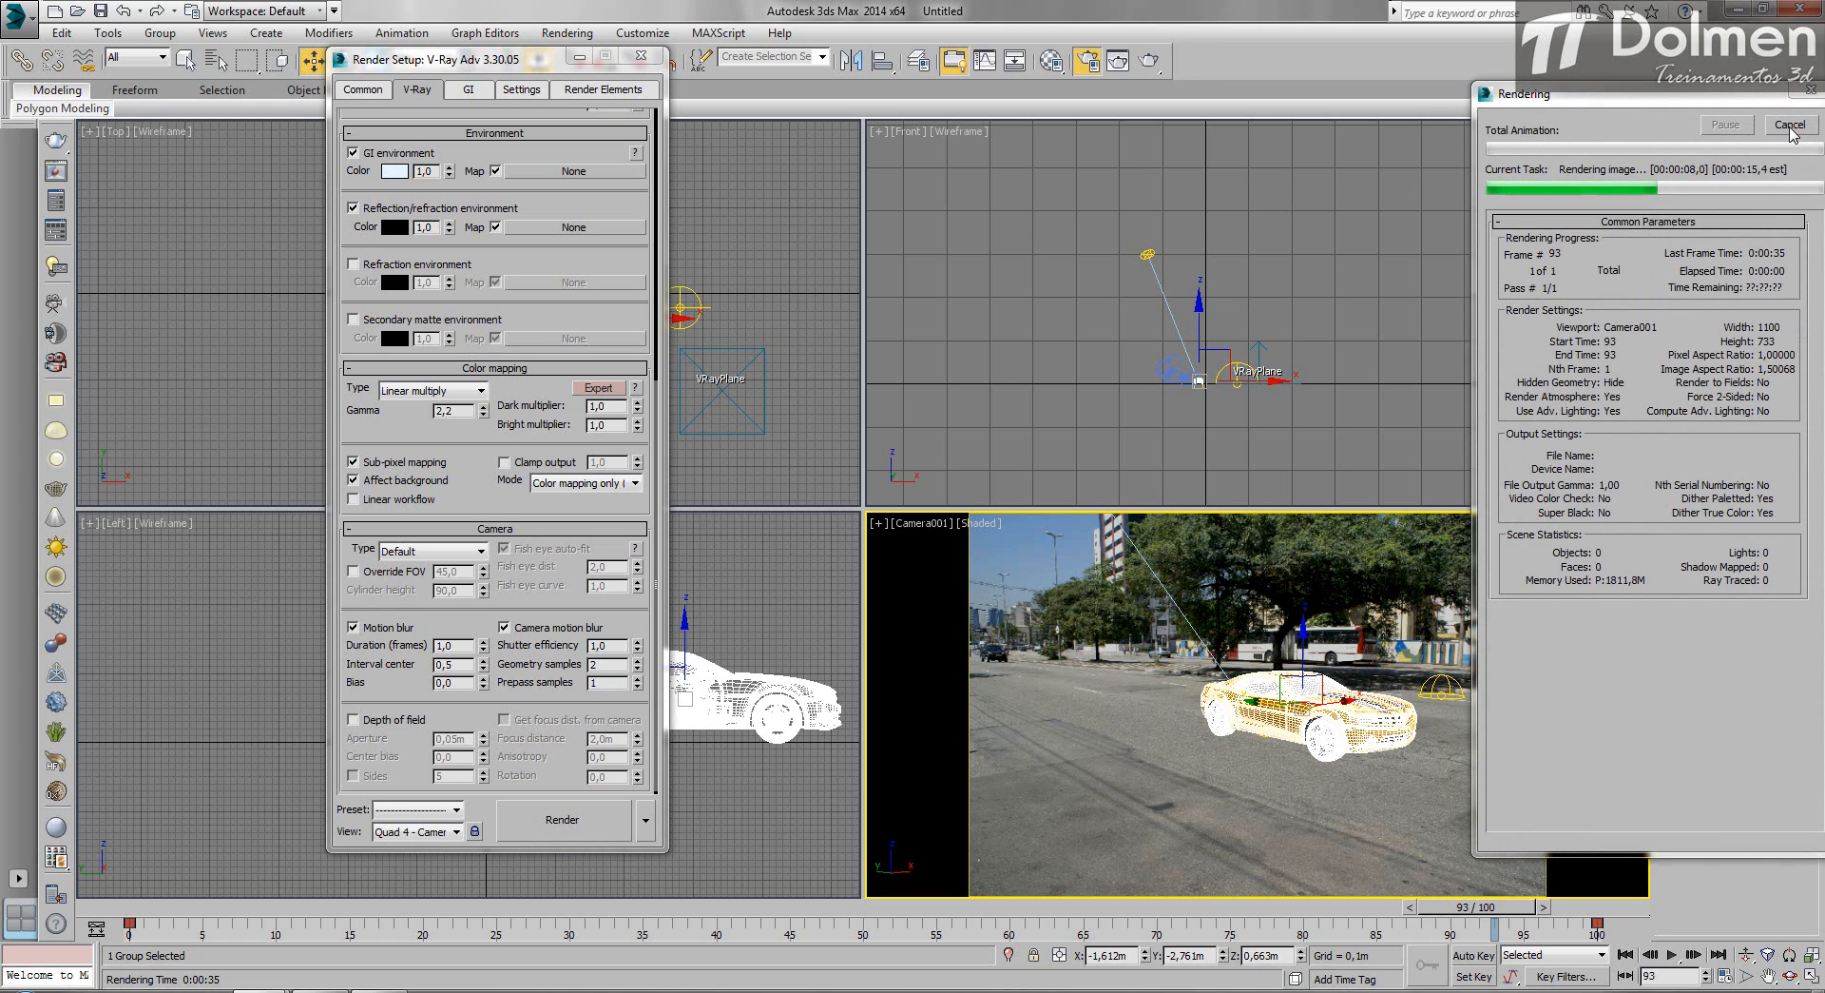
pyautogui.click(1791, 125)
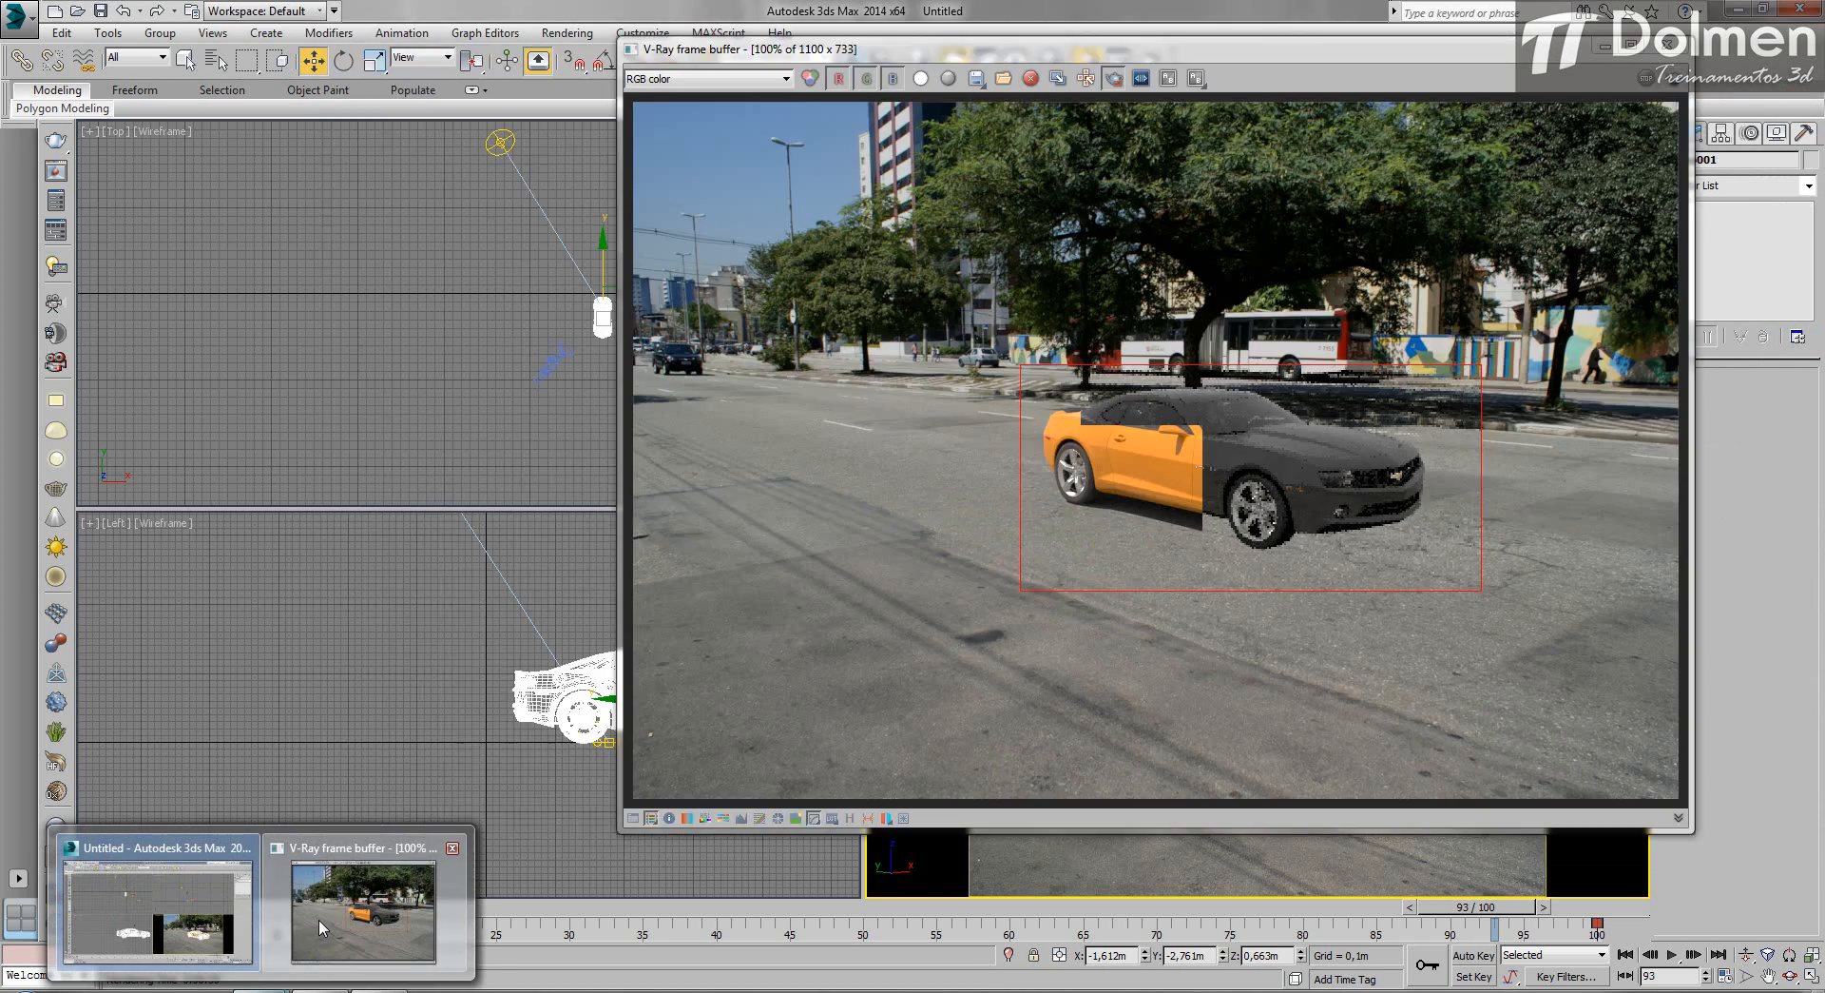
pyautogui.click(317, 919)
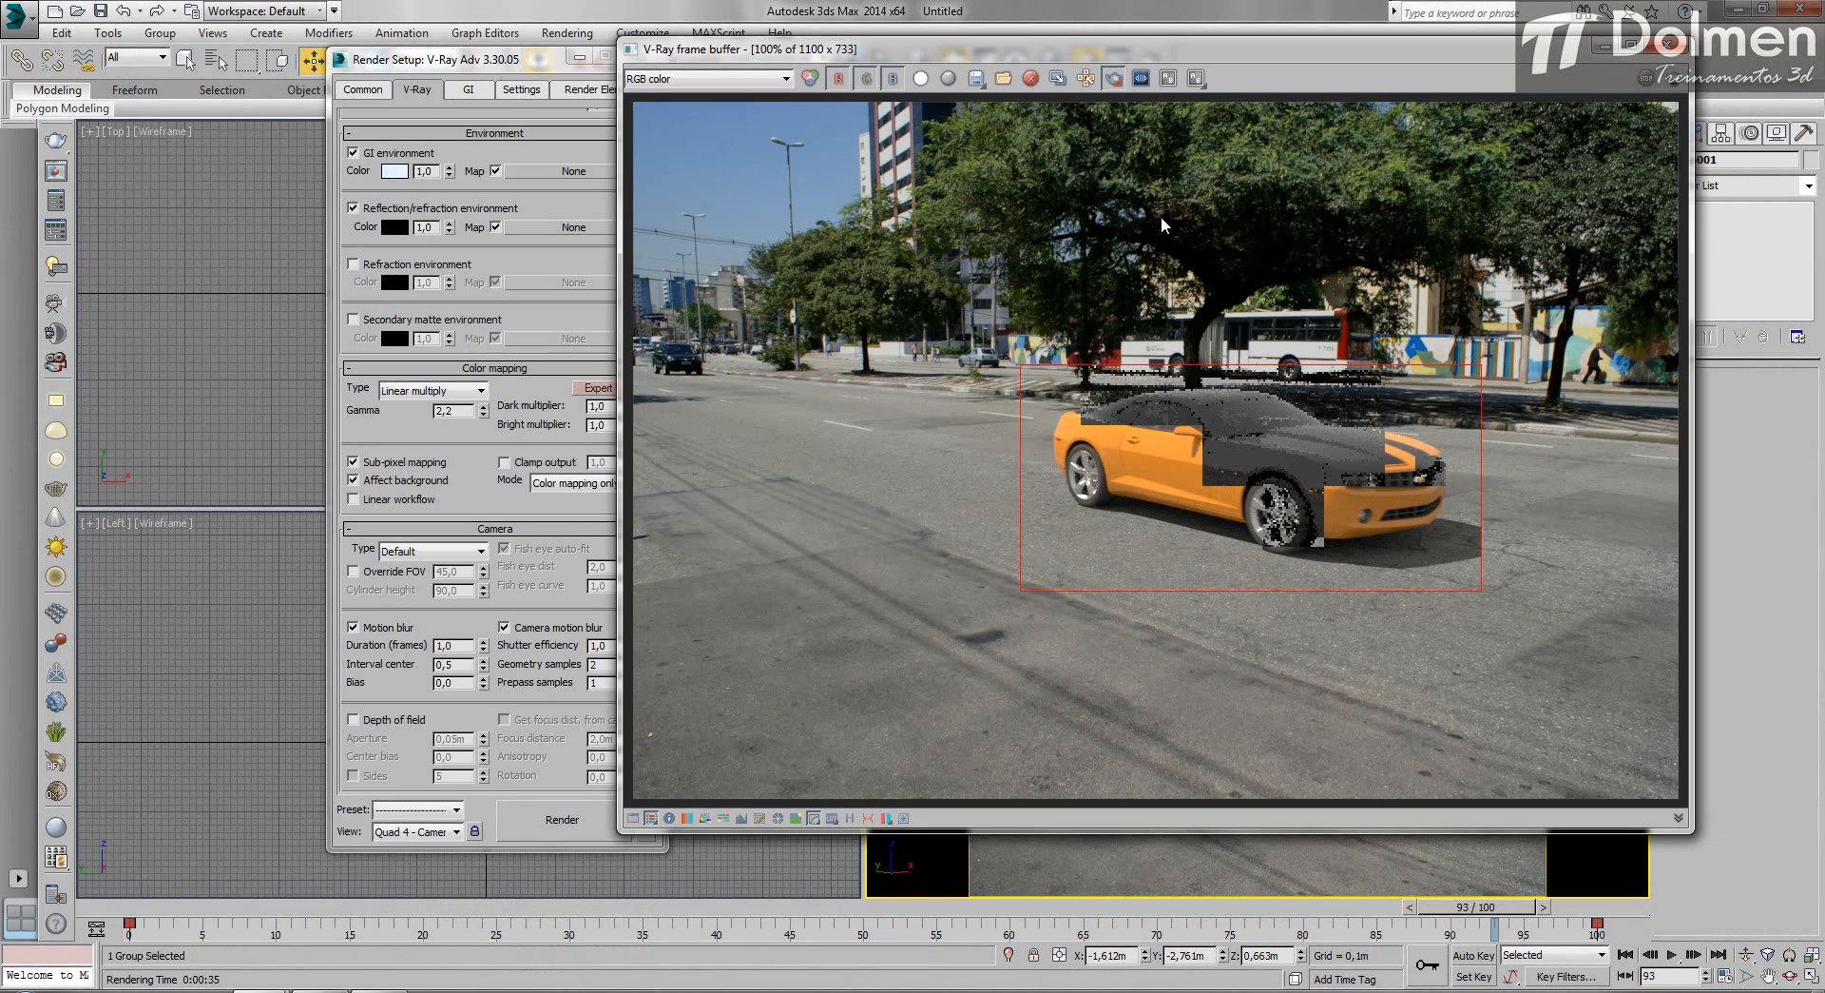
pyautogui.moveTo(1196, 54); pyautogui.dragTo(1202, 103)
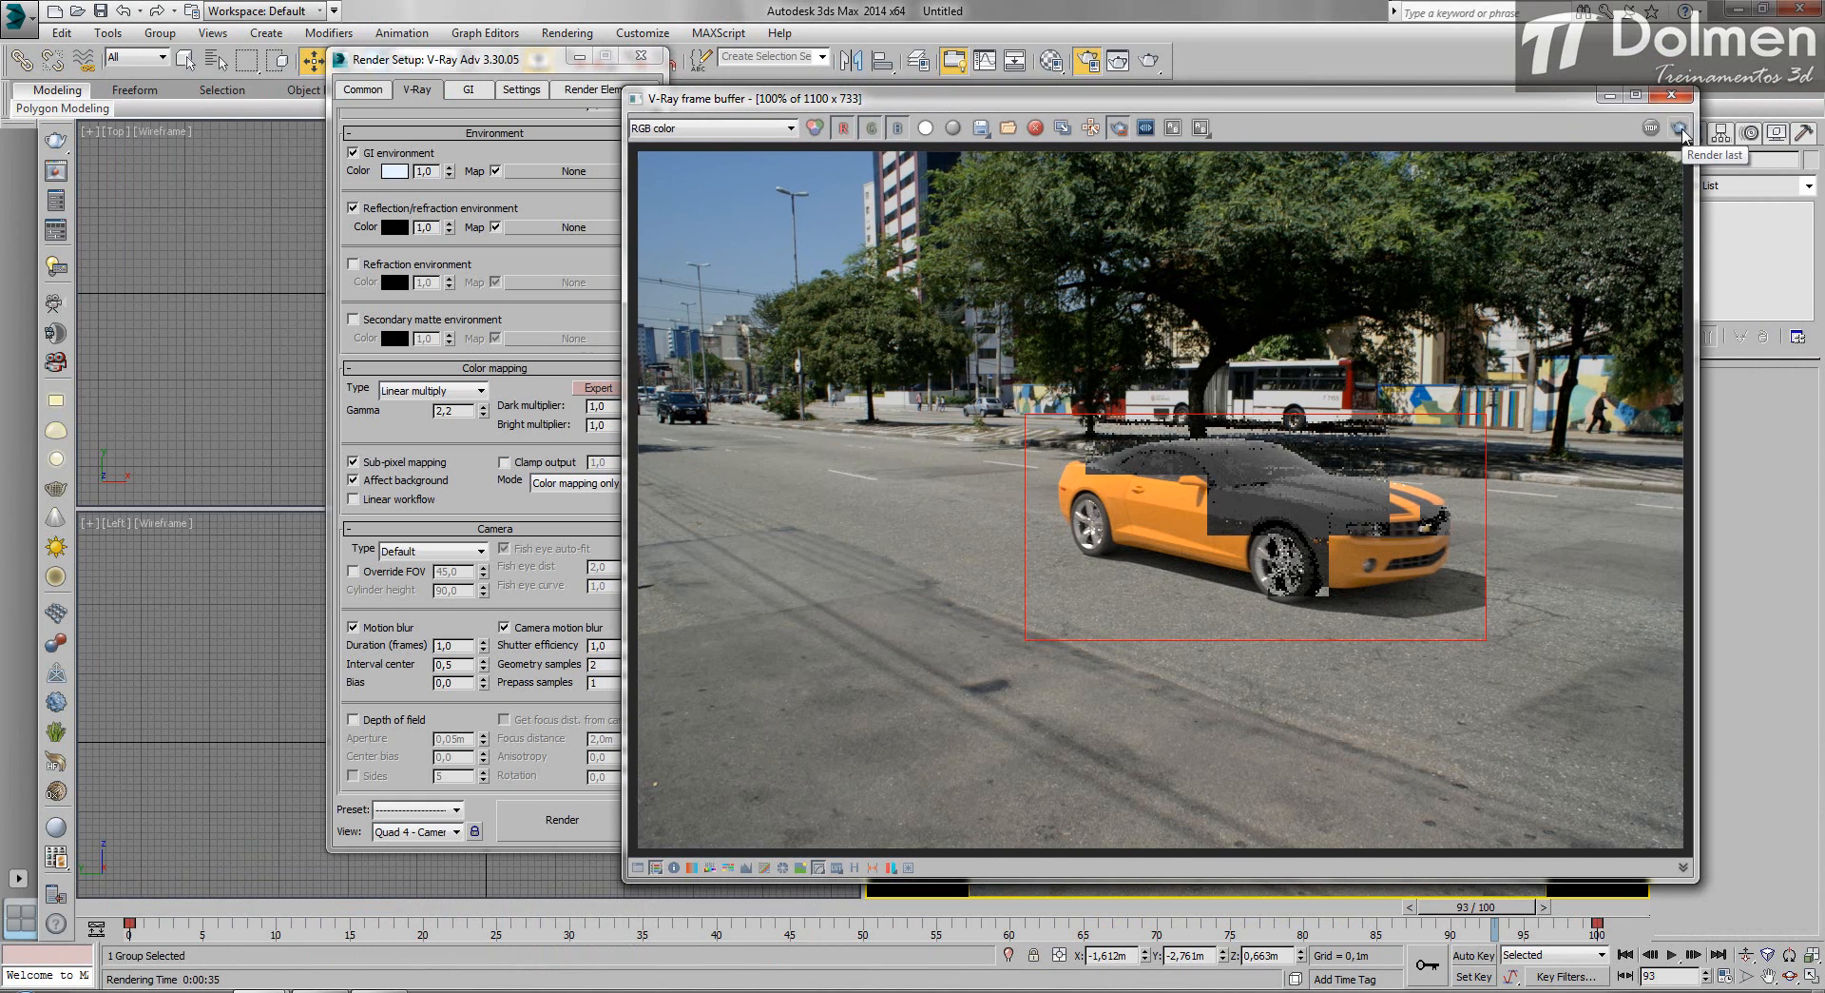
# Try a motion blur duration of 3 frames and render the car region again.
pyautogui.doubleClick(463, 645)
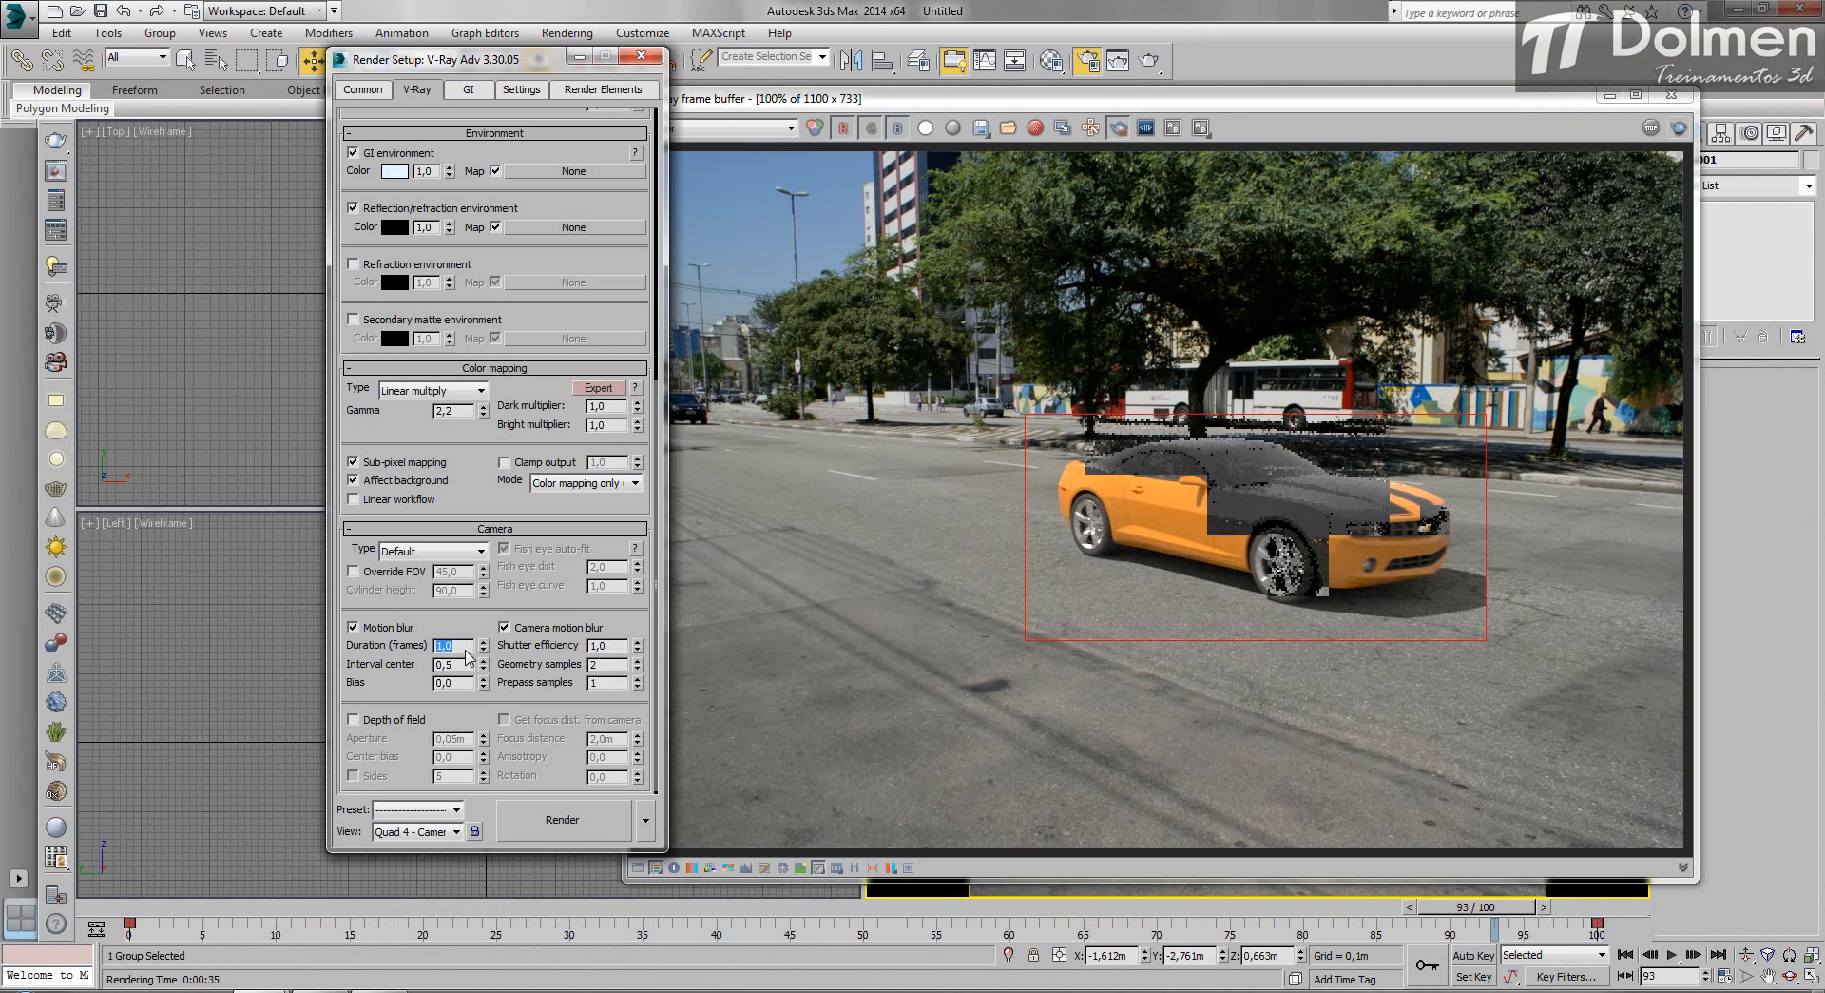
pyautogui.write('3')
pyautogui.press('Return')
pyautogui.click(1681, 129)
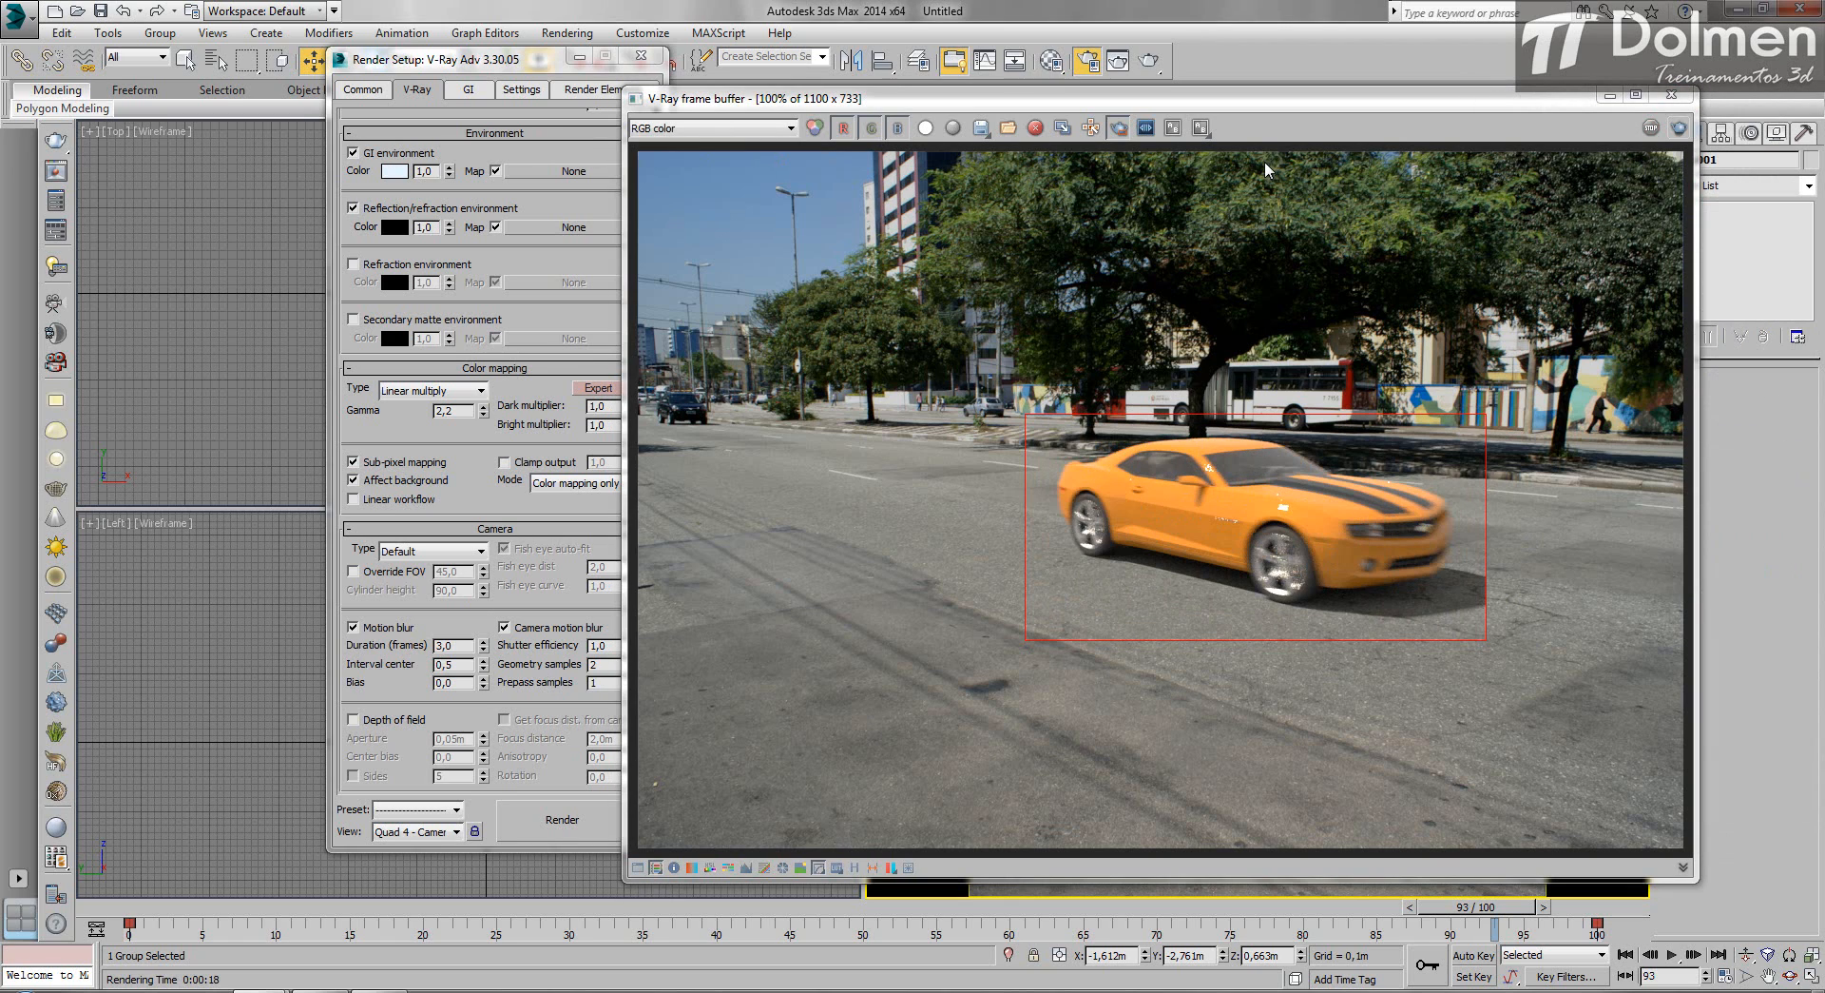
# Increase the motion blur duration to 4 frames and re-render the car region.
pyautogui.click(461, 644)
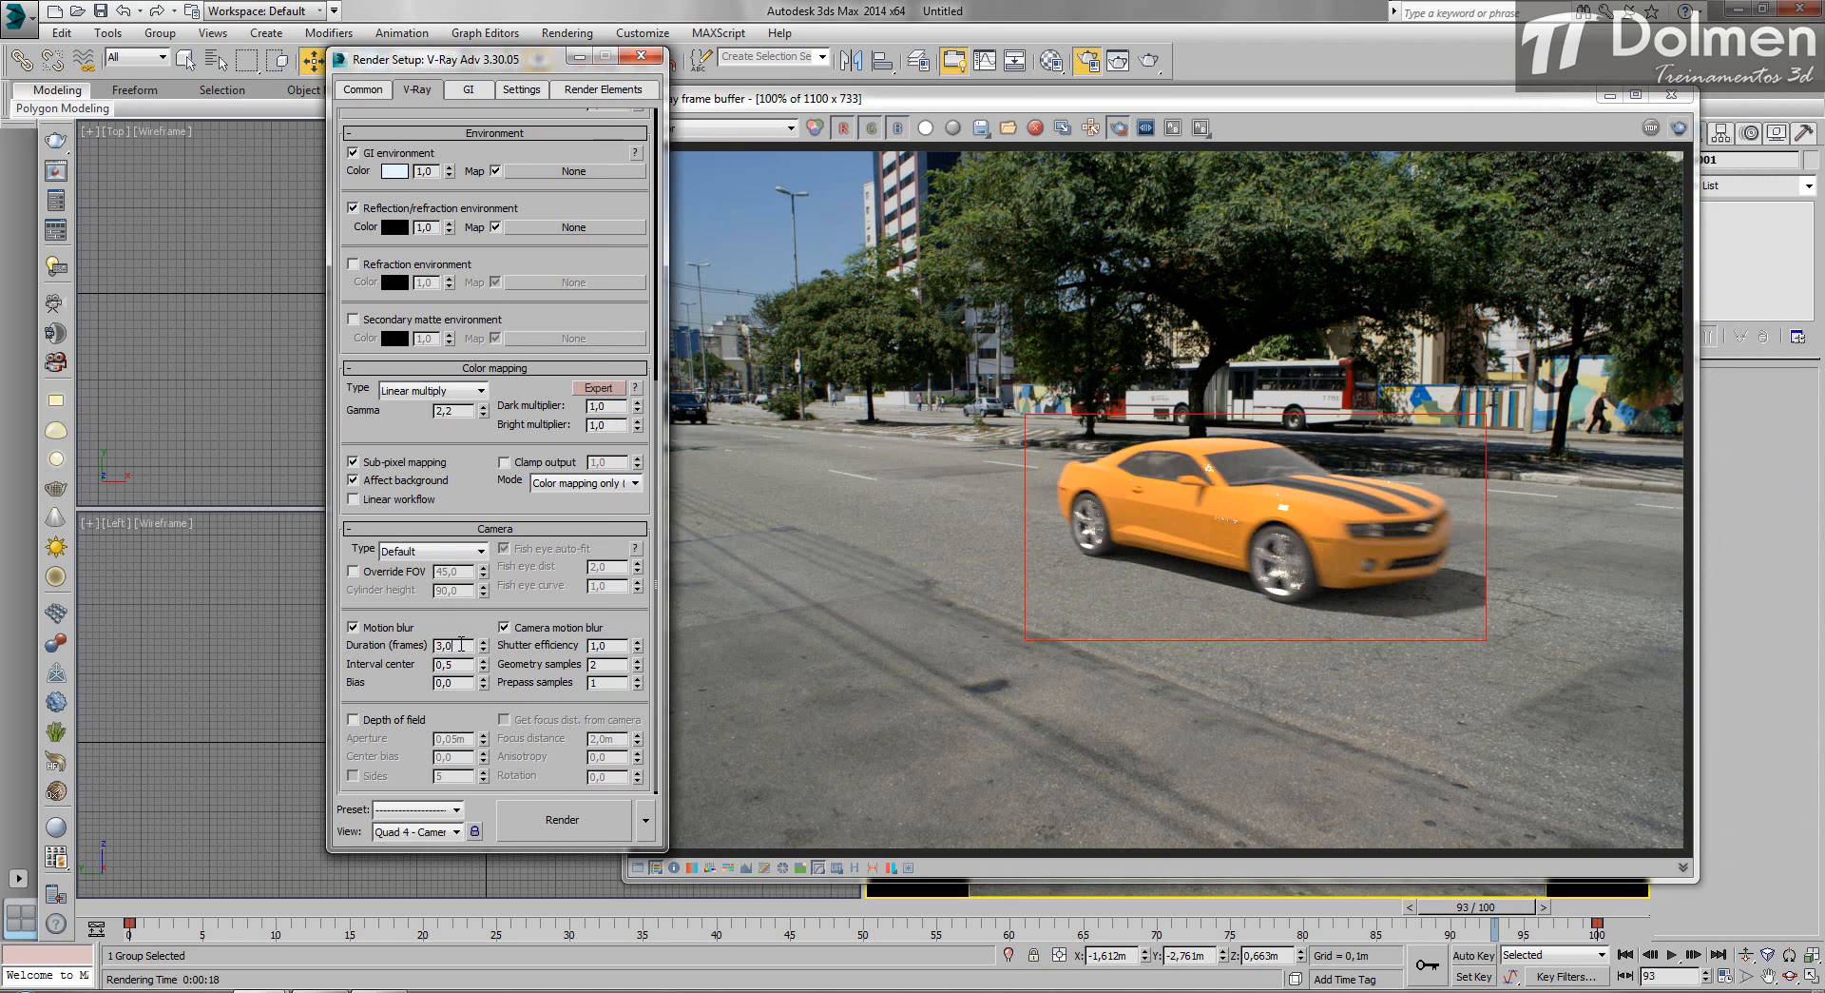
pyautogui.press('Return')
pyautogui.click(1680, 128)
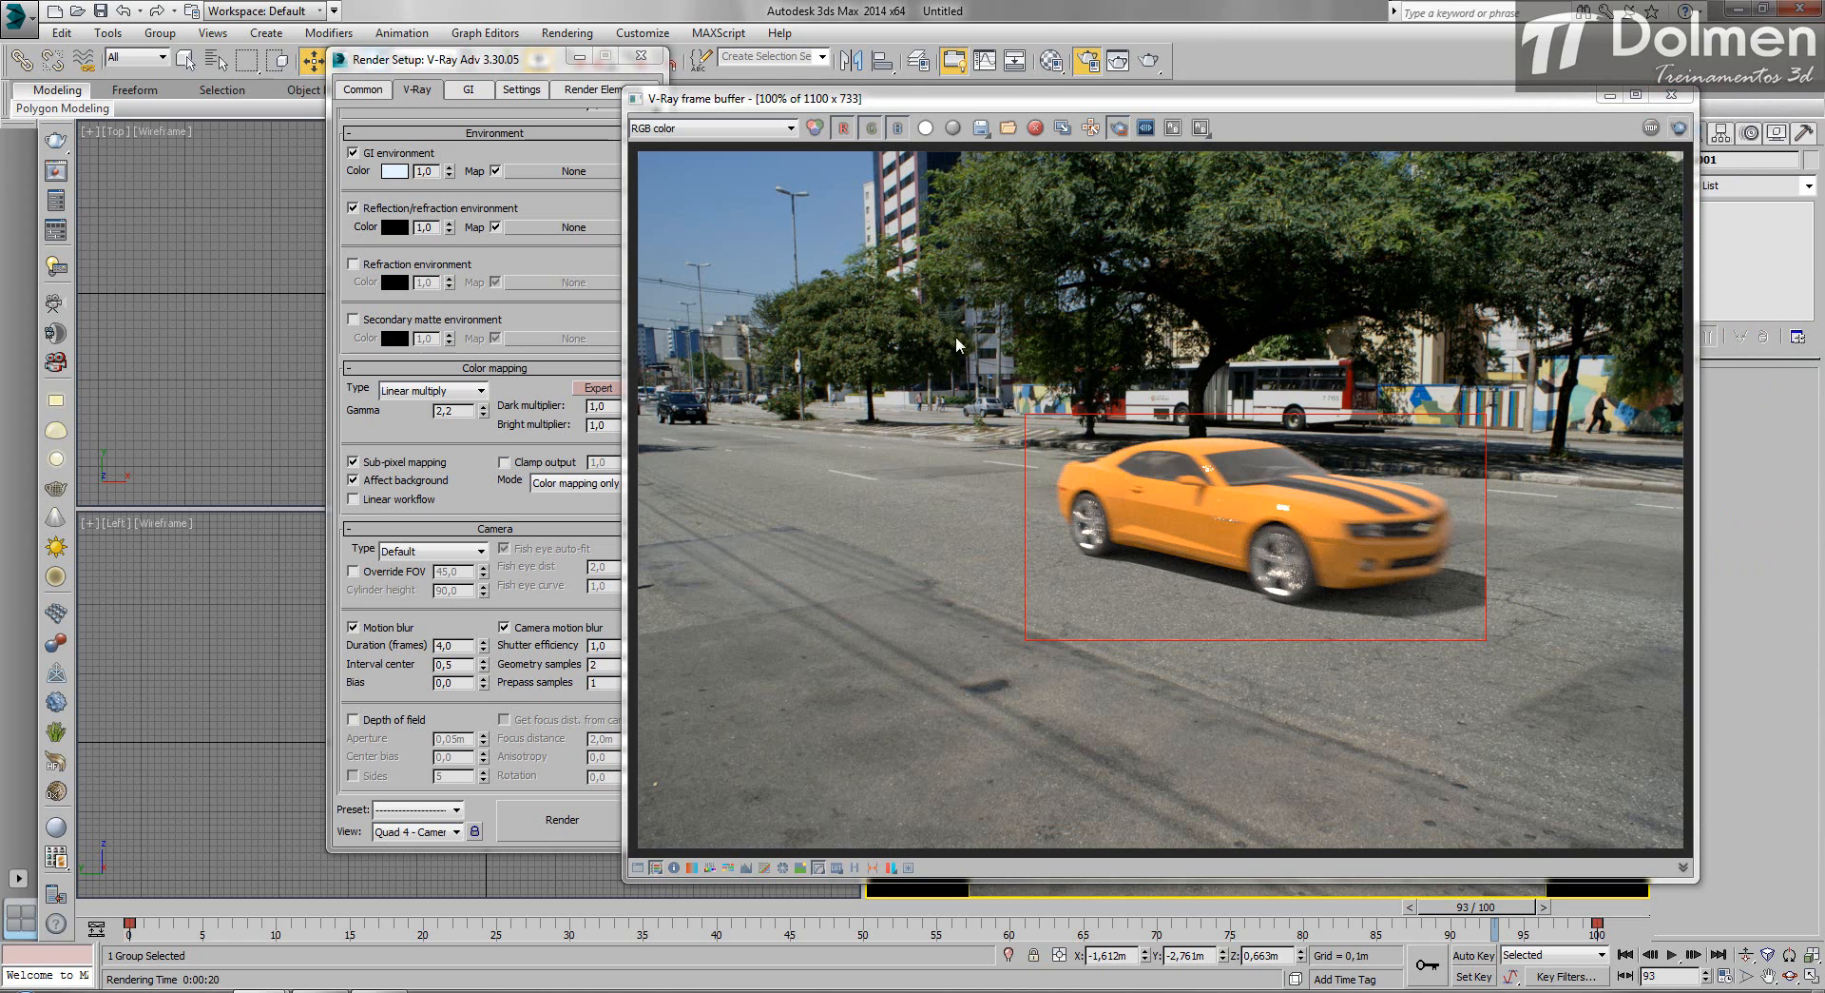
# Try 3 geometry samples with a larger render region around the car and its surroundings, start the render, and stop it.
pyautogui.click(512, 600)
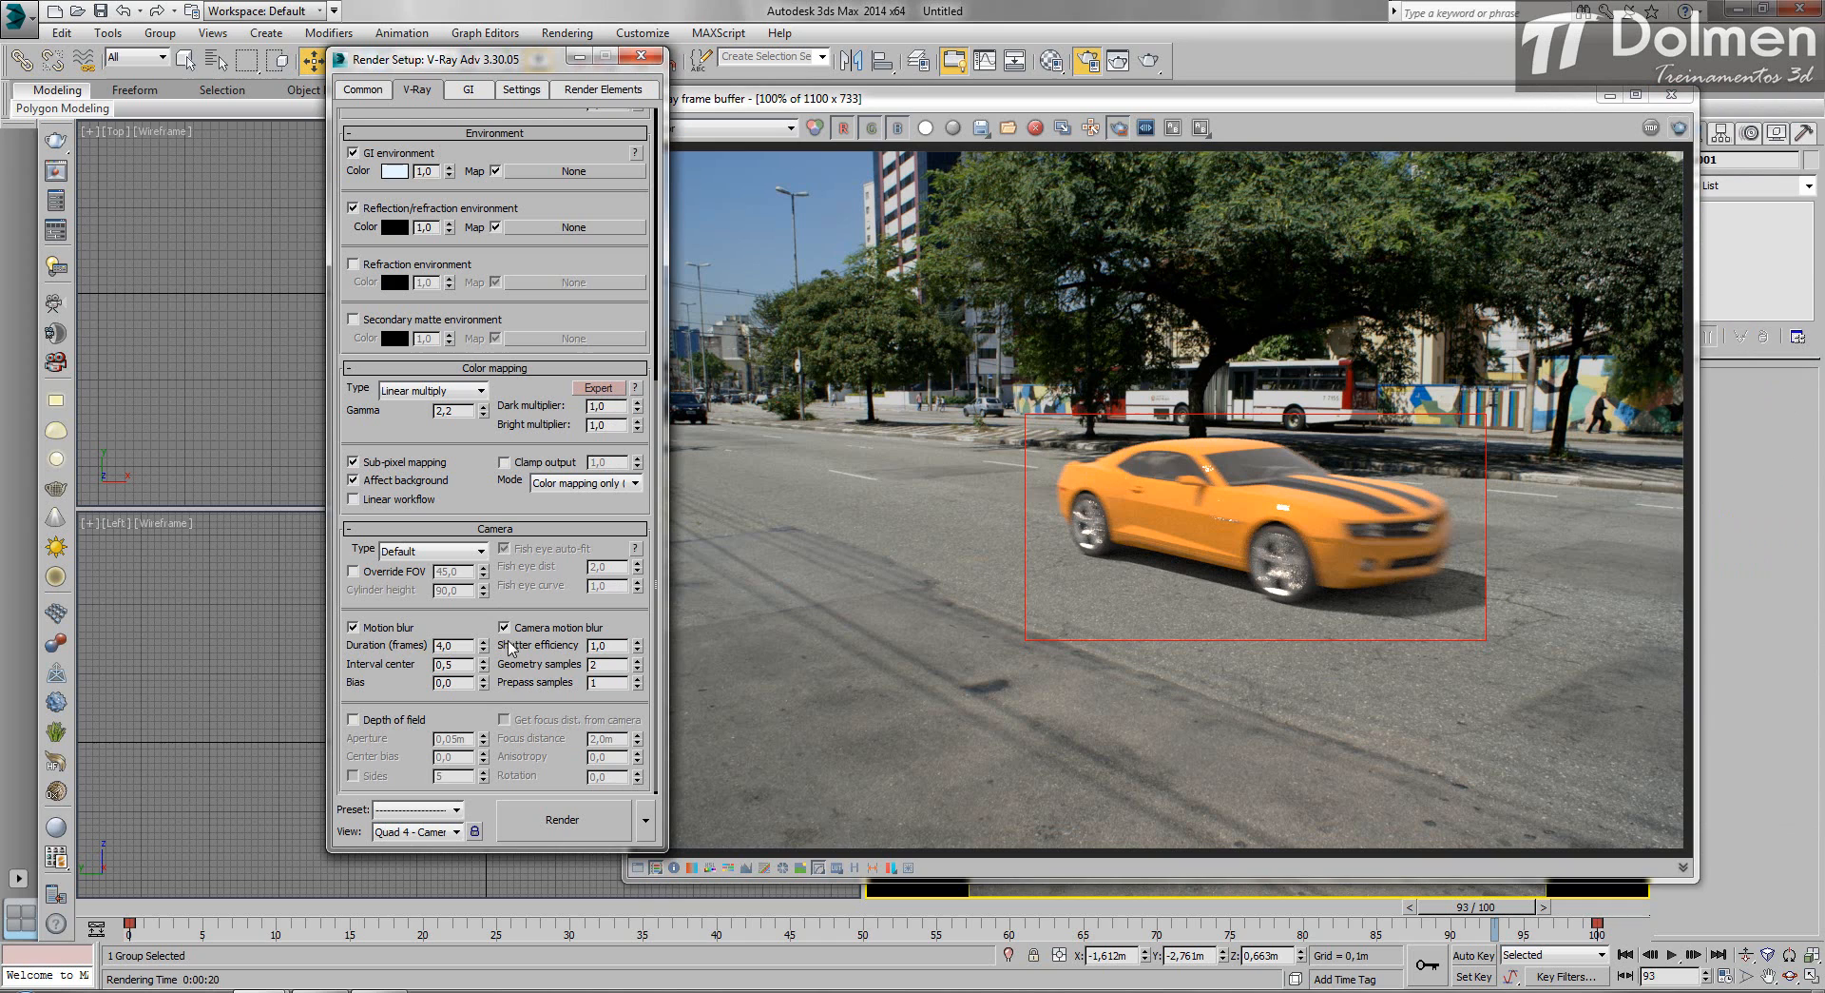
pyautogui.click(638, 660)
pyautogui.moveTo(982, 380); pyautogui.dragTo(1612, 689)
pyautogui.click(1680, 127)
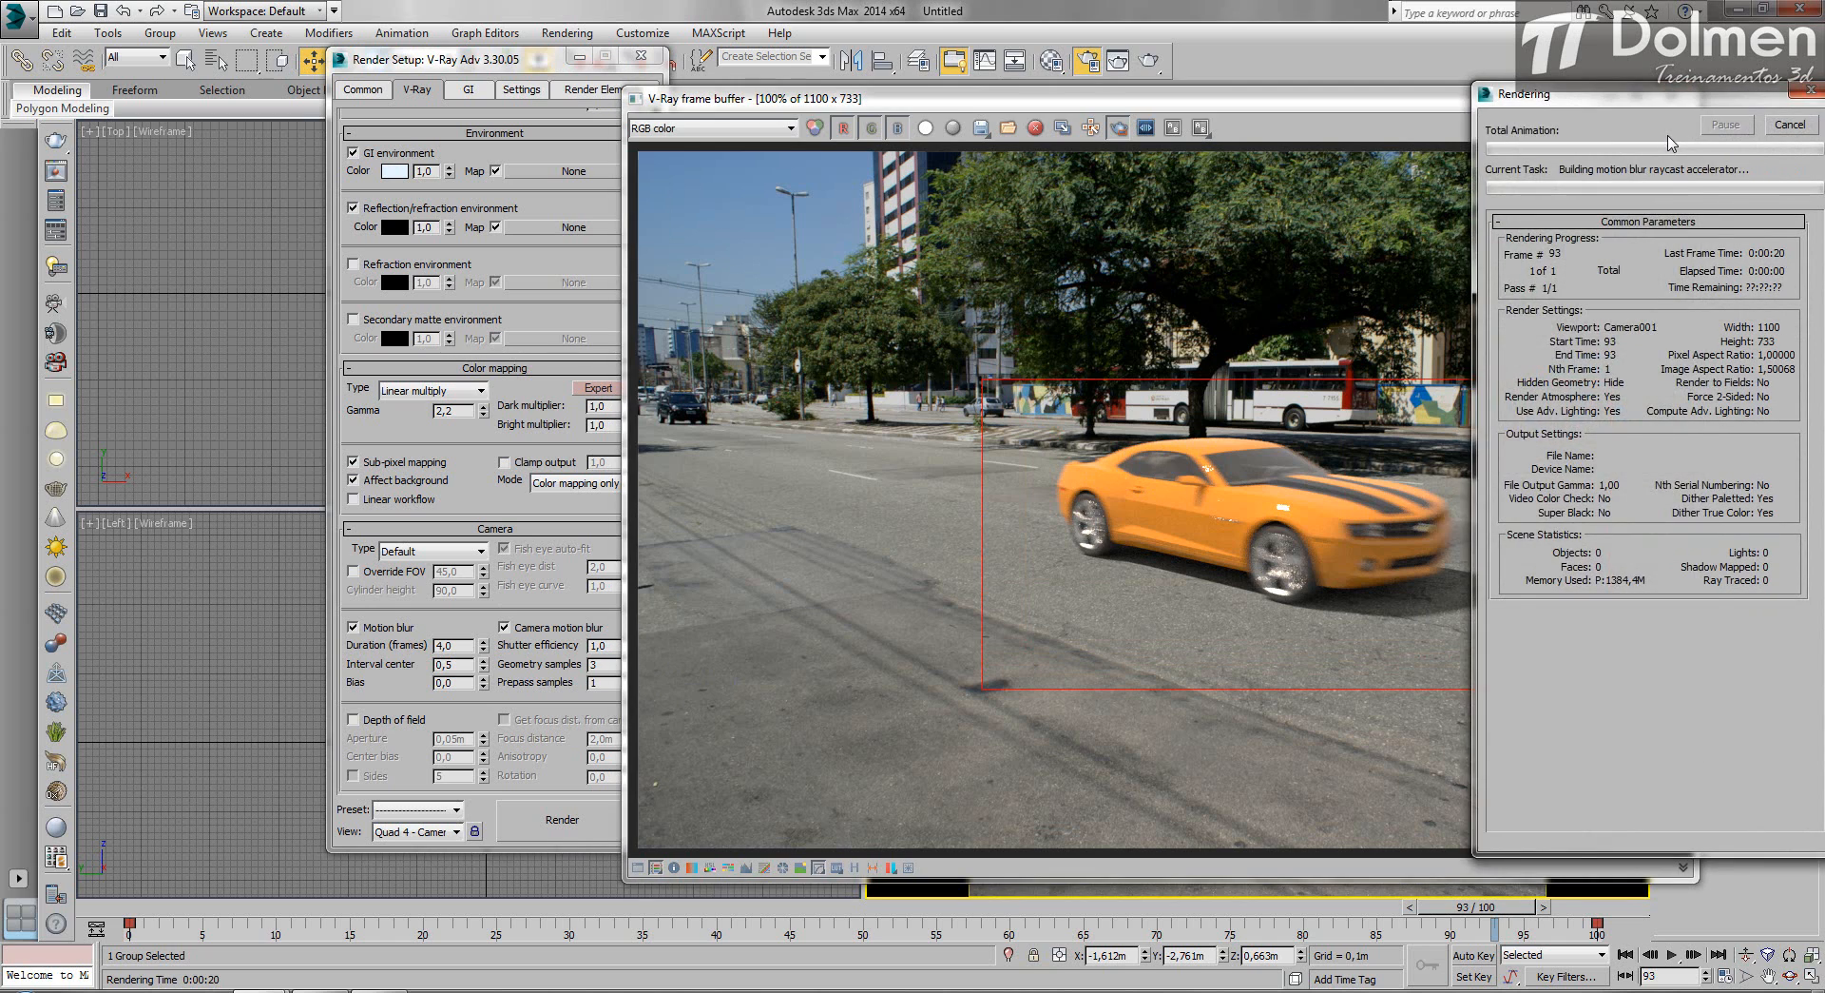
pyautogui.click(1766, 222)
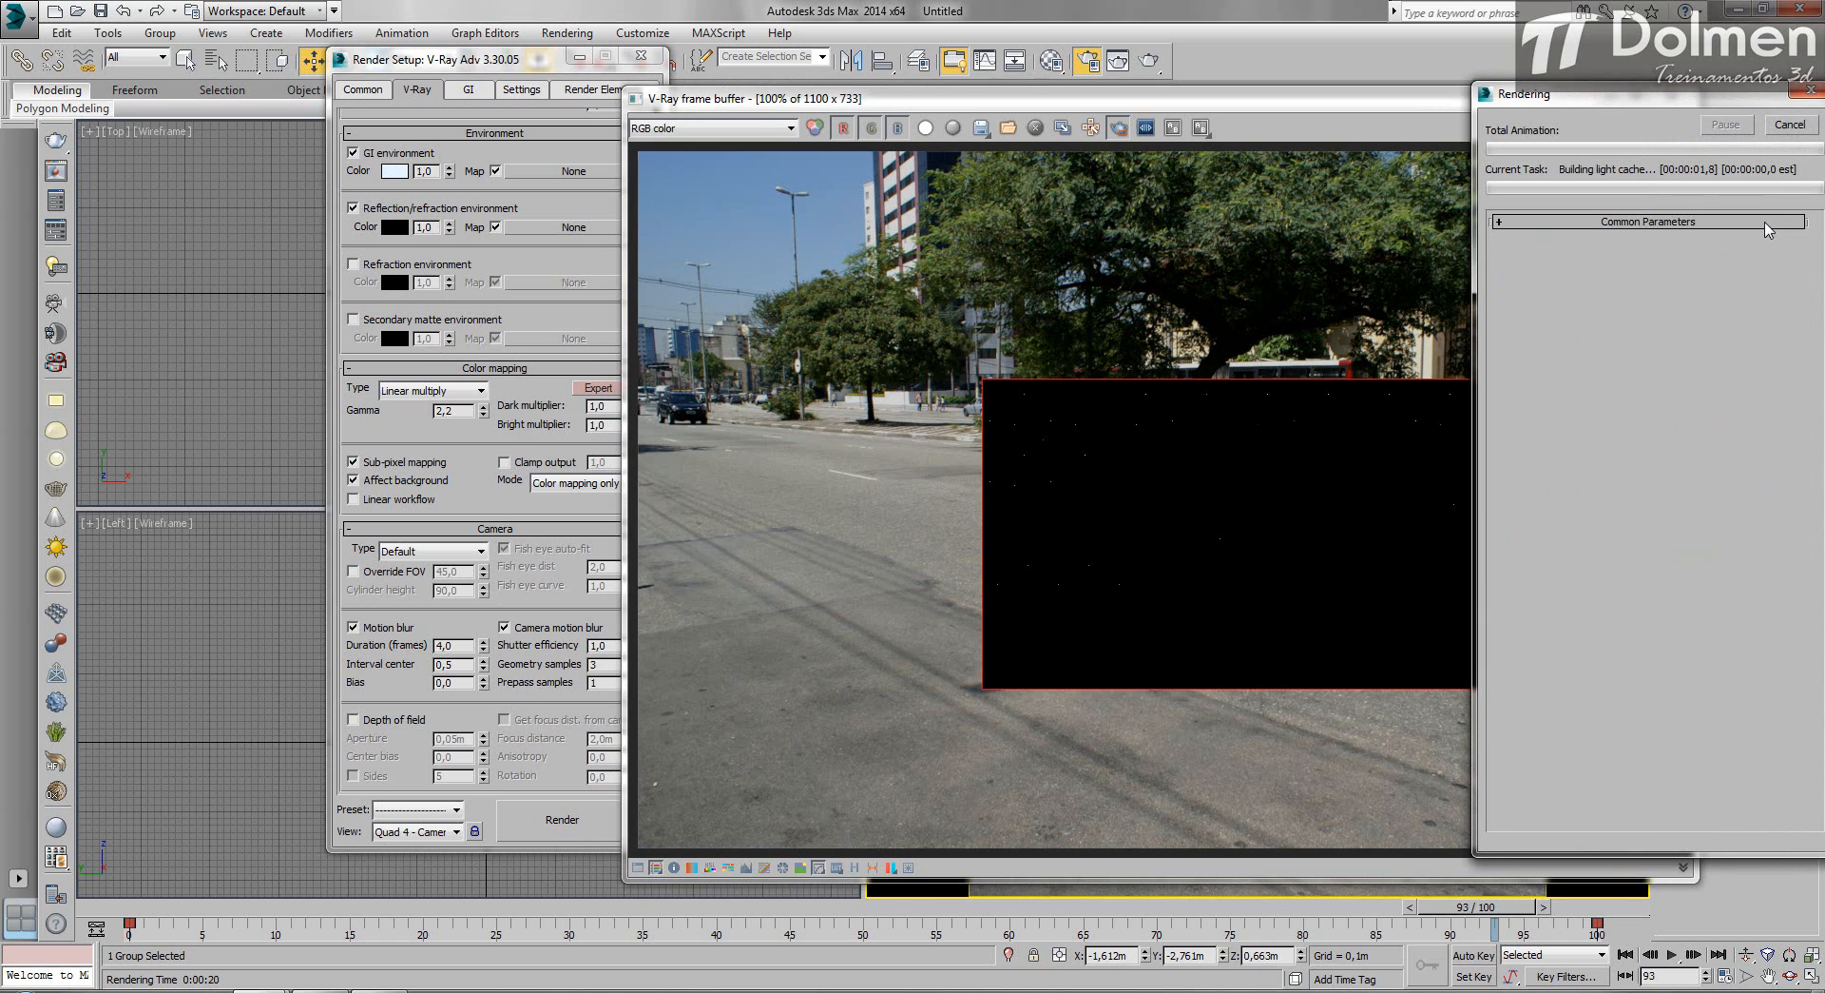
pyautogui.click(1726, 222)
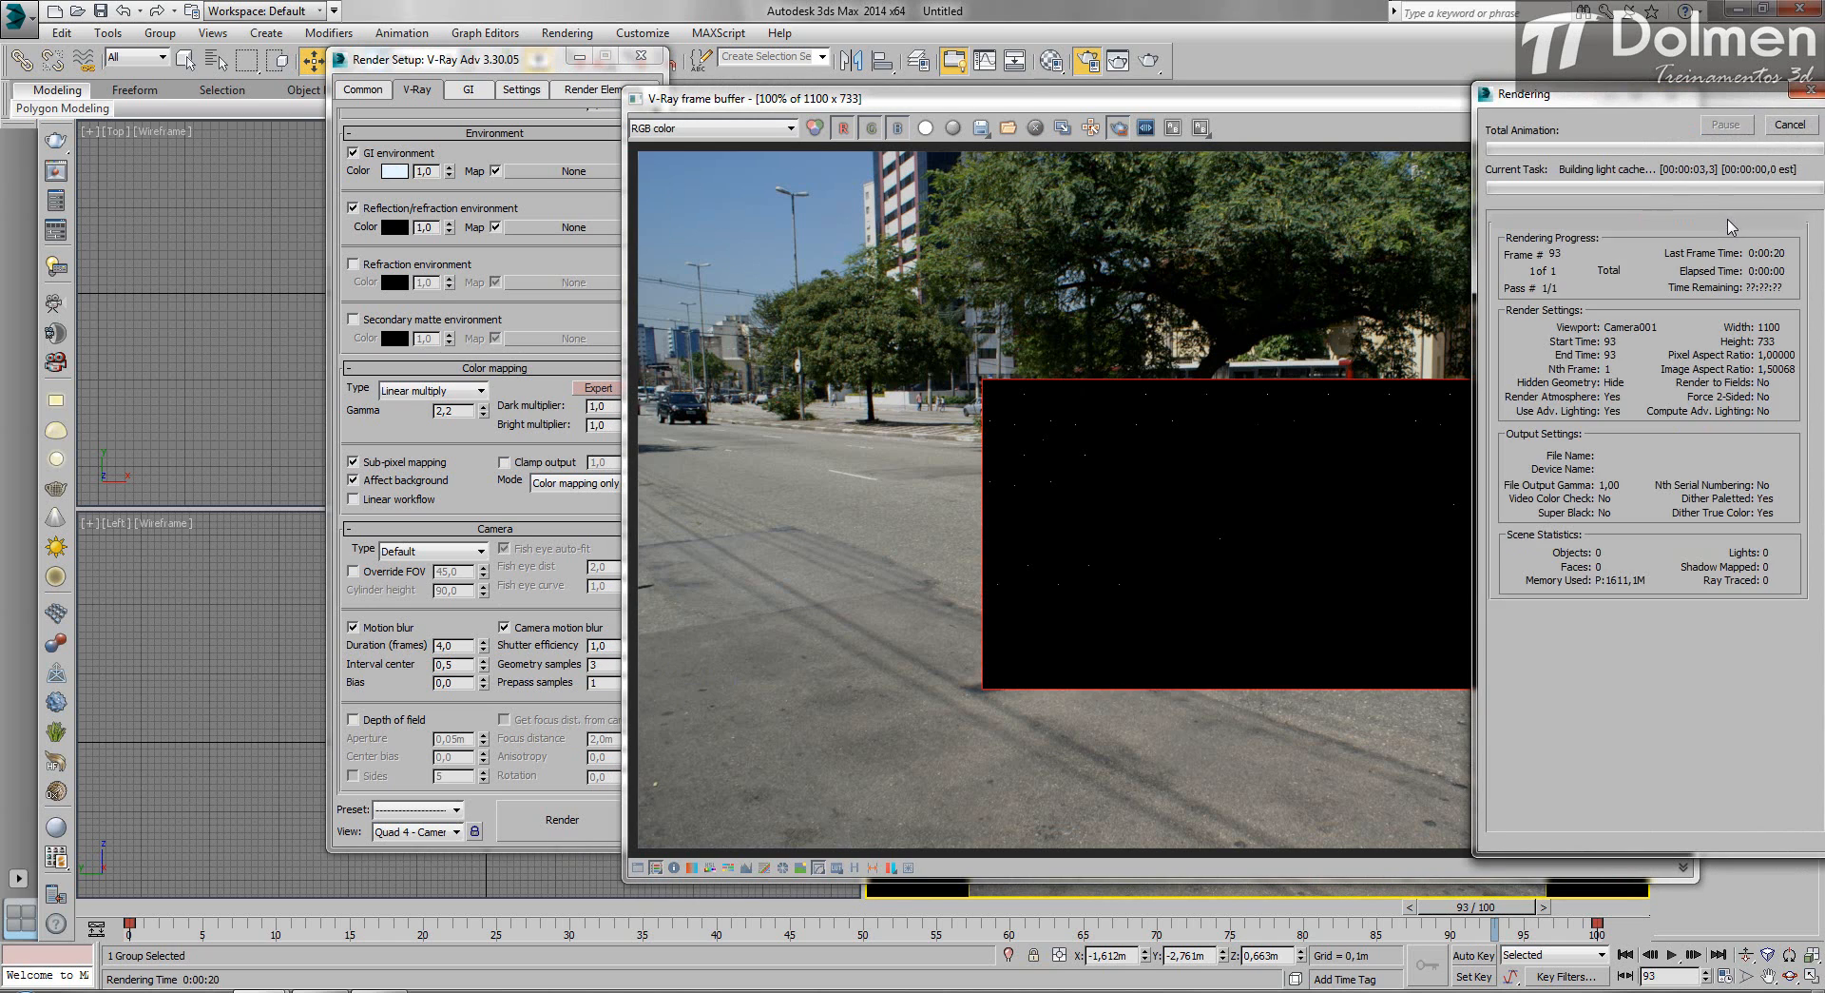
pyautogui.click(1791, 124)
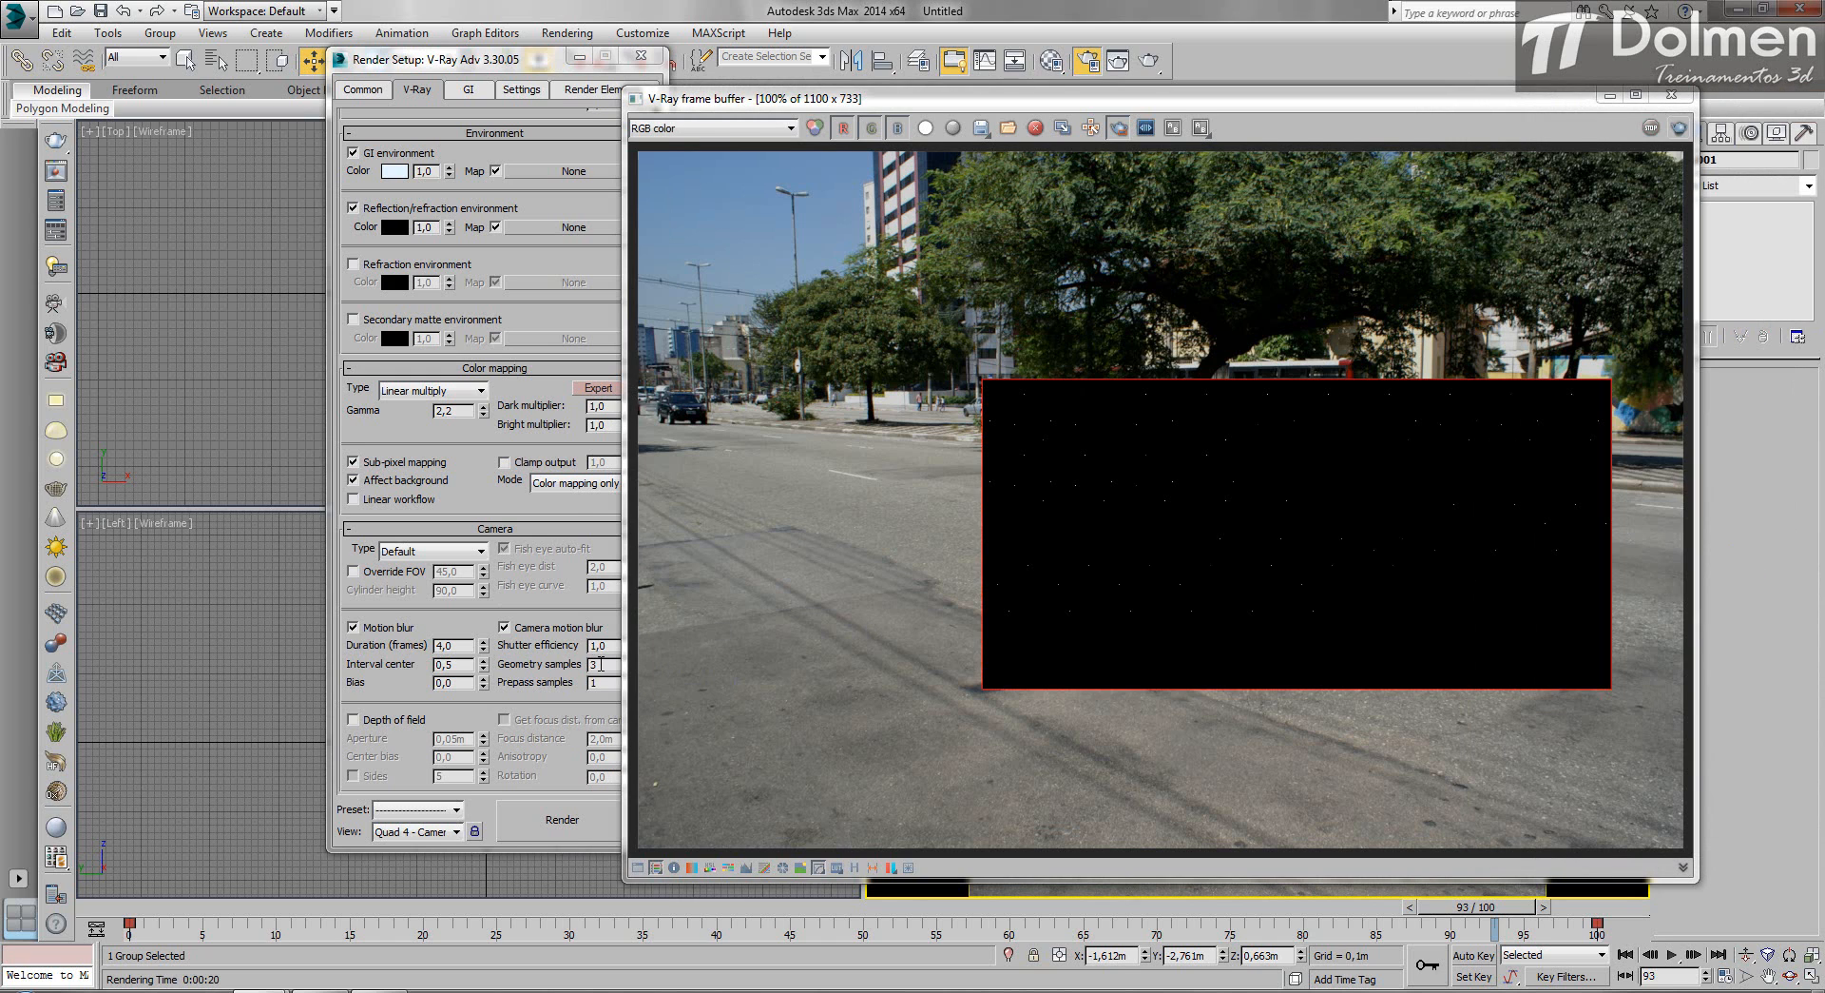
# Set the motion blur geometry samples to 2 and prepass samples to 2, and render the enlarged region.
pyautogui.click(599, 664)
pyautogui.click(637, 669)
pyautogui.click(637, 679)
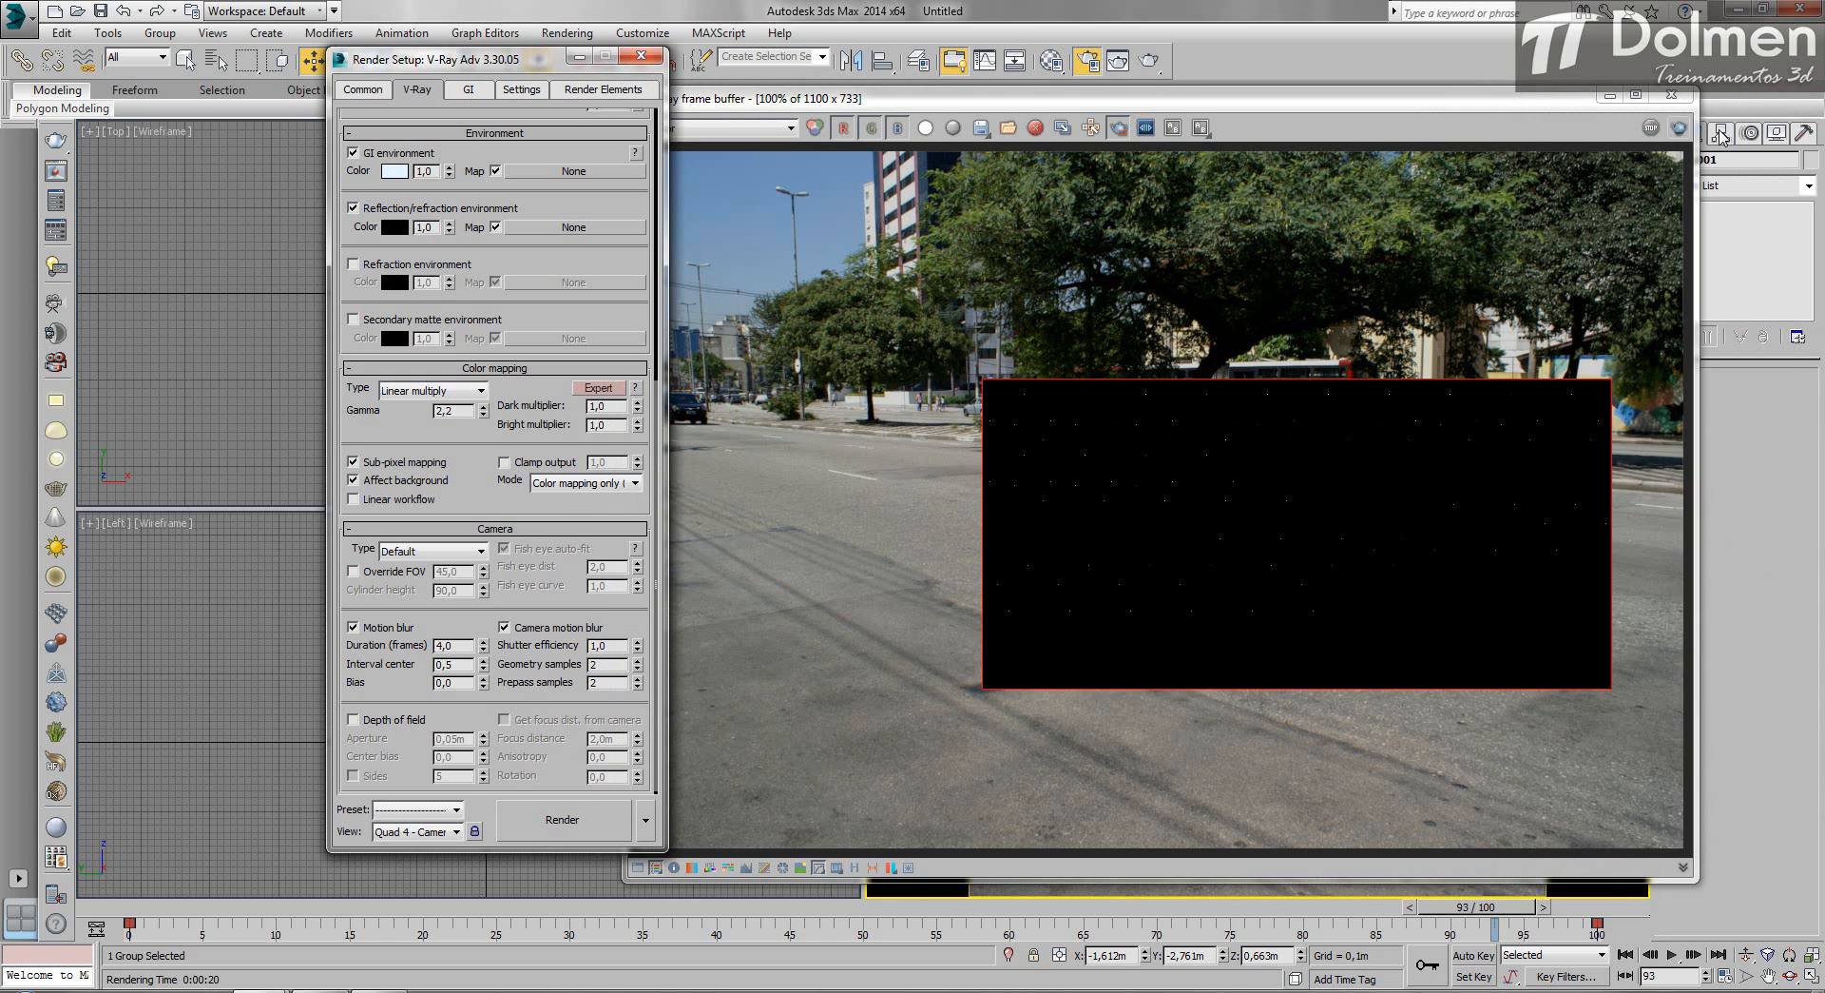
pyautogui.click(1673, 128)
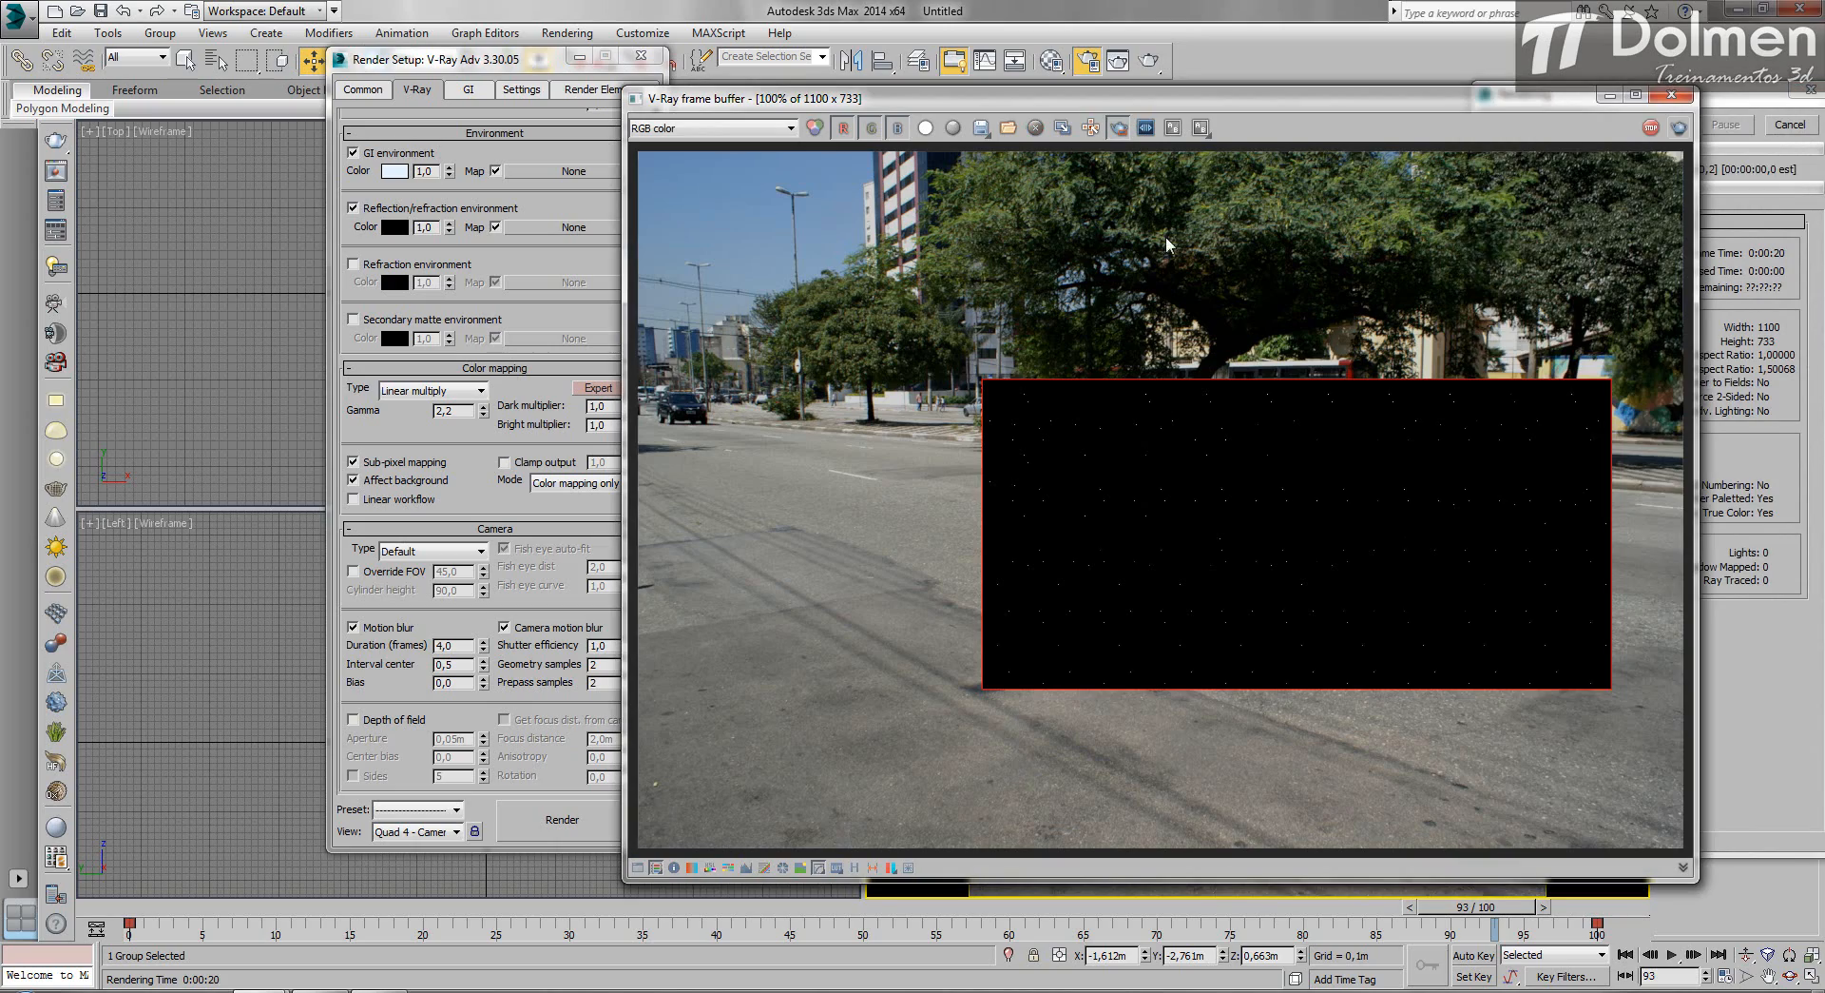